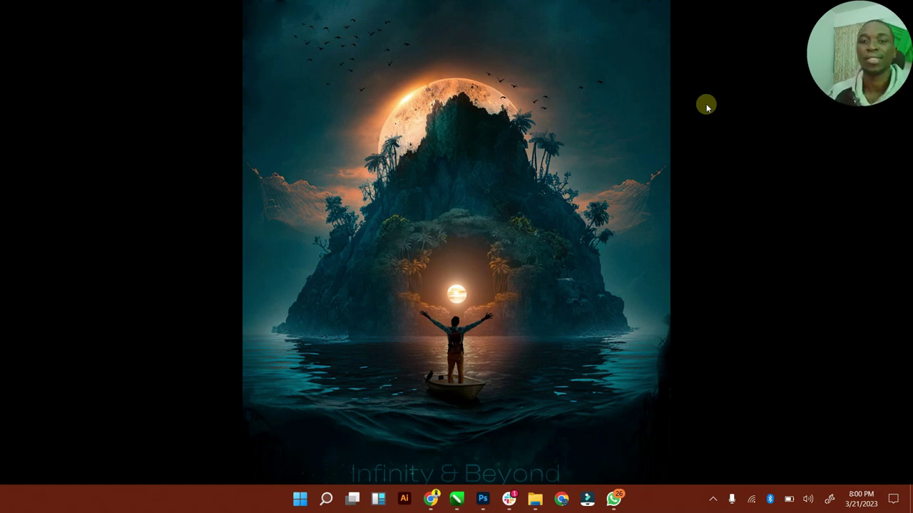
# Step: Refresh the desktop, preview the man-carrying-baggage photo, then return to Photoshop's New Document dialog
pyautogui.rightClick(365, 119)
pyautogui.click(324, 153)
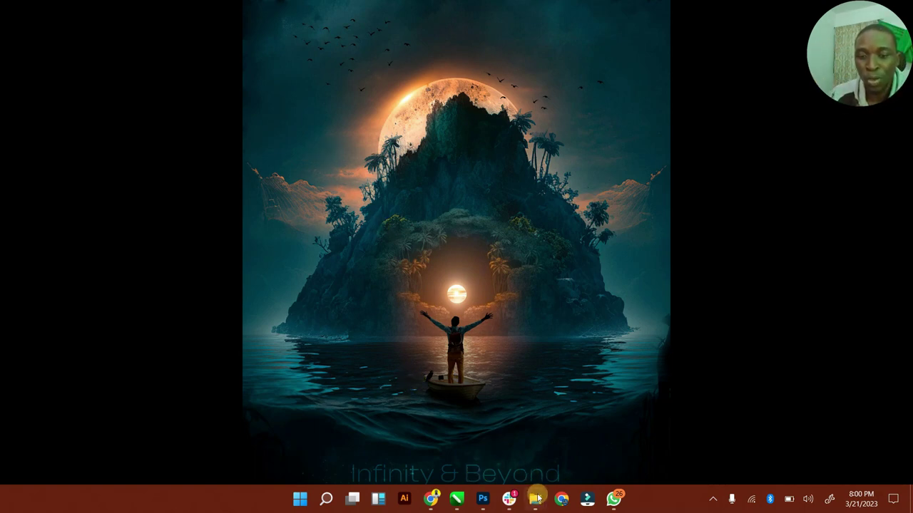
pyautogui.moveTo(536, 498)
pyautogui.click(490, 454)
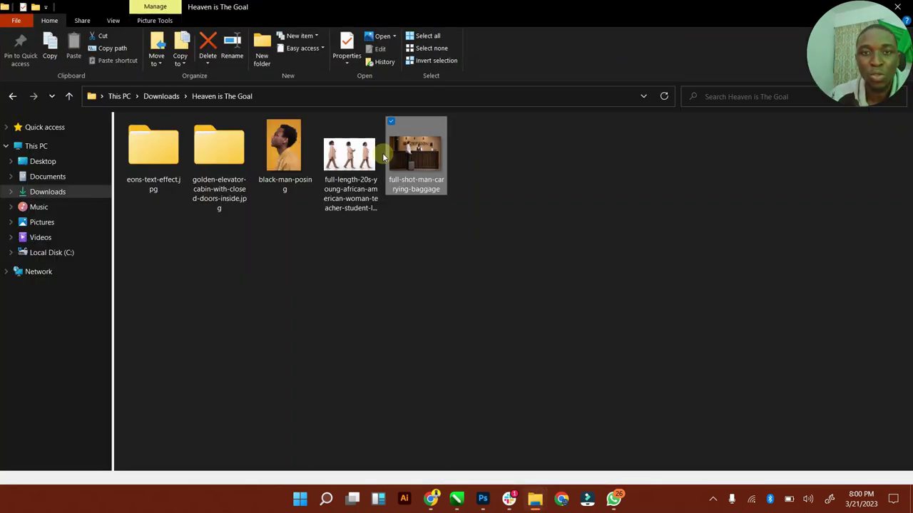
pyautogui.doubleClick(426, 152)
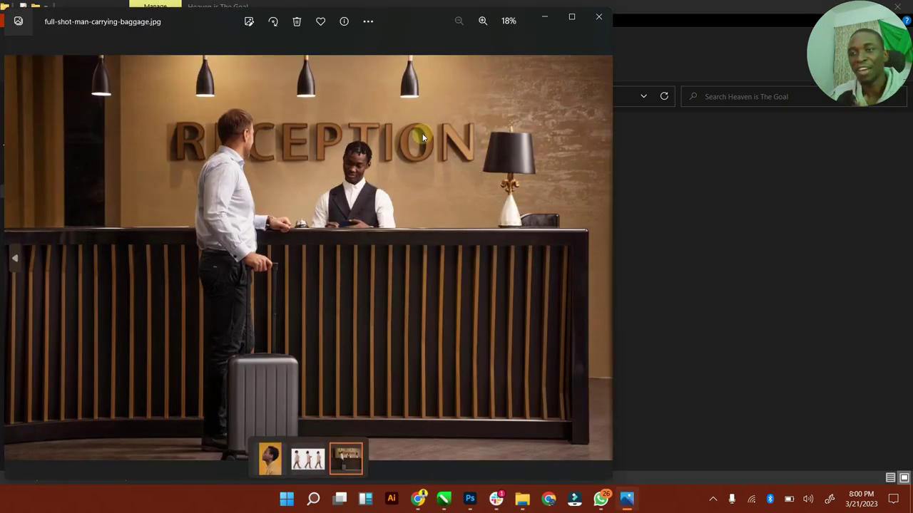
pyautogui.click(598, 17)
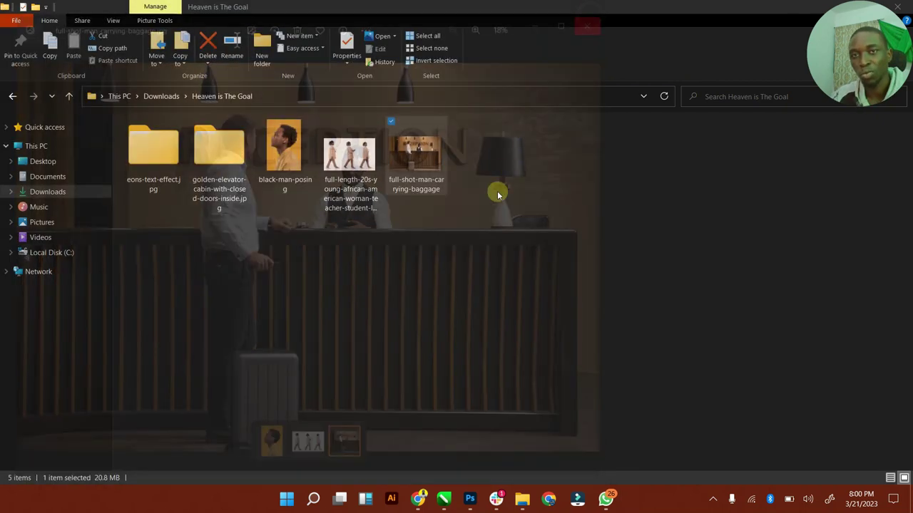
pyautogui.click(474, 450)
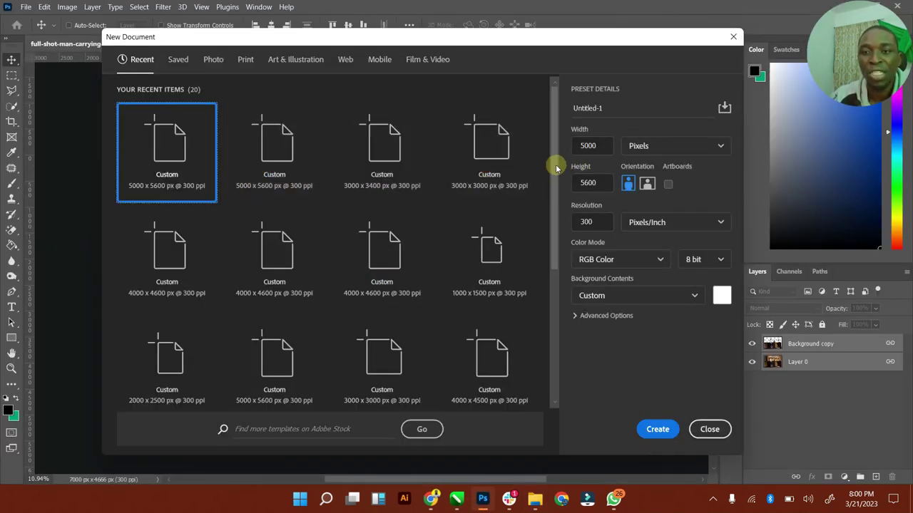
# Step: Create a 5600 × 5000 px document at 300 ppi with a white background
pyautogui.click(597, 147)
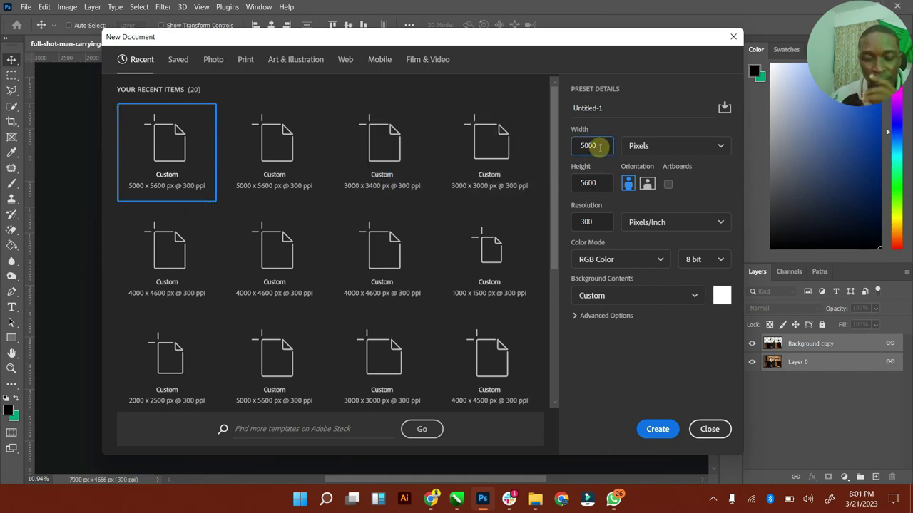
pyautogui.write('5600')
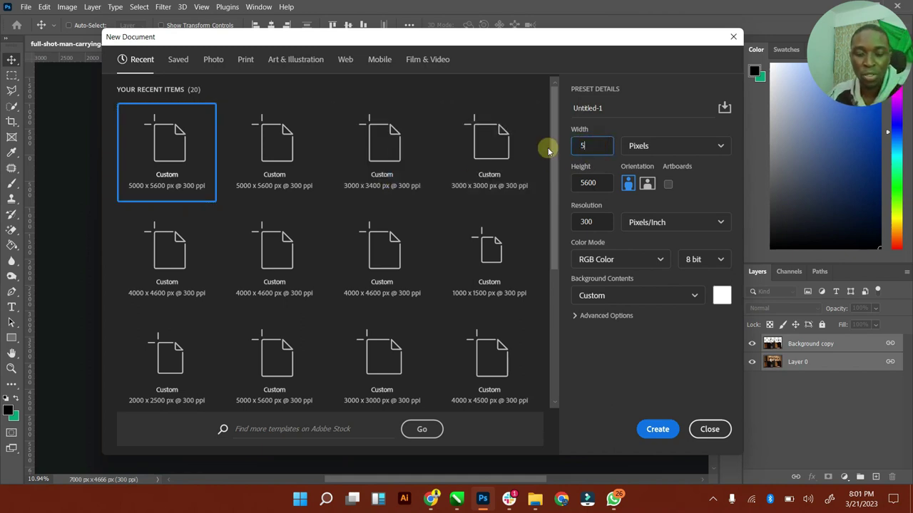
pyautogui.click(591, 183)
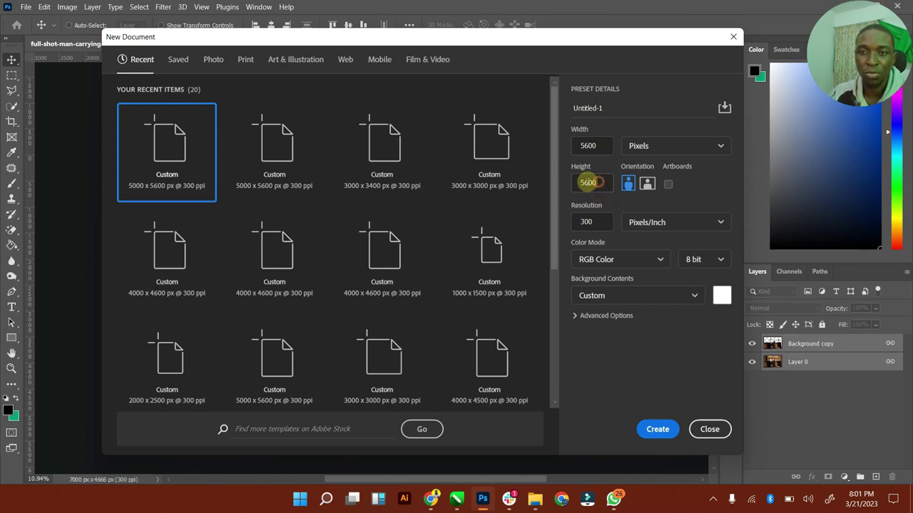
pyautogui.write('5600')
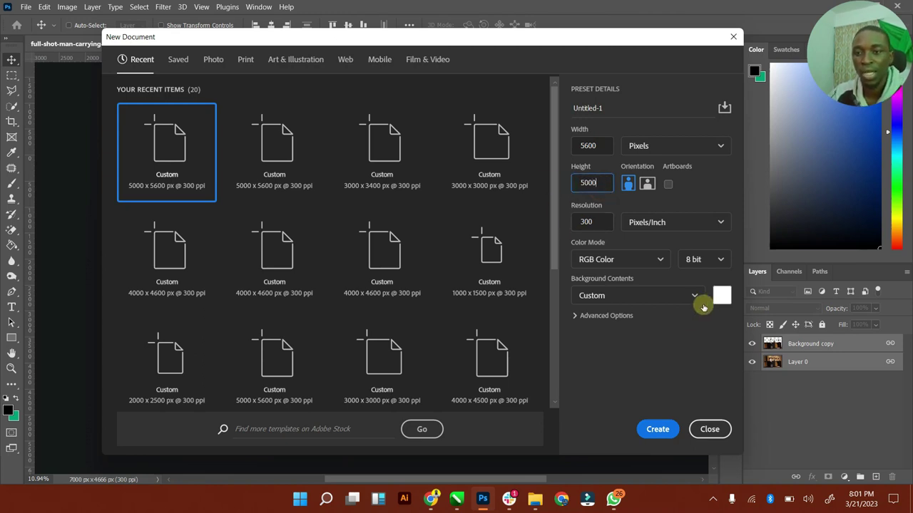
pyautogui.click(721, 295)
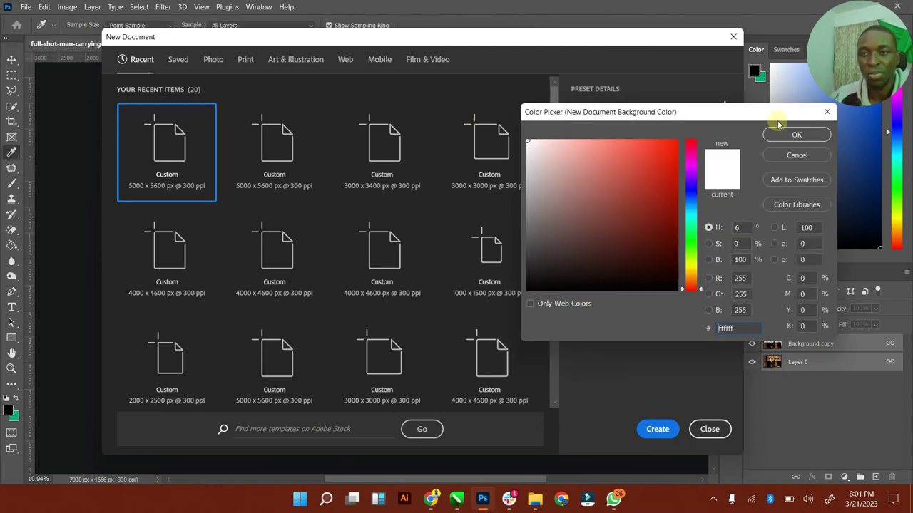
pyautogui.click(791, 134)
pyautogui.click(656, 430)
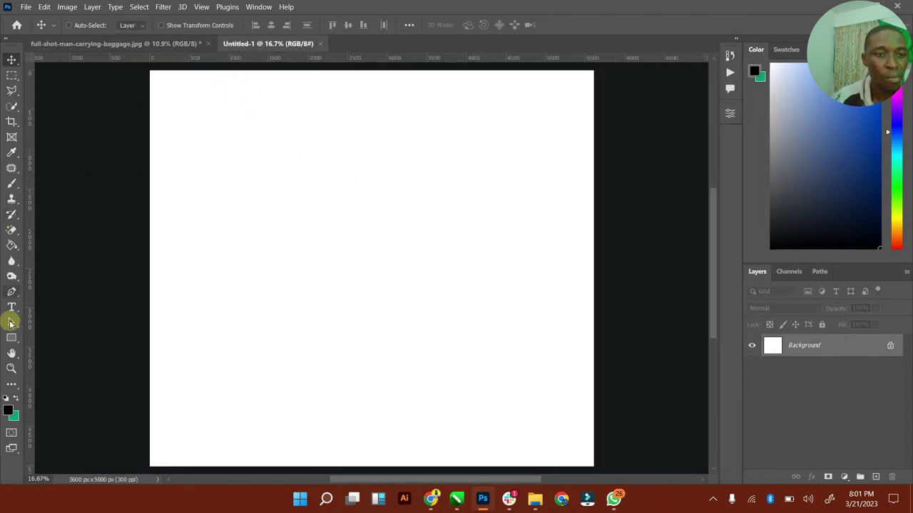
# Step: Crop-extend the canvas to the right, widening it to 7921 px
pyautogui.click(11, 368)
pyautogui.moveTo(347, 257); pyautogui.dragTo(313, 257)
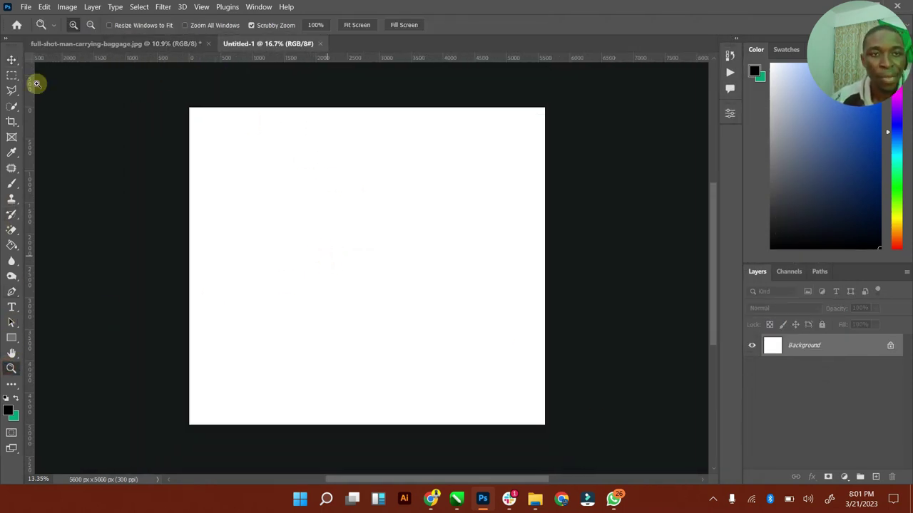
pyautogui.click(12, 121)
pyautogui.moveTo(547, 263); pyautogui.dragTo(617, 258)
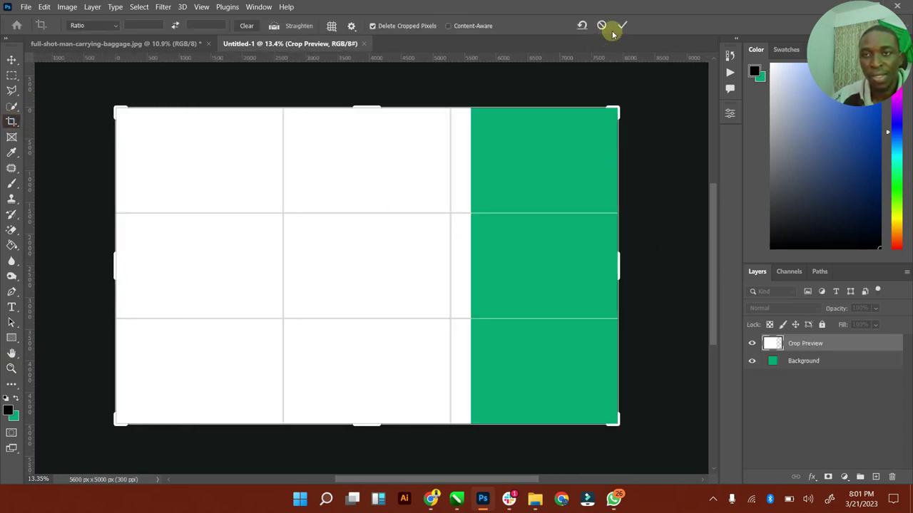
pyautogui.click(621, 24)
# Step: Add a Solid Color fill layer set to ffffff (white)
pyautogui.click(10, 60)
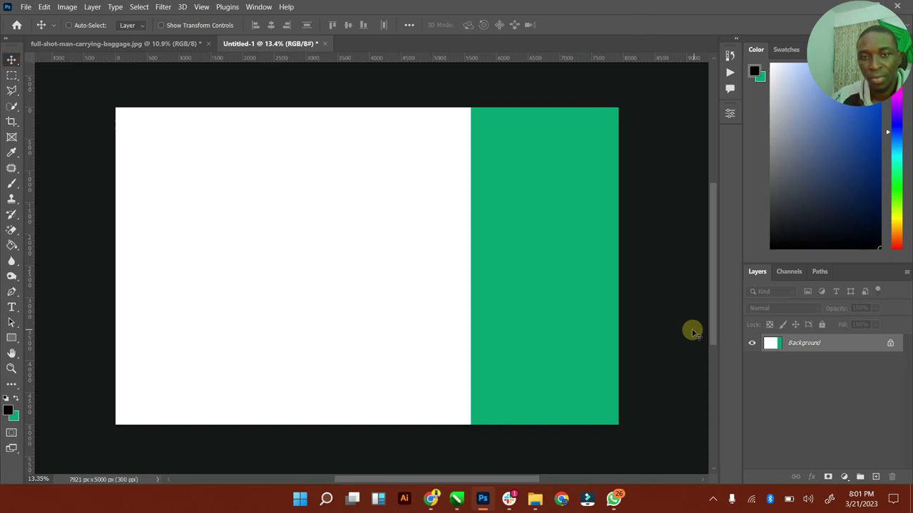
pyautogui.click(844, 476)
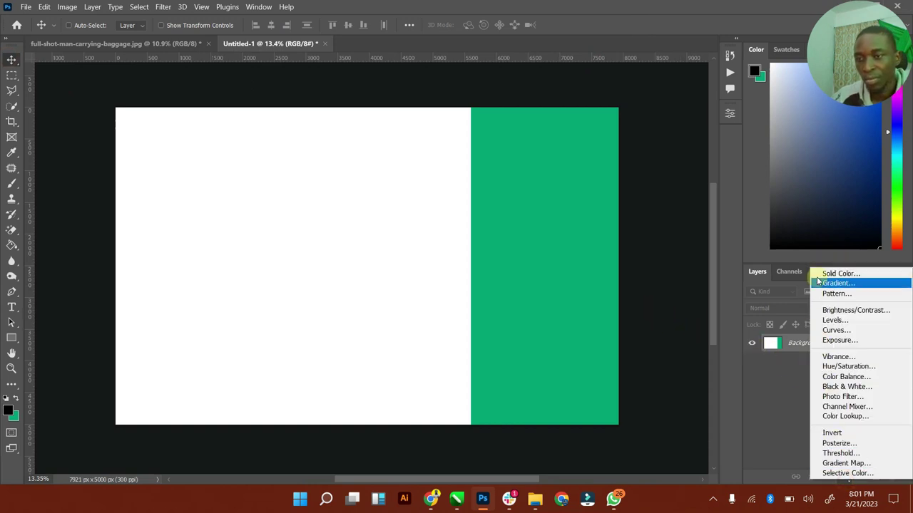
pyautogui.click(817, 274)
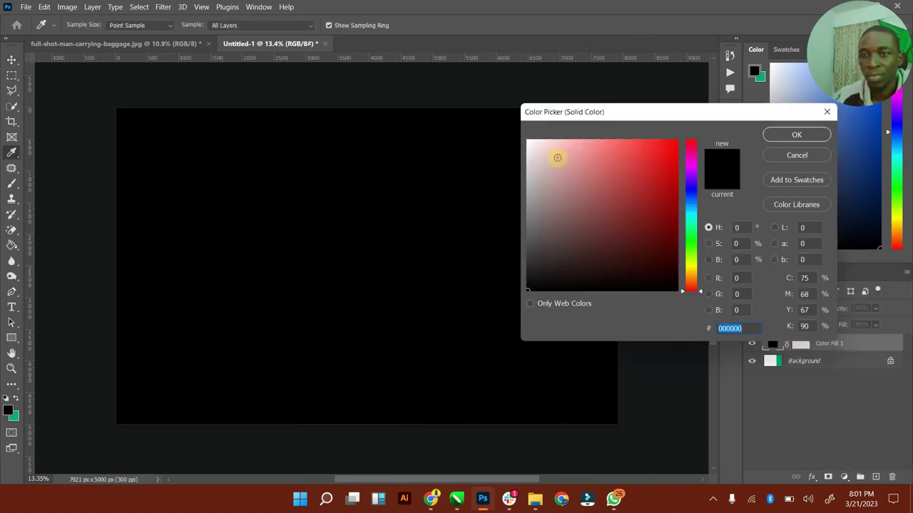
pyautogui.write('ffffff')
pyautogui.click(791, 134)
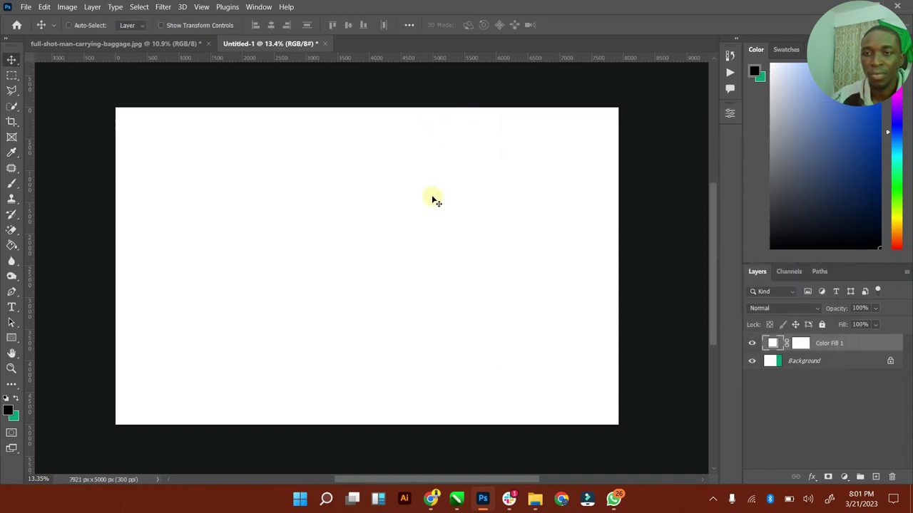
pyautogui.click(134, 45)
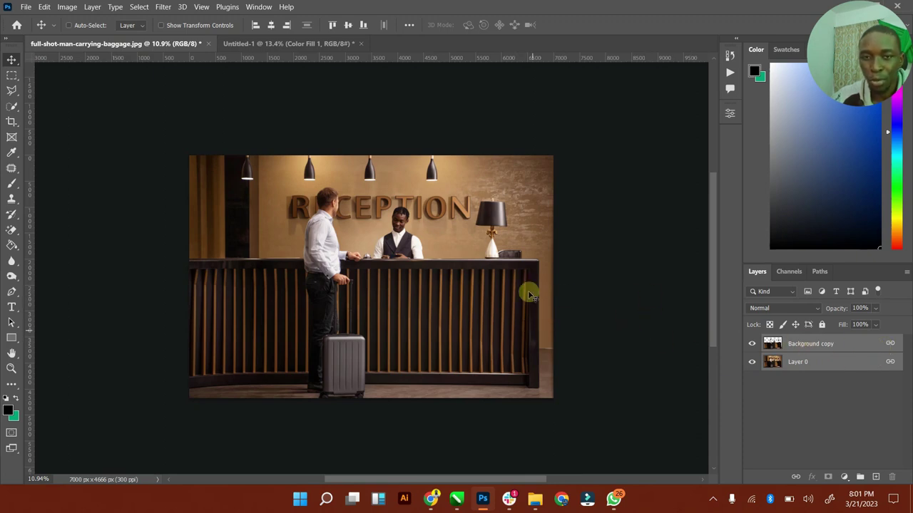
# Step: Unlink the reception photo's layers and hide Layer 0 to reveal the cut-out
pyautogui.rightClick(885, 353)
pyautogui.click(726, 250)
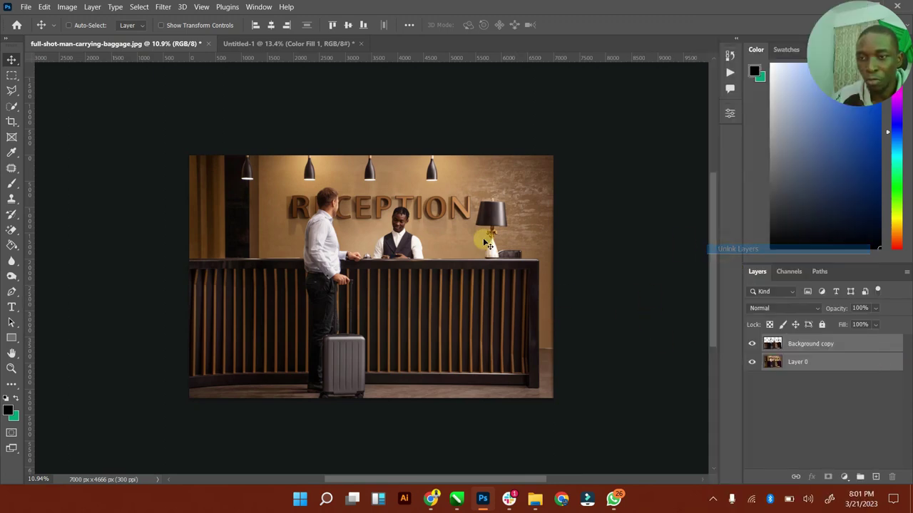
pyautogui.click(752, 362)
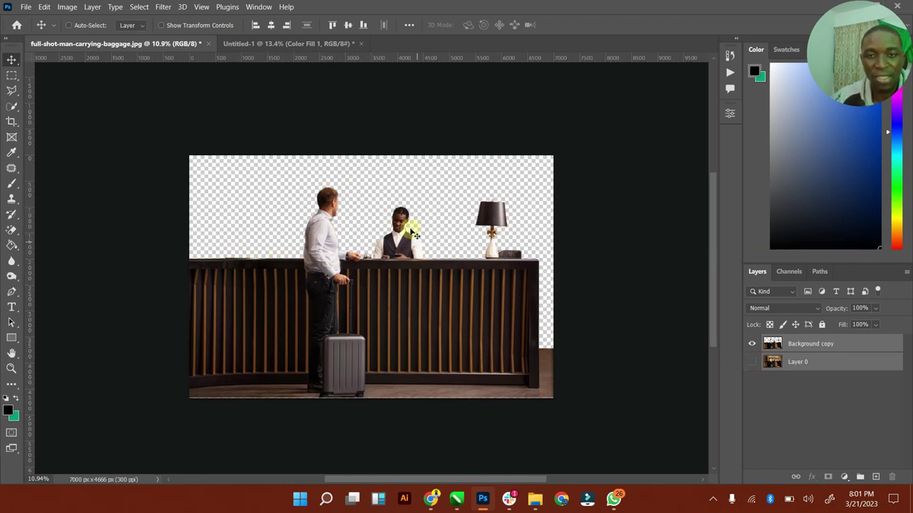
pyautogui.click(752, 363)
pyautogui.click(752, 362)
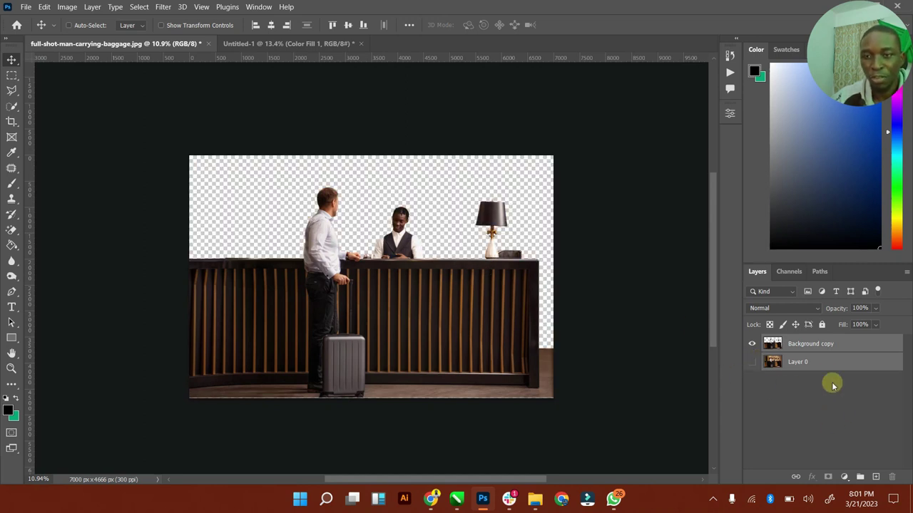
# Step: Move Background copy into Untitled-1 and scale it to about 86% at the lower left
pyautogui.click(816, 343)
pyautogui.moveTo(313, 207); pyautogui.dragTo(362, 276)
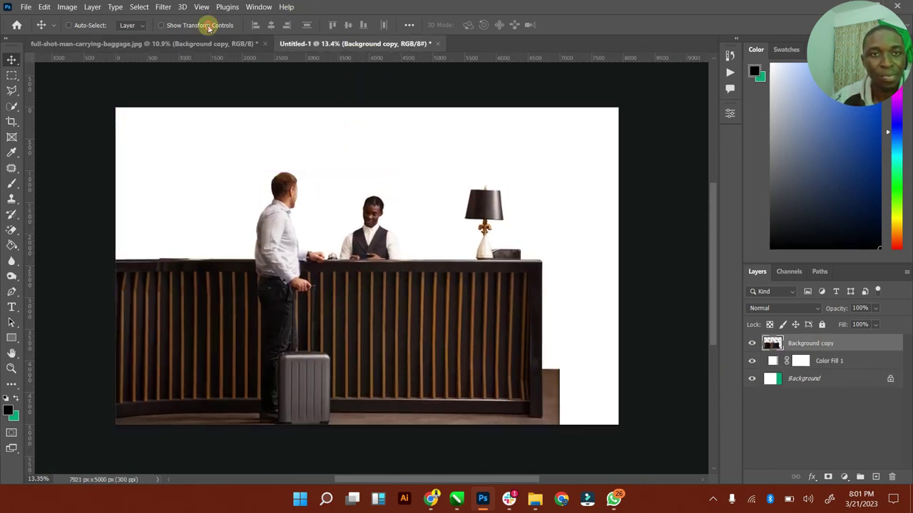
pyautogui.click(161, 25)
pyautogui.moveTo(559, 173); pyautogui.dragTo(497, 203)
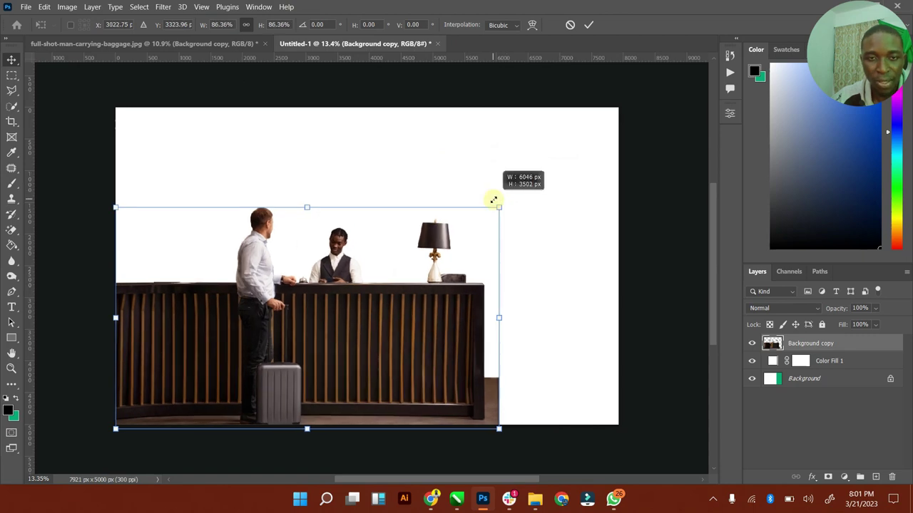
pyautogui.moveTo(403, 264); pyautogui.dragTo(402, 266)
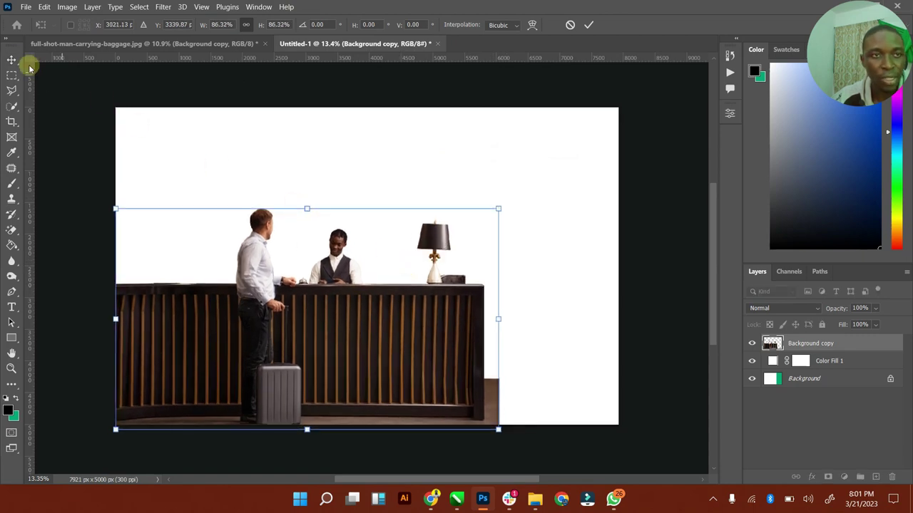
pyautogui.click(584, 25)
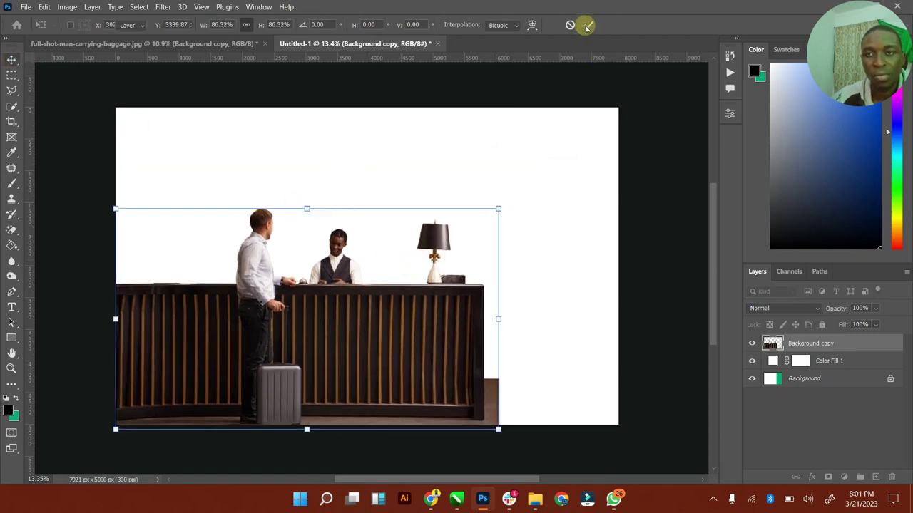
pyautogui.click(210, 25)
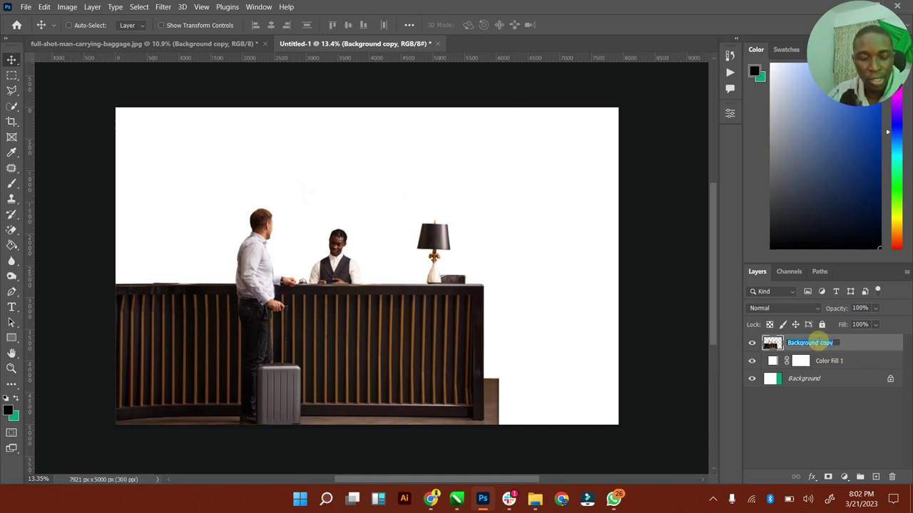
# Step: Name the reception layer 'Edit' and lasso the floor strip beside the desk corner
pyautogui.press('Return')
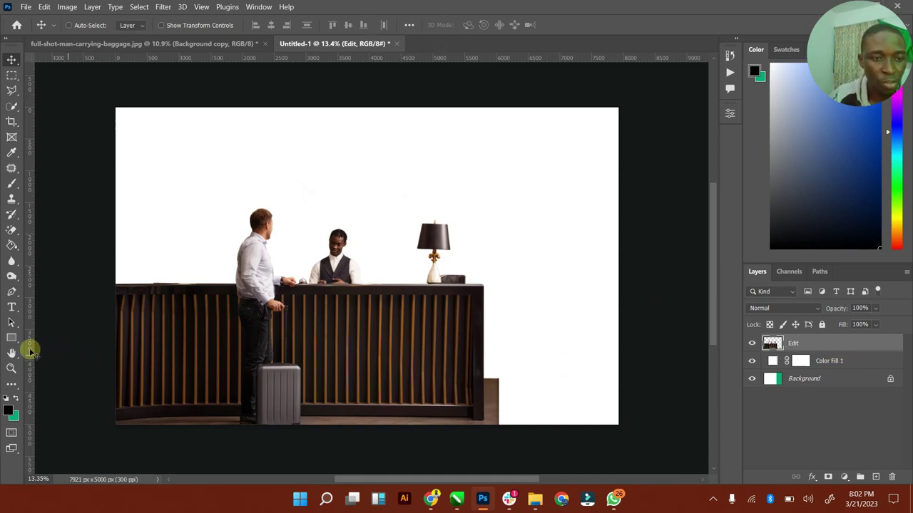
pyautogui.click(11, 368)
pyautogui.moveTo(593, 425); pyautogui.dragTo(401, 321)
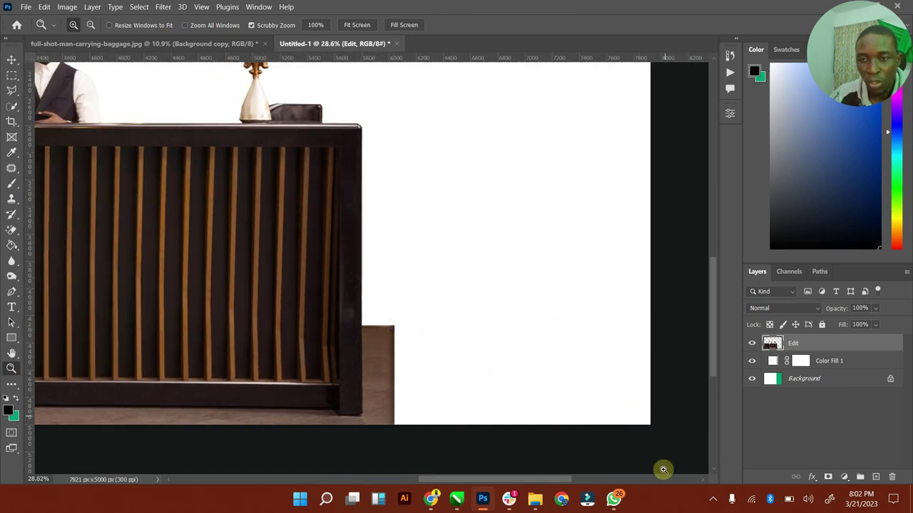
pyautogui.click(8, 90)
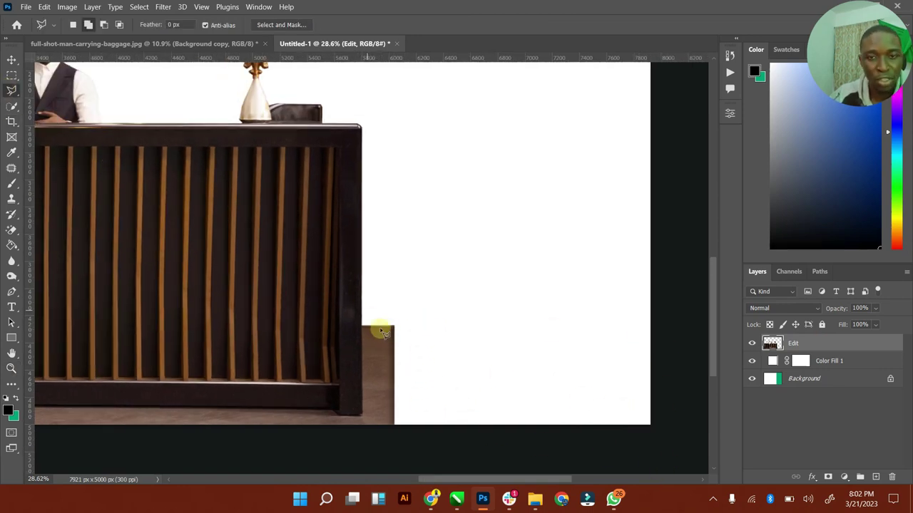
pyautogui.click(365, 327)
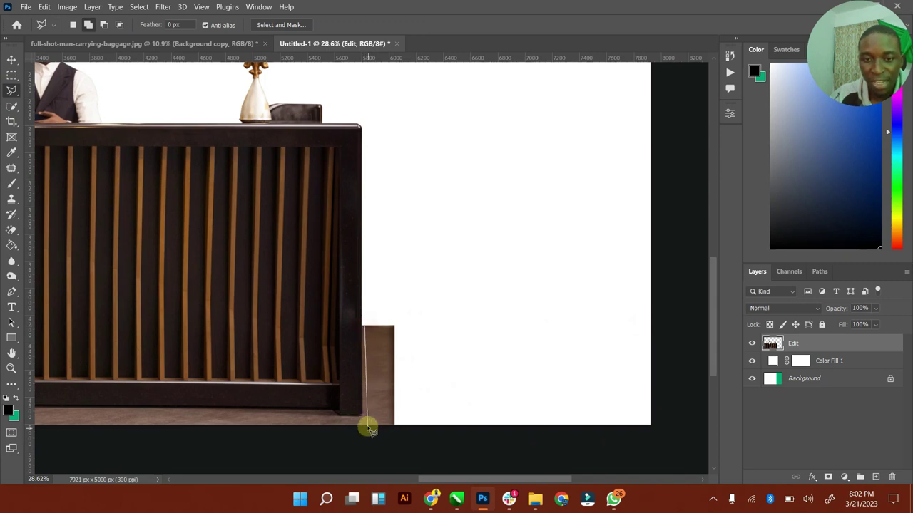
pyautogui.click(366, 427)
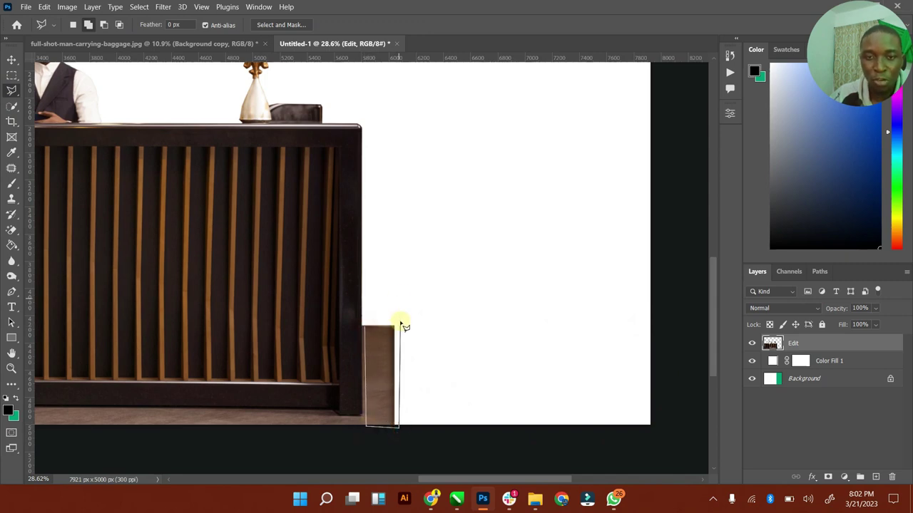
pyautogui.click(368, 325)
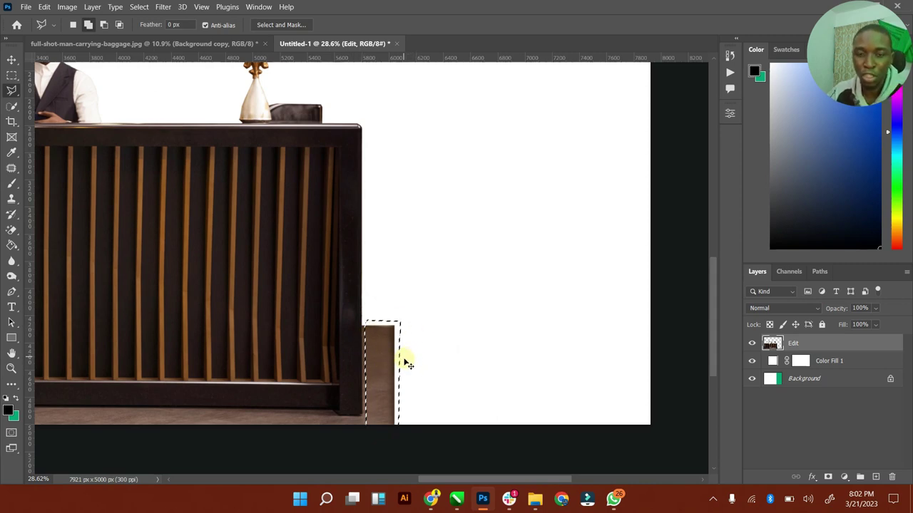
# Step: Copy the floor strip to a new Layer 1 and line it up beside the desk
pyautogui.hotkey('ctrl', 'j')
pyautogui.click(10, 60)
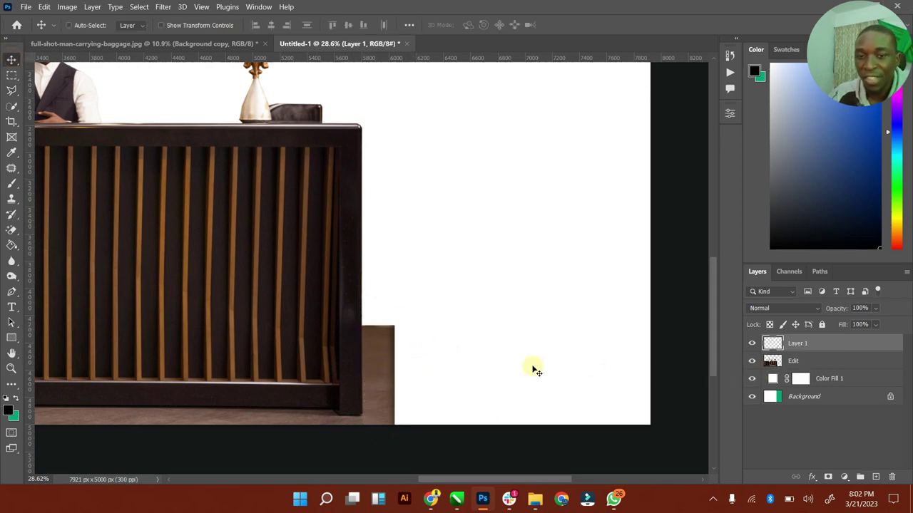
pyautogui.moveTo(392, 359); pyautogui.dragTo(428, 367)
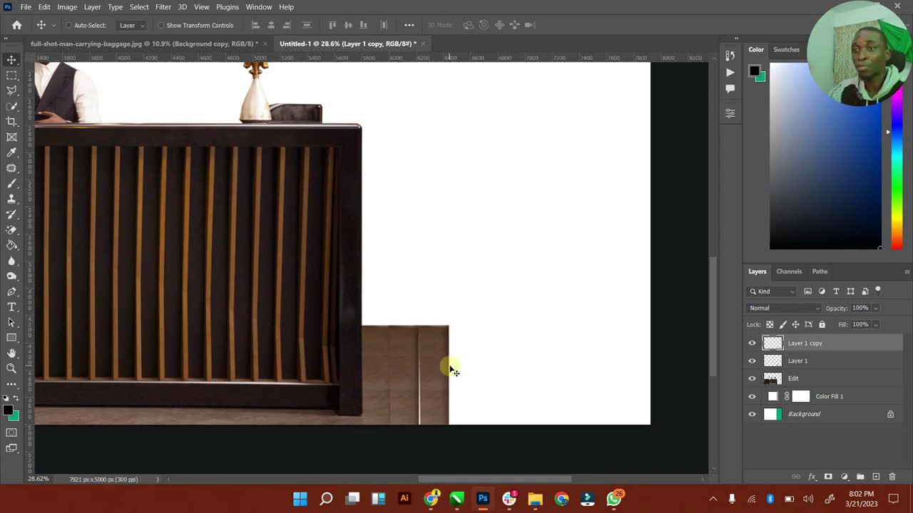
pyautogui.hotkey('ctrl', 'z')
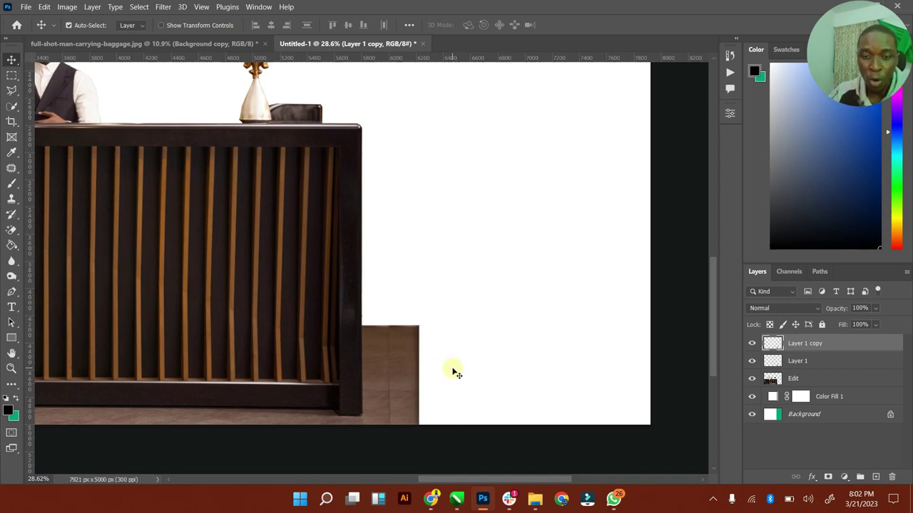
pyautogui.moveTo(406, 357)
pyautogui.mouseDown()
pyautogui.moveTo(438, 359)
pyautogui.moveTo(409, 361)
pyautogui.mouseUp()
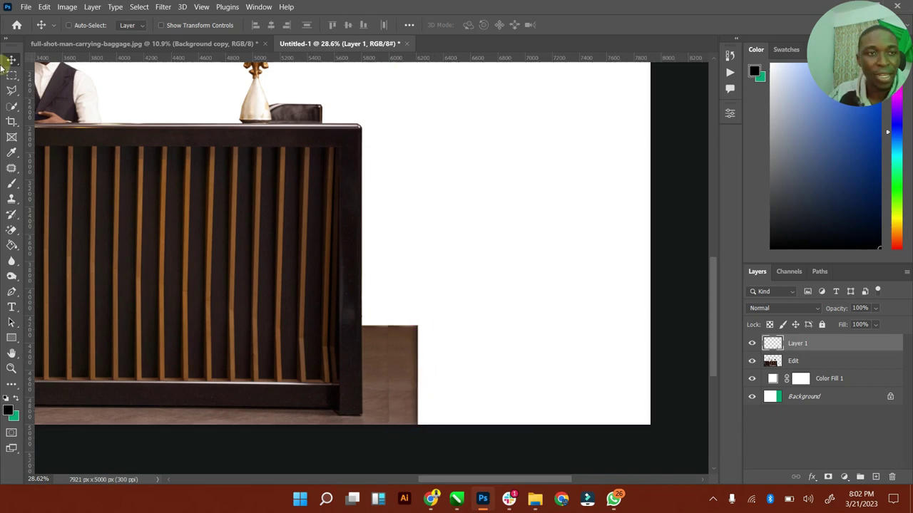
# Step: Stretch the Layer 1 floor strip to about 999% width, past the canvas's right edge
pyautogui.click(184, 29)
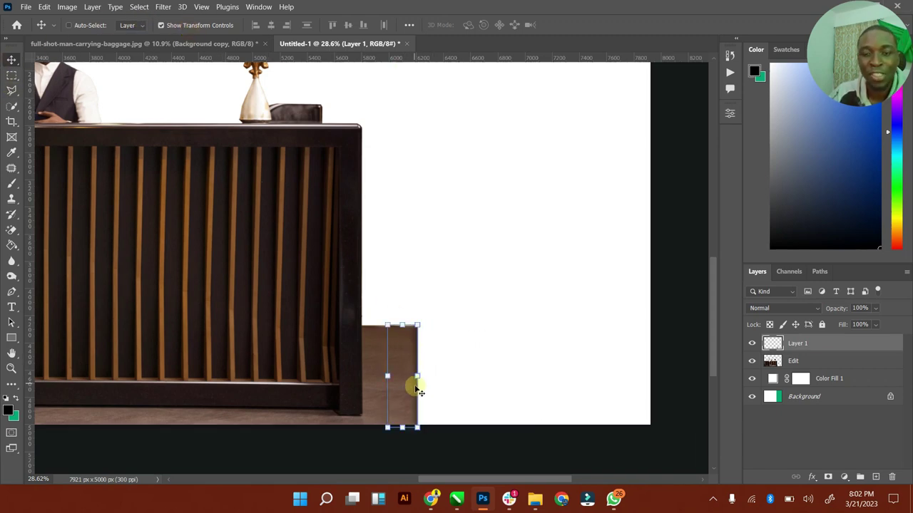
pyautogui.moveTo(420, 376); pyautogui.dragTo(661, 373)
pyautogui.moveTo(541, 371); pyautogui.dragTo(490, 375)
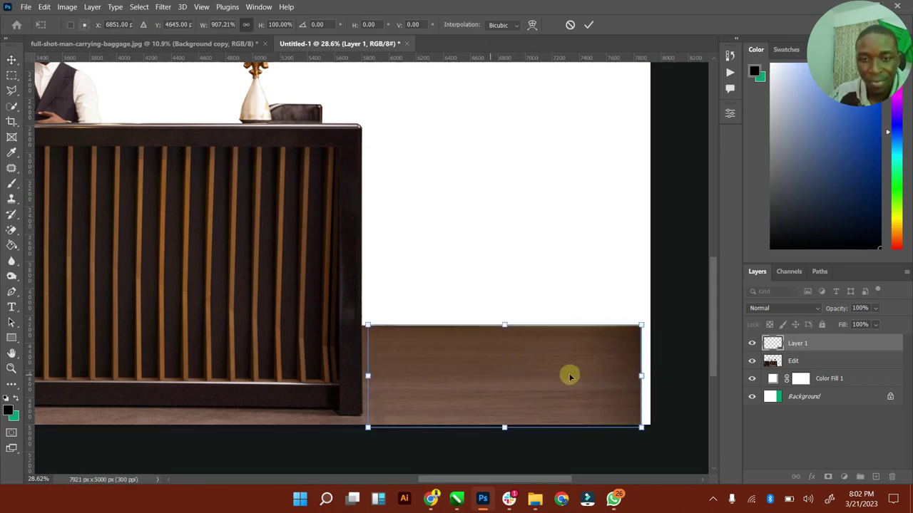
pyautogui.moveTo(652, 380); pyautogui.dragTo(668, 377)
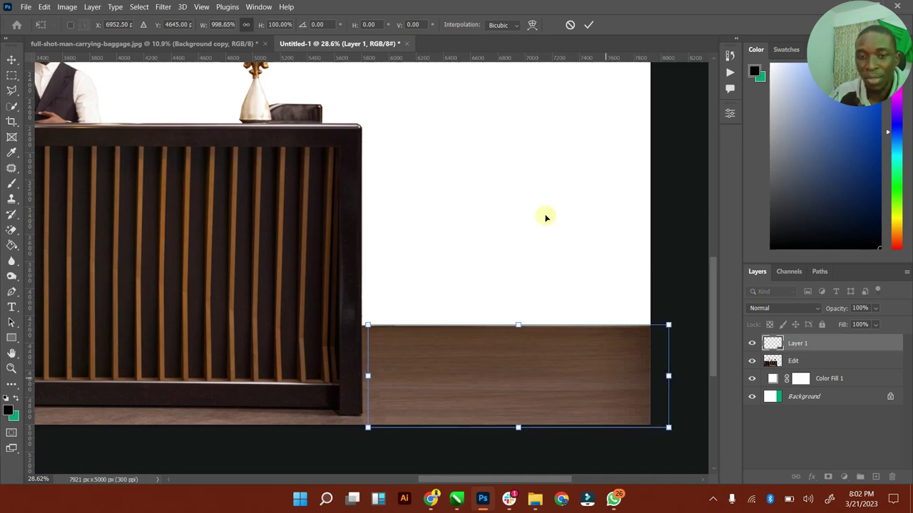
pyautogui.click(587, 26)
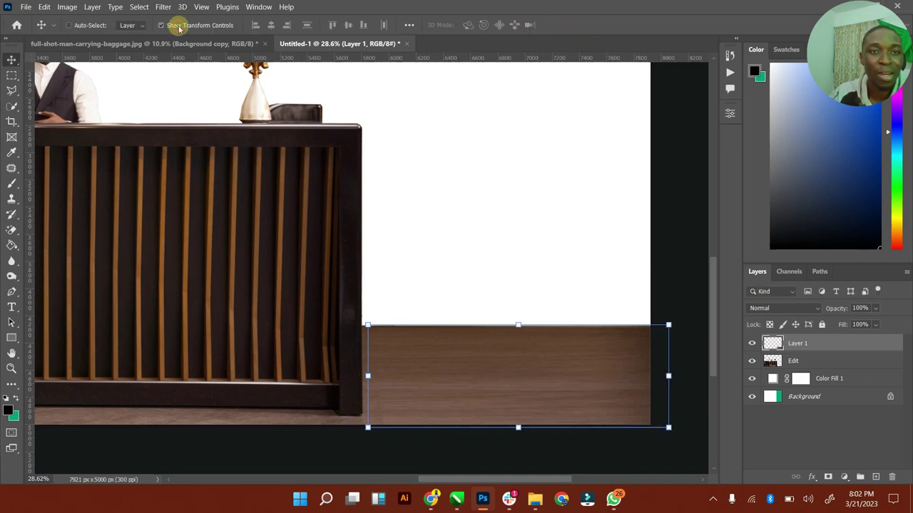
pyautogui.click(171, 25)
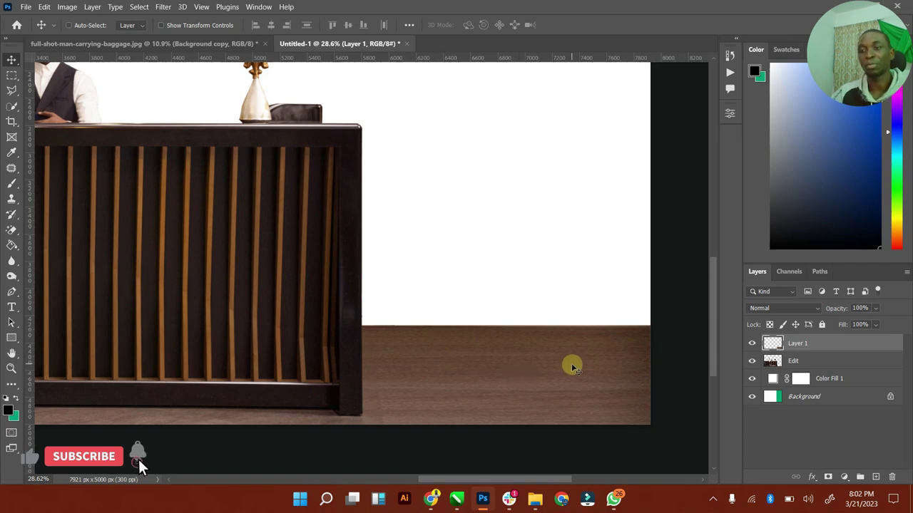
# Step: Merge the Edit layer and Layer 1 into a single layer
pyautogui.keyDown('shift'); pyautogui.click(814, 361); pyautogui.keyUp('shift')
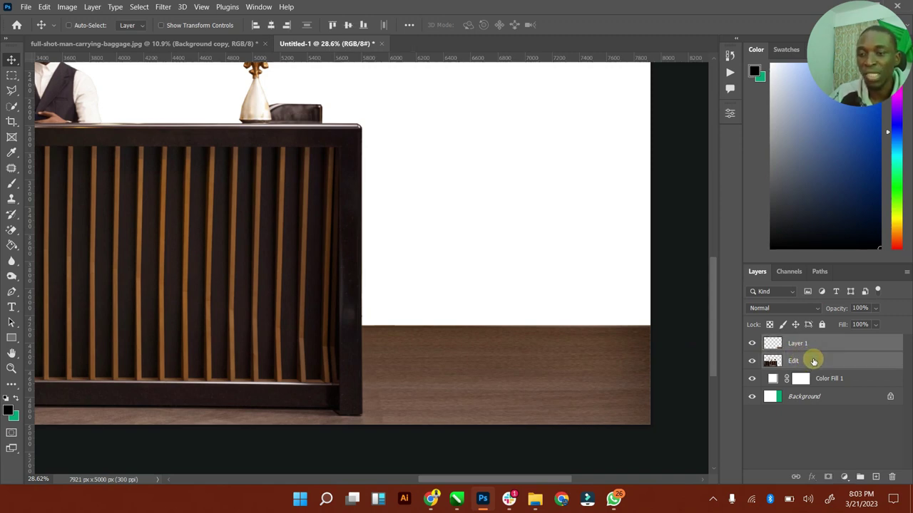
pyautogui.rightClick(813, 360)
pyautogui.click(669, 357)
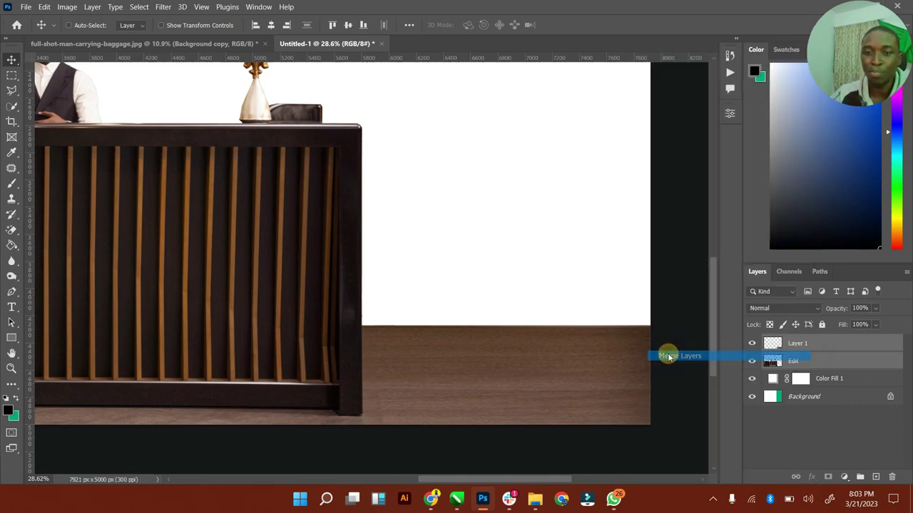
pyautogui.click(752, 345)
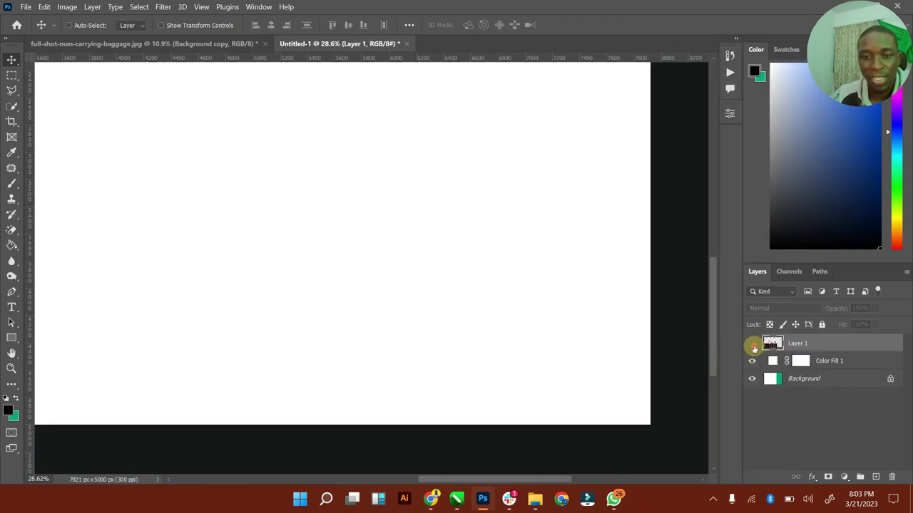
pyautogui.click(752, 345)
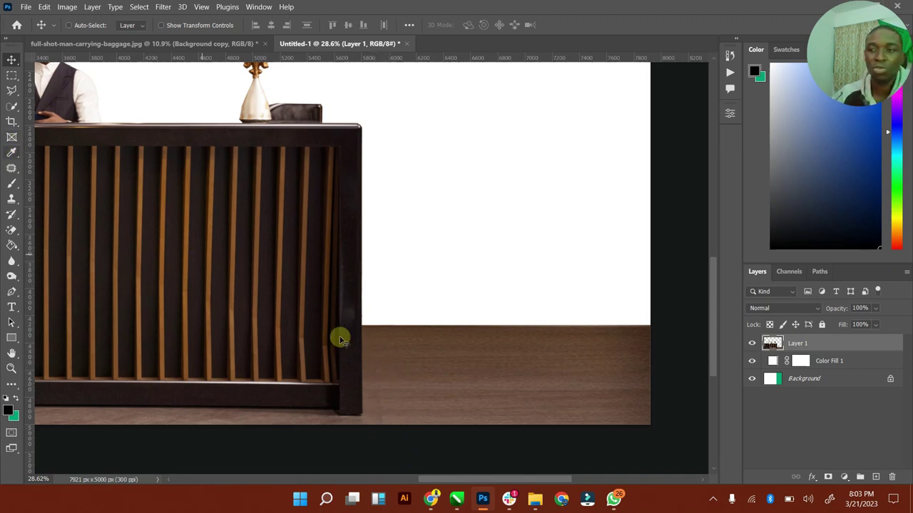
# Step: Spot-heal the floor seam beside the desk with an enlarged brush
pyautogui.click(12, 171)
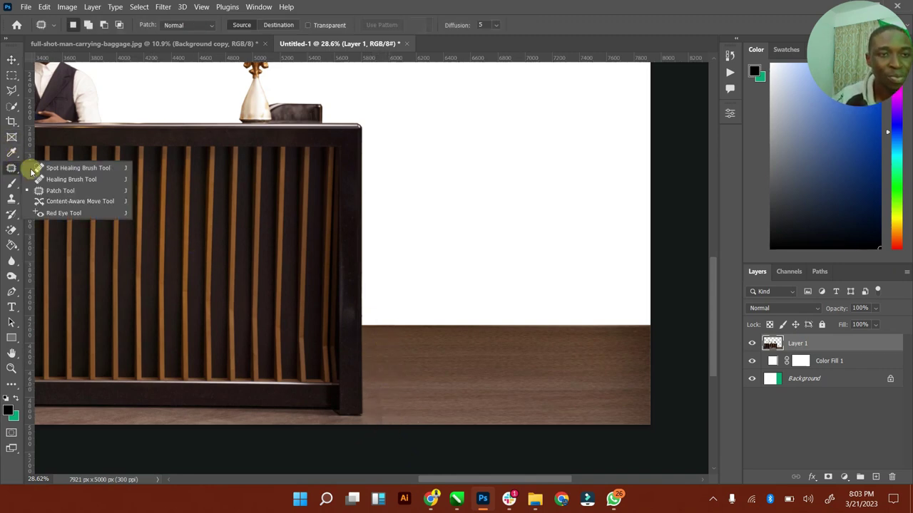
pyautogui.click(78, 168)
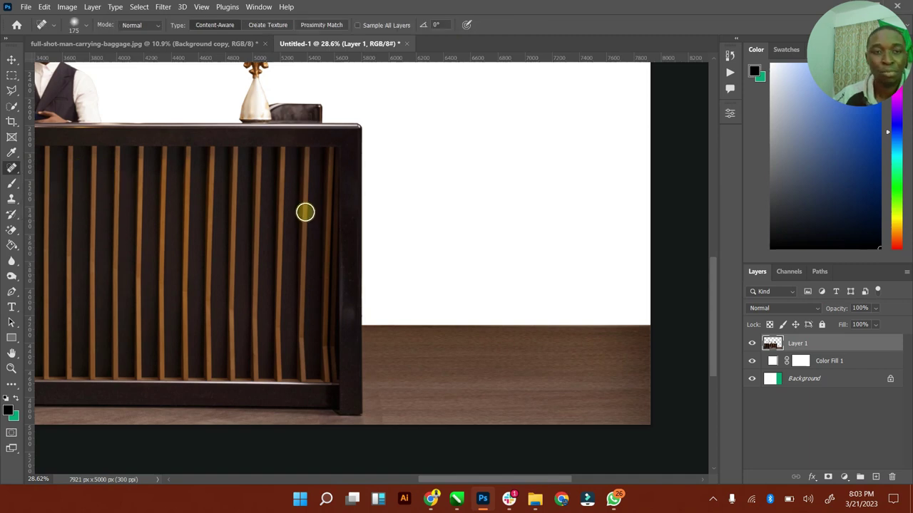
pyautogui.press(']')
pyautogui.press(']')
pyautogui.press(']')
pyautogui.press(']')
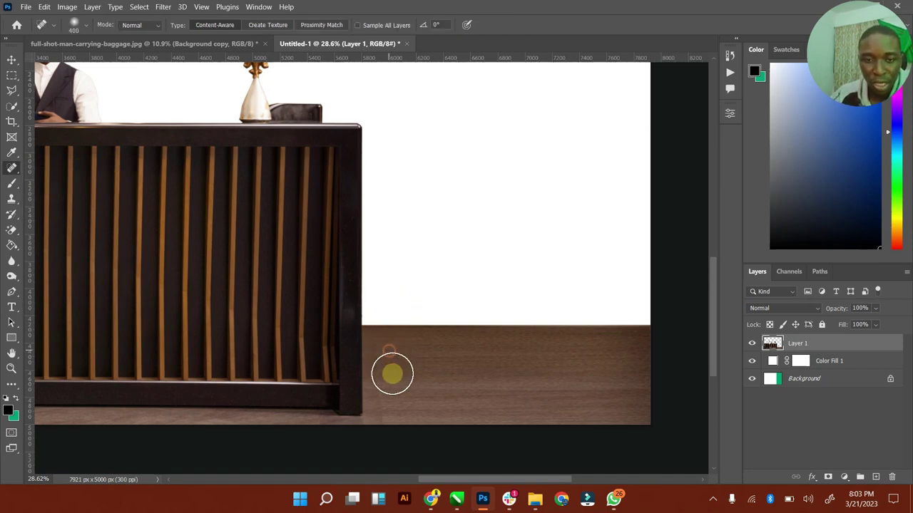
pyautogui.moveTo(391, 356); pyautogui.dragTo(399, 417)
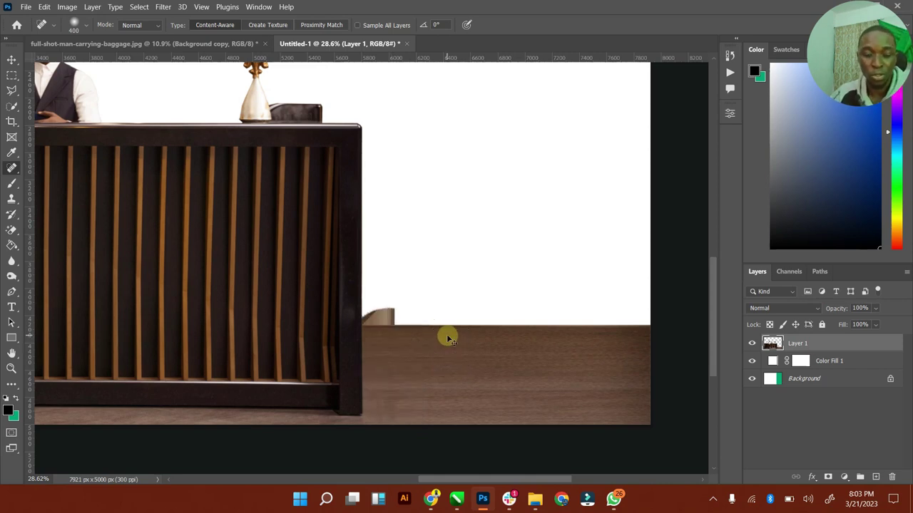
pyautogui.click(13, 107)
pyautogui.click(12, 157)
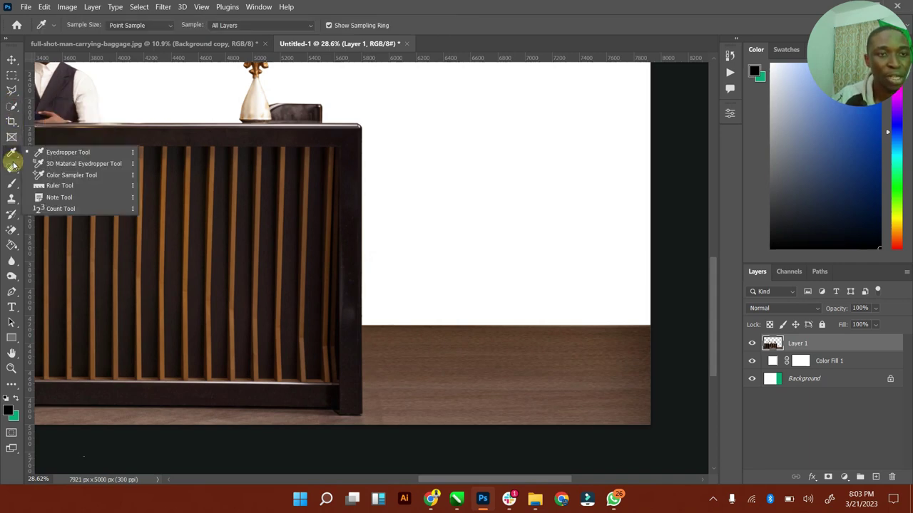
pyautogui.click(12, 167)
pyautogui.click(71, 156)
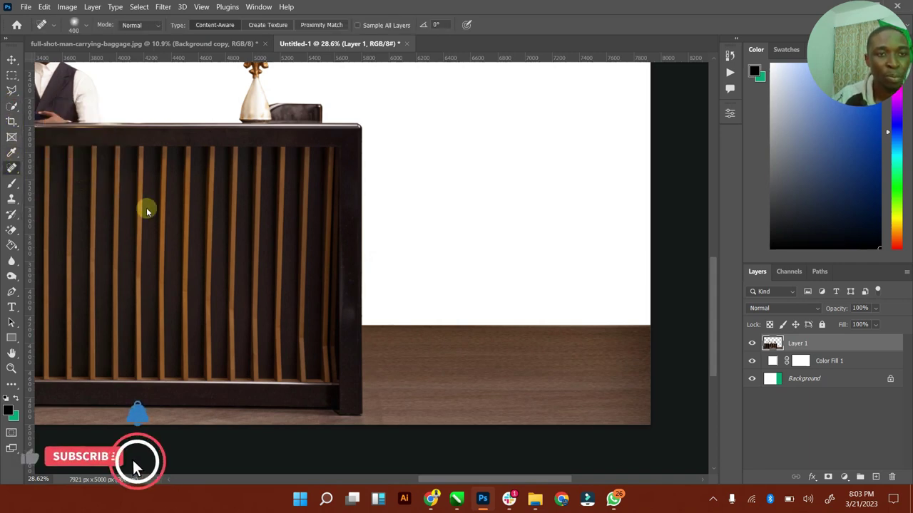
# Step: Patch the floor streak with clean floor from the right, then fit the image on screen
pyautogui.hotkey('shift', 'j')
pyautogui.hotkey('shift', 'j')
pyautogui.moveTo(368, 338)
pyautogui.mouseDown()
pyautogui.moveTo(379, 437)
pyautogui.moveTo(395, 444)
pyautogui.moveTo(385, 348)
pyautogui.mouseUp()
pyautogui.moveTo(376, 339); pyautogui.dragTo(375, 338)
pyautogui.moveTo(379, 380); pyautogui.dragTo(449, 379)
pyautogui.hotkey('ctrl', 'd')
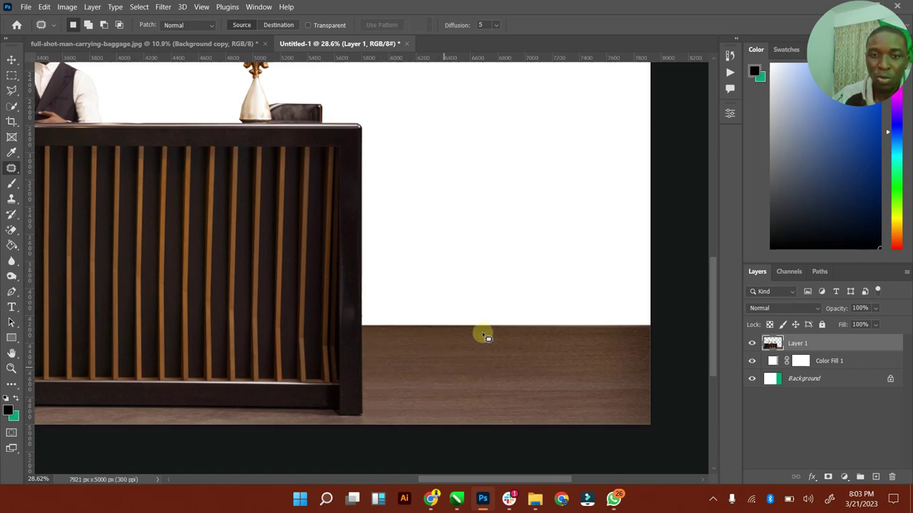
pyautogui.click(11, 59)
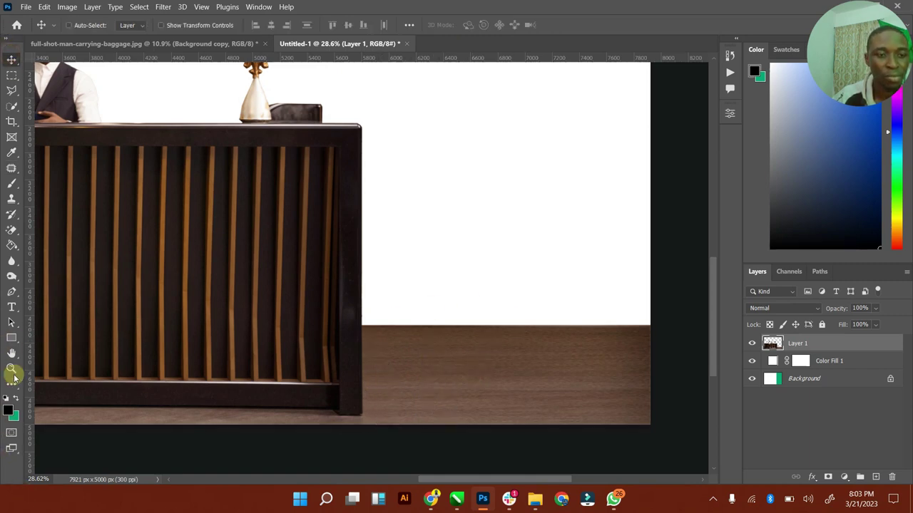
pyautogui.doubleClick(11, 354)
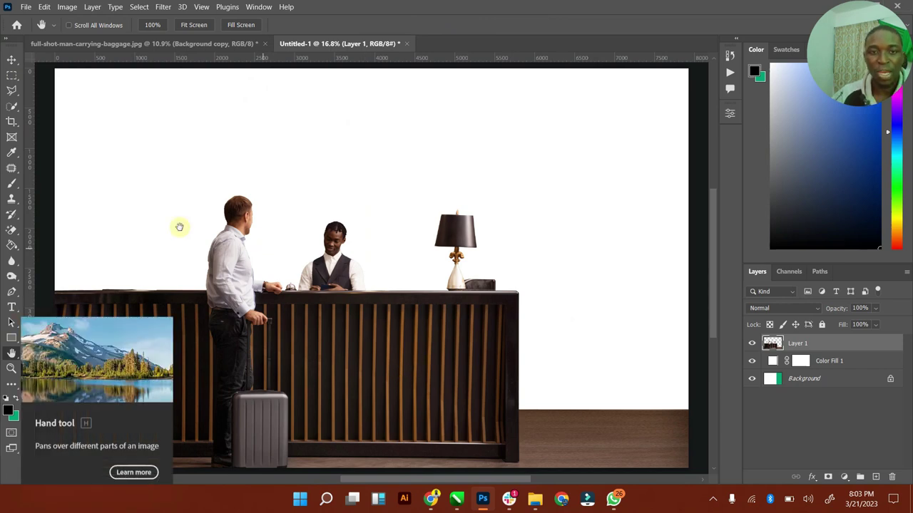
pyautogui.click(10, 60)
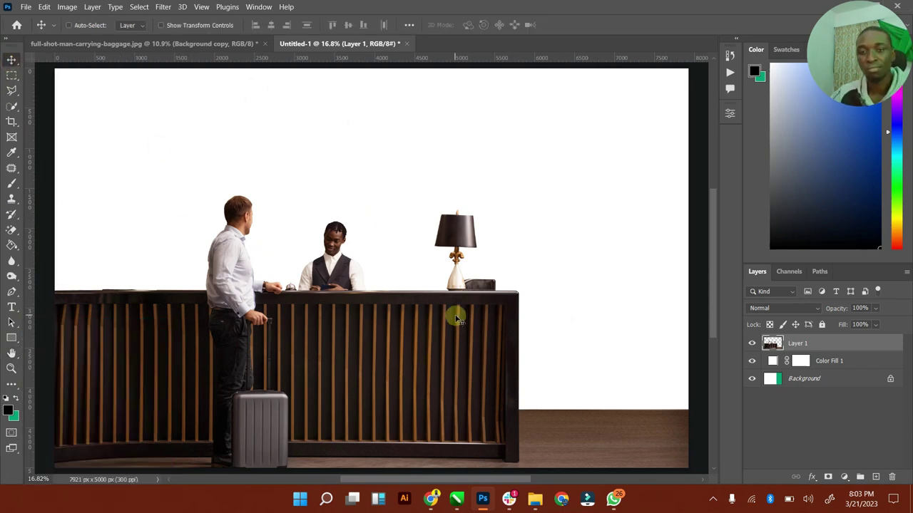
# Step: Open the Downloads folder in the File Explorer window
pyautogui.moveTo(534, 499)
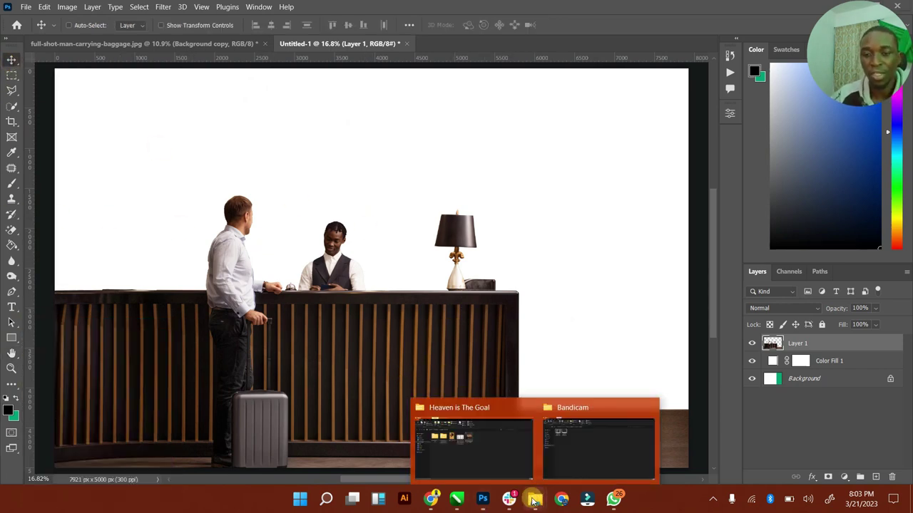
pyautogui.click(515, 441)
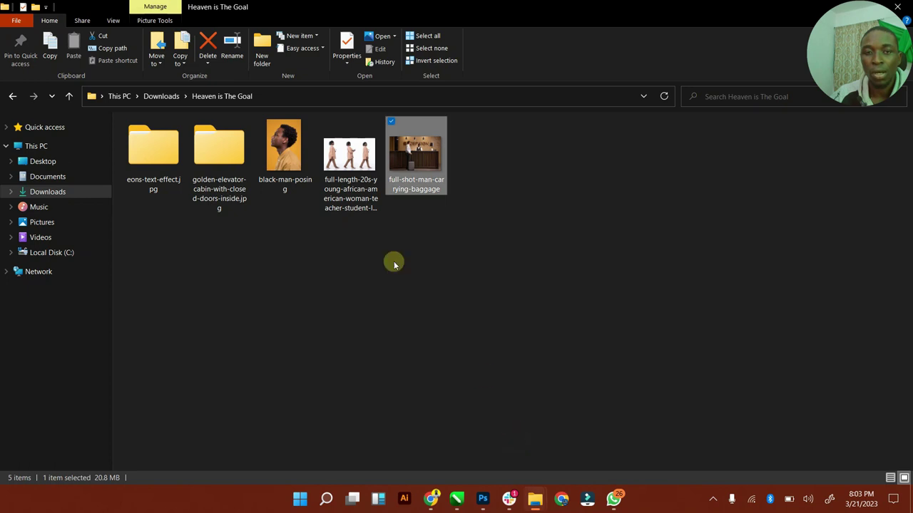
pyautogui.click(46, 180)
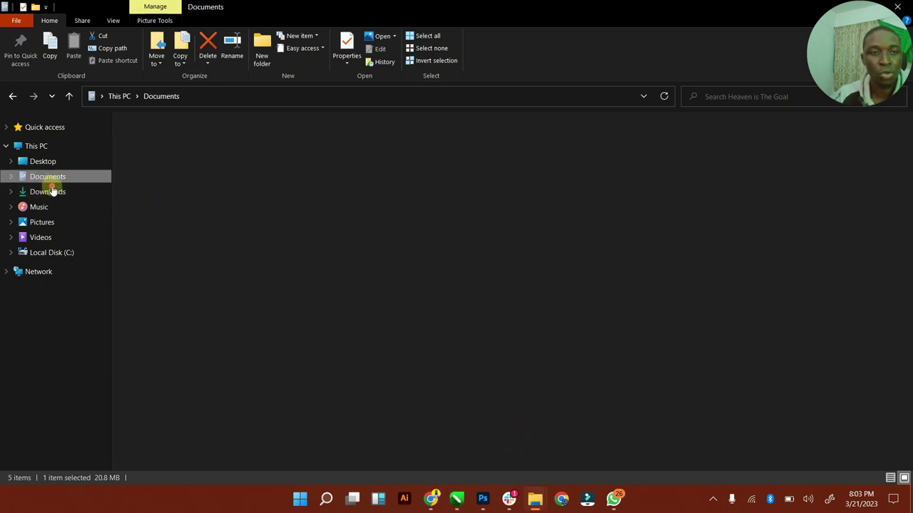
pyautogui.click(52, 189)
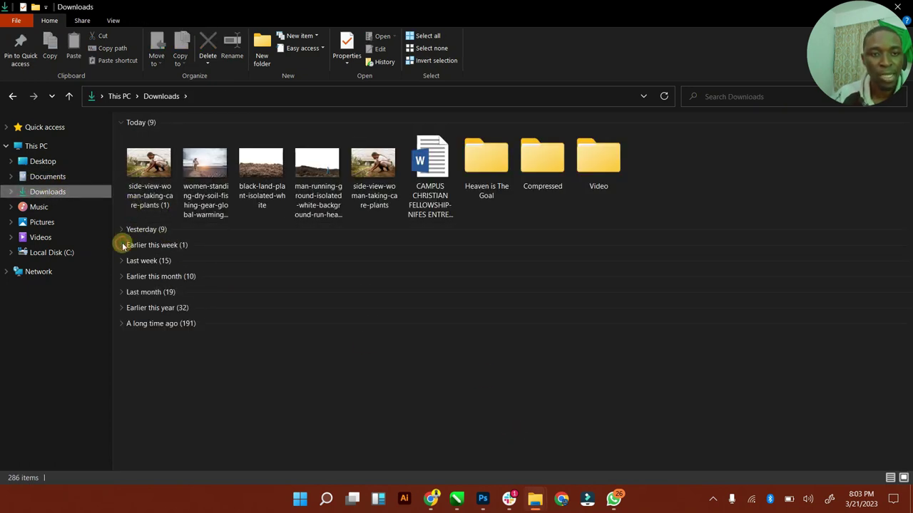
# Step: Expand the Last month group and drag the baroque painting image into Untitled-1
pyautogui.click(123, 246)
pyautogui.click(121, 244)
pyautogui.click(123, 261)
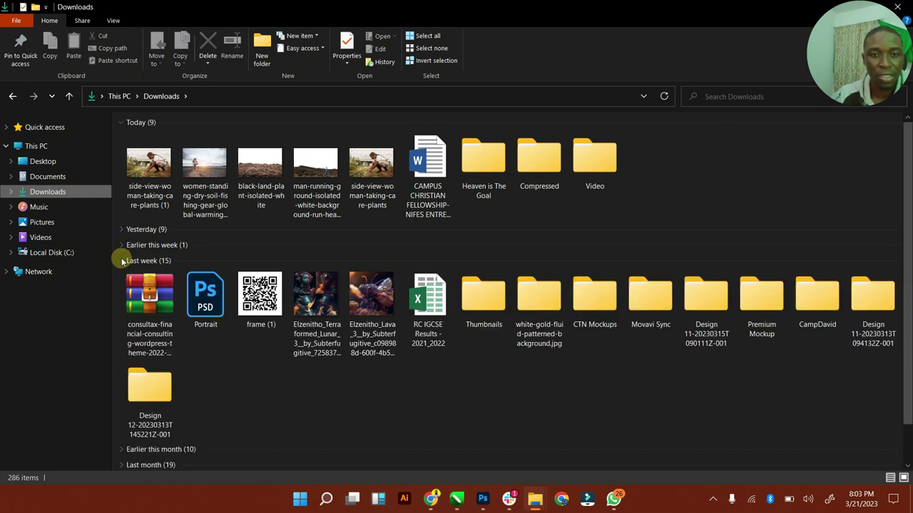
pyautogui.click(122, 261)
pyautogui.click(121, 276)
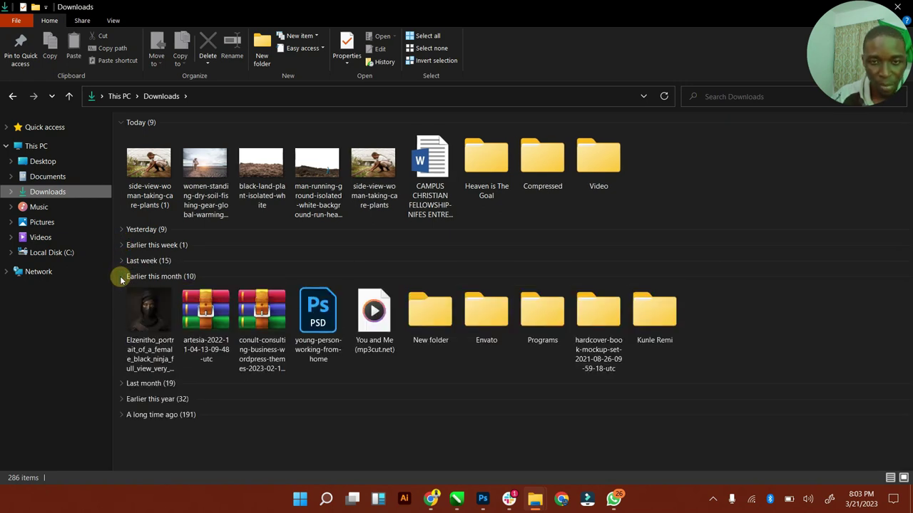
pyautogui.click(121, 277)
pyautogui.click(122, 292)
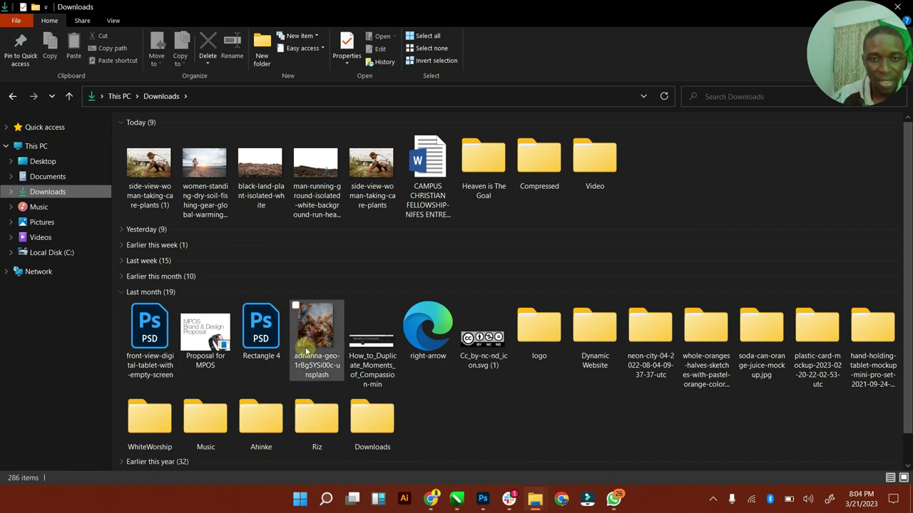
pyautogui.moveTo(315, 330); pyautogui.dragTo(358, 265)
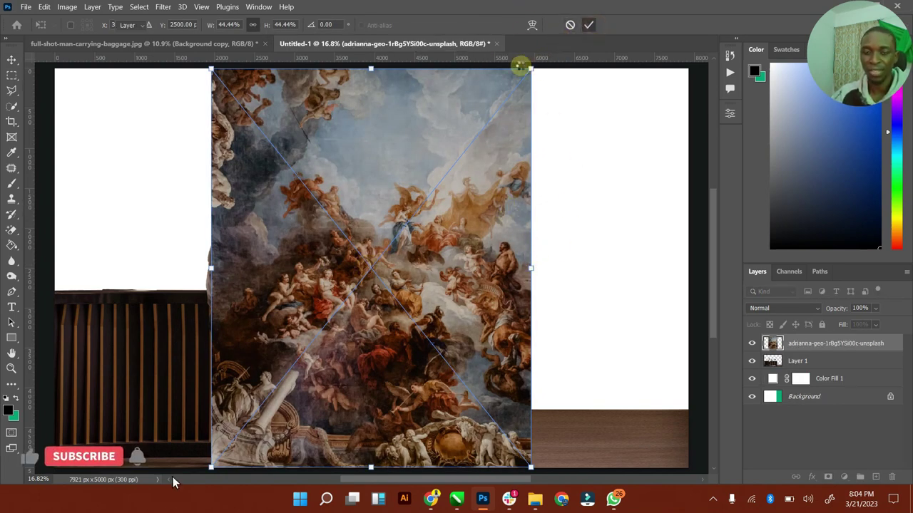
# Step: Place the baroque painting and enlarge it to cover the whole canvas
pyautogui.press('Return')
pyautogui.click(11, 368)
pyautogui.moveTo(228, 235); pyautogui.dragTo(53, 51)
pyautogui.click(13, 60)
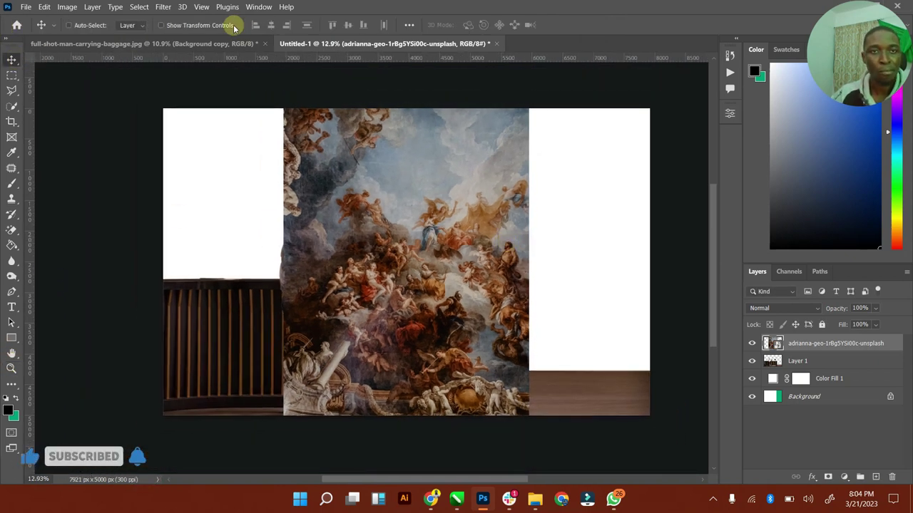
pyautogui.moveTo(532, 109)
pyautogui.mouseDown()
pyautogui.moveTo(591, 55)
pyautogui.moveTo(670, 49)
pyautogui.moveTo(688, 35)
pyautogui.moveTo(702, 40)
pyautogui.moveTo(674, 78)
pyautogui.mouseUp()
pyautogui.click(593, 24)
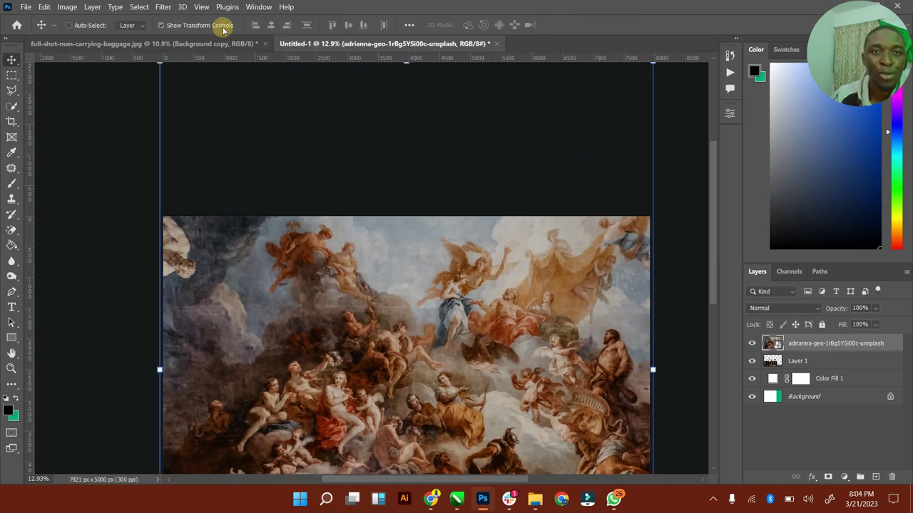
pyautogui.click(223, 27)
pyautogui.doubleClick(12, 352)
pyautogui.click(12, 367)
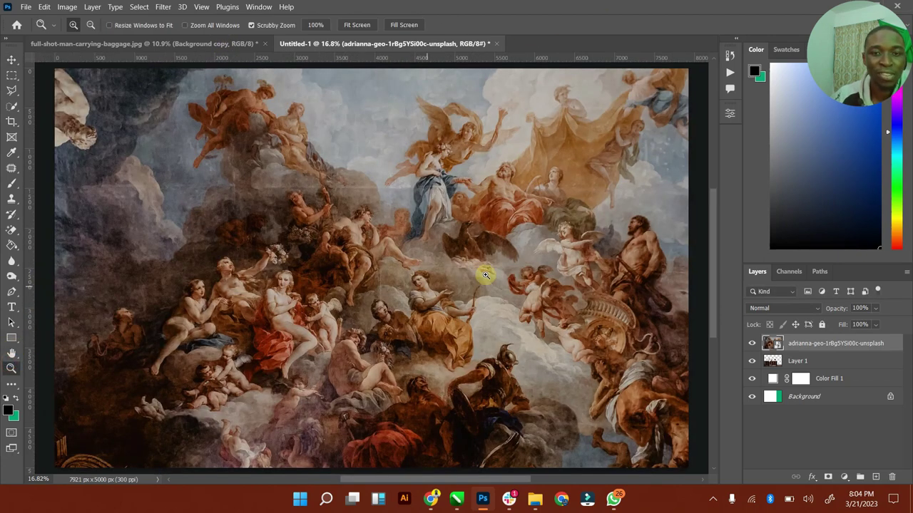
pyautogui.moveTo(489, 265)
pyautogui.mouseDown()
pyautogui.moveTo(449, 269)
pyautogui.moveTo(473, 271)
pyautogui.mouseUp()
pyautogui.click(11, 59)
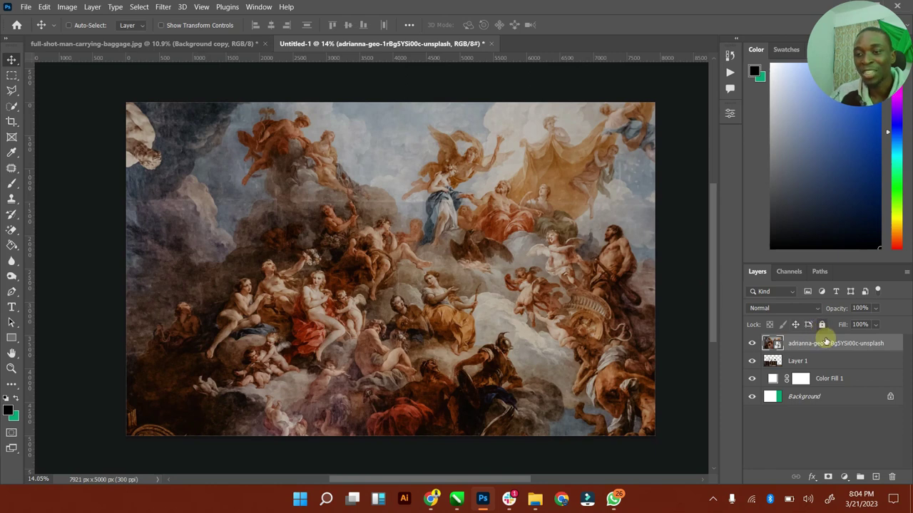
# Step: Rasterize the painting layer and move it beneath the reception photo layer
pyautogui.rightClick(825, 342)
pyautogui.click(780, 247)
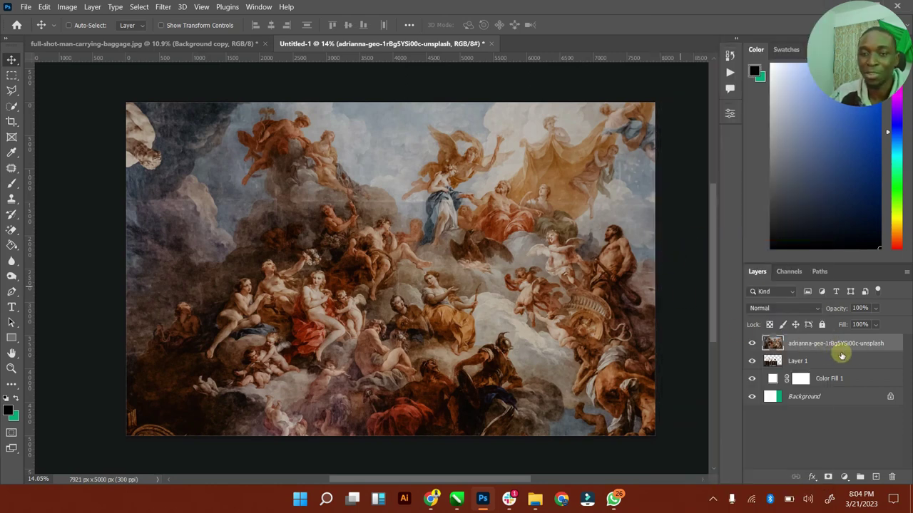
pyautogui.moveTo(827, 347); pyautogui.dragTo(817, 370)
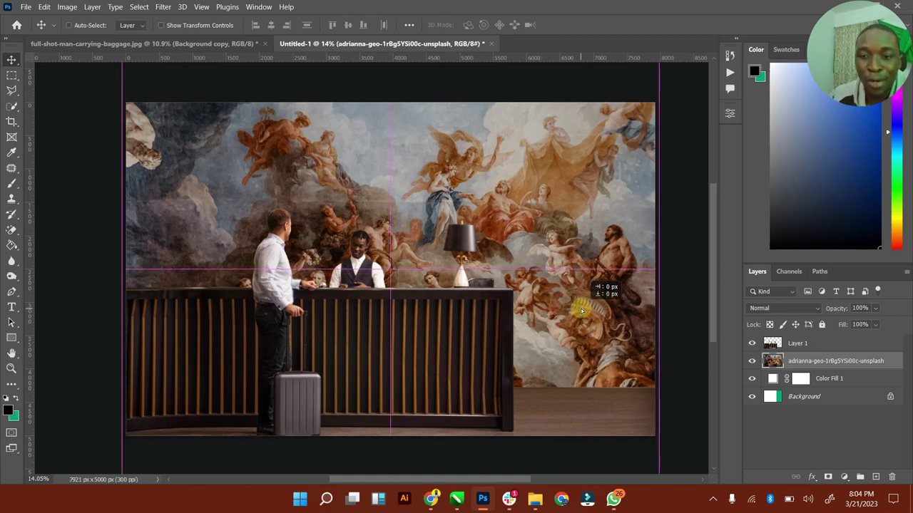
pyautogui.click(753, 361)
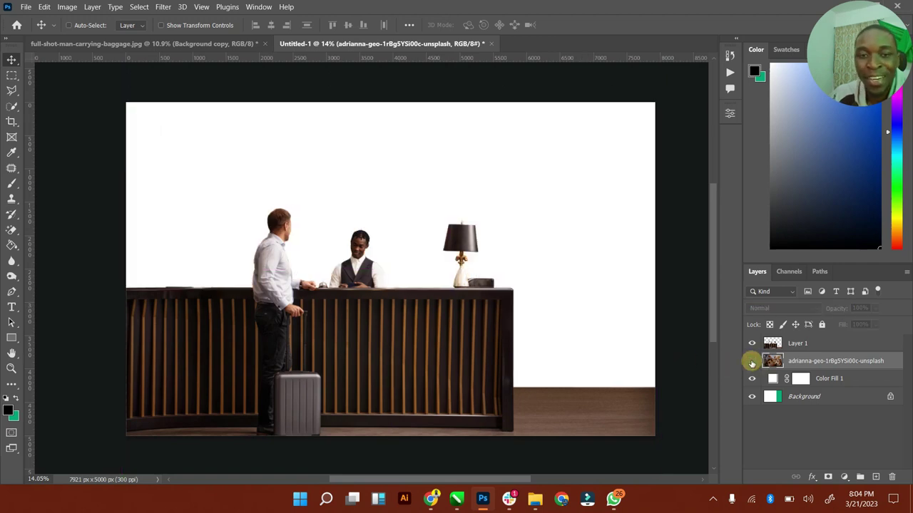
pyautogui.click(752, 362)
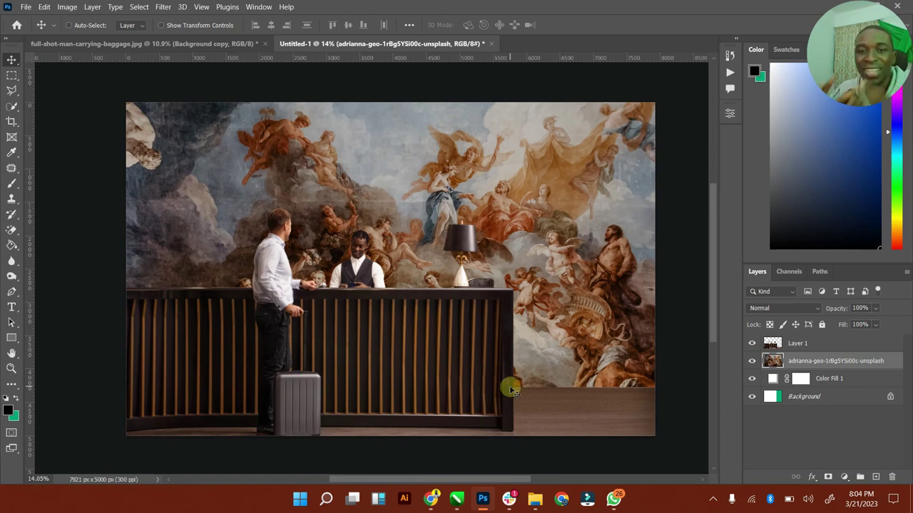
# Step: Open unsplash.com in a new Chrome tab
pyautogui.moveTo(427, 499)
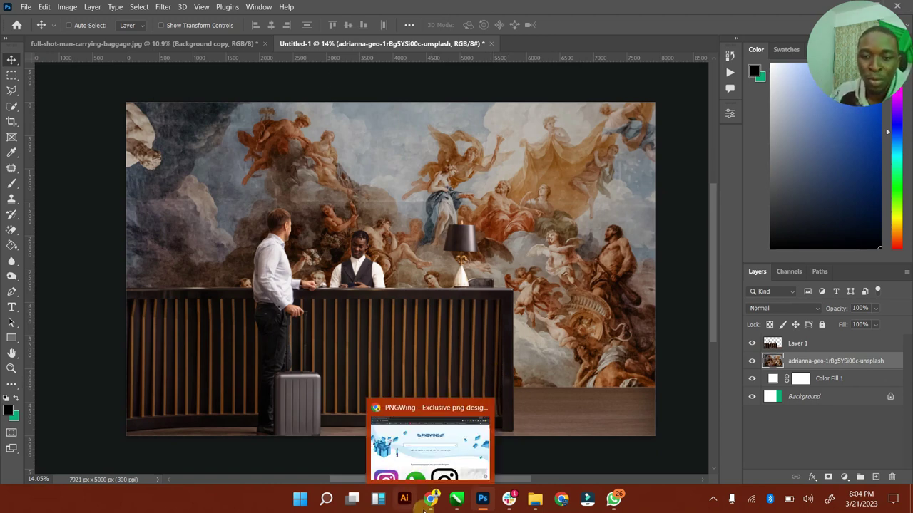
pyautogui.click(418, 403)
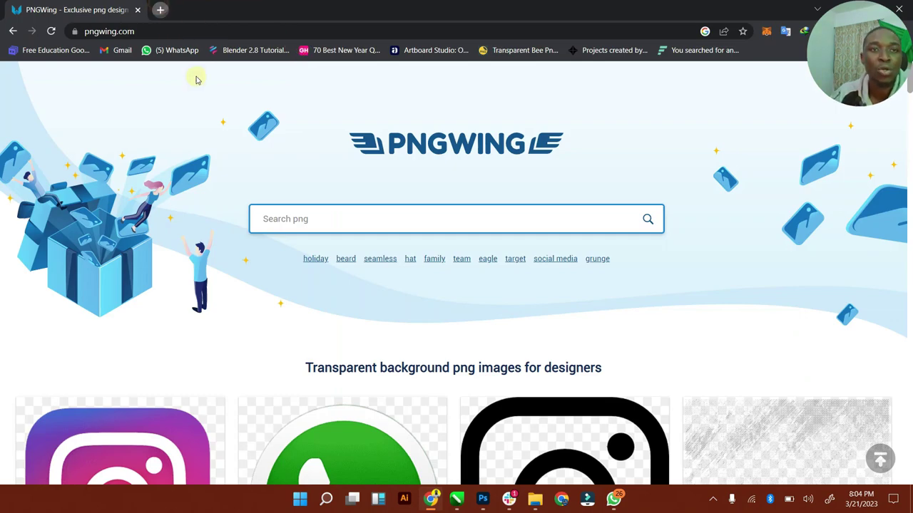
pyautogui.hotkey('ctrl', 't')
pyautogui.write('unsplash.com')
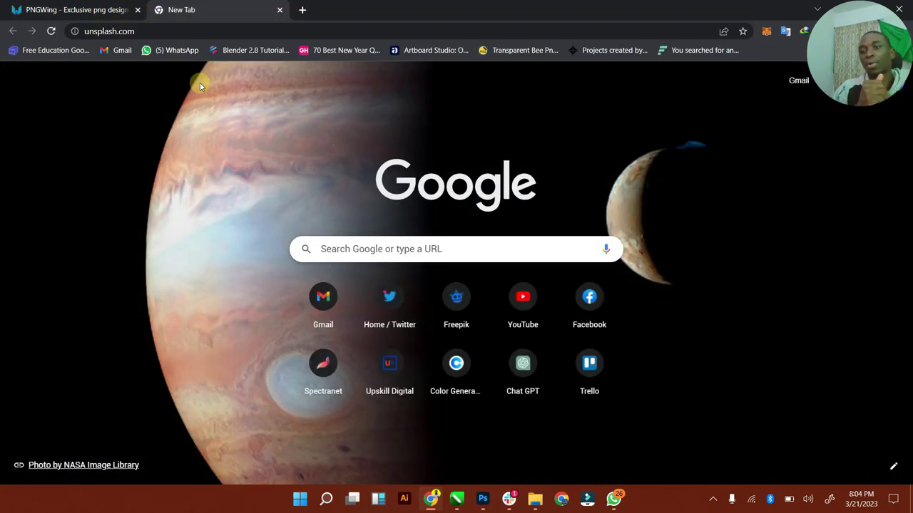
pyautogui.press('Return')
# Step: Search Unsplash for 'wall texture' and download the plain grey wall photo
pyautogui.click(202, 81)
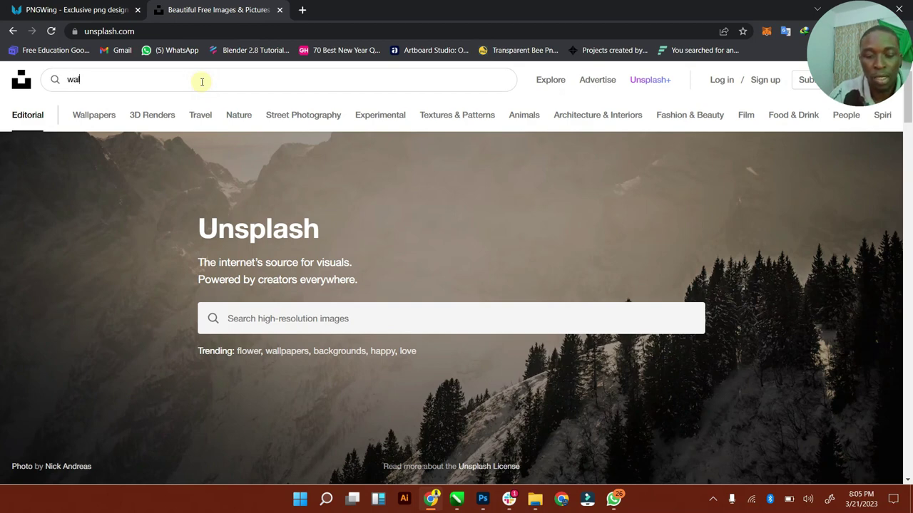
pyautogui.write('wall texture')
pyautogui.press('Return')
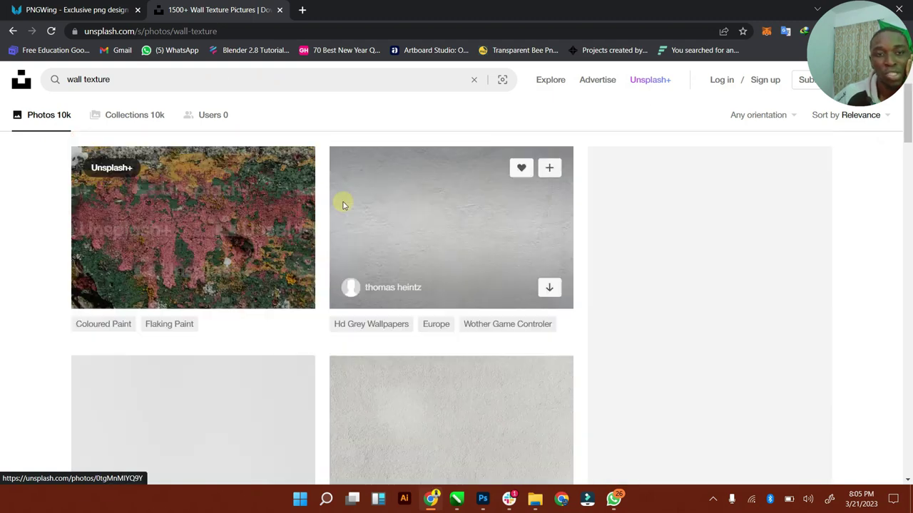
pyautogui.scroll(-3, 342, 206)
pyautogui.scroll(-1, 368, 218)
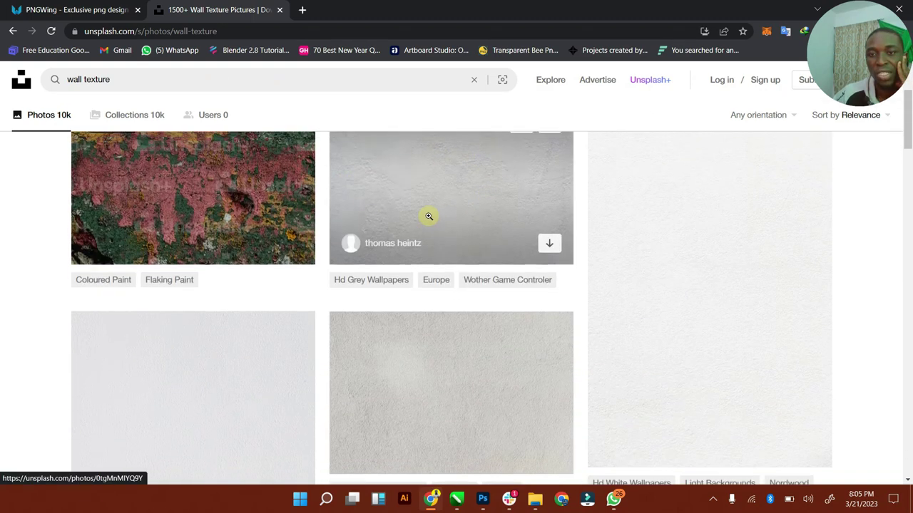
pyautogui.scroll(2, 430, 216)
pyautogui.click(546, 321)
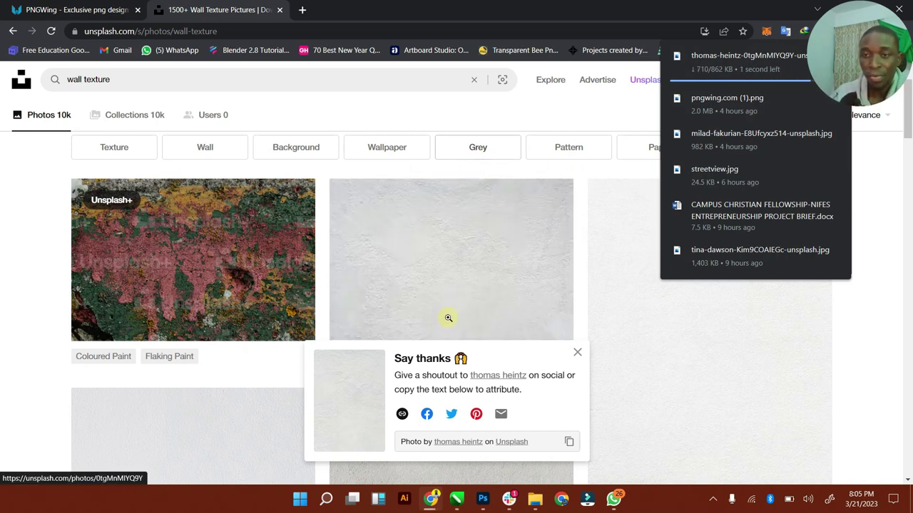
# Step: Move the downloaded white wall photo into the Heaven is The Goal folder and open it
pyautogui.moveTo(542, 503)
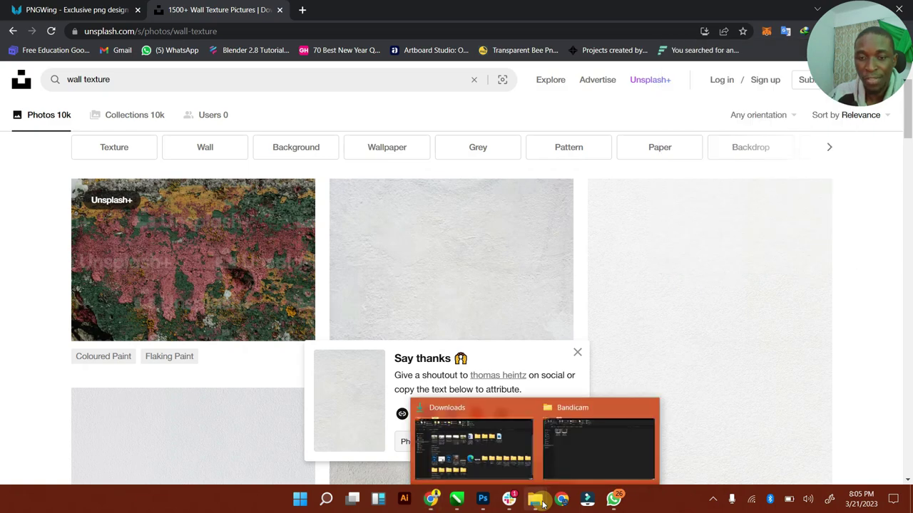
pyautogui.click(474, 449)
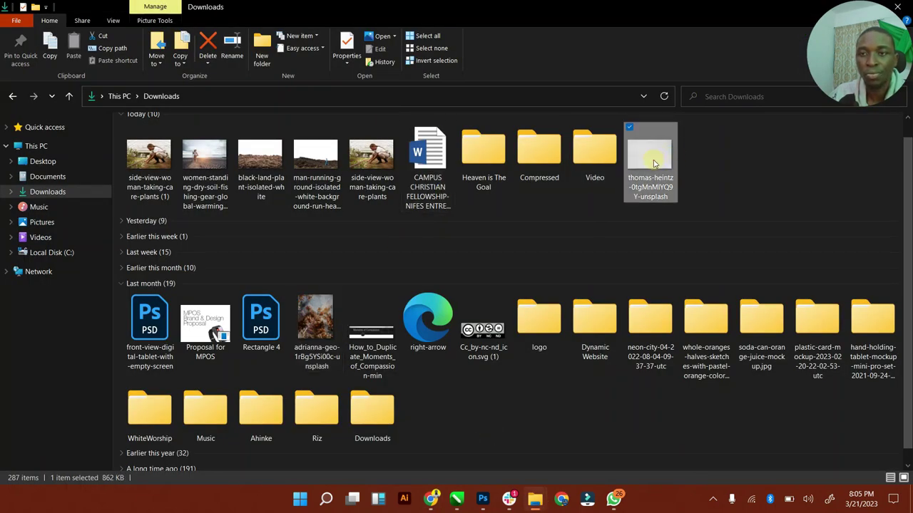
pyautogui.moveTo(654, 163); pyautogui.dragTo(476, 151)
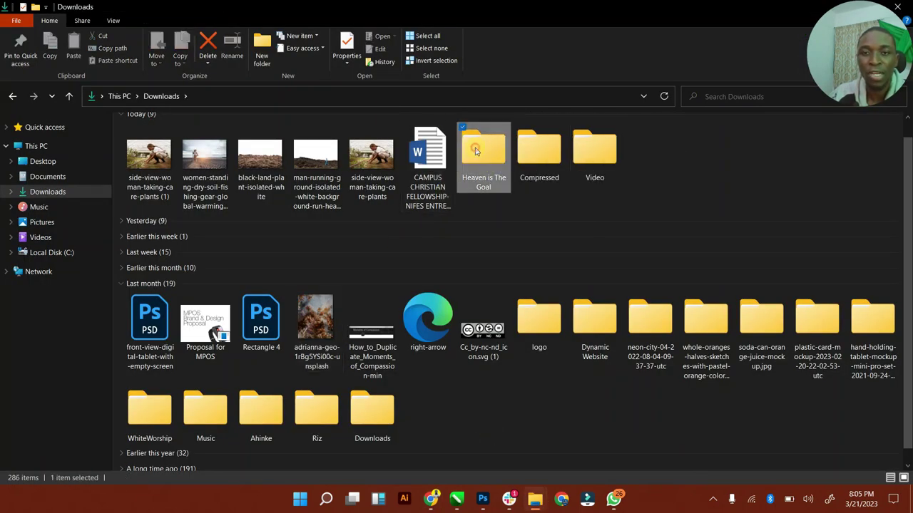
pyautogui.doubleClick(476, 151)
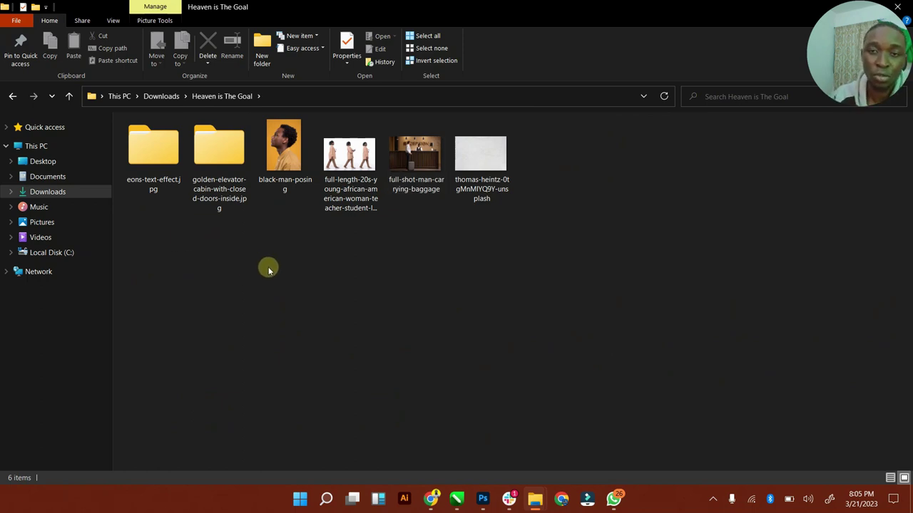
# Step: Place the wall photo in Photoshop, scale it to cover the canvas, and rasterize it
pyautogui.moveTo(494, 163); pyautogui.dragTo(375, 250)
pyautogui.moveTo(620, 421); pyautogui.dragTo(665, 456)
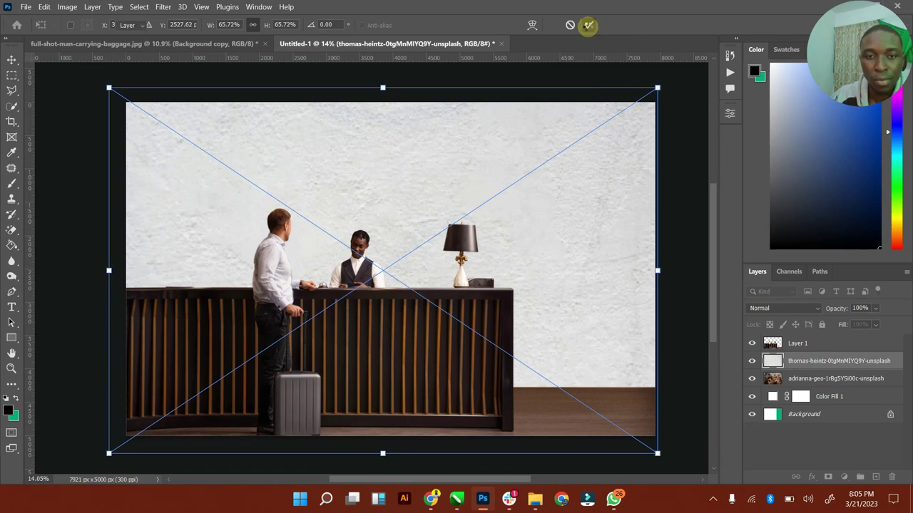
pyautogui.click(588, 25)
pyautogui.rightClick(812, 367)
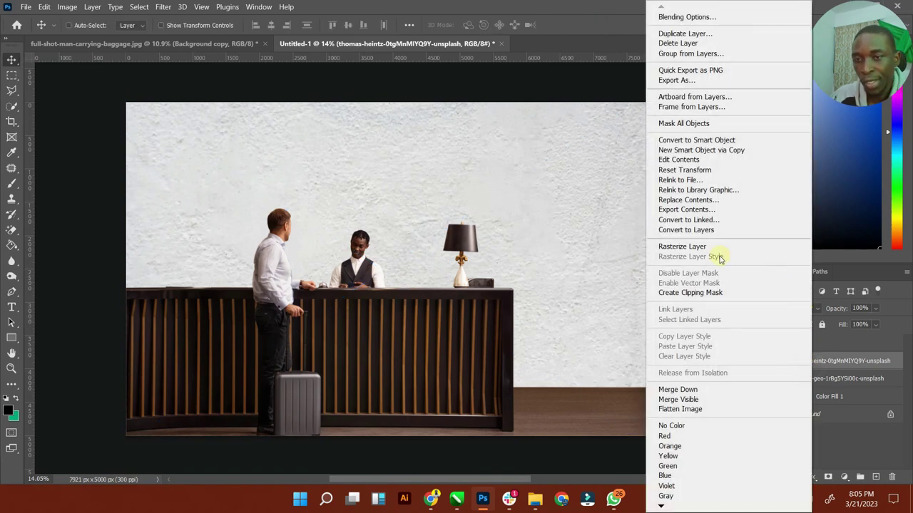
pyautogui.click(696, 247)
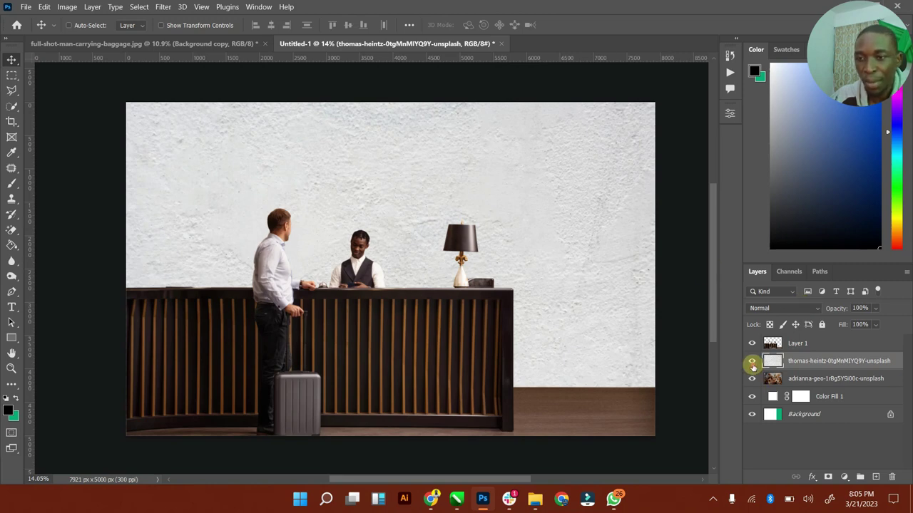
# Step: Toggle the wall texture layer's visibility to compare it with the mural, then bring up blend modes
pyautogui.click(752, 362)
pyautogui.click(751, 361)
pyautogui.click(826, 360)
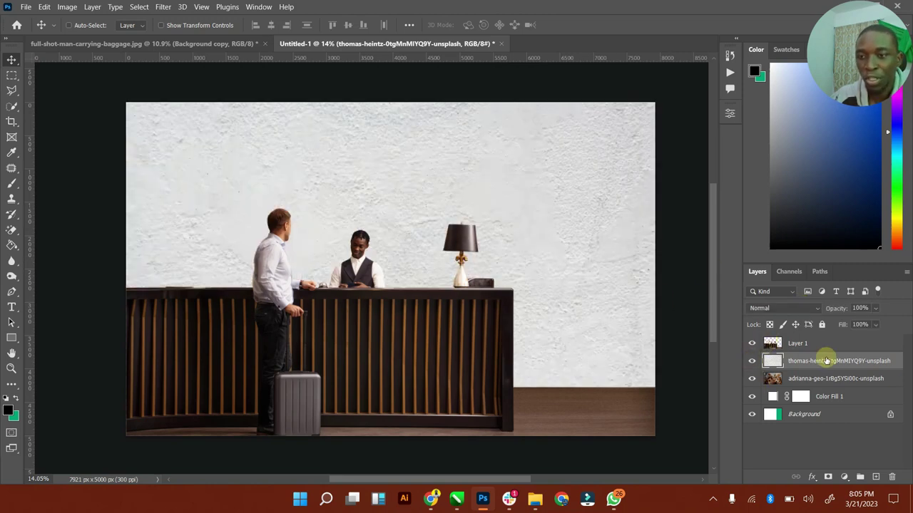
pyautogui.click(798, 308)
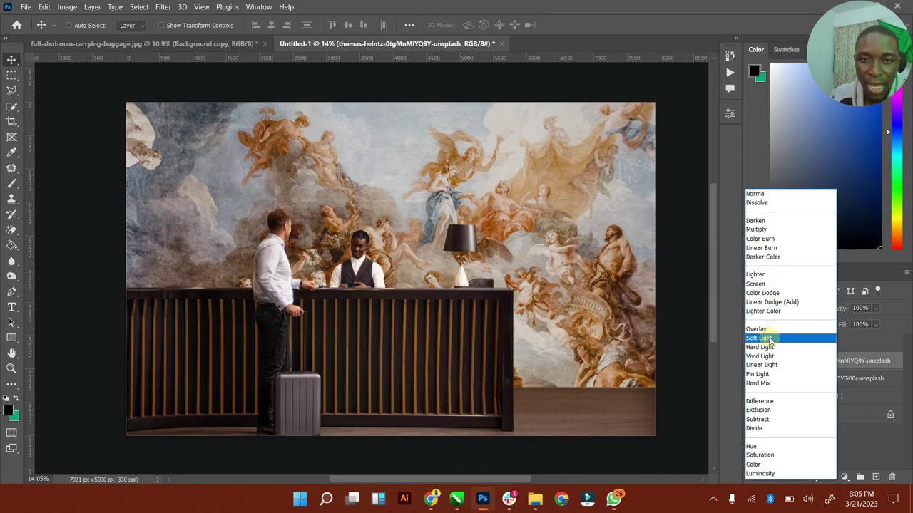
# Step: Set the wall texture to Multiply blending and lower its fill to 68%
pyautogui.click(768, 232)
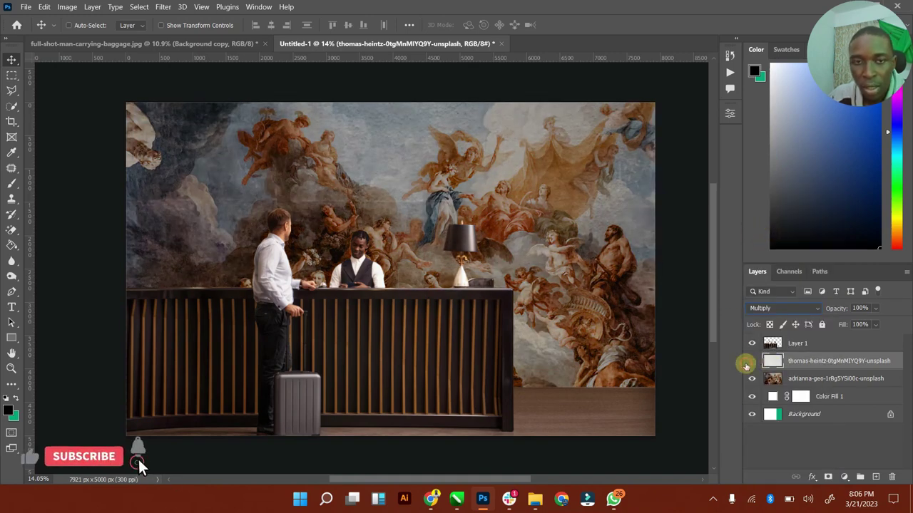
pyautogui.click(752, 361)
pyautogui.click(751, 361)
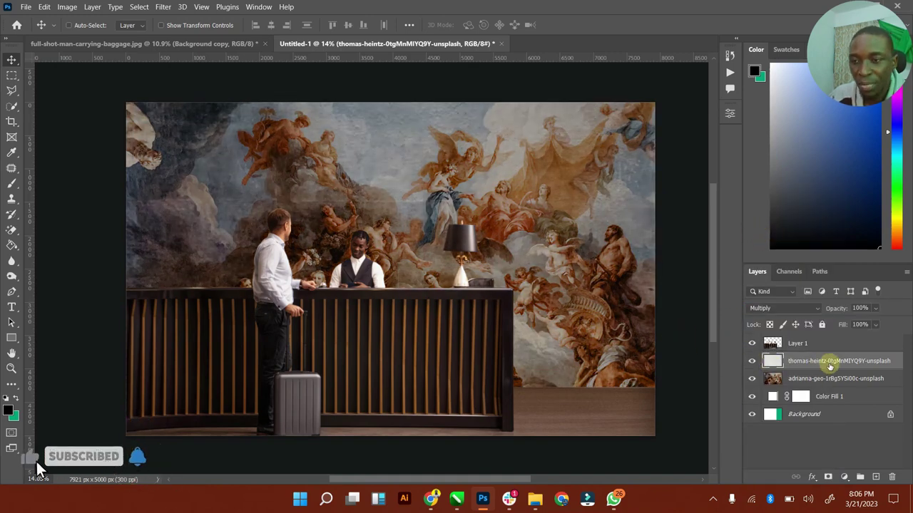
pyautogui.moveTo(874, 325); pyautogui.dragTo(868, 341)
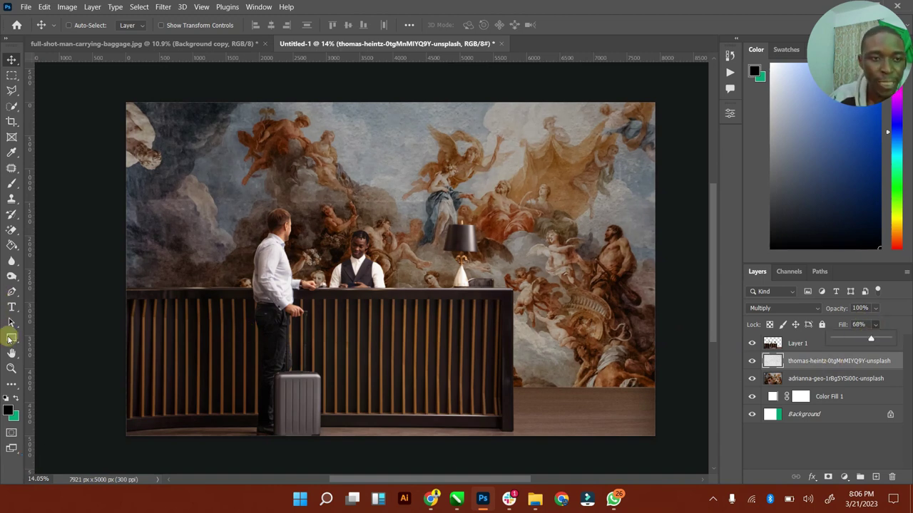
# Step: Zoom in and nudge the reception-desk photo (Layer 1) slightly upward
pyautogui.click(11, 368)
pyautogui.moveTo(519, 249); pyautogui.dragTo(477, 249)
pyautogui.click(12, 59)
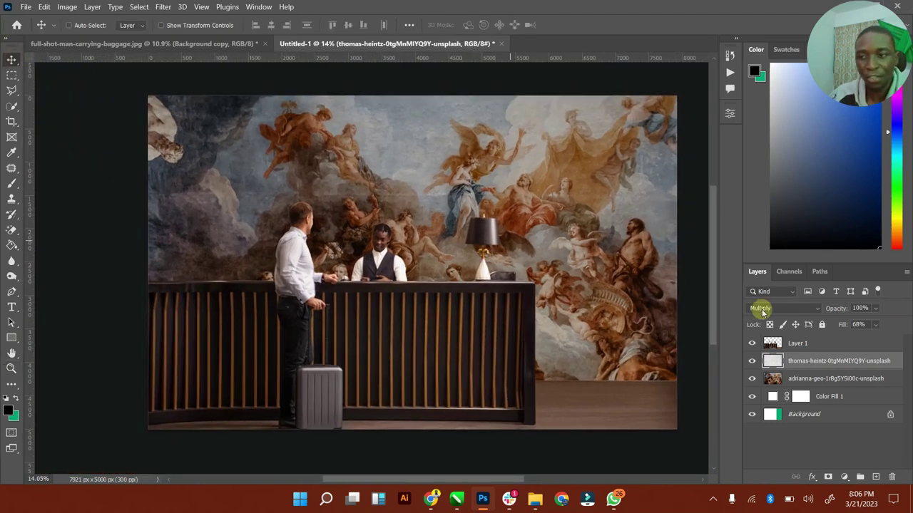
pyautogui.click(806, 344)
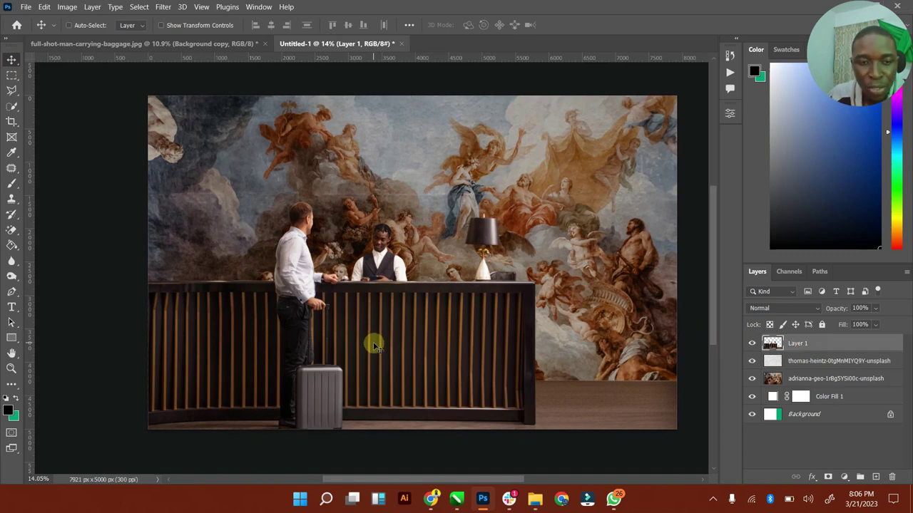
pyautogui.moveTo(377, 339)
pyautogui.mouseDown()
pyautogui.moveTo(385, 299)
pyautogui.moveTo(385, 319)
pyautogui.mouseUp()
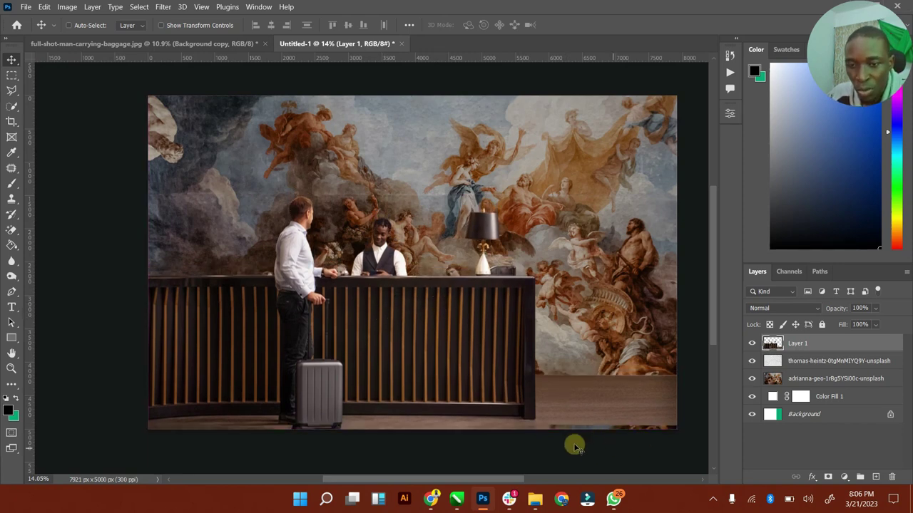
# Step: Lasso the exposed bottom-right strip and patch it with wooden floor from above
pyautogui.click(12, 90)
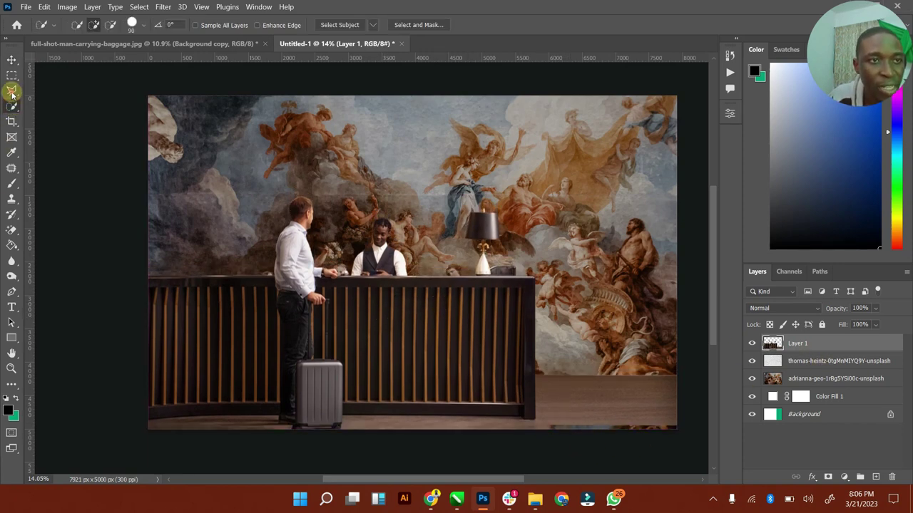
pyautogui.moveTo(541, 424)
pyautogui.mouseDown()
pyautogui.moveTo(520, 429)
pyautogui.moveTo(529, 437)
pyautogui.moveTo(683, 426)
pyautogui.mouseUp()
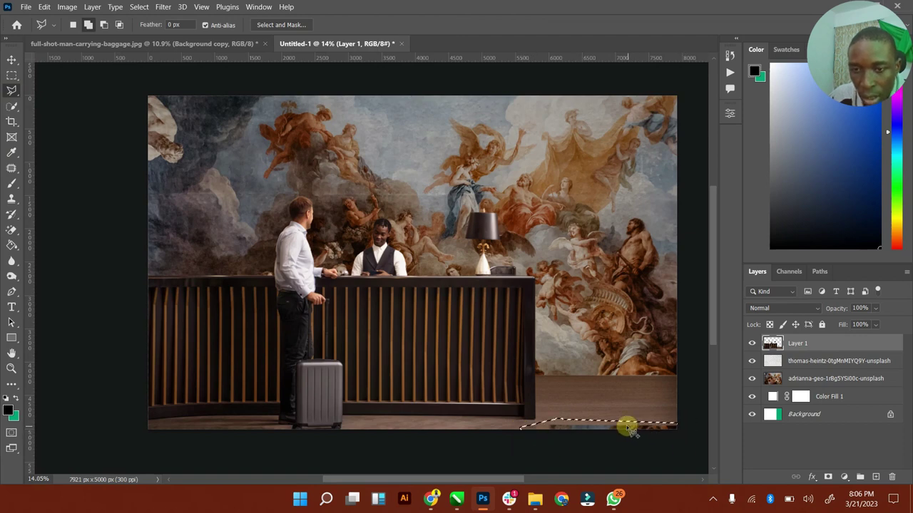
pyautogui.click(11, 169)
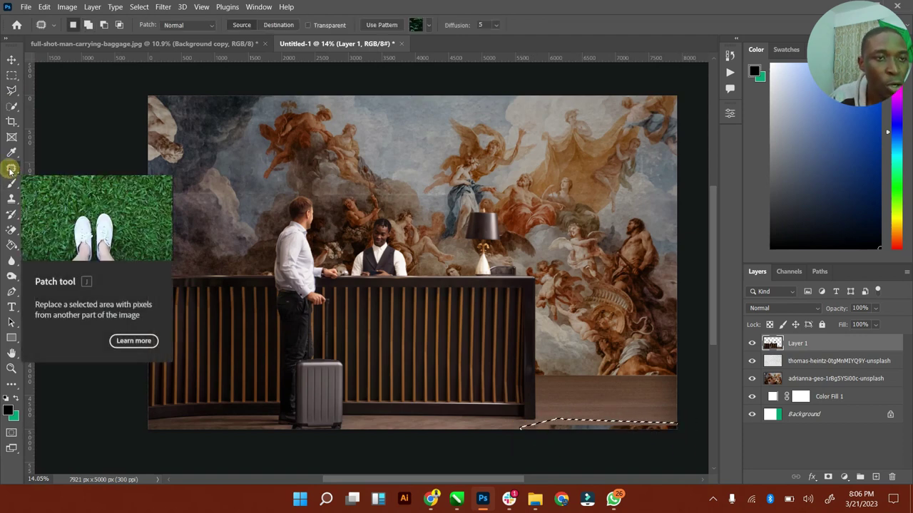
pyautogui.moveTo(583, 426)
pyautogui.mouseDown()
pyautogui.moveTo(637, 403)
pyautogui.moveTo(626, 389)
pyautogui.moveTo(611, 418)
pyautogui.moveTo(631, 428)
pyautogui.moveTo(615, 398)
pyautogui.moveTo(625, 401)
pyautogui.mouseUp()
pyautogui.hotkey('ctrl', 'd')
pyautogui.hotkey('ctrl', 'd')
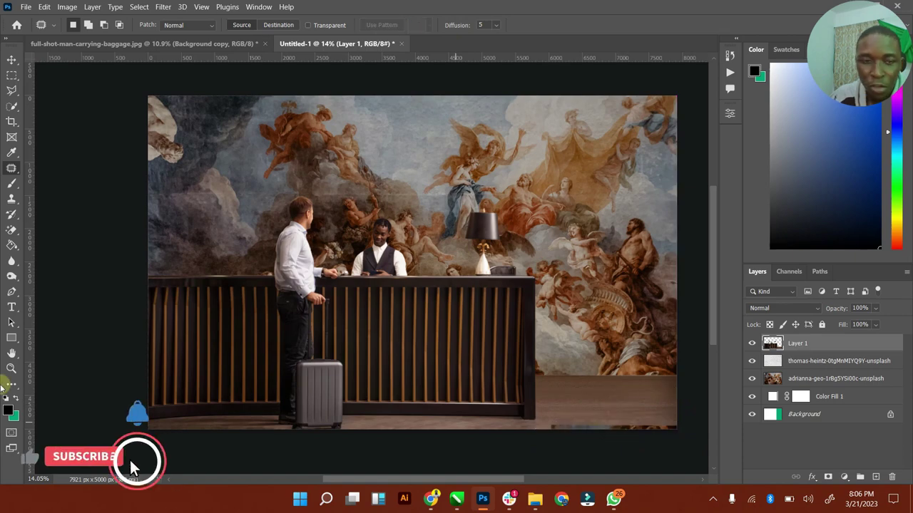
# Step: Zoom in and draw a polygonal selection around the bottom floor strip
pyautogui.press('z')
pyautogui.scroll(5, 109, 461)
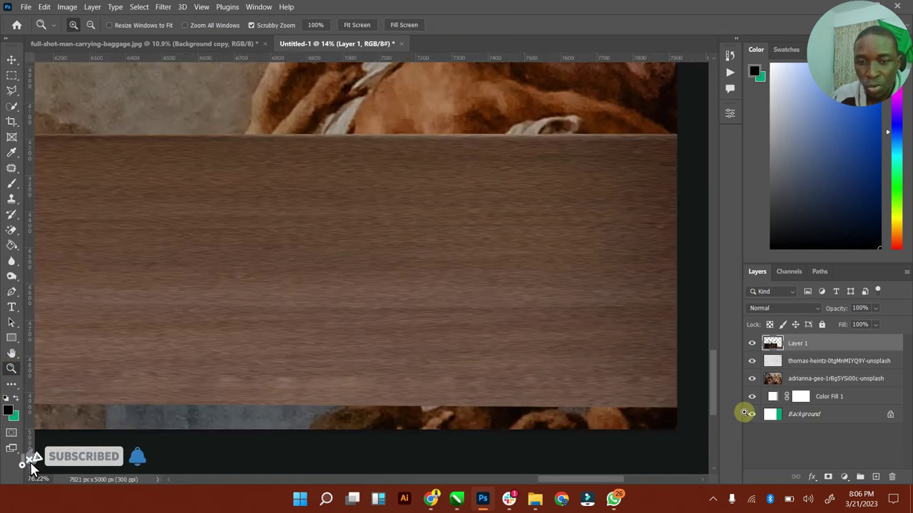
pyautogui.scroll(3, 712, 413)
pyautogui.scroll(-1, 711, 414)
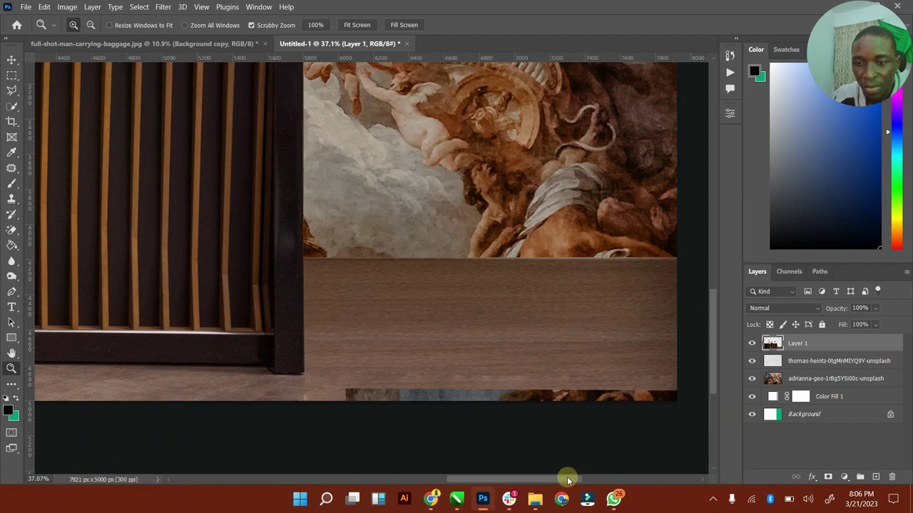
pyautogui.moveTo(566, 474); pyautogui.dragTo(591, 475)
pyautogui.scroll(1, 380, 402)
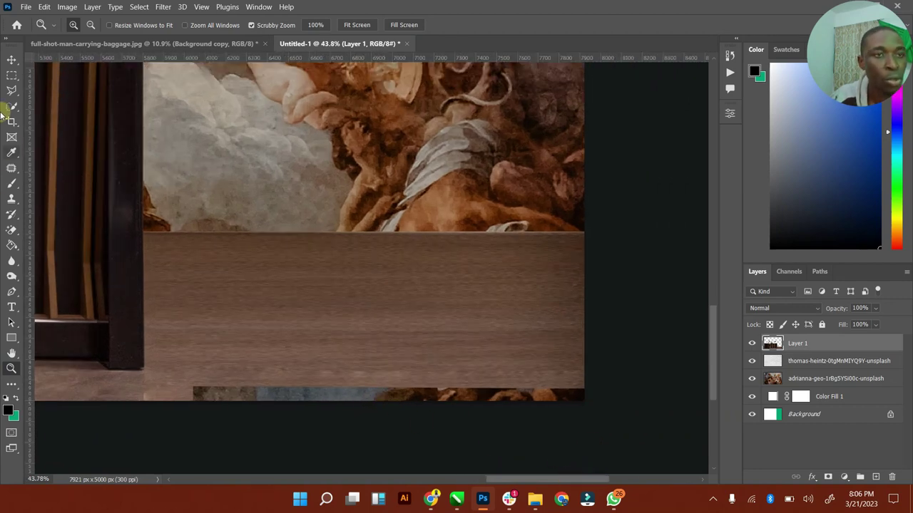
pyautogui.click(11, 90)
pyautogui.click(229, 369)
pyautogui.click(130, 380)
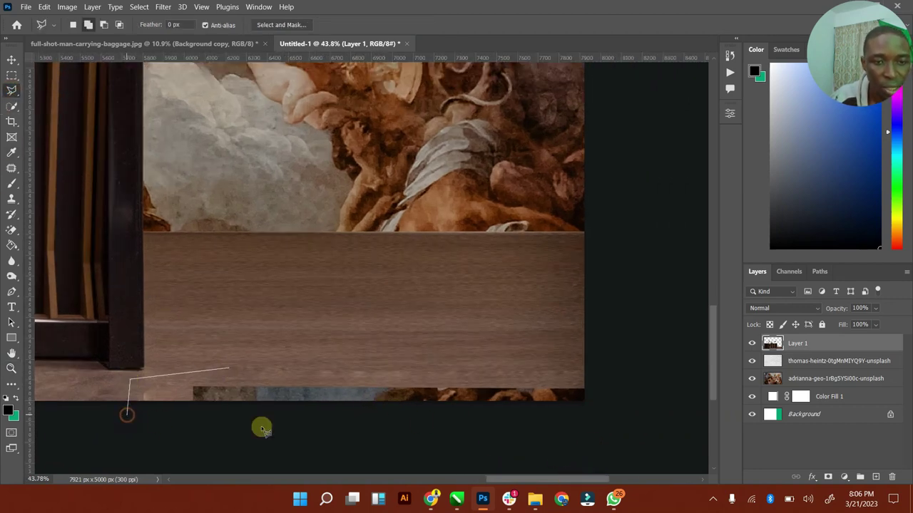
pyautogui.click(127, 414)
pyautogui.click(562, 426)
pyautogui.click(613, 372)
pyautogui.doubleClick(583, 348)
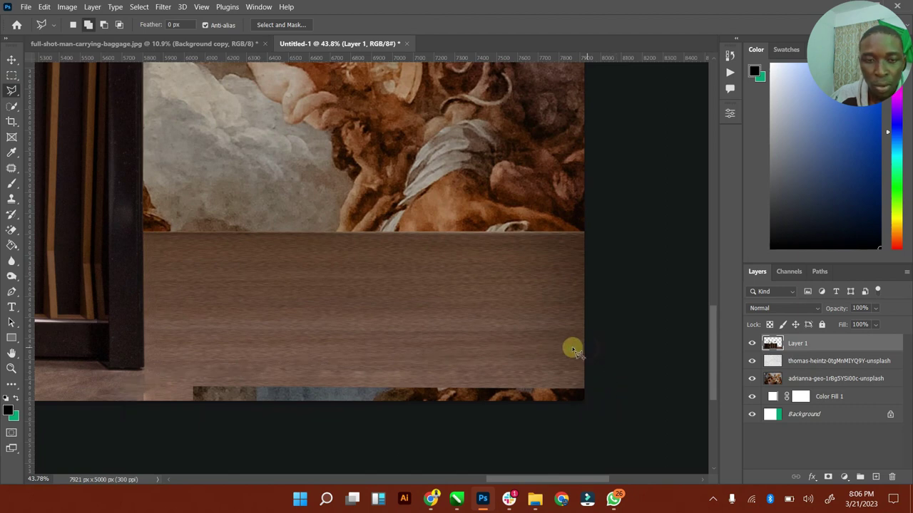
# Step: Clone wood grain over the strip with a size-200 Clone Stamp, undoing a dark smear
pyautogui.click(10, 203)
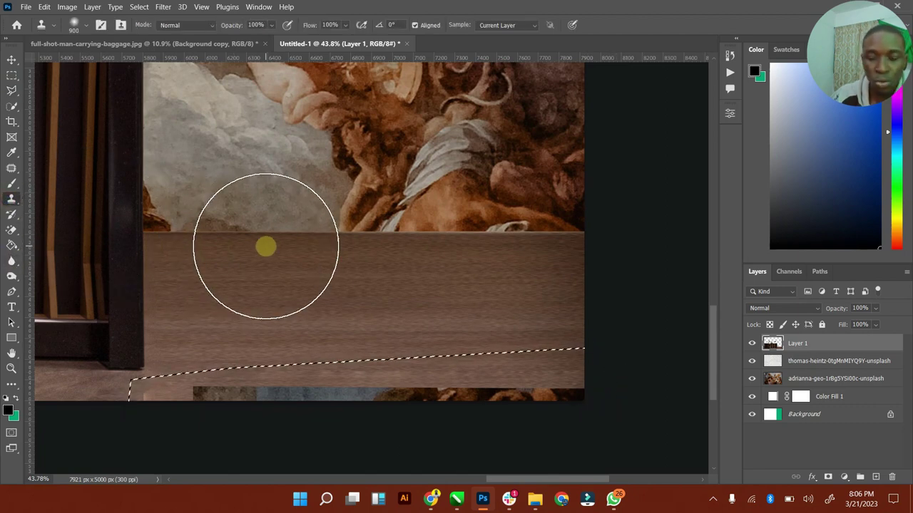
pyautogui.press('[')
pyautogui.press('[')
pyautogui.press('[')
pyautogui.press('[')
pyautogui.press('[')
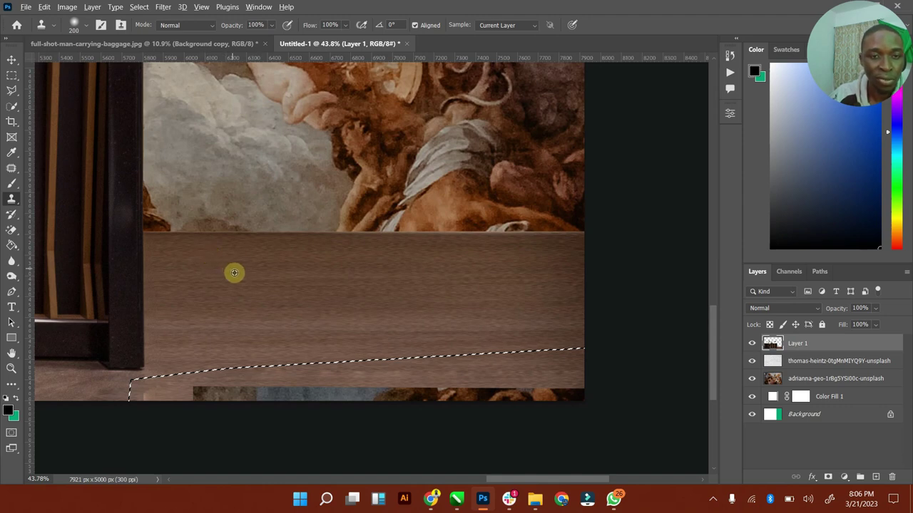
pyautogui.moveTo(257, 298)
pyautogui.mouseDown()
pyautogui.moveTo(207, 363)
pyautogui.moveTo(214, 388)
pyautogui.moveTo(149, 395)
pyautogui.moveTo(597, 393)
pyautogui.moveTo(332, 299)
pyautogui.mouseUp()
pyautogui.keyDown('alt'); pyautogui.click(254, 272); pyautogui.keyUp('alt')
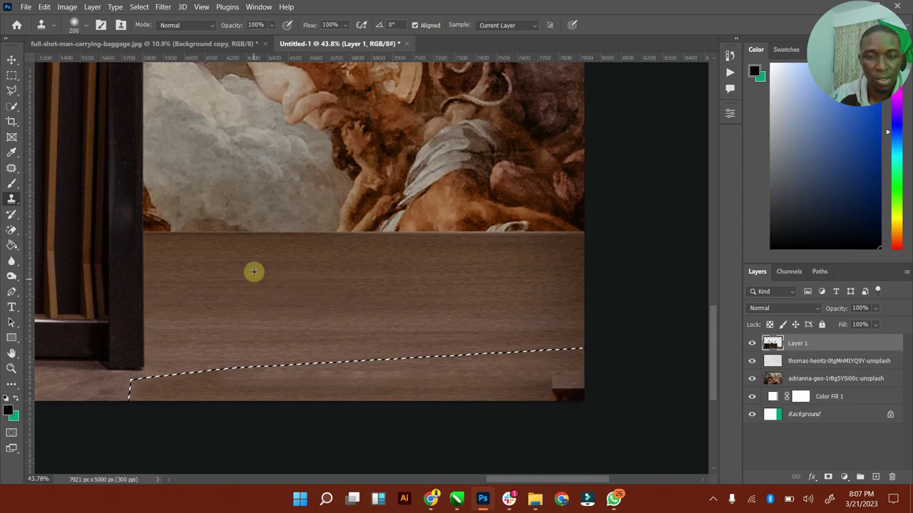
pyautogui.moveTo(550, 367)
pyautogui.mouseDown()
pyautogui.moveTo(580, 398)
pyautogui.moveTo(167, 394)
pyautogui.mouseUp()
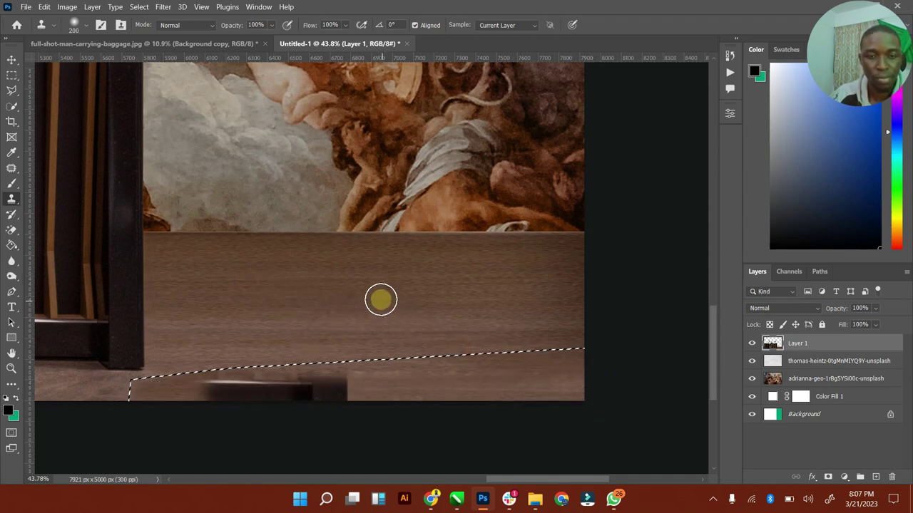
pyautogui.hotkey('ctrl', 'z')
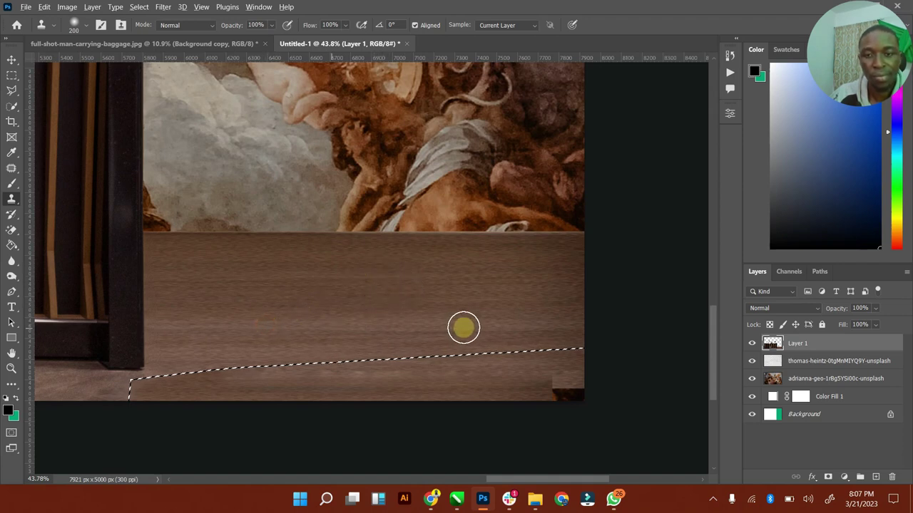
pyautogui.moveTo(518, 372)
pyautogui.mouseDown()
pyautogui.moveTo(582, 387)
pyautogui.moveTo(556, 395)
pyautogui.moveTo(581, 401)
pyautogui.mouseUp()
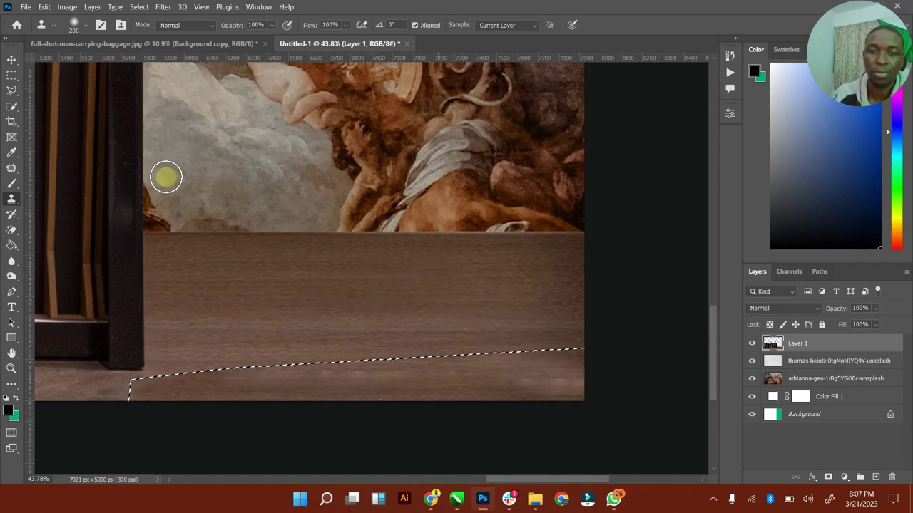
# Step: Deselect the floor strip and fit the whole image on screen
pyautogui.click(12, 59)
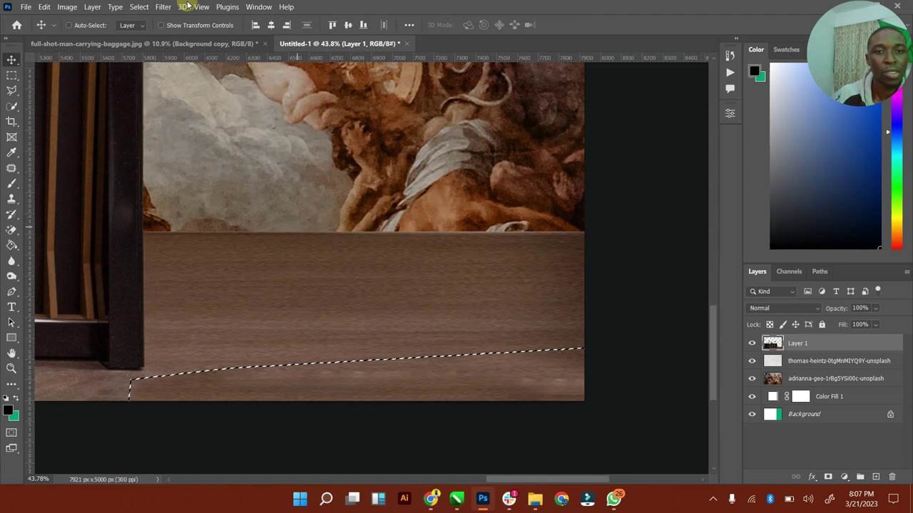
pyautogui.click(140, 6)
pyautogui.click(152, 26)
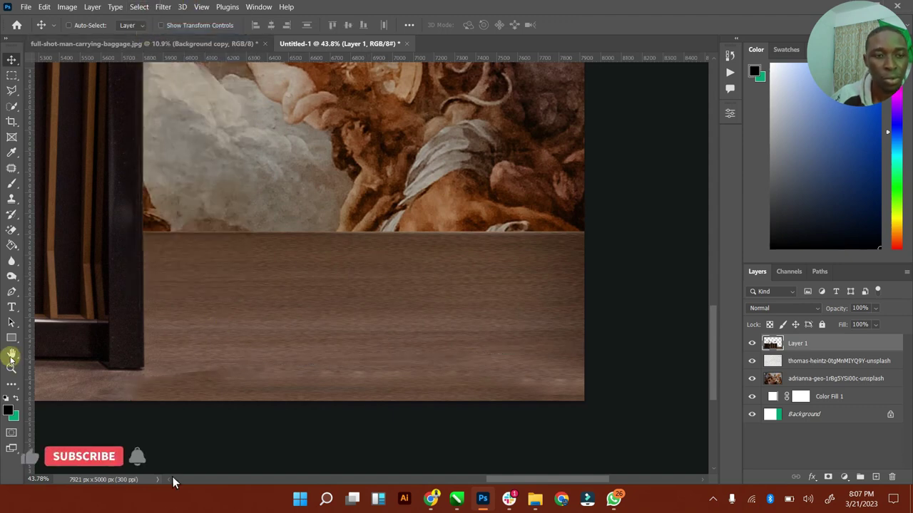
pyautogui.doubleClick(11, 355)
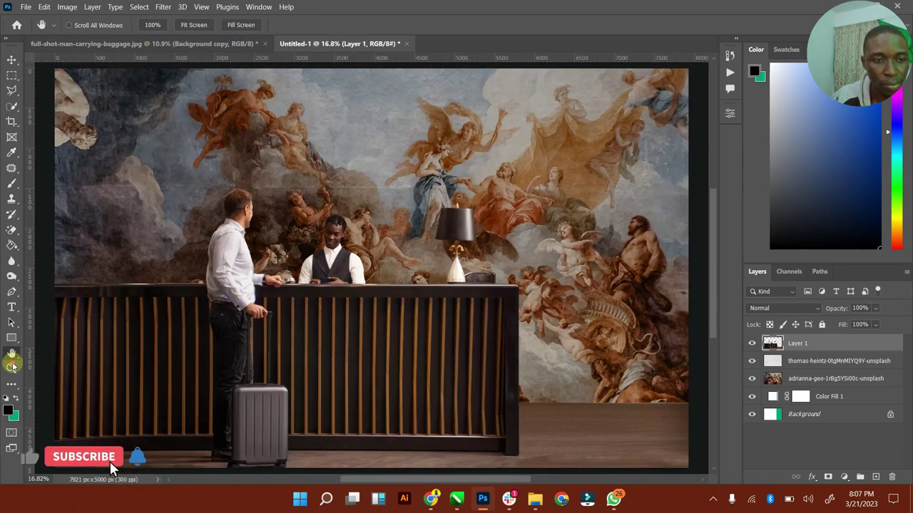
# Step: Zoom out slightly and, in Save As, navigate to the Elzenitho Hub > My PSD folder
pyautogui.click(12, 367)
pyautogui.moveTo(478, 306); pyautogui.dragTo(467, 309)
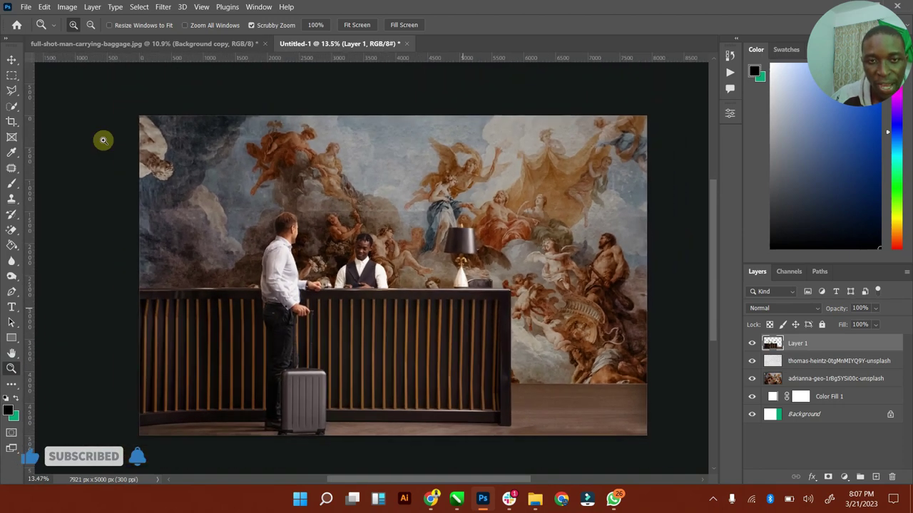
pyautogui.click(12, 60)
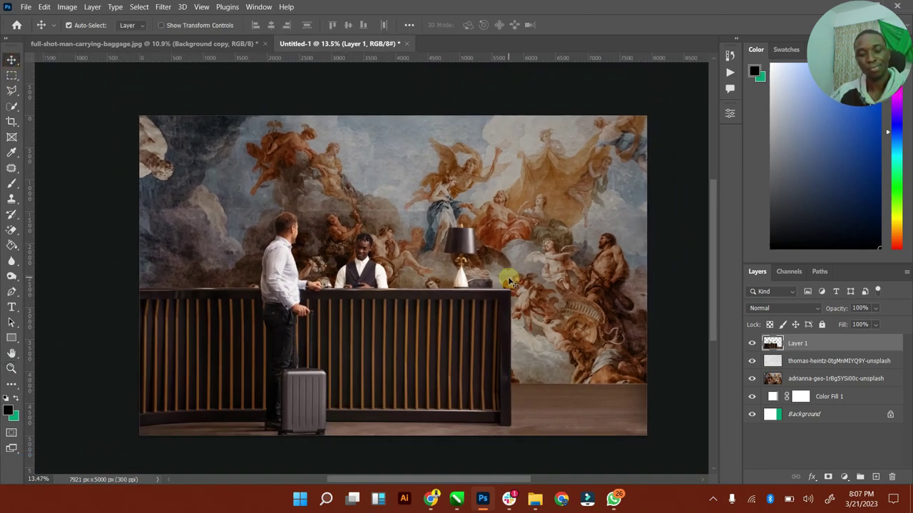
pyautogui.hotkey('ctrl', 'shift', 's')
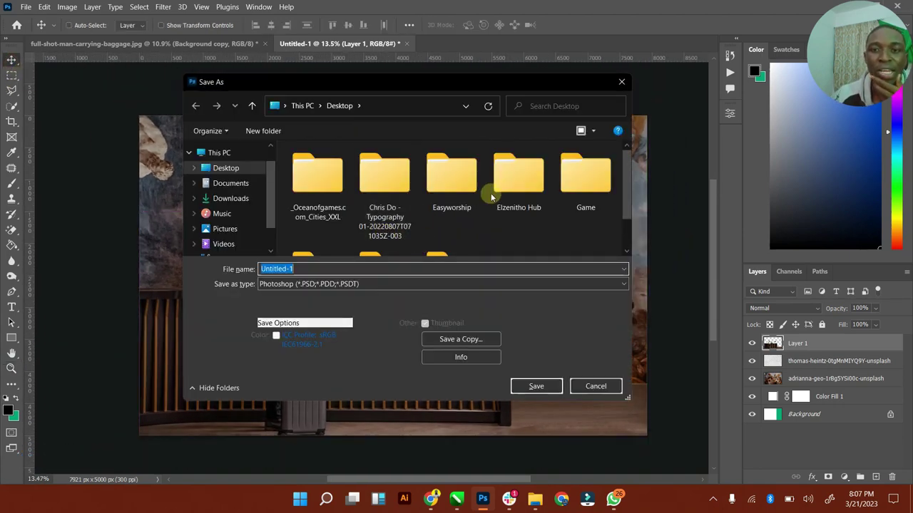
pyautogui.click(517, 187)
pyautogui.doubleClick(510, 189)
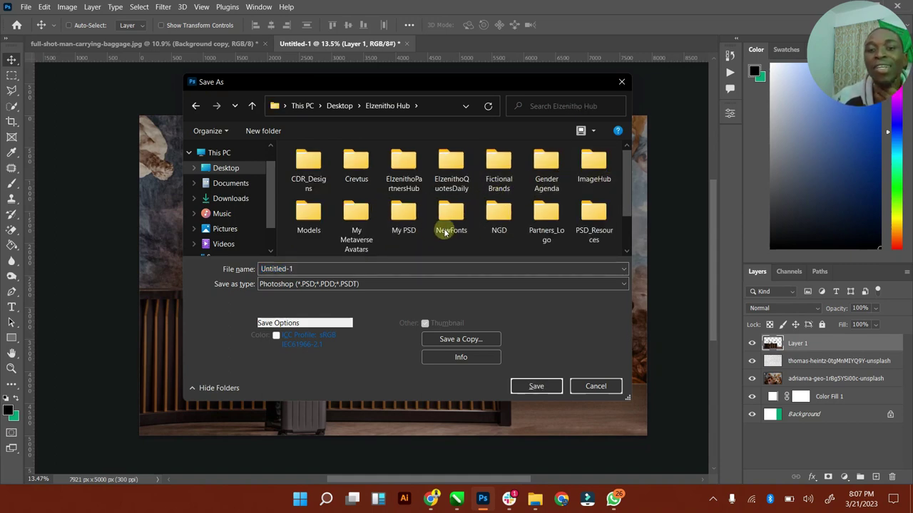
pyautogui.scroll(-1, 456, 224)
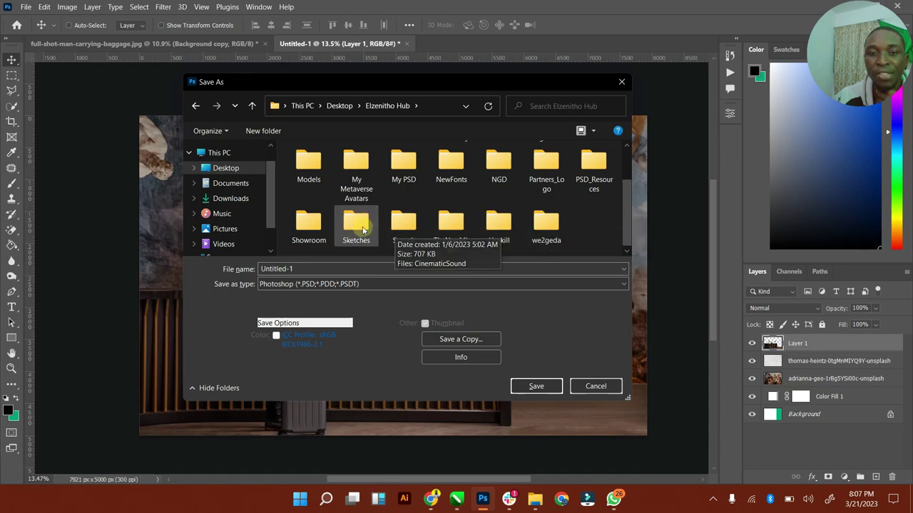
pyautogui.scroll(1, 399, 228)
pyautogui.click(410, 224)
pyautogui.press('Return')
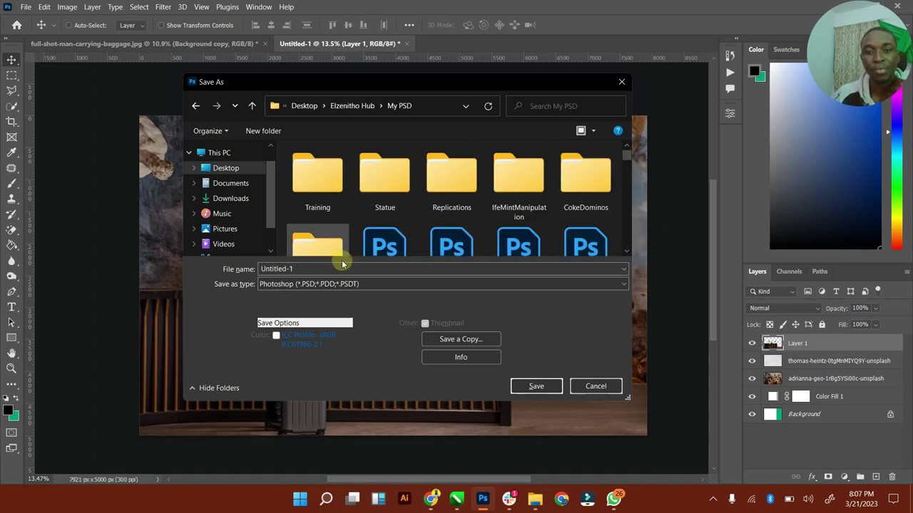
# Step: Save the composite as Heaven Is The Goal.psd, accepting Maximize Compatibility
pyautogui.tripleClick(343, 269)
pyautogui.write('Heave')
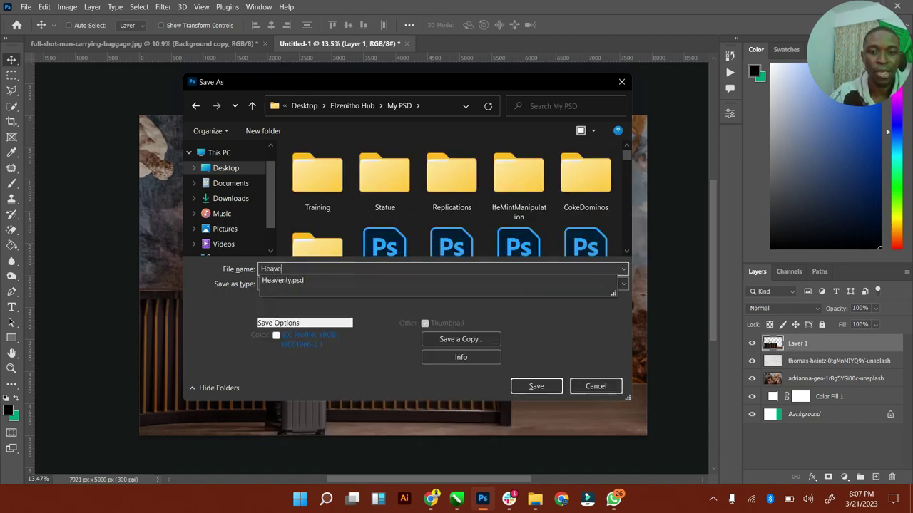
pyautogui.write('n Is The Goal')
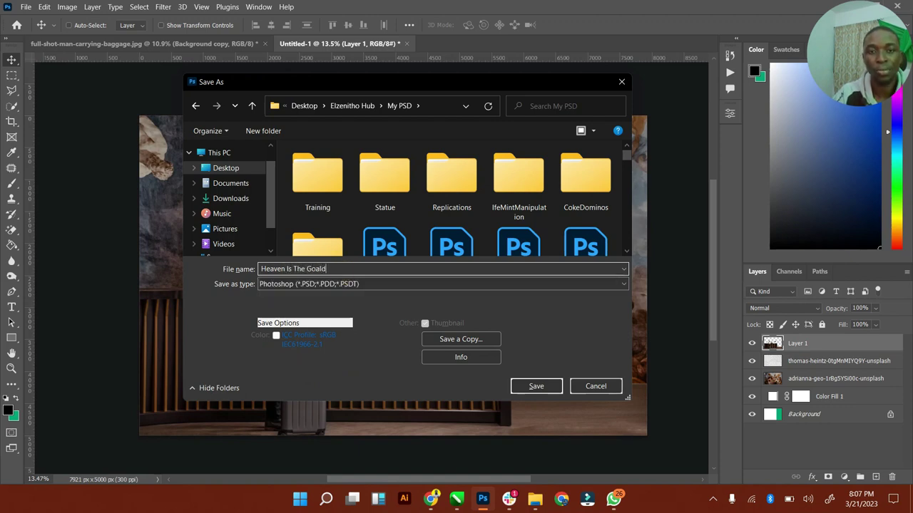
pyautogui.press('Return')
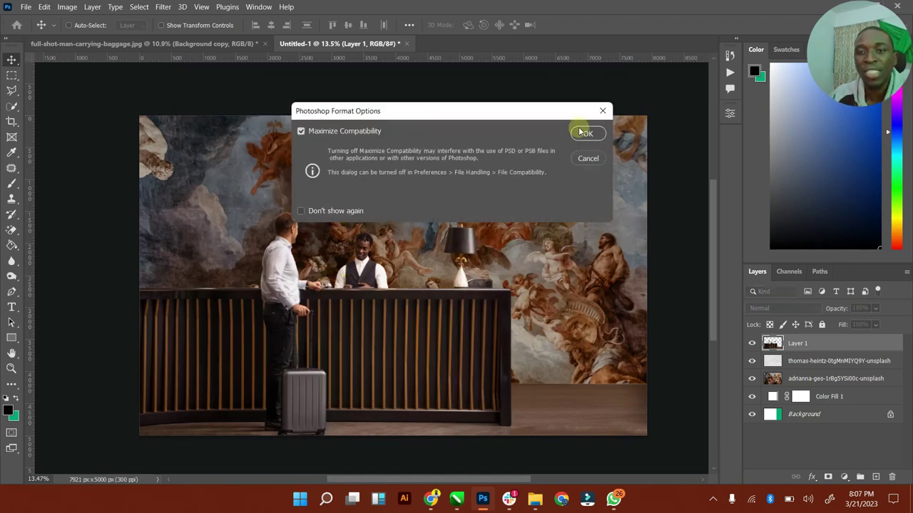
pyautogui.click(584, 132)
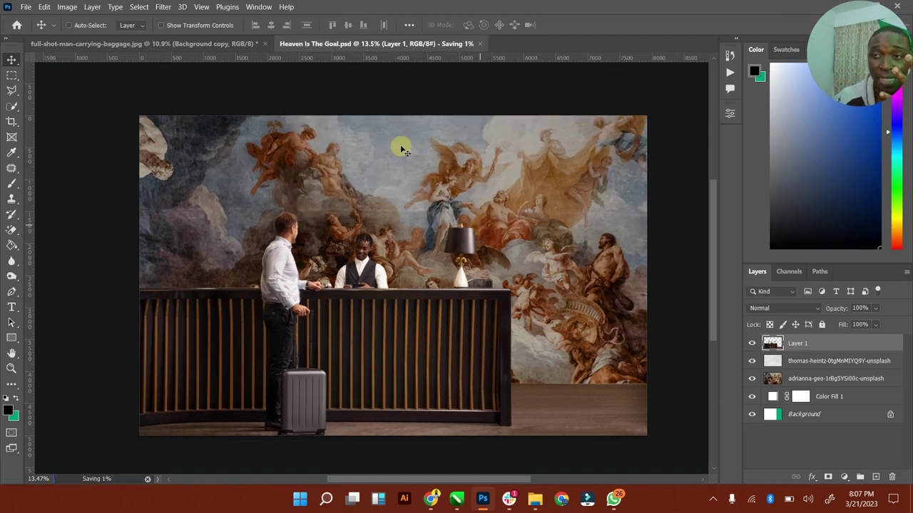
# Step: Show Layer 0 in the baggage cut-out document, then return to the composite
pyautogui.click(196, 42)
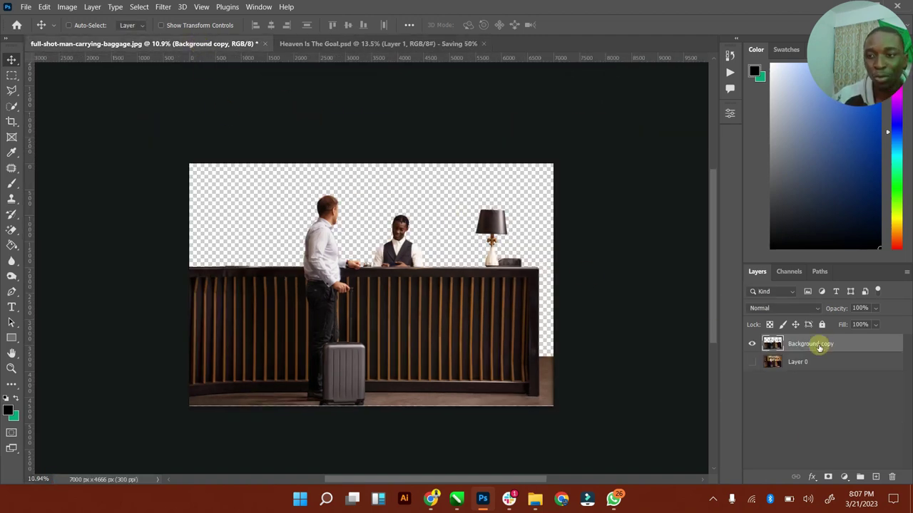
pyautogui.click(751, 362)
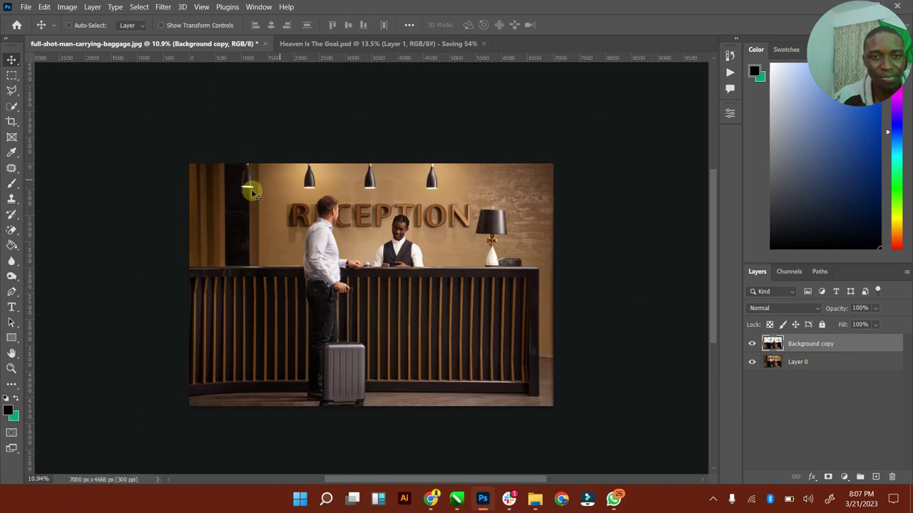
pyautogui.click(376, 45)
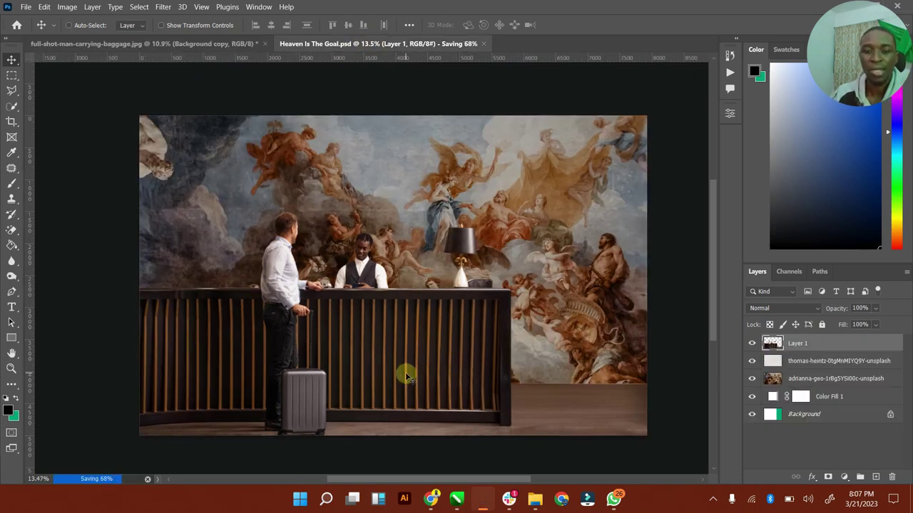
# Step: Search PNGWing for 'bulb' and scroll through the light bulb results
pyautogui.click(431, 497)
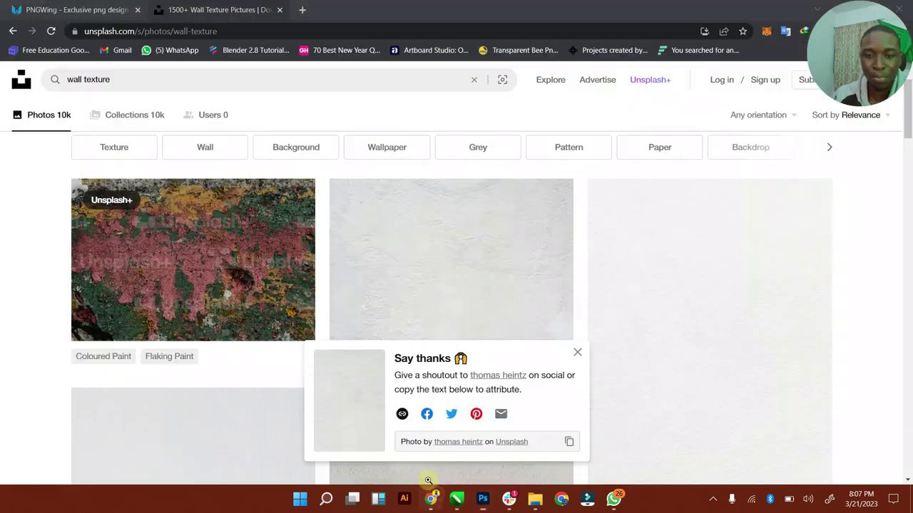
pyautogui.click(72, 10)
pyautogui.click(343, 212)
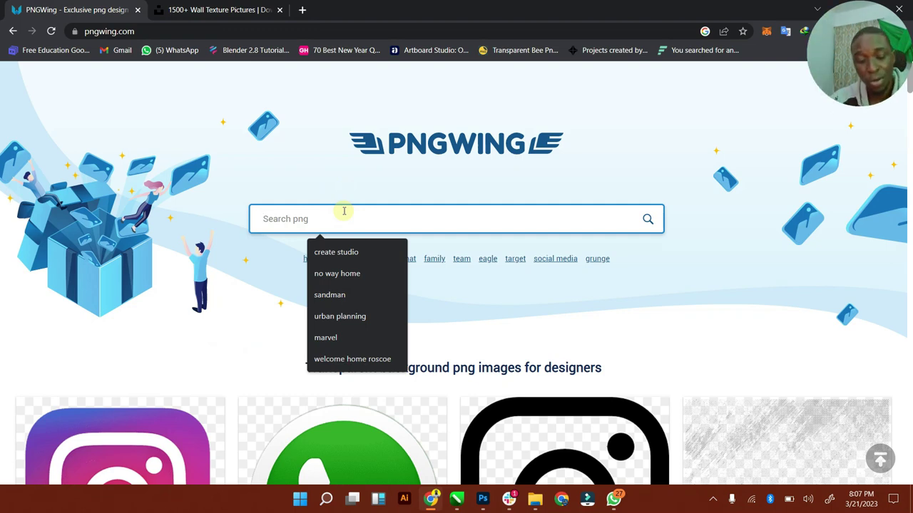
pyautogui.write('bulb')
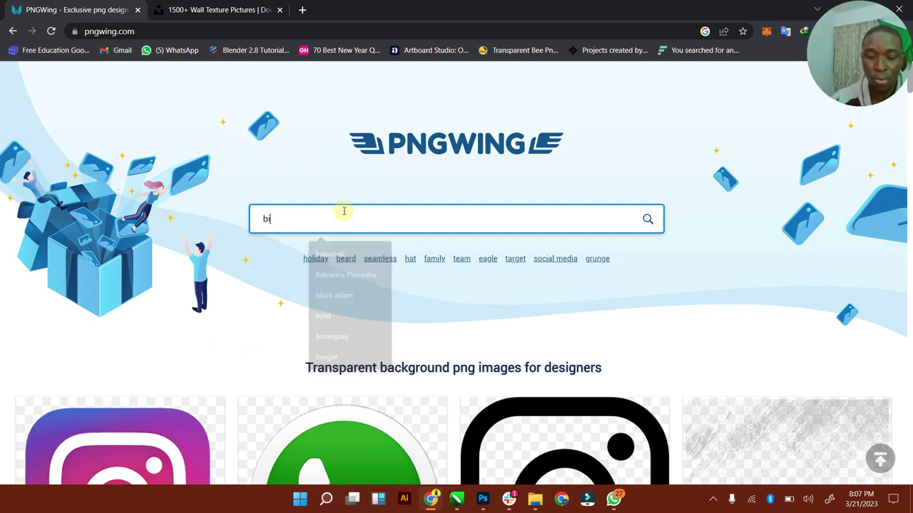
pyautogui.press('Return')
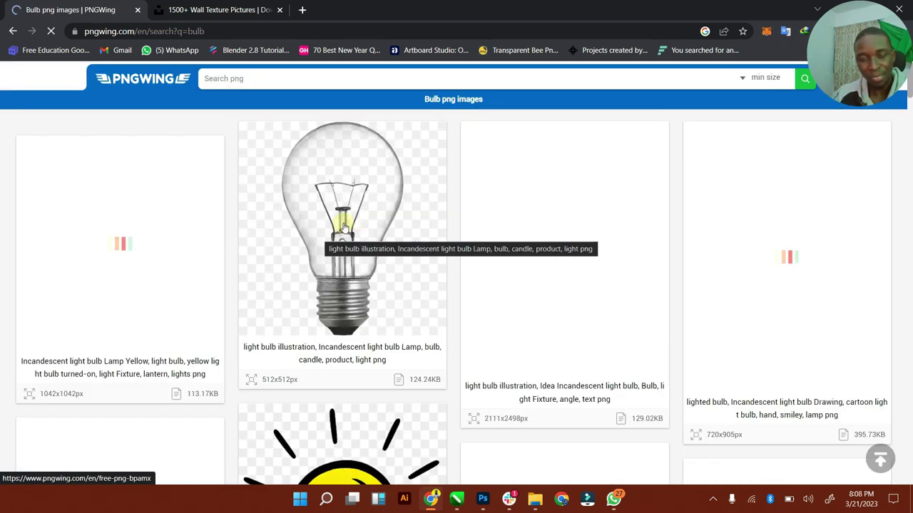
pyautogui.scroll(-2, 442, 275)
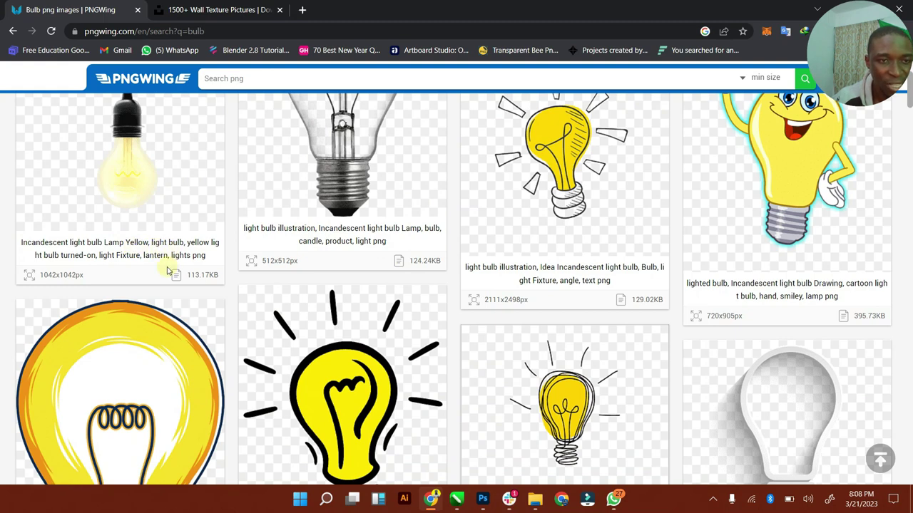
pyautogui.scroll(1, 171, 270)
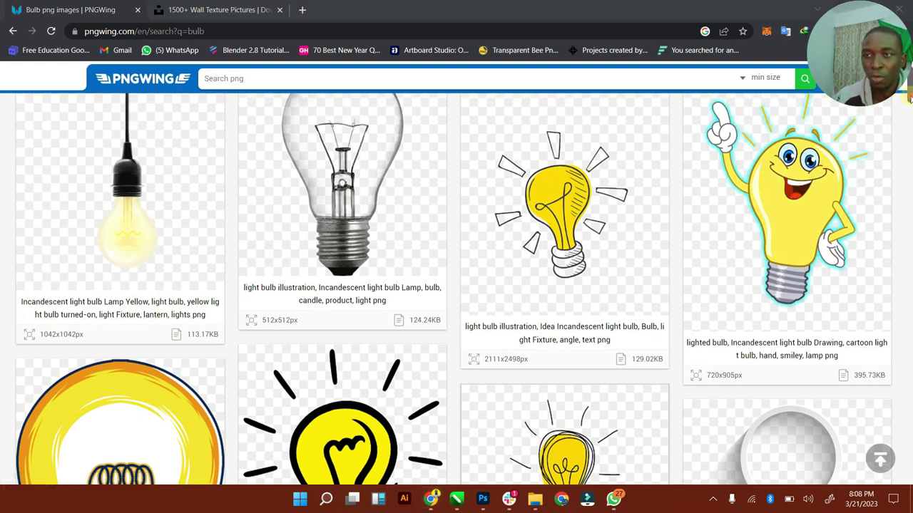
pyautogui.moveTo(909, 99); pyautogui.dragTo(874, 381)
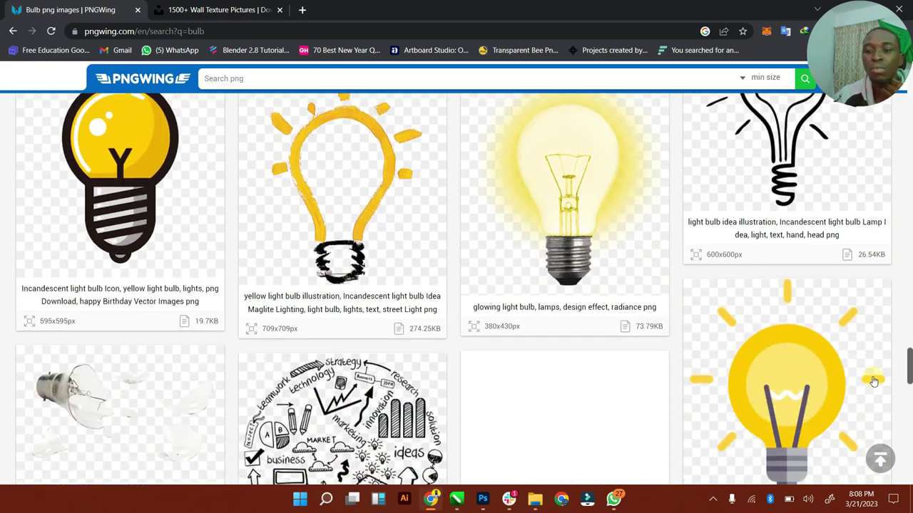
# Step: Close the wall-texture tab, Google 'hanging bulb', and return to PNGWing's hanging bulb results
pyautogui.click(302, 10)
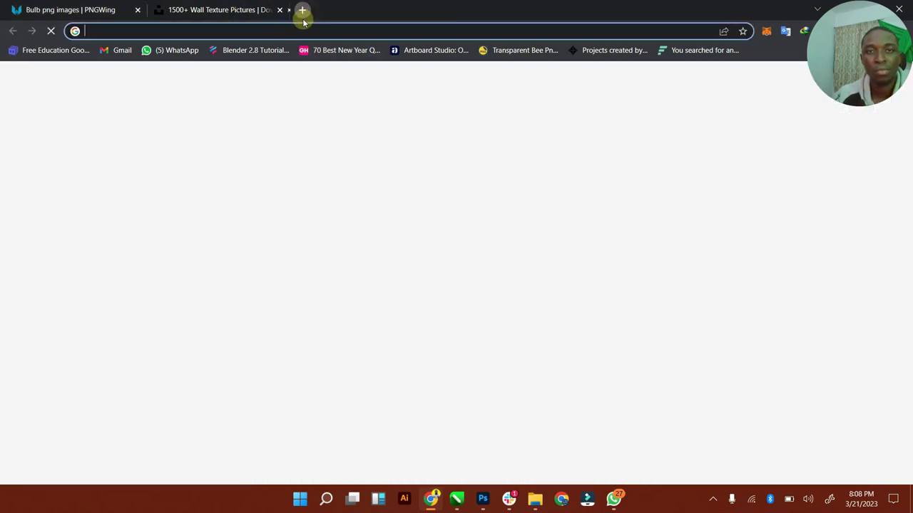
pyautogui.click(279, 9)
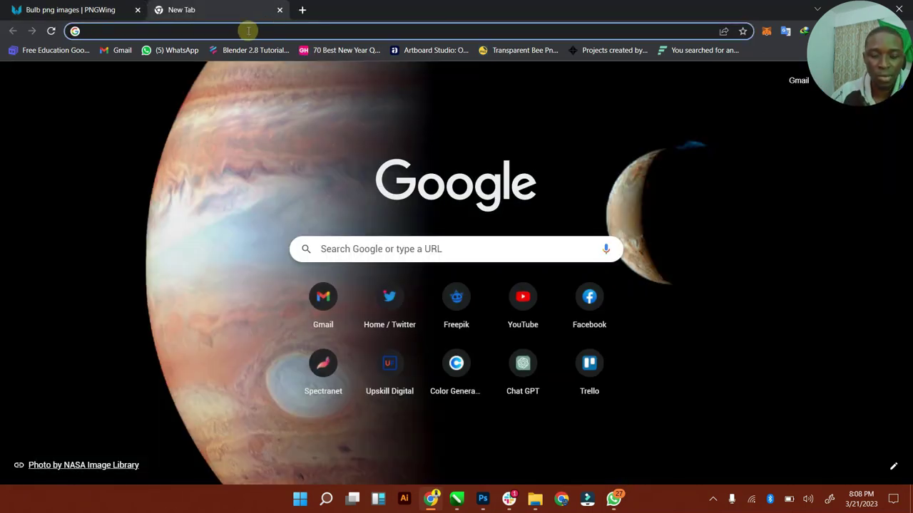
pyautogui.write('hanging bu')
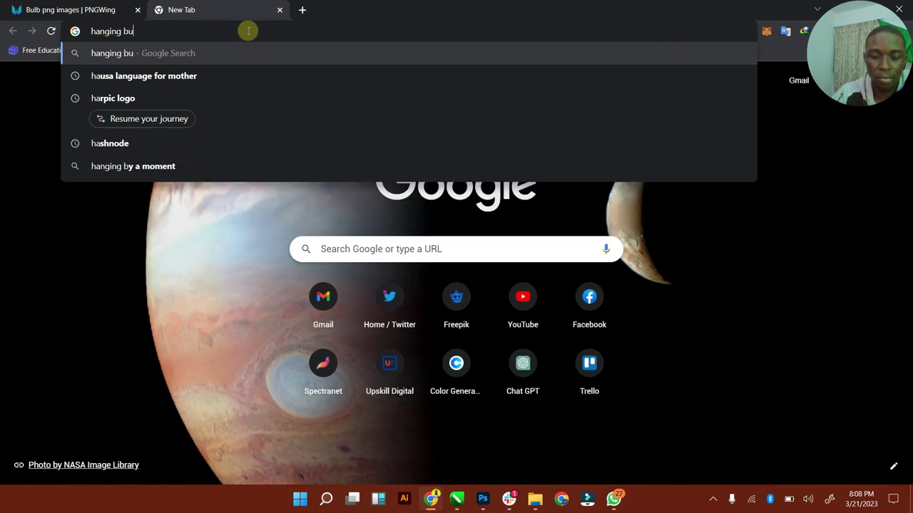
pyautogui.write('ld')
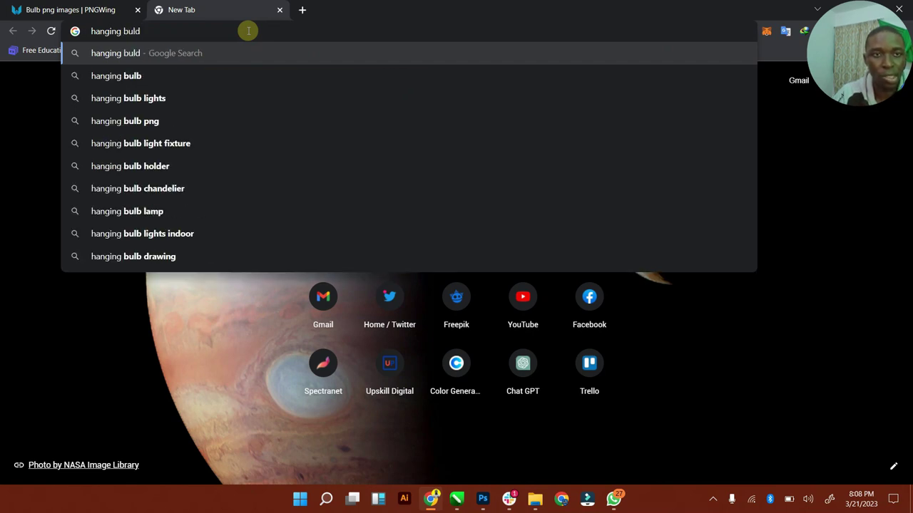
pyautogui.press('Return')
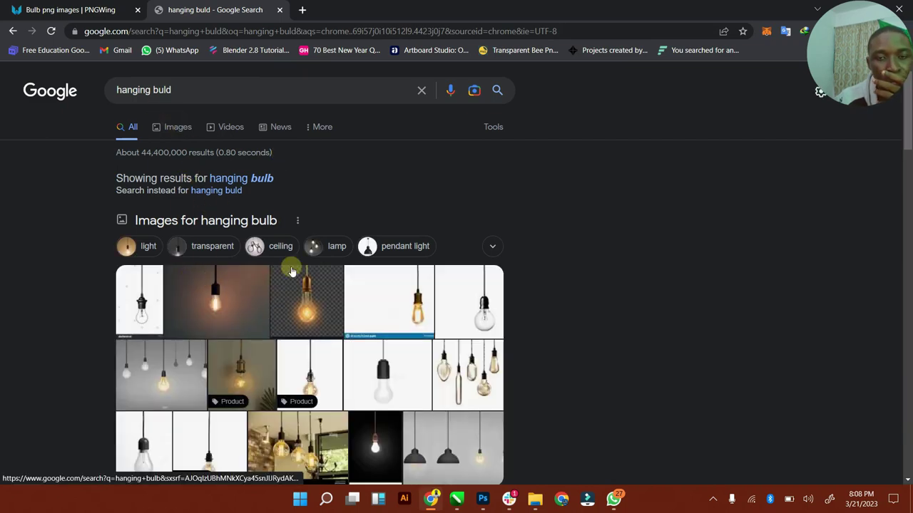
pyautogui.click(289, 268)
pyautogui.click(120, 6)
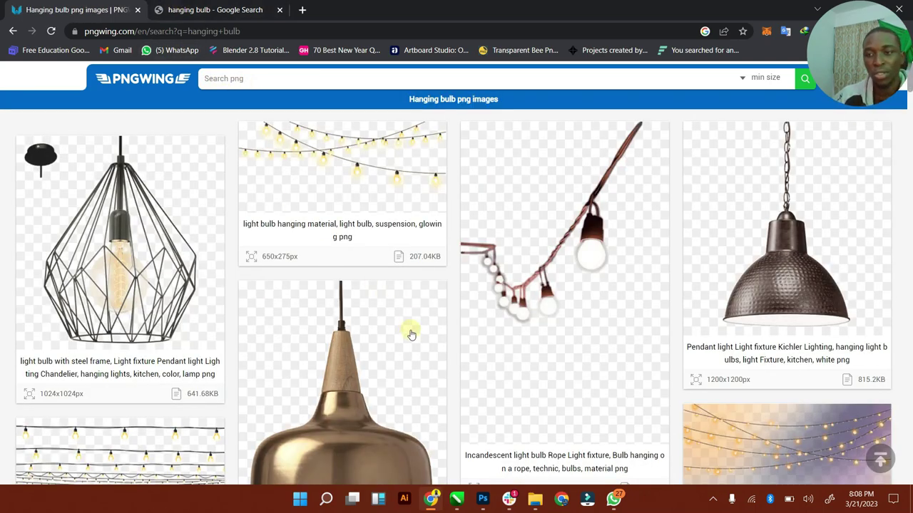
# Step: Browse the hanging bulb results and open the gray-white pendant lamp and brass chandelier pages
pyautogui.scroll(-3, 408, 334)
pyautogui.scroll(3, 383, 319)
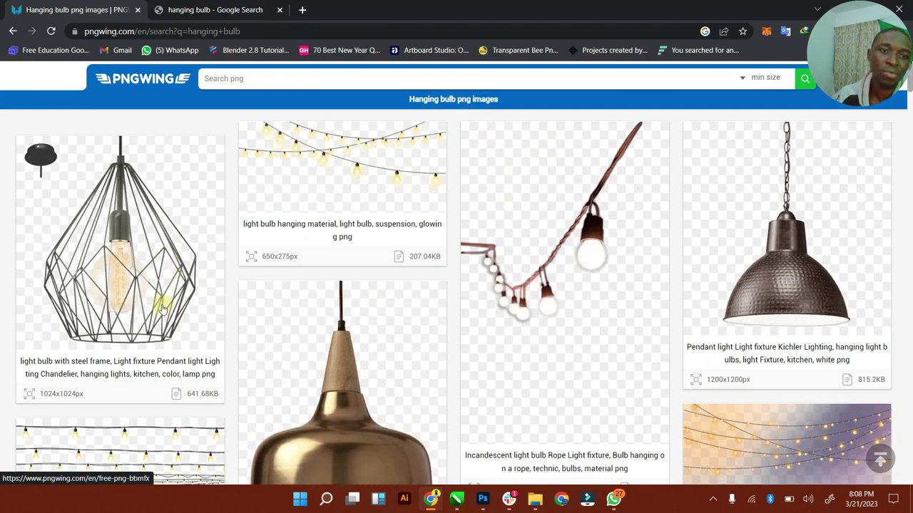
pyautogui.scroll(-3, 162, 308)
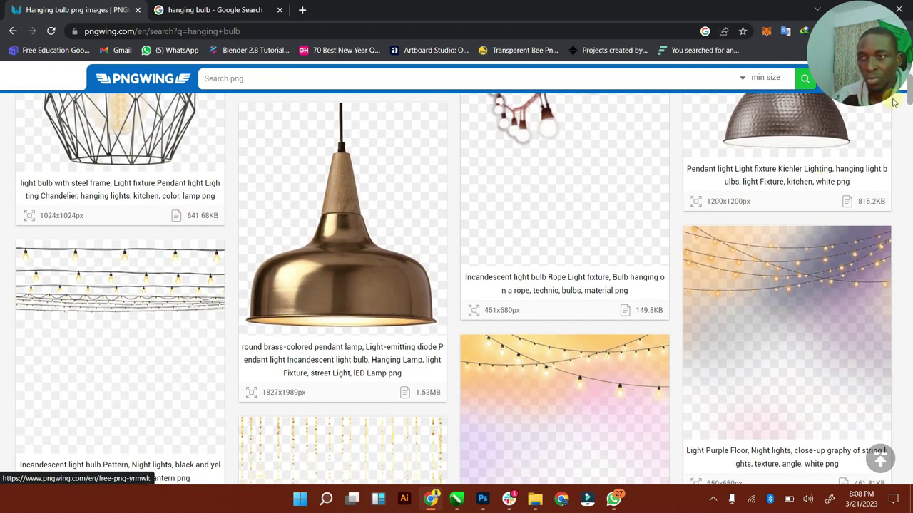
pyautogui.moveTo(909, 98); pyautogui.dragTo(891, 278)
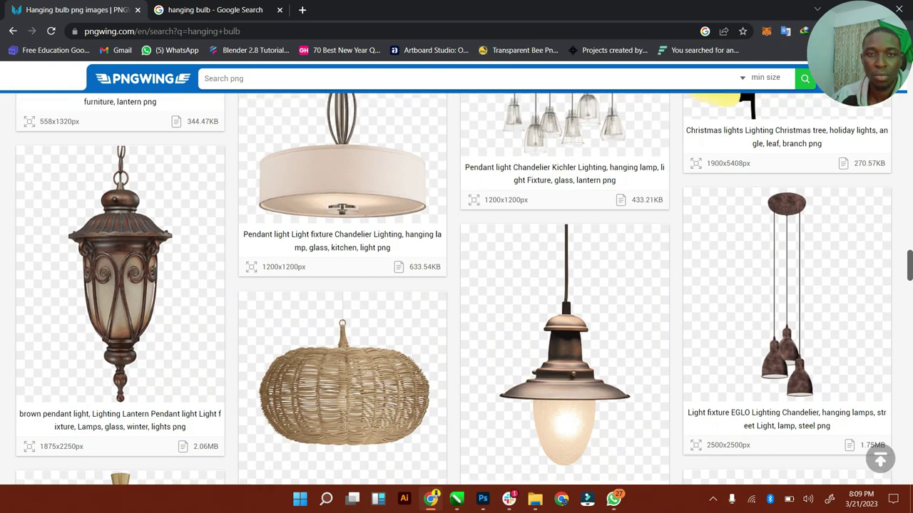
pyautogui.scroll(2, 591, 349)
pyautogui.scroll(-6, 555, 391)
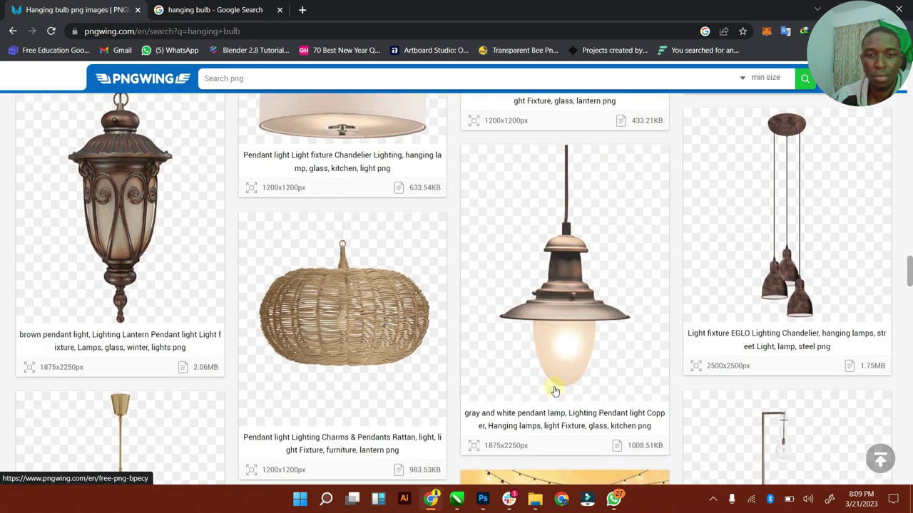
pyautogui.click(567, 227)
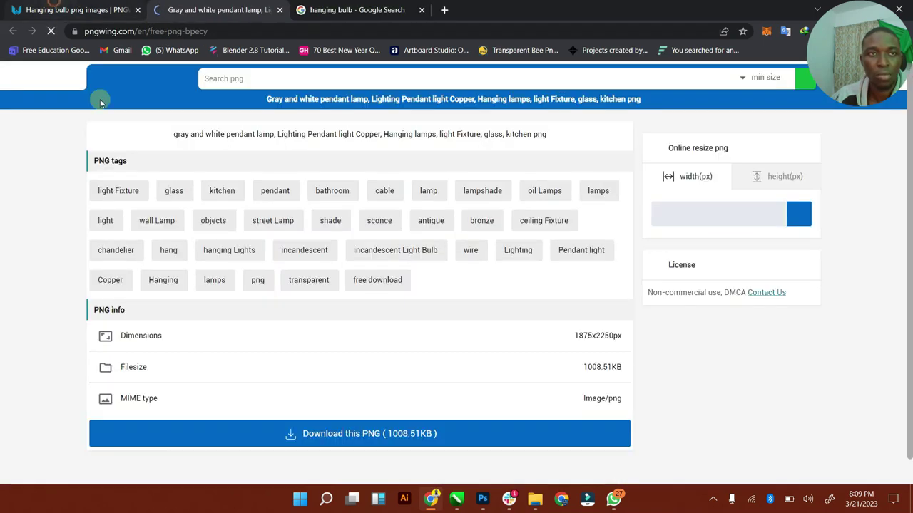
pyautogui.click(75, 9)
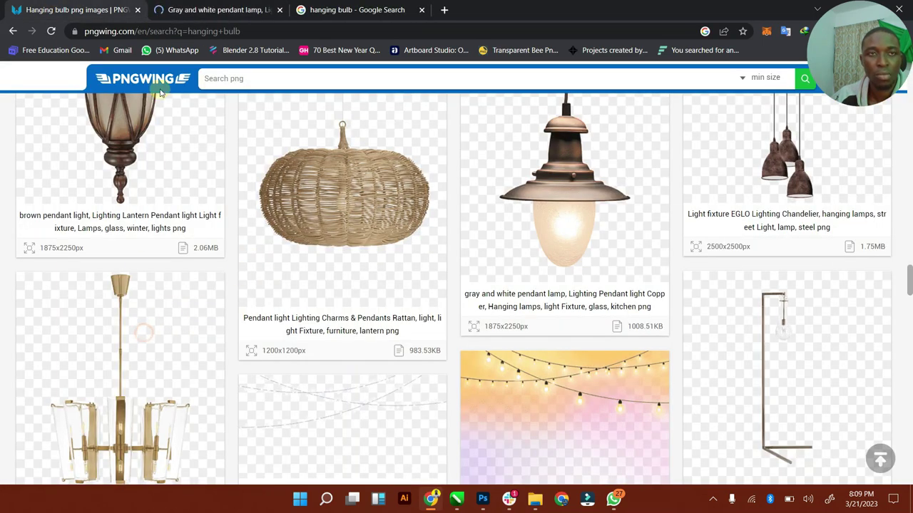
pyautogui.click(206, 9)
# Step: Download the pendant lamp PNG and the chandelier PNG from their pages
pyautogui.scroll(-5, 346, 285)
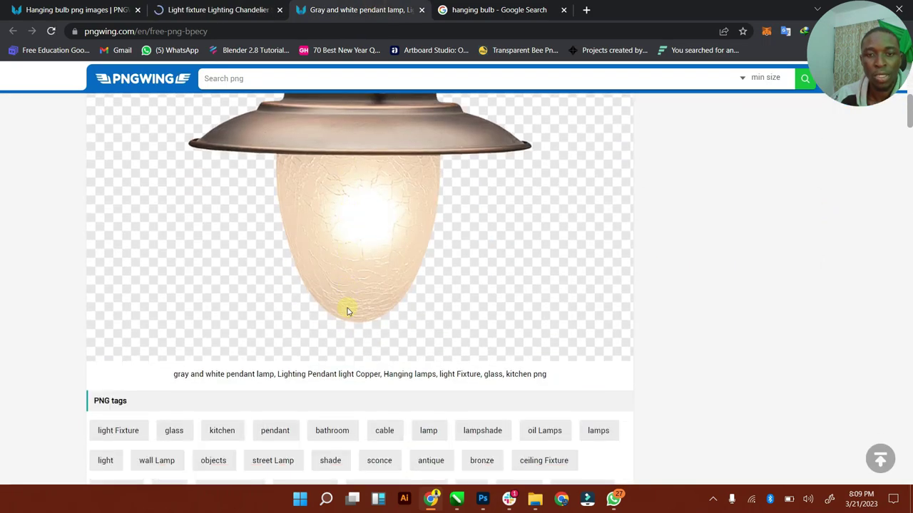
pyautogui.scroll(-1, 347, 313)
pyautogui.scroll(3, 346, 320)
pyautogui.scroll(-6, 358, 342)
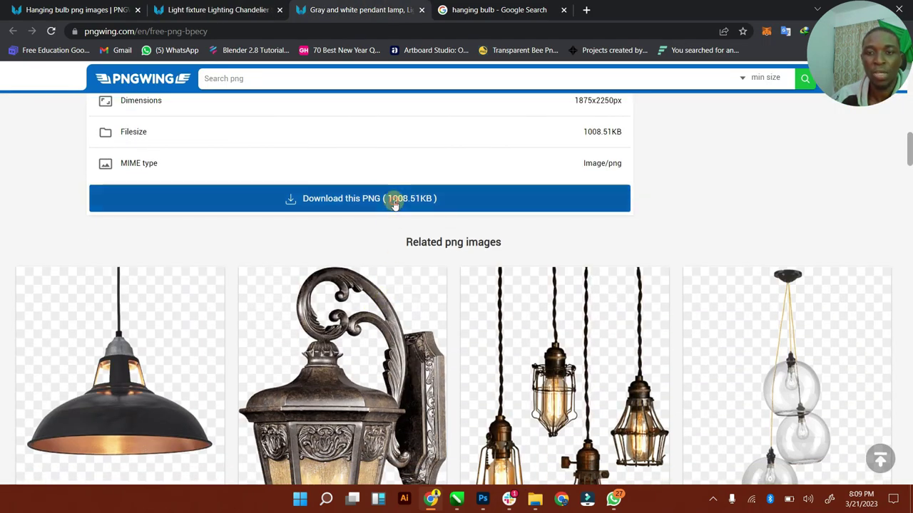
pyautogui.click(392, 204)
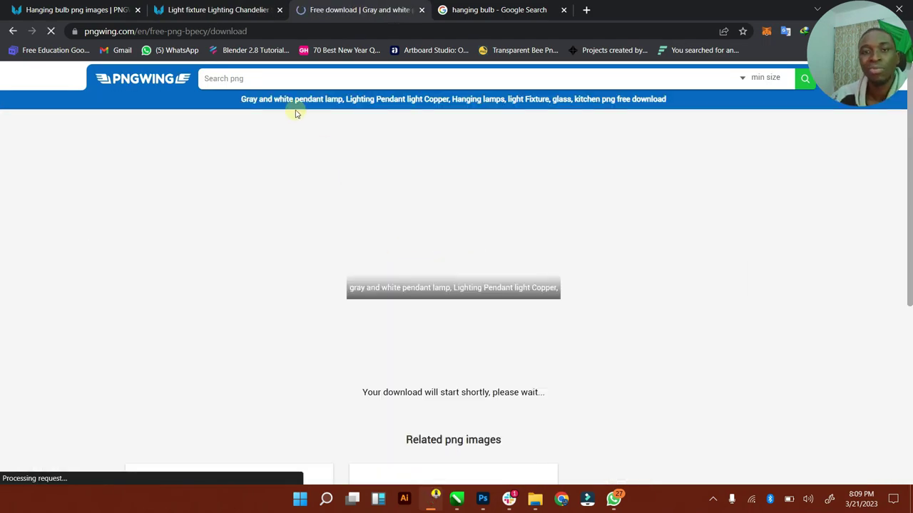
pyautogui.click(212, 9)
pyautogui.scroll(-2, 417, 319)
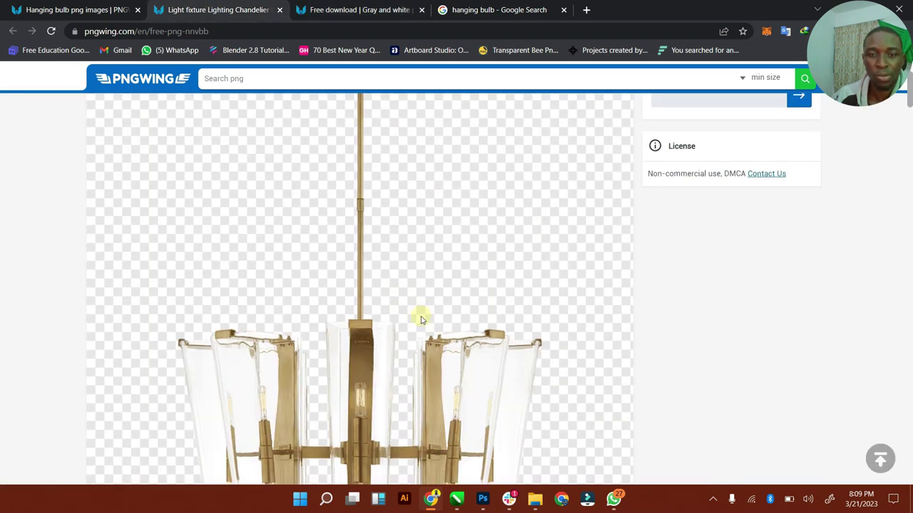
pyautogui.scroll(-5, 420, 320)
pyautogui.click(412, 356)
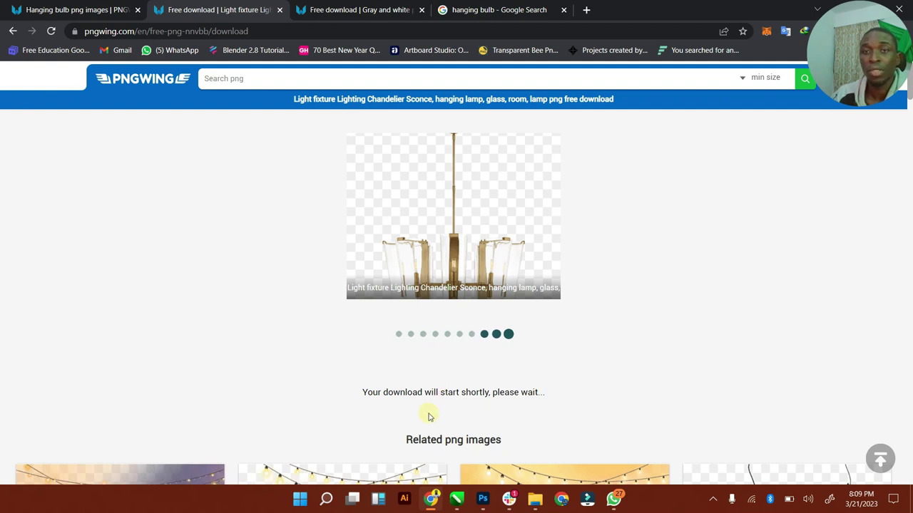
# Step: Go to the Downloads folder in the File Explorer window
pyautogui.moveTo(535, 505)
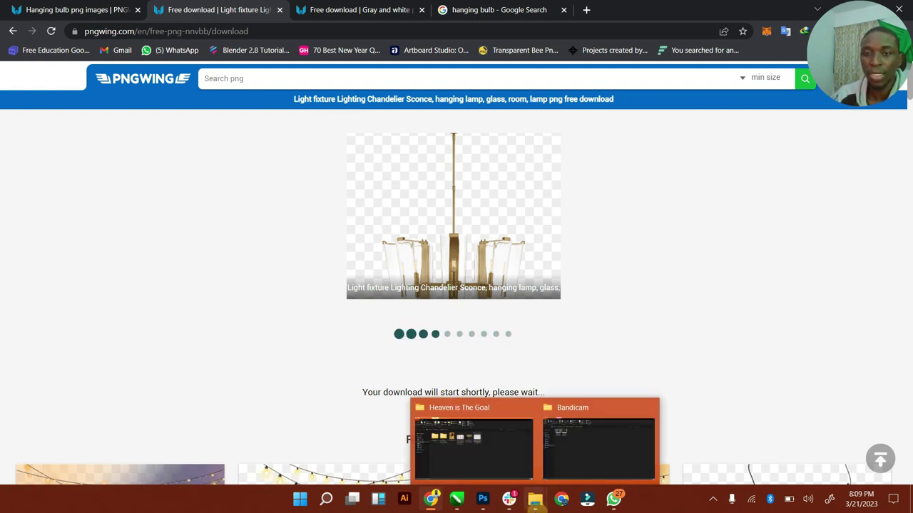
pyautogui.click(402, 7)
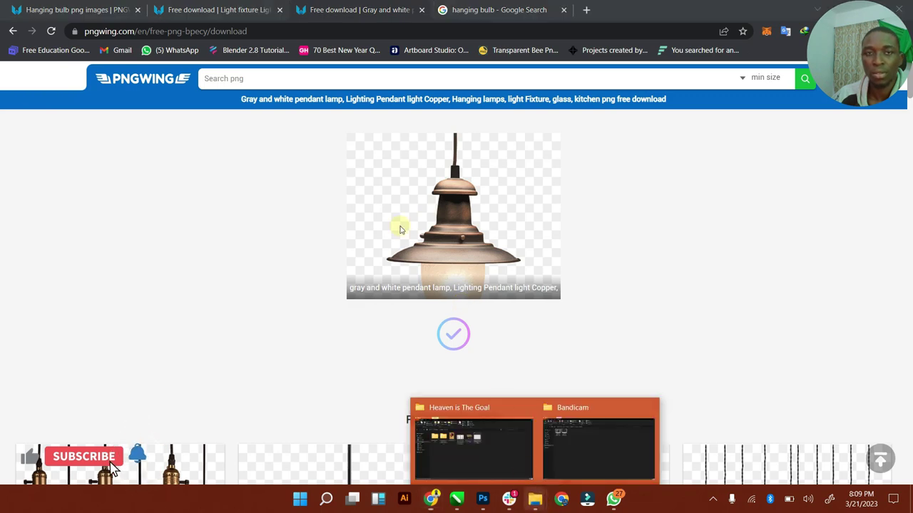
pyautogui.hotkey('ctrl', 'shift', 'Tab')
pyautogui.moveTo(531, 502)
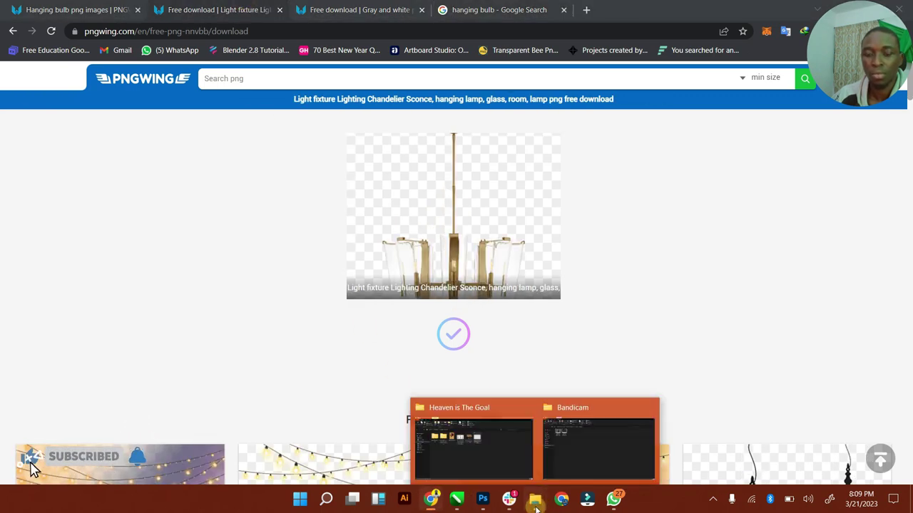
pyautogui.click(493, 436)
pyautogui.click(163, 96)
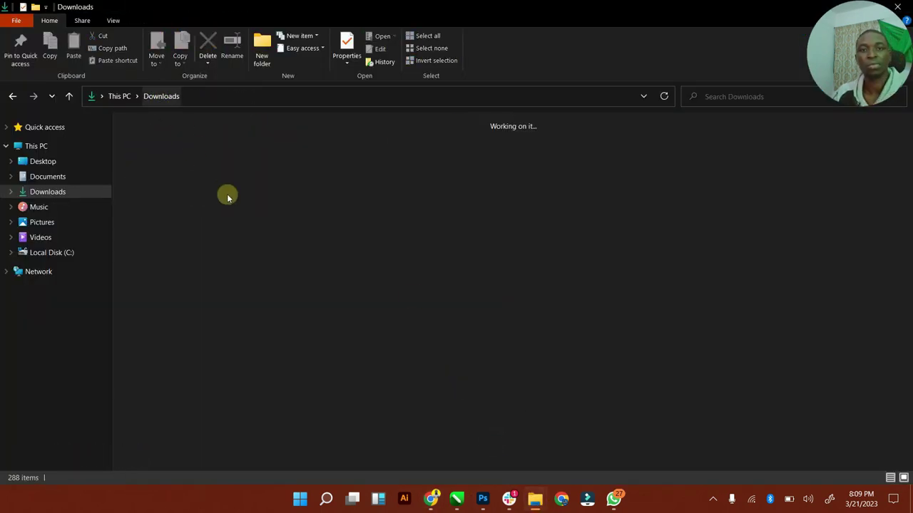
# Step: Move both pngwing.com lamp PNGs into Heaven is The Goal, then drag the copper lamp into the composite
pyautogui.click(170, 175)
pyautogui.keyDown('ctrl'); pyautogui.click(202, 170); pyautogui.keyUp('ctrl')
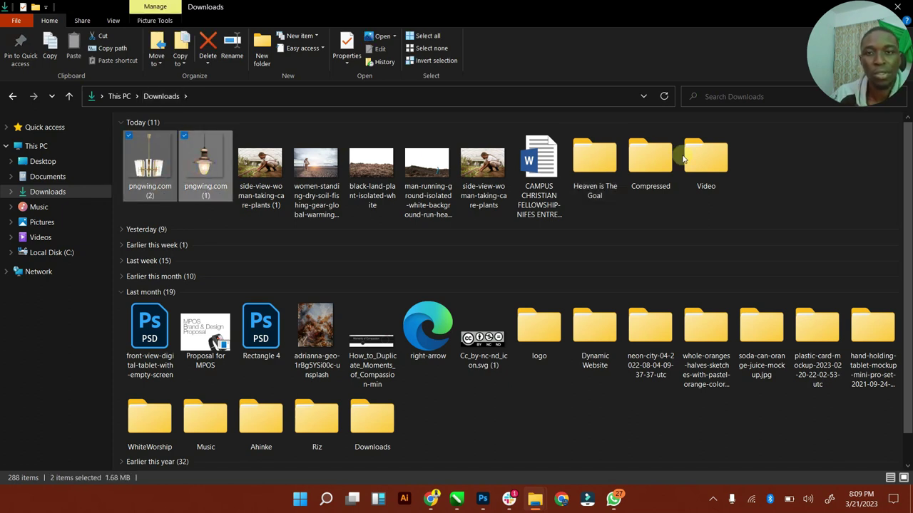
pyautogui.moveTo(683, 160); pyautogui.dragTo(591, 166)
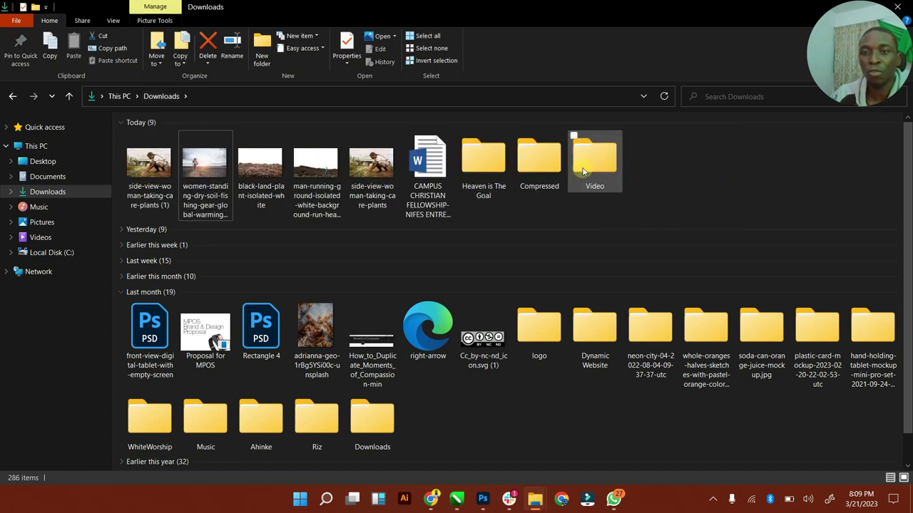
pyautogui.doubleClick(492, 167)
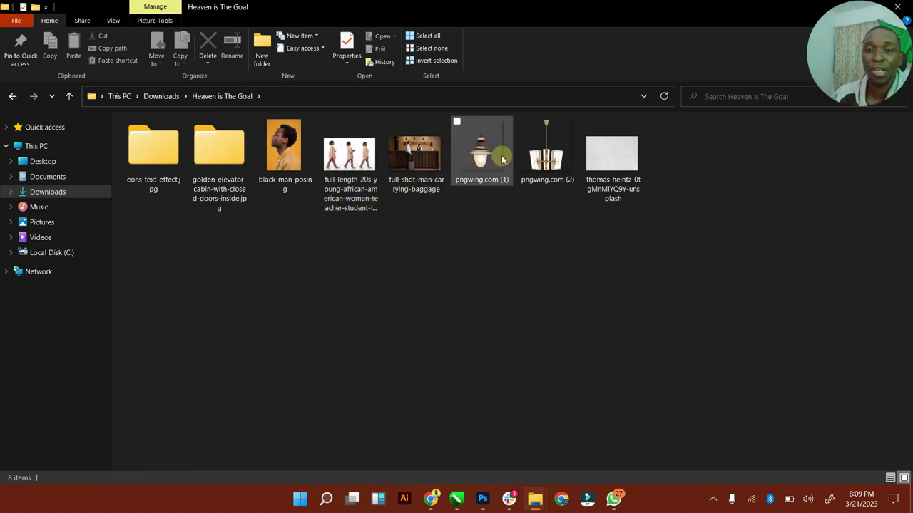
pyautogui.moveTo(479, 153); pyautogui.dragTo(433, 157)
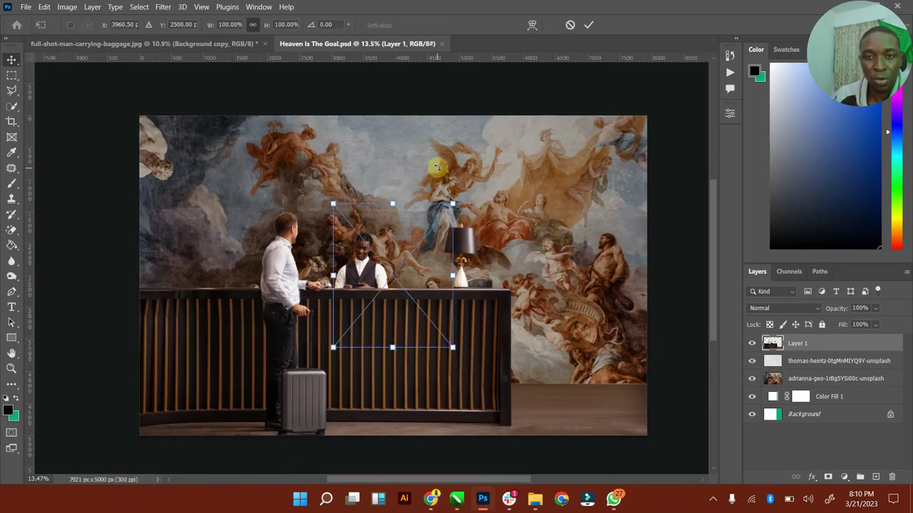
# Step: Place the copper lamp near the mural's ceiling at about 49%, name it Bulb, and rasterize it
pyautogui.moveTo(395, 263); pyautogui.dragTo(253, 137)
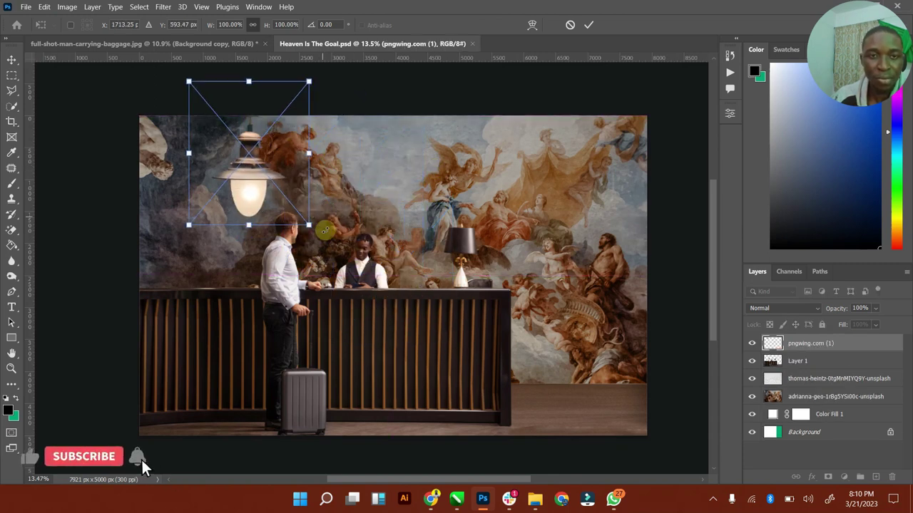
pyautogui.moveTo(312, 227); pyautogui.dragTo(226, 162)
pyautogui.click(588, 25)
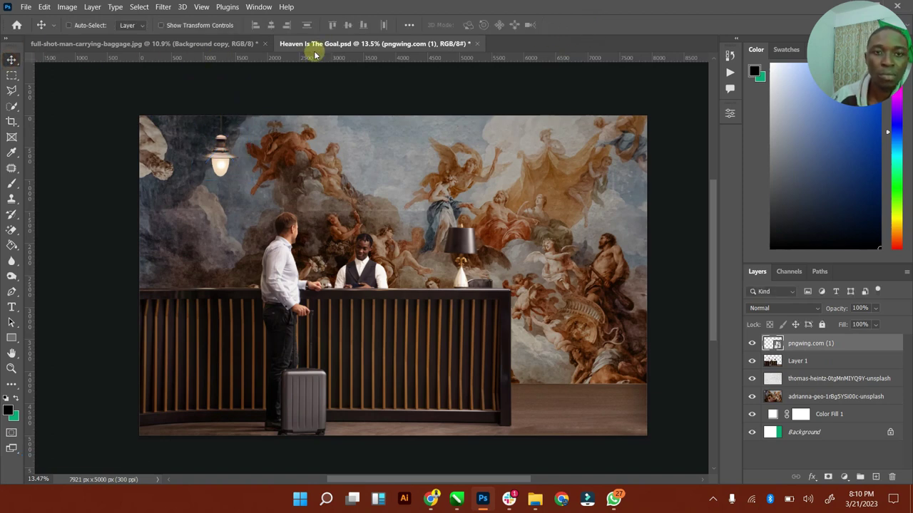
pyautogui.click(214, 44)
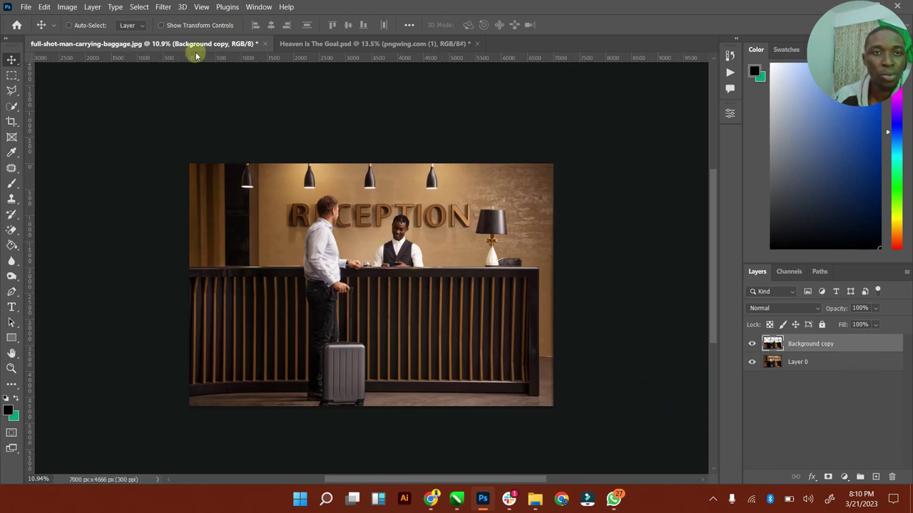
pyautogui.click(325, 45)
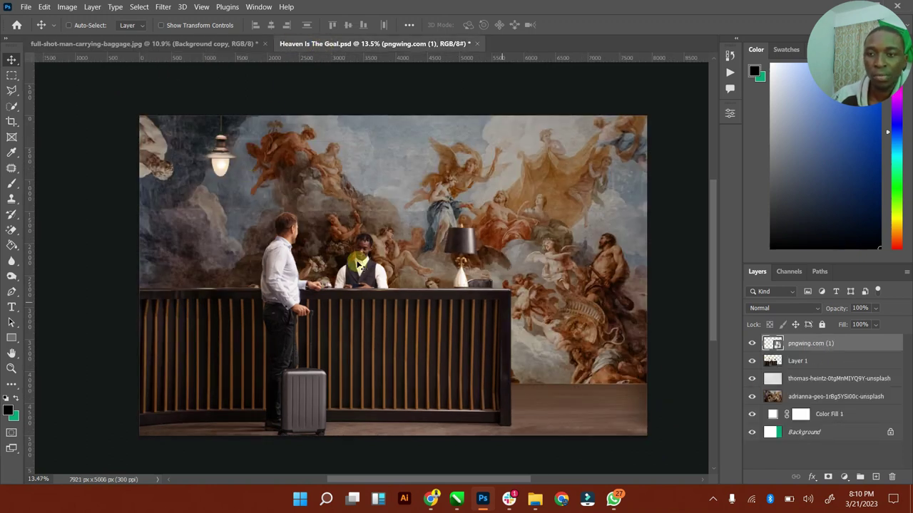
pyautogui.moveTo(280, 187)
pyautogui.mouseDown()
pyautogui.moveTo(276, 169)
pyautogui.moveTo(268, 189)
pyautogui.mouseUp()
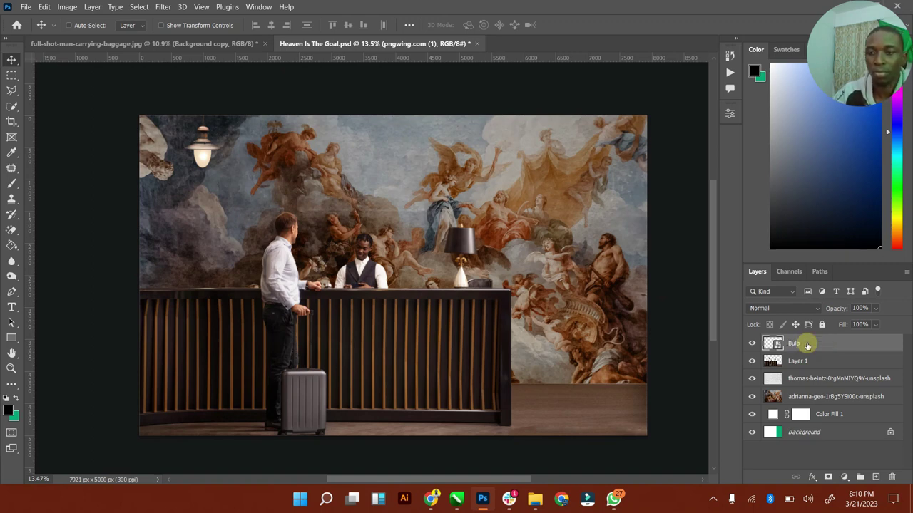
pyautogui.press('Return')
pyautogui.rightClick(806, 345)
pyautogui.click(691, 247)
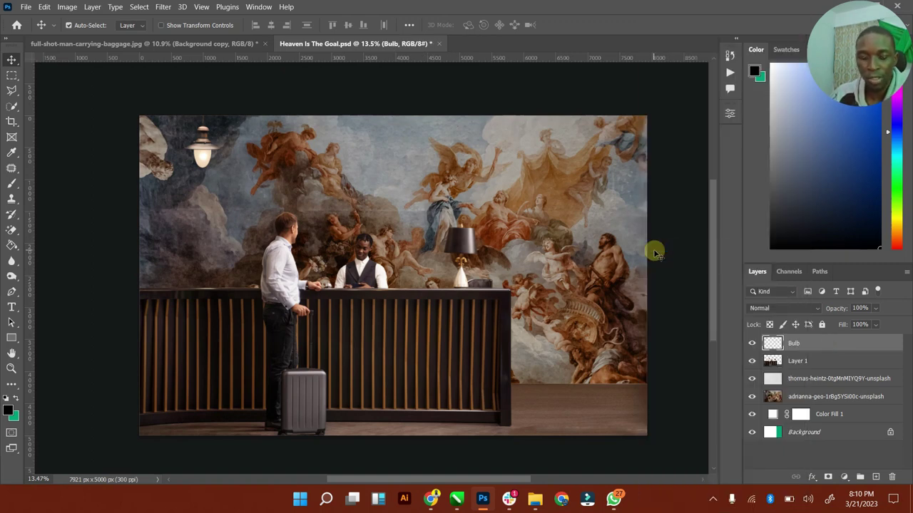
# Step: Duplicate the Bulb layer into four lamps spaced in a row along the ceiling
pyautogui.hotkey('ctrl', 'j')
pyautogui.moveTo(203, 155); pyautogui.dragTo(283, 151)
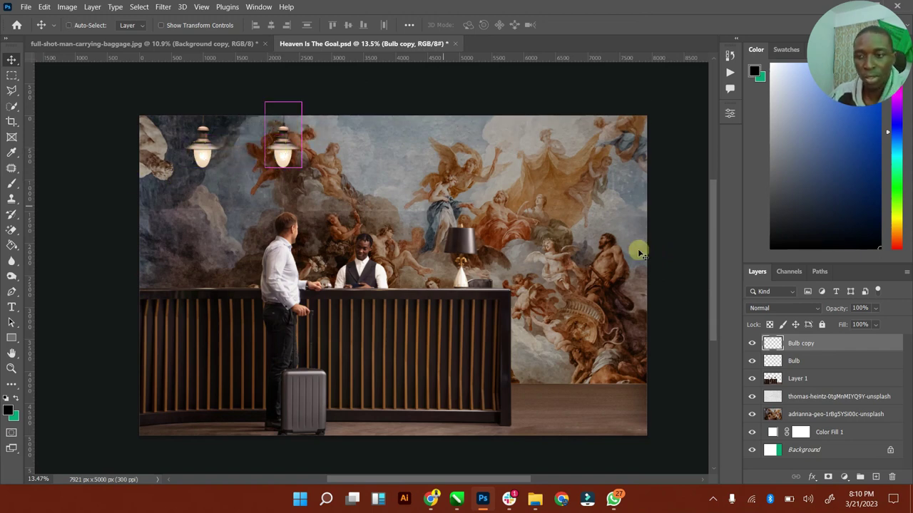
pyautogui.keyDown('shift'); pyautogui.click(794, 360); pyautogui.keyUp('shift')
pyautogui.hotkey('ctrl', 'j')
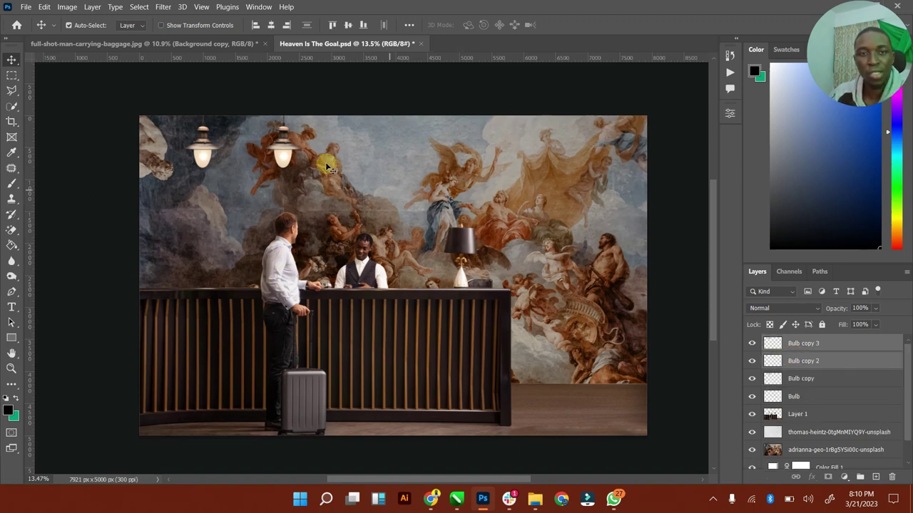
pyautogui.moveTo(279, 154); pyautogui.dragTo(440, 153)
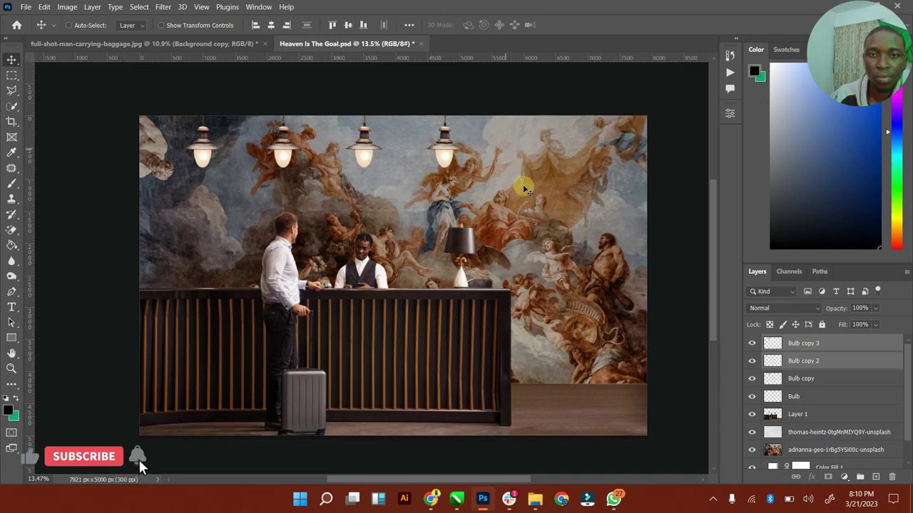
pyautogui.click(187, 45)
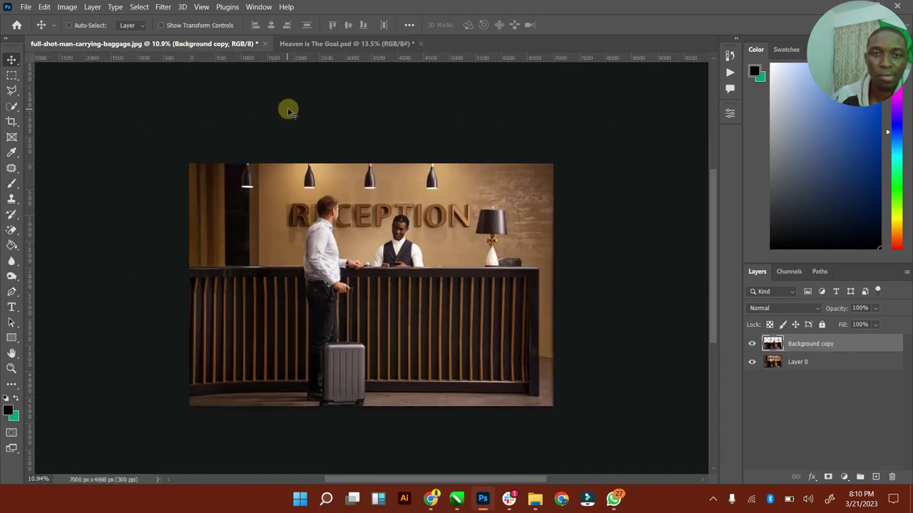
# Step: Delete the four copper Bulb lamp layers from the mural composite
pyautogui.click(345, 44)
pyautogui.click(825, 400)
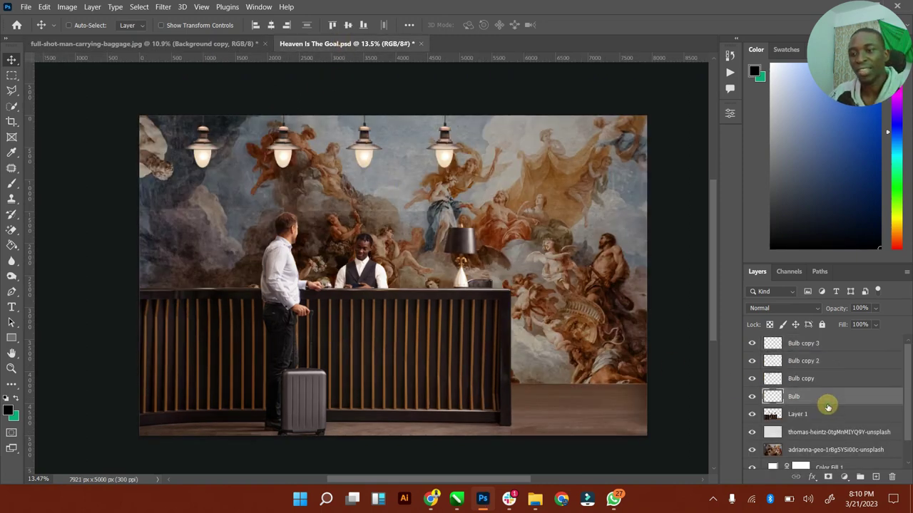
pyautogui.keyDown('shift'); pyautogui.click(822, 345); pyautogui.keyUp('shift')
pyautogui.press('Delete')
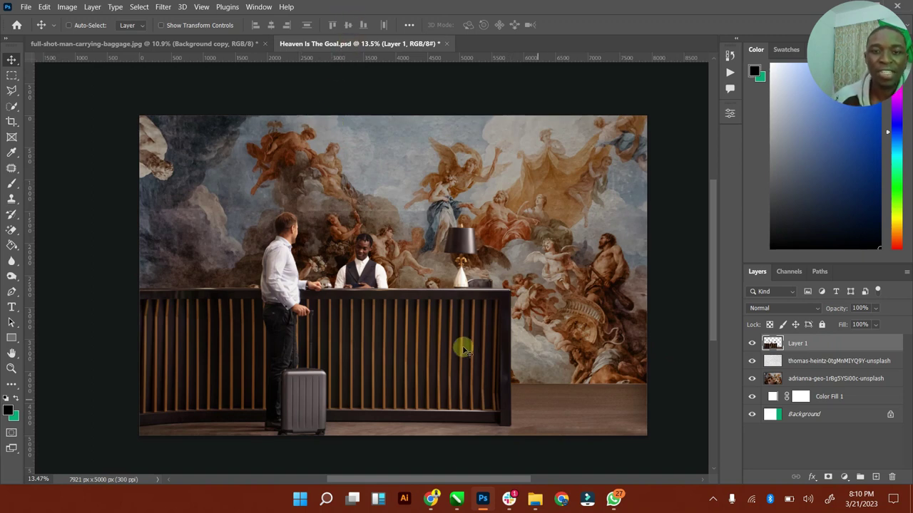
# Step: Zoom into the reception photo's upper-left black lamp and trace it with the Lasso
pyautogui.click(221, 47)
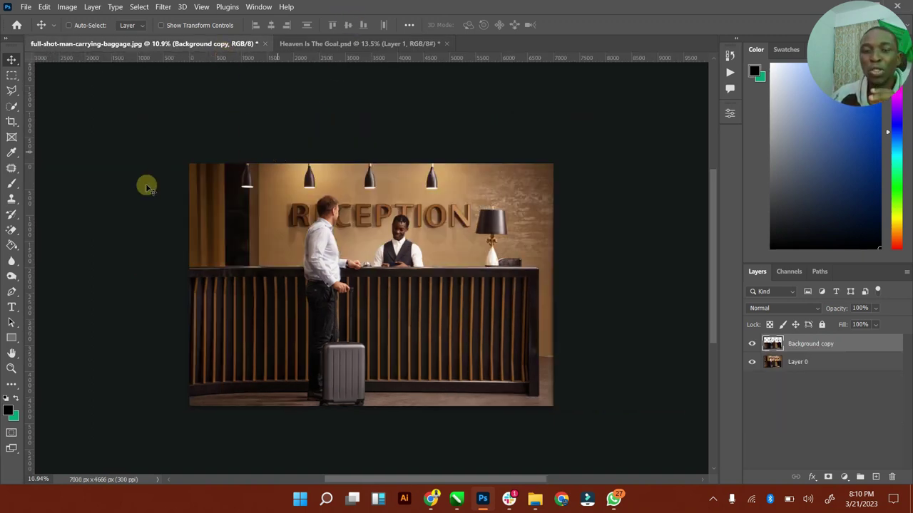
pyautogui.click(12, 367)
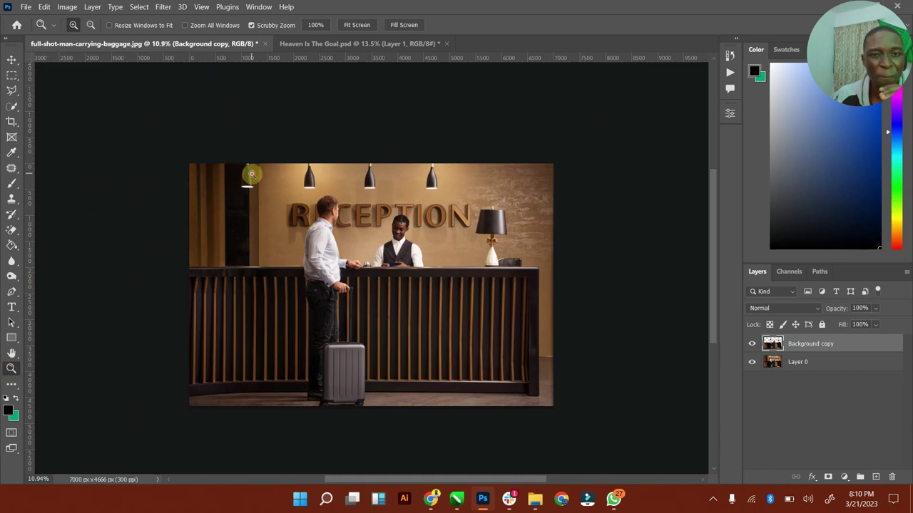
pyautogui.moveTo(252, 174); pyautogui.dragTo(332, 150)
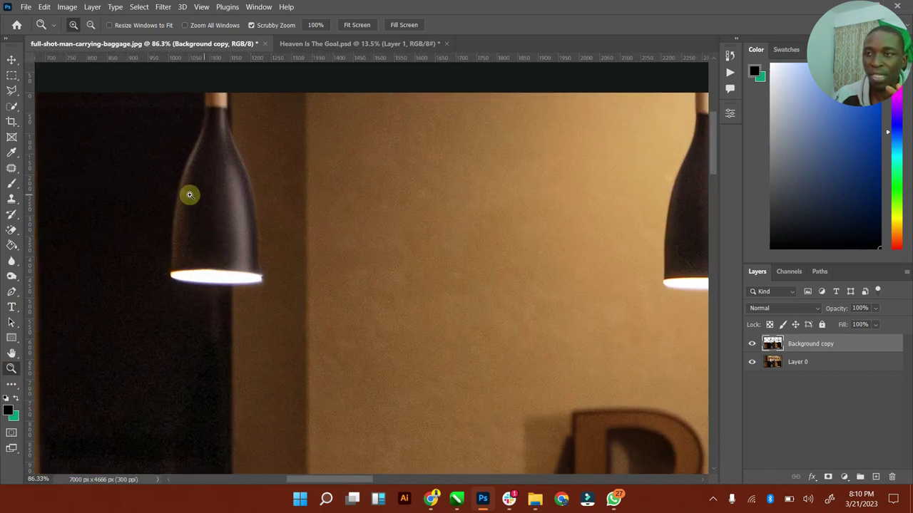
pyautogui.click(11, 90)
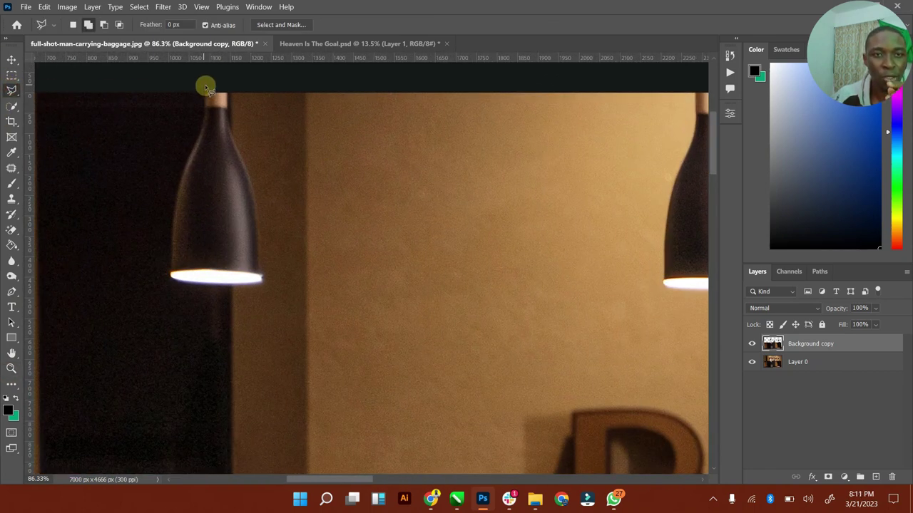
pyautogui.moveTo(205, 88)
pyautogui.mouseDown()
pyautogui.moveTo(204, 127)
pyautogui.moveTo(168, 243)
pyautogui.moveTo(174, 272)
pyautogui.mouseUp()
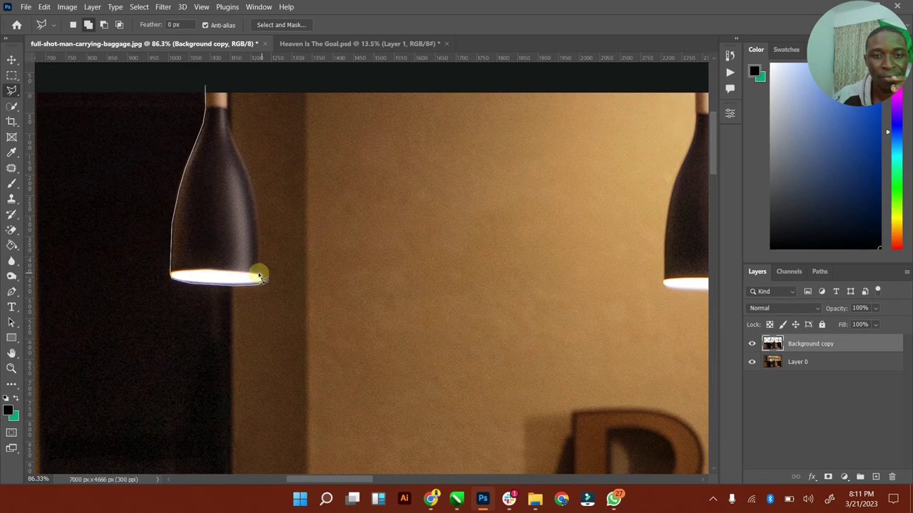
pyautogui.moveTo(260, 277); pyautogui.dragTo(262, 225)
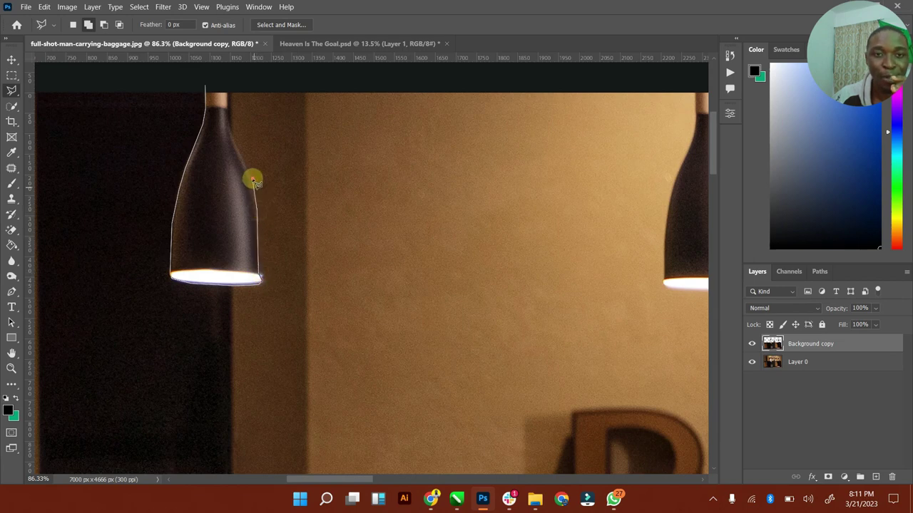
pyautogui.moveTo(253, 180)
pyautogui.mouseDown()
pyautogui.moveTo(228, 114)
pyautogui.moveTo(233, 77)
pyautogui.moveTo(223, 80)
pyautogui.mouseUp()
# Step: Copy the traced lamp from Layer 0 onto its own new Layer 1
pyautogui.hotkey('ctrl', 'j')
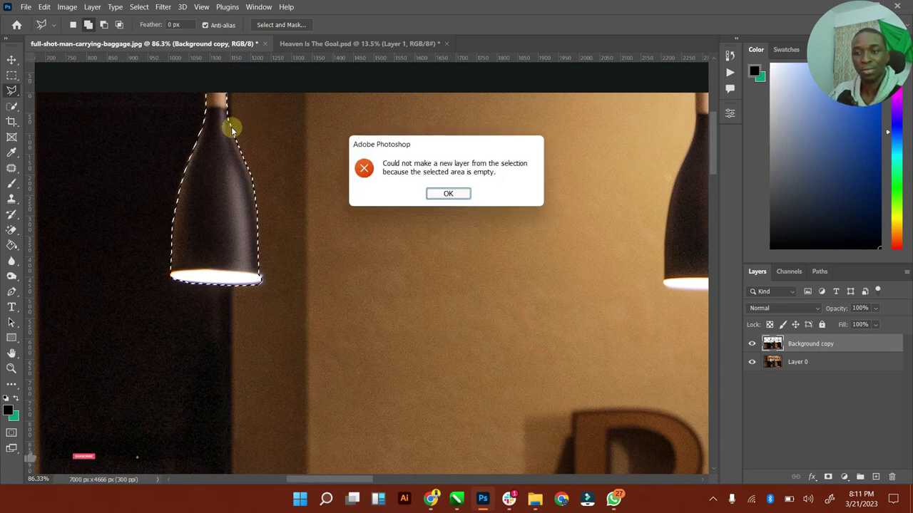
pyautogui.click(449, 197)
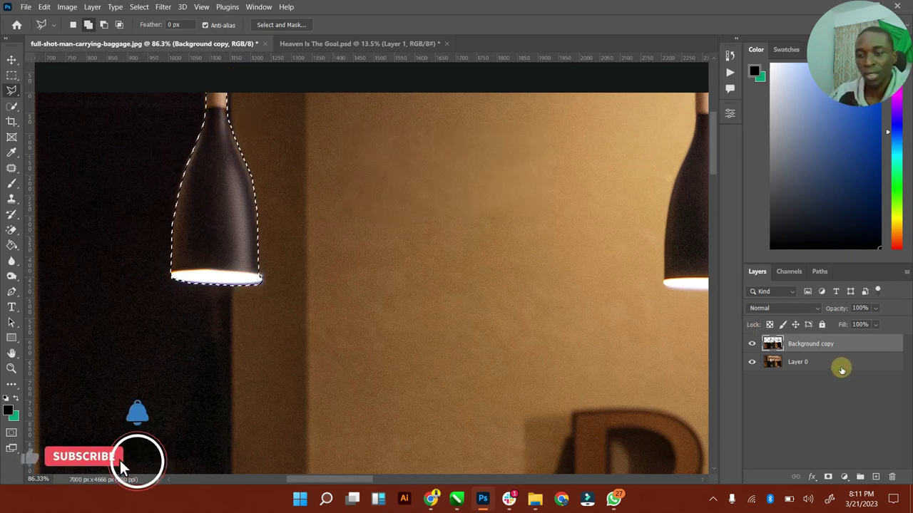
pyautogui.keyDown('ctrl'); pyautogui.click(875, 476); pyautogui.keyUp('ctrl')
pyautogui.hotkey('ctrl', 'd')
pyautogui.click(11, 59)
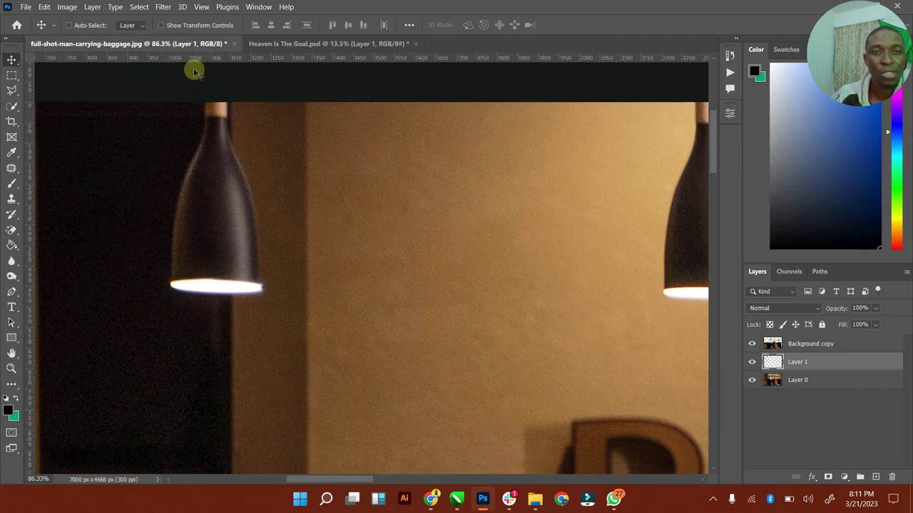
# Step: Bring the black lamp into the composite and duplicate it into four lamps along the ceiling
pyautogui.moveTo(194, 67); pyautogui.dragTo(131, 45)
pyautogui.moveTo(296, 48); pyautogui.dragTo(188, 127)
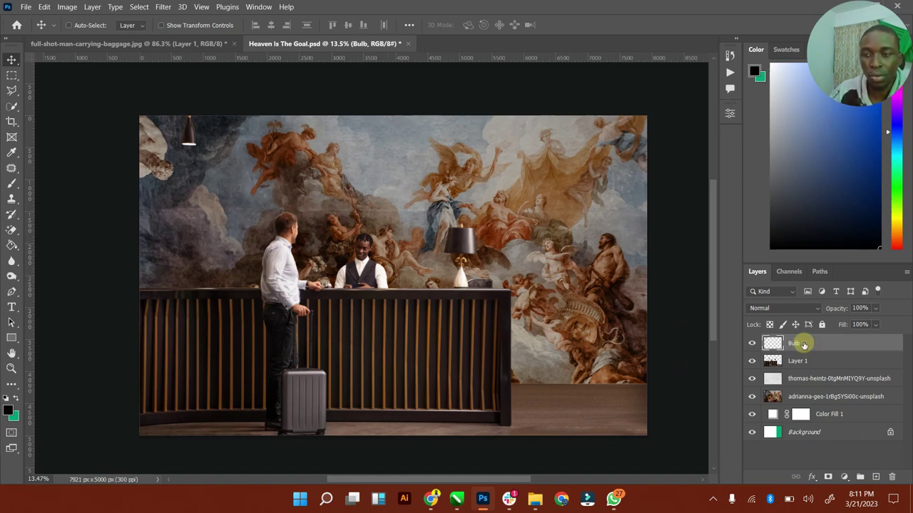
pyautogui.hotkey('ctrl', 'j')
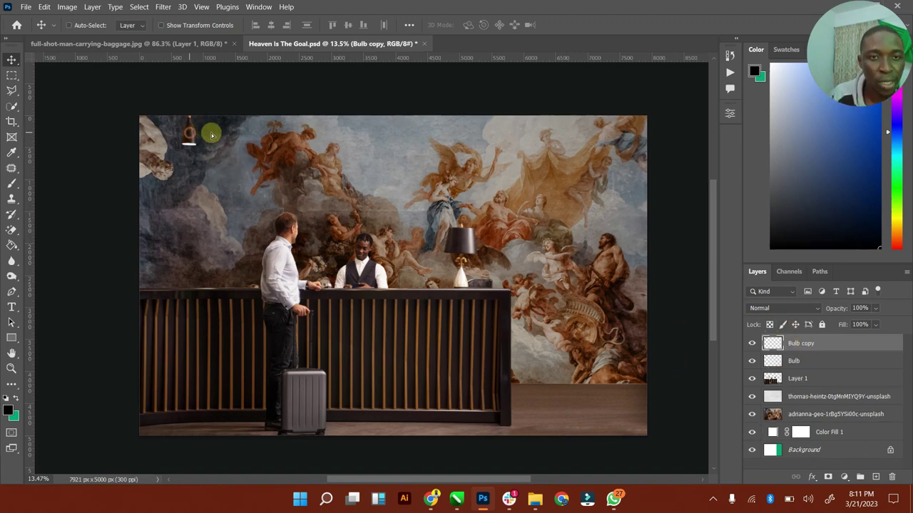
pyautogui.moveTo(211, 136); pyautogui.dragTo(285, 134)
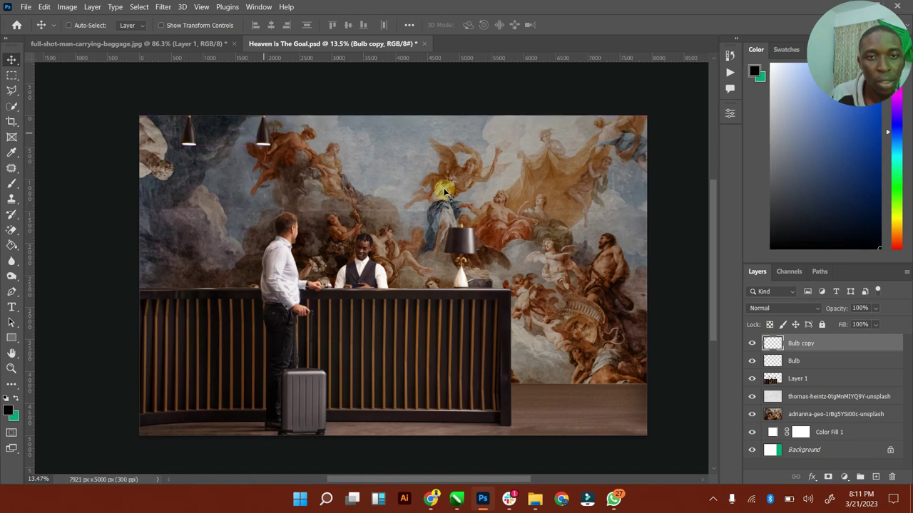
pyautogui.keyDown('ctrl'); pyautogui.click(815, 362); pyautogui.keyUp('ctrl')
pyautogui.hotkey('ctrl', 'j')
pyautogui.moveTo(303, 141); pyautogui.dragTo(452, 141)
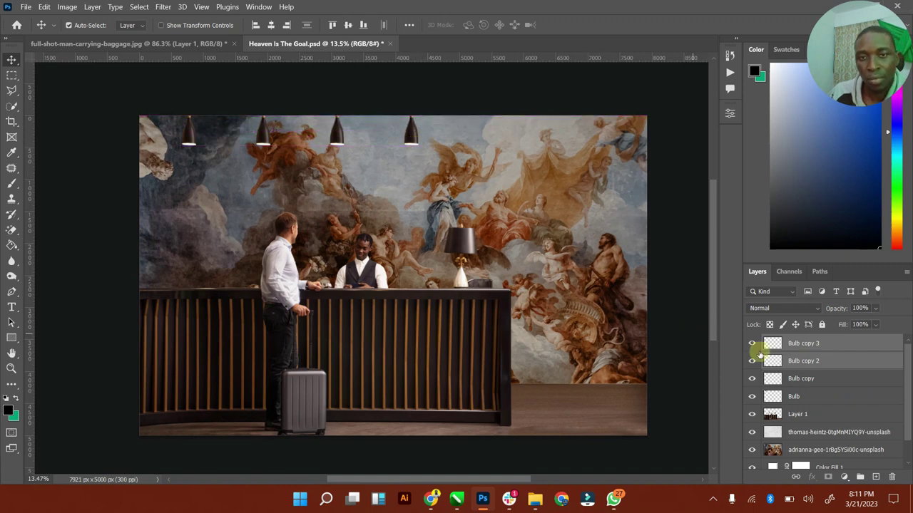
# Step: Select all four lamp layers, nudge them into place, and group them as Bulb
pyautogui.keyDown('shift'); pyautogui.click(808, 397); pyautogui.keyUp('shift')
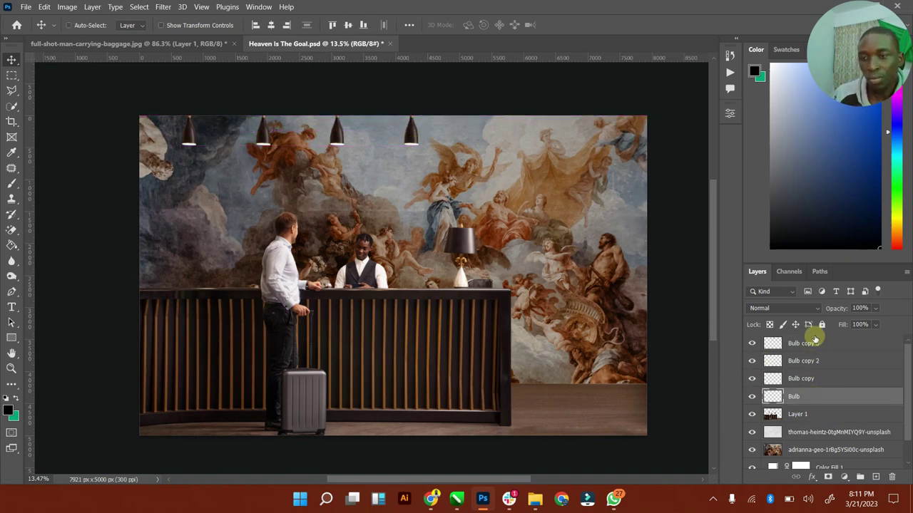
pyautogui.moveTo(396, 146)
pyautogui.mouseDown()
pyautogui.moveTo(389, 127)
pyautogui.moveTo(401, 129)
pyautogui.mouseUp()
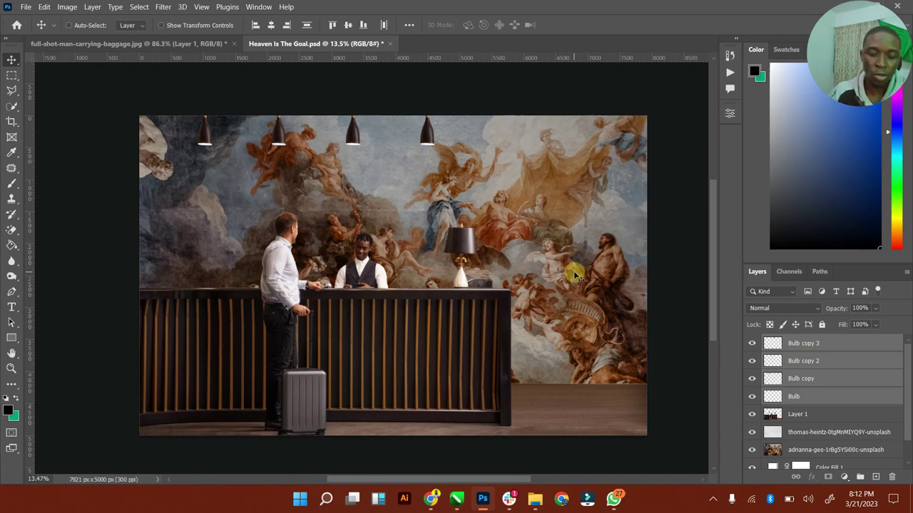
pyautogui.press('ctrl')
pyautogui.hotkey('ctrl', 'g')
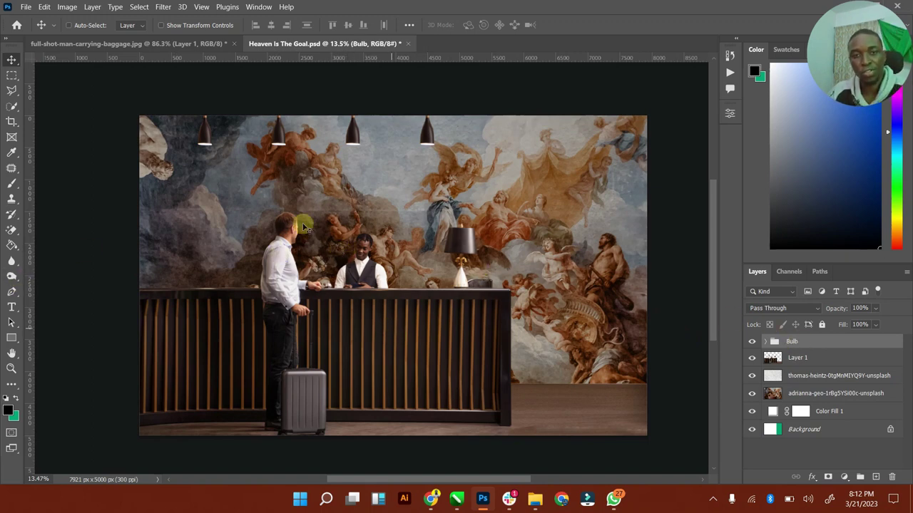
# Step: Save the composite and close full-shot-man-carrying-baggage.jpg without saving its changes
pyautogui.hotkey('ctrl', 's')
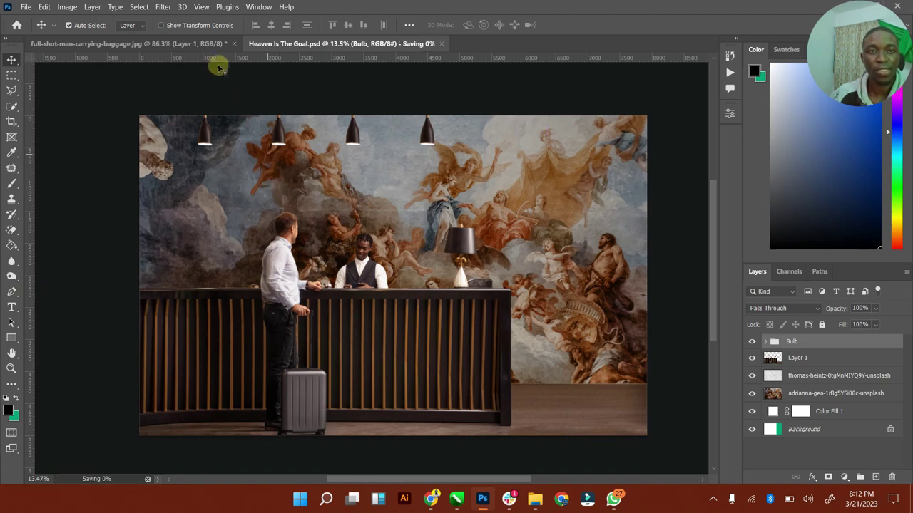
pyautogui.click(213, 44)
pyautogui.click(234, 44)
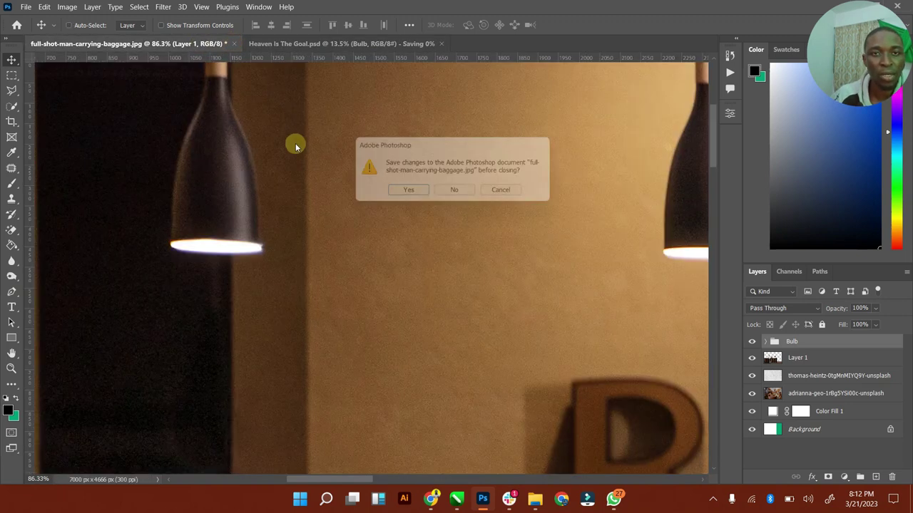
pyautogui.click(459, 194)
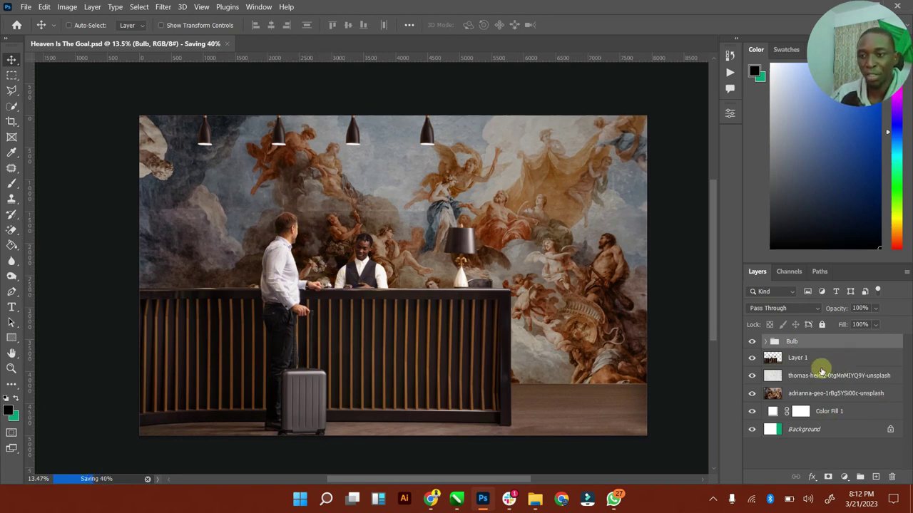
# Step: Zoom in on the suitcase and start a Polygonal Lasso outline along the floor
pyautogui.click(11, 369)
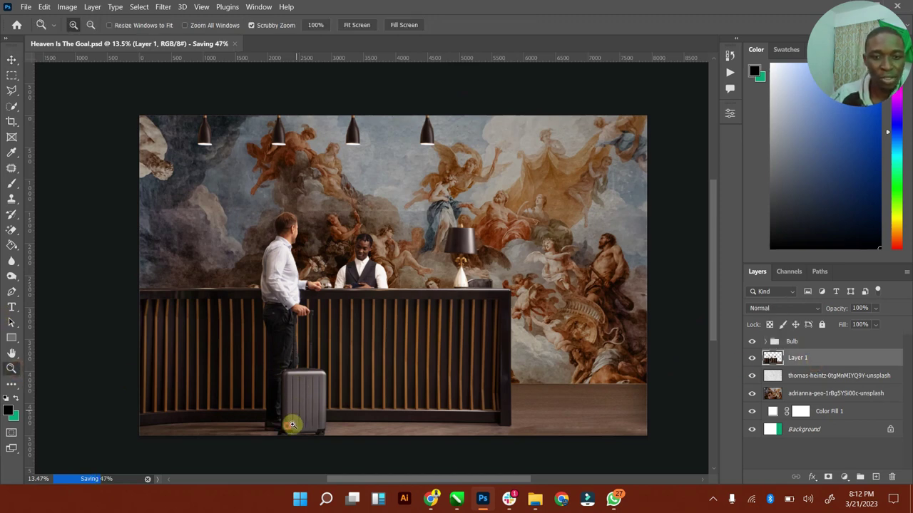
pyautogui.moveTo(292, 426); pyautogui.dragTo(359, 372)
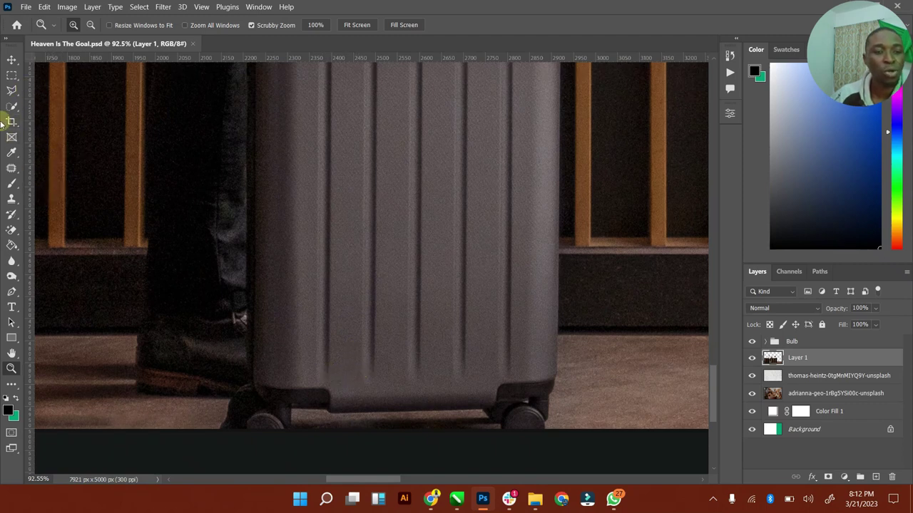
pyautogui.click(11, 91)
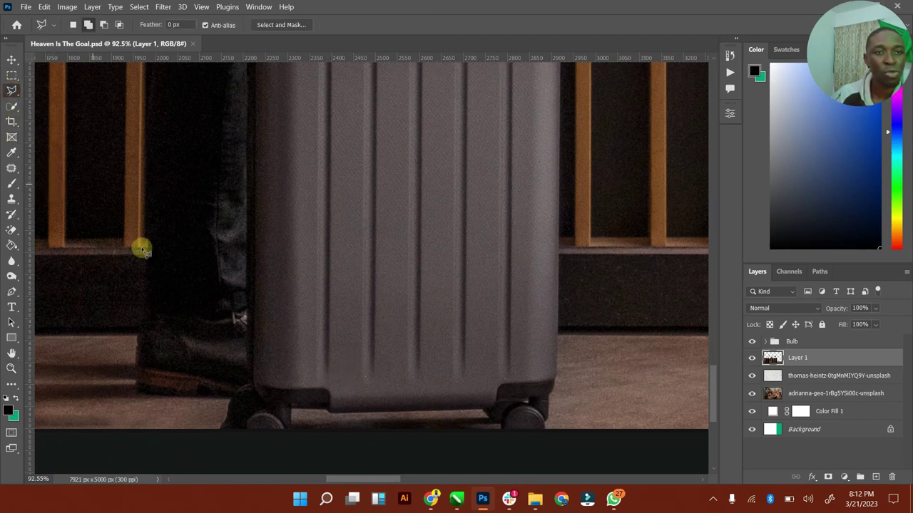
pyautogui.click(219, 428)
pyautogui.click(219, 411)
pyautogui.click(196, 406)
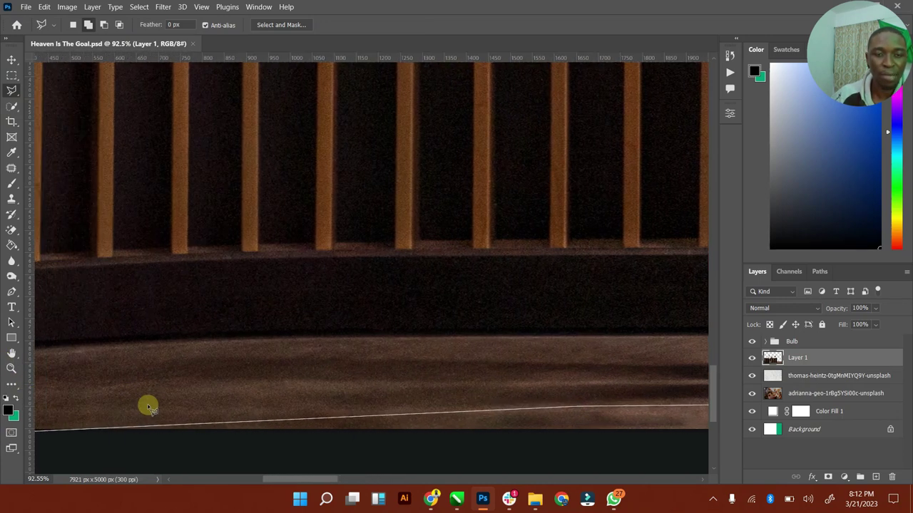
pyautogui.click(247, 409)
pyautogui.click(254, 394)
pyautogui.click(369, 386)
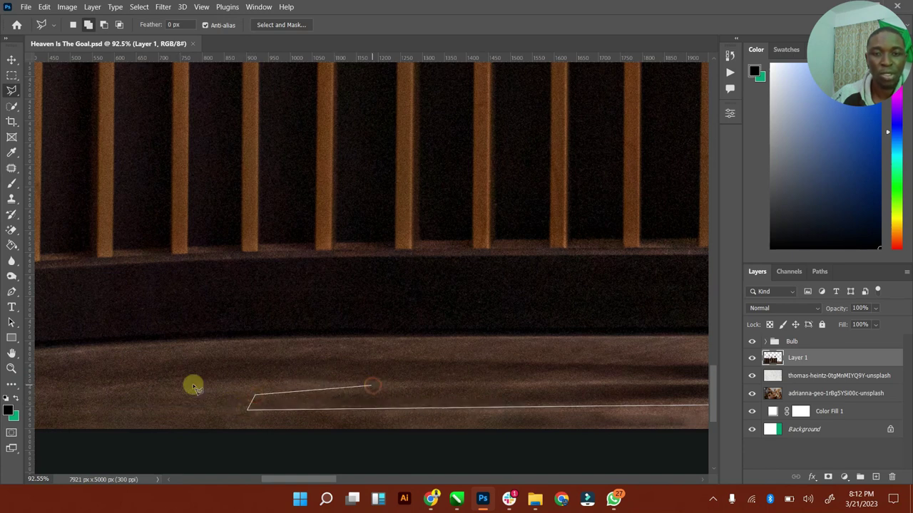
pyautogui.click(94, 383)
pyautogui.click(156, 345)
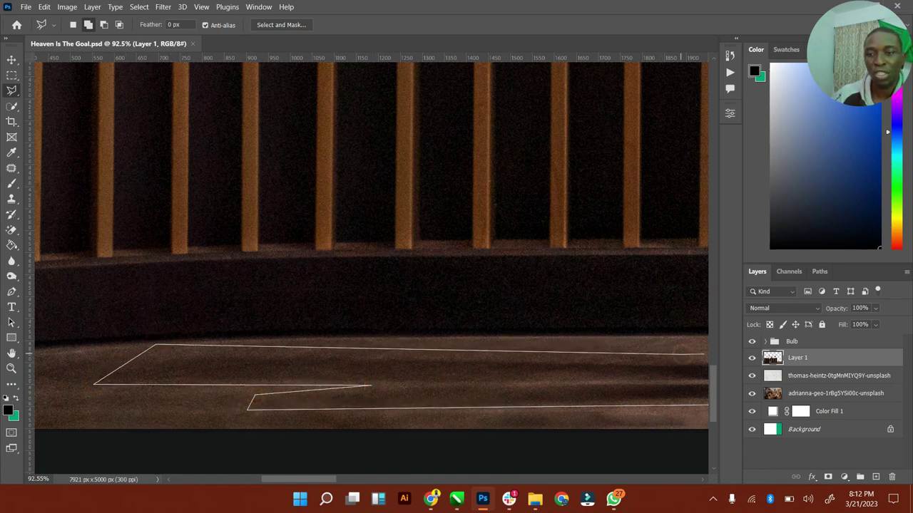
# Step: Continue the outline from the man's foot up his trouser leg and shirt back
pyautogui.click(481, 360)
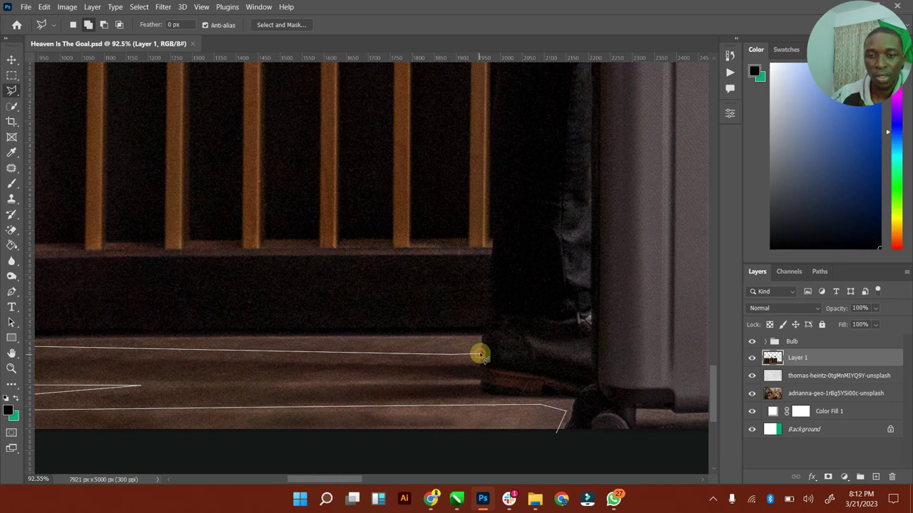
pyautogui.click(494, 242)
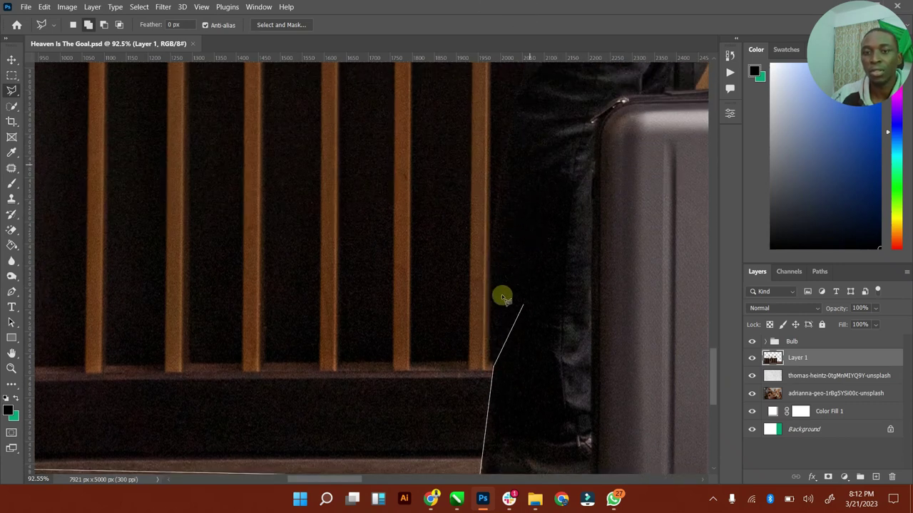
pyautogui.click(492, 251)
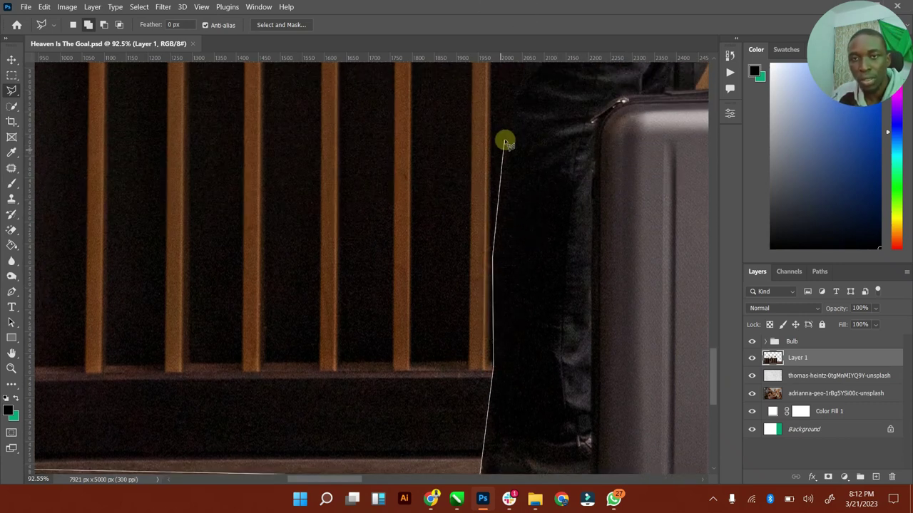
pyautogui.click(517, 93)
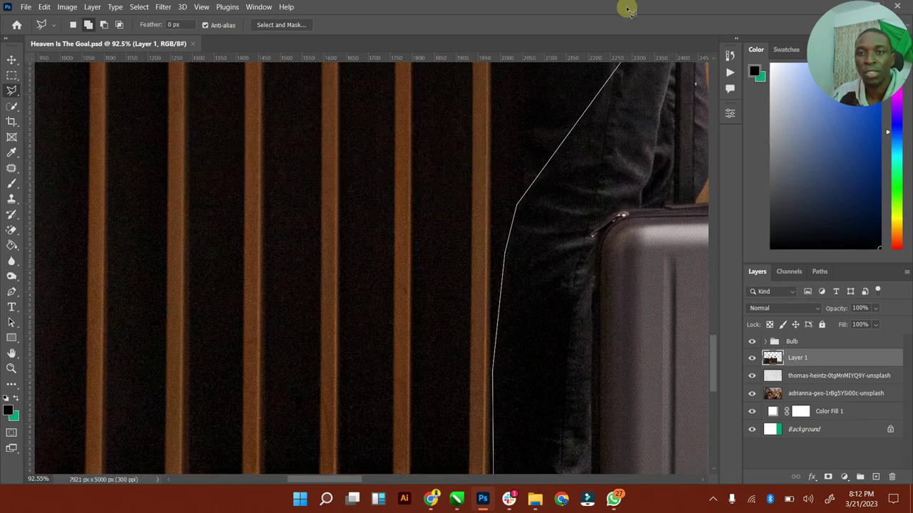
pyautogui.click(521, 256)
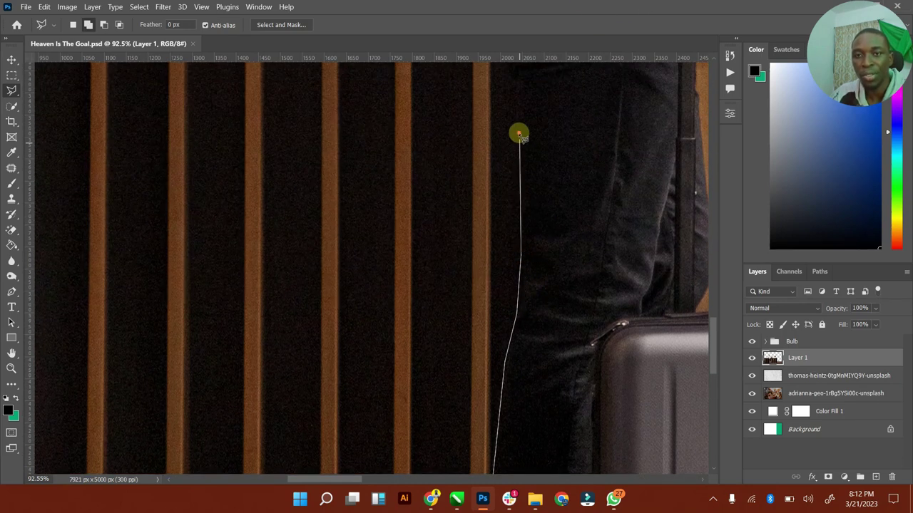
pyautogui.click(518, 70)
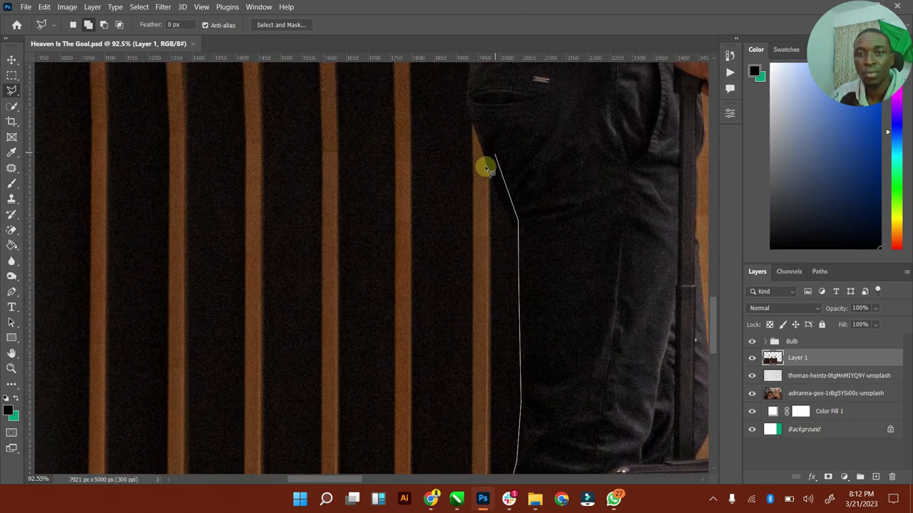
pyautogui.click(492, 182)
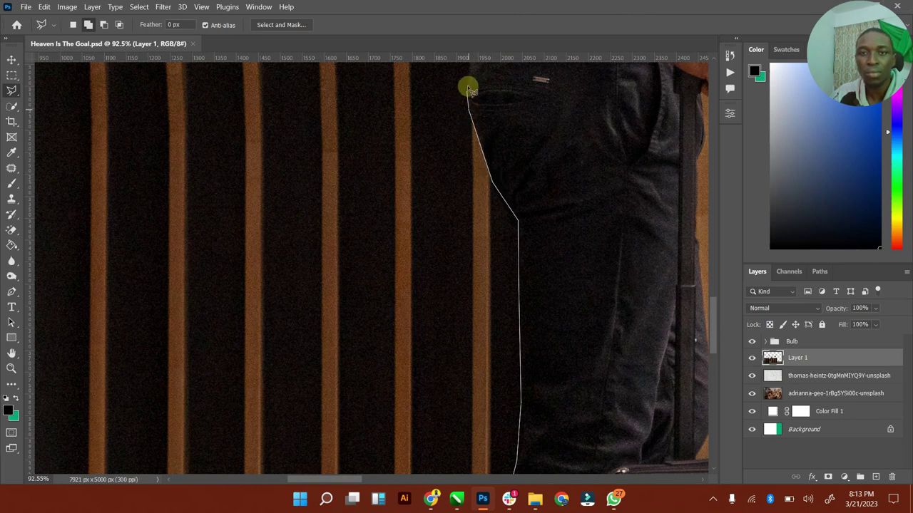
pyautogui.click(468, 87)
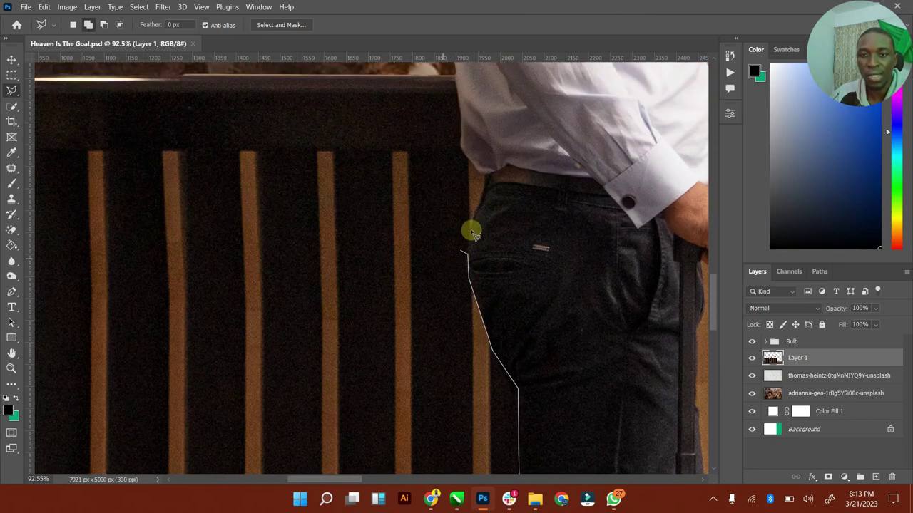
pyautogui.click(482, 175)
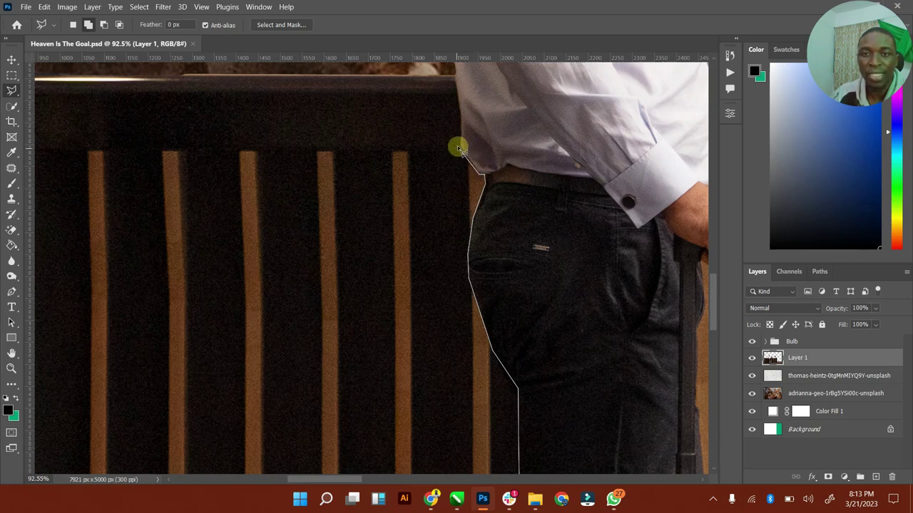
pyautogui.click(461, 137)
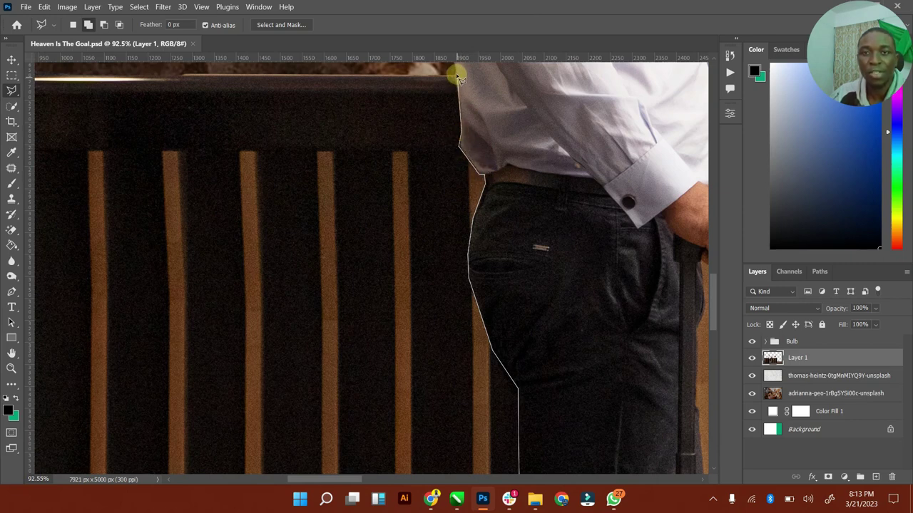
pyautogui.click(459, 76)
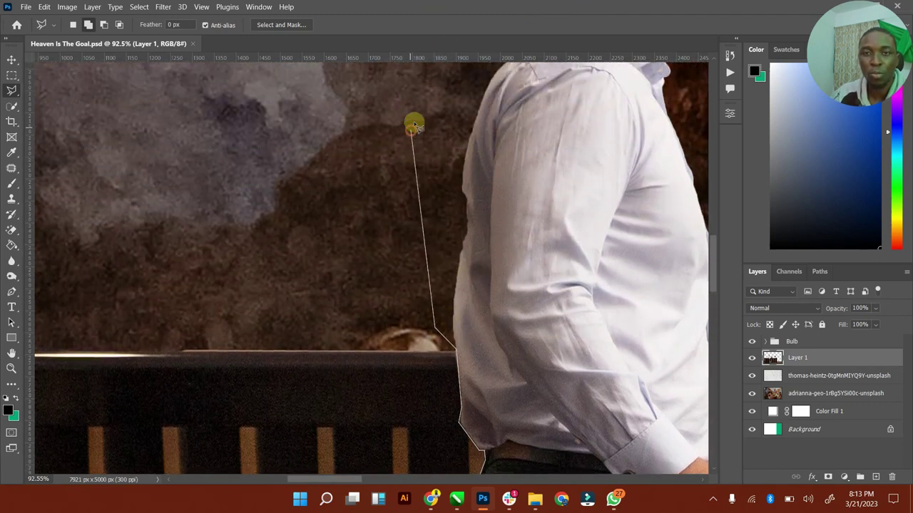
# Step: Carry the outline over the man's shoulder and head and down his right side
pyautogui.click(413, 123)
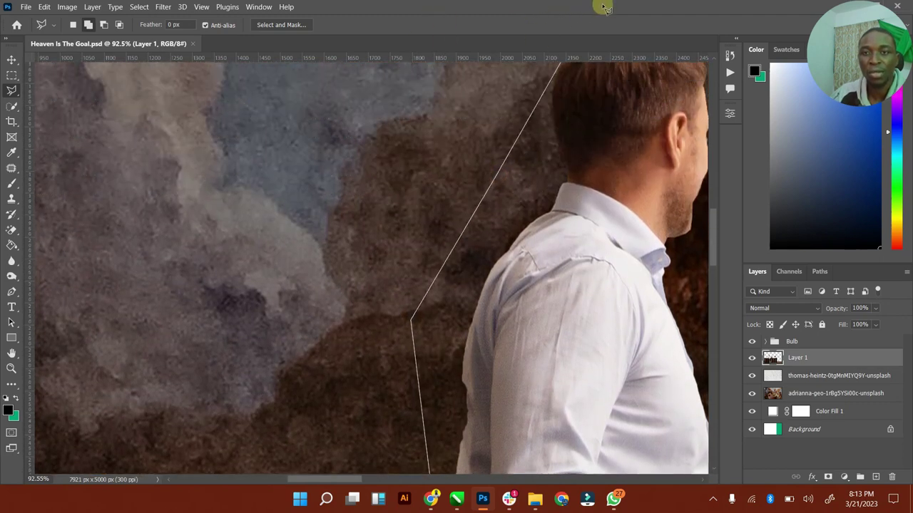
pyautogui.click(493, 324)
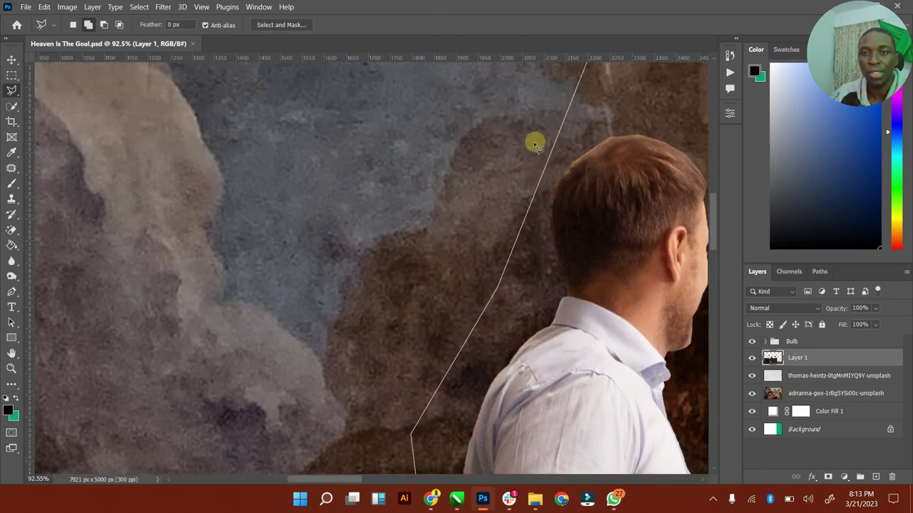
pyautogui.click(529, 178)
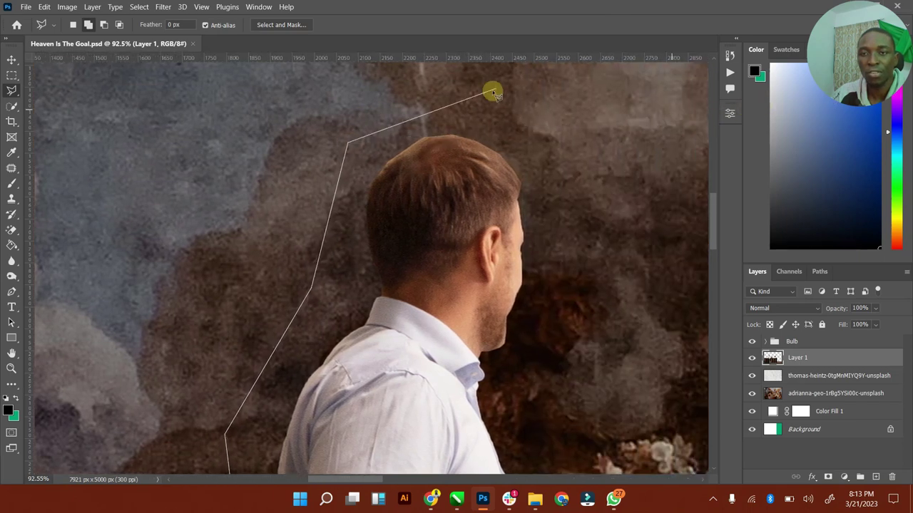
pyautogui.click(493, 93)
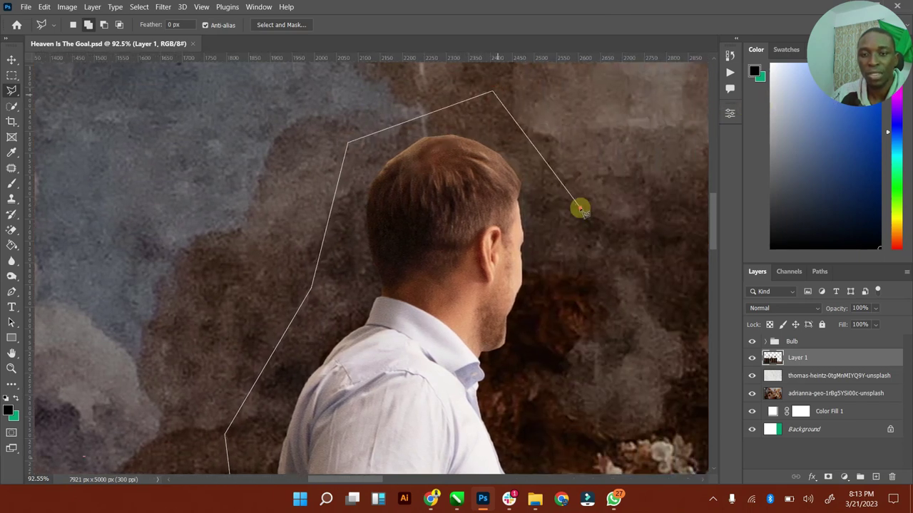
pyautogui.click(578, 206)
pyautogui.click(568, 378)
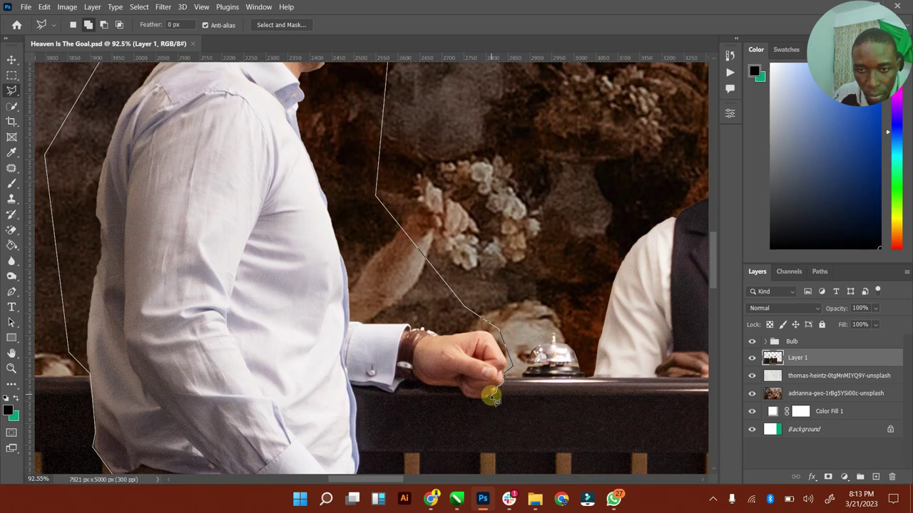
# Step: Trace the outline around the hand, along the counter edge, and over the suitcase handle
pyautogui.click(488, 402)
pyautogui.click(433, 388)
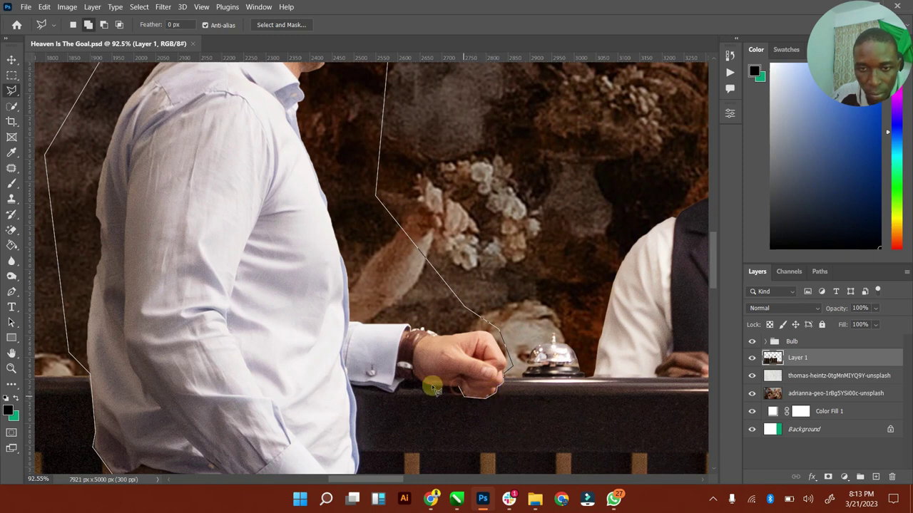
pyautogui.click(397, 395)
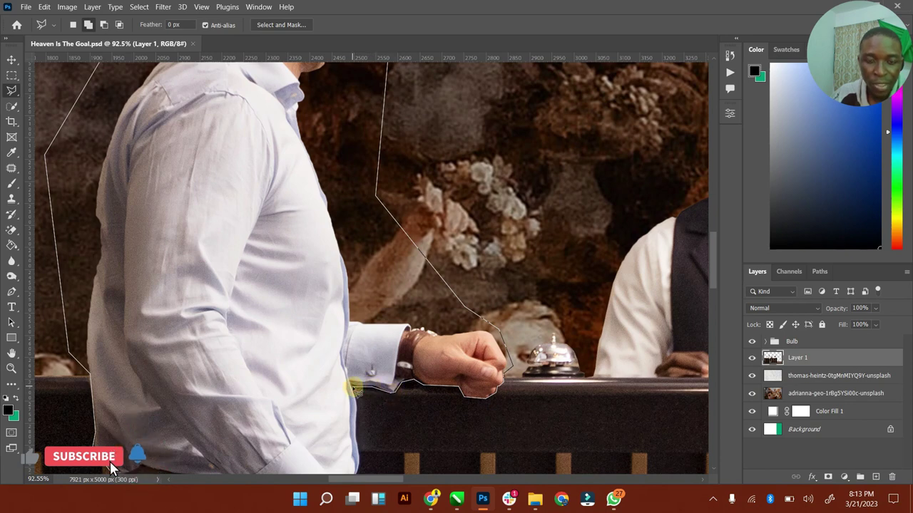
pyautogui.click(352, 389)
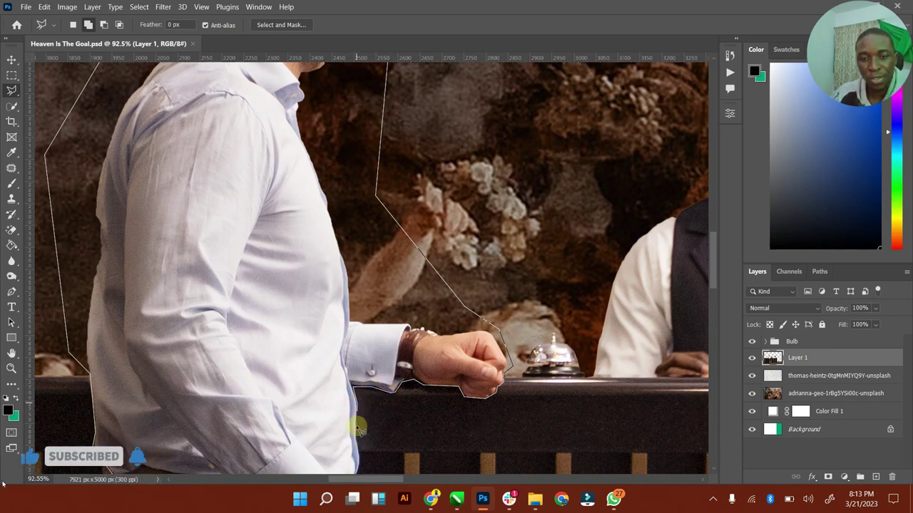
pyautogui.scroll(-3, 373, 259)
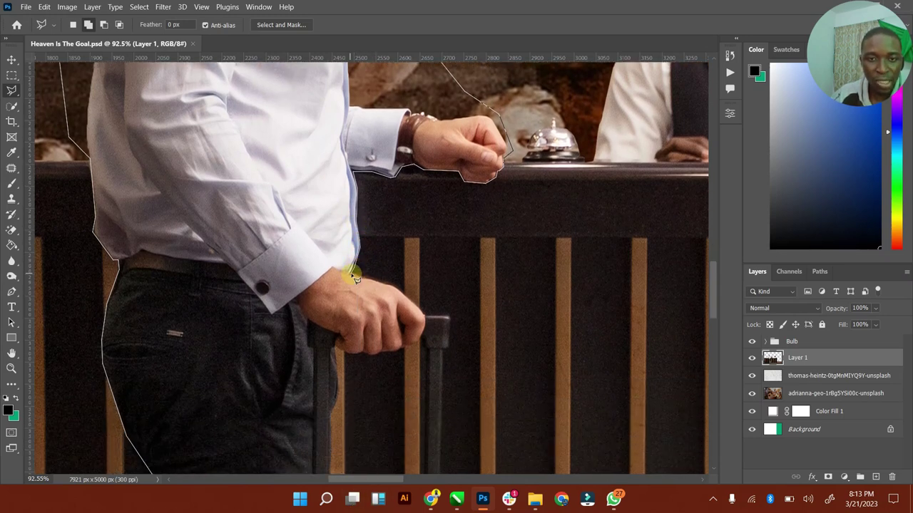
pyautogui.click(407, 294)
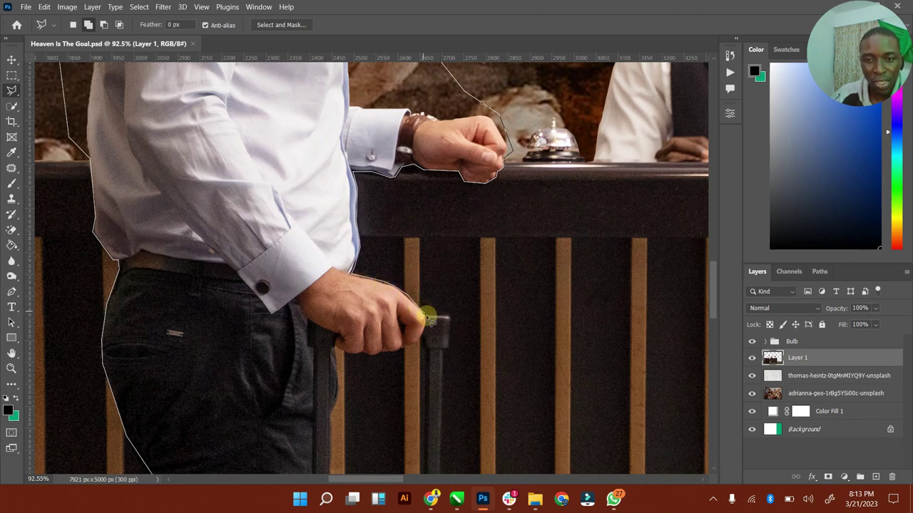
pyautogui.click(427, 316)
pyautogui.click(449, 316)
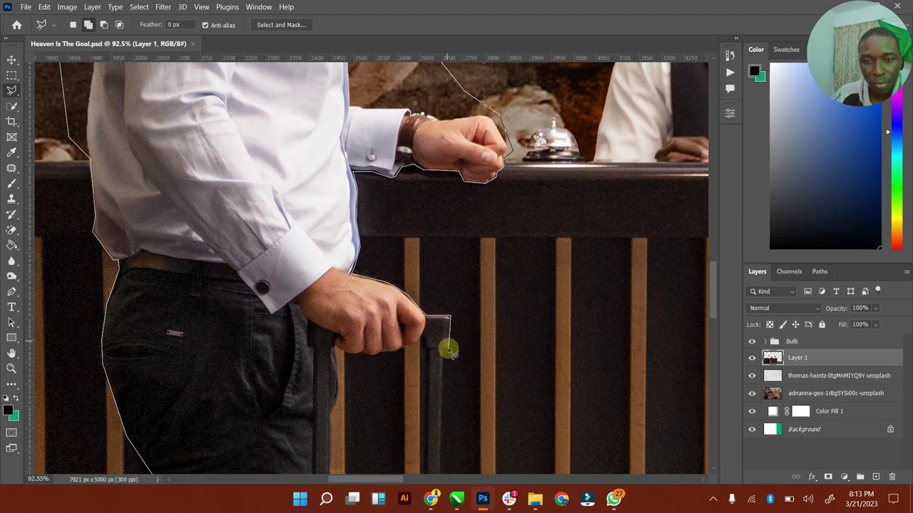
pyautogui.click(444, 349)
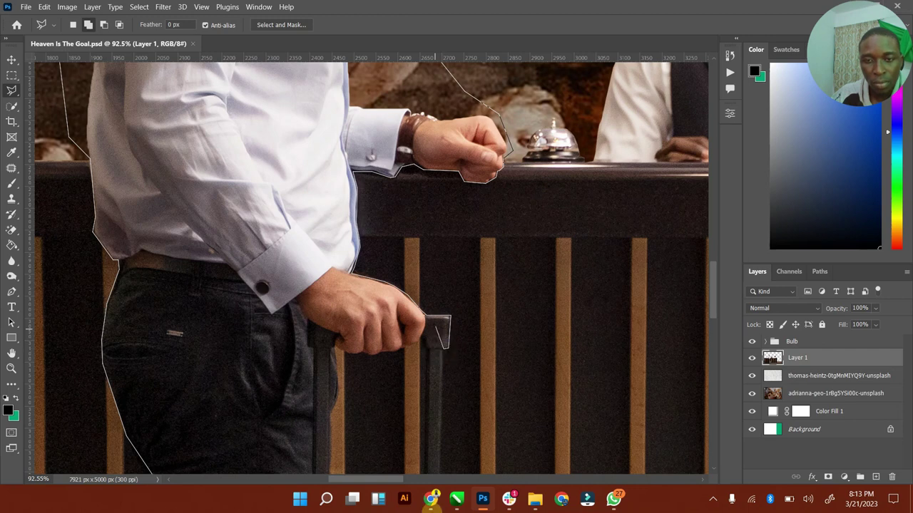
pyautogui.scroll(-5, 449, 286)
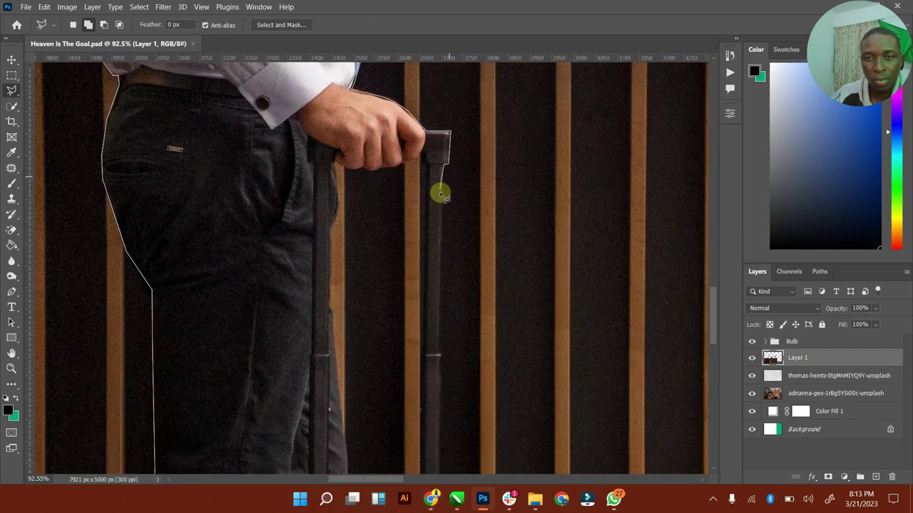
pyautogui.scroll(-5, 442, 207)
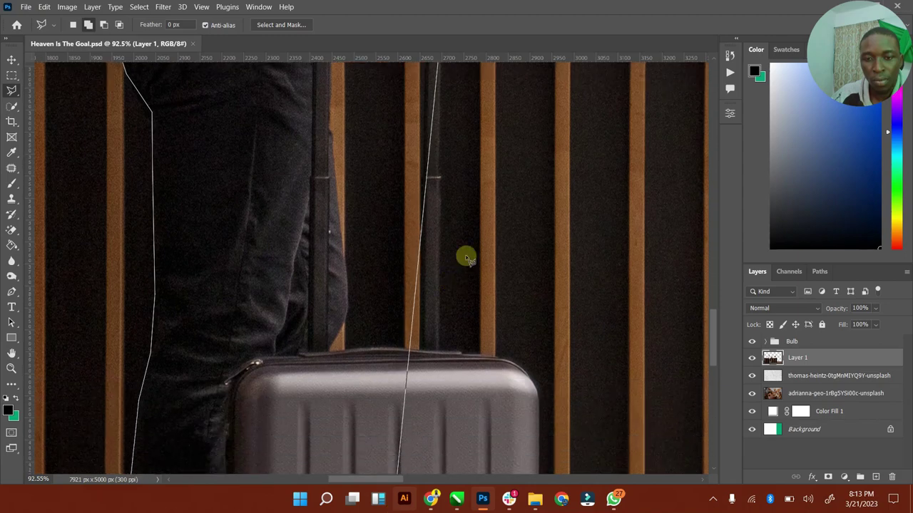
pyautogui.click(440, 333)
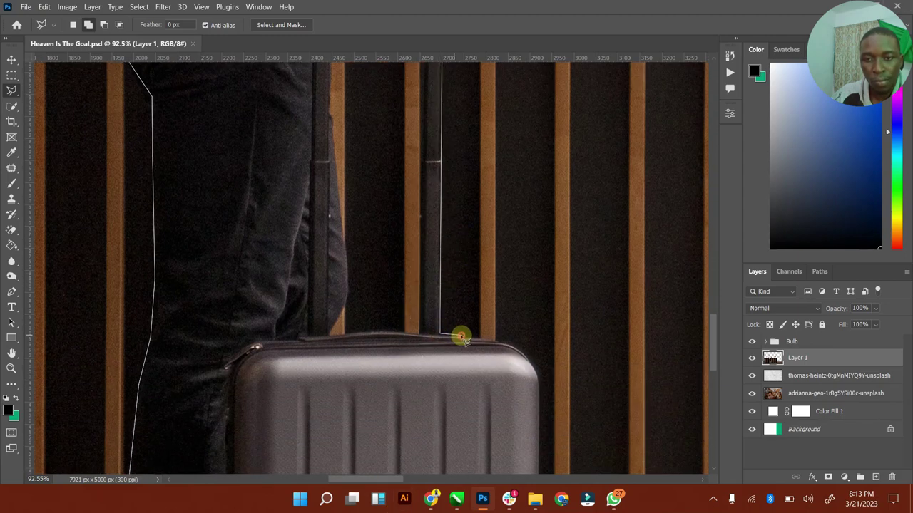
# Step: Follow the suitcase's top-right corner and right edge down to the wheels, closing the selection
pyautogui.click(533, 347)
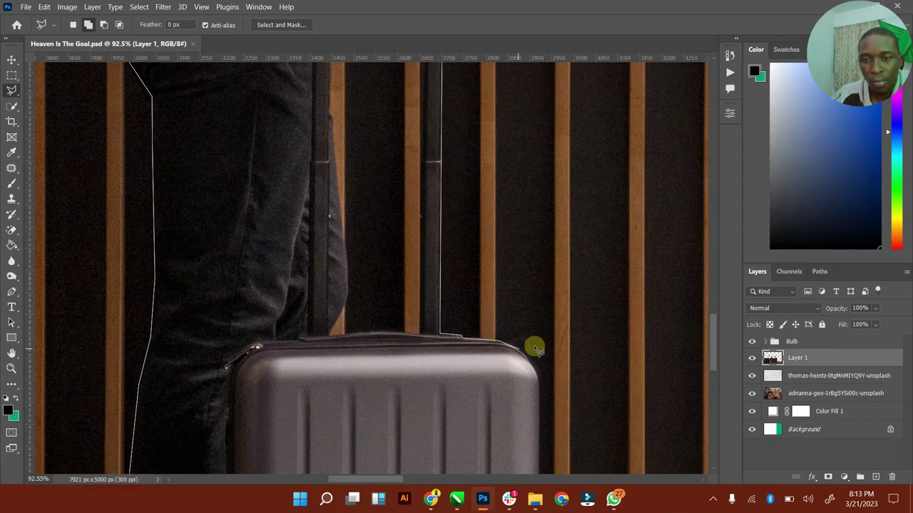
pyautogui.scroll(-4, 655, 443)
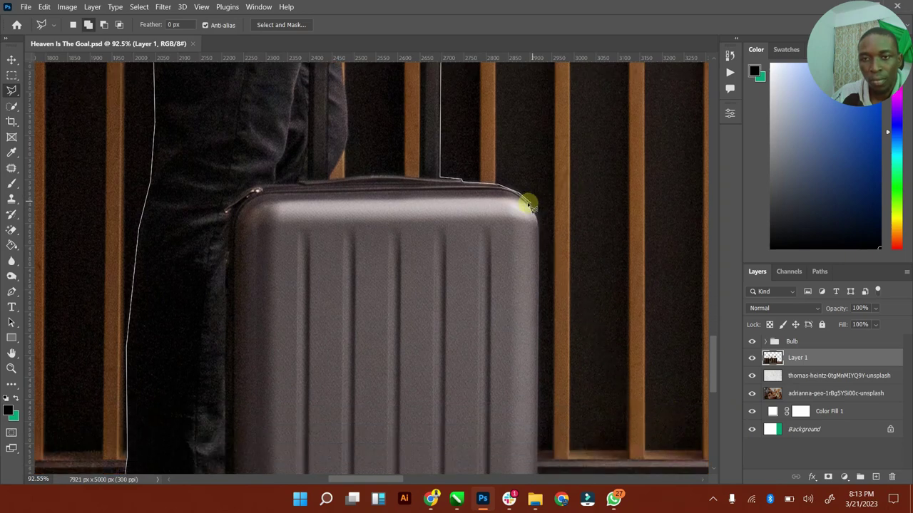
pyautogui.click(538, 224)
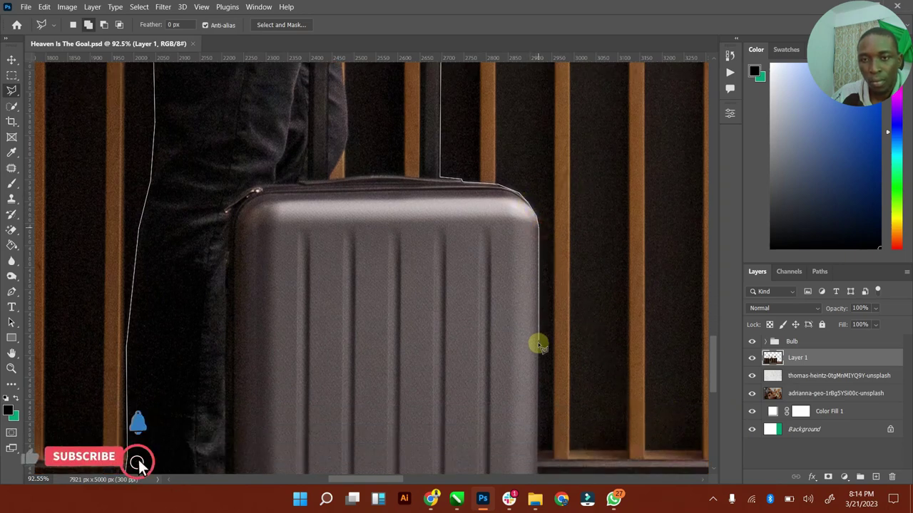
pyautogui.click(539, 346)
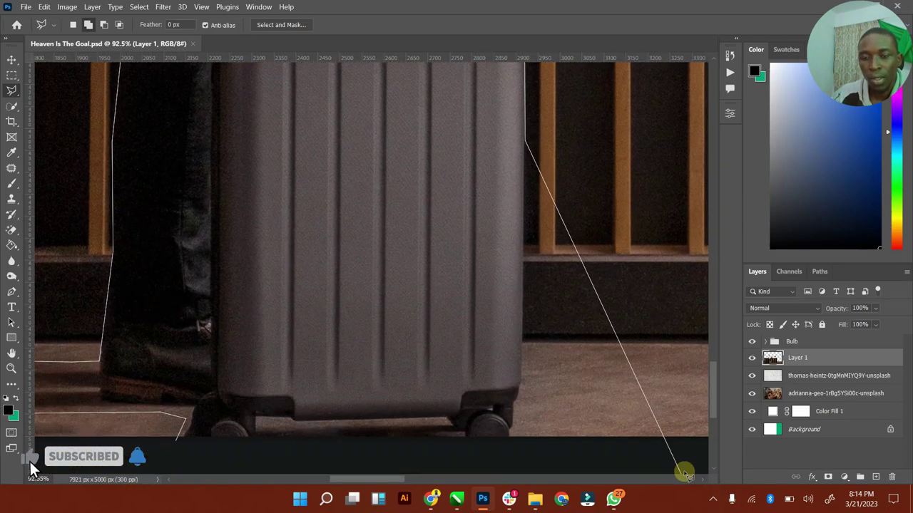
pyautogui.click(511, 352)
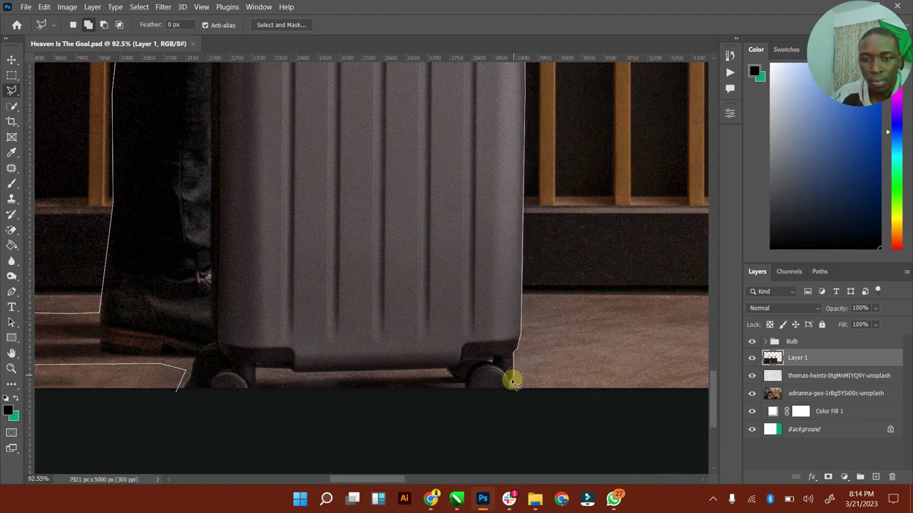
pyautogui.click(509, 407)
pyautogui.click(207, 392)
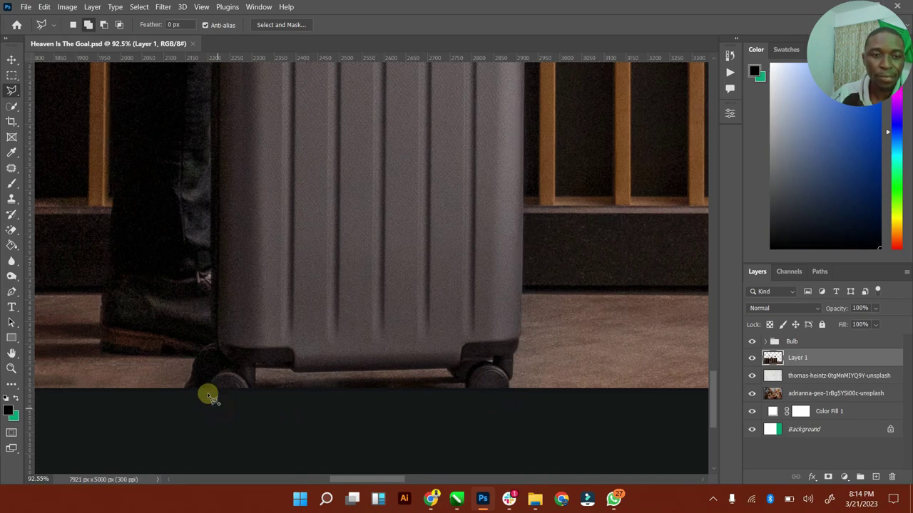
# Step: Fit the image on screen and copy the selected man and suitcase to a new layer named Man
pyautogui.doubleClick(11, 352)
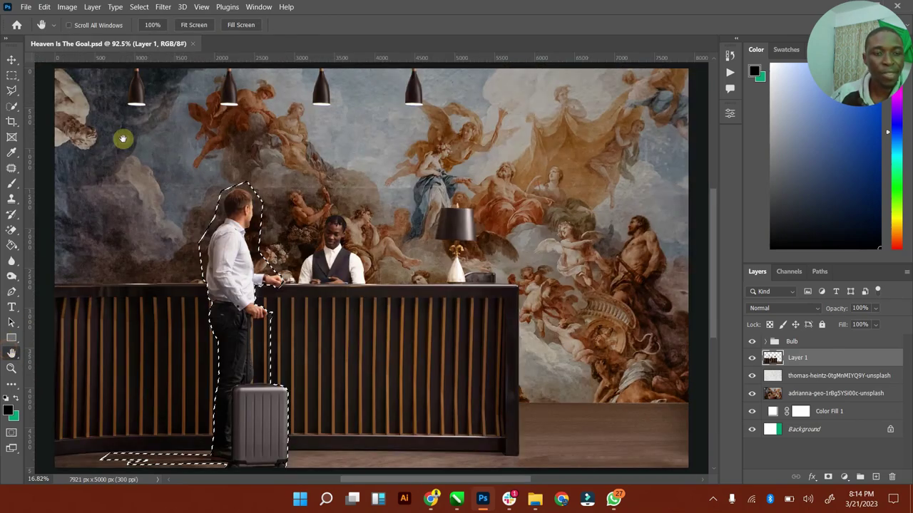
pyautogui.click(11, 89)
pyautogui.hotkey('ctrl', 'j')
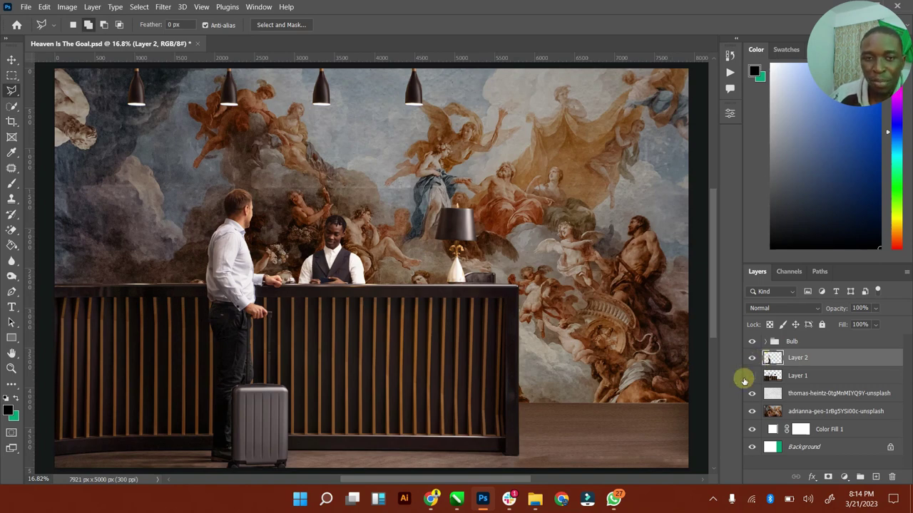
pyautogui.click(752, 375)
pyautogui.click(746, 378)
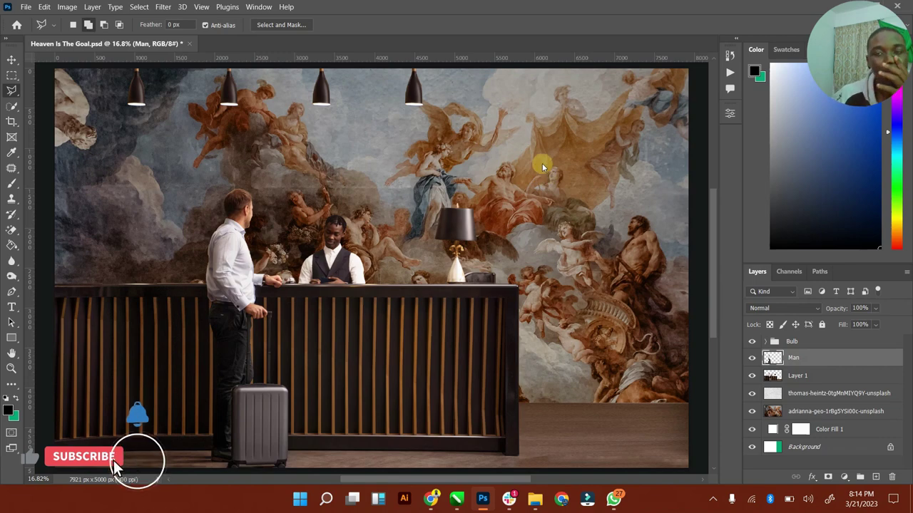
pyautogui.hotkey('ctrl', 'k')
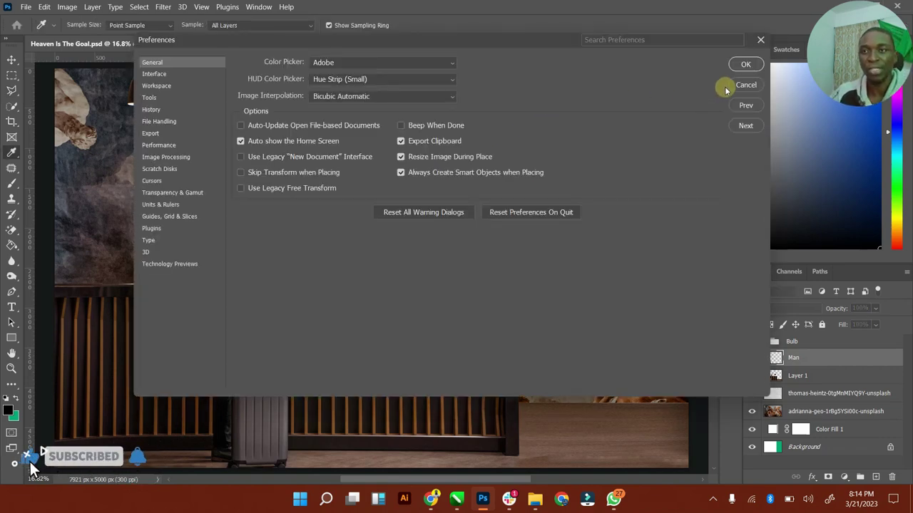
pyautogui.click(763, 40)
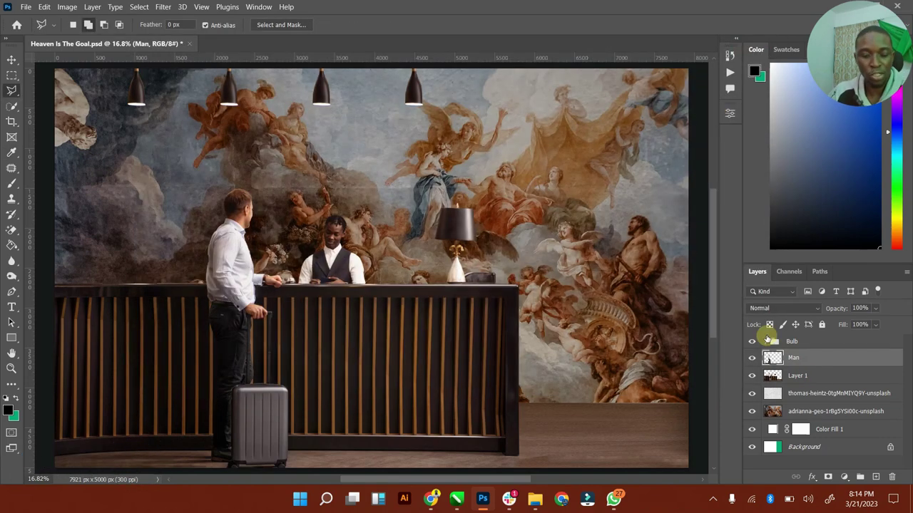
# Step: Duplicate the Man layer as Man 2 and move it to the counter's left end
pyautogui.hotkey('ctrl', 'j')
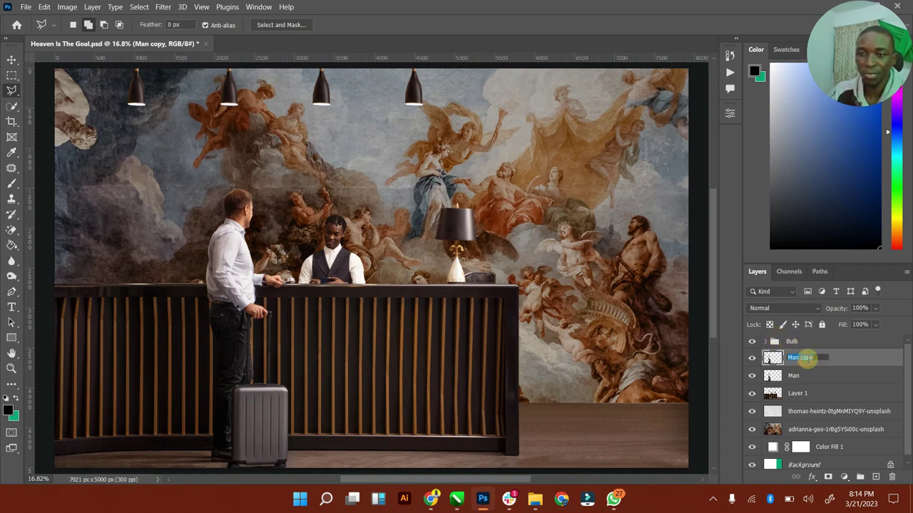
pyautogui.write('Man 2')
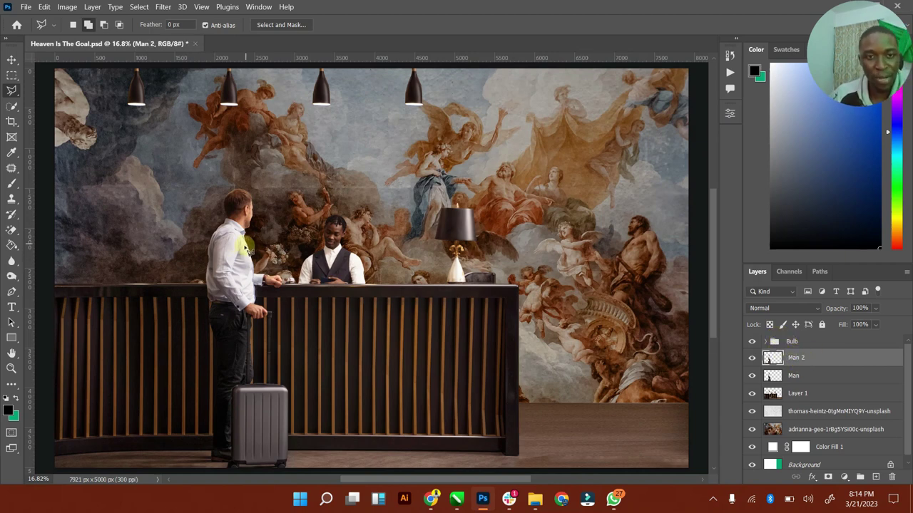
pyautogui.click(11, 60)
pyautogui.moveTo(245, 269); pyautogui.dragTo(90, 268)
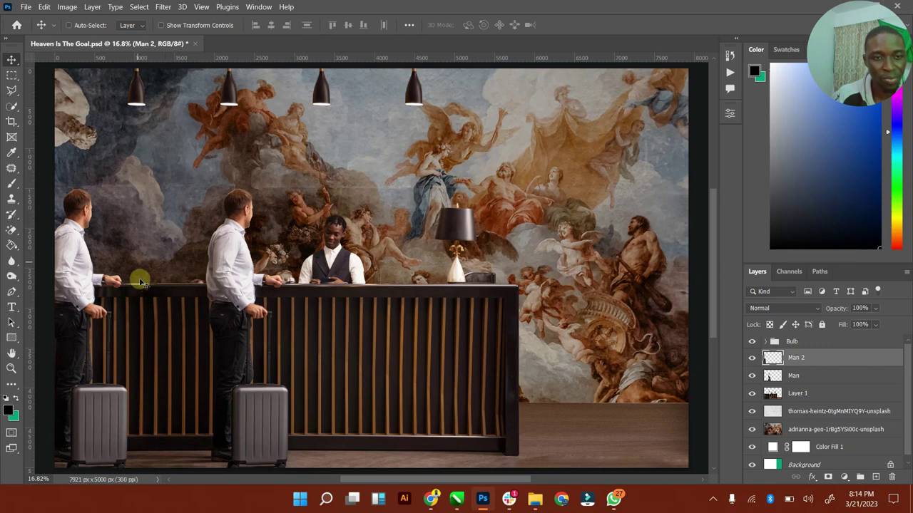
pyautogui.moveTo(99, 304); pyautogui.dragTo(101, 302)
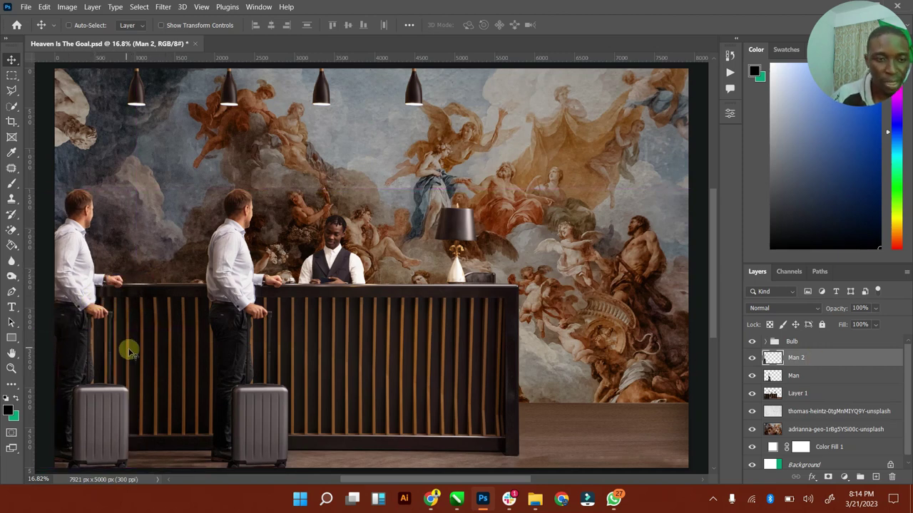
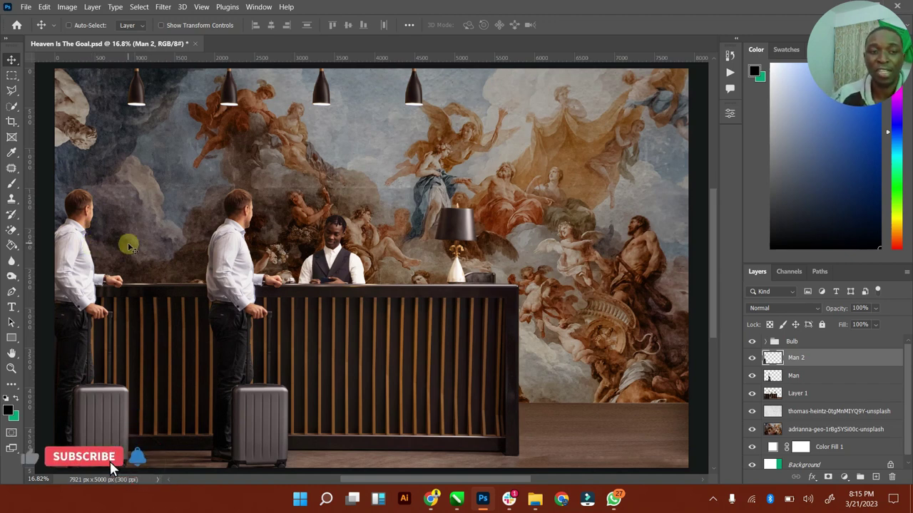
# Step: Zoom in on the left traveller's hand and outline it with the Polygonal Lasso
pyautogui.click(11, 368)
pyautogui.moveTo(85, 279)
pyautogui.mouseDown()
pyautogui.moveTo(168, 278)
pyautogui.moveTo(218, 265)
pyautogui.mouseUp()
pyautogui.rightClick(11, 90)
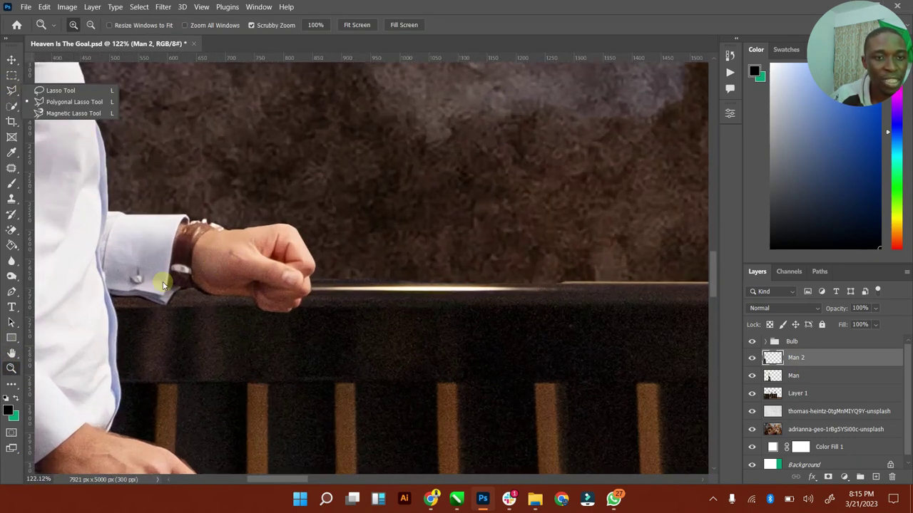
pyautogui.click(74, 101)
pyautogui.click(121, 305)
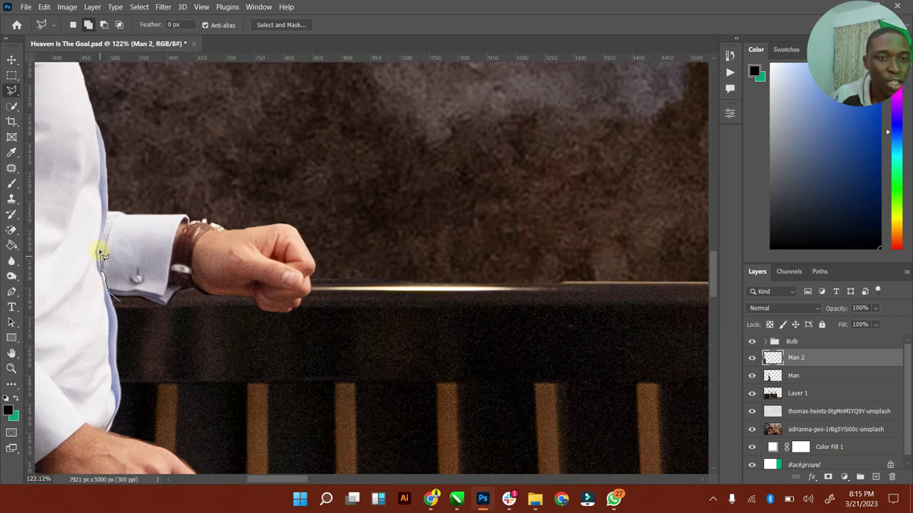
pyautogui.click(112, 212)
pyautogui.click(391, 193)
pyautogui.click(364, 321)
pyautogui.click(276, 359)
pyautogui.press('Escape')
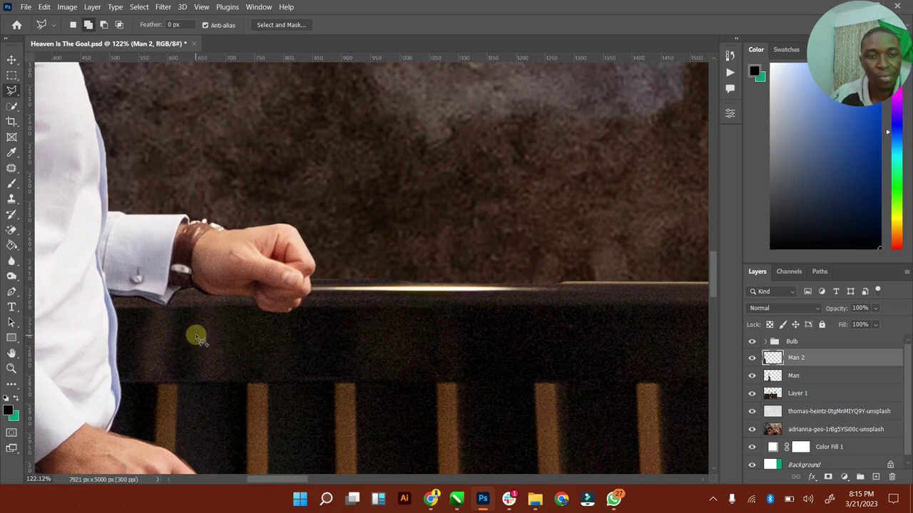
# Step: Delete the hand from the layer, deselect, and fit the image on screen
pyautogui.press('Delete')
pyautogui.rightClick(276, 208)
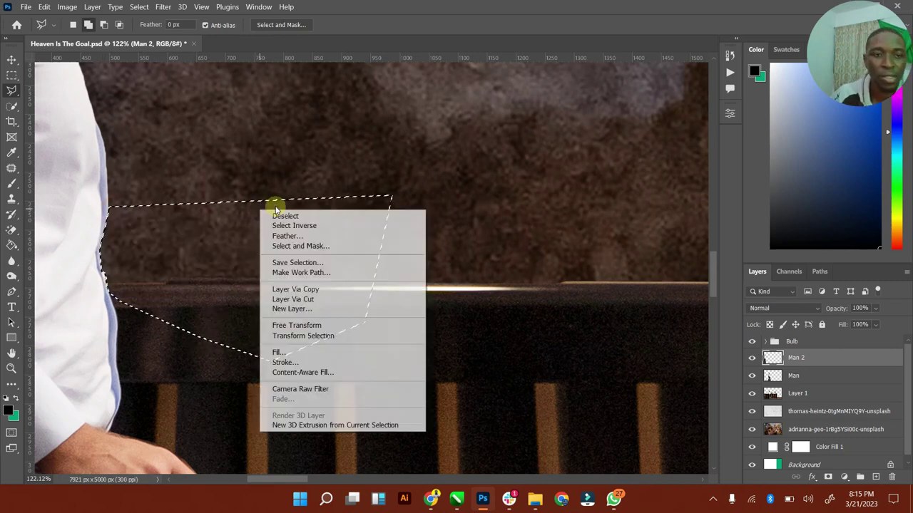
pyautogui.click(278, 216)
pyautogui.doubleClick(13, 352)
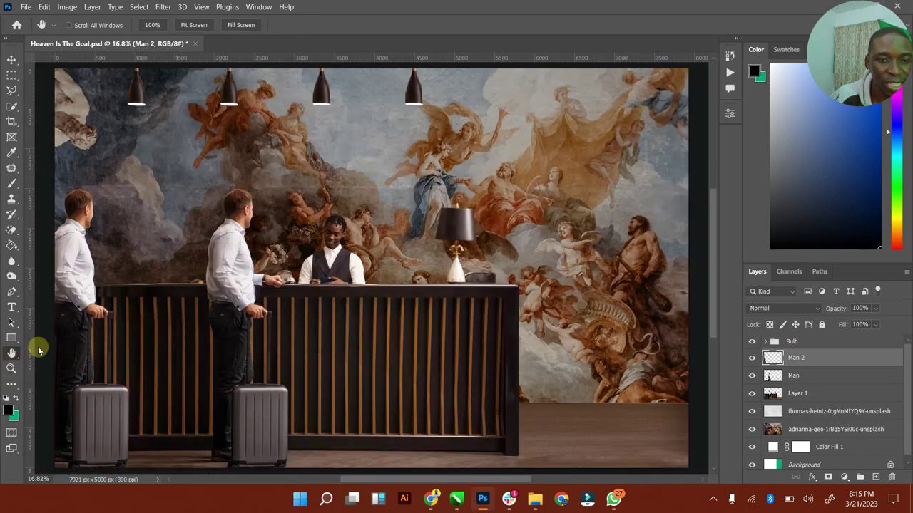
# Step: Zoom in on the left traveller and his suitcase
pyautogui.click(12, 60)
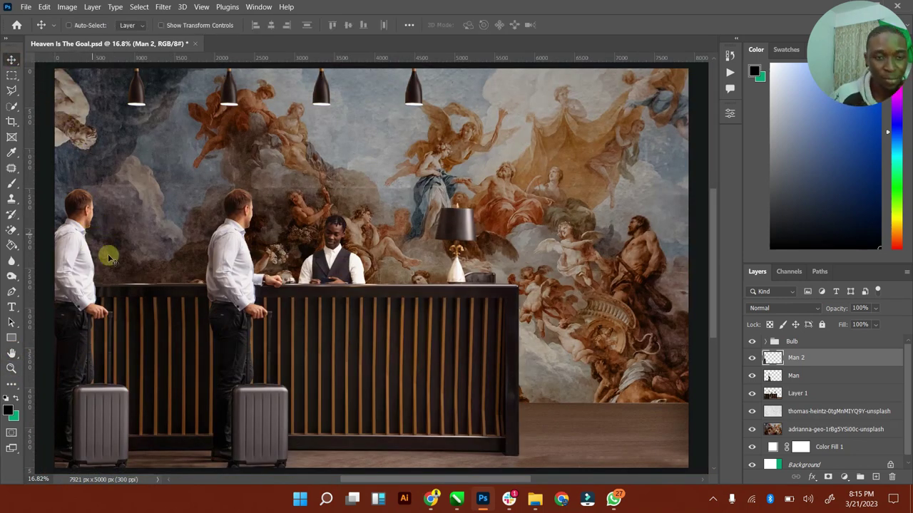
pyautogui.click(11, 370)
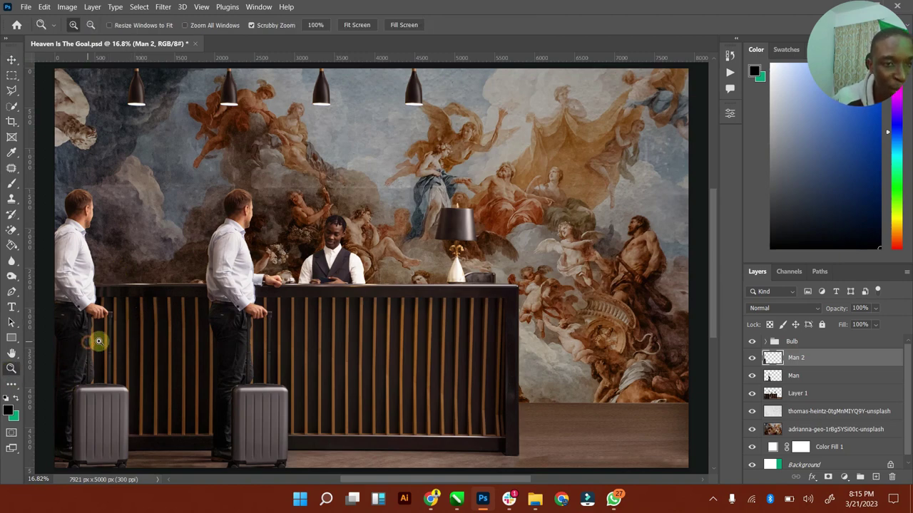
pyautogui.moveTo(96, 340); pyautogui.dragTo(116, 336)
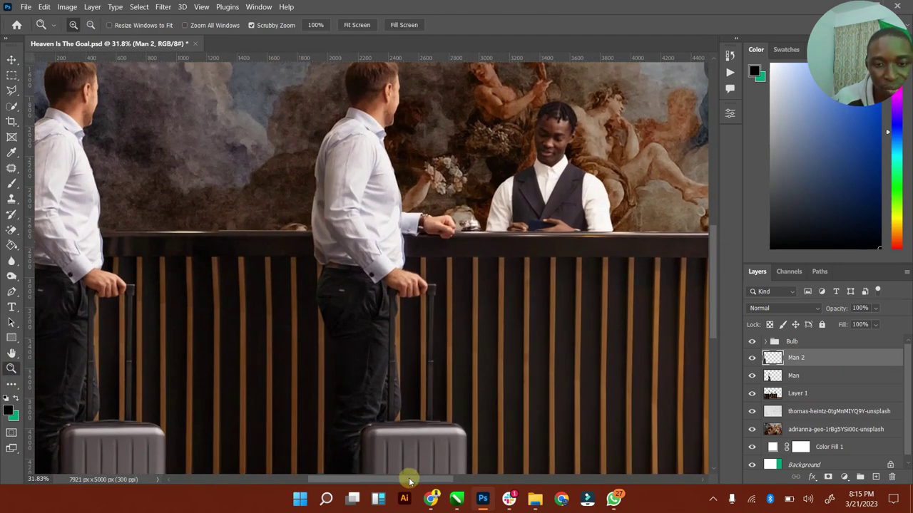
pyautogui.moveTo(403, 480); pyautogui.dragTo(374, 476)
pyautogui.scroll(-1, 335, 335)
pyautogui.scroll(-4, 307, 281)
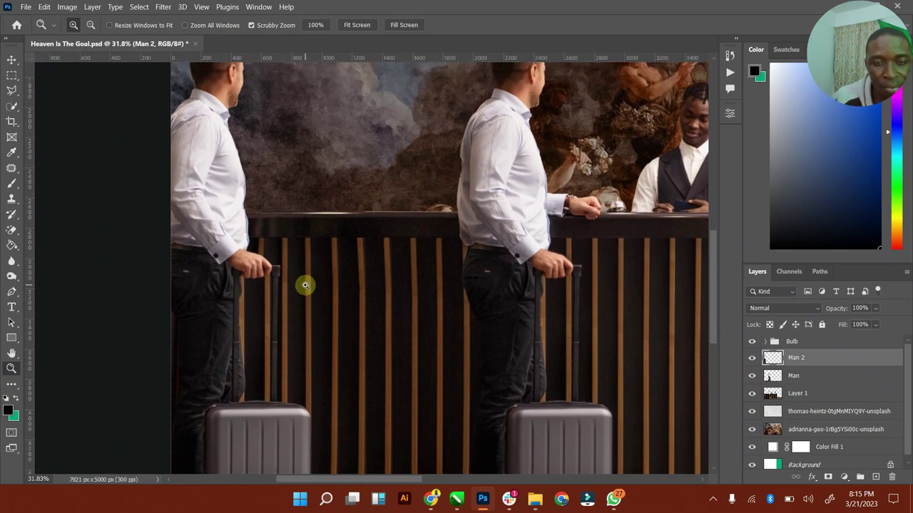
# Step: Nudge the Man 2 layer slightly left with Shift+Left and fit the screen
pyautogui.click(14, 59)
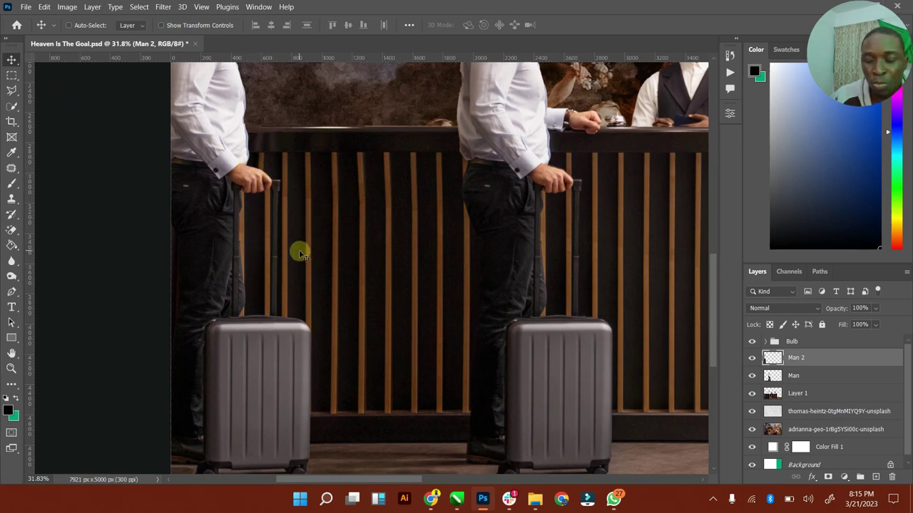
pyautogui.hotkey('shift', 'Left')
pyautogui.hotkey('shift', 'Left')
pyautogui.hotkey('shift', 'Left')
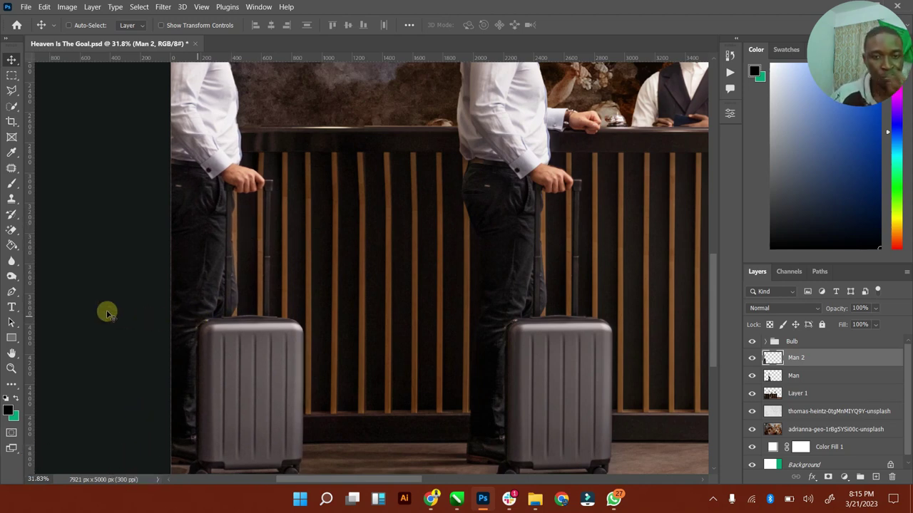
pyautogui.doubleClick(8, 351)
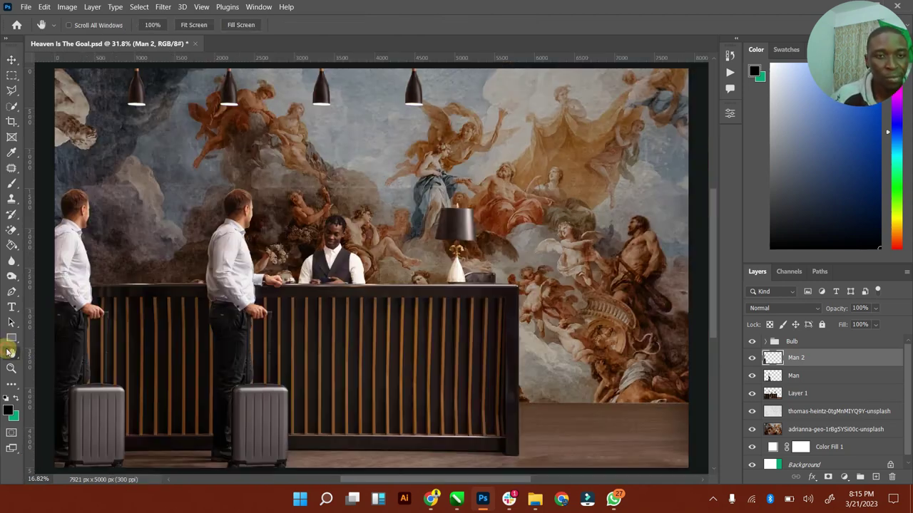
# Step: Save the composite Heaven Is The Goal.psd
pyautogui.click(11, 59)
pyautogui.click(273, 217)
pyautogui.hotkey('ctrl', 's')
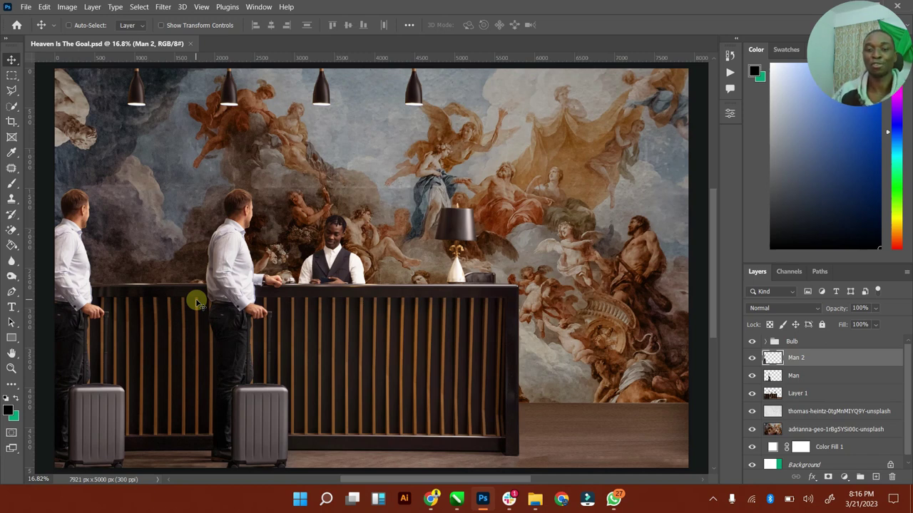
pyautogui.moveTo(541, 501)
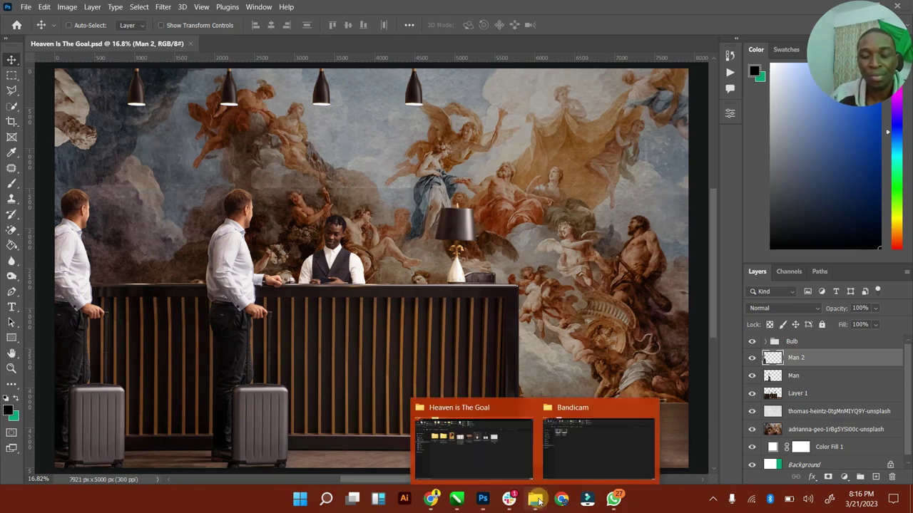
# Step: Open the full-length walking-woman photo from the Heaven is The Goal folder in Adobe Photoshop 2023
pyautogui.click(516, 451)
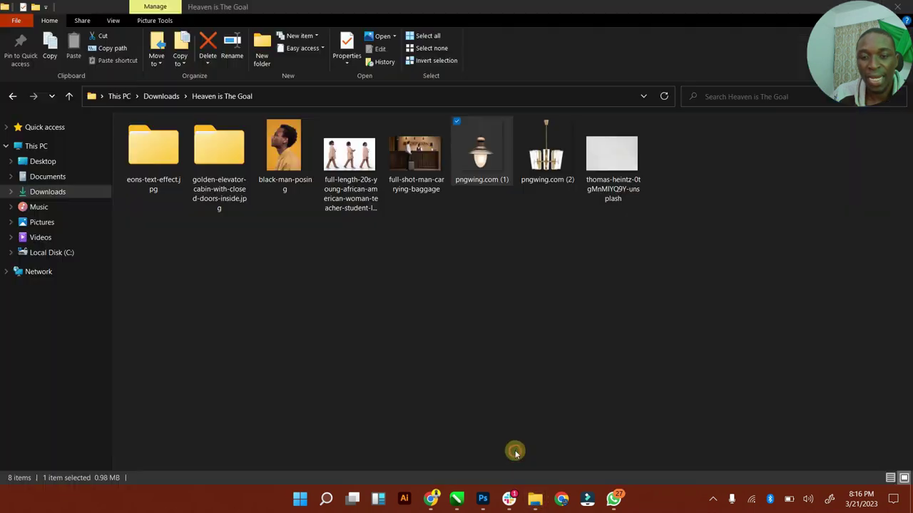
pyautogui.rightClick(360, 158)
pyautogui.moveTo(349, 281)
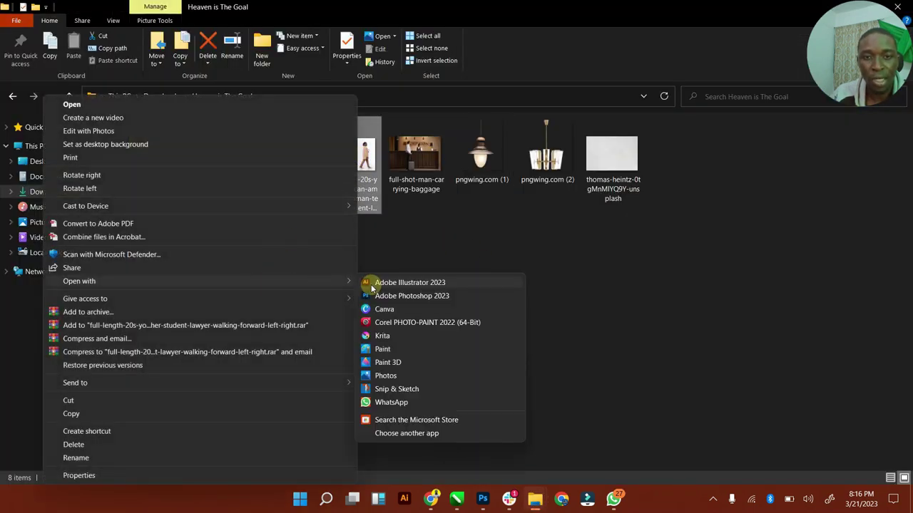
pyautogui.click(385, 294)
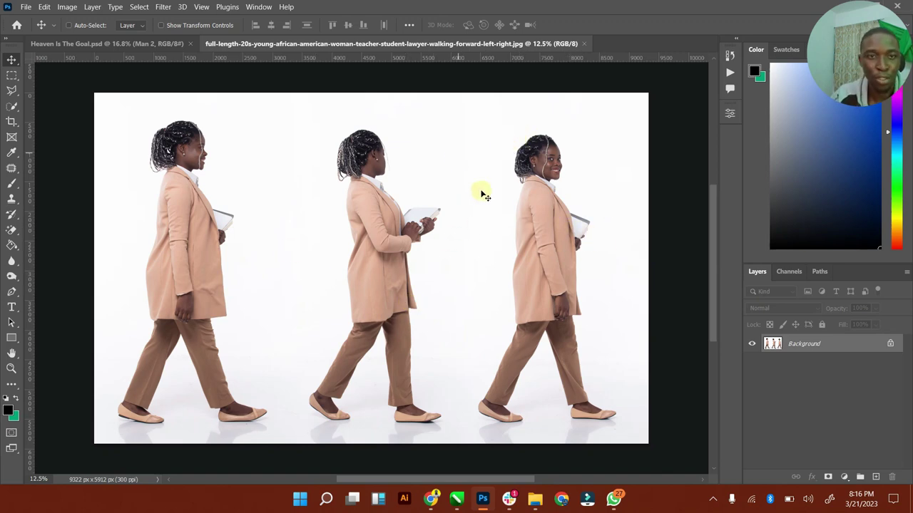
# Step: Crop the photo down to the rightmost walking figure
pyautogui.click(11, 121)
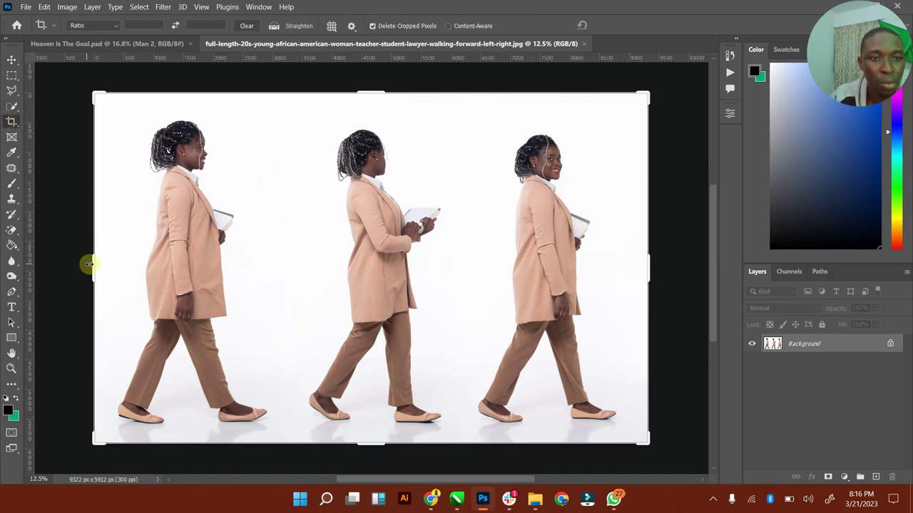
pyautogui.moveTo(89, 264); pyautogui.dragTo(265, 261)
pyautogui.click(622, 25)
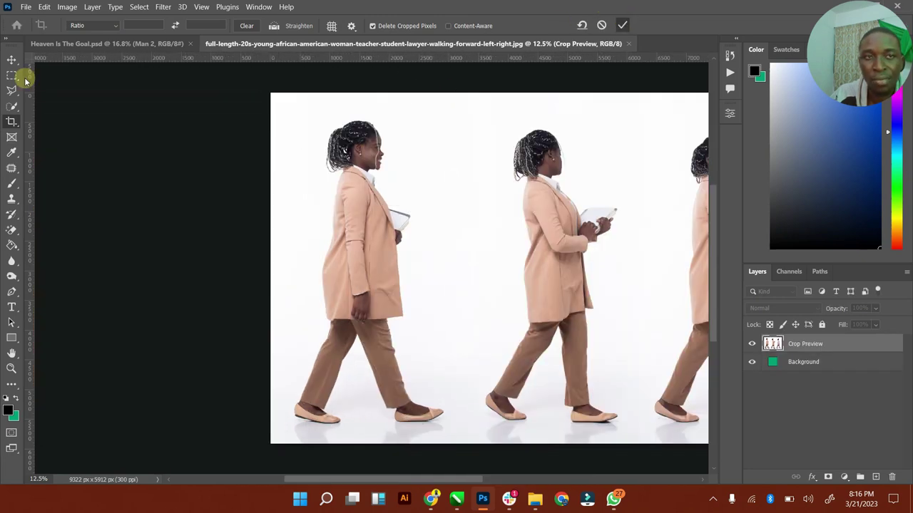
# Step: Select the woman's whole body with Select > Subject
pyautogui.click(11, 60)
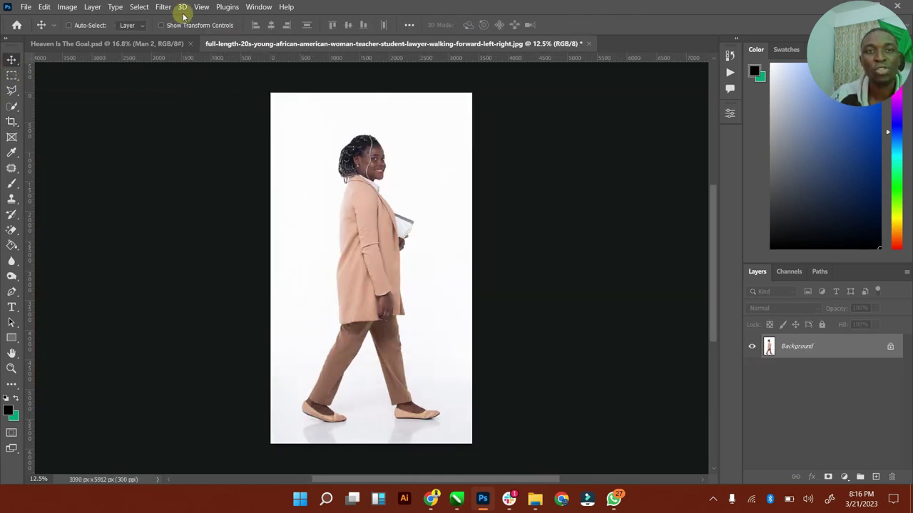
pyautogui.click(139, 7)
pyautogui.click(154, 138)
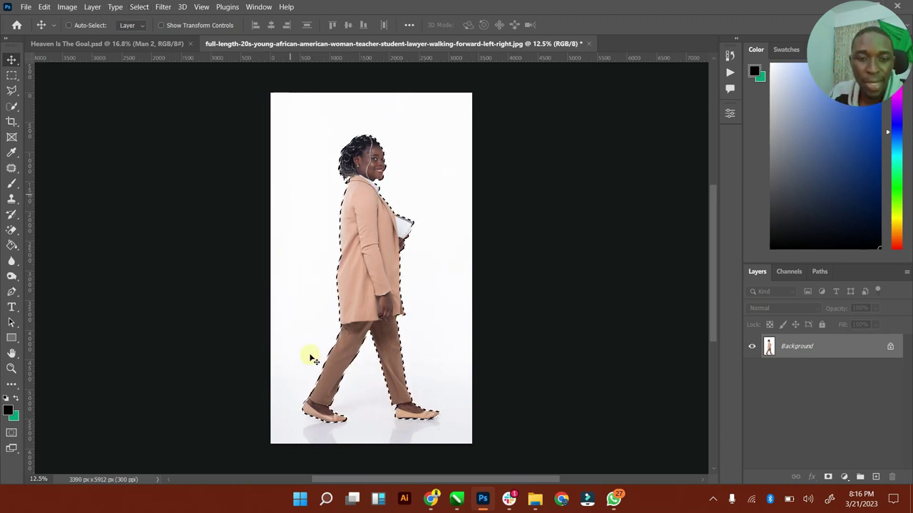
# Step: Zoom into her braids and subtract the white background gap from the selection with the Lasso
pyautogui.click(12, 368)
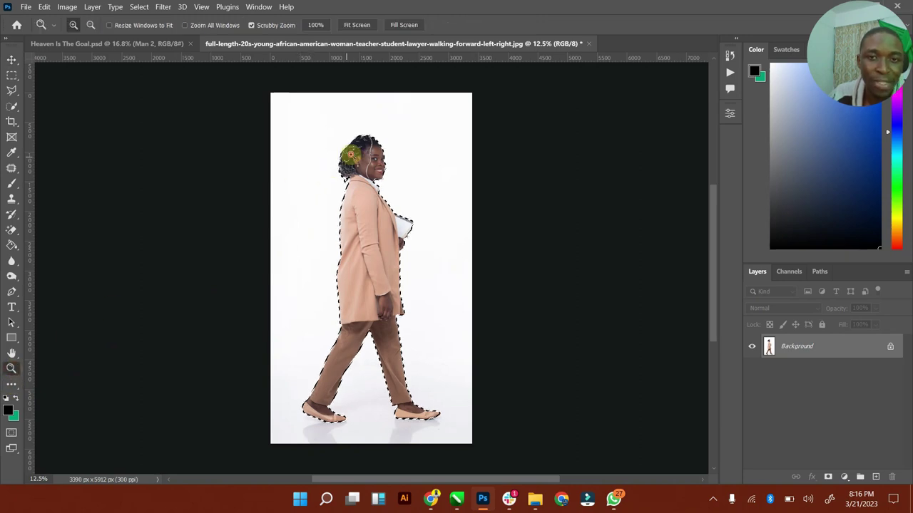
pyautogui.moveTo(357, 151); pyautogui.dragTo(437, 136)
pyautogui.moveTo(247, 238); pyautogui.dragTo(271, 228)
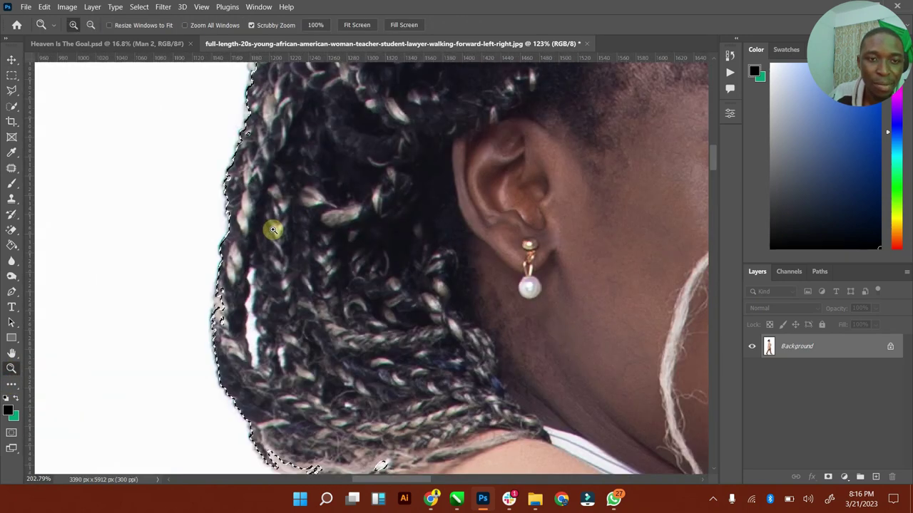
pyautogui.click(12, 90)
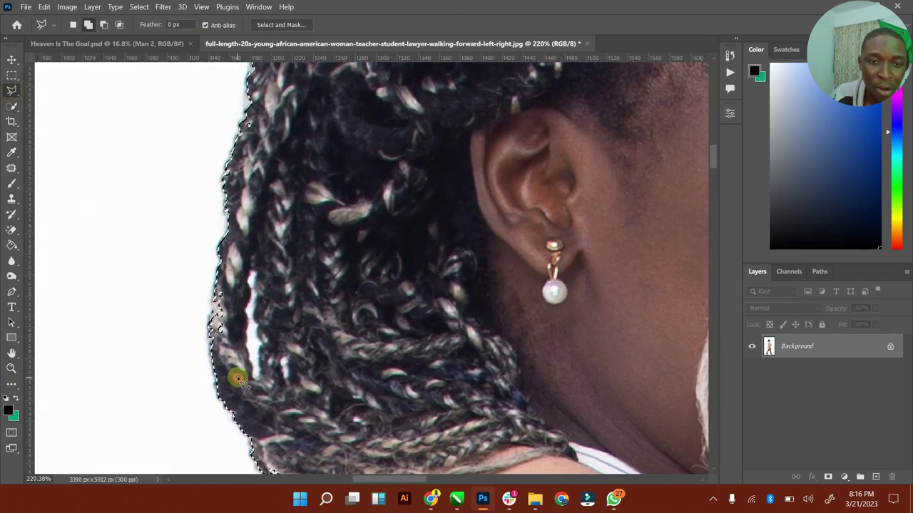
pyautogui.moveTo(217, 283); pyautogui.dragTo(234, 345)
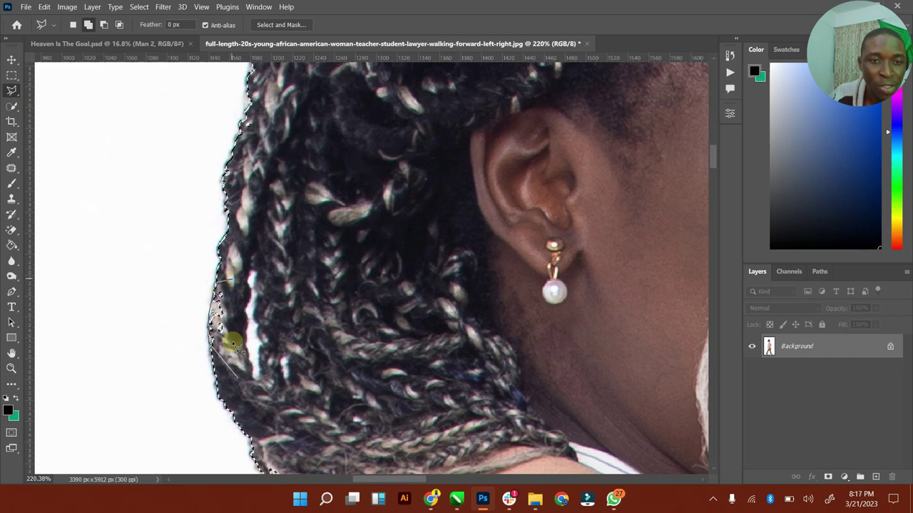
pyautogui.click(103, 24)
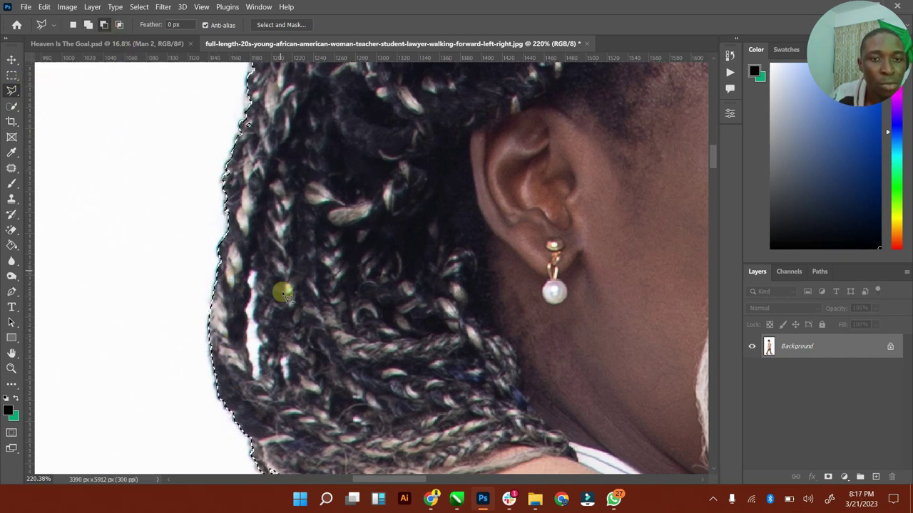
pyautogui.moveTo(246, 285)
pyautogui.mouseDown()
pyautogui.moveTo(253, 379)
pyautogui.moveTo(261, 371)
pyautogui.moveTo(259, 272)
pyautogui.mouseUp()
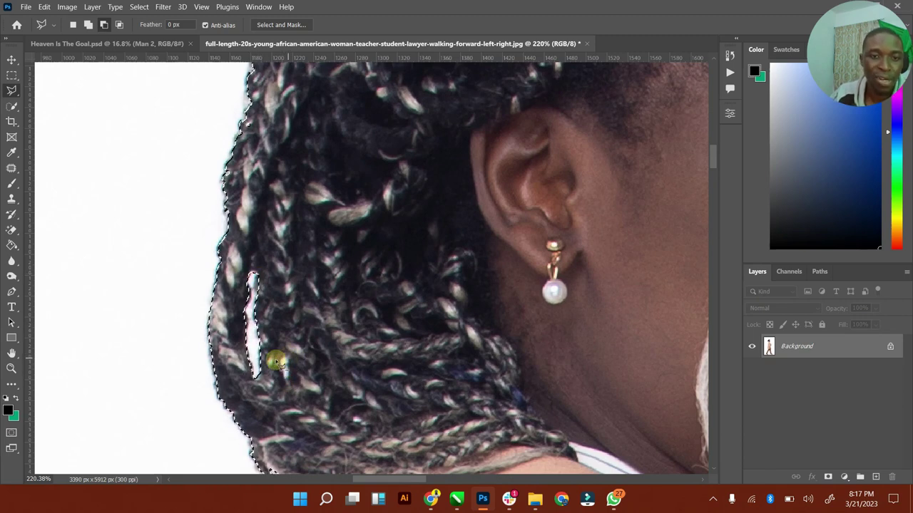
pyautogui.doubleClick(11, 353)
pyautogui.click(12, 368)
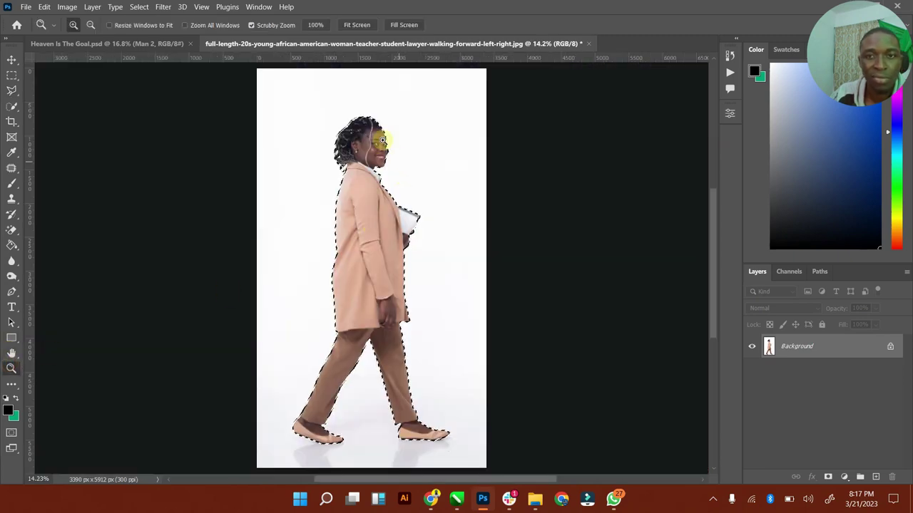
# Step: Zoom in on the woman's face and adjust the selection at the eye's outer corner
pyautogui.moveTo(383, 140); pyautogui.dragTo(495, 134)
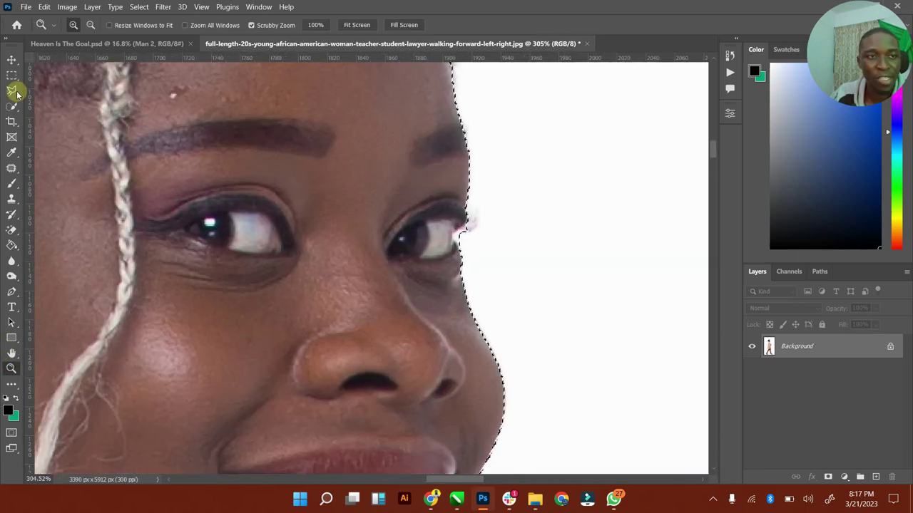
pyautogui.click(12, 91)
pyautogui.click(494, 258)
pyautogui.click(462, 244)
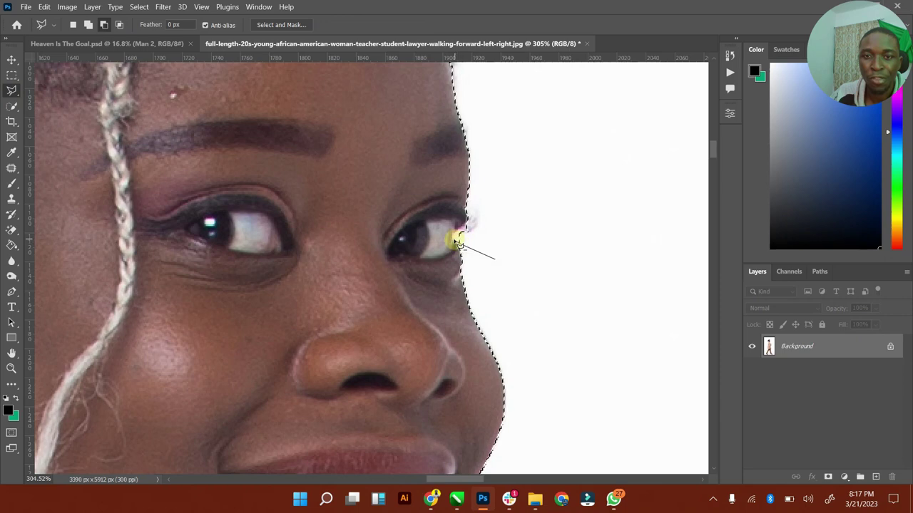
pyautogui.click(468, 219)
pyautogui.doubleClick(501, 234)
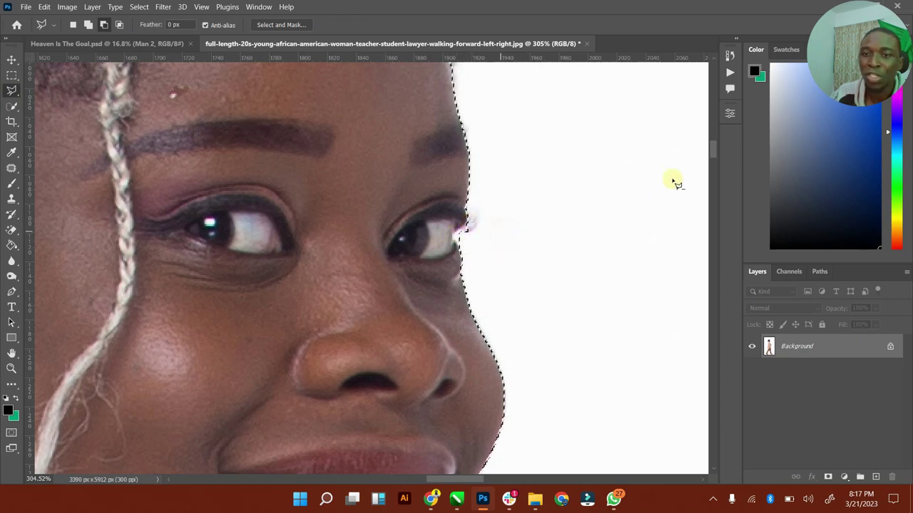
pyautogui.moveTo(709, 151); pyautogui.dragTo(715, 128)
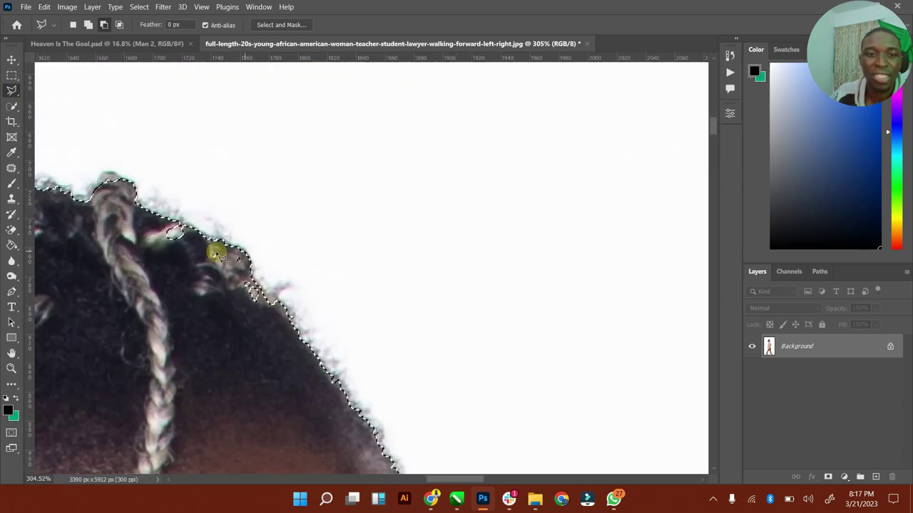
# Step: Add the missing hair areas along her top hair edge to the selection
pyautogui.click(88, 24)
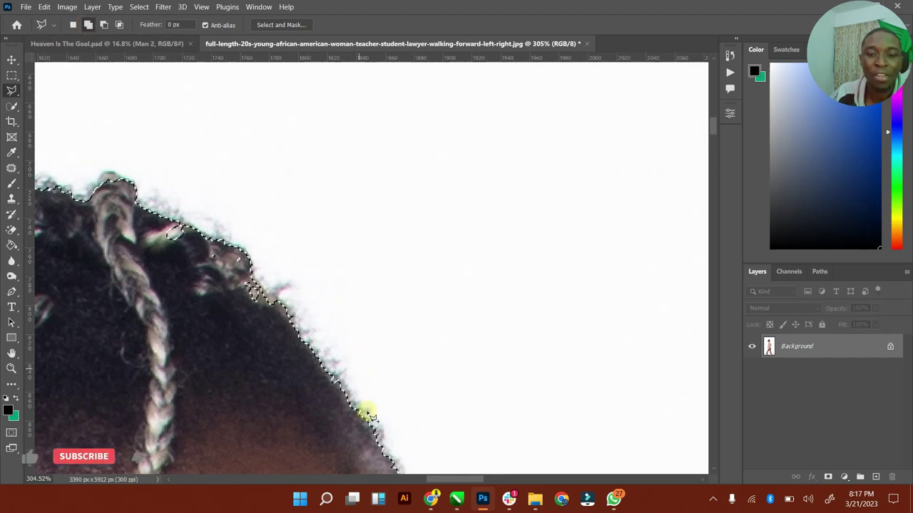
pyautogui.click(247, 260)
pyautogui.doubleClick(149, 379)
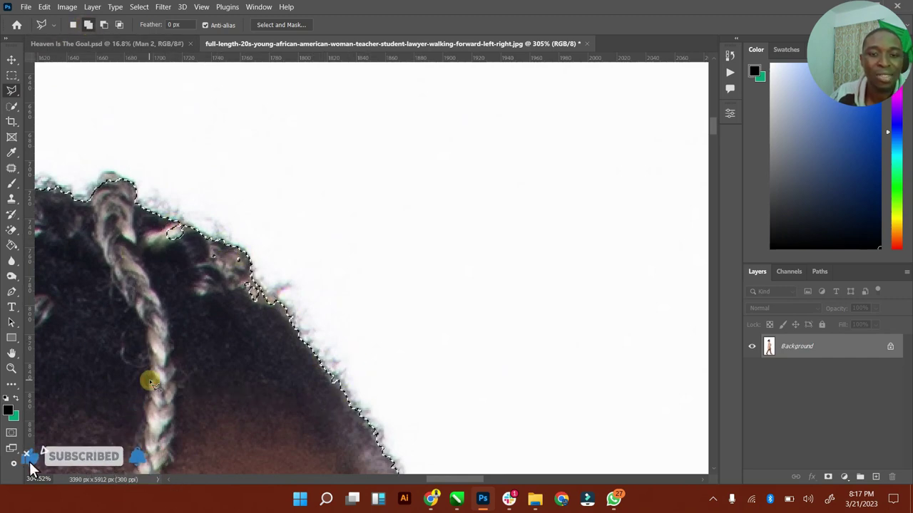
pyautogui.moveTo(432, 480); pyautogui.dragTo(372, 479)
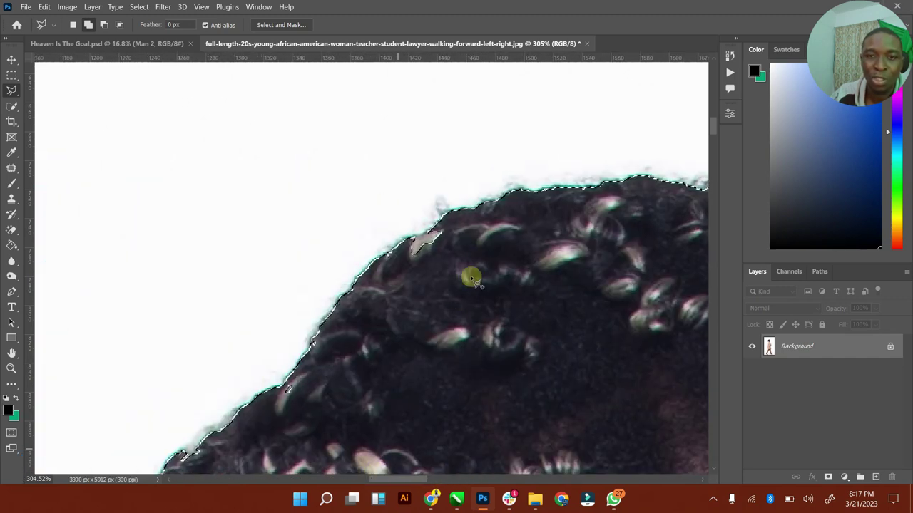
pyautogui.click(386, 251)
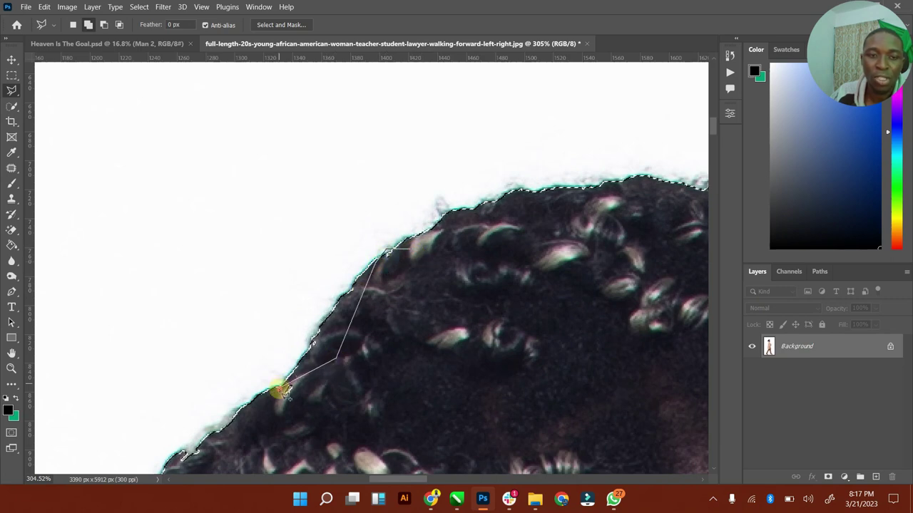
pyautogui.click(283, 390)
pyautogui.doubleClick(534, 381)
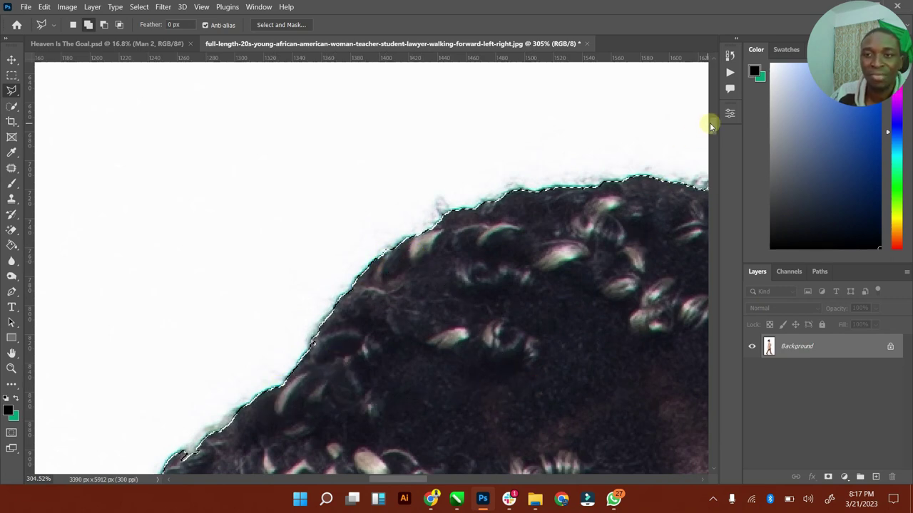
# Step: Trace the selection along the hair's left edge, then fit the photo on screen
pyautogui.moveTo(709, 123); pyautogui.dragTo(712, 158)
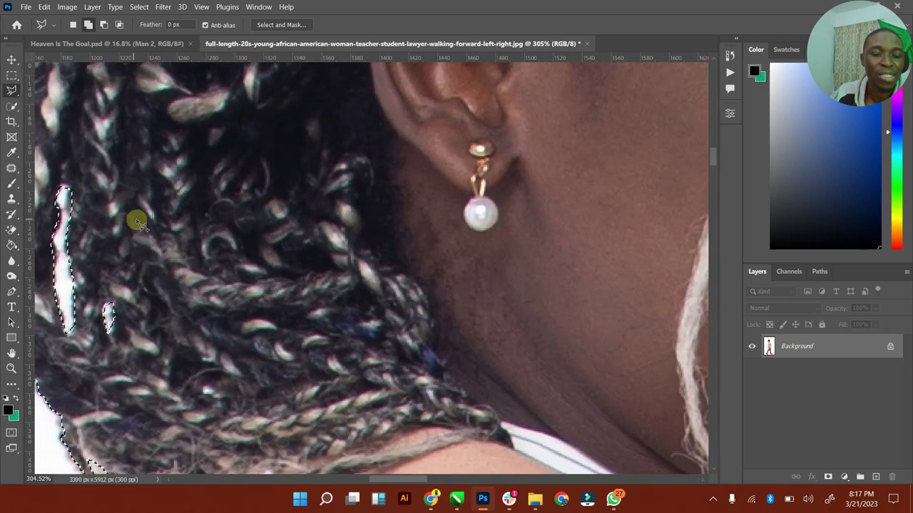
pyautogui.scroll(1, 138, 222)
pyautogui.moveTo(408, 478); pyautogui.dragTo(376, 478)
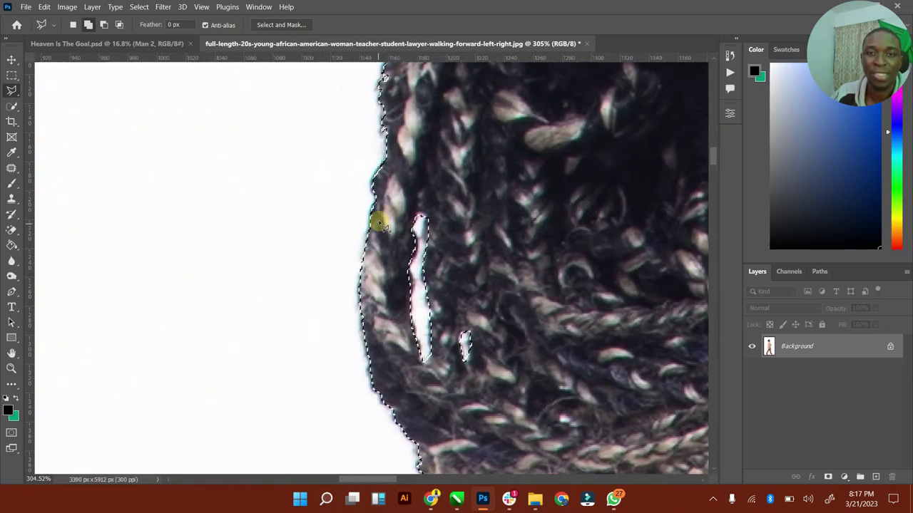
pyautogui.scroll(4, 381, 225)
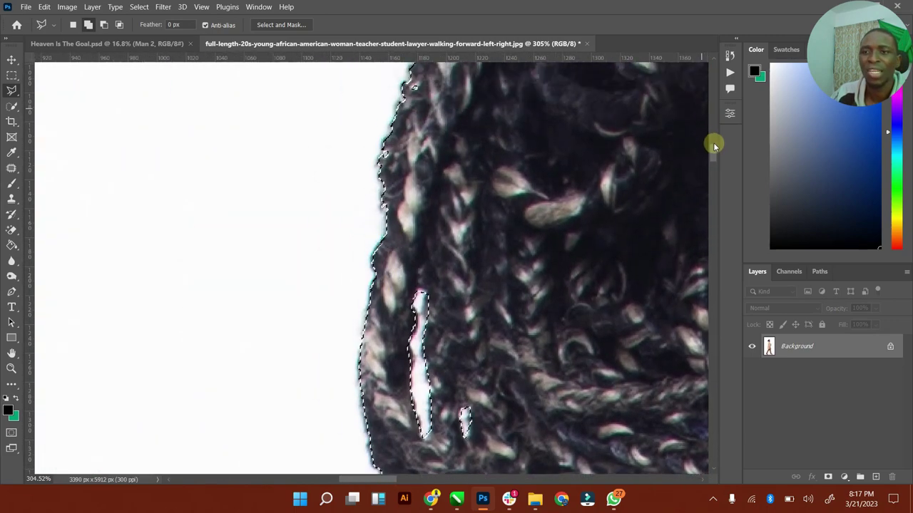
pyautogui.moveTo(713, 147); pyautogui.dragTo(713, 132)
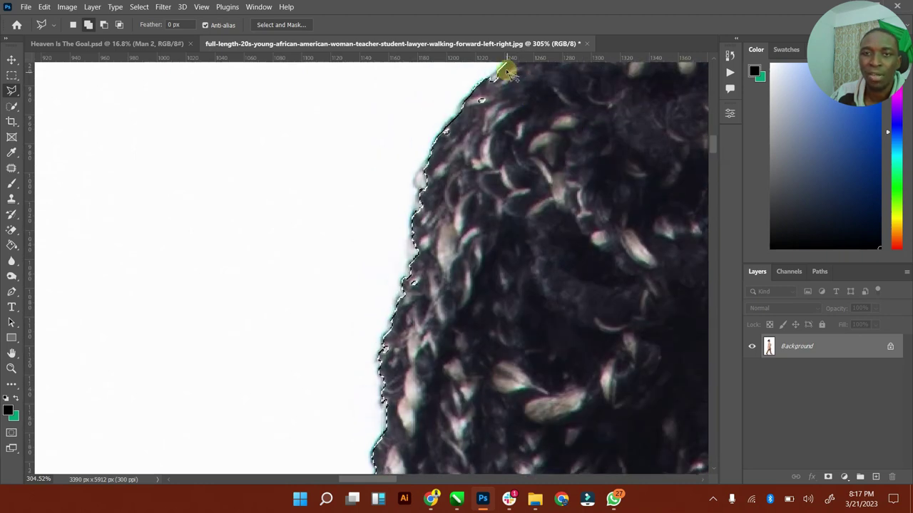
pyautogui.moveTo(497, 73)
pyautogui.mouseDown()
pyautogui.moveTo(443, 133)
pyautogui.moveTo(425, 185)
pyautogui.moveTo(419, 171)
pyautogui.moveTo(405, 310)
pyautogui.moveTo(542, 302)
pyautogui.mouseUp()
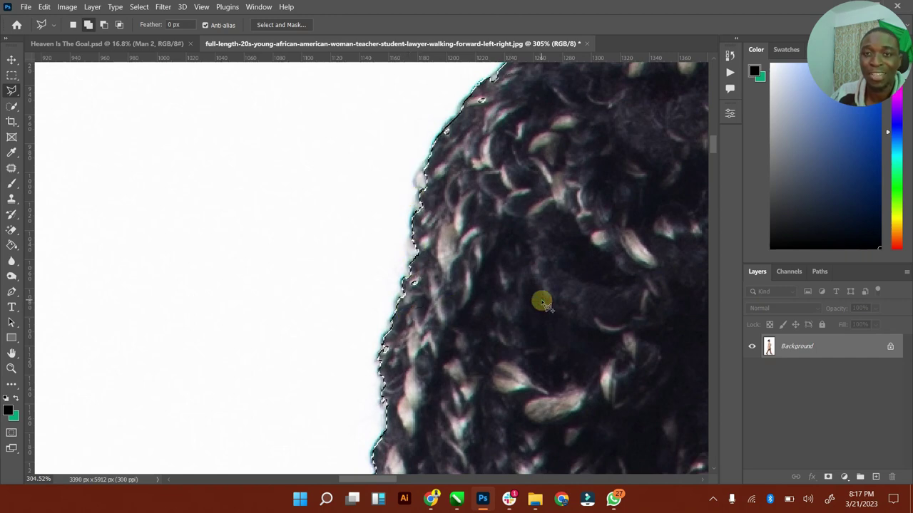
pyautogui.moveTo(710, 139); pyautogui.dragTo(711, 158)
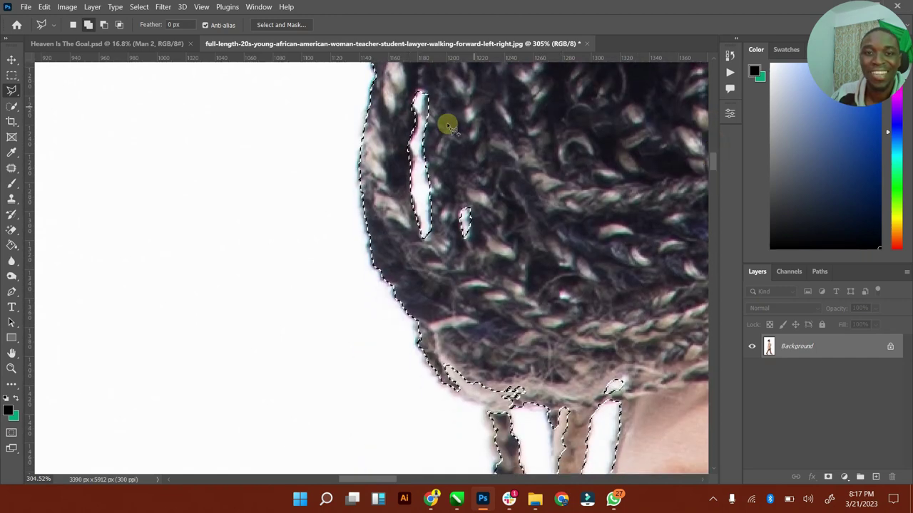
pyautogui.scroll(3, 445, 129)
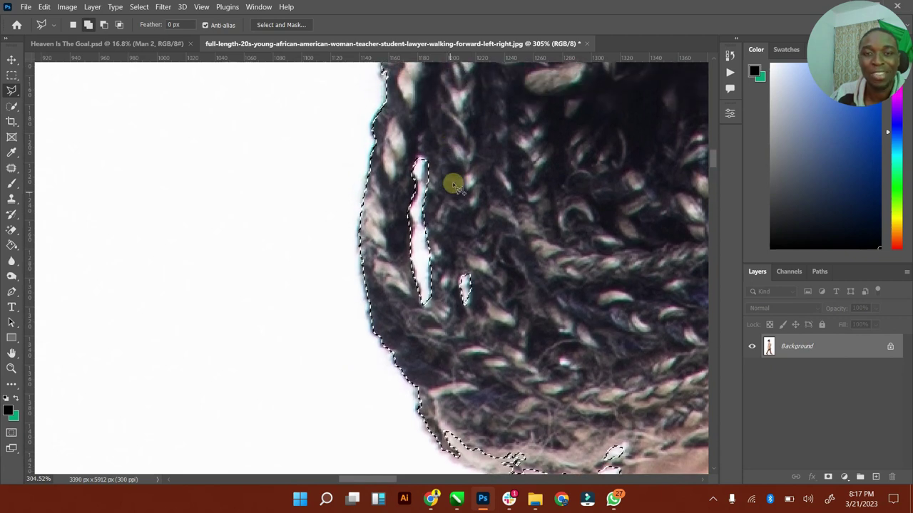
pyautogui.scroll(3, 449, 181)
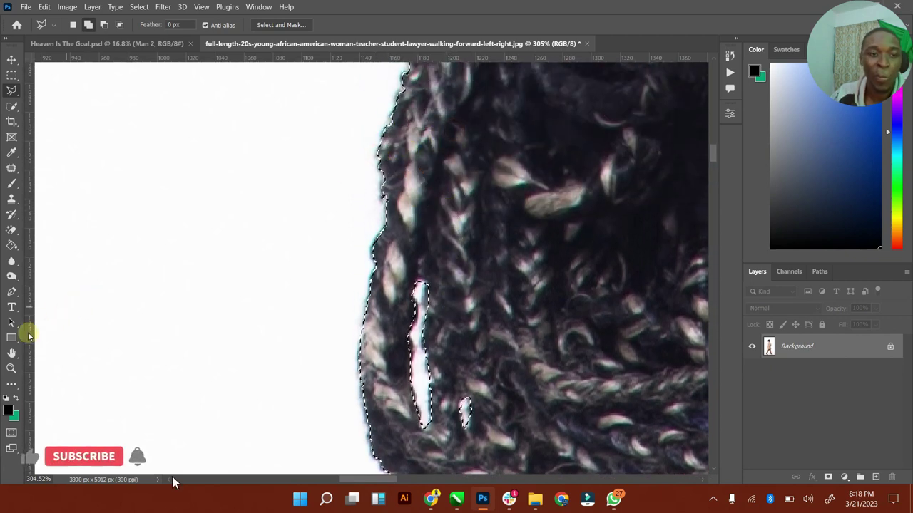
pyautogui.doubleClick(11, 353)
# Step: Zoom in on the hand and subtract the background beside her fingertip from the selection
pyautogui.click(12, 368)
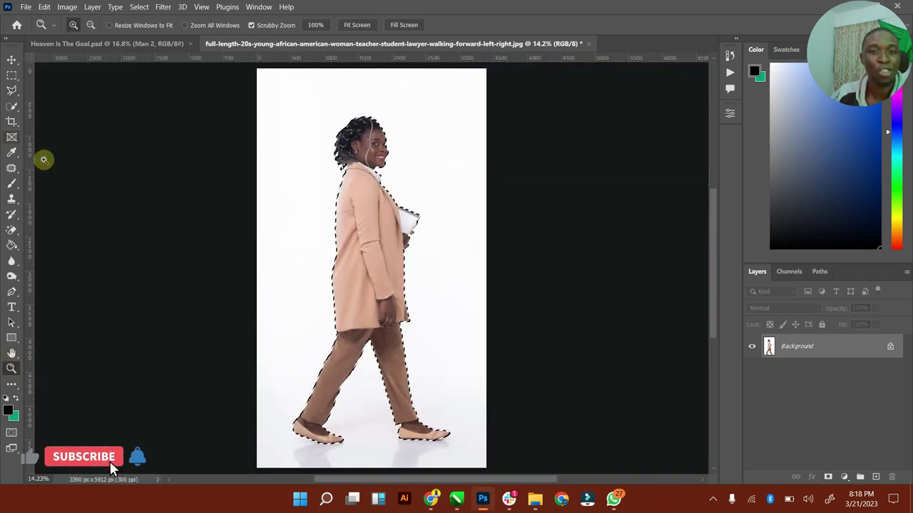
pyautogui.moveTo(439, 229); pyautogui.dragTo(180, 224)
pyautogui.click(12, 90)
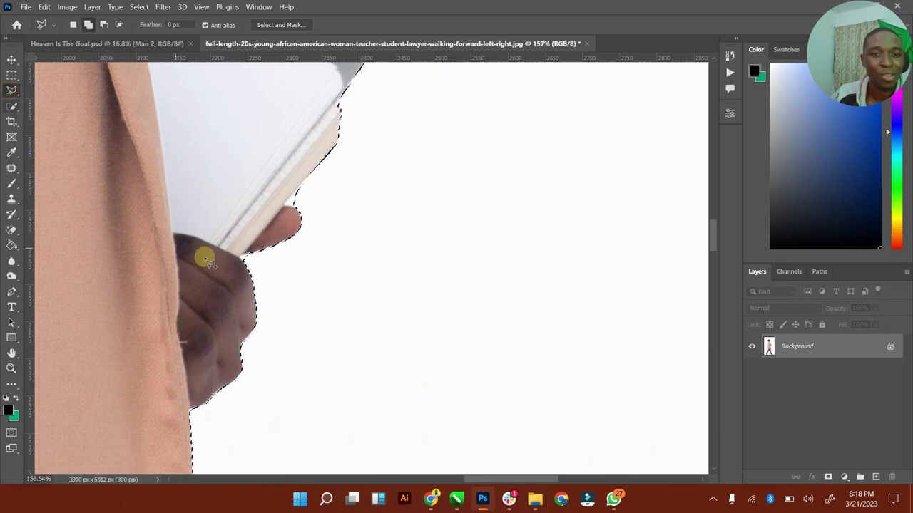
pyautogui.click(104, 25)
pyautogui.click(278, 289)
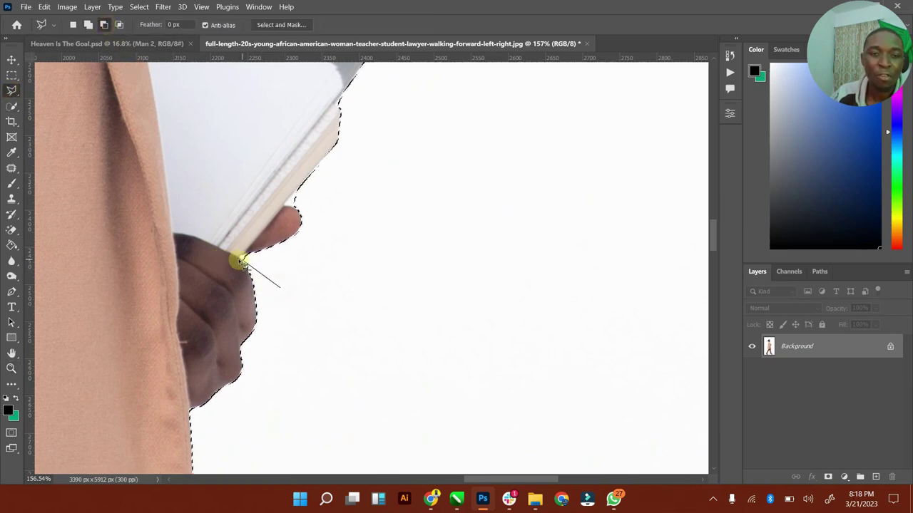
pyautogui.click(241, 257)
pyautogui.doubleClick(304, 270)
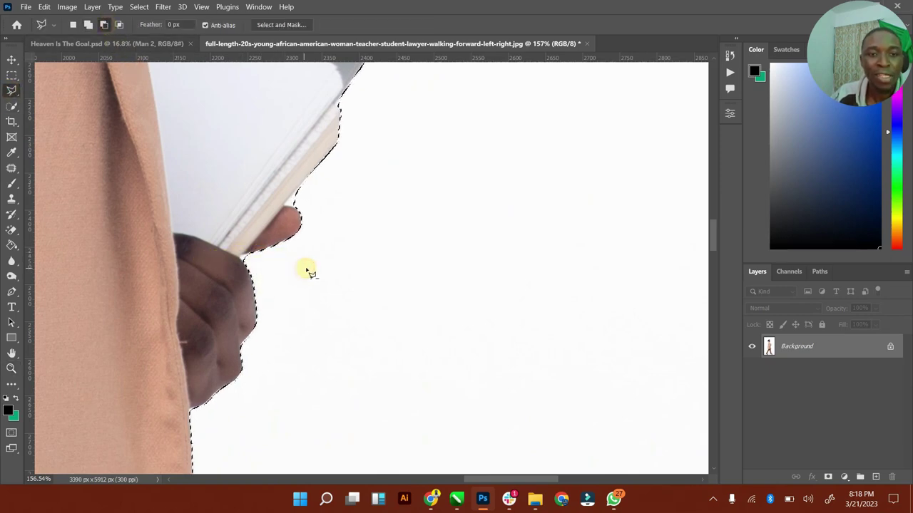
# Step: Trim the background along the tablet edge from the selection and fit the photo
pyautogui.click(326, 207)
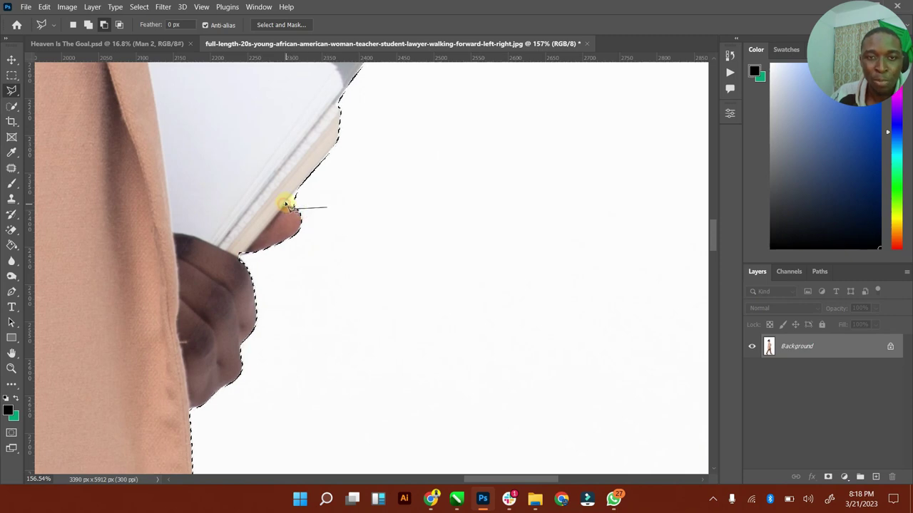
pyautogui.click(287, 206)
pyautogui.doubleClick(351, 173)
pyautogui.scroll(2, 357, 142)
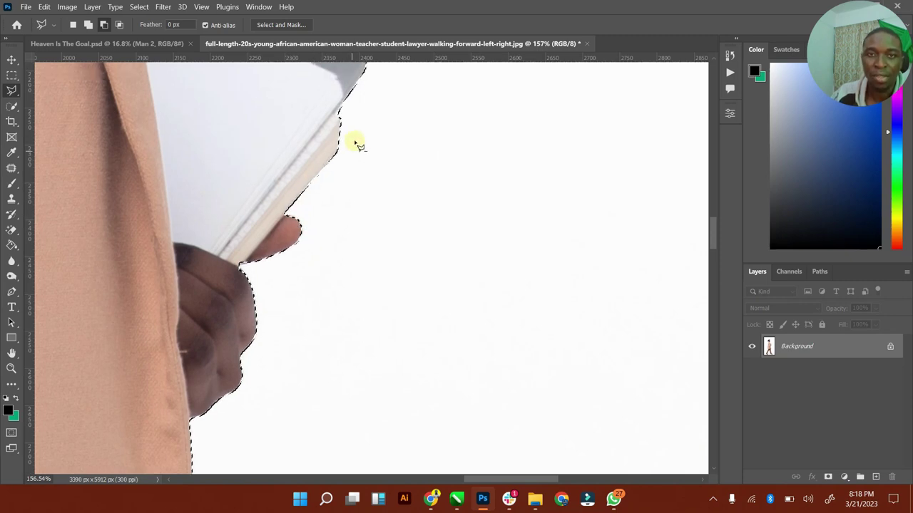
pyautogui.doubleClick(11, 355)
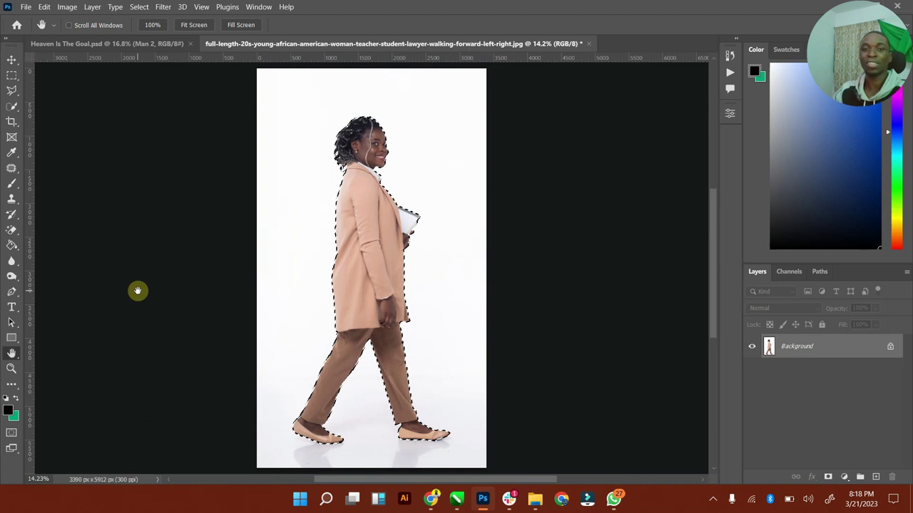
# Step: Refine the selection in Select and Mask and output it as a new layer with layer mask
pyautogui.click(12, 89)
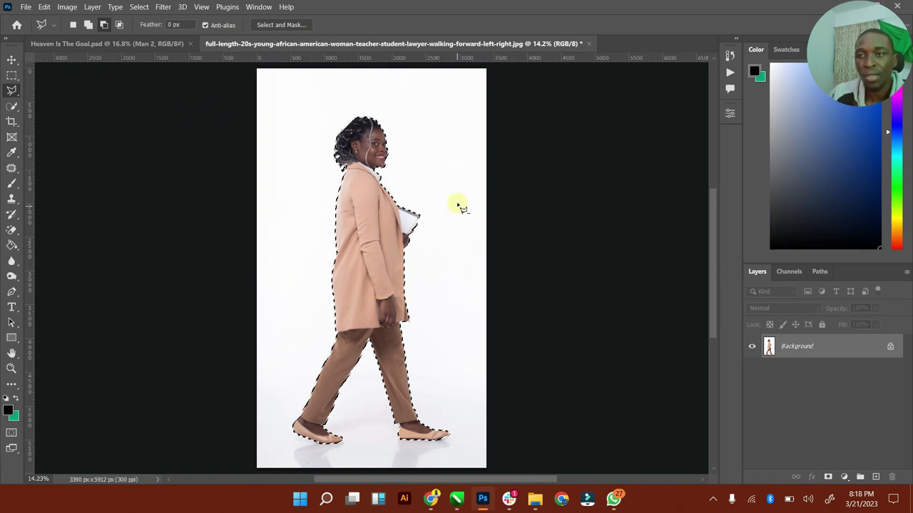
pyautogui.click(285, 25)
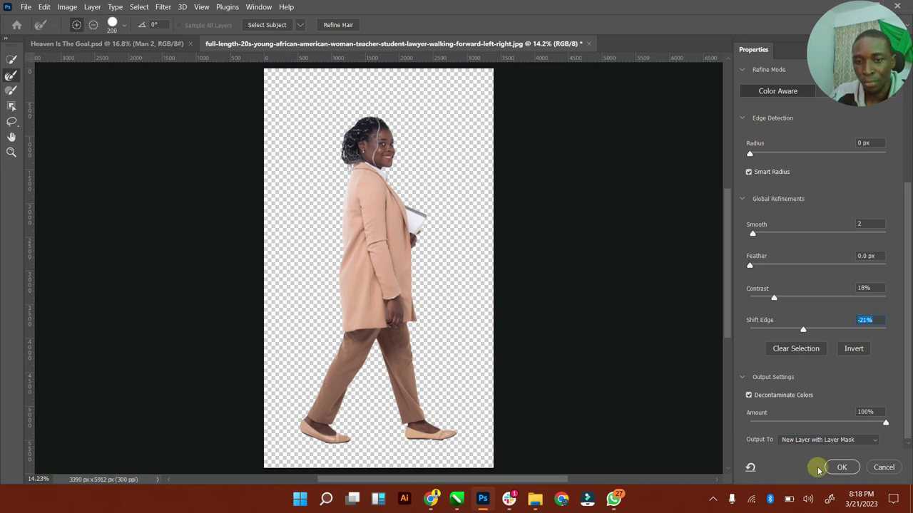
pyautogui.click(842, 467)
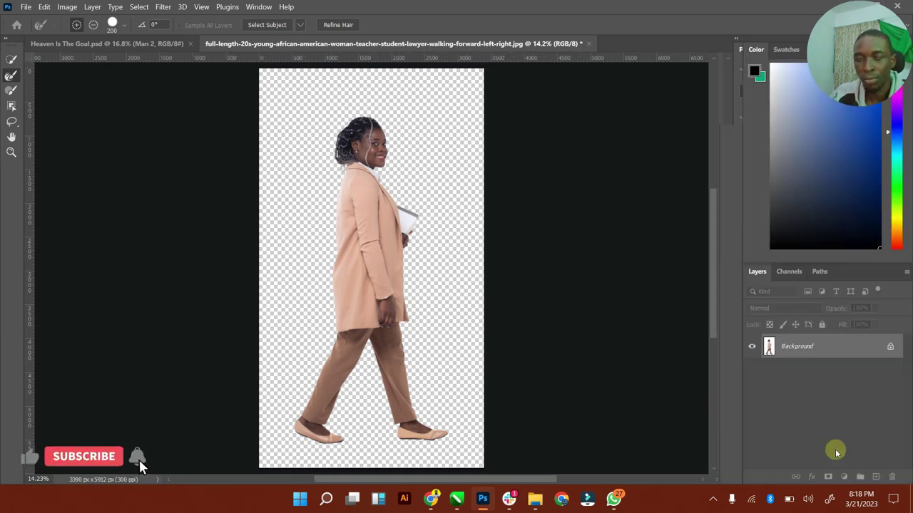
# Step: Apply the layer mask to Background copy and show the original Background layer
pyautogui.rightClick(790, 347)
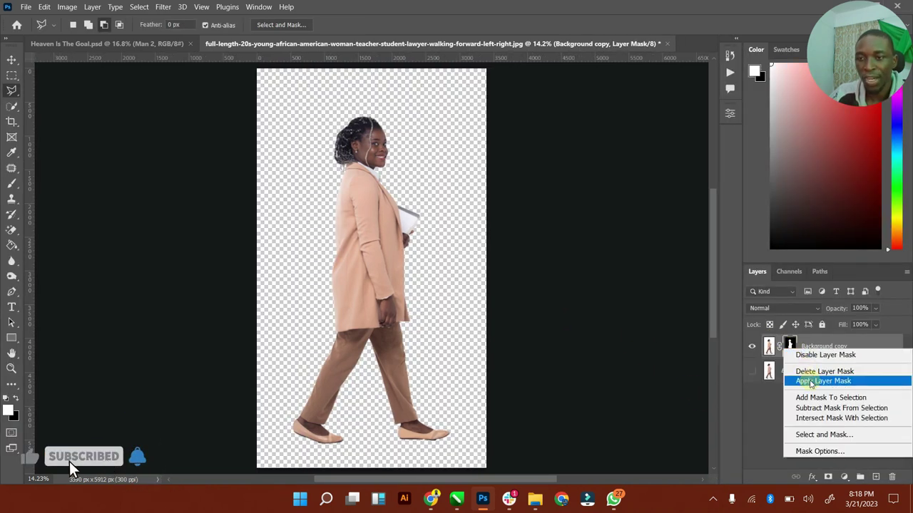
pyautogui.click(805, 380)
pyautogui.click(12, 59)
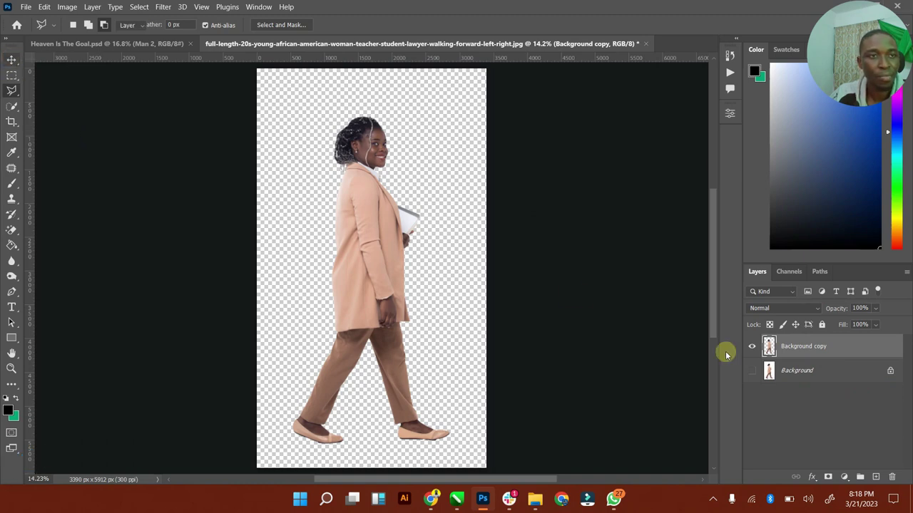
pyautogui.press('v')
pyautogui.click(750, 371)
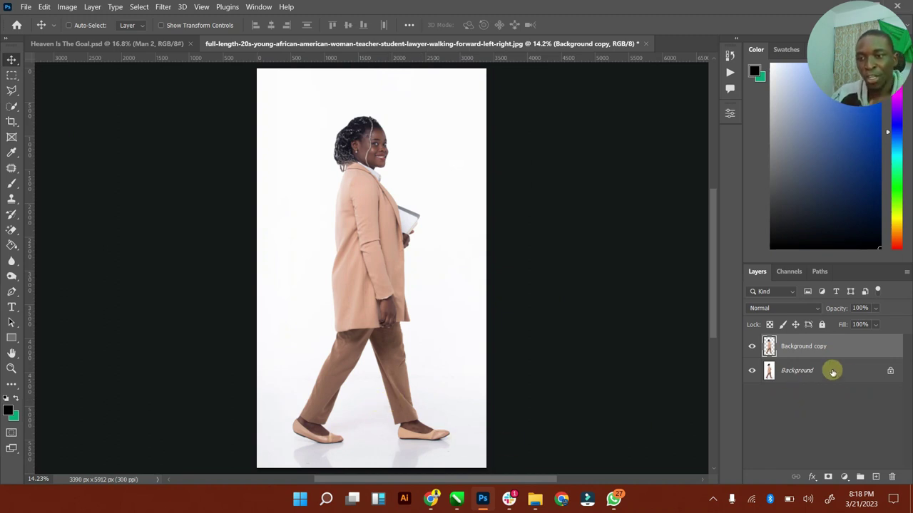
# Step: Unlock the Background into Layer 0 and link it with Background copy
pyautogui.click(890, 372)
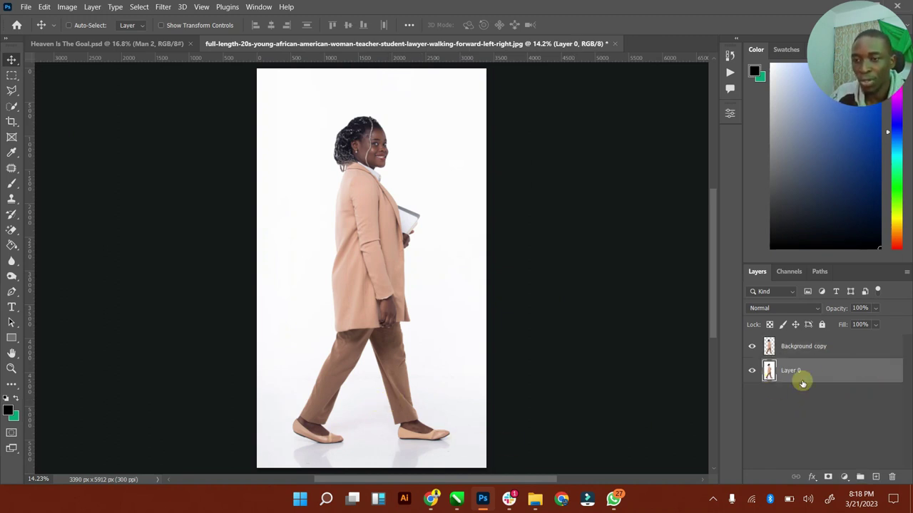
pyautogui.click(751, 370)
pyautogui.click(751, 370)
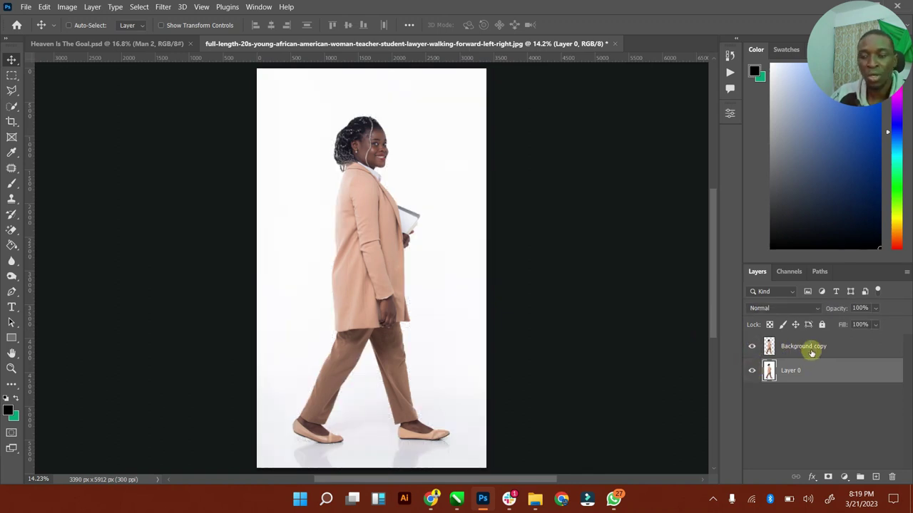
pyautogui.keyDown('shift'); pyautogui.click(812, 348); pyautogui.keyUp('shift')
pyautogui.rightClick(812, 350)
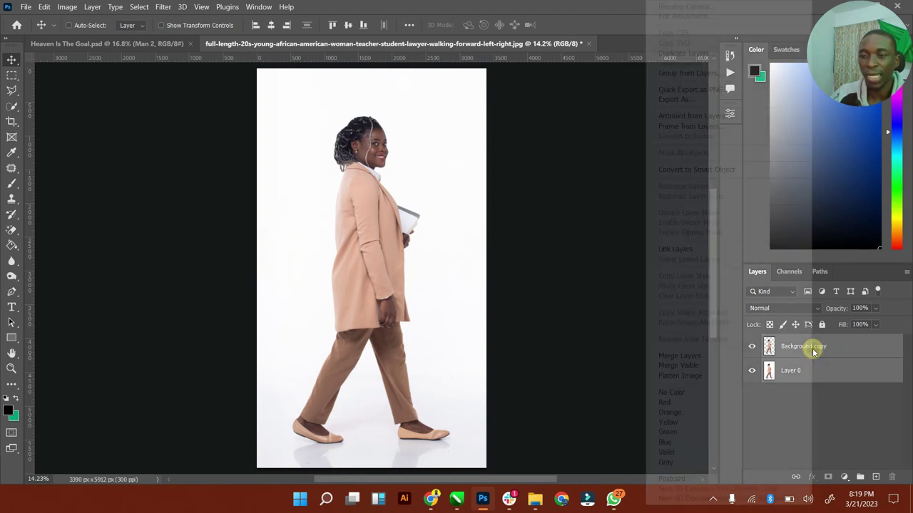
pyautogui.click(686, 256)
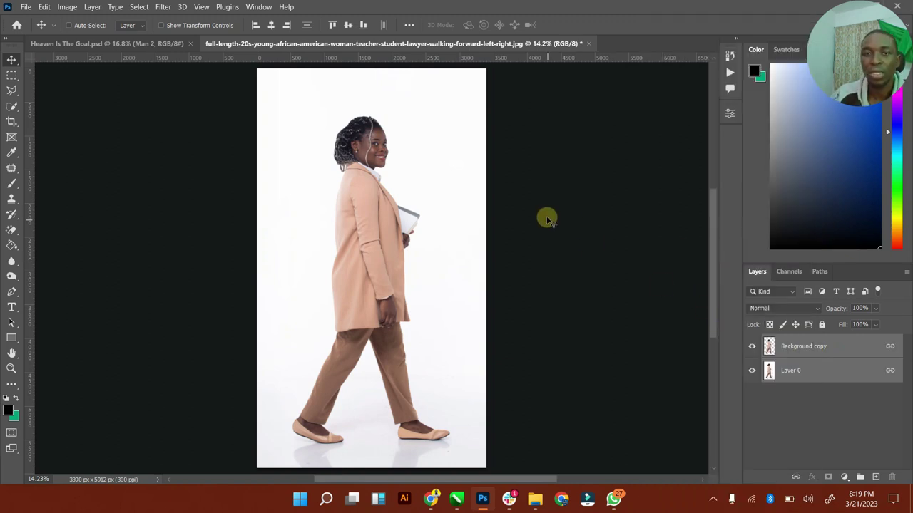
# Step: Bring the linked woman layers into Heaven Is The Goal, scale them, and position them at left
pyautogui.moveTo(415, 147); pyautogui.dragTo(356, 169)
pyautogui.click(206, 26)
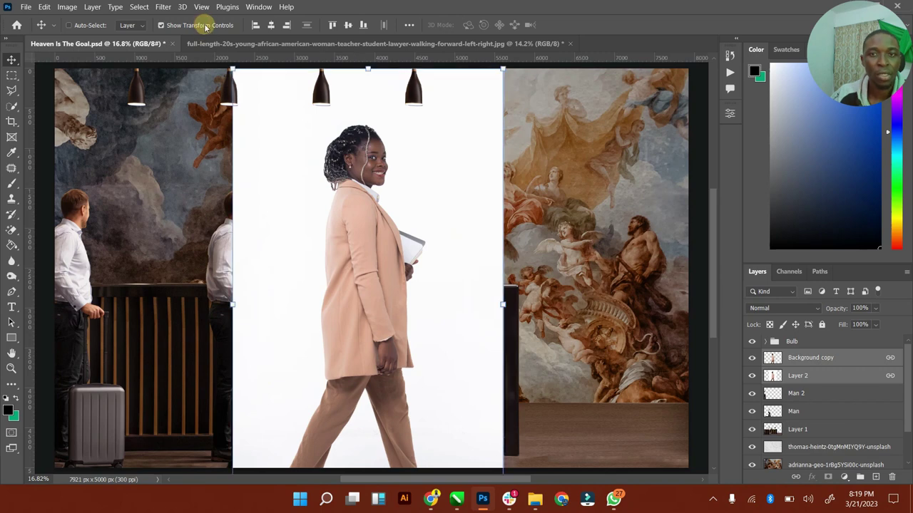
pyautogui.moveTo(501, 67); pyautogui.dragTo(453, 153)
pyautogui.moveTo(389, 235); pyautogui.dragTo(185, 257)
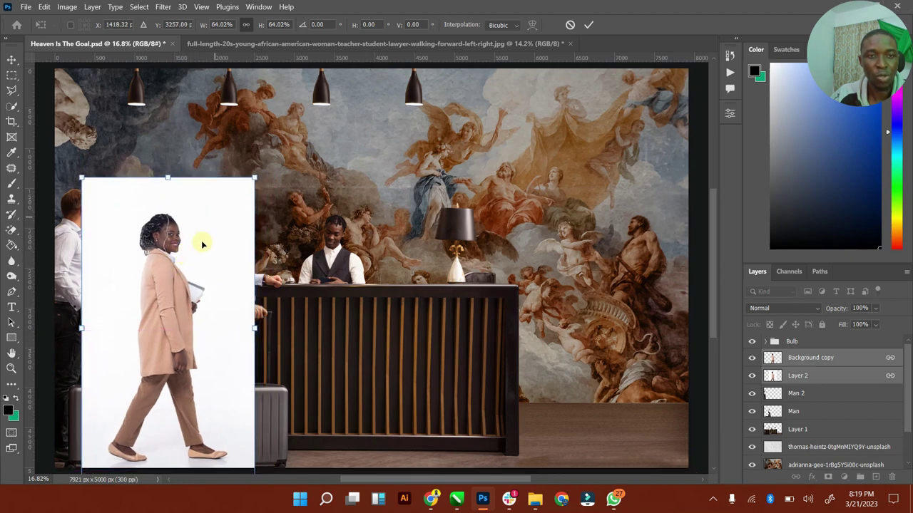
pyautogui.click(586, 26)
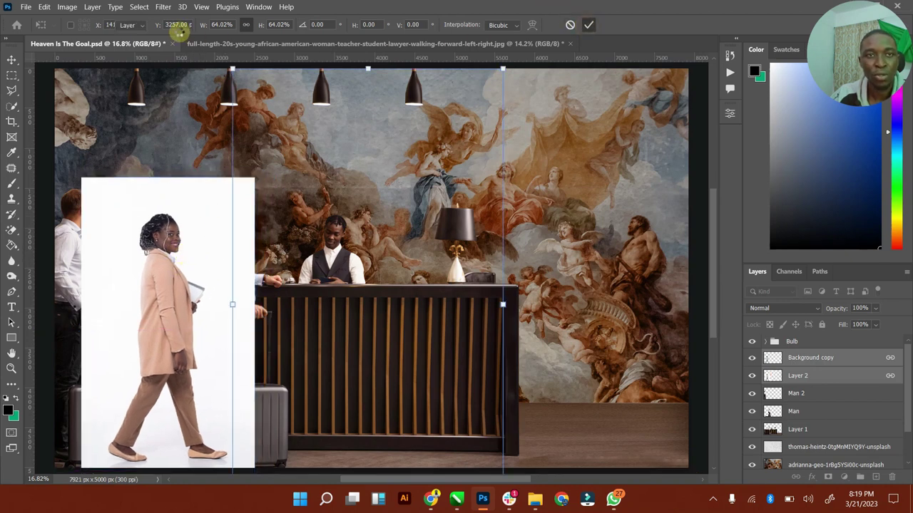
pyautogui.press('Return')
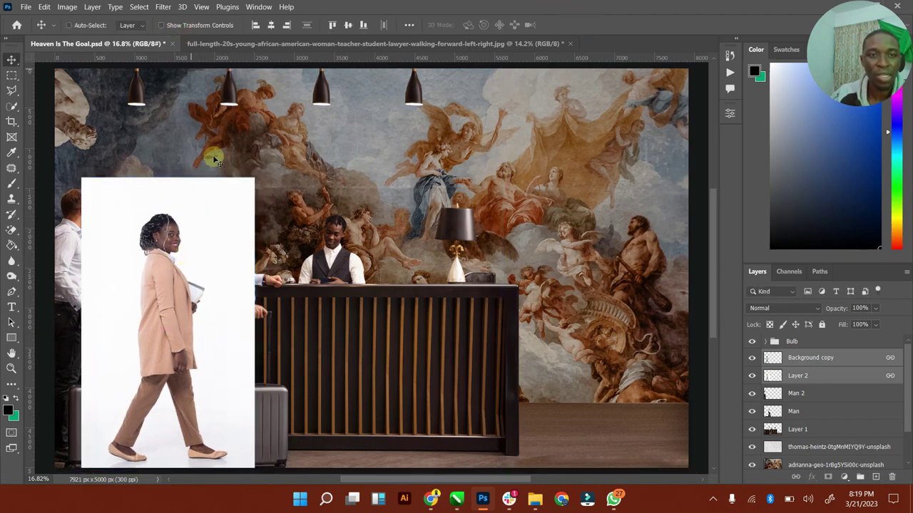
pyautogui.moveTo(177, 208); pyautogui.dragTo(169, 188)
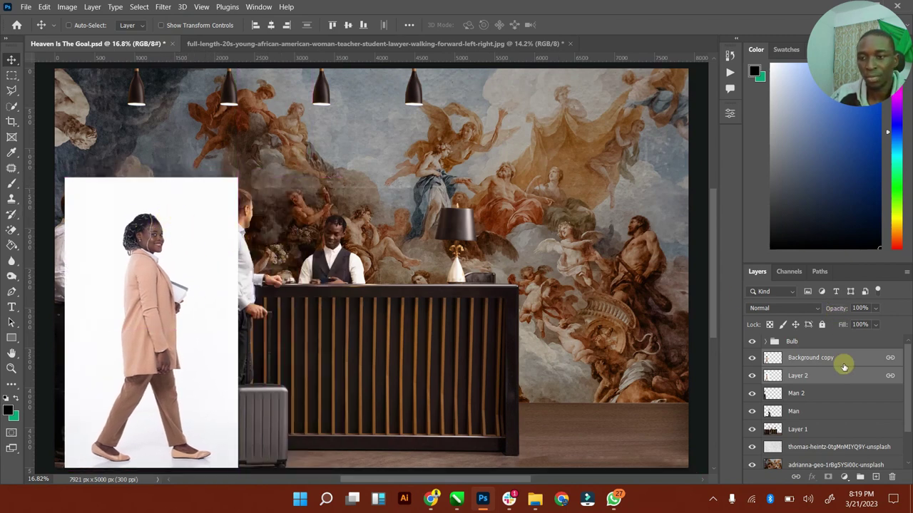
# Step: Restack the woman's layers between Man 2 and Man in the Layers panel
pyautogui.moveTo(827, 373); pyautogui.dragTo(752, 402)
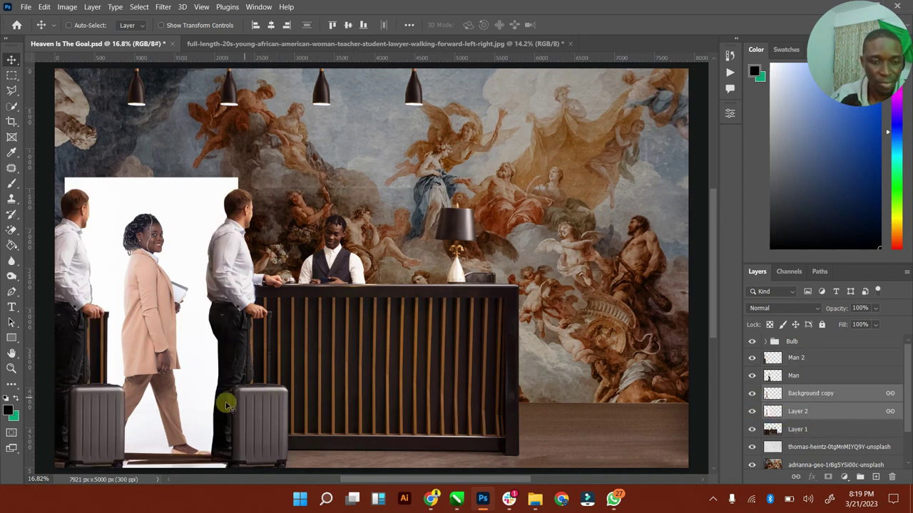
pyautogui.moveTo(189, 407); pyautogui.dragTo(189, 404)
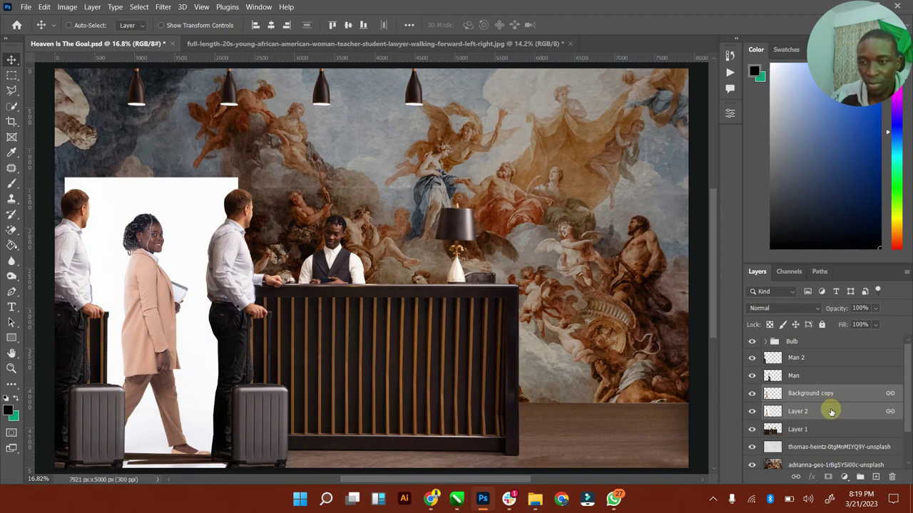
pyautogui.moveTo(824, 399); pyautogui.dragTo(813, 369)
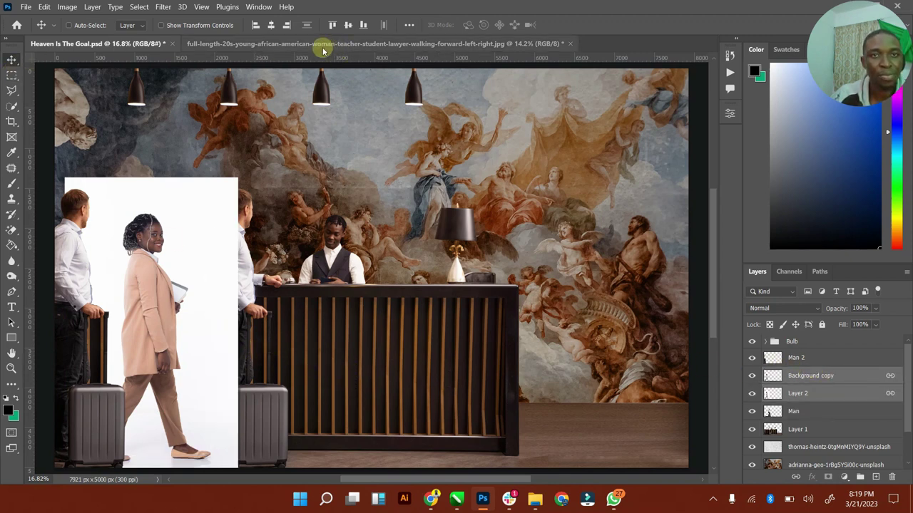
# Step: Set Layer 2's blend mode to Multiply so the white backdrop disappears
pyautogui.click(823, 378)
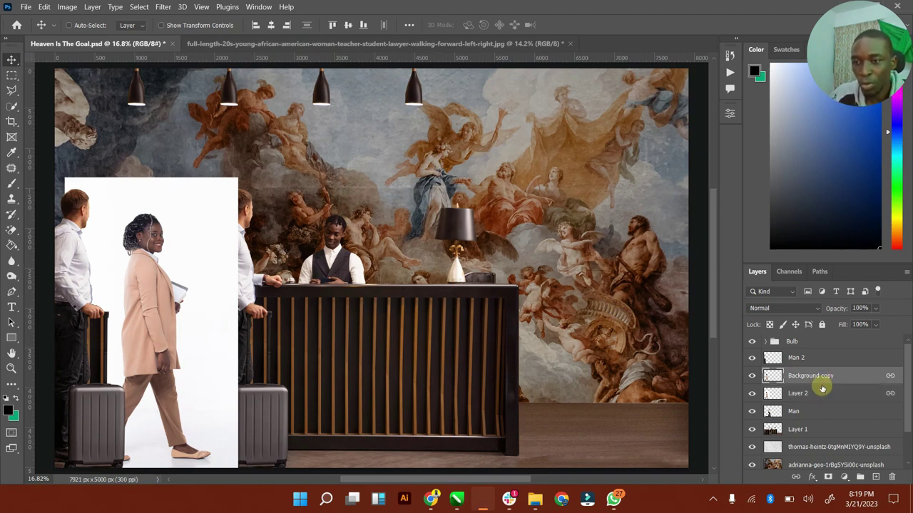
pyautogui.click(777, 393)
pyautogui.click(751, 394)
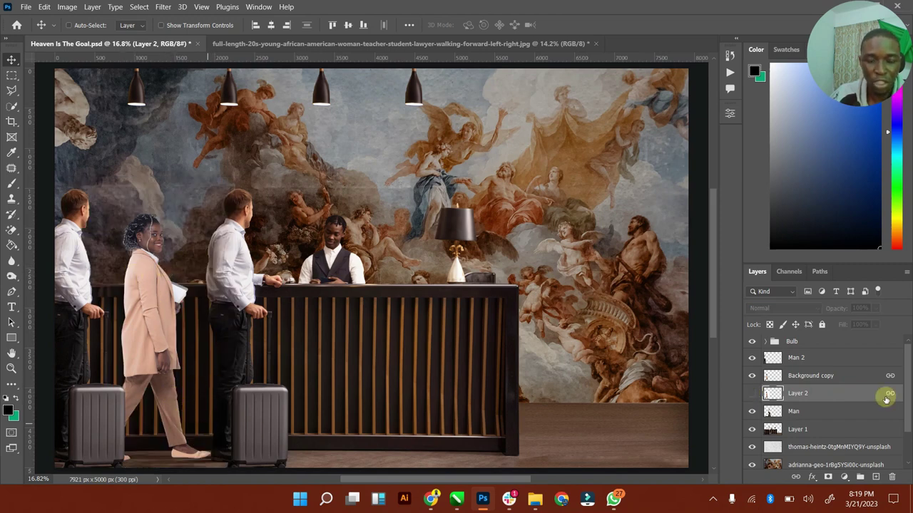
pyautogui.click(751, 393)
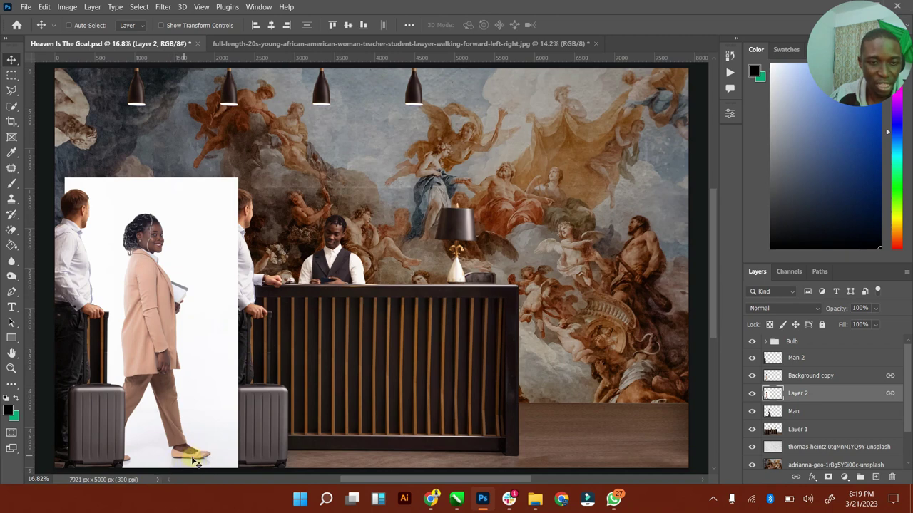
pyautogui.scroll(-1, 519, 370)
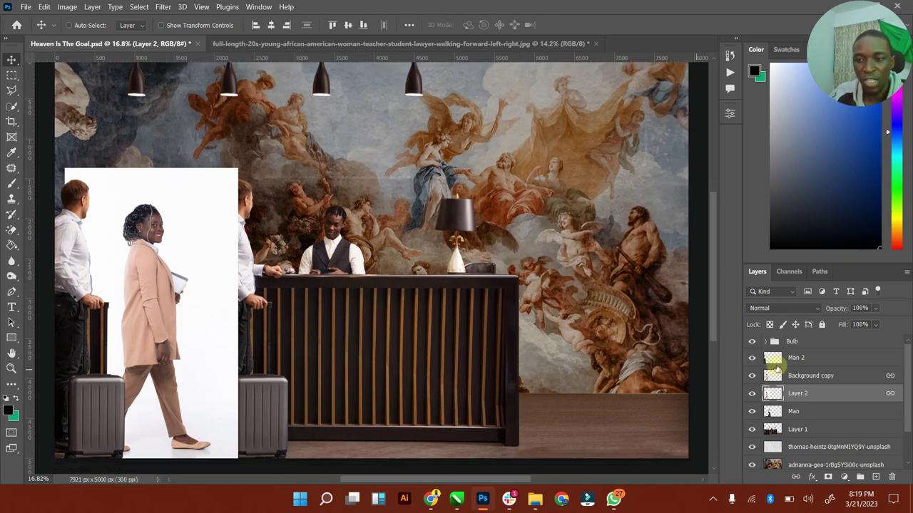
pyautogui.click(791, 310)
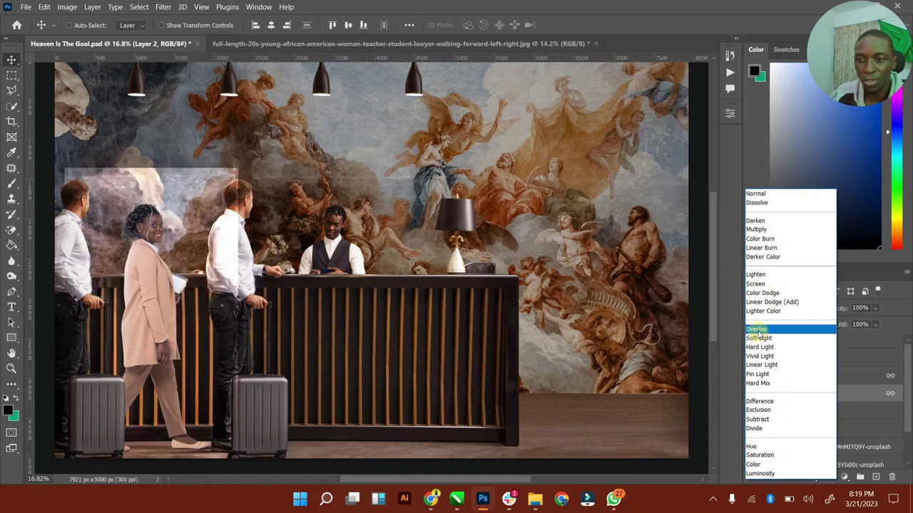
pyautogui.click(757, 230)
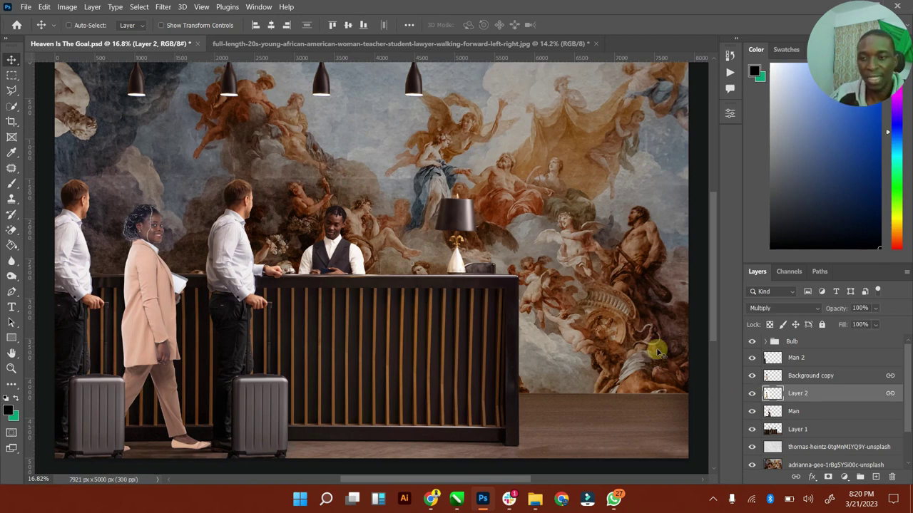
pyautogui.click(810, 378)
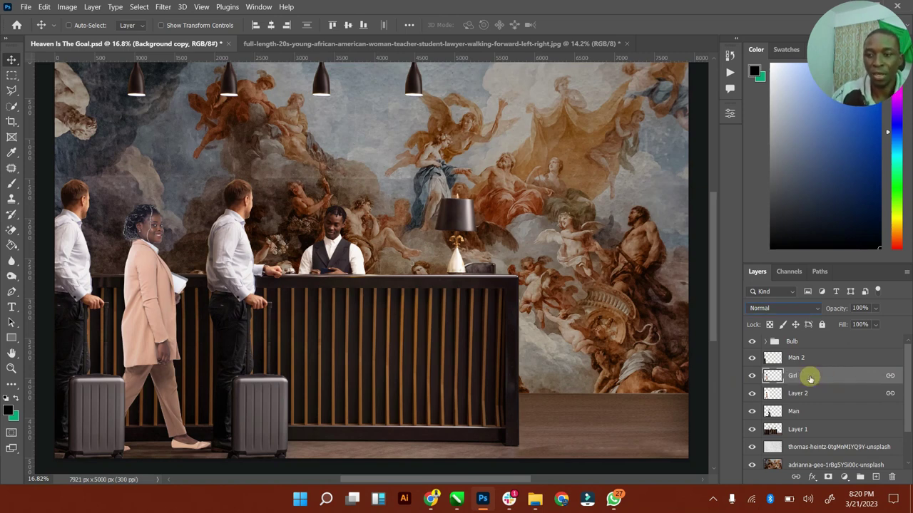
# Step: Rename the cut-out layer to Woman and zoom out to view the whole composition
pyautogui.press('Return')
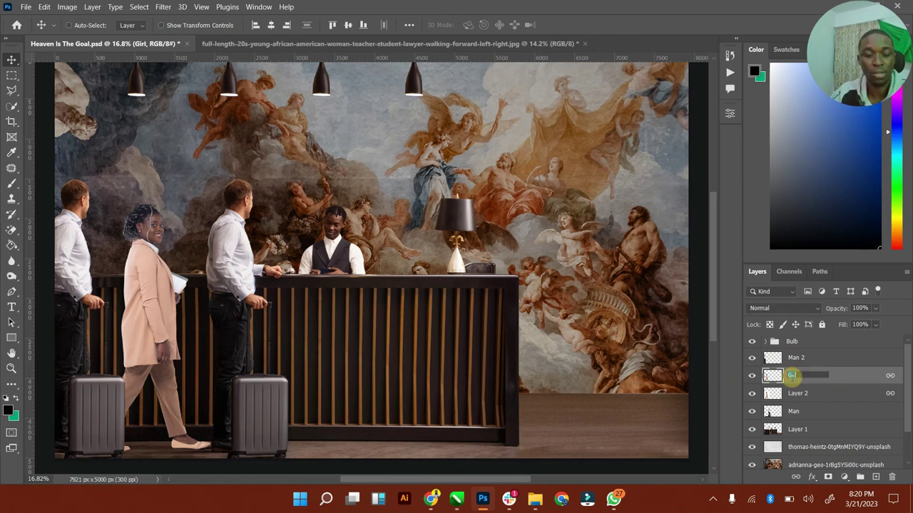
pyautogui.press('Return')
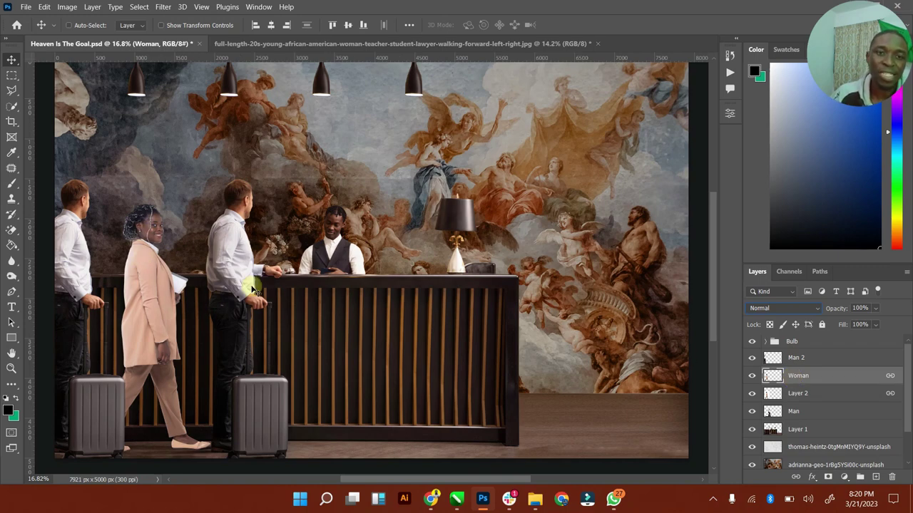
pyautogui.click(12, 368)
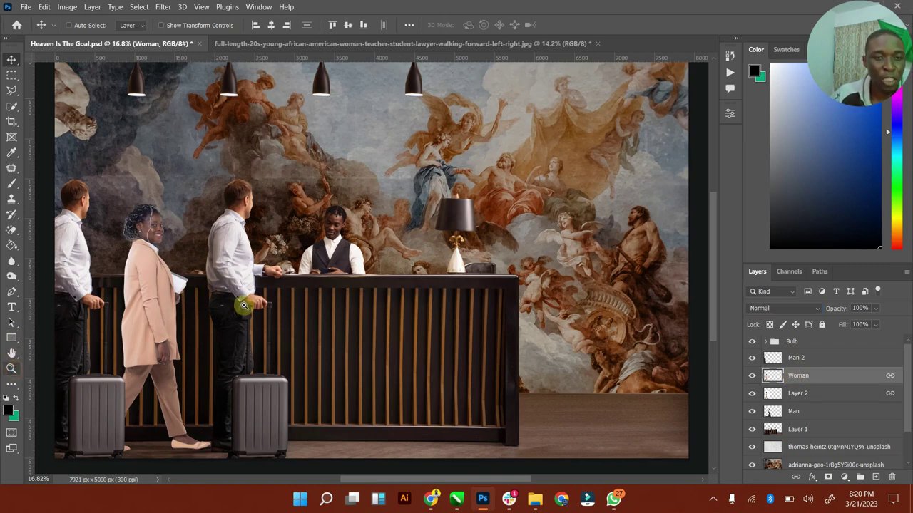
pyautogui.moveTo(245, 306)
pyautogui.mouseDown()
pyautogui.moveTo(226, 305)
pyautogui.moveTo(236, 297)
pyautogui.mouseUp()
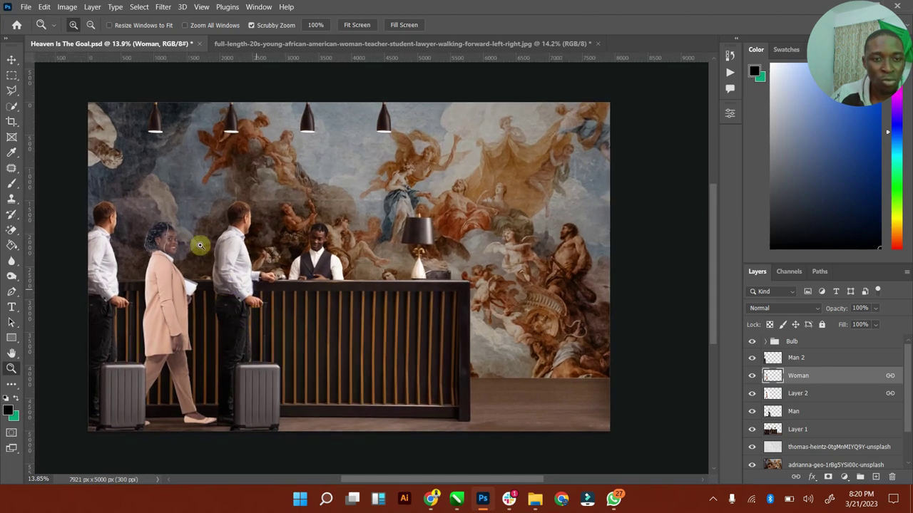
pyautogui.click(11, 57)
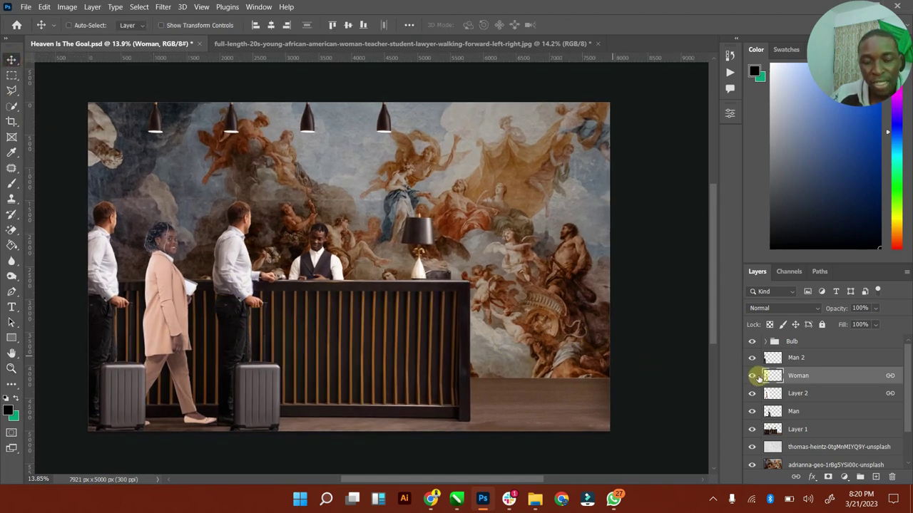
# Step: Browse the File menu, reselect the Woman layer, and bring up the Edit menu
pyautogui.click(30, 7)
pyautogui.moveTo(46, 7)
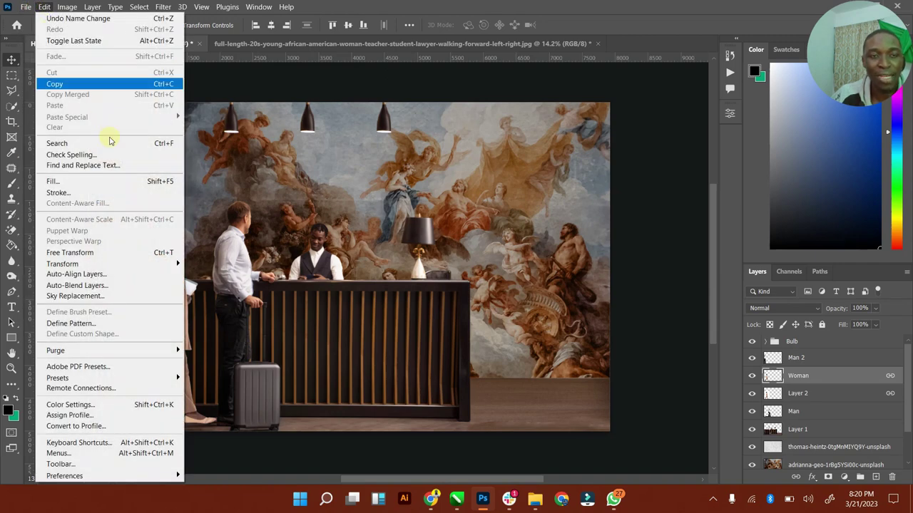
pyautogui.click(844, 378)
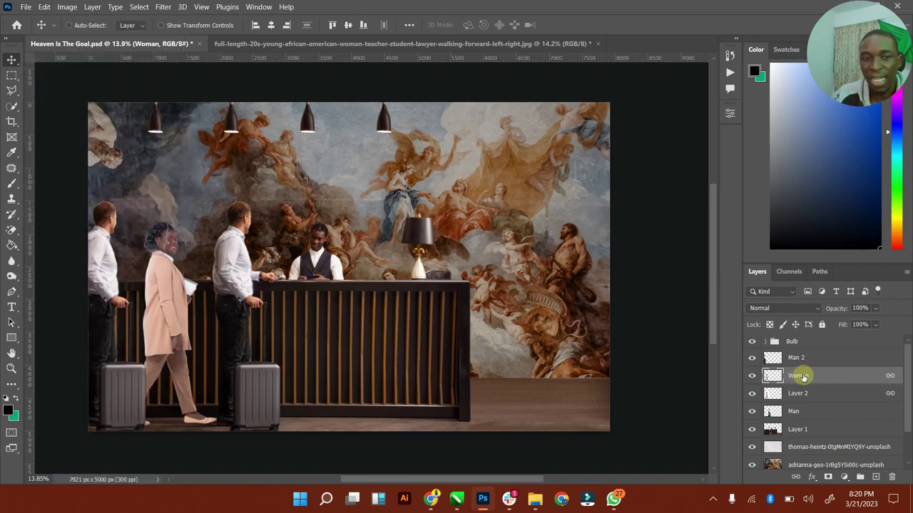
pyautogui.click(44, 7)
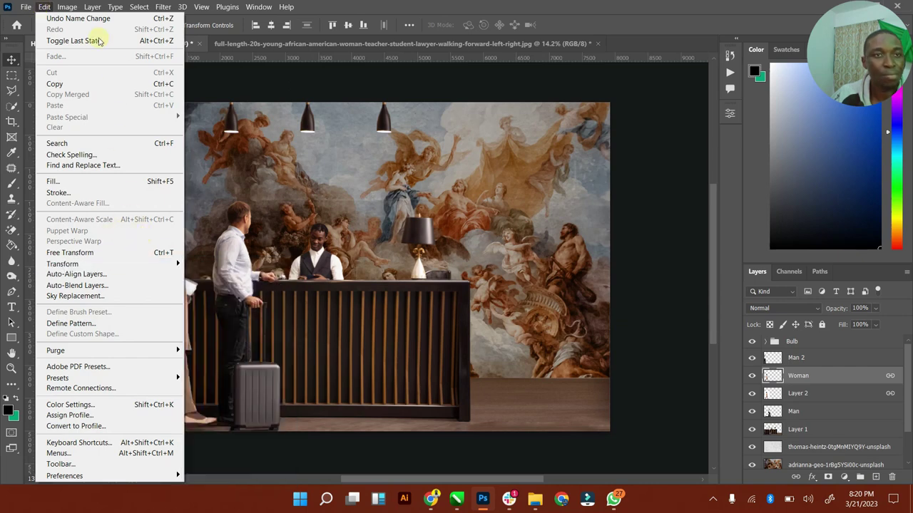
# Step: Open Match Color for the Woman layer, using Heaven Is The Goal.psd, Layer 1 as the source
pyautogui.moveTo(74, 11)
pyautogui.moveTo(118, 35)
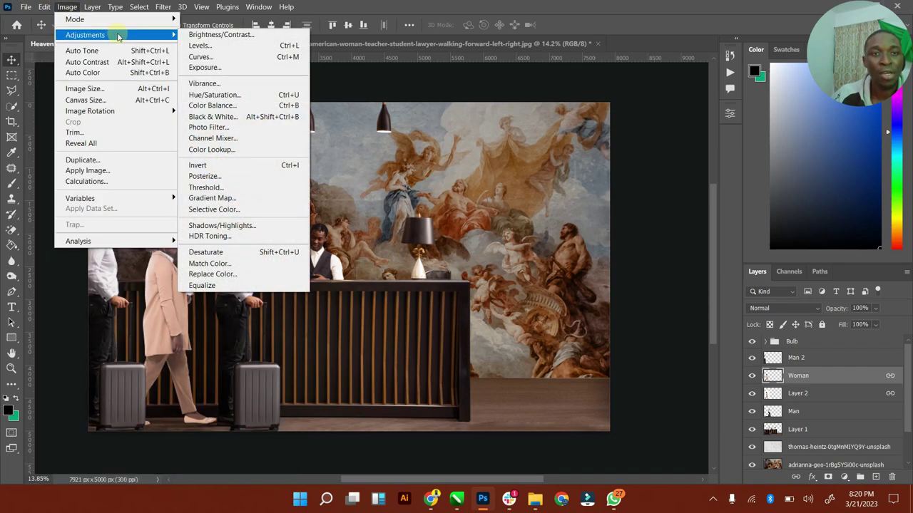
pyautogui.click(209, 264)
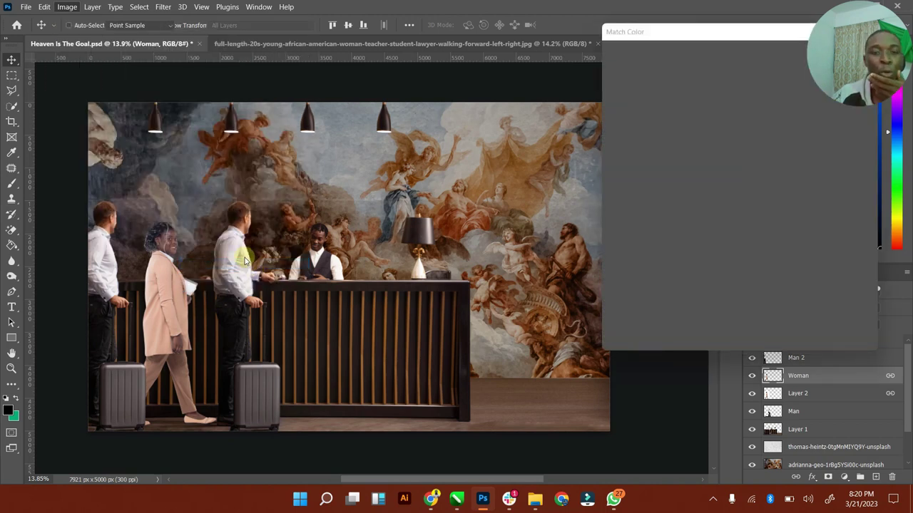
pyautogui.moveTo(576, 33); pyautogui.dragTo(536, 28)
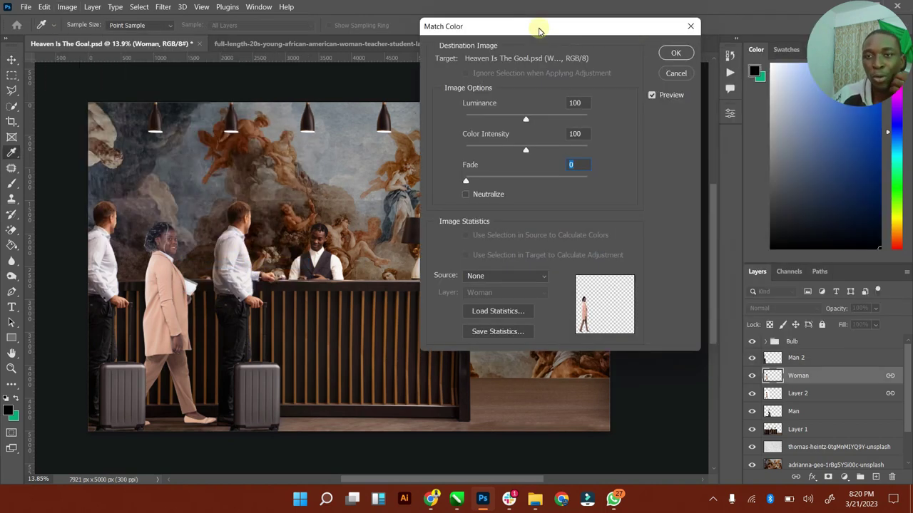
pyautogui.click(497, 276)
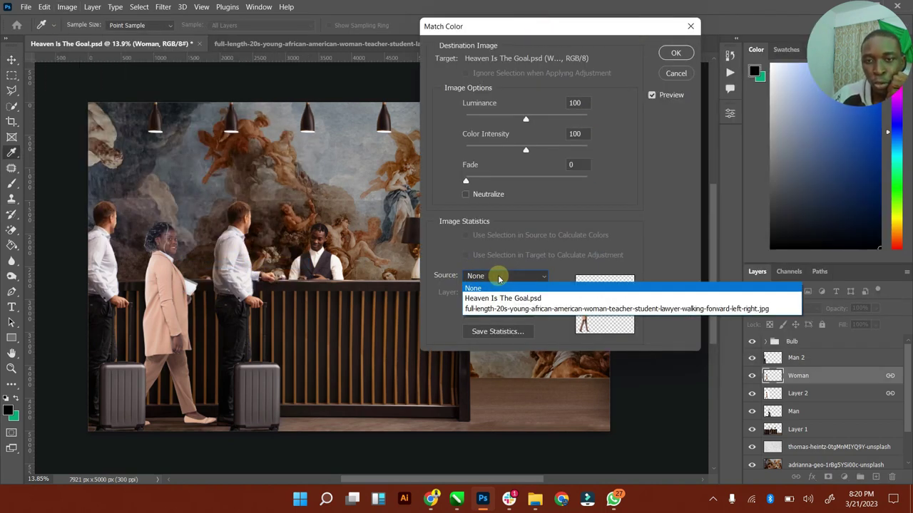
pyautogui.click(505, 298)
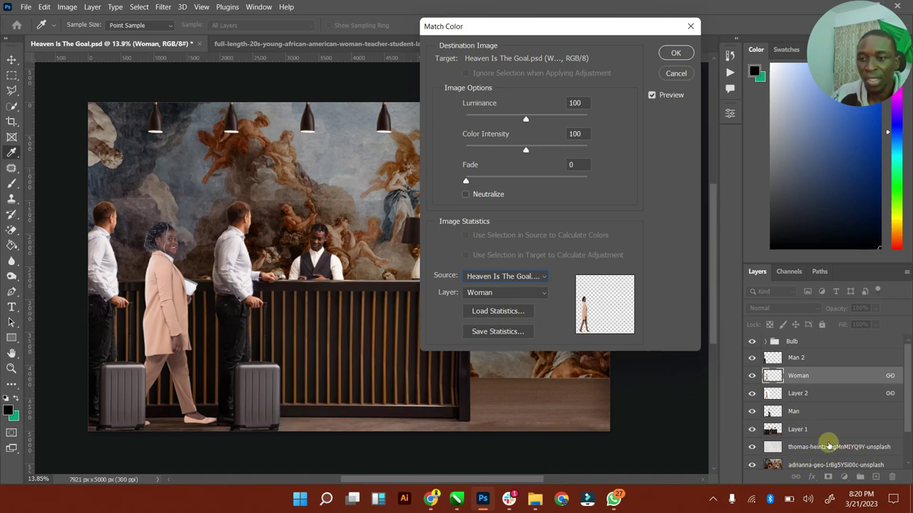
pyautogui.click(509, 292)
pyautogui.click(486, 400)
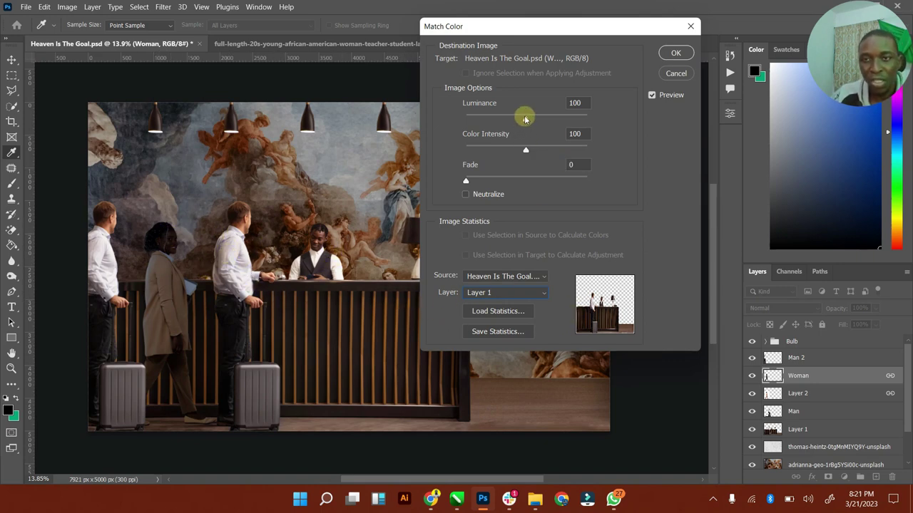
# Step: Try luminance, color intensity and fade (around 54) settings, then cancel Match Color
pyautogui.moveTo(529, 122); pyautogui.dragTo(557, 122)
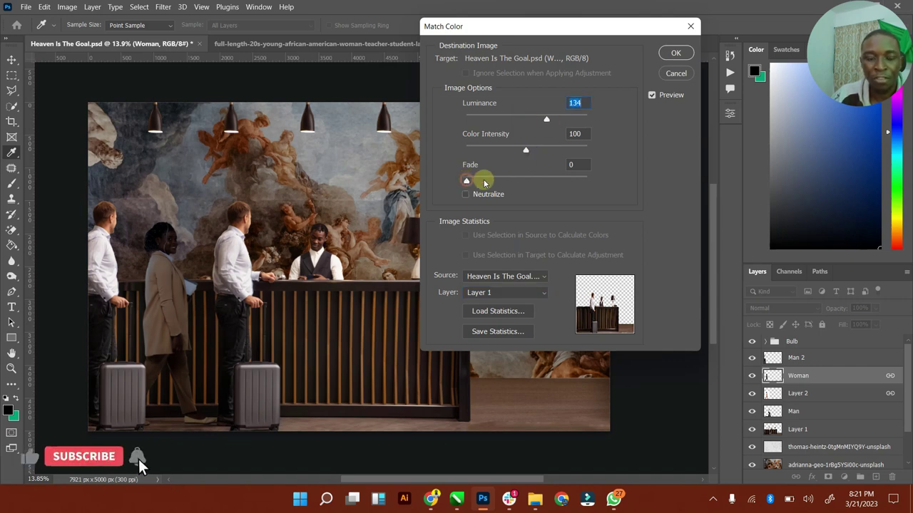
pyautogui.moveTo(484, 183); pyautogui.dragTo(550, 183)
pyautogui.moveTo(526, 149); pyautogui.dragTo(505, 152)
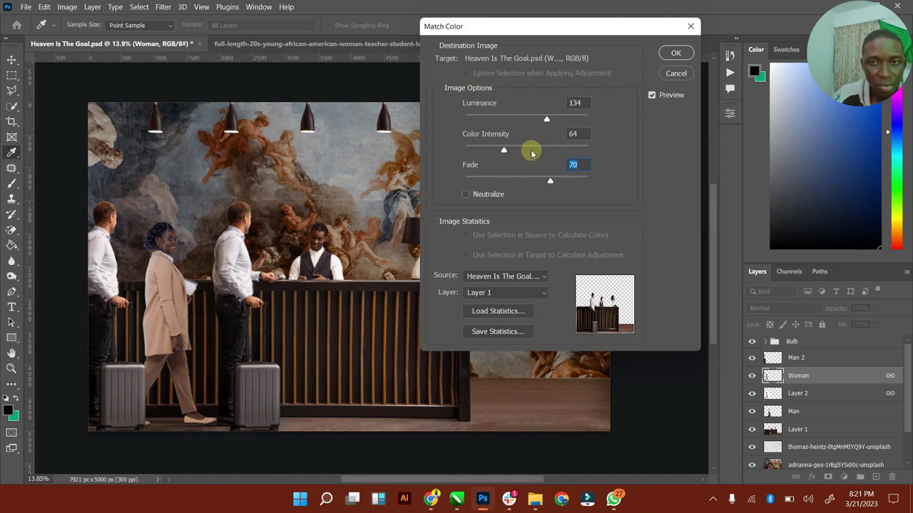
pyautogui.moveTo(528, 123); pyautogui.dragTo(528, 122)
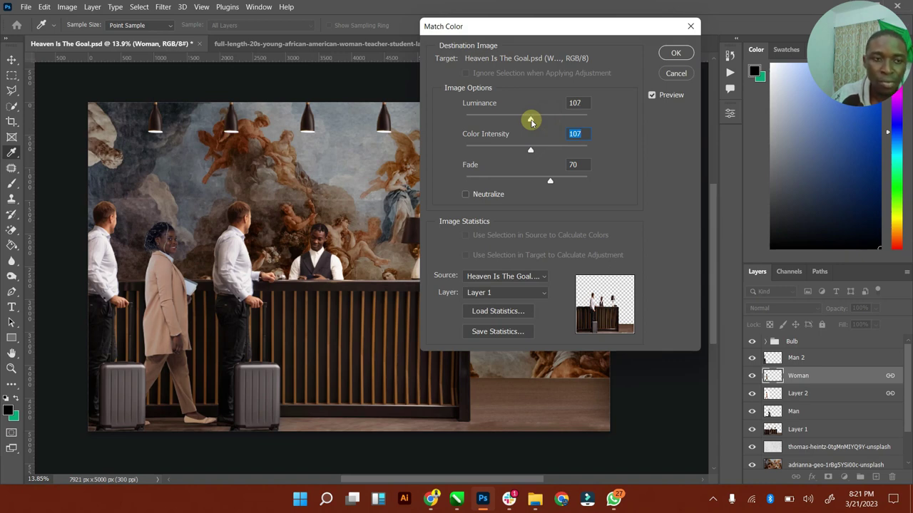
pyautogui.click(531, 122)
pyautogui.moveTo(554, 183)
pyautogui.mouseDown()
pyautogui.moveTo(531, 183)
pyautogui.moveTo(547, 184)
pyautogui.mouseUp()
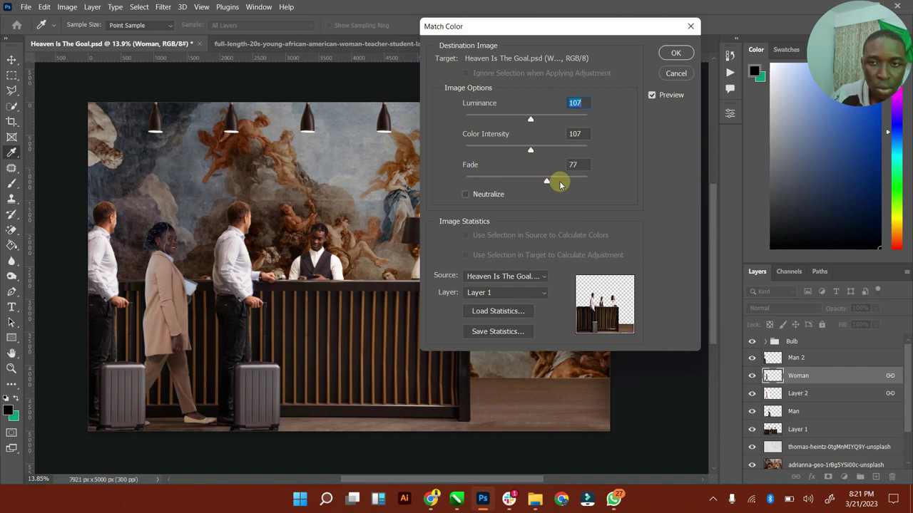
pyautogui.click(560, 184)
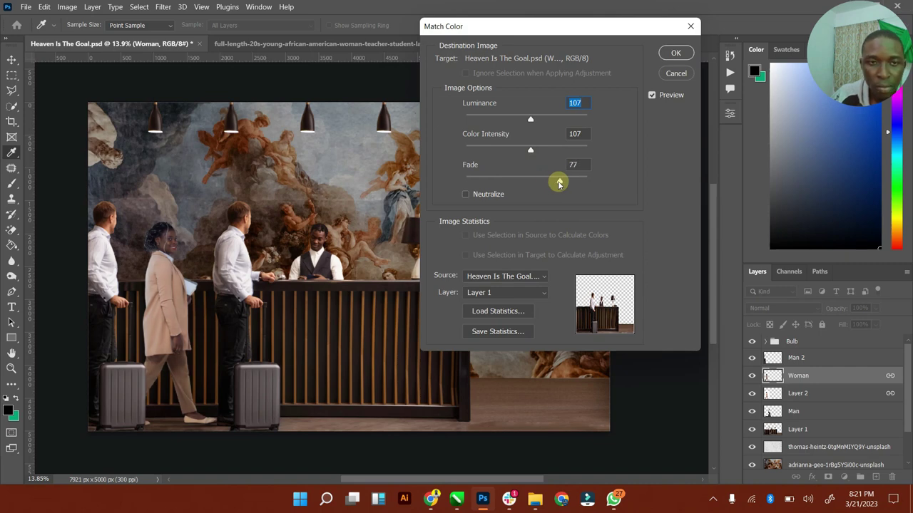
pyautogui.click(676, 73)
# Step: Unlink the Woman layer from Layer 2 with the Move tool active
pyautogui.press('v')
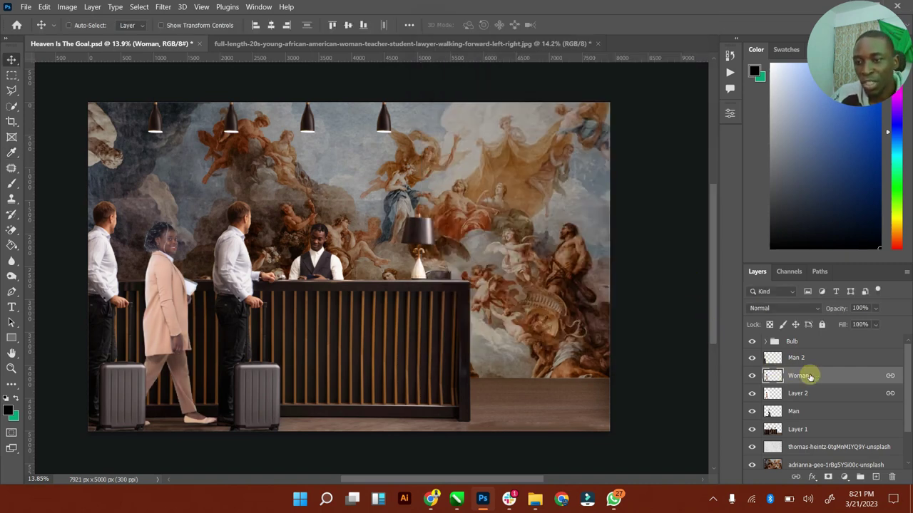
pyautogui.rightClick(847, 384)
pyautogui.click(717, 250)
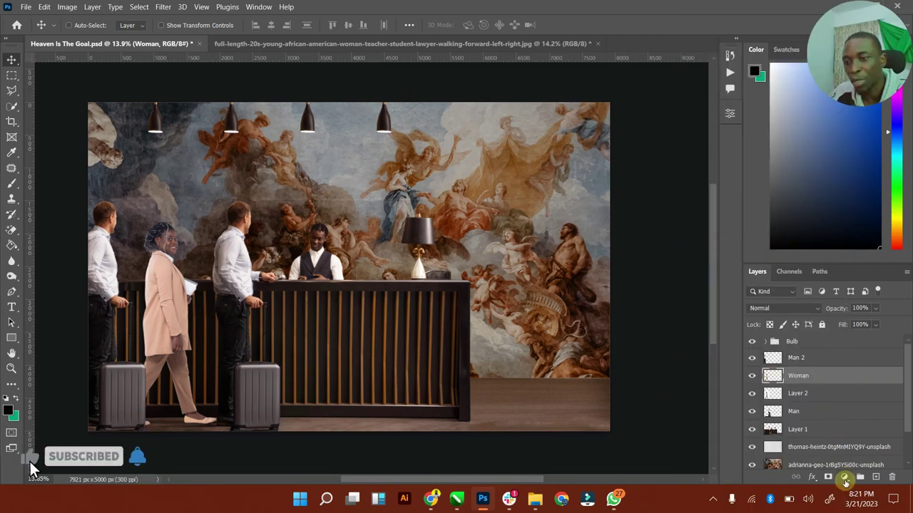
pyautogui.click(844, 477)
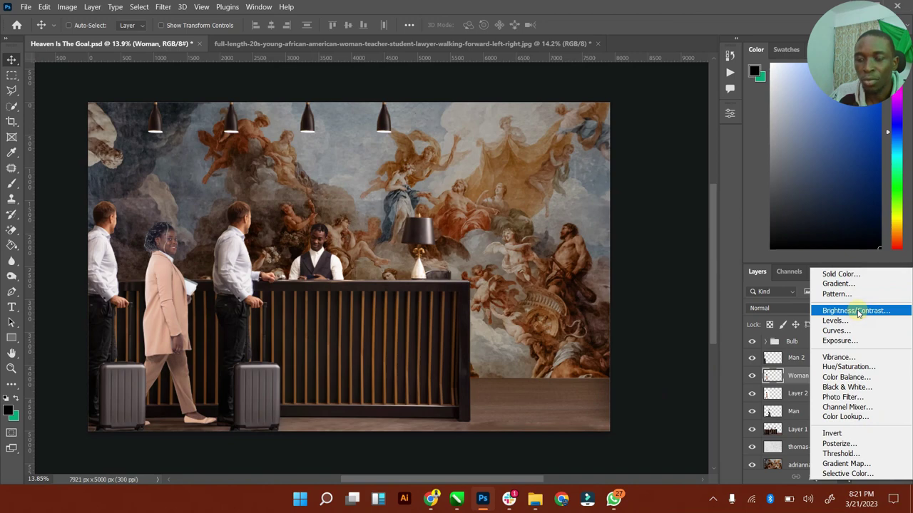
# Step: Add a Brightness/Contrast layer clipped to Woman with brightness −16 and contrast 27
pyautogui.click(856, 311)
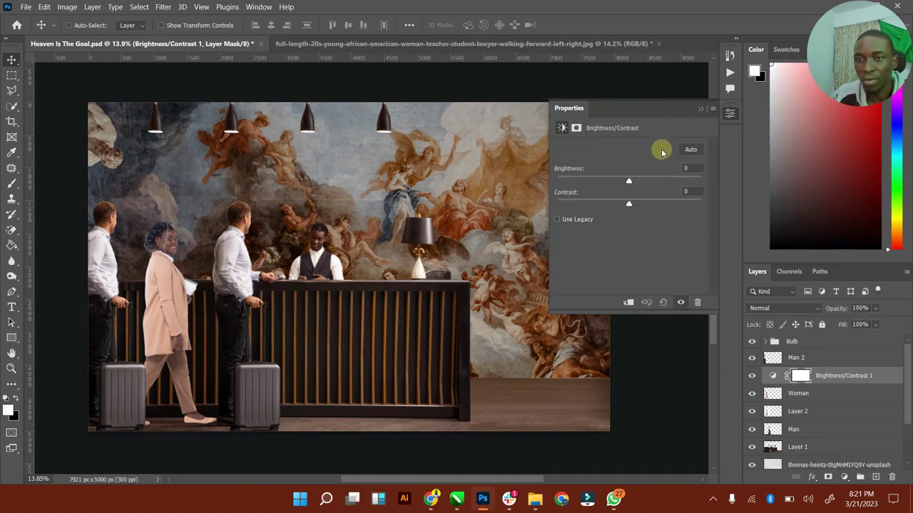
pyautogui.rightClick(884, 376)
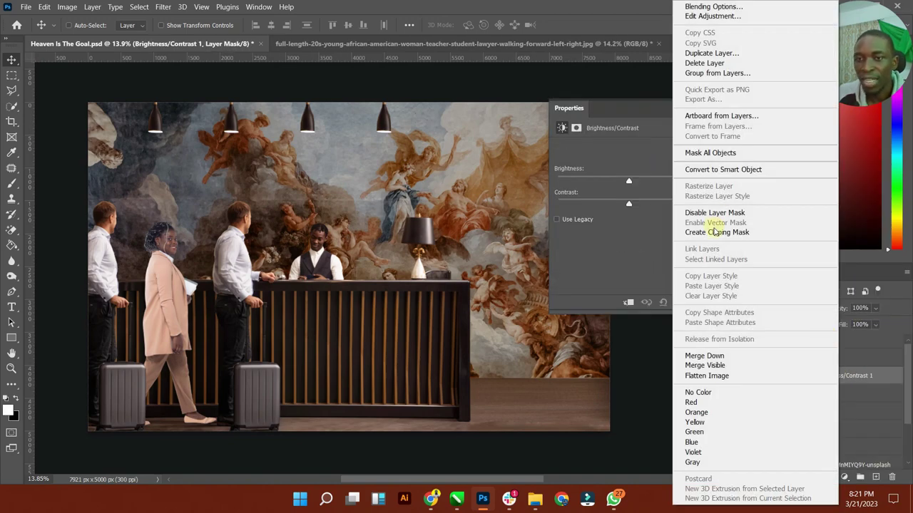
pyautogui.click(678, 233)
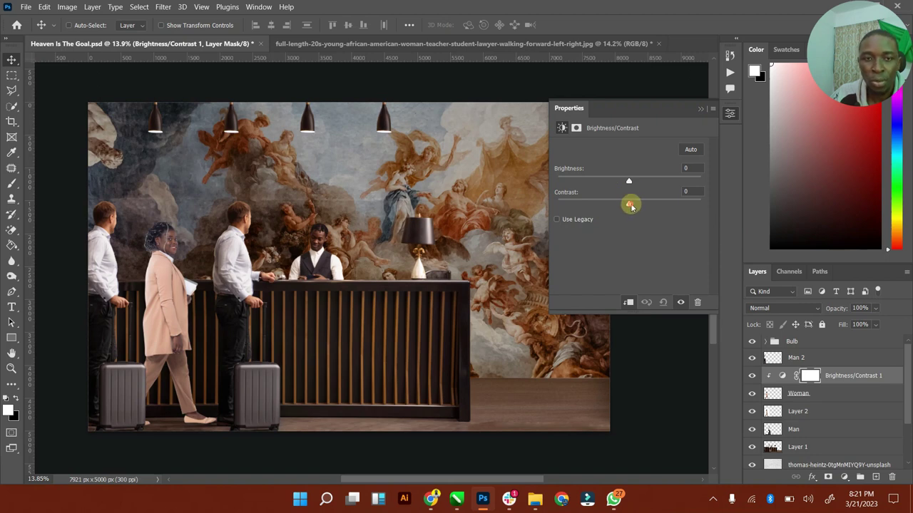
pyautogui.moveTo(631, 206); pyautogui.dragTo(618, 183)
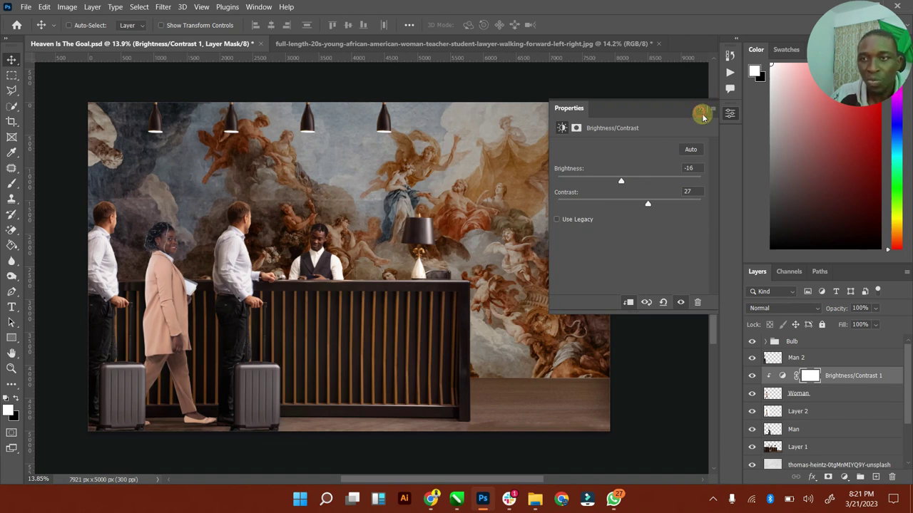
pyautogui.click(702, 114)
# Step: Add a Curves layer over Woman, pull the curve down, and set 62% opacity
pyautogui.click(831, 395)
pyautogui.click(844, 476)
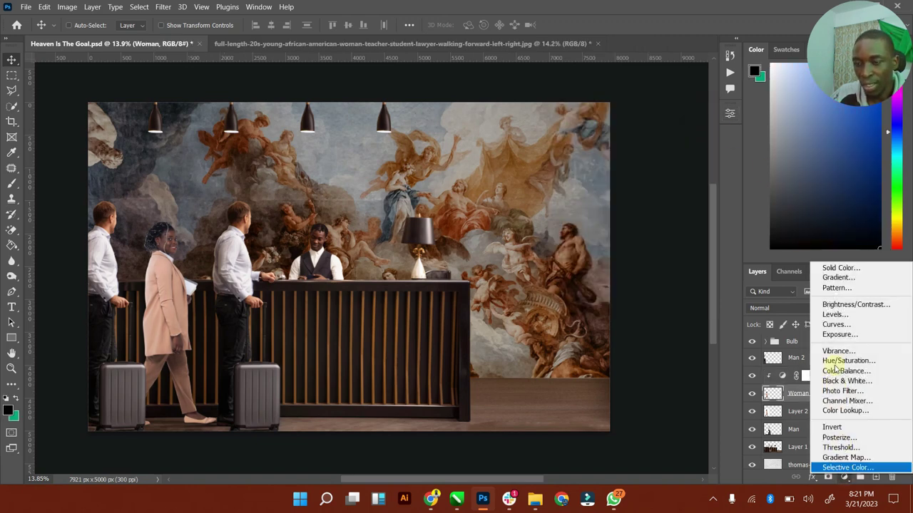
pyautogui.click(834, 325)
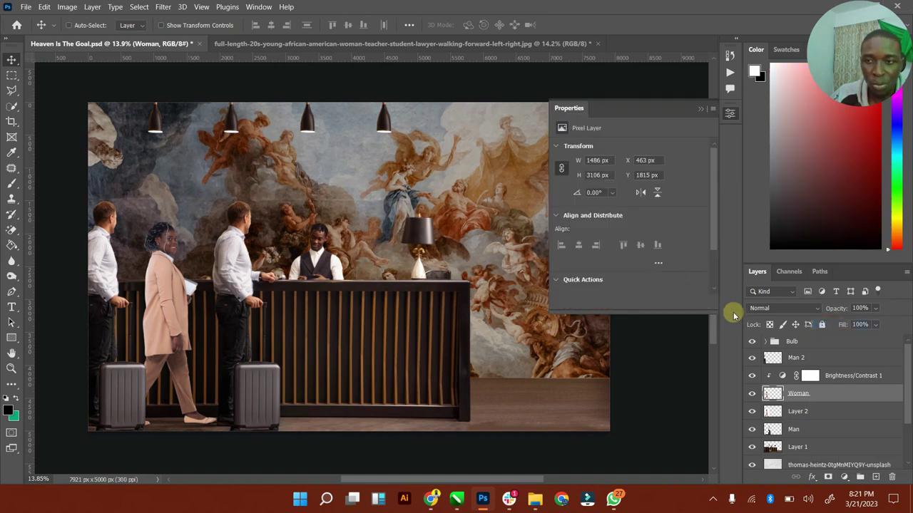
pyautogui.moveTo(618, 260); pyautogui.dragTo(622, 265)
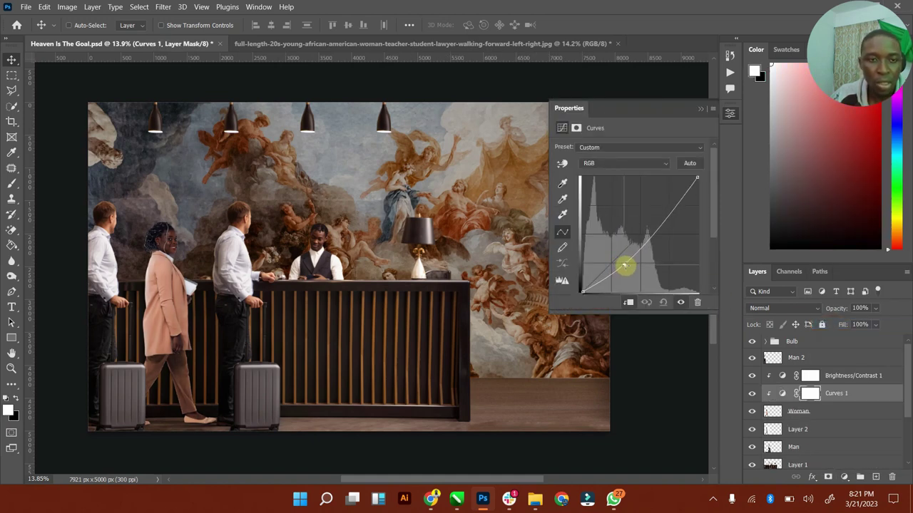
pyautogui.click(700, 108)
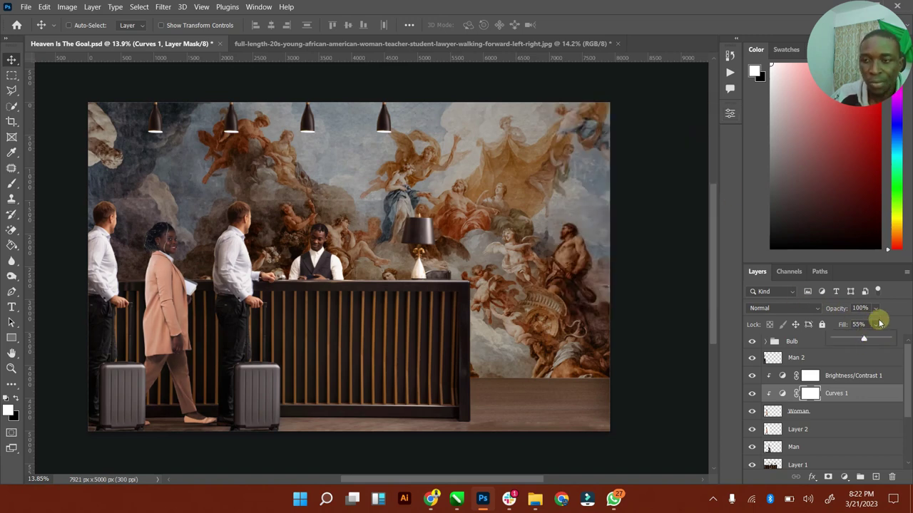
pyautogui.moveTo(876, 308); pyautogui.dragTo(867, 323)
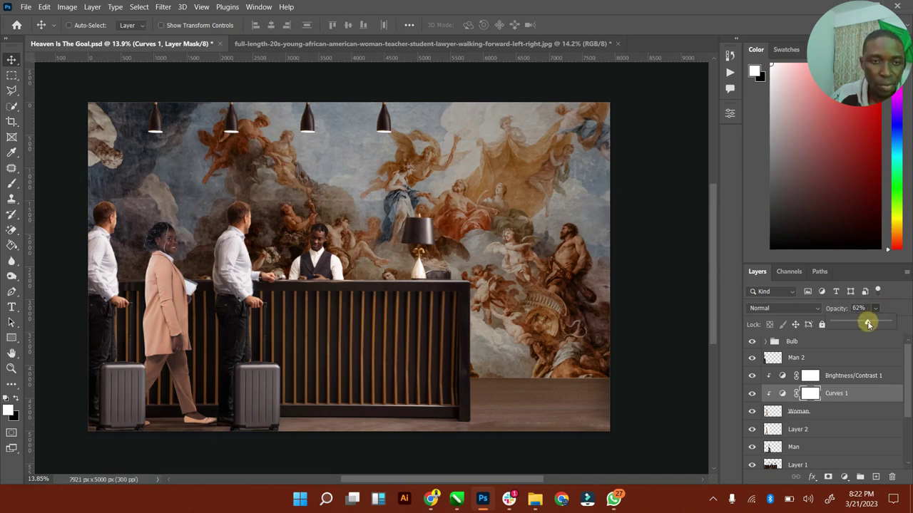
# Step: Zoom in on the woman to review the darkening, then reselect the Woman layer
pyautogui.click(12, 367)
pyautogui.moveTo(95, 307); pyautogui.dragTo(95, 307)
pyautogui.scroll(-2, 94, 306)
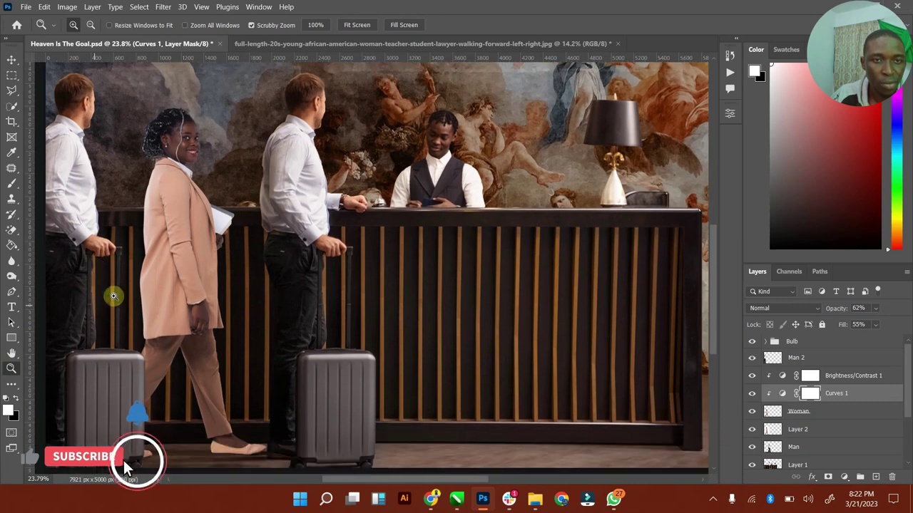
pyautogui.moveTo(200, 289); pyautogui.dragTo(194, 285)
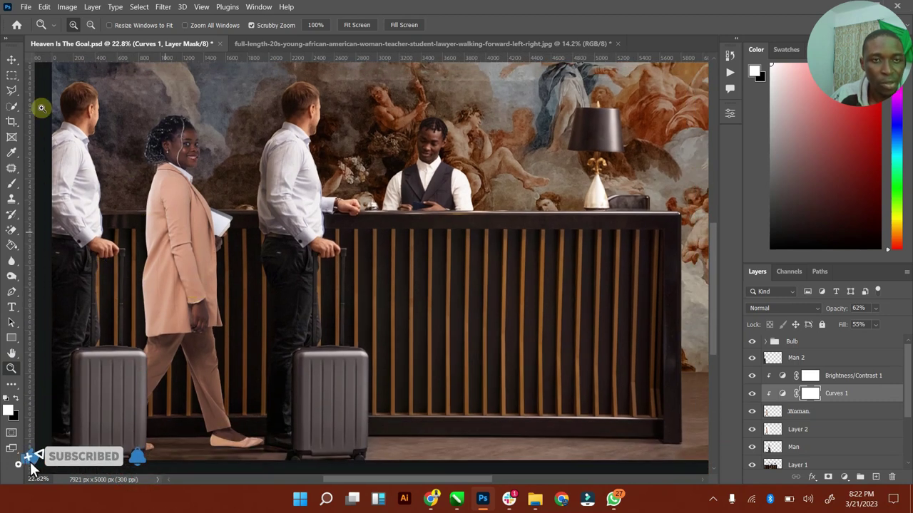
pyautogui.click(10, 60)
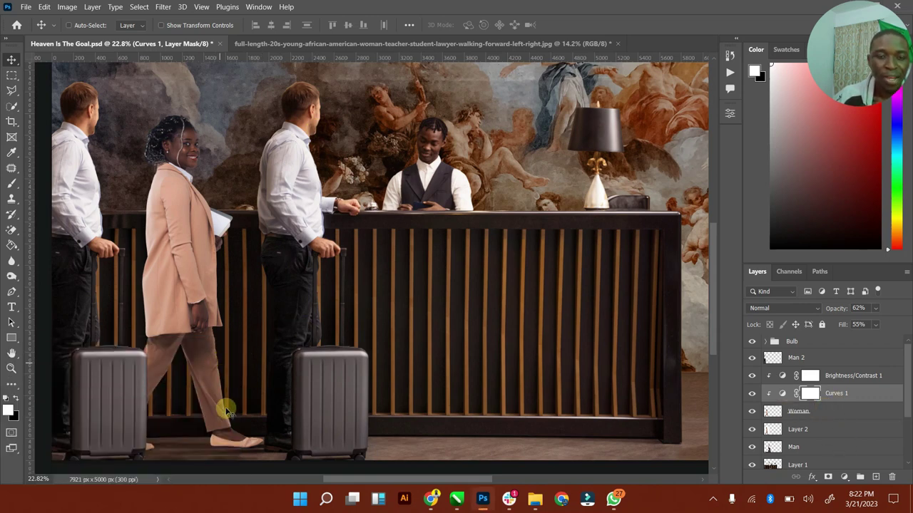
pyautogui.click(831, 410)
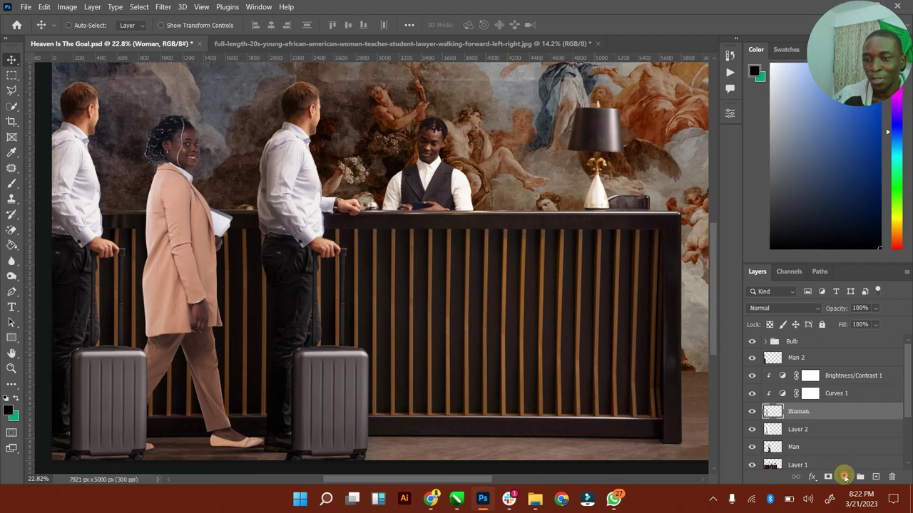
# Step: Add a Warming Filter (85) Photo Filter clipped to Woman at density 24, keeping orange
pyautogui.click(845, 477)
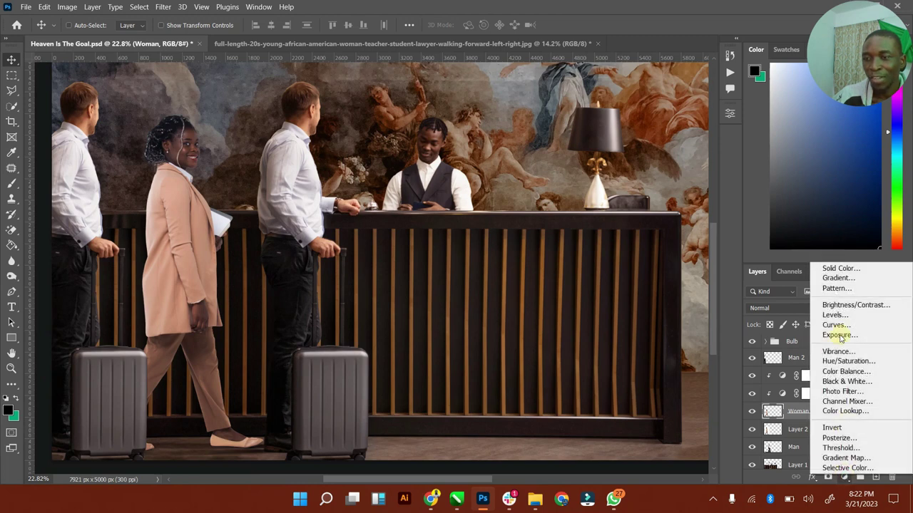
pyautogui.click(846, 392)
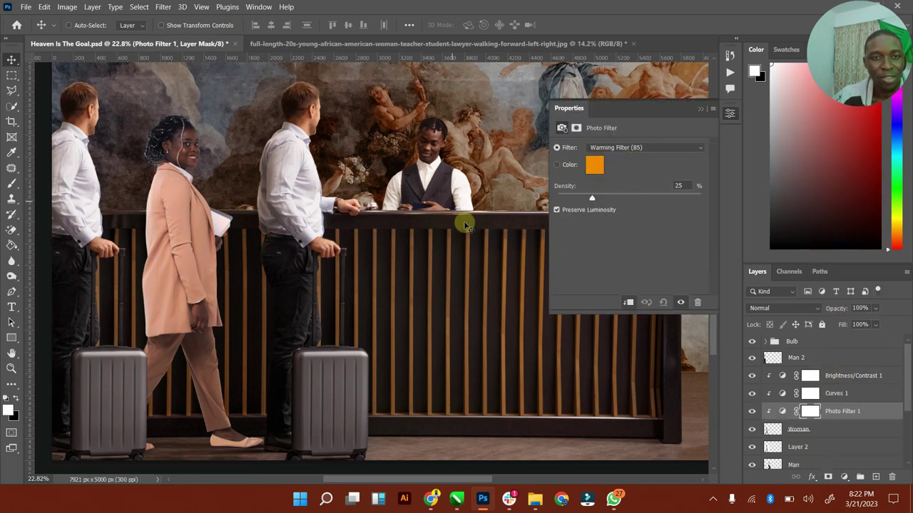
pyautogui.moveTo(592, 200)
pyautogui.mouseDown()
pyautogui.moveTo(628, 202)
pyautogui.moveTo(606, 198)
pyautogui.mouseUp()
pyautogui.click(594, 165)
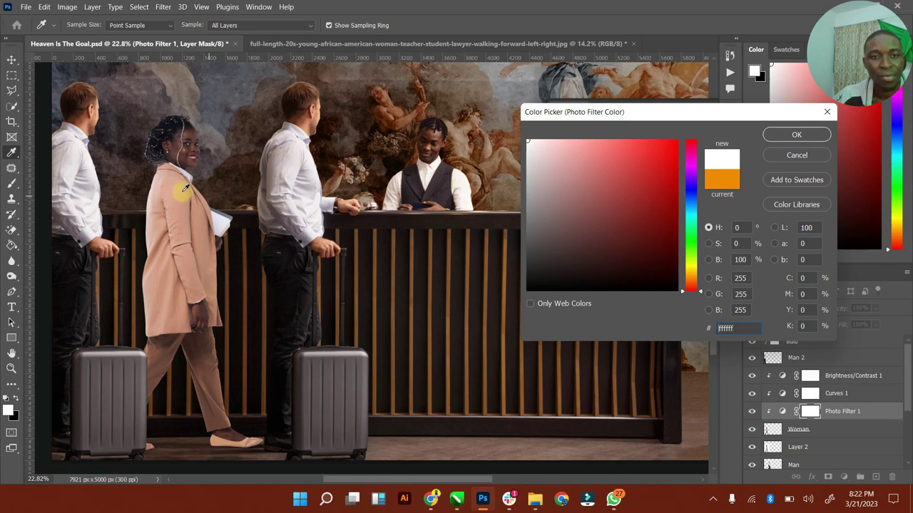
pyautogui.click(790, 164)
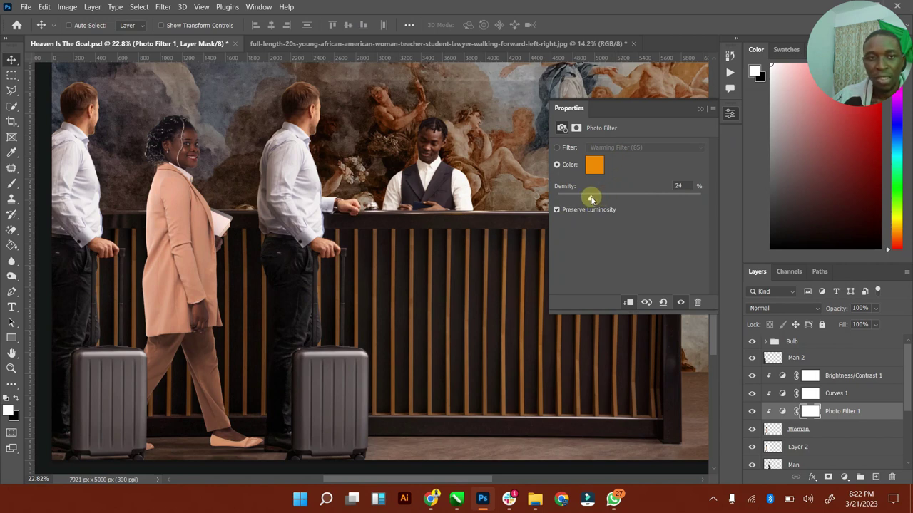
pyautogui.click(700, 109)
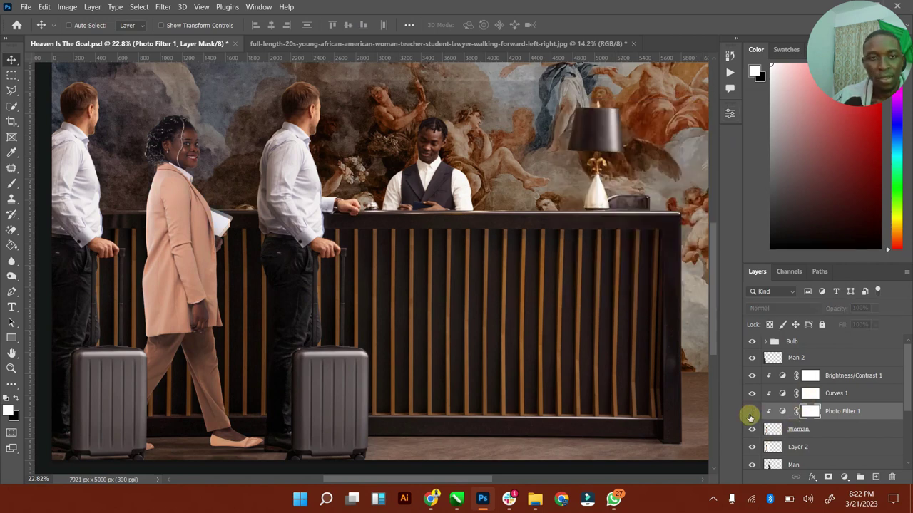
# Step: Zoom out to review the whole composite and save it with Ctrl+S
pyautogui.click(12, 353)
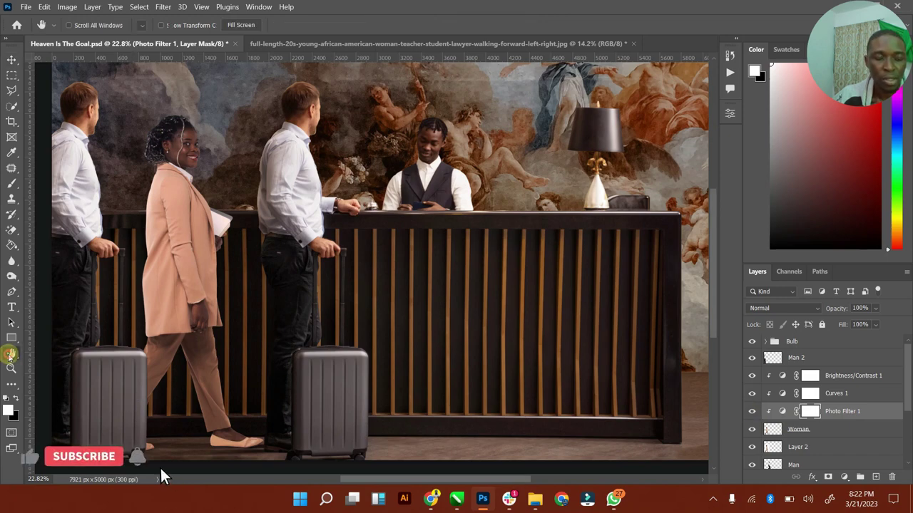
pyautogui.scroll(-2, 160, 466)
pyautogui.click(10, 368)
pyautogui.keyDown('alt'); pyautogui.click(256, 316); pyautogui.keyUp('alt')
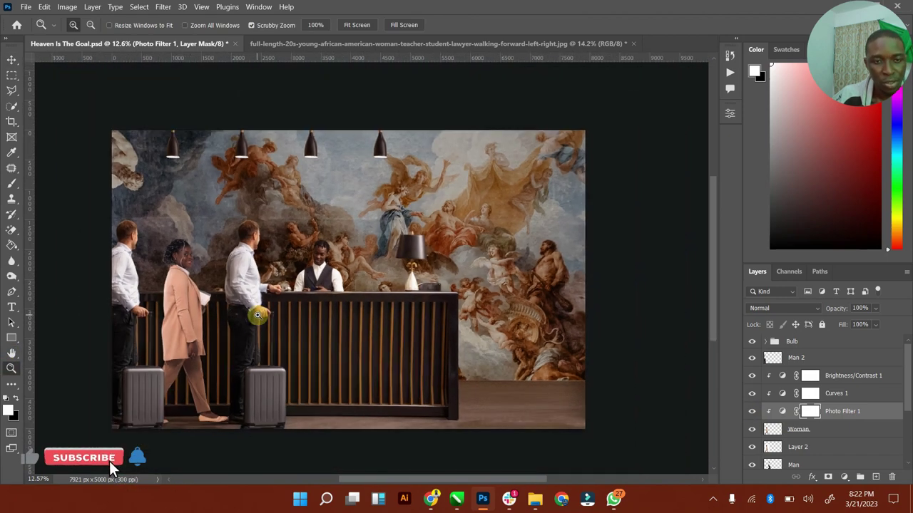
pyautogui.hotkey('ctrl', '+')
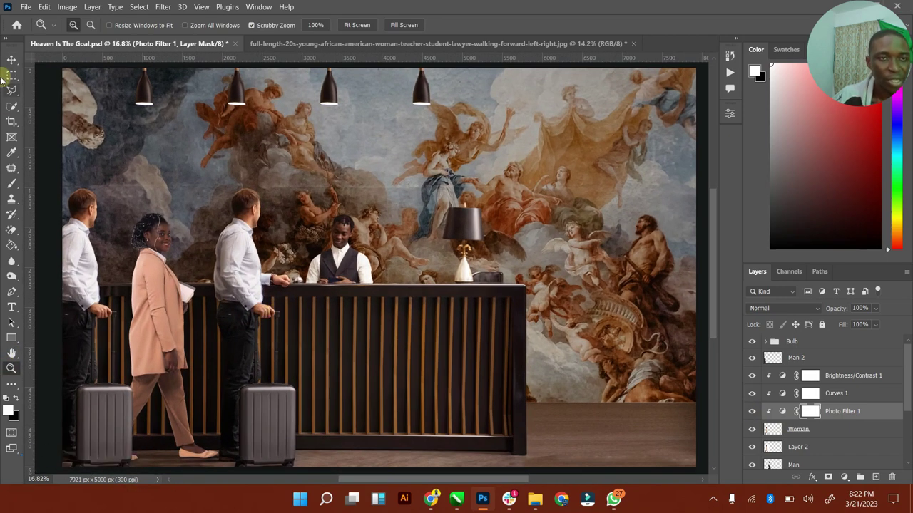
pyautogui.click(10, 62)
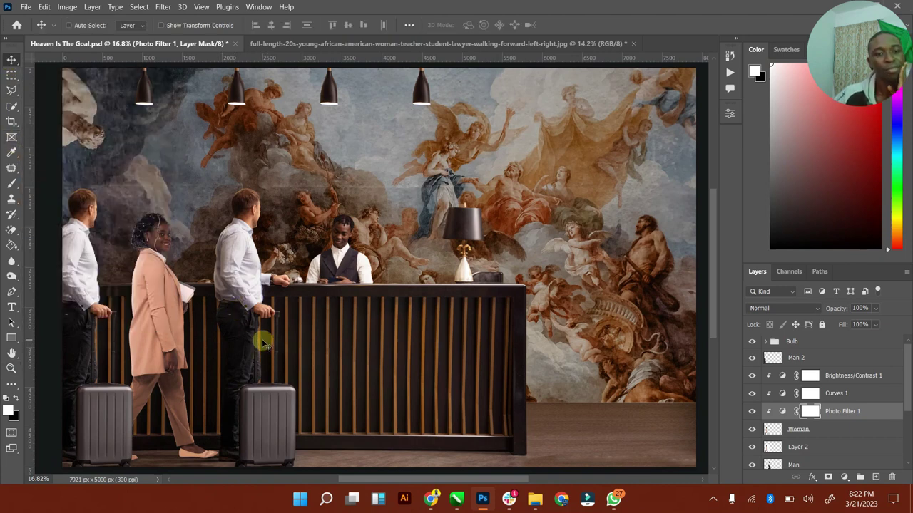
pyautogui.click(12, 368)
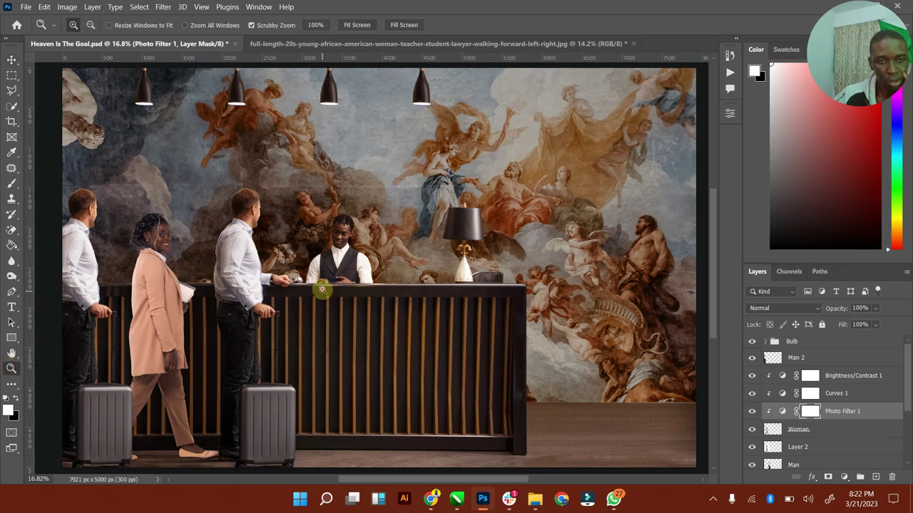
pyautogui.moveTo(320, 287); pyautogui.dragTo(314, 287)
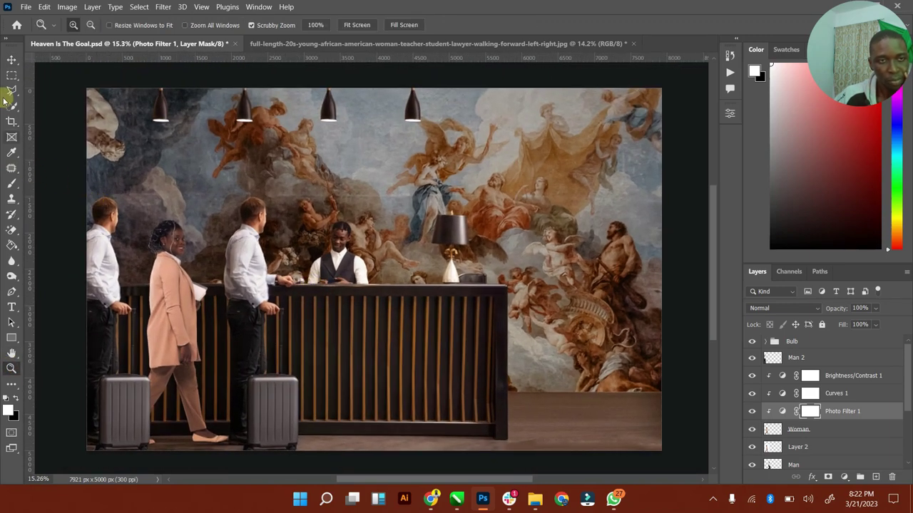
pyautogui.click(11, 60)
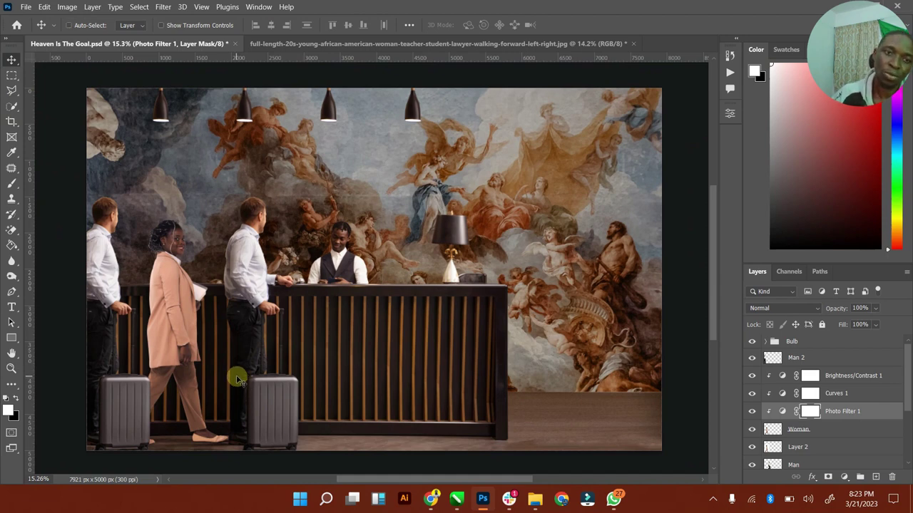
pyautogui.hotkey('ctrl', 's')
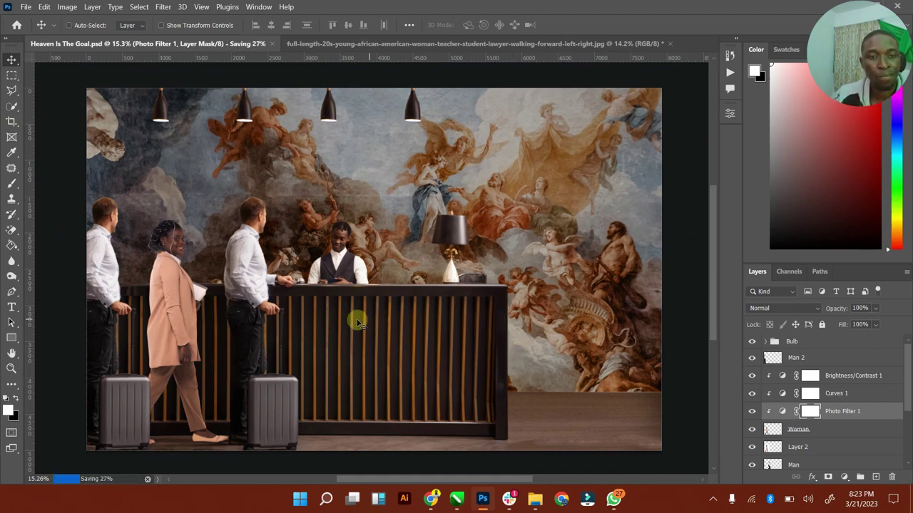
# Step: Move Photo Filter 1 above Curves 1 in the layer stack
pyautogui.scroll(-1, 699, 376)
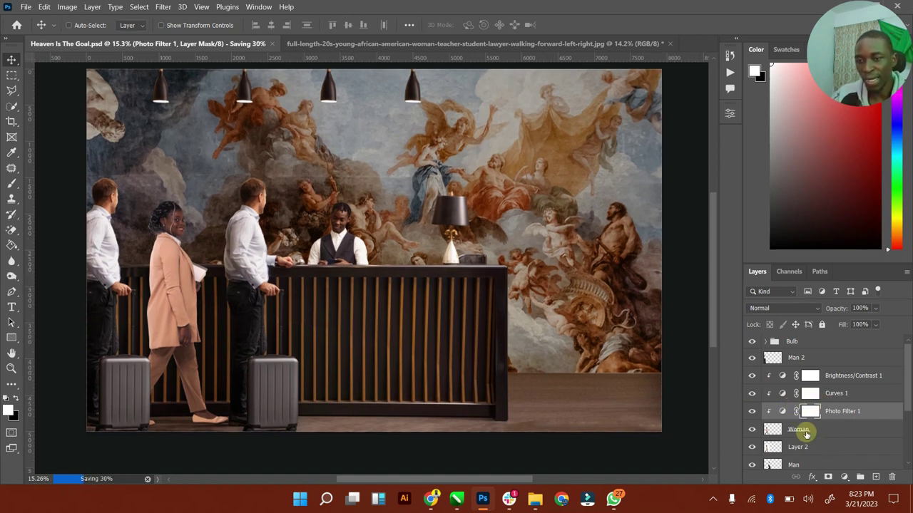
pyautogui.moveTo(830, 412); pyautogui.dragTo(831, 391)
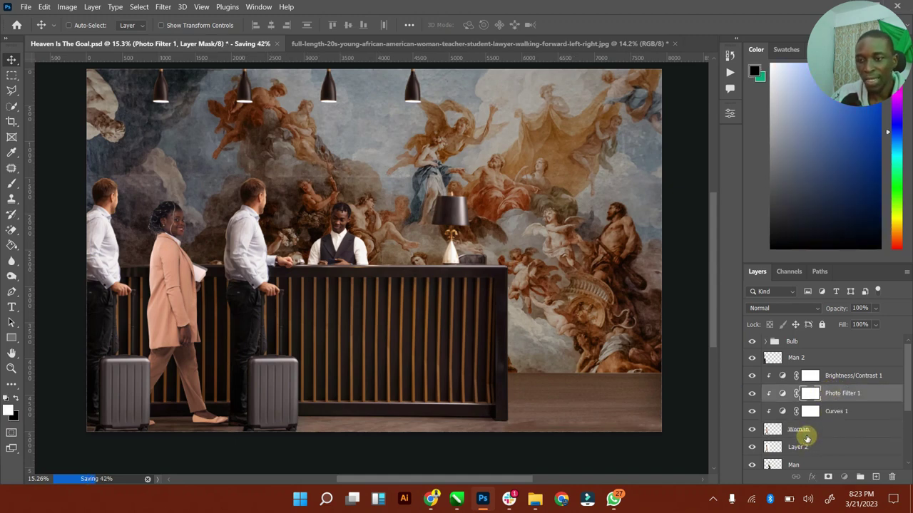
pyautogui.click(806, 434)
# Step: Add an empty Shade layer clipped above Brightness/Contrast 1 and set black as foreground
pyautogui.click(829, 378)
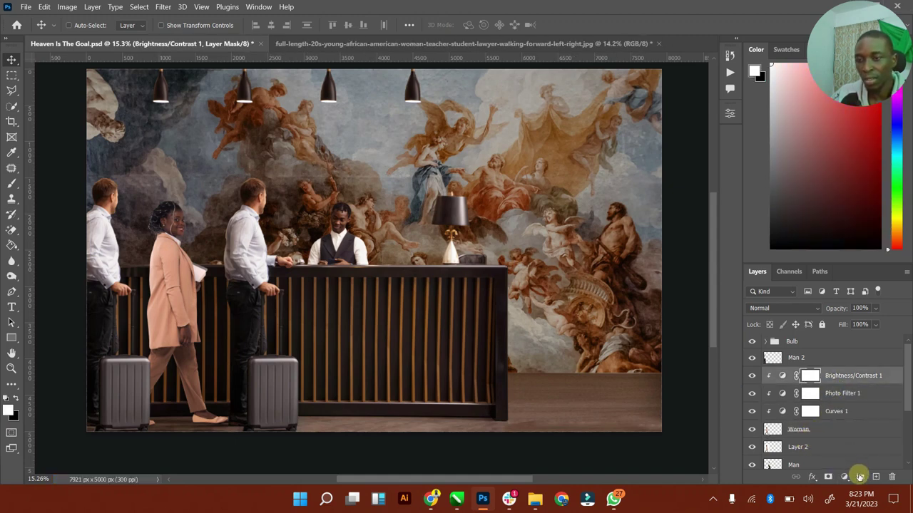
pyautogui.click(874, 478)
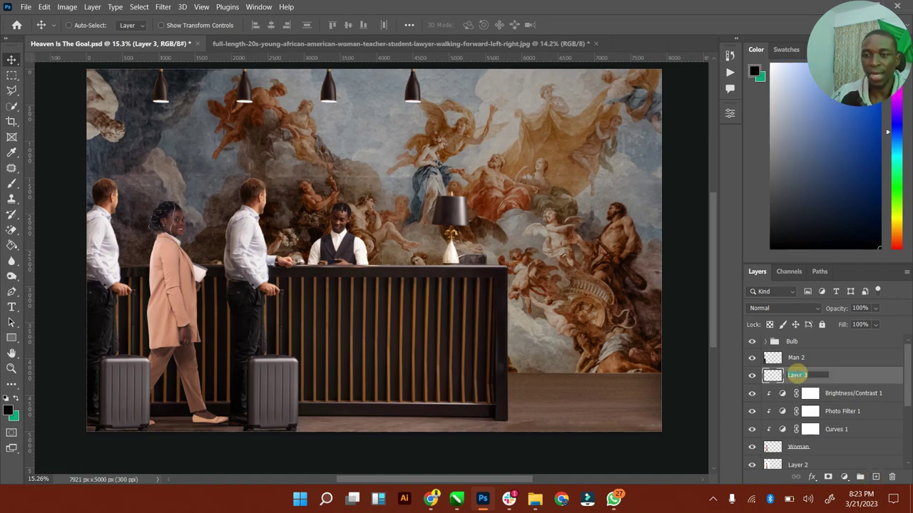
pyautogui.press('Return')
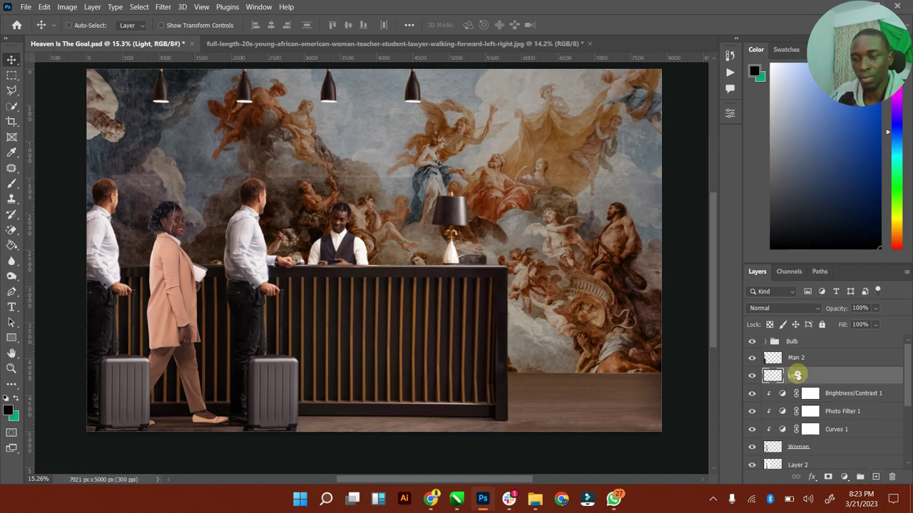
pyautogui.rightClick(795, 376)
pyautogui.click(686, 232)
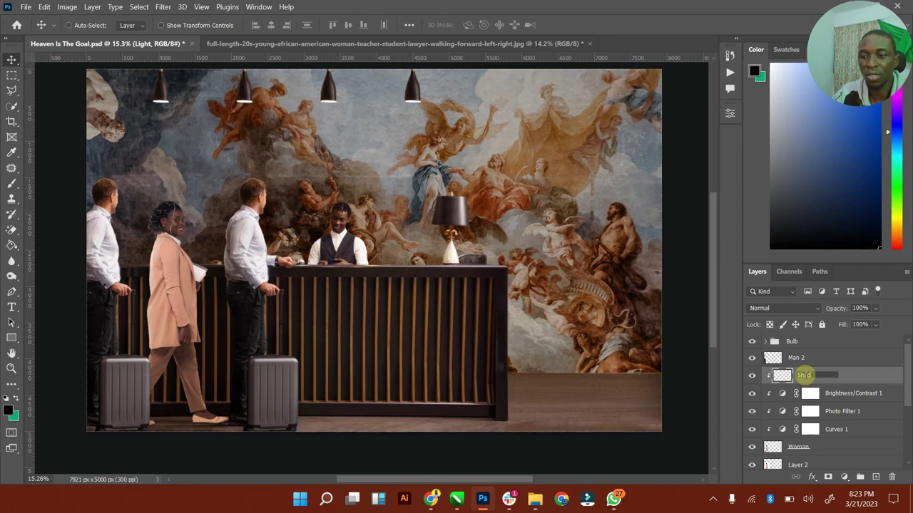
pyautogui.press('Return')
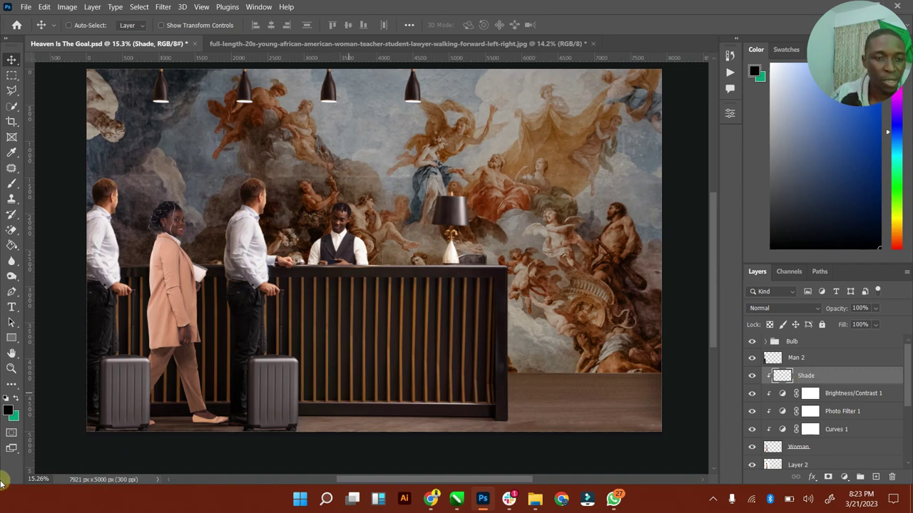
pyautogui.click(8, 412)
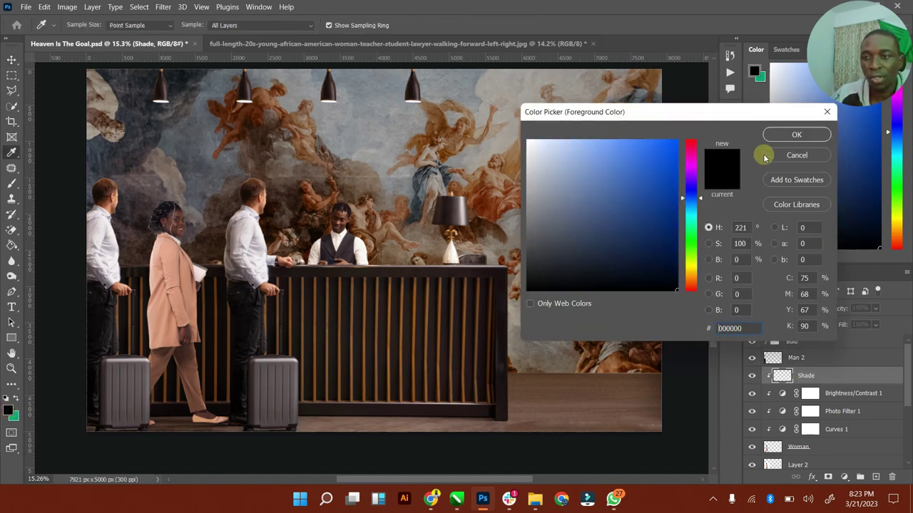
pyautogui.click(784, 135)
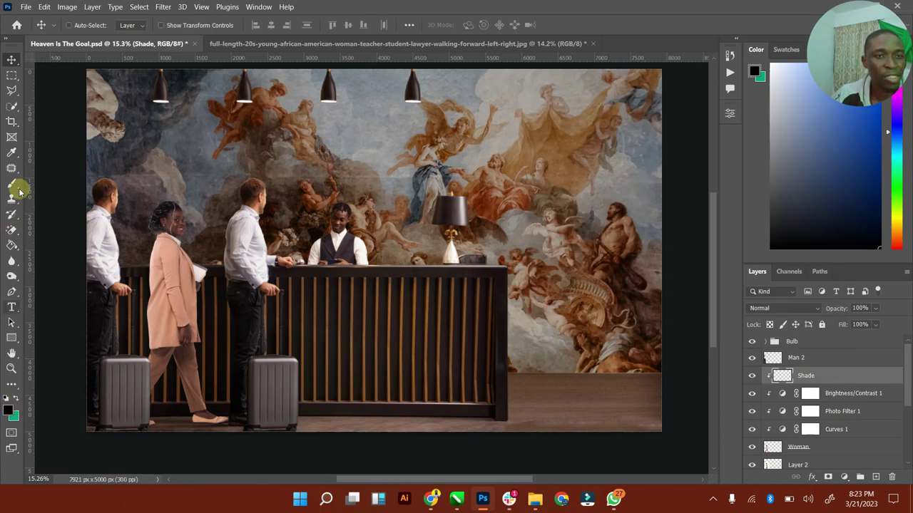
# Step: Brush black (sizes 1500, 1000, 600) over the woman, the left man and the floor
pyautogui.click(12, 183)
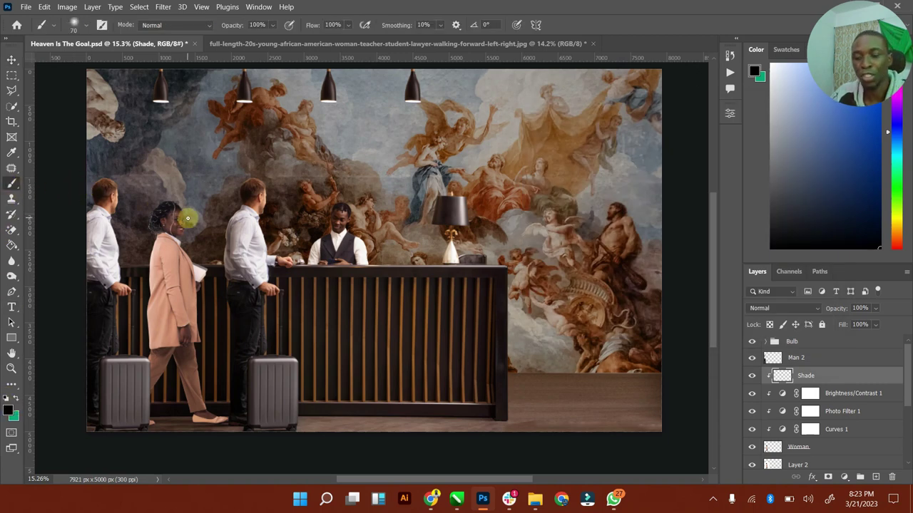
pyautogui.press(']')
pyautogui.press(']')
pyautogui.press(']')
pyautogui.press(']')
pyautogui.press(']')
pyautogui.press(']')
pyautogui.press(']')
pyautogui.press(']')
pyautogui.press(']')
pyautogui.press(']')
pyautogui.press(']')
pyautogui.press(']')
pyautogui.press(']')
pyautogui.press(']')
pyautogui.press(']')
pyautogui.press(']')
pyautogui.press(']')
pyautogui.press(']')
pyautogui.press(']')
pyautogui.press(']')
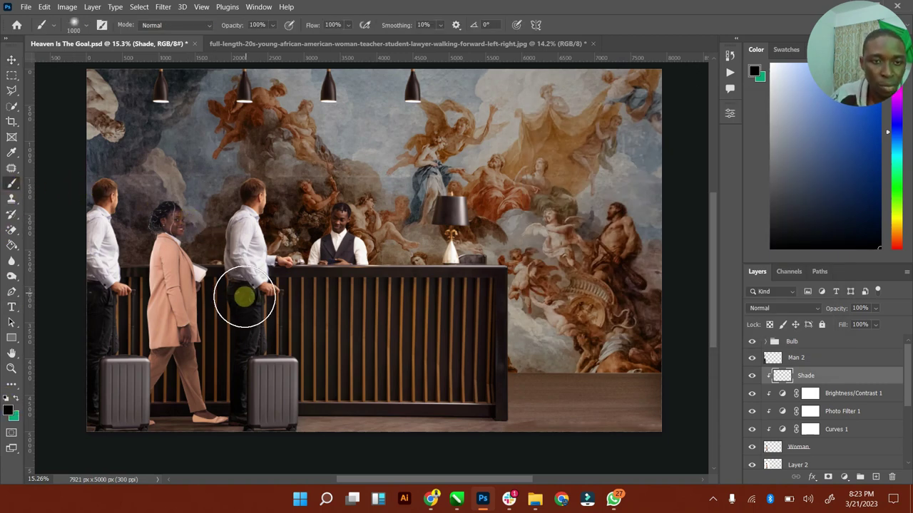
pyautogui.moveTo(232, 333)
pyautogui.mouseDown()
pyautogui.moveTo(260, 387)
pyautogui.moveTo(241, 363)
pyautogui.moveTo(252, 398)
pyautogui.moveTo(267, 349)
pyautogui.mouseUp()
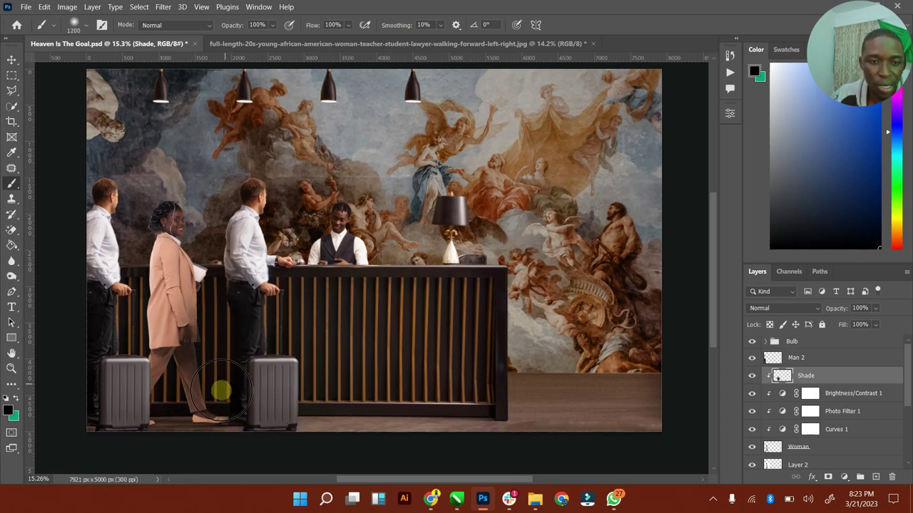
pyautogui.press('[')
pyautogui.press('[')
pyautogui.moveTo(227, 380)
pyautogui.mouseDown()
pyautogui.moveTo(228, 297)
pyautogui.moveTo(227, 346)
pyautogui.moveTo(208, 222)
pyautogui.moveTo(238, 268)
pyautogui.moveTo(211, 223)
pyautogui.moveTo(243, 377)
pyautogui.mouseUp()
pyautogui.moveTo(108, 269)
pyautogui.mouseDown()
pyautogui.moveTo(116, 319)
pyautogui.moveTo(108, 312)
pyautogui.moveTo(119, 285)
pyautogui.moveTo(107, 363)
pyautogui.moveTo(107, 338)
pyautogui.moveTo(114, 319)
pyautogui.moveTo(113, 376)
pyautogui.moveTo(122, 333)
pyautogui.moveTo(104, 377)
pyautogui.moveTo(117, 355)
pyautogui.moveTo(110, 381)
pyautogui.mouseUp()
pyautogui.press('[')
pyautogui.press('[')
pyautogui.press('[')
pyautogui.press('[')
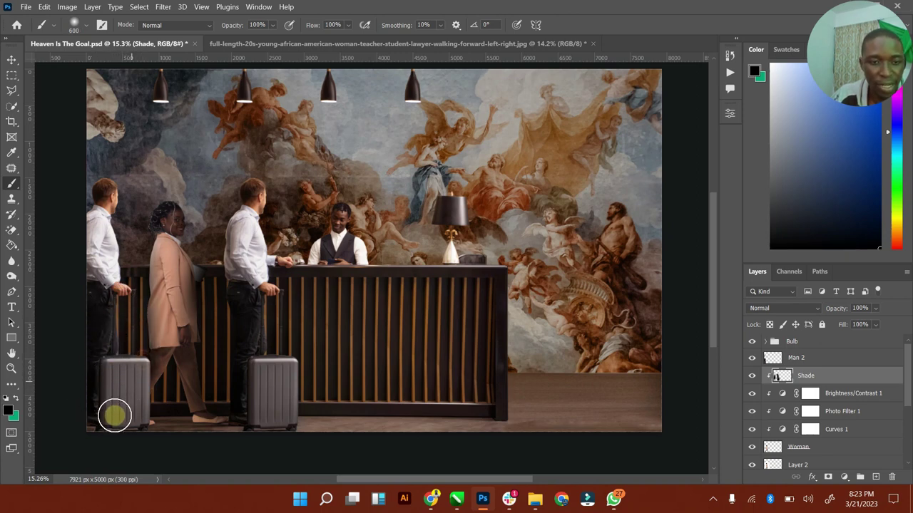
pyautogui.moveTo(126, 417)
pyautogui.mouseDown()
pyautogui.moveTo(133, 432)
pyautogui.moveTo(241, 440)
pyautogui.moveTo(163, 393)
pyautogui.mouseUp()
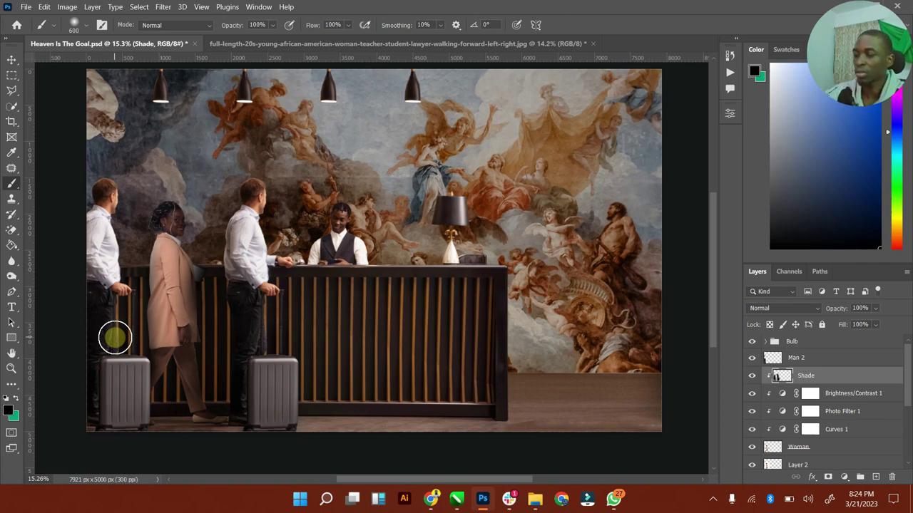
pyautogui.moveTo(115, 339)
pyautogui.mouseDown()
pyautogui.moveTo(92, 264)
pyautogui.moveTo(118, 260)
pyautogui.moveTo(134, 236)
pyautogui.moveTo(109, 343)
pyautogui.moveTo(124, 252)
pyautogui.moveTo(116, 338)
pyautogui.moveTo(132, 272)
pyautogui.moveTo(122, 309)
pyautogui.moveTo(132, 222)
pyautogui.moveTo(151, 191)
pyautogui.moveTo(126, 241)
pyautogui.moveTo(128, 227)
pyautogui.moveTo(141, 225)
pyautogui.moveTo(107, 253)
pyautogui.moveTo(183, 258)
pyautogui.moveTo(209, 230)
pyautogui.moveTo(206, 214)
pyautogui.moveTo(222, 285)
pyautogui.moveTo(214, 302)
pyautogui.moveTo(221, 357)
pyautogui.moveTo(213, 321)
pyautogui.moveTo(222, 270)
pyautogui.moveTo(217, 388)
pyautogui.moveTo(207, 359)
pyautogui.moveTo(224, 412)
pyautogui.moveTo(217, 397)
pyautogui.moveTo(253, 407)
pyautogui.moveTo(259, 419)
pyautogui.moveTo(187, 445)
pyautogui.moveTo(389, 438)
pyautogui.mouseUp()
# Step: Set the Shade layer to Multiply at 48% opacity and 72% fill
pyautogui.click(816, 308)
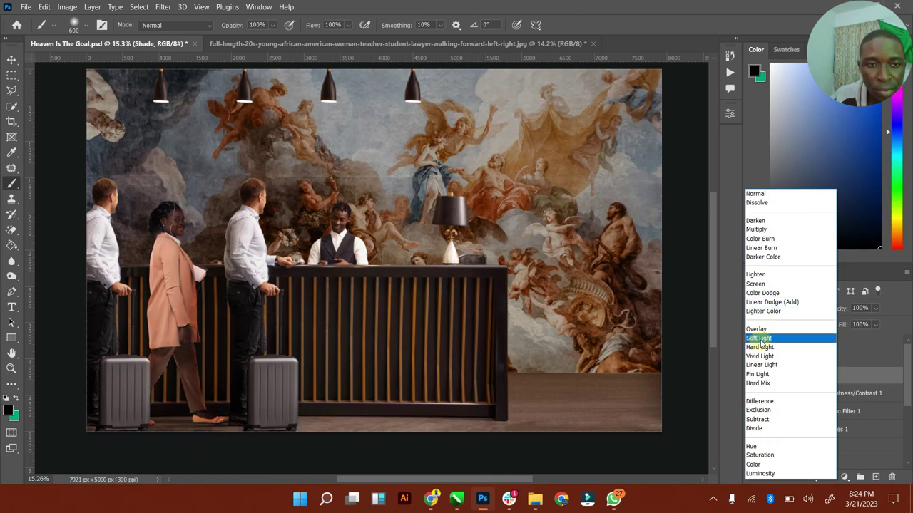
pyautogui.click(780, 230)
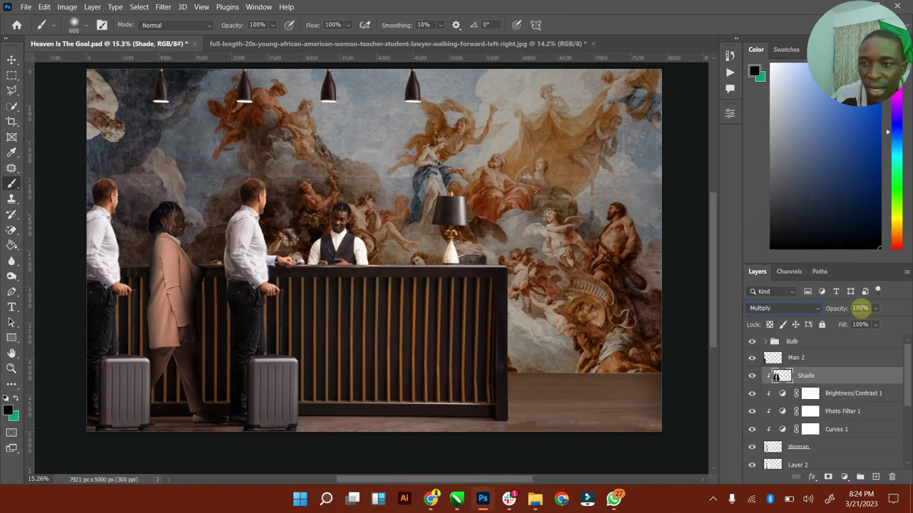
pyautogui.click(875, 308)
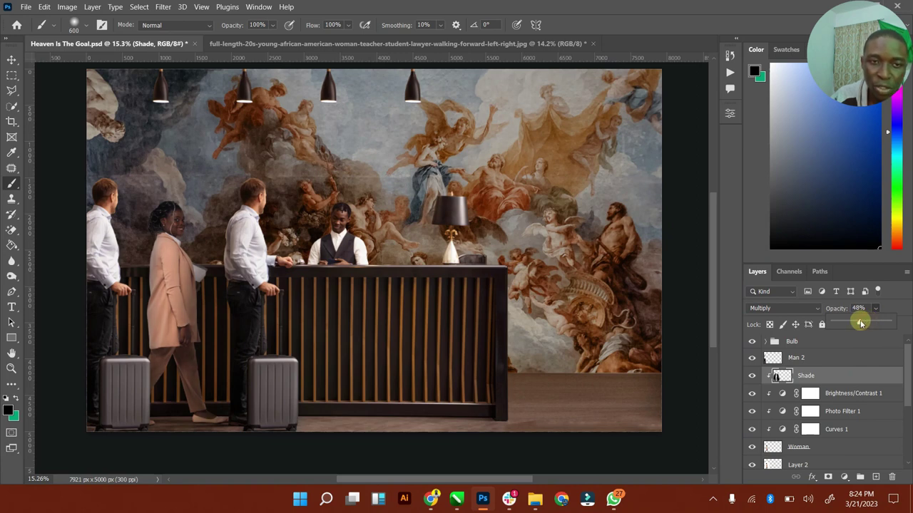
pyautogui.click(863, 374)
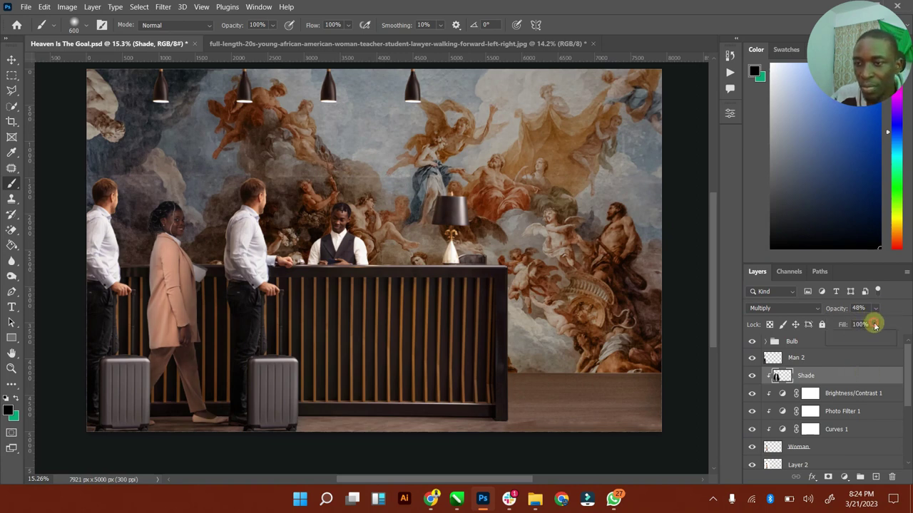
pyautogui.moveTo(875, 337); pyautogui.dragTo(870, 340)
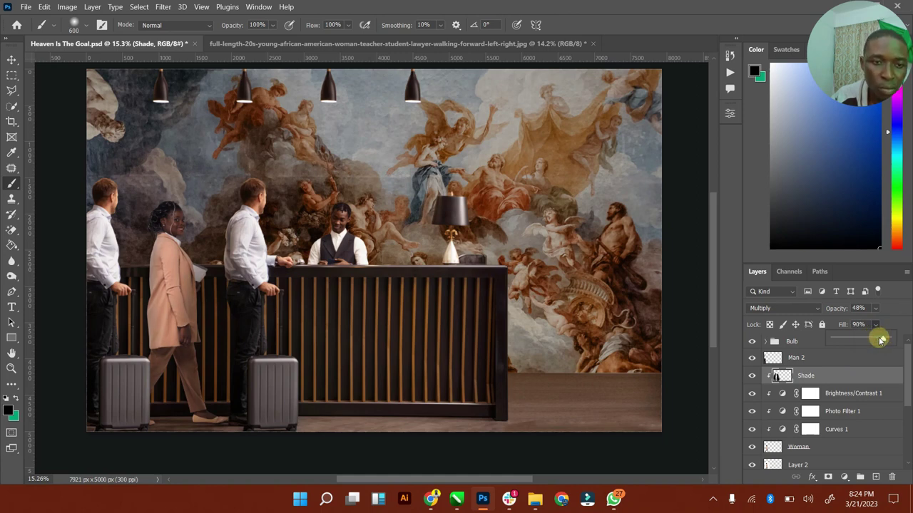
pyautogui.click(751, 375)
pyautogui.click(751, 376)
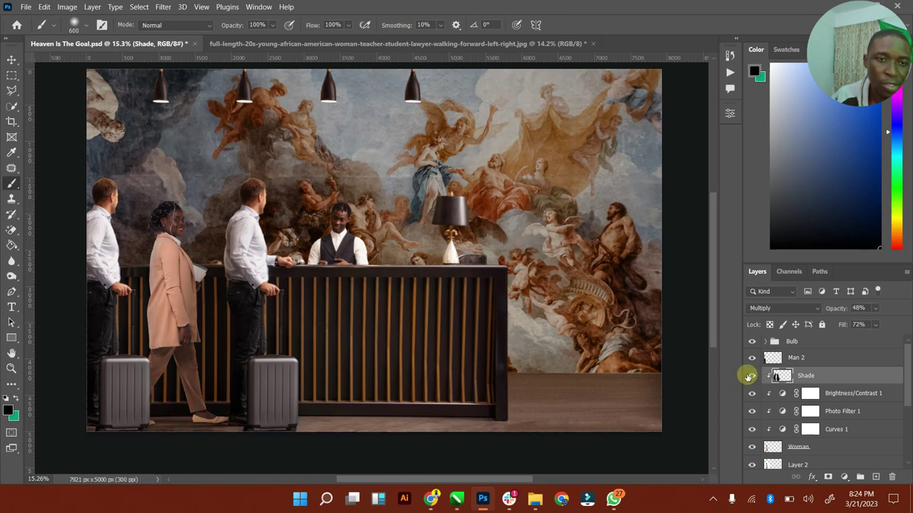
pyautogui.scroll(-1, 827, 376)
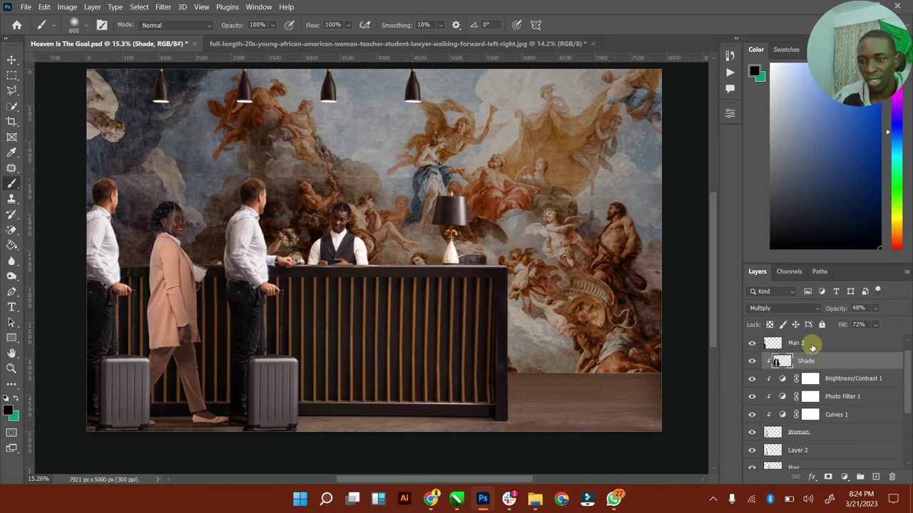
pyautogui.click(812, 347)
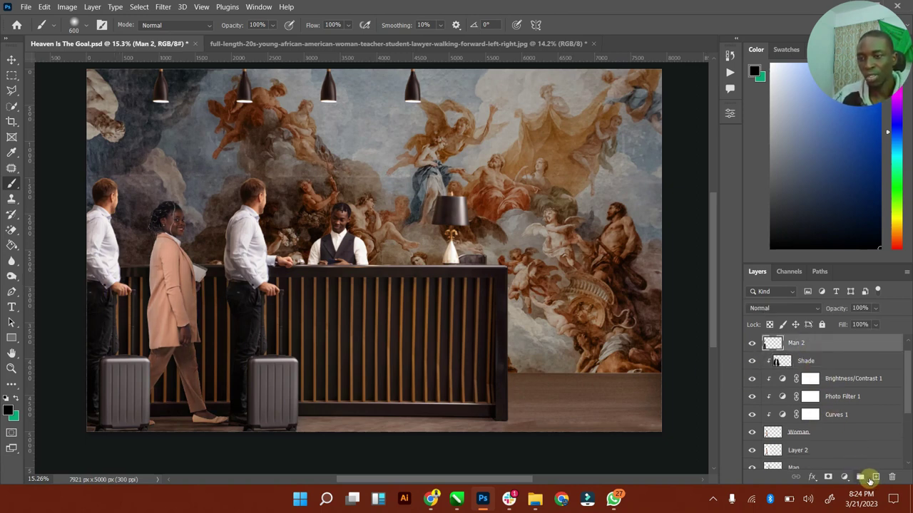
# Step: Add a new layer named Shade clipped to Man 2
pyautogui.click(875, 476)
pyautogui.doubleClick(797, 343)
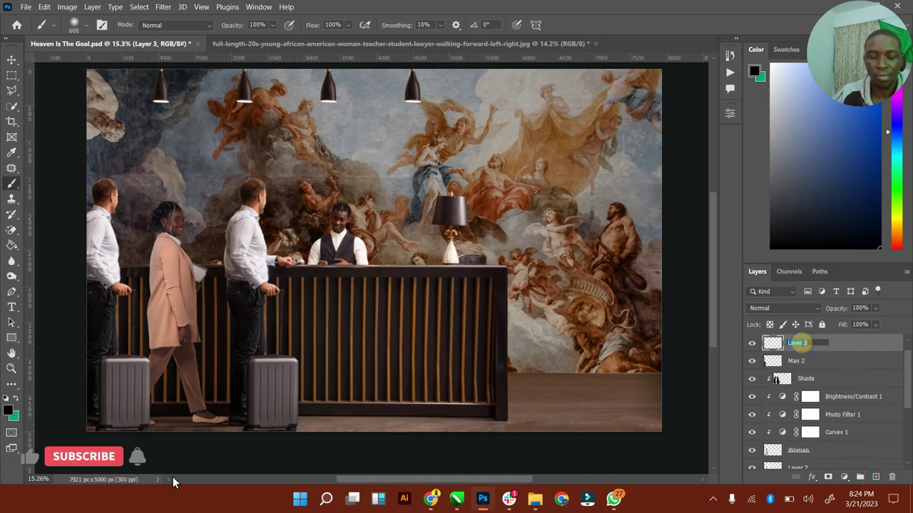
pyautogui.write('Shade')
pyautogui.press('Return')
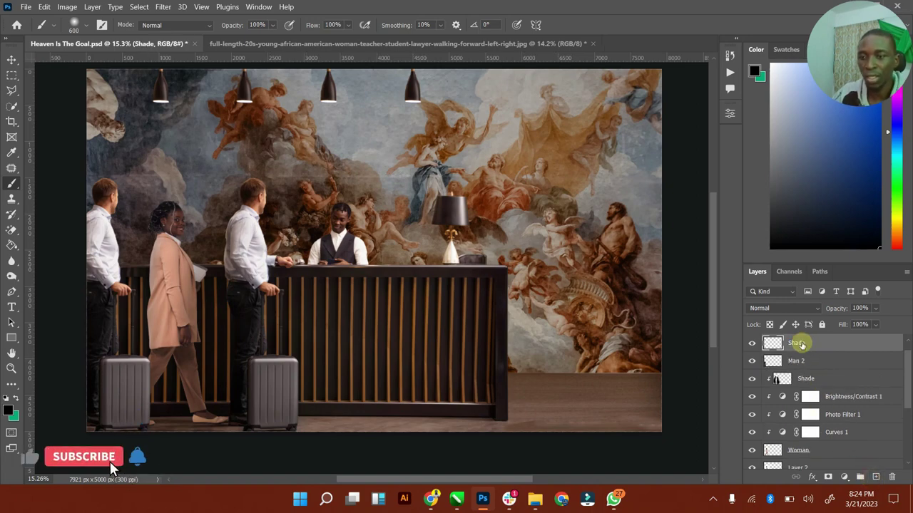
pyautogui.rightClick(799, 344)
pyautogui.click(713, 232)
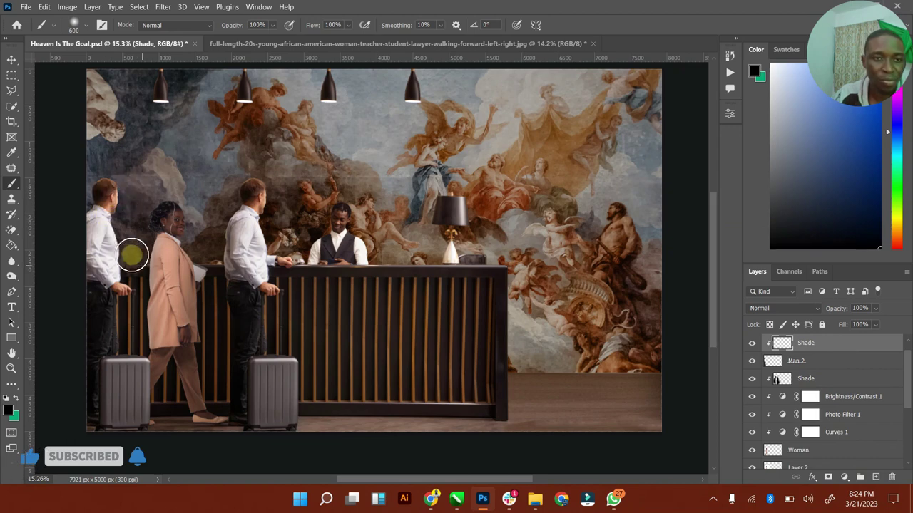
# Step: Brush black over the woman's coat and legs near the suitcase at sizes 200–500
pyautogui.moveTo(134, 293)
pyautogui.mouseDown()
pyautogui.moveTo(145, 349)
pyautogui.moveTo(148, 328)
pyautogui.moveTo(181, 382)
pyautogui.moveTo(173, 360)
pyautogui.moveTo(108, 322)
pyautogui.moveTo(121, 319)
pyautogui.moveTo(122, 304)
pyautogui.moveTo(122, 351)
pyautogui.moveTo(123, 300)
pyautogui.moveTo(121, 351)
pyautogui.moveTo(143, 357)
pyautogui.moveTo(162, 396)
pyautogui.moveTo(156, 368)
pyautogui.moveTo(173, 477)
pyautogui.mouseUp()
pyautogui.press('[')
pyautogui.press('[')
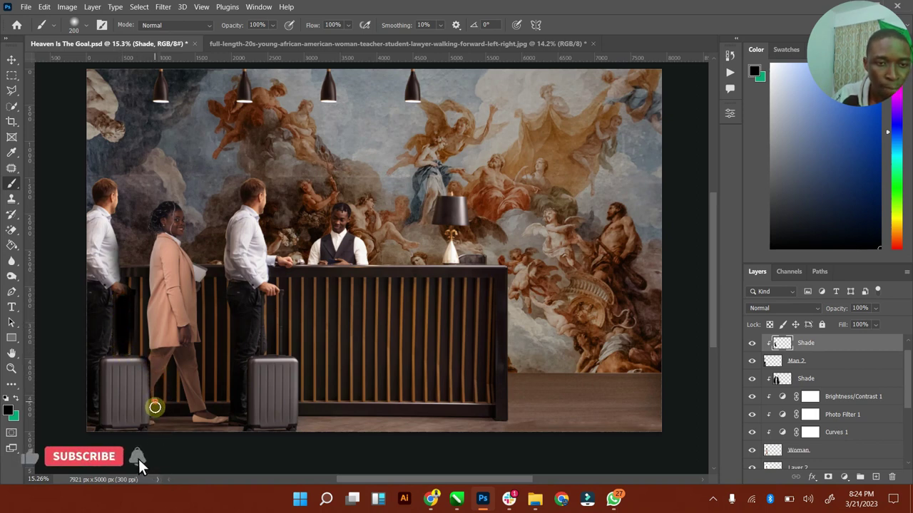
pyautogui.press(']')
pyautogui.press(']')
pyautogui.moveTo(154, 407)
pyautogui.mouseDown()
pyautogui.moveTo(159, 425)
pyautogui.moveTo(164, 393)
pyautogui.moveTo(161, 383)
pyautogui.moveTo(159, 412)
pyautogui.moveTo(129, 226)
pyautogui.moveTo(167, 263)
pyautogui.moveTo(619, 350)
pyautogui.moveTo(273, 330)
pyautogui.moveTo(122, 260)
pyautogui.moveTo(144, 277)
pyautogui.mouseUp()
pyautogui.press(']')
pyautogui.press(']')
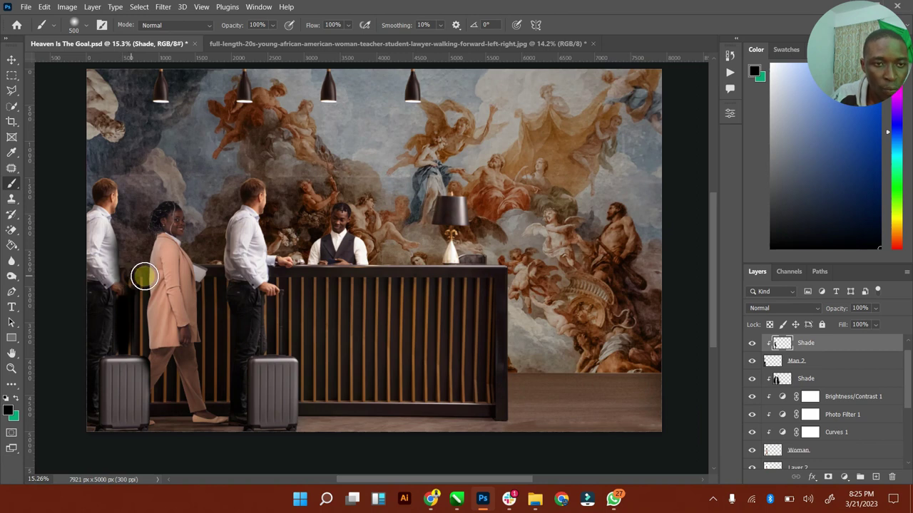
# Step: Set the new Shade layer to Multiply at 55% opacity and 72% fill
pyautogui.click(802, 307)
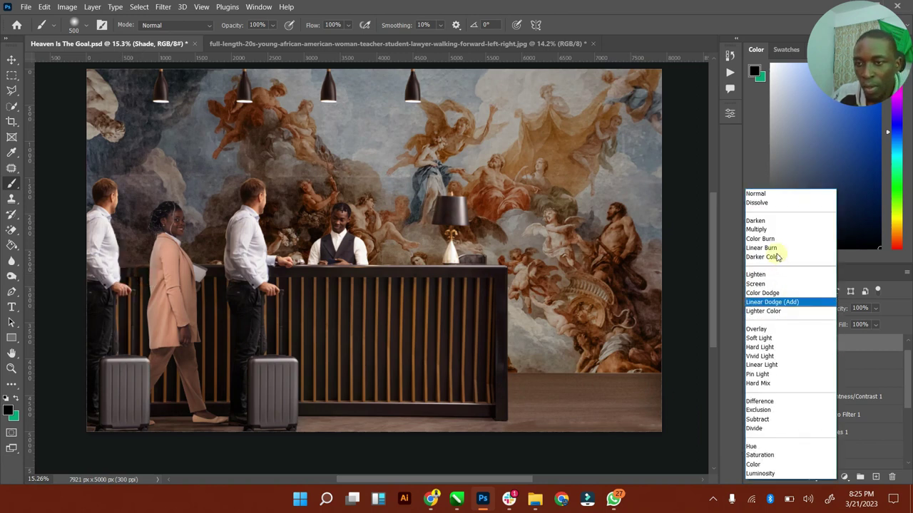
pyautogui.click(777, 230)
pyautogui.click(875, 308)
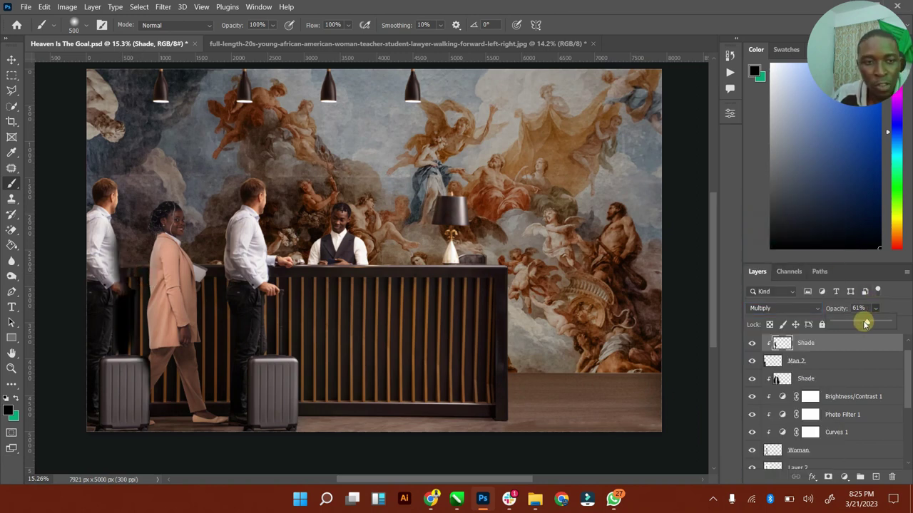
pyautogui.moveTo(865, 325); pyautogui.dragTo(870, 340)
pyautogui.click(875, 324)
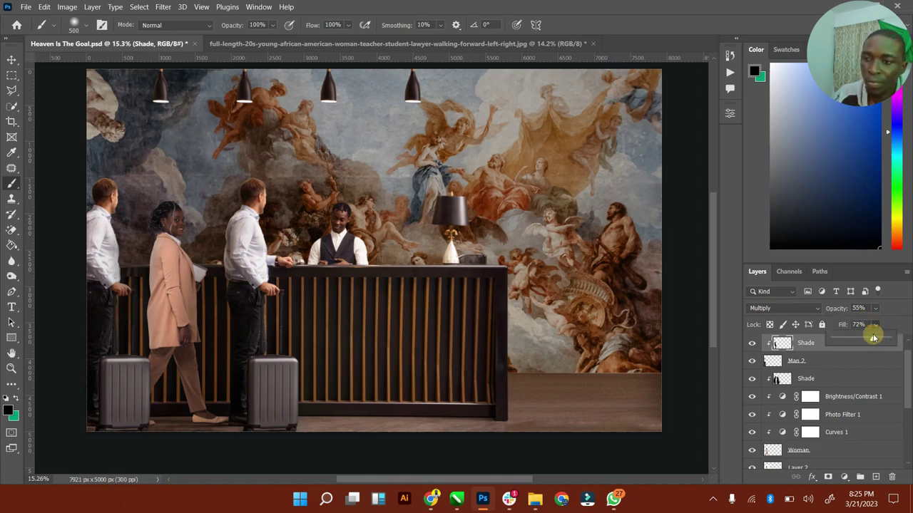
pyautogui.moveTo(874, 337); pyautogui.dragTo(873, 338)
pyautogui.click(13, 59)
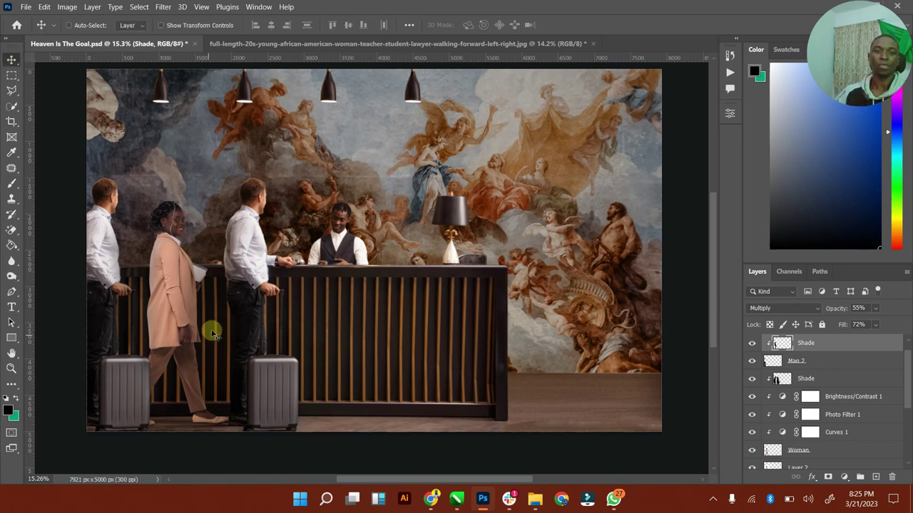
# Step: Fit the composite in the window and save it
pyautogui.doubleClick(10, 354)
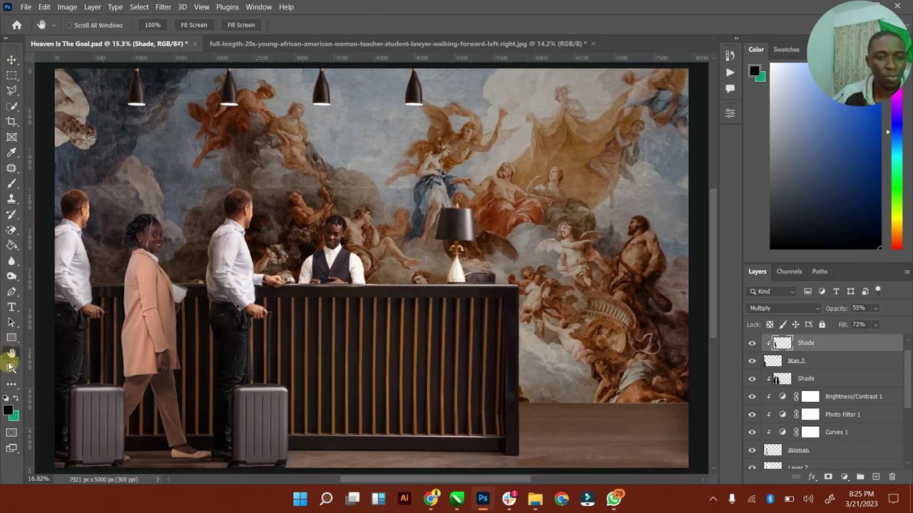
pyautogui.click(13, 58)
pyautogui.hotkey('ctrl', 's')
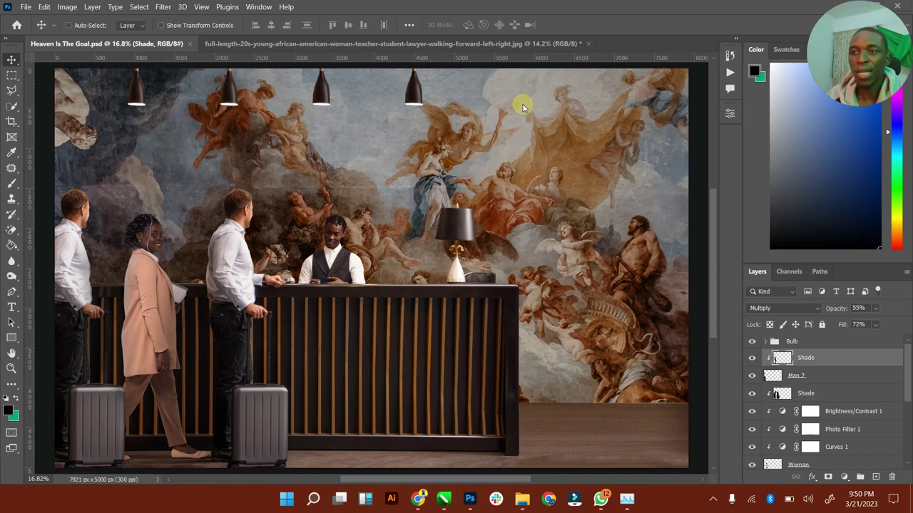
# Step: Close the woman photo document without saving changes
pyautogui.click(324, 46)
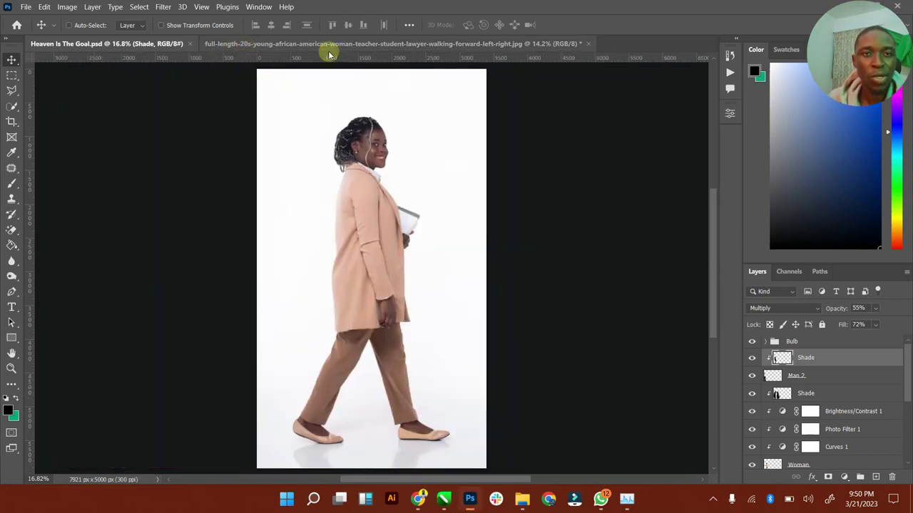
pyautogui.click(589, 44)
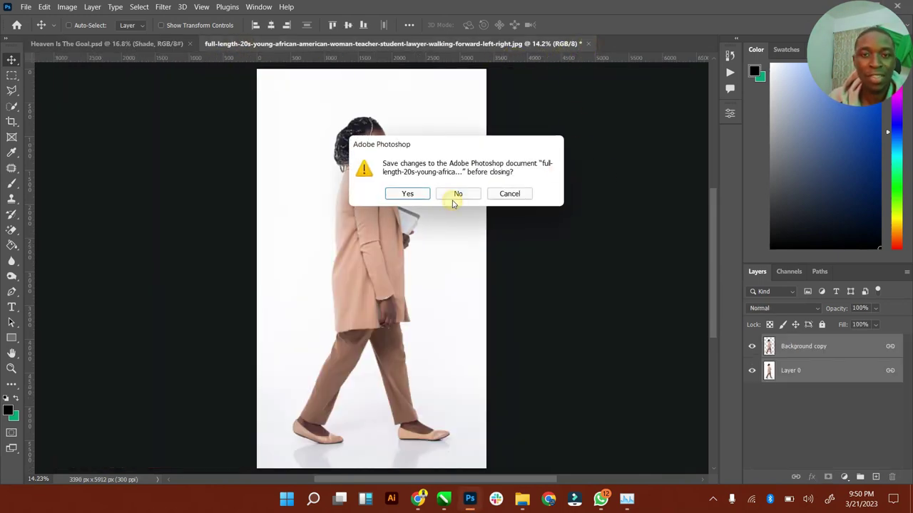
pyautogui.click(454, 199)
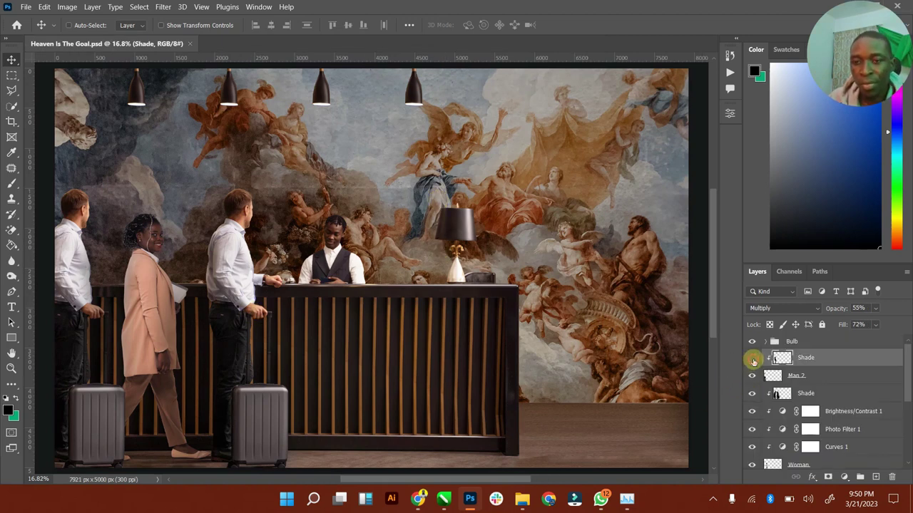
pyautogui.click(753, 362)
pyautogui.click(752, 363)
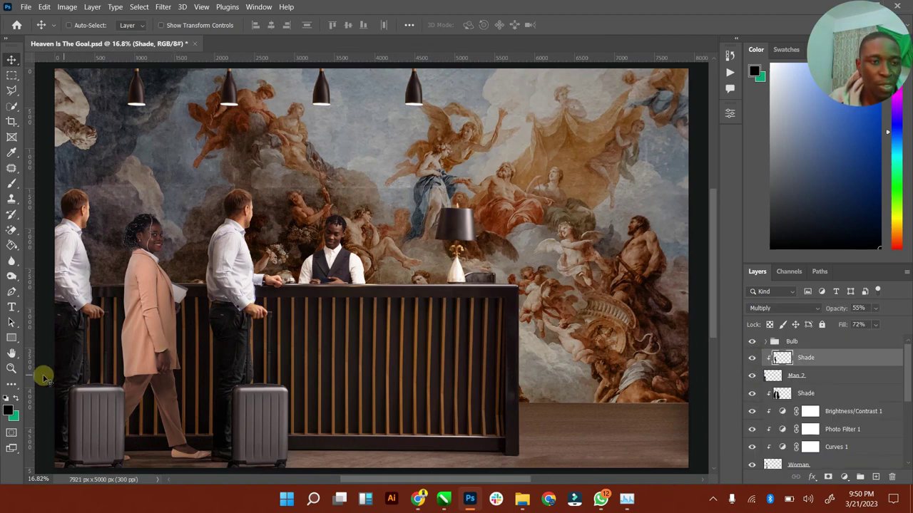
pyautogui.click(12, 368)
pyautogui.moveTo(347, 304); pyautogui.dragTo(298, 291)
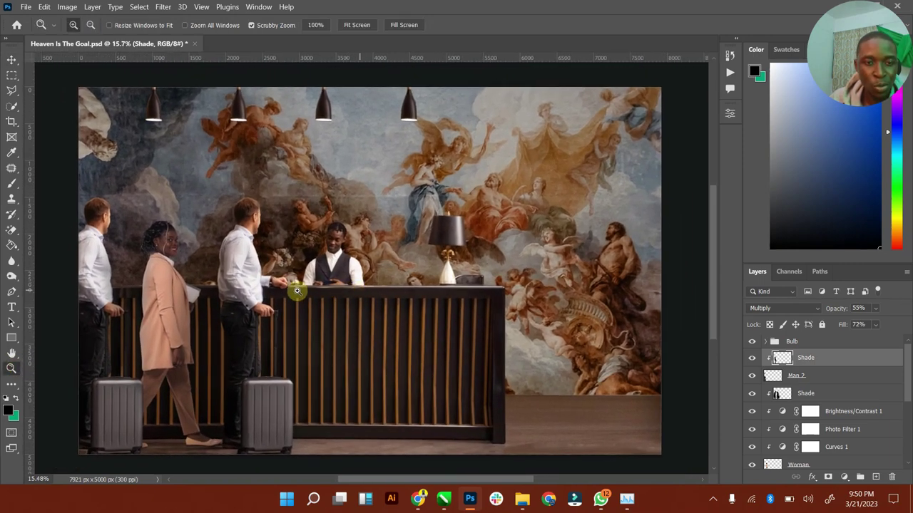
pyautogui.click(12, 60)
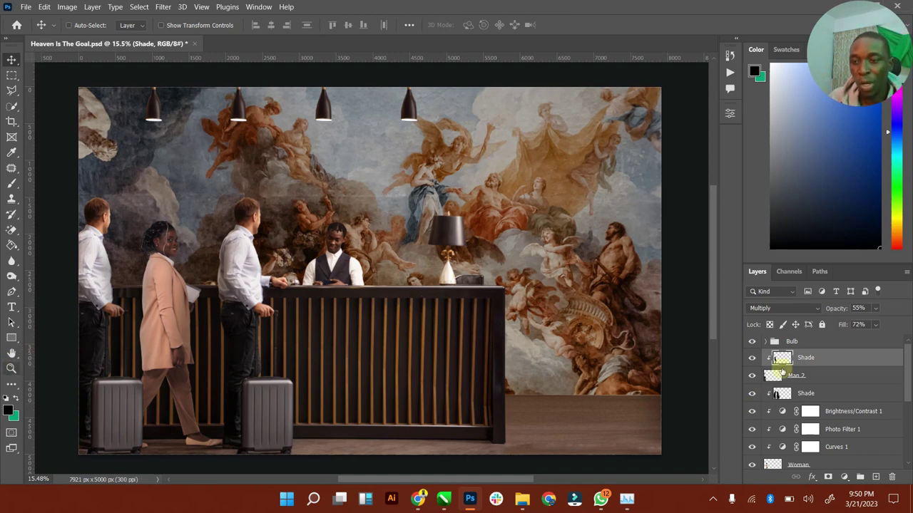
pyautogui.click(806, 343)
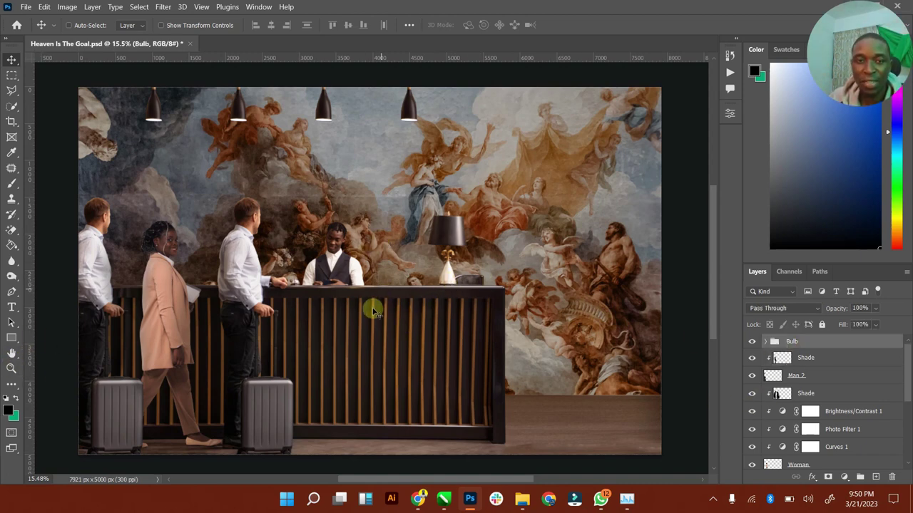
pyautogui.scroll(-1, 827, 408)
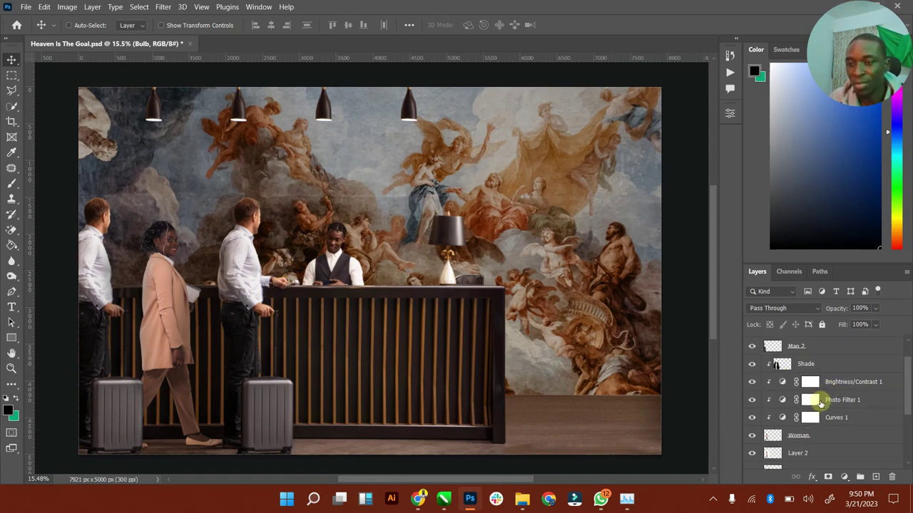
pyautogui.click(812, 368)
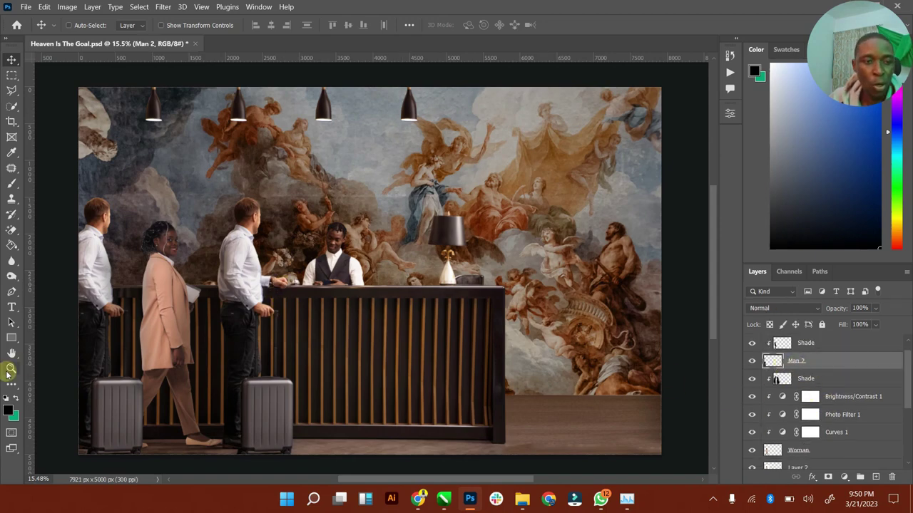
pyautogui.click(8, 372)
pyautogui.moveTo(77, 212); pyautogui.dragTo(74, 251)
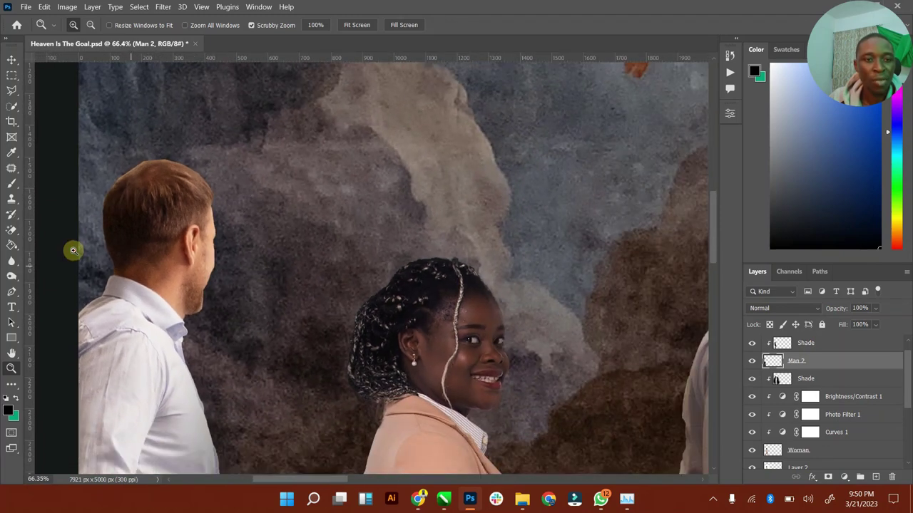
pyautogui.click(10, 354)
pyautogui.doubleClick(10, 354)
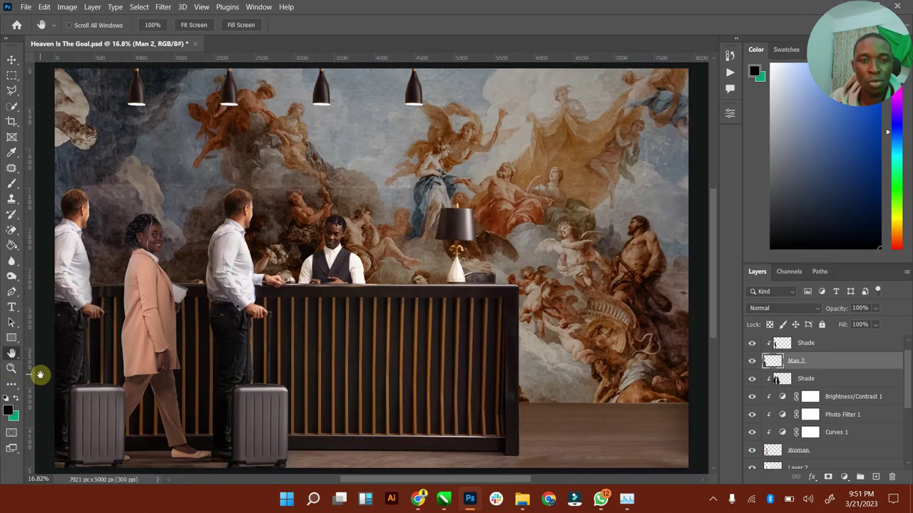
pyautogui.click(12, 369)
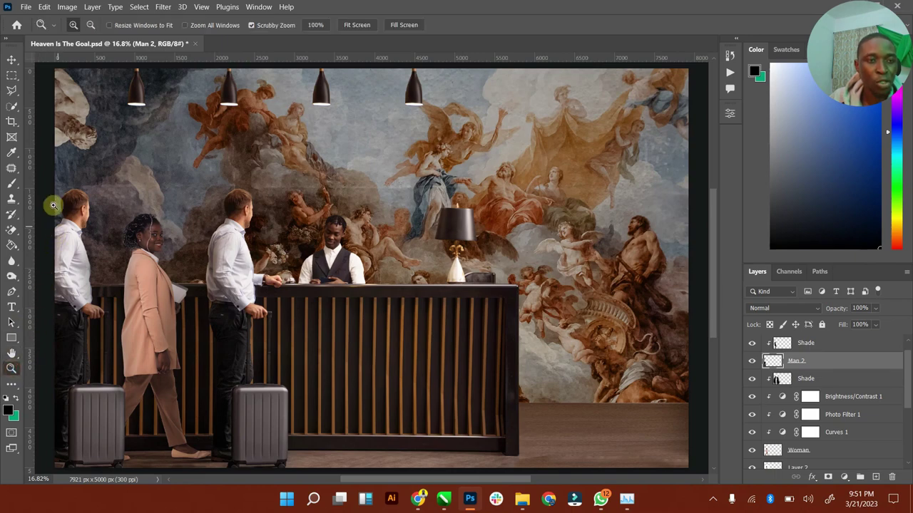
pyautogui.moveTo(53, 209); pyautogui.dragTo(54, 206)
pyautogui.click(12, 59)
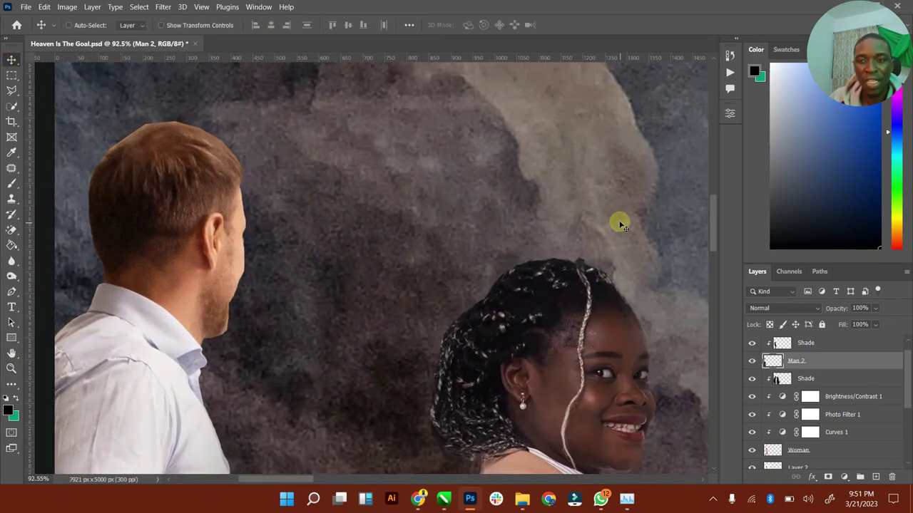
pyautogui.click(717, 267)
pyautogui.scroll(-1, 716, 275)
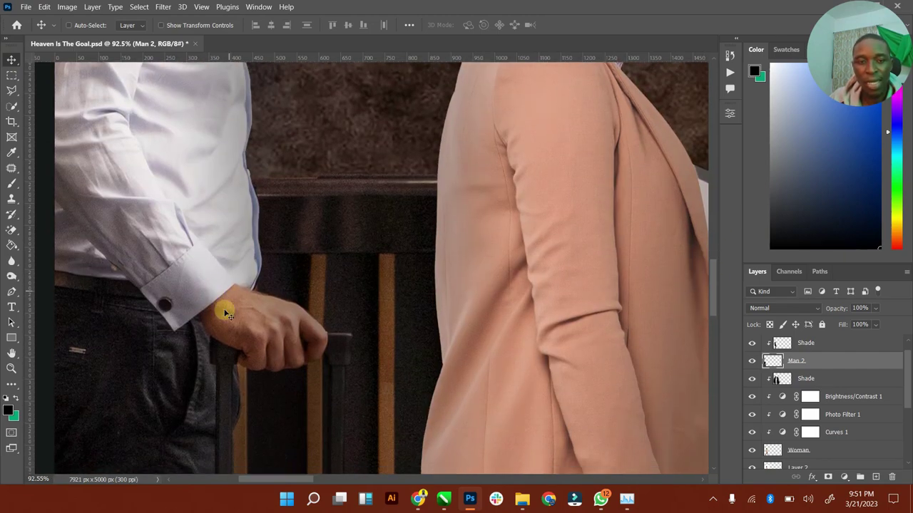
pyautogui.moveTo(715, 289); pyautogui.dragTo(711, 214)
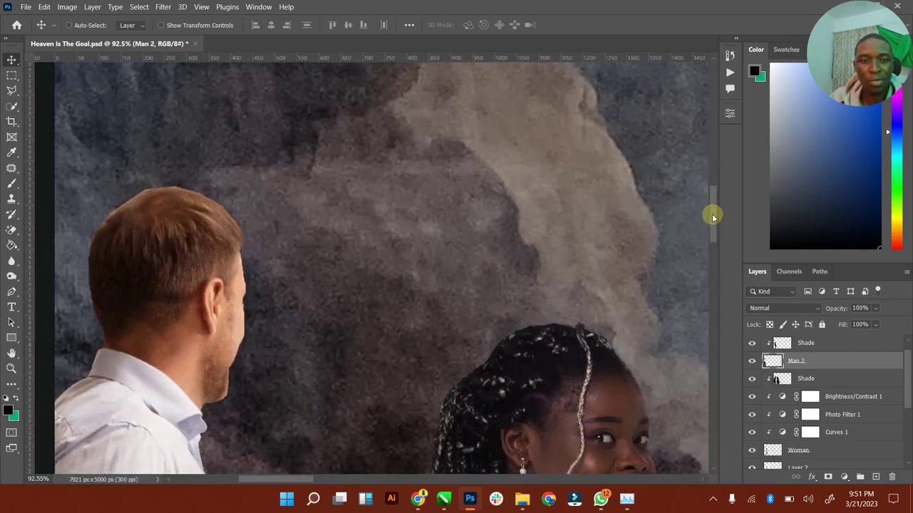
pyautogui.moveTo(523, 500)
pyautogui.click(502, 485)
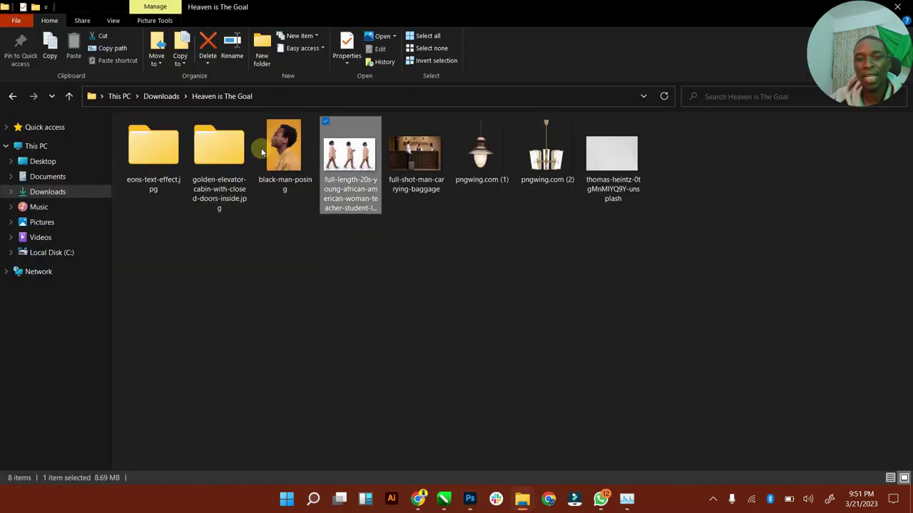
# Step: Open black-man-posing.jpg with Adobe Photoshop 2023 from the Heaven is The Goal folder
pyautogui.click(293, 139)
pyautogui.rightClick(293, 139)
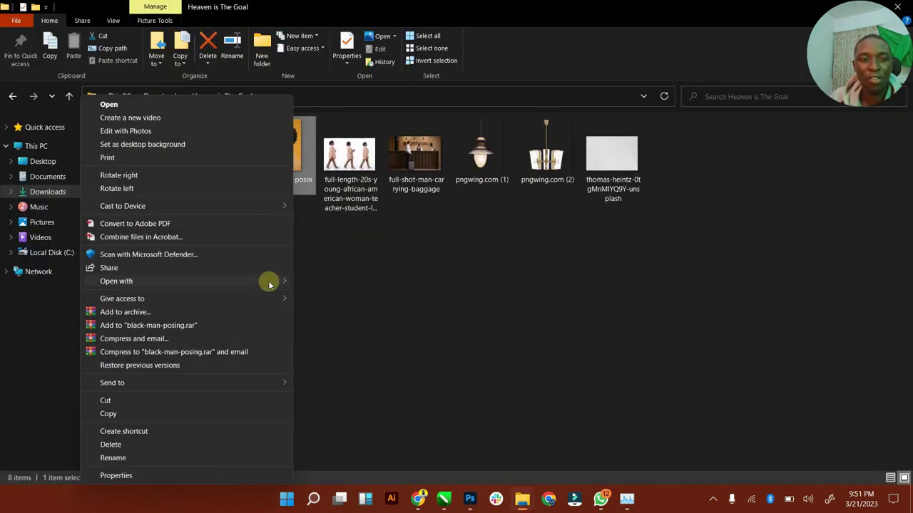
pyautogui.moveTo(288, 281)
pyautogui.click(330, 296)
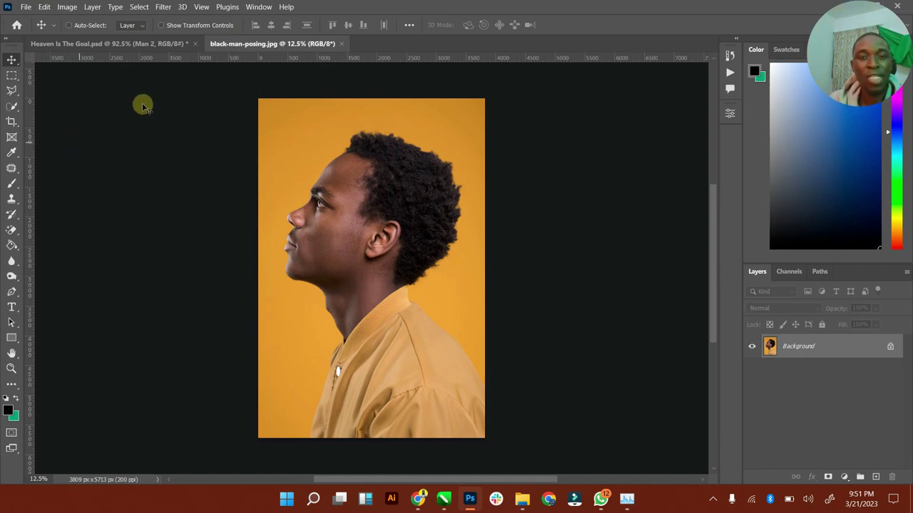
# Step: Select the man automatically with Select > Subject
pyautogui.click(13, 88)
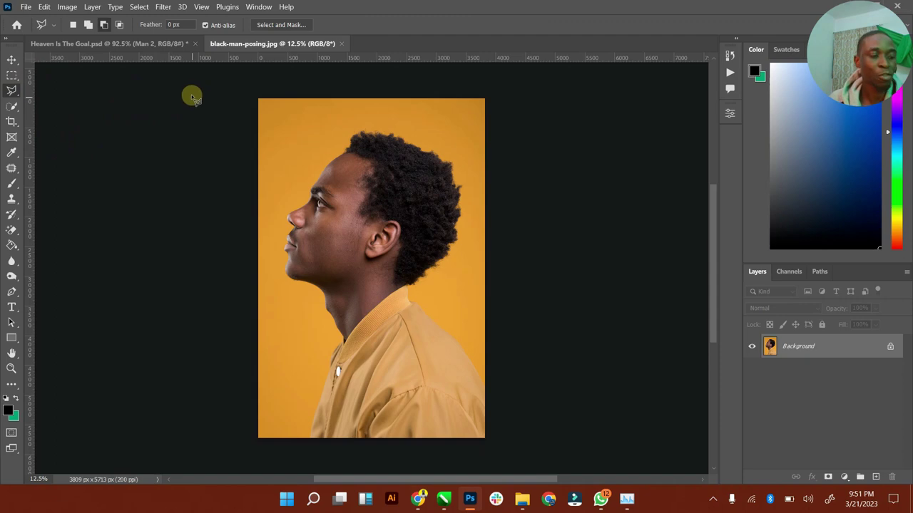
pyautogui.click(139, 7)
pyautogui.click(163, 138)
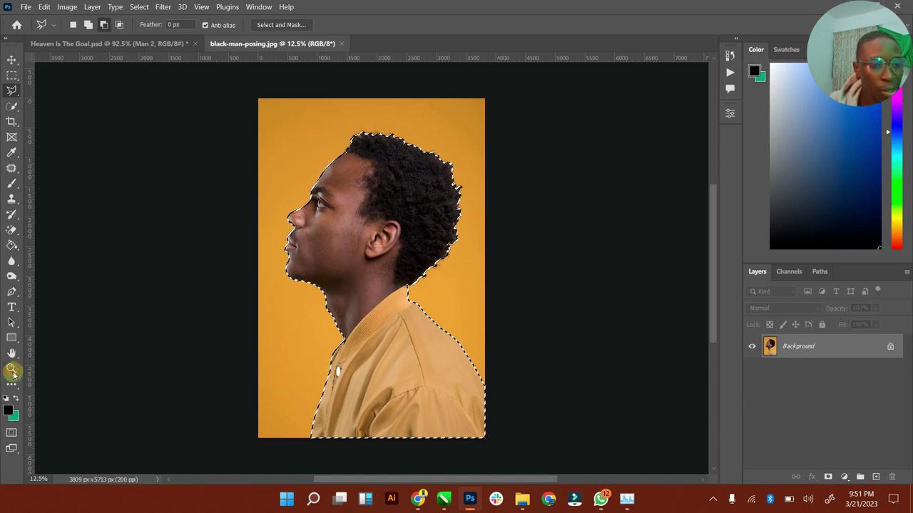
# Step: Subtract the jacket from the selection with a Polygonal Lasso outline, keeping head and neck
pyautogui.click(11, 370)
pyautogui.moveTo(321, 348); pyautogui.dragTo(350, 322)
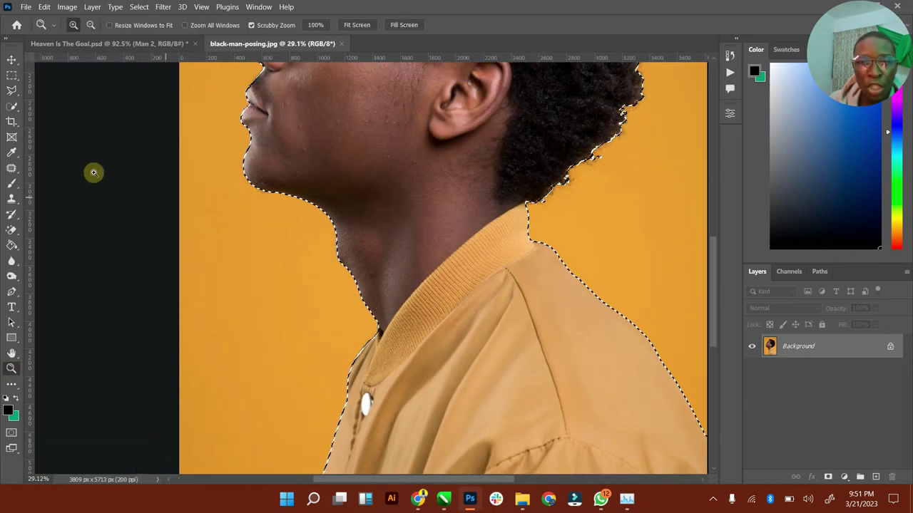
pyautogui.click(12, 91)
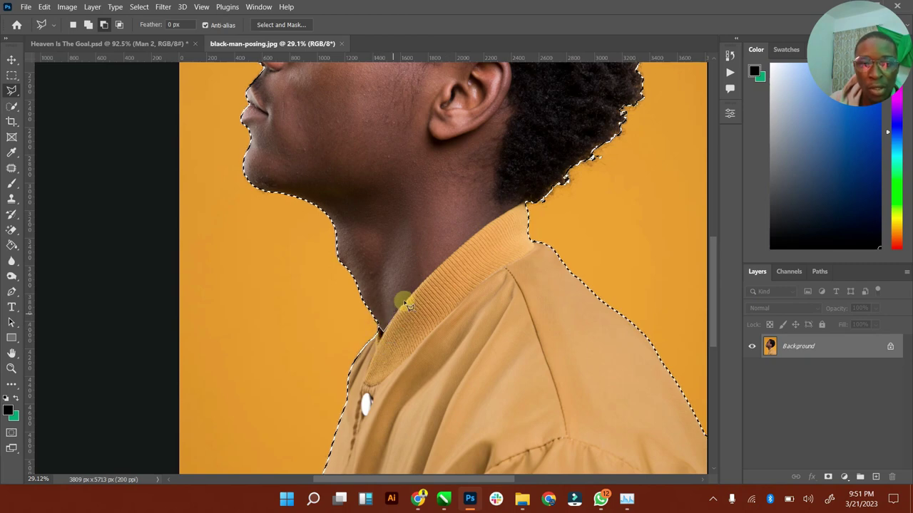
pyautogui.click(528, 201)
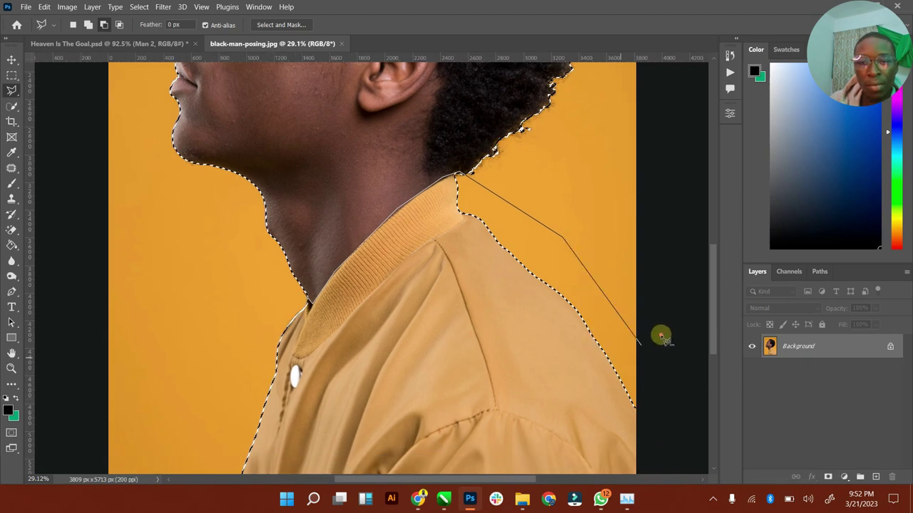
pyautogui.click(658, 331)
pyautogui.click(657, 422)
pyautogui.click(247, 422)
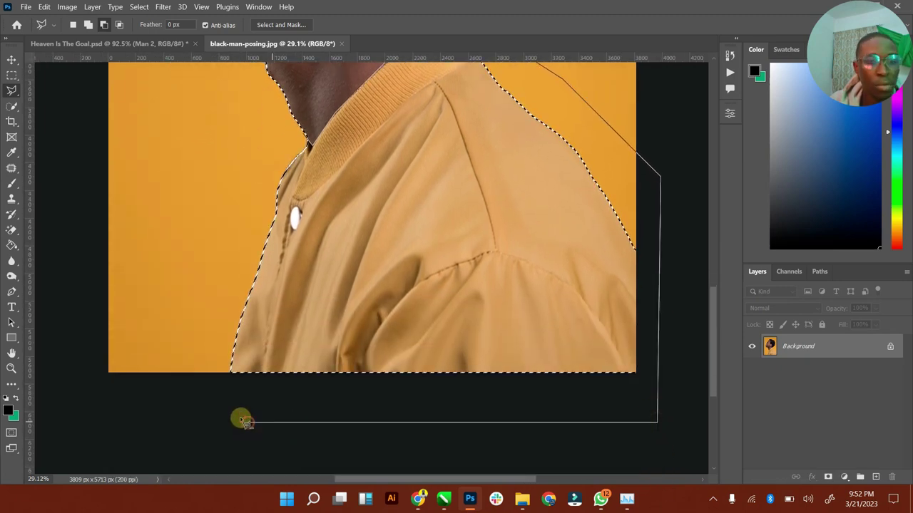
pyautogui.click(170, 355)
pyautogui.click(178, 136)
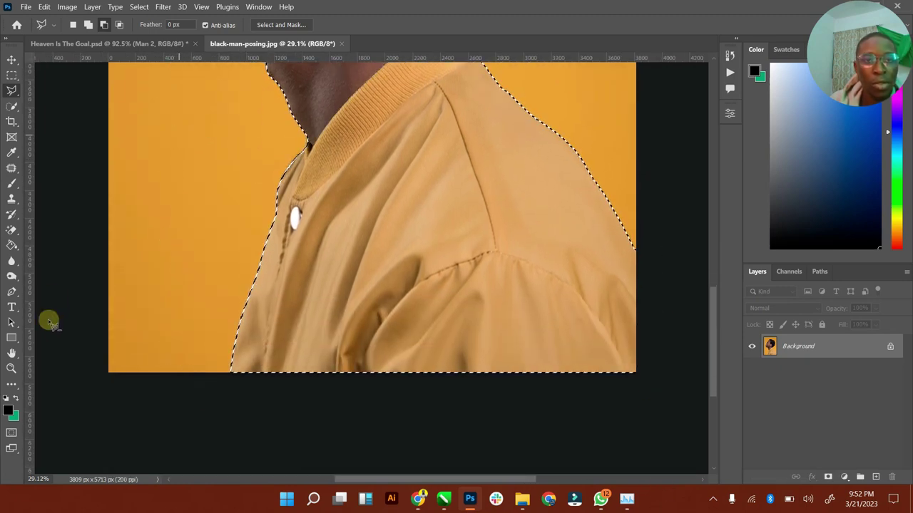
# Step: Fit the photo on screen and open Select and Mask for the head selection
pyautogui.doubleClick(12, 353)
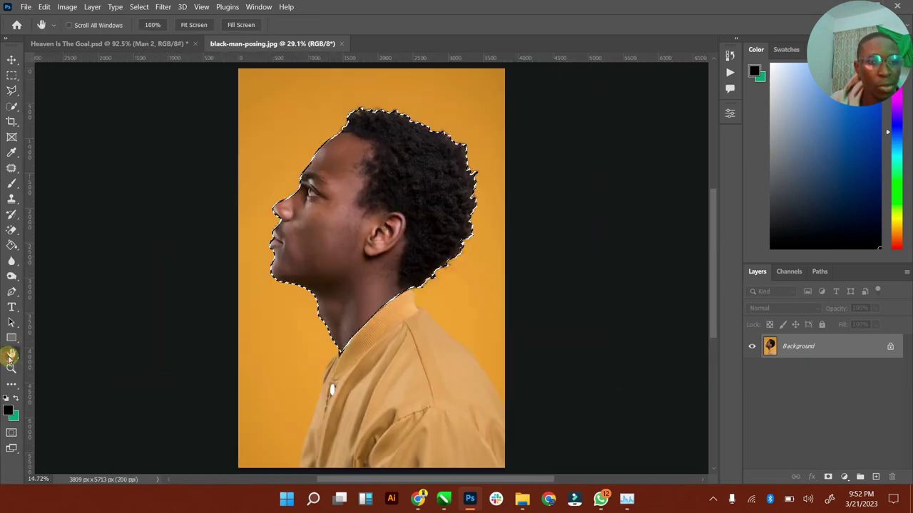
pyautogui.click(11, 90)
pyautogui.click(275, 26)
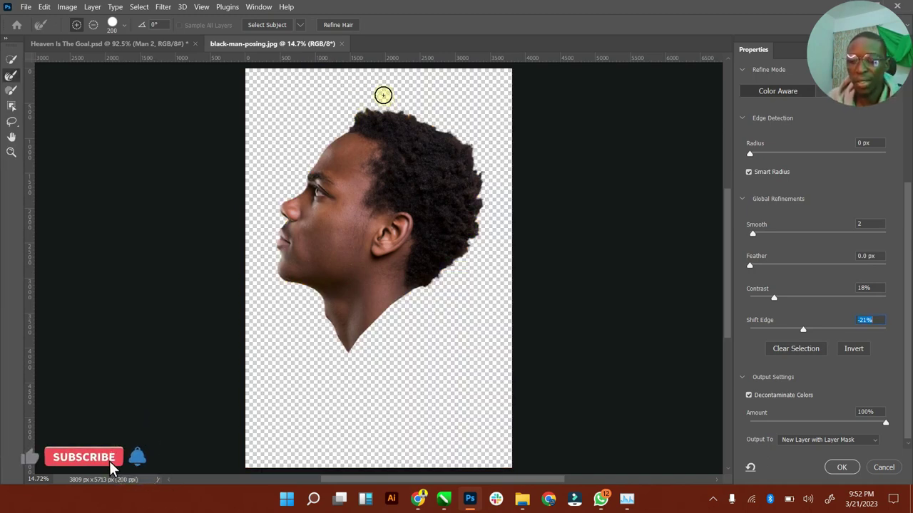
# Step: Refine the hair edge along the top of the head and output it as a new masked layer
pyautogui.press(']')
pyautogui.press(']')
pyautogui.press(']')
pyautogui.press(']')
pyautogui.press(']')
pyautogui.press(']')
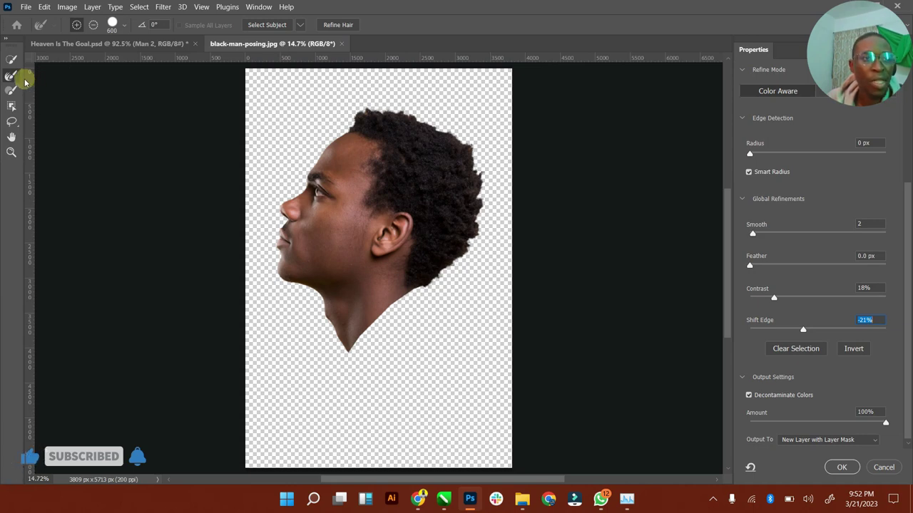
pyautogui.click(11, 77)
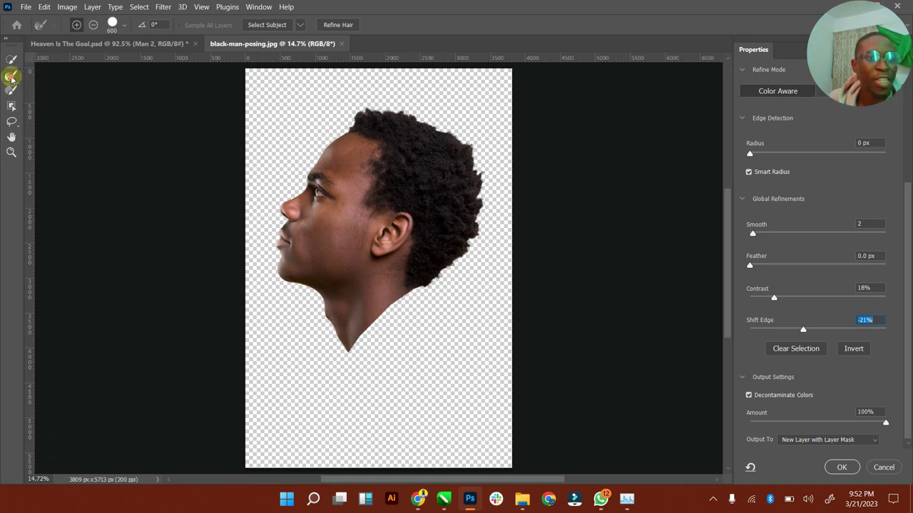
pyautogui.moveTo(350, 95); pyautogui.dragTo(404, 102)
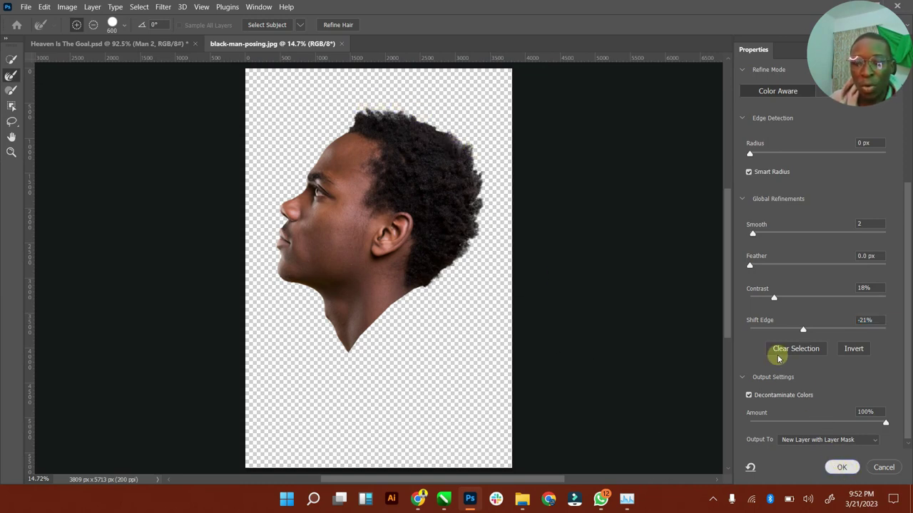
pyautogui.press('Return')
# Step: Apply the mask, bring the head into Heaven Is The Goal, and clip it to Man 2 above Shade
pyautogui.rightClick(792, 345)
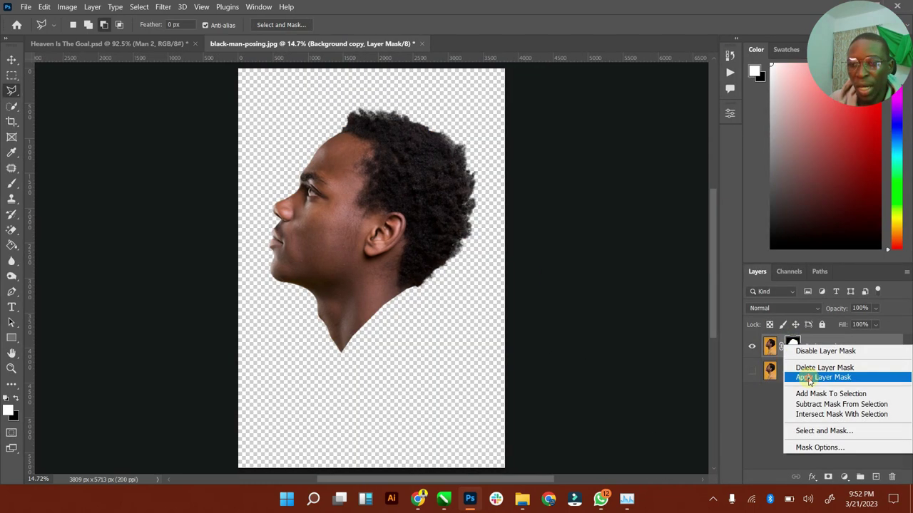
pyautogui.click(807, 378)
pyautogui.click(11, 59)
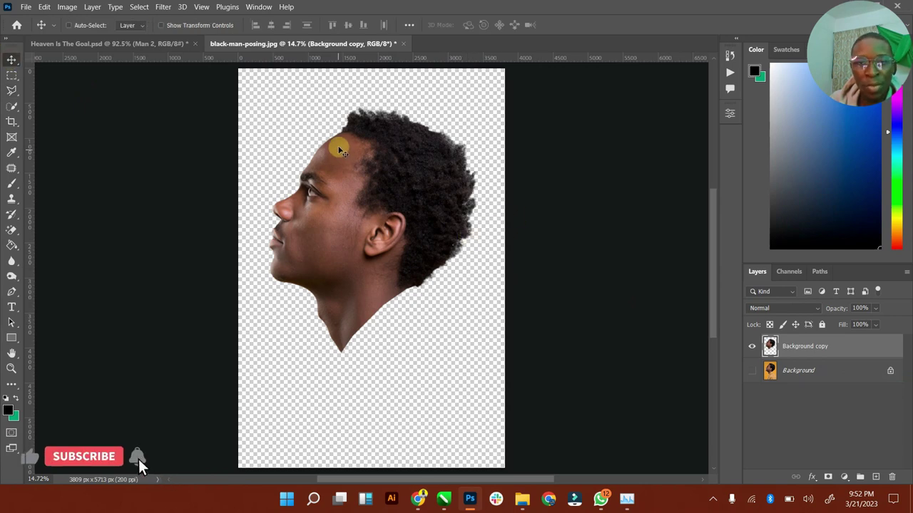
pyautogui.moveTo(341, 151); pyautogui.dragTo(306, 175)
pyautogui.hotkey('ctrl', 'alt', 'g')
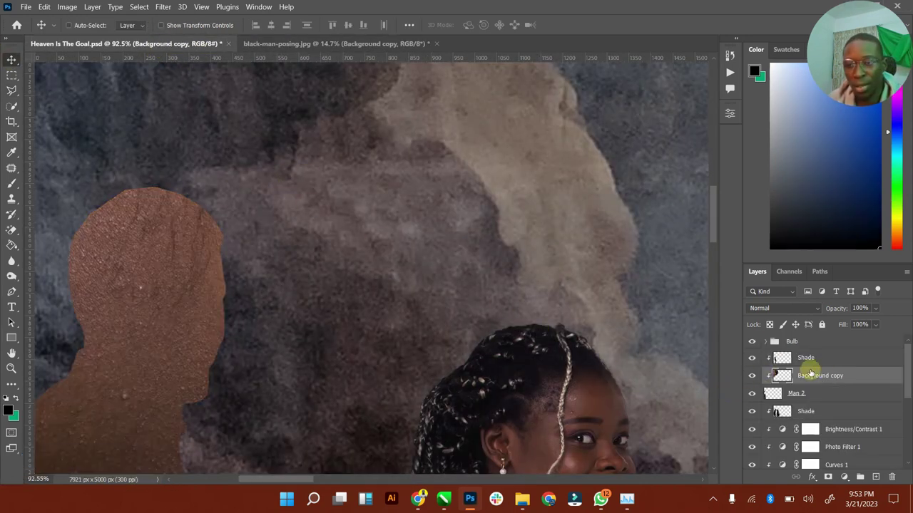
pyautogui.moveTo(824, 357)
pyautogui.mouseDown()
pyautogui.moveTo(815, 373)
pyautogui.moveTo(820, 362)
pyautogui.mouseUp()
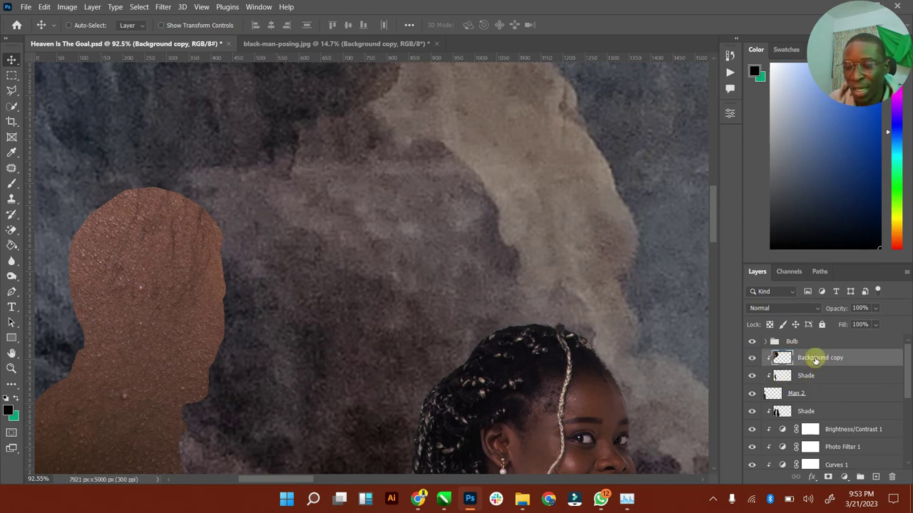
# Step: Release Background copy's clipping mask and move the head toward the composite's centre
pyautogui.rightClick(818, 362)
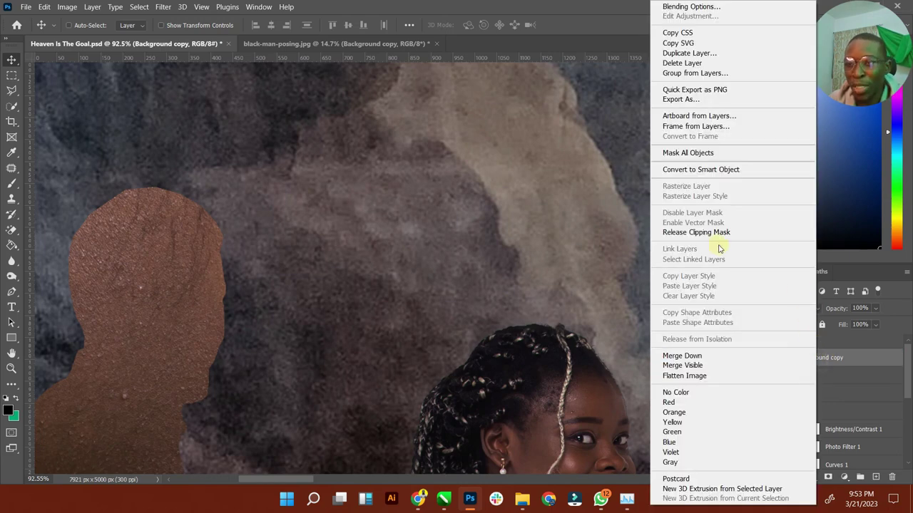
pyautogui.click(701, 235)
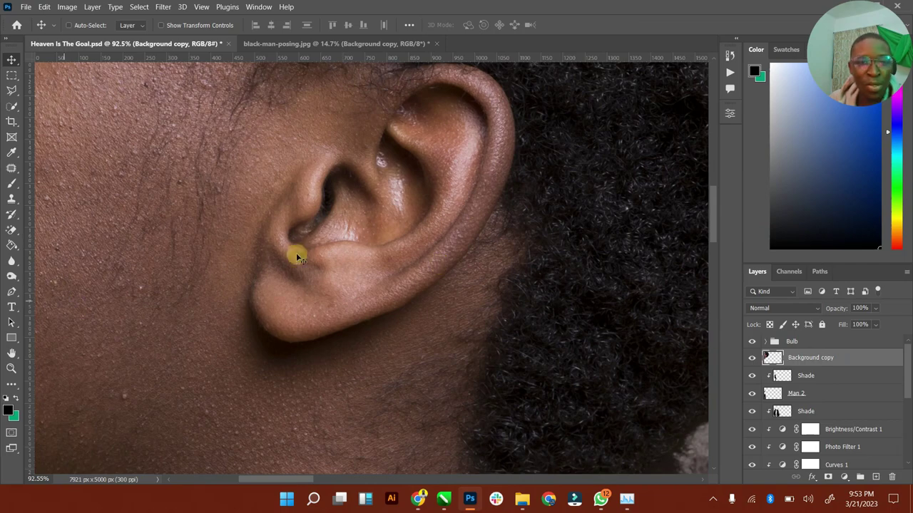
pyautogui.doubleClick(11, 354)
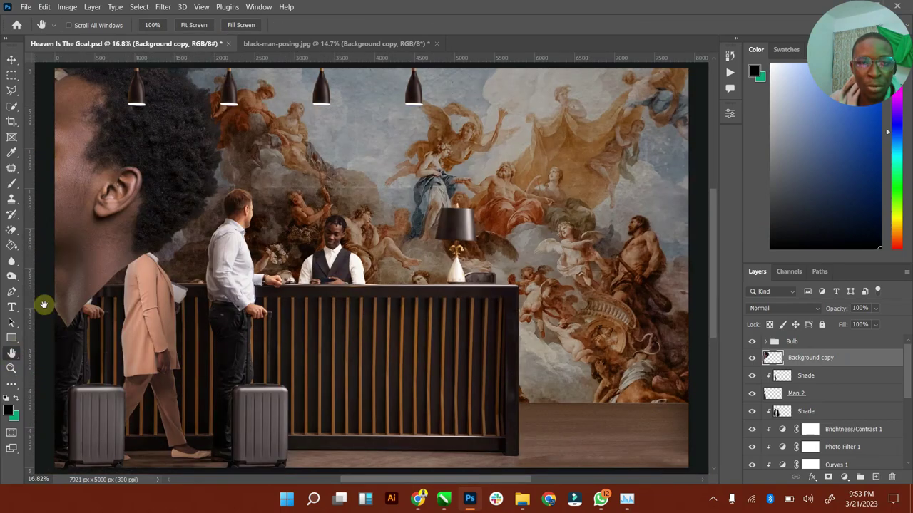
pyautogui.click(12, 59)
pyautogui.moveTo(138, 145); pyautogui.dragTo(326, 202)
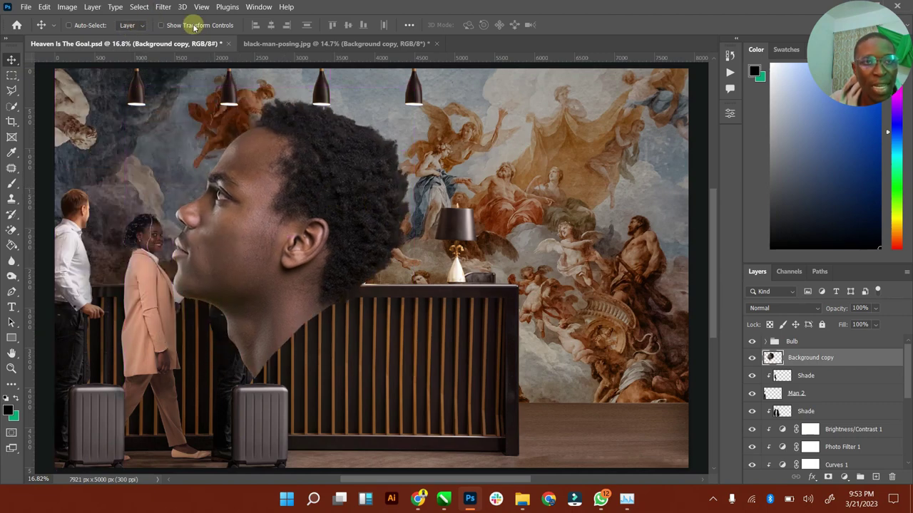
# Step: Scale the head down to about a quarter size and zoom onto the far-left traveler
pyautogui.click(161, 25)
pyautogui.moveTo(345, 165); pyautogui.dragTo(75, 191)
pyautogui.click(588, 25)
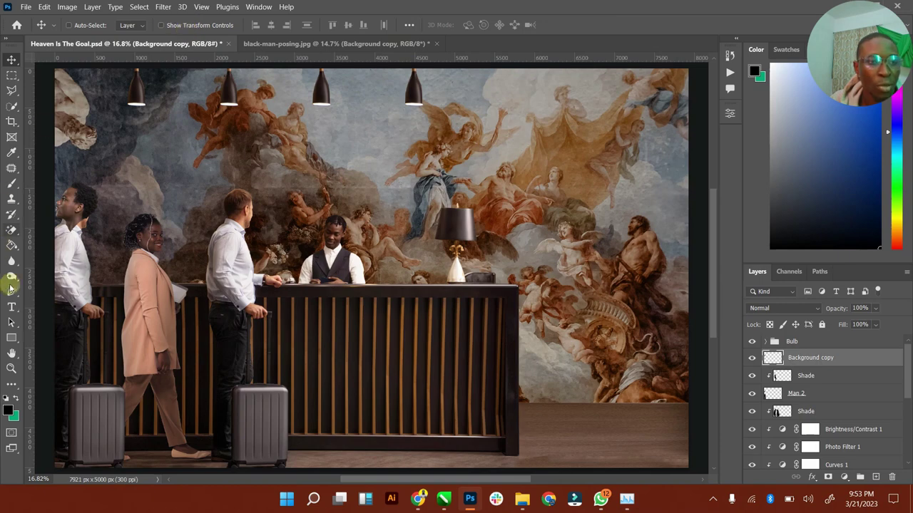
pyautogui.click(12, 368)
pyautogui.moveTo(63, 177); pyautogui.dragTo(125, 180)
pyautogui.click(13, 60)
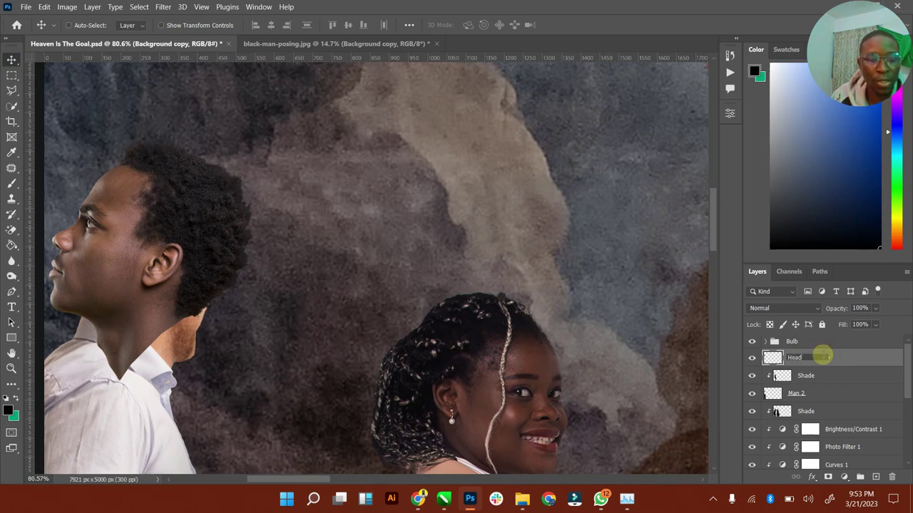
# Step: Name the layer Head and flip it horizontally, undoing an accidental vertical flip
pyautogui.click(822, 357)
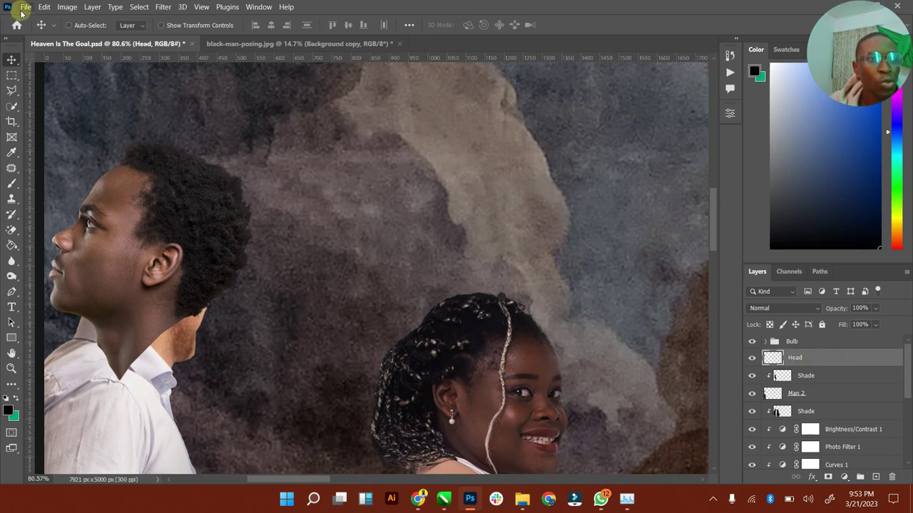
pyautogui.click(44, 8)
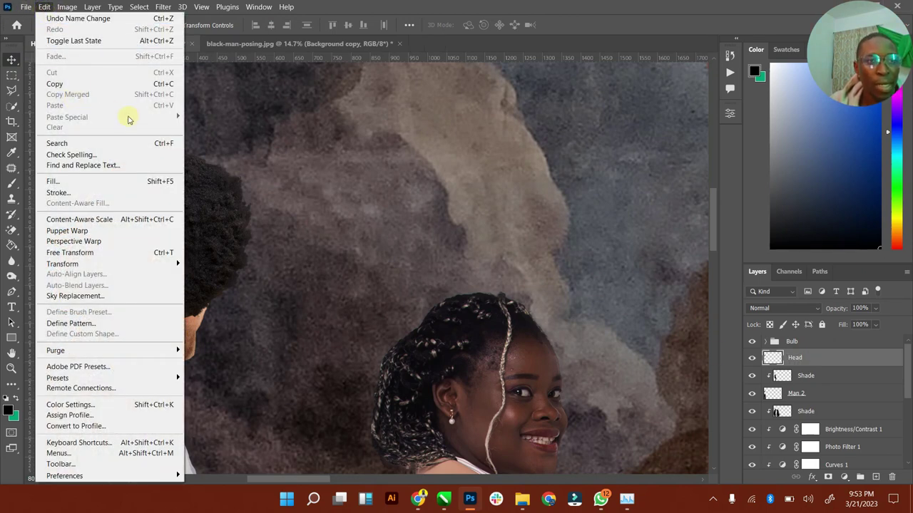
pyautogui.click(45, 7)
pyautogui.click(44, 8)
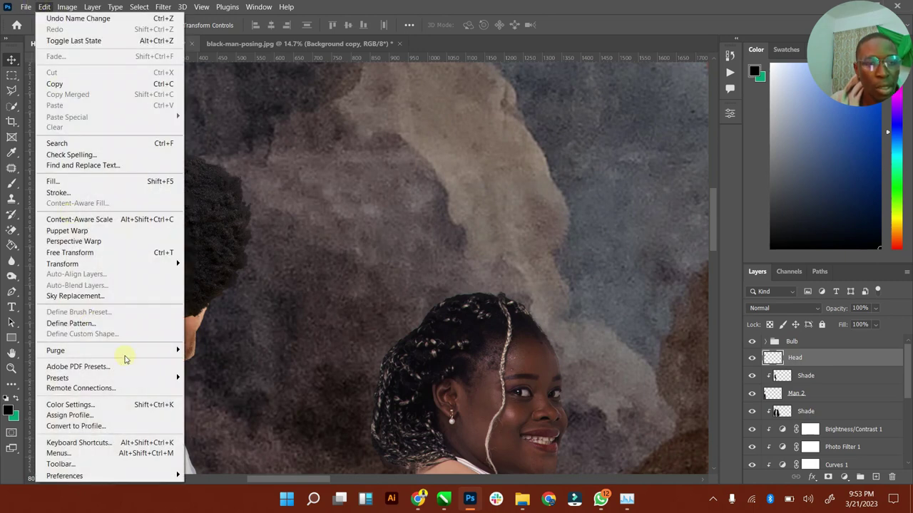
pyautogui.moveTo(150, 263)
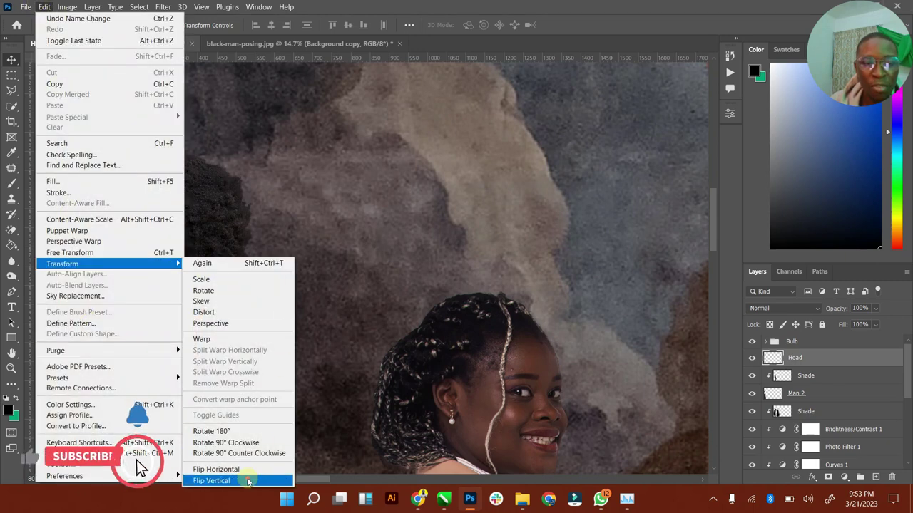
pyautogui.click(249, 480)
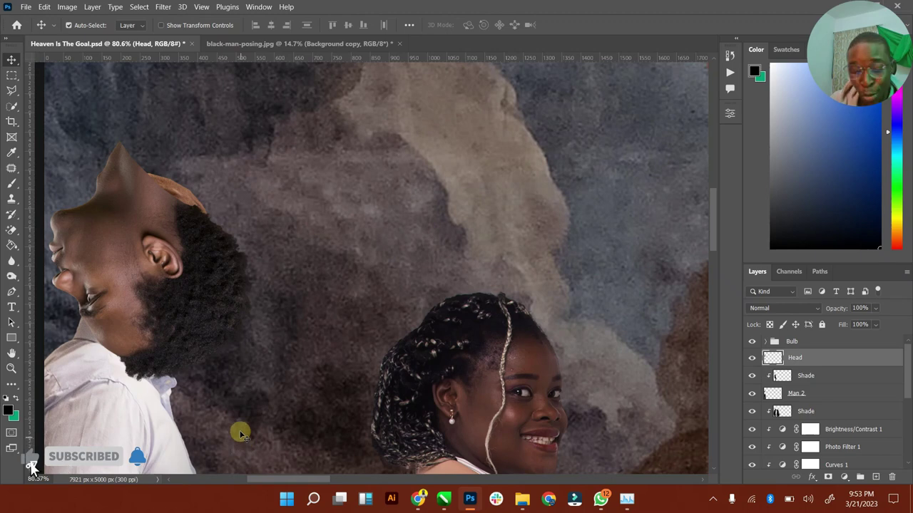
pyautogui.hotkey('ctrl', 'z')
pyautogui.click(52, 8)
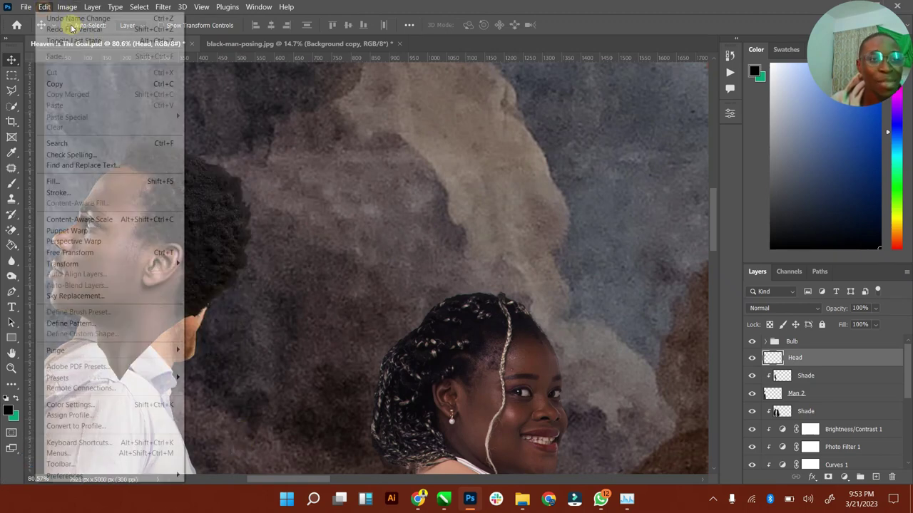
pyautogui.moveTo(151, 269)
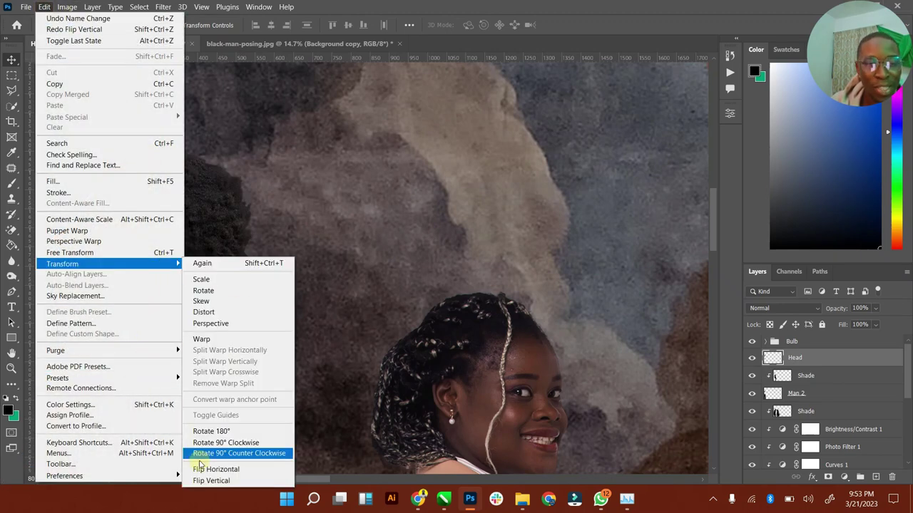
pyautogui.click(212, 467)
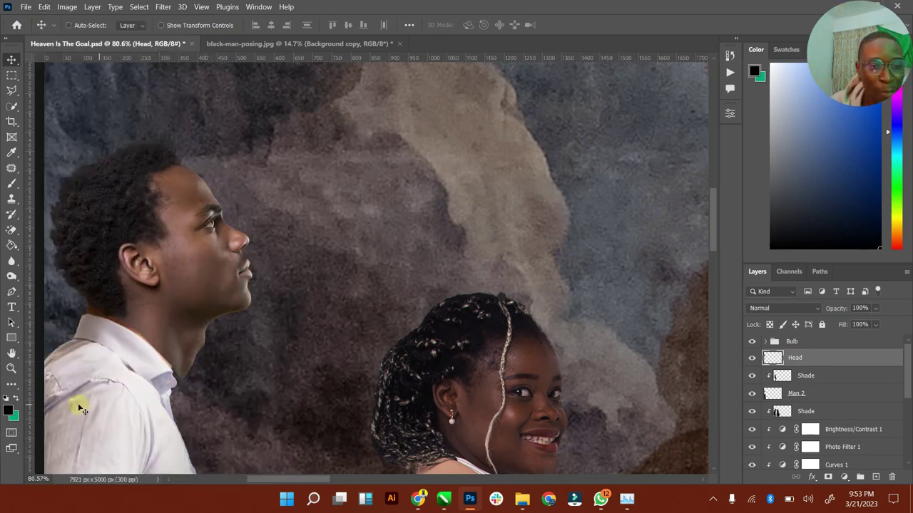
# Step: Scale the head to 92.84% and reposition it over the traveler's collar
pyautogui.moveTo(312, 477); pyautogui.dragTo(291, 476)
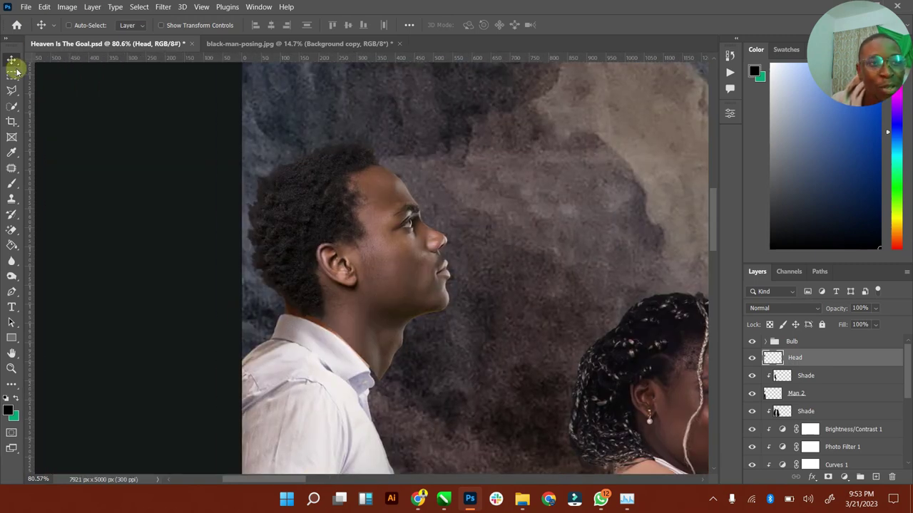
pyautogui.click(162, 25)
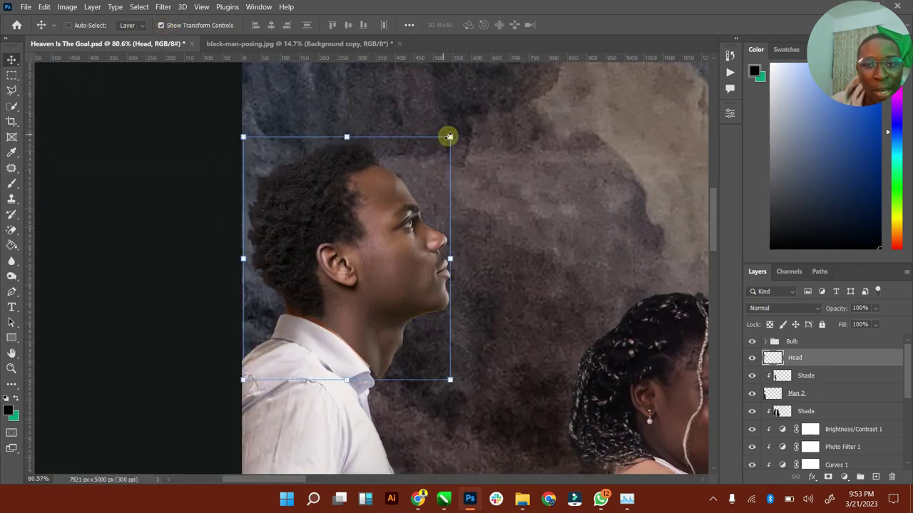
pyautogui.moveTo(448, 136); pyautogui.dragTo(434, 153)
pyautogui.moveTo(342, 244); pyautogui.dragTo(334, 265)
pyautogui.click(587, 27)
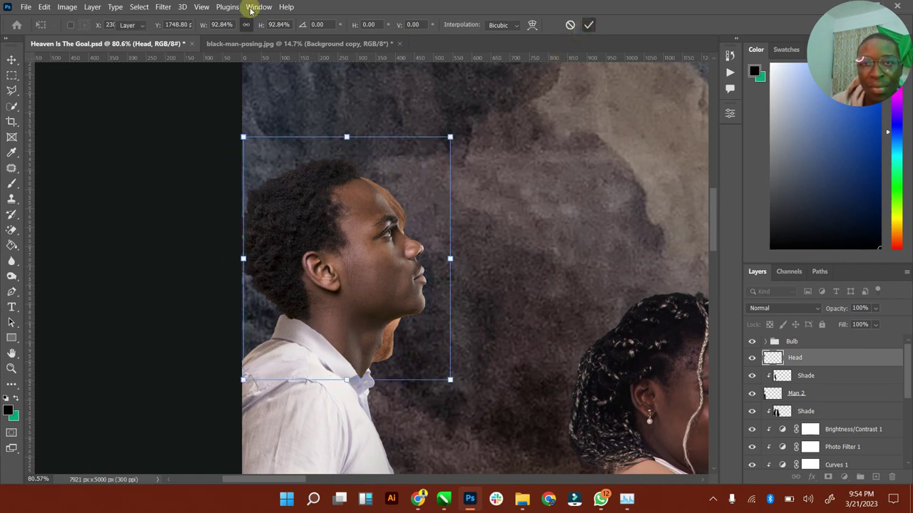
pyautogui.click(200, 27)
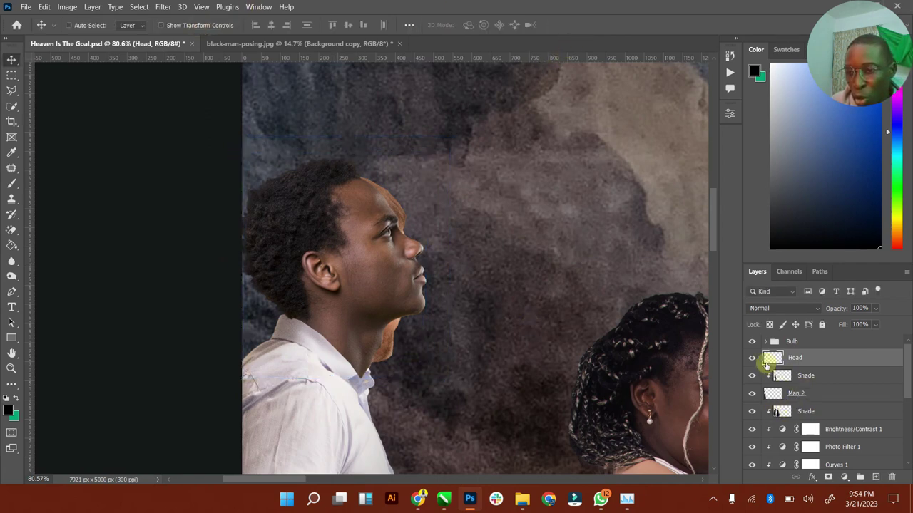
# Step: Hide Head and delete the traveler's original head from Man 2 using a polygonal lasso selection
pyautogui.click(752, 358)
pyautogui.click(775, 397)
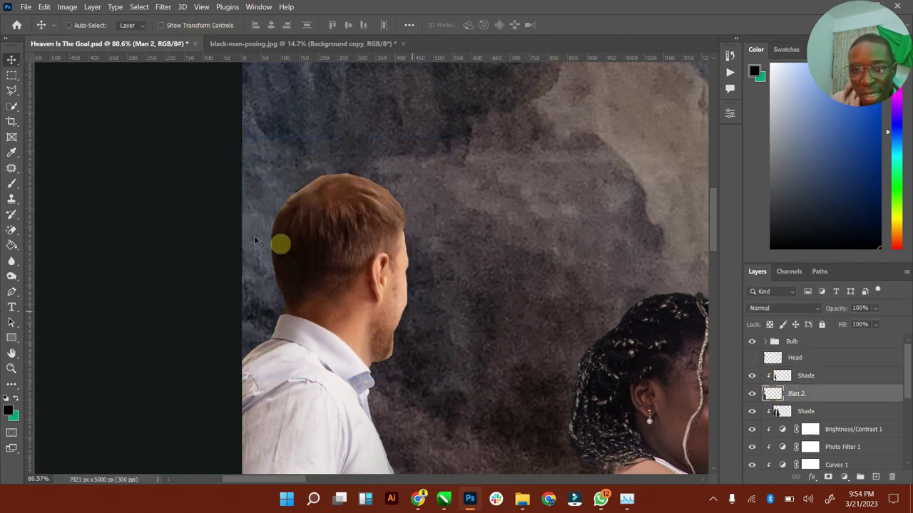
pyautogui.click(12, 93)
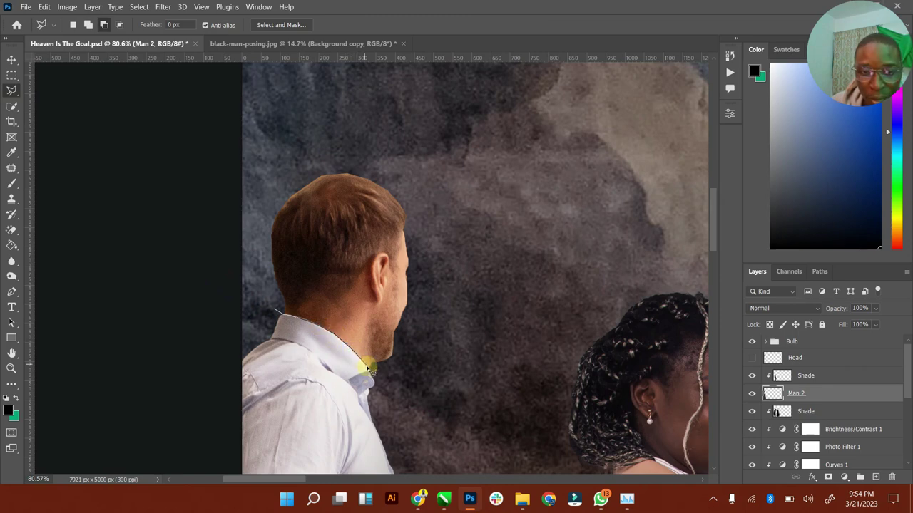
pyautogui.click(426, 380)
pyautogui.click(464, 349)
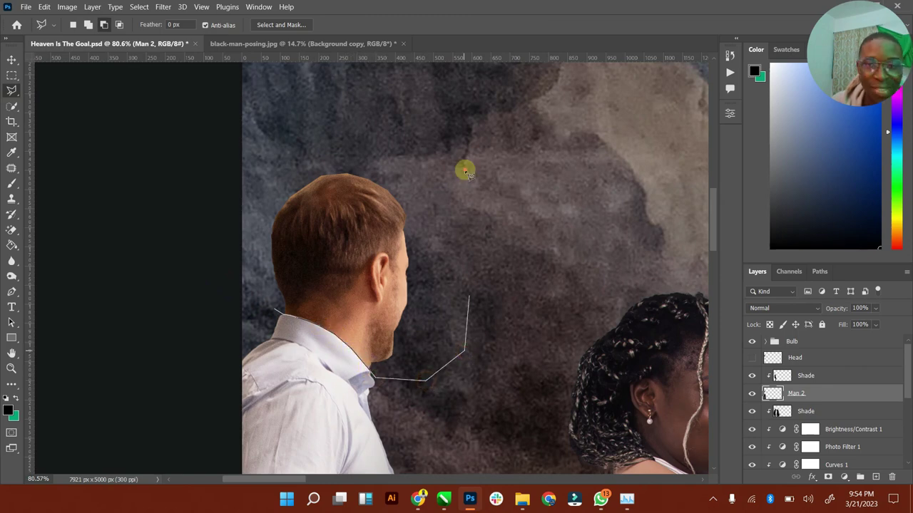
pyautogui.click(464, 170)
pyautogui.click(272, 114)
pyautogui.doubleClick(254, 207)
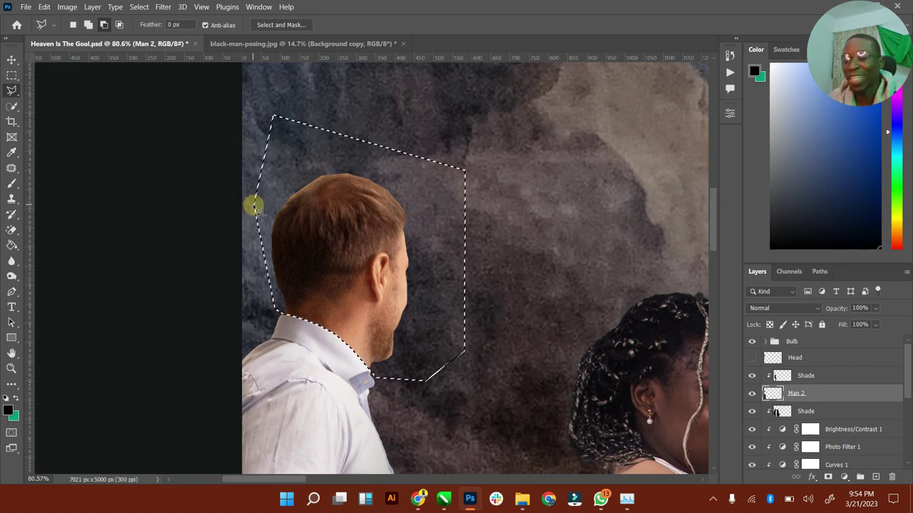
pyautogui.press('Delete')
pyautogui.rightClick(289, 217)
pyautogui.click(308, 223)
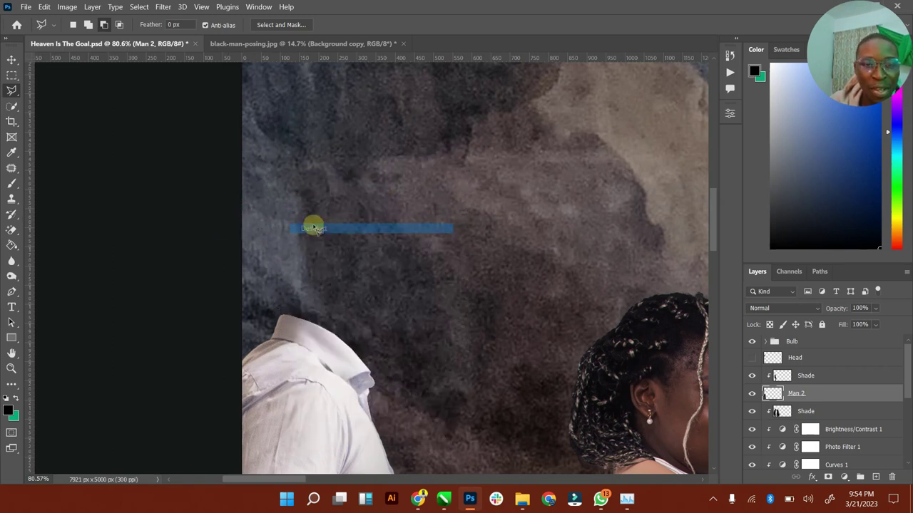
# Step: Soften the top edge of the collar with an 80-pixel Blur brush
pyautogui.press('v')
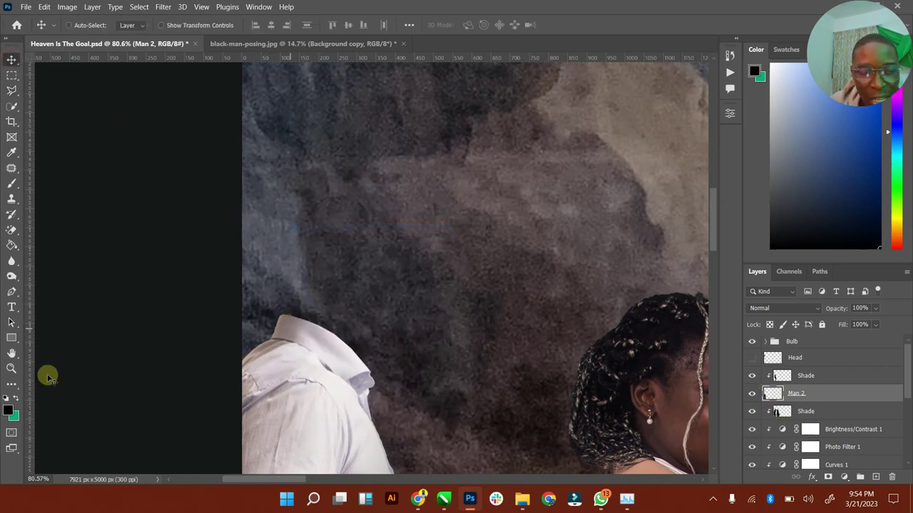
pyautogui.click(11, 370)
pyautogui.moveTo(312, 334); pyautogui.dragTo(301, 302)
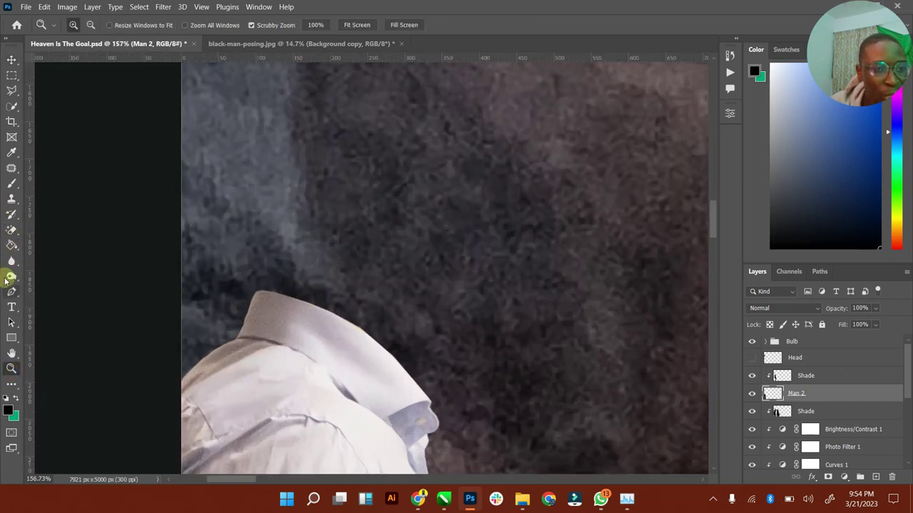
pyautogui.rightClick(11, 262)
pyautogui.click(50, 260)
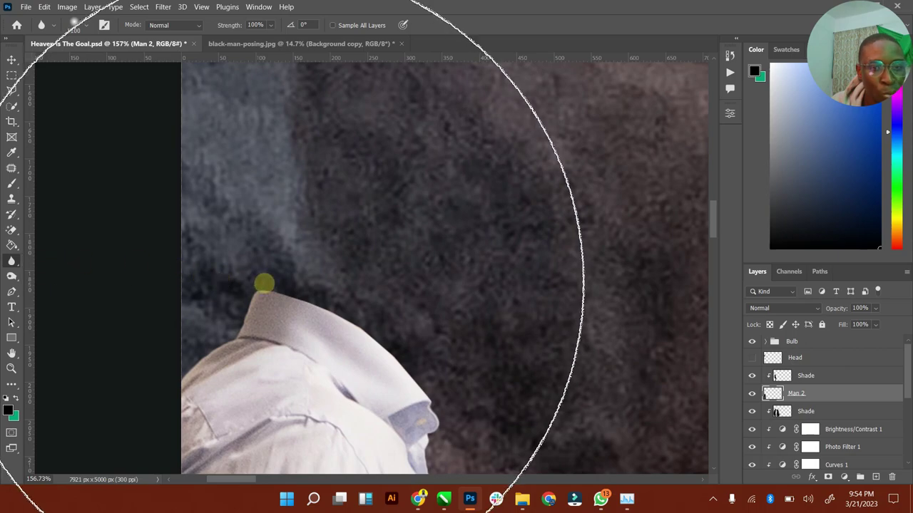
pyautogui.press('[')
pyautogui.press('[')
pyautogui.press('[')
pyautogui.press('[')
pyautogui.press('[')
pyautogui.press('[')
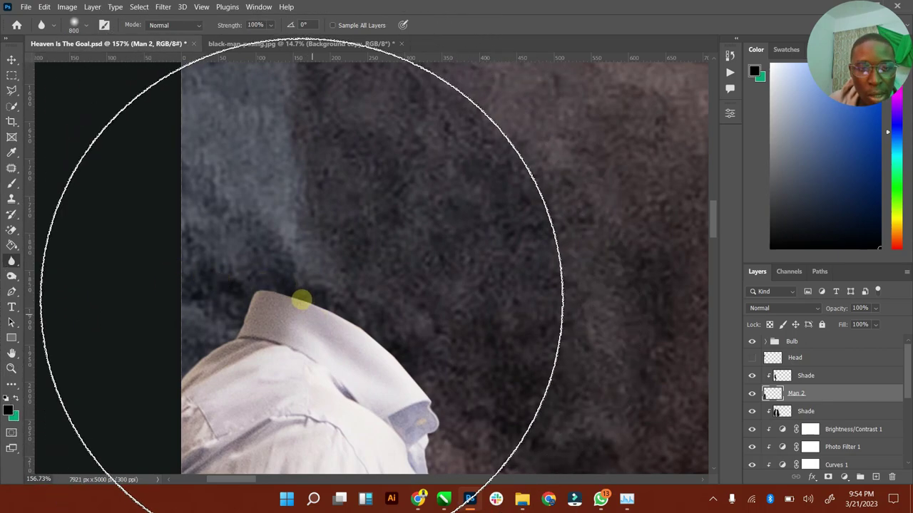
pyautogui.press('[')
pyautogui.press('[')
pyautogui.press('[')
pyautogui.press('[')
pyautogui.press('[')
pyautogui.press('[')
pyautogui.moveTo(248, 280)
pyautogui.mouseDown()
pyautogui.moveTo(332, 302)
pyautogui.moveTo(428, 381)
pyautogui.mouseUp()
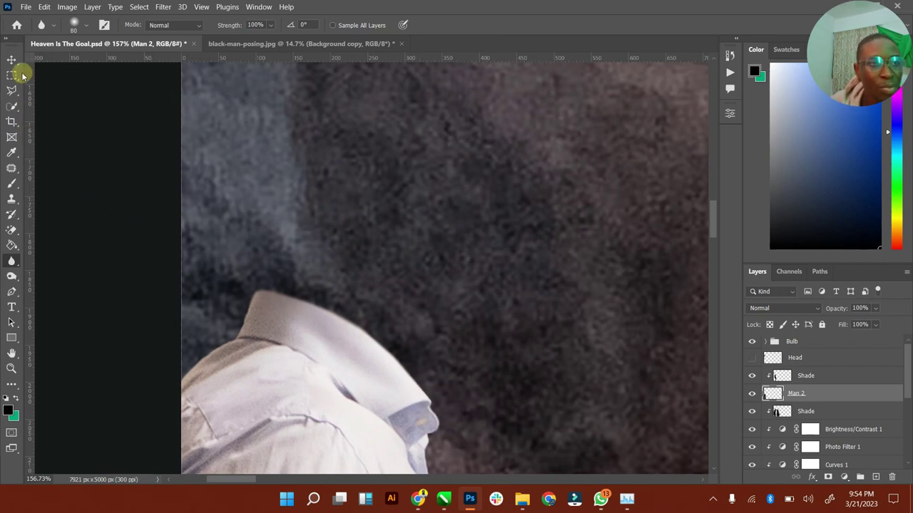
# Step: Show the Head layer again and move it below Man 2 in the layer stack
pyautogui.press('v')
pyautogui.click(750, 357)
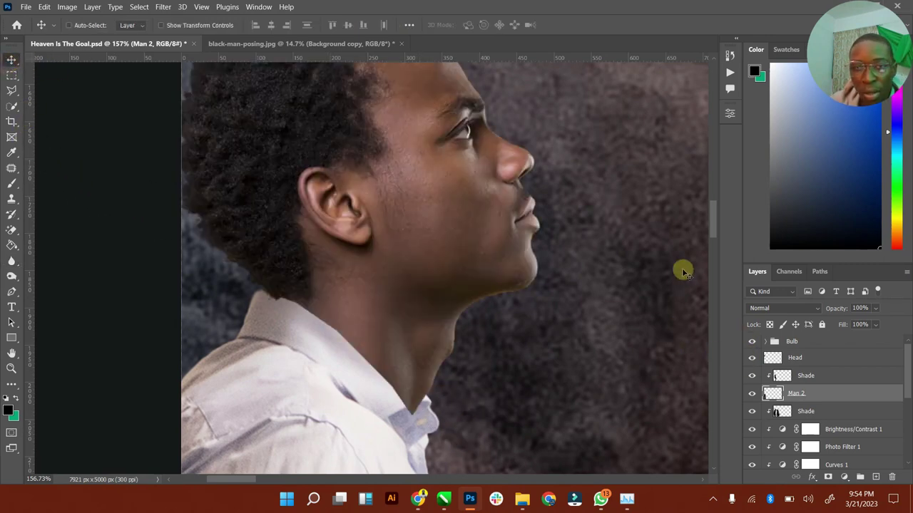
pyautogui.click(818, 358)
pyautogui.moveTo(826, 363); pyautogui.dragTo(807, 391)
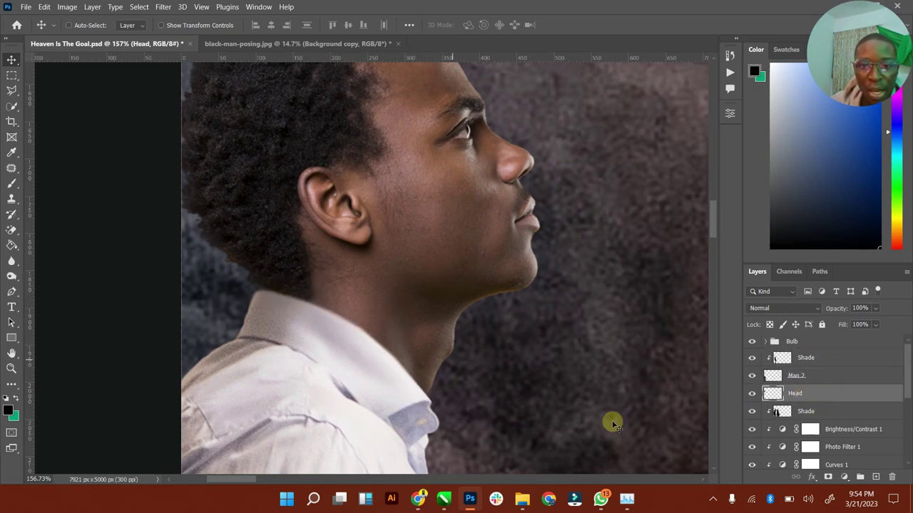
pyautogui.click(12, 261)
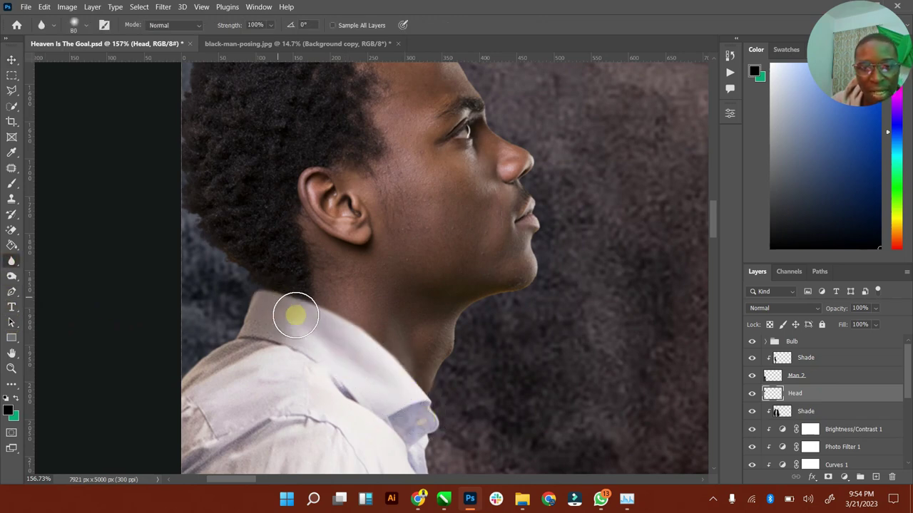
pyautogui.doubleClick(11, 353)
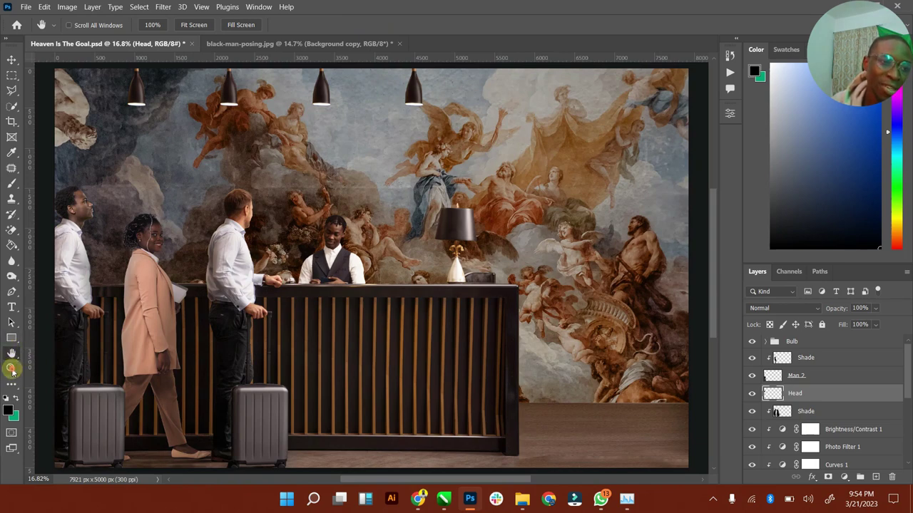
# Step: Zoom onto the left travelers and shift the replacement head into place
pyautogui.click(11, 369)
pyautogui.moveTo(95, 194); pyautogui.dragTo(124, 196)
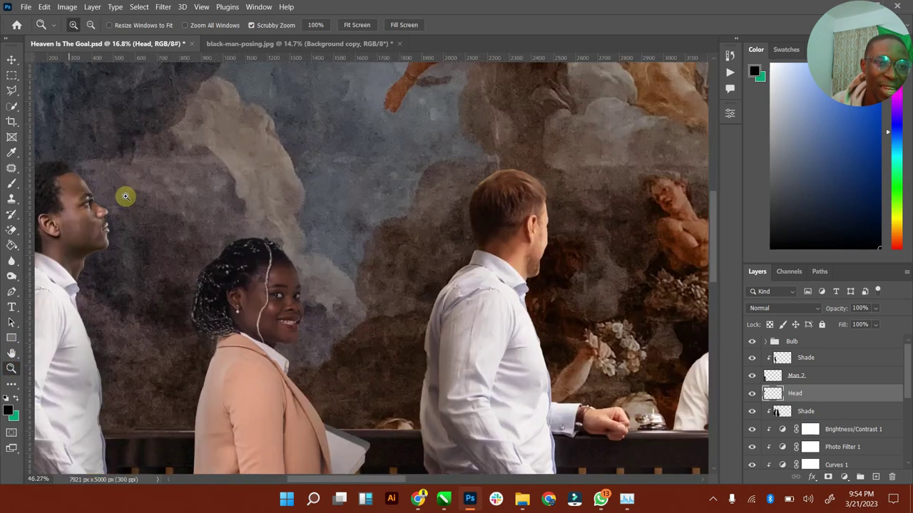
pyautogui.moveTo(381, 483); pyautogui.dragTo(346, 481)
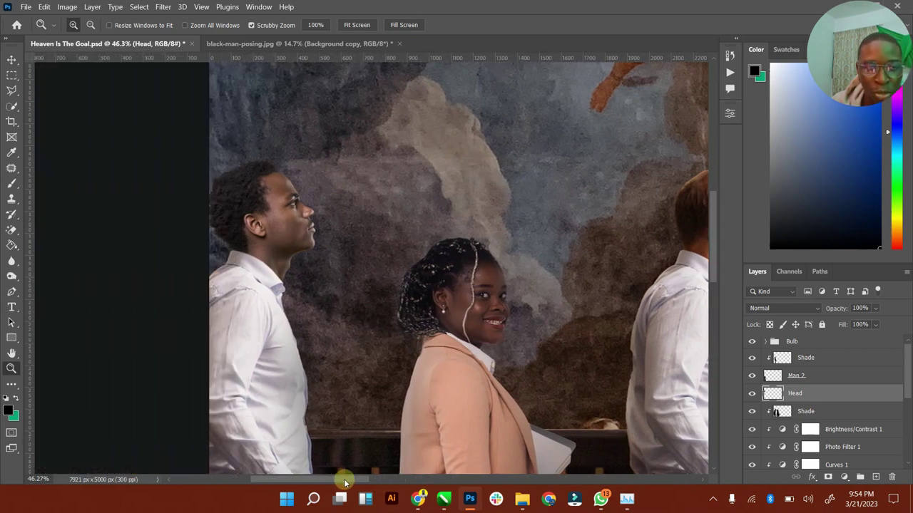
pyautogui.click(11, 60)
pyautogui.moveTo(259, 232); pyautogui.dragTo(319, 228)
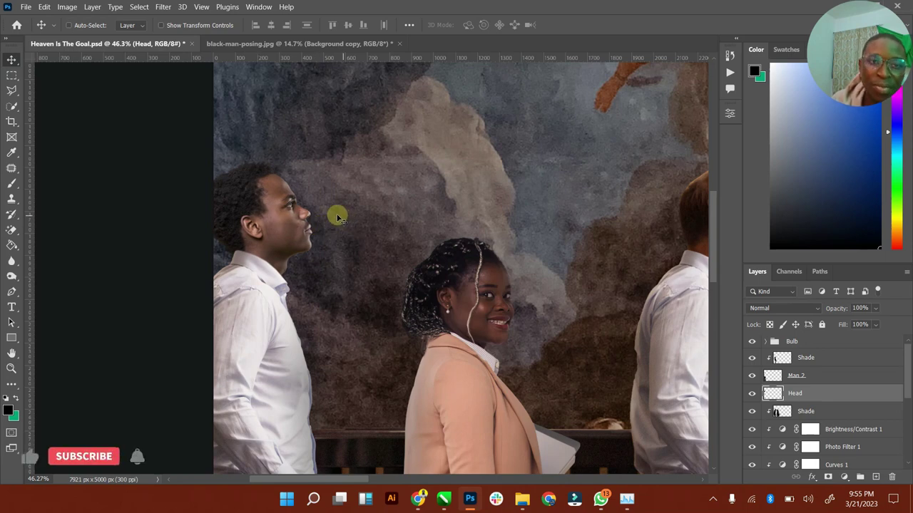
# Step: Rotate the head about 6° and nudge it slightly right and down onto the neck
pyautogui.click(218, 25)
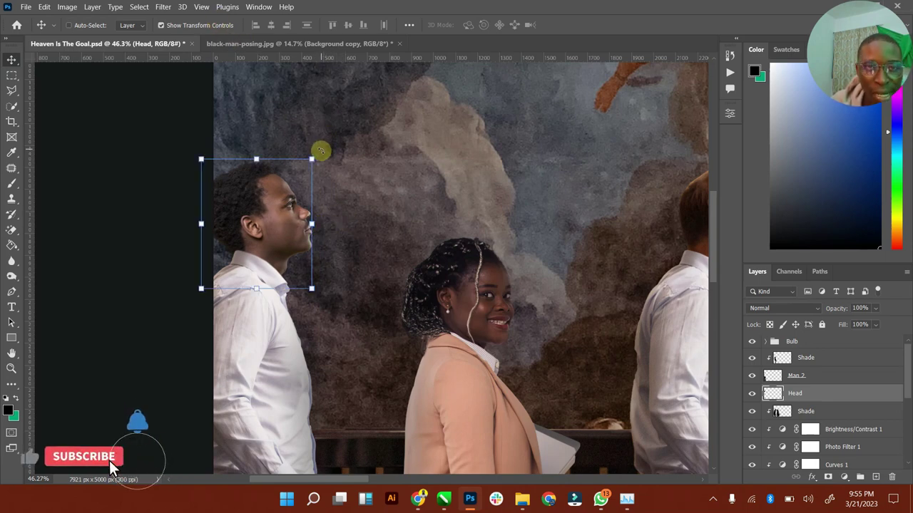
pyautogui.moveTo(322, 151); pyautogui.dragTo(329, 157)
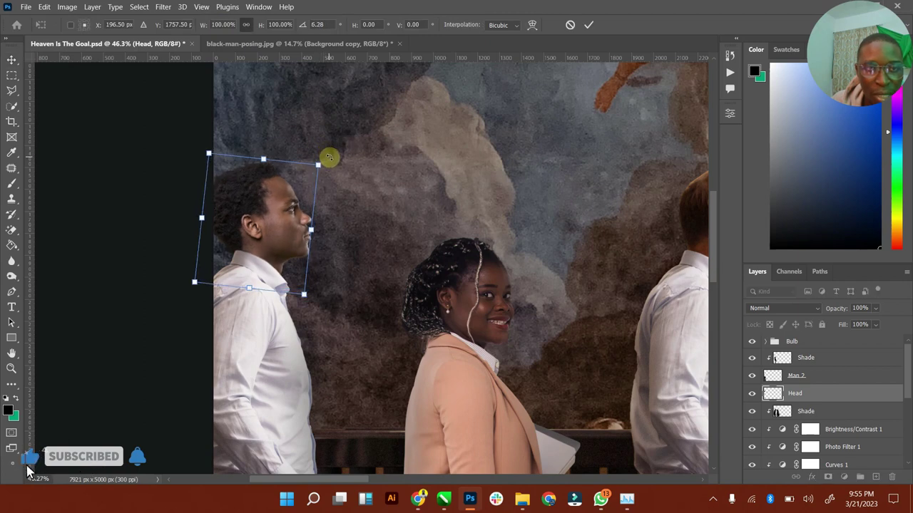
pyautogui.press('Return')
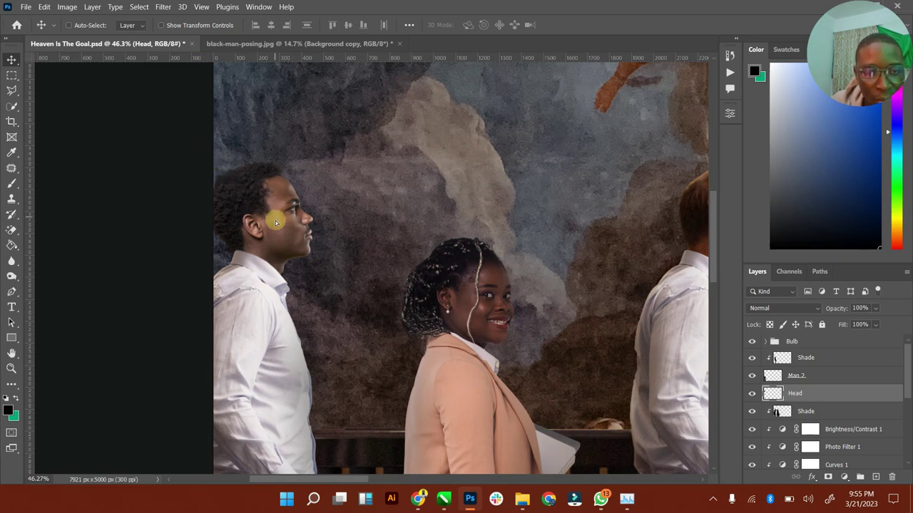
pyautogui.moveTo(276, 223); pyautogui.dragTo(279, 225)
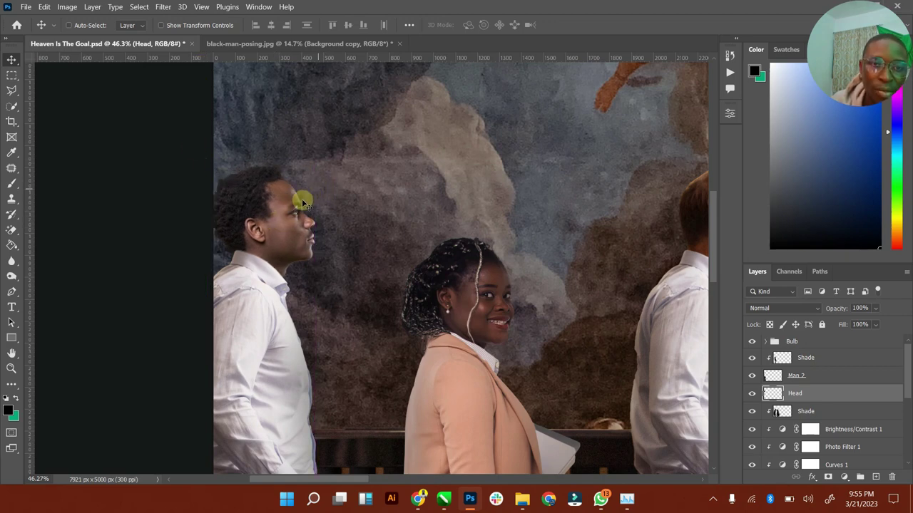
pyautogui.click(11, 367)
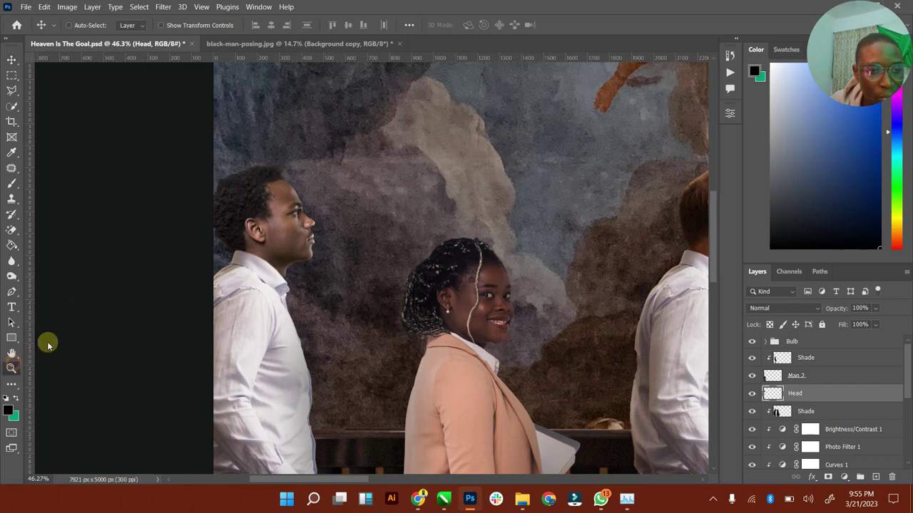
pyautogui.moveTo(249, 269); pyautogui.dragTo(305, 258)
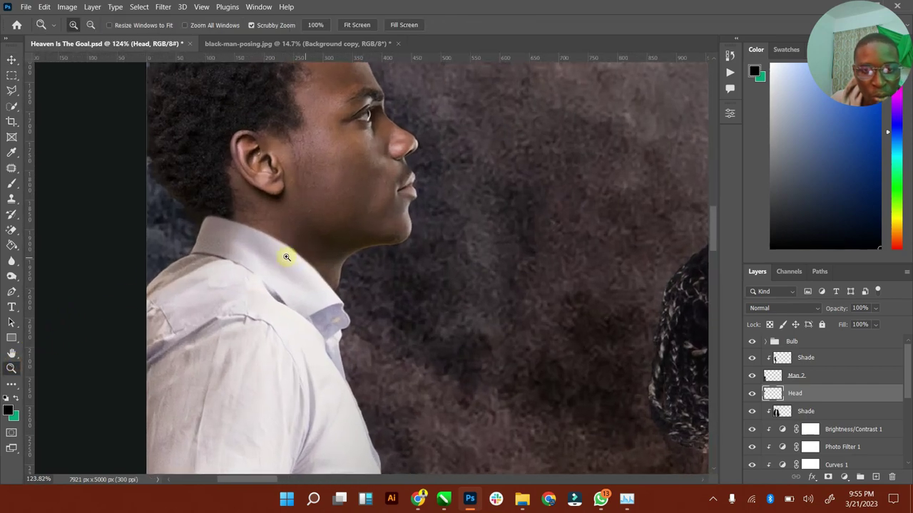
pyautogui.click(12, 59)
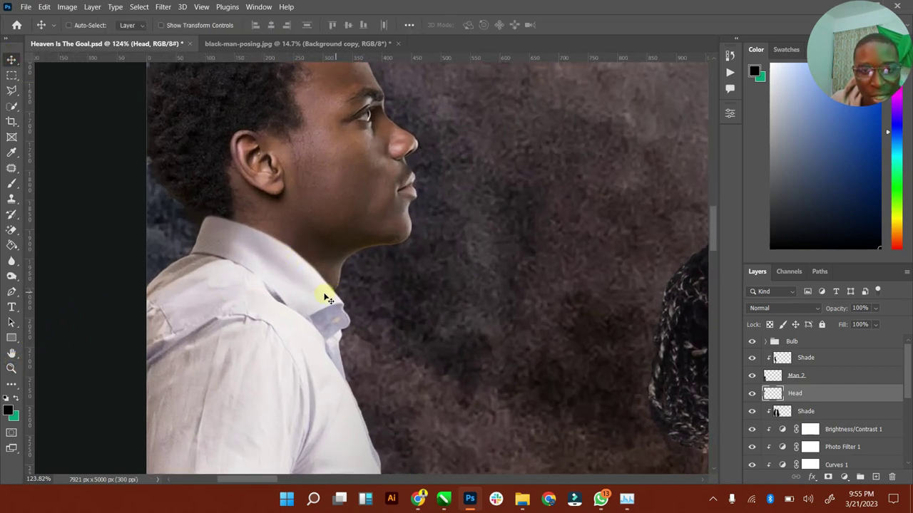
pyautogui.doubleClick(12, 353)
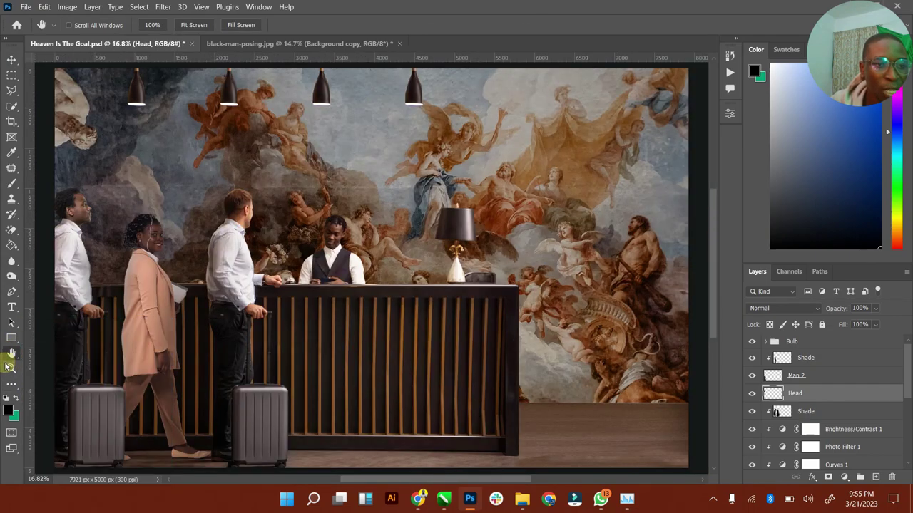
# Step: Zoom onto the hand gripping the suitcase handle and trace it with the Polygonal Lasso
pyautogui.click(12, 368)
pyautogui.moveTo(57, 313); pyautogui.dragTo(132, 460)
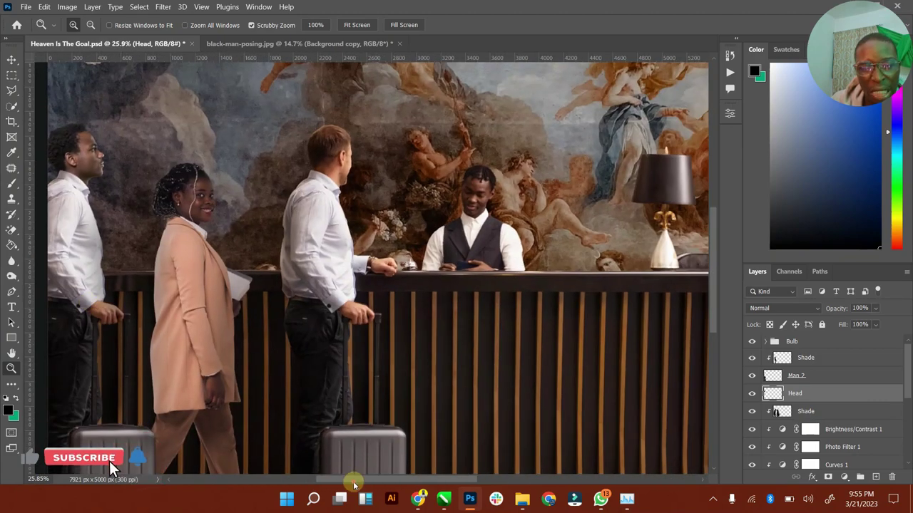
pyautogui.moveTo(355, 480); pyautogui.dragTo(312, 479)
pyautogui.moveTo(240, 259); pyautogui.dragTo(249, 240)
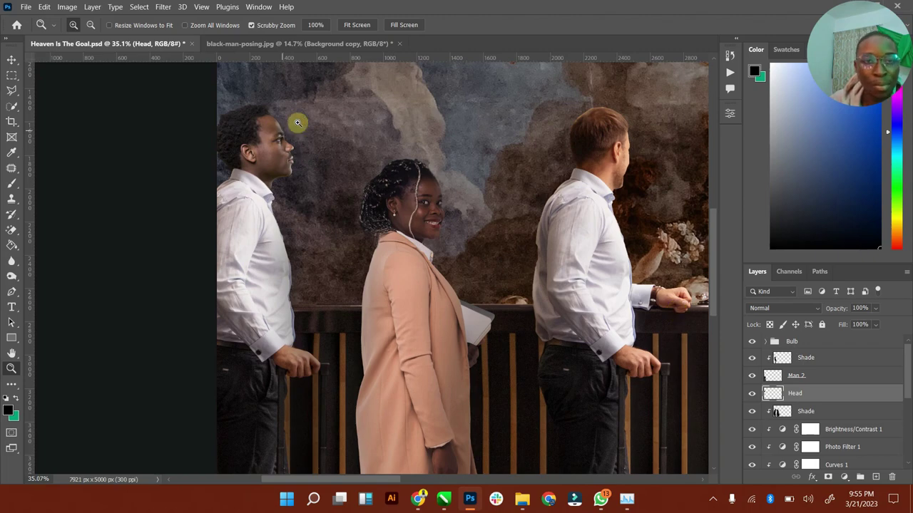
pyautogui.moveTo(289, 383); pyautogui.dragTo(184, 169)
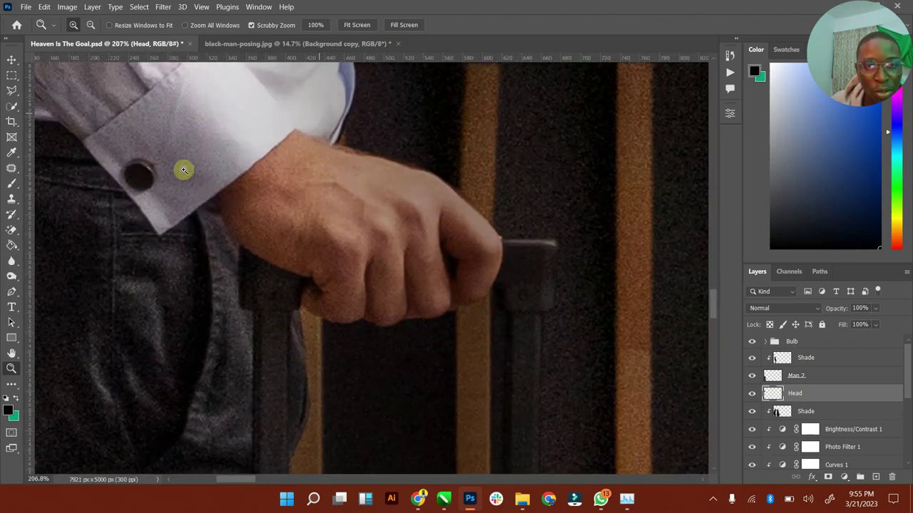
pyautogui.click(12, 90)
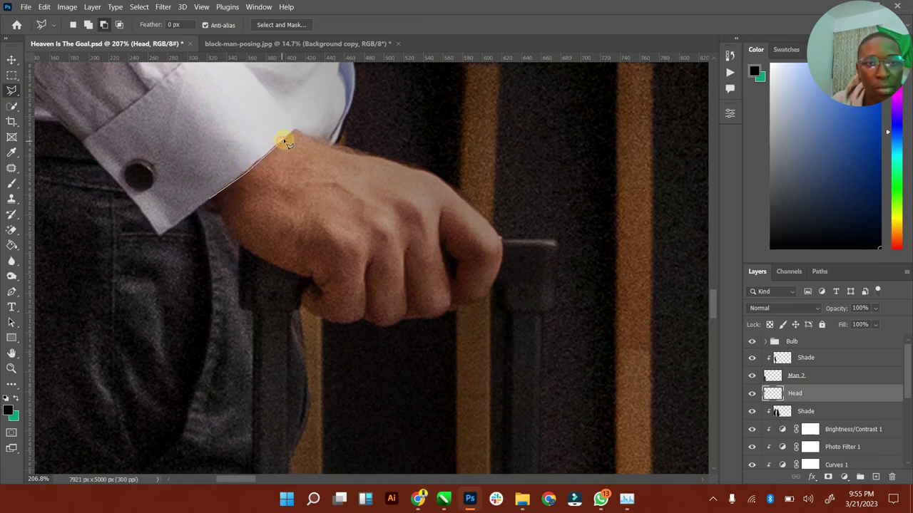
pyautogui.click(317, 141)
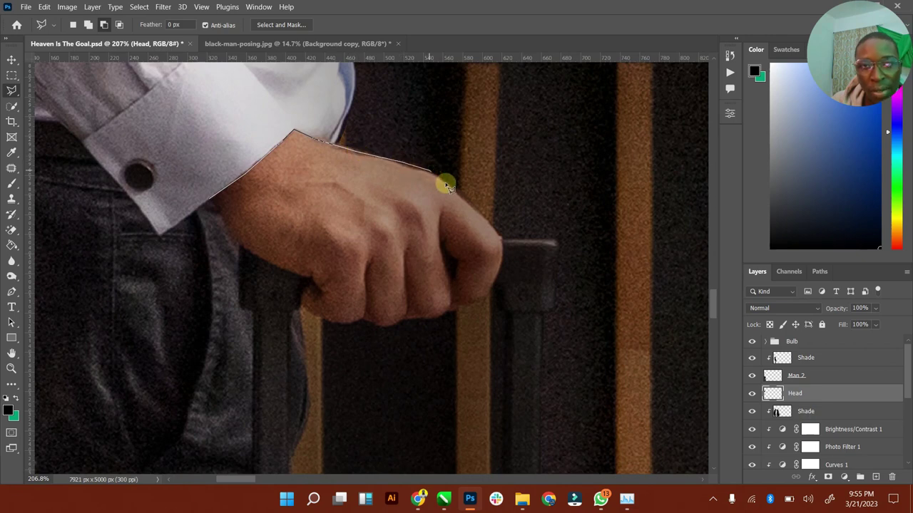
pyautogui.click(487, 221)
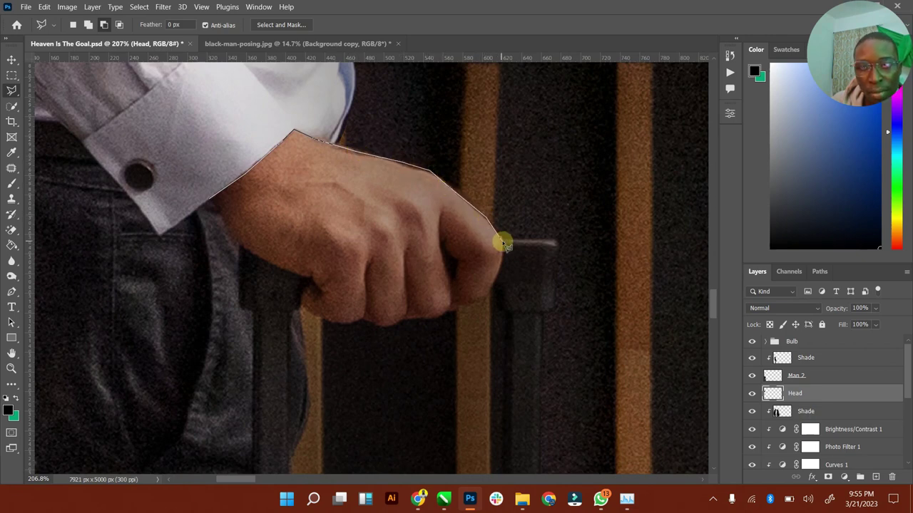
pyautogui.click(502, 242)
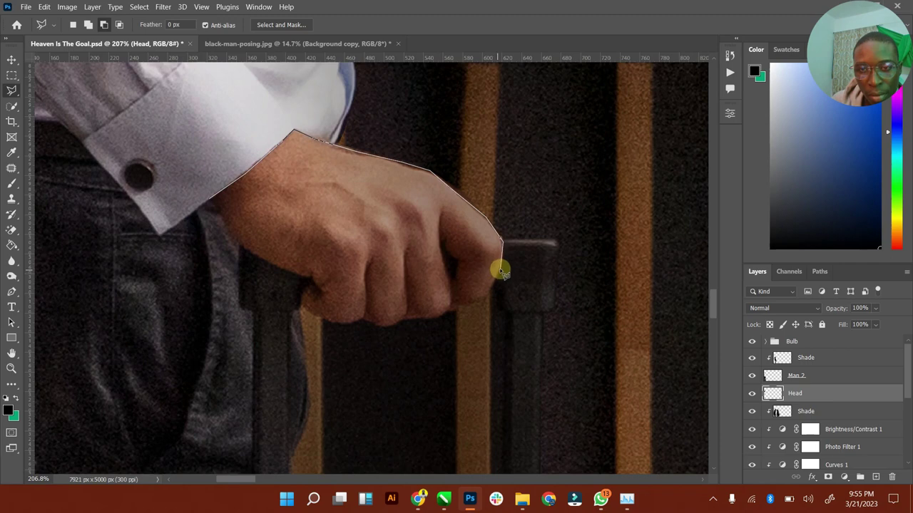
pyautogui.click(501, 270)
pyautogui.click(488, 295)
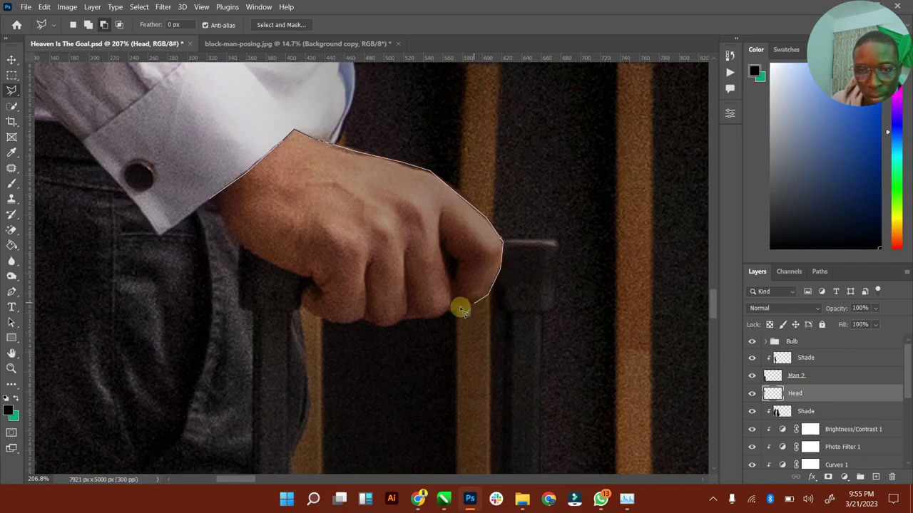
pyautogui.click(436, 318)
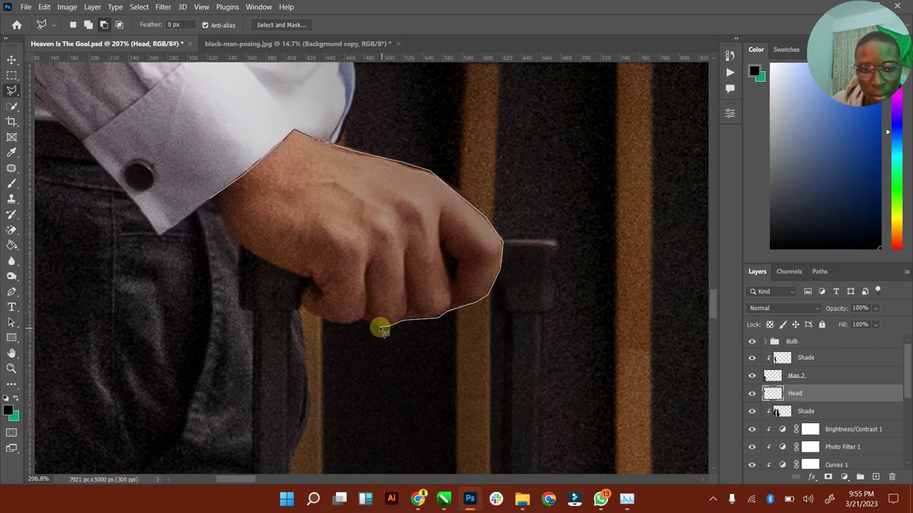
pyautogui.click(383, 328)
pyautogui.click(361, 317)
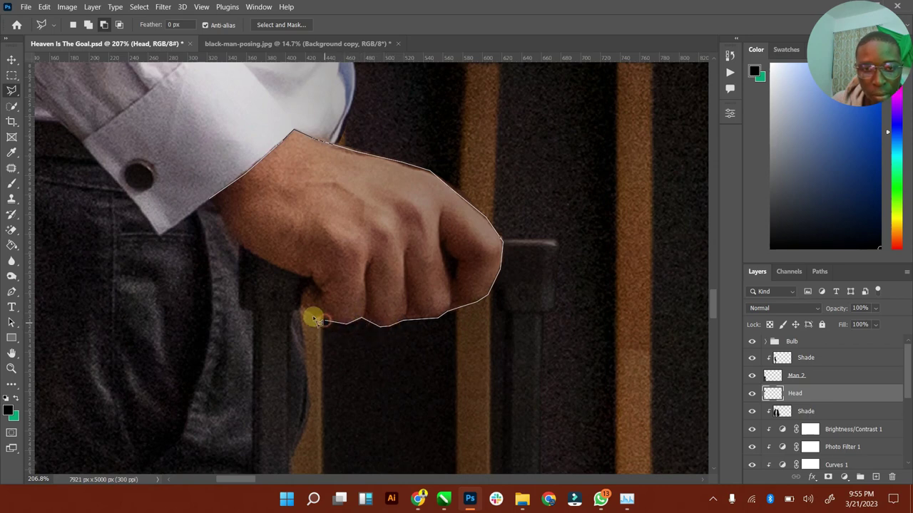
pyautogui.click(312, 316)
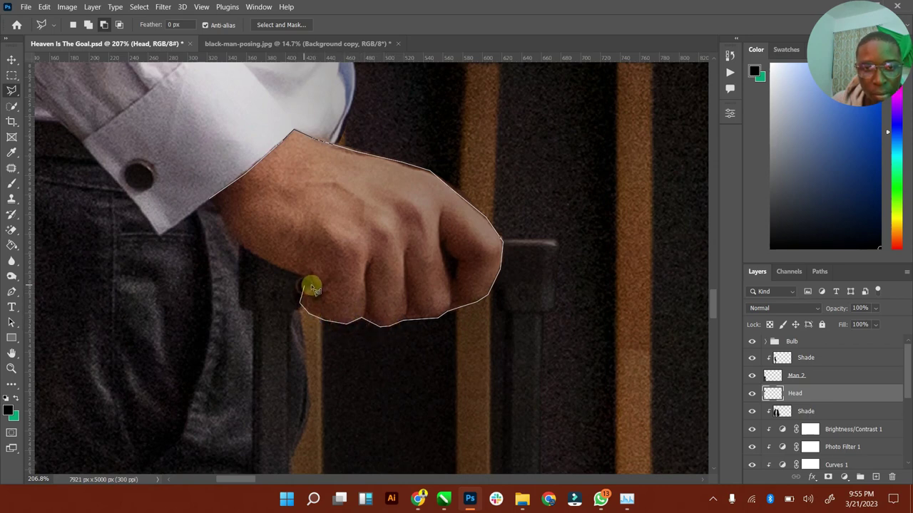
pyautogui.click(313, 283)
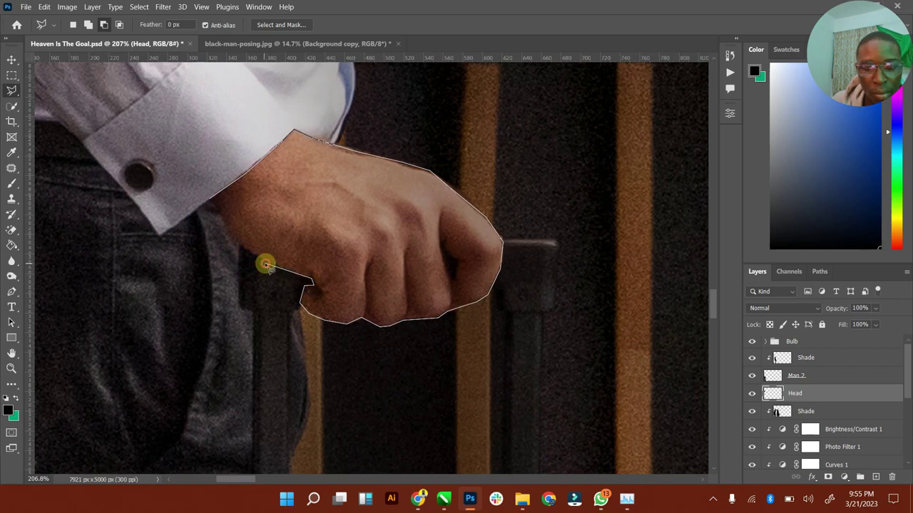
pyautogui.click(240, 248)
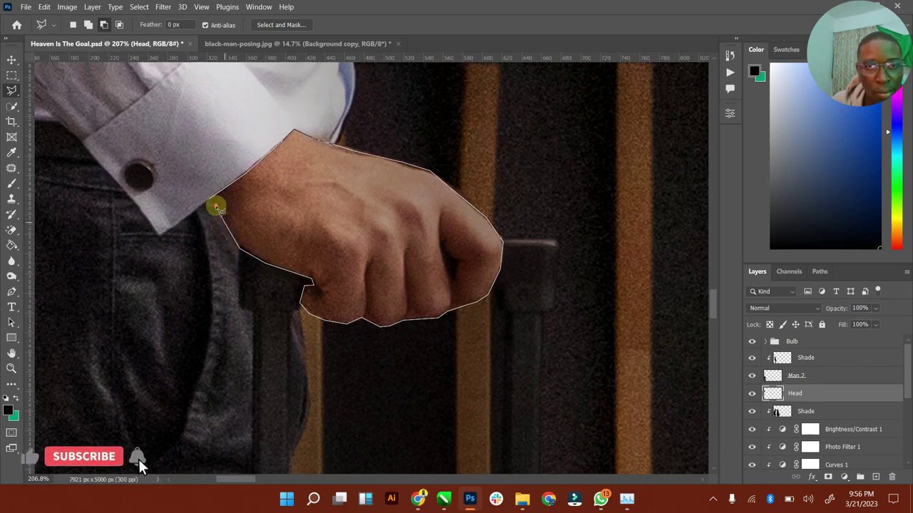
pyautogui.click(216, 207)
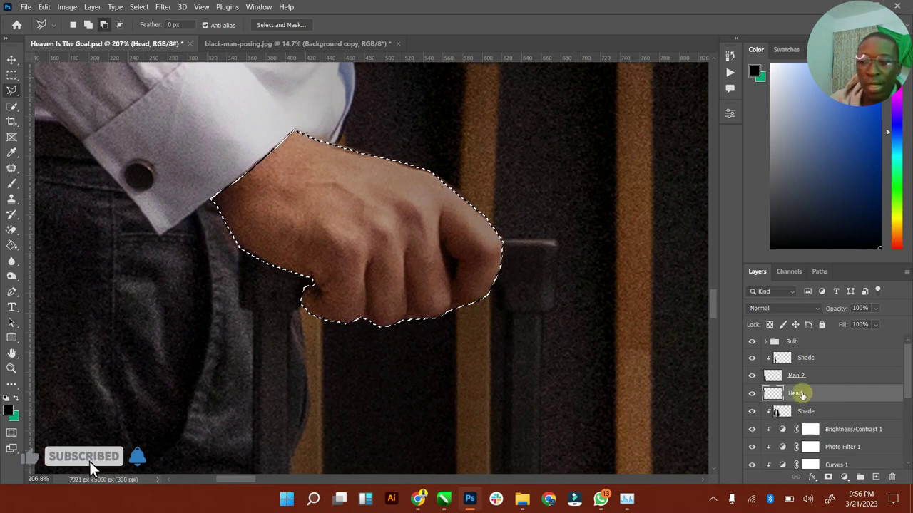
# Step: Copy the selected hand from Man 2 onto a new layer named Hand
pyautogui.hotkey('ctrl', 'j')
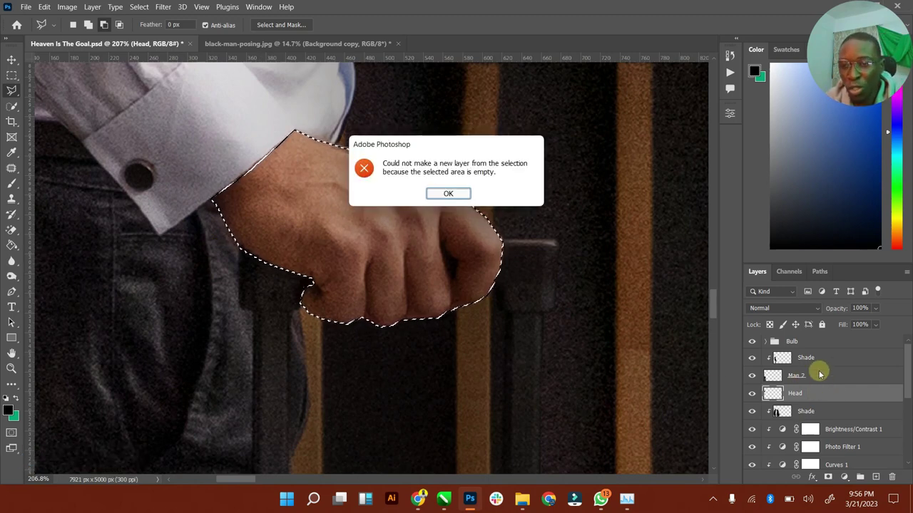
pyautogui.click(449, 194)
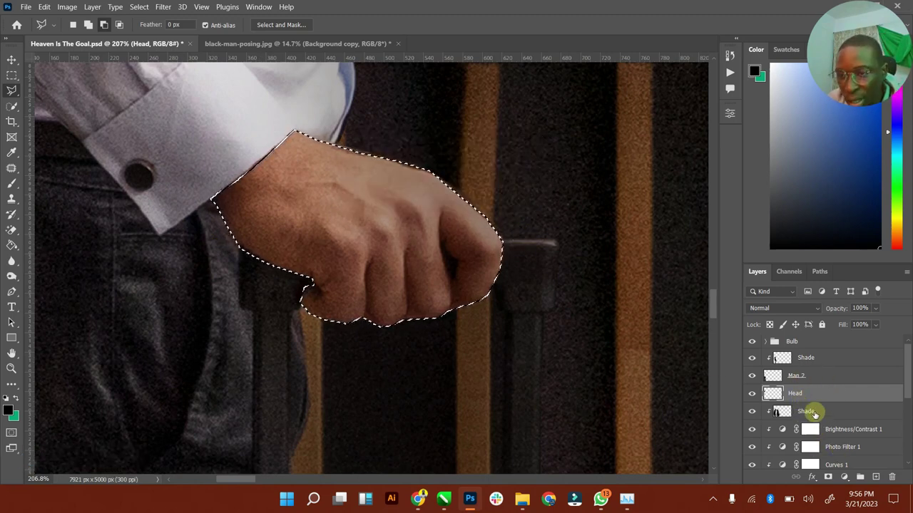
pyautogui.click(795, 376)
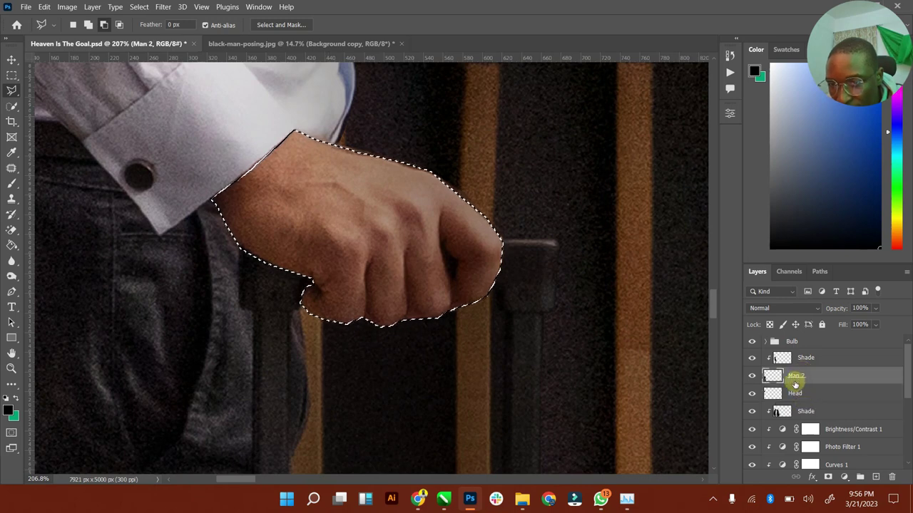
pyautogui.hotkey('ctrl', 'j')
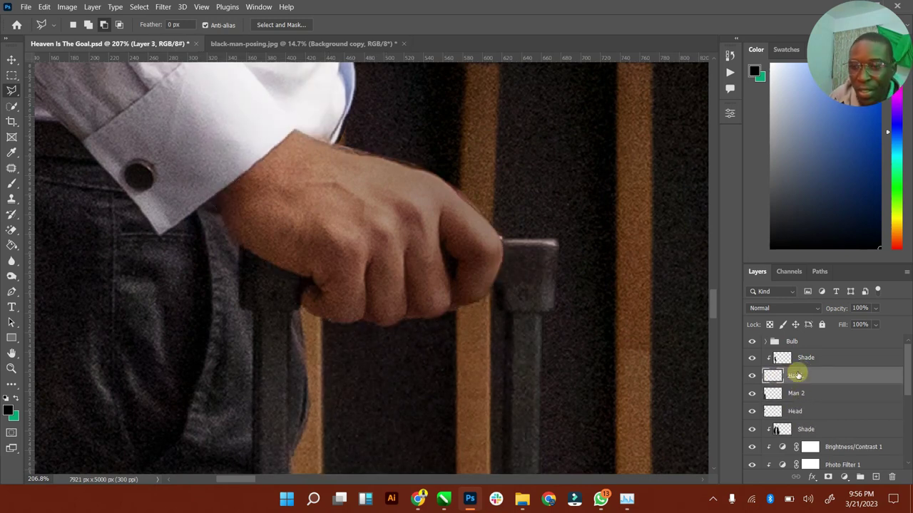
pyautogui.press('Return')
# Step: Move the Hand layer above Shade and clip Shade to it
pyautogui.moveTo(815, 378); pyautogui.dragTo(815, 357)
pyautogui.rightClick(814, 375)
pyautogui.click(698, 231)
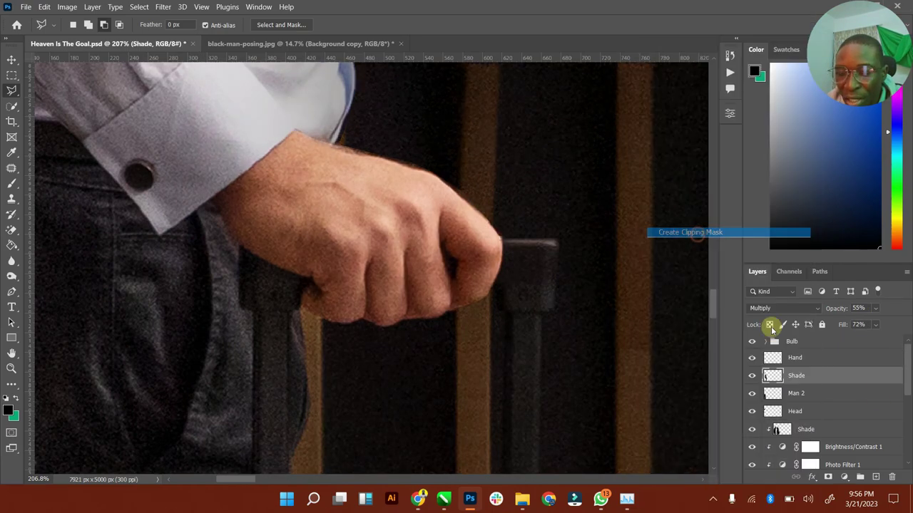
# Step: Drag the hand onto the left traveler's wrist and zoom in on it
pyautogui.doubleClick(12, 355)
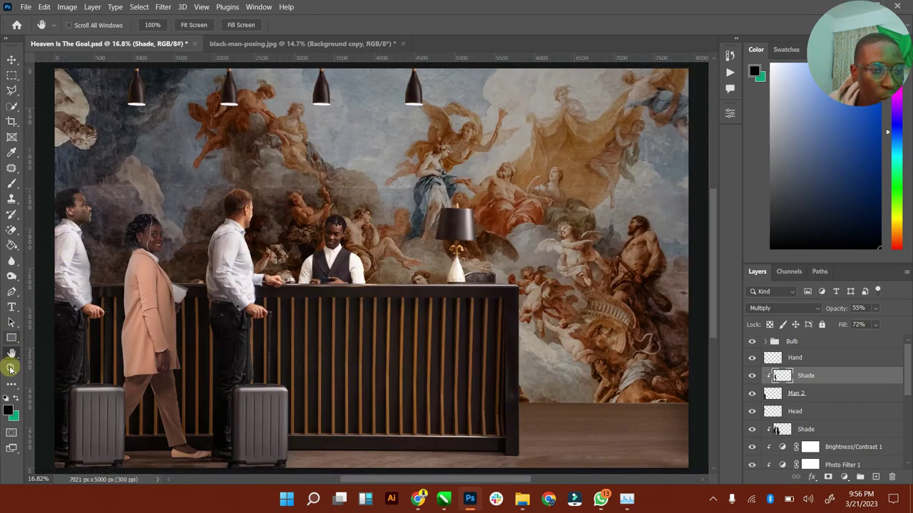
pyautogui.click(12, 59)
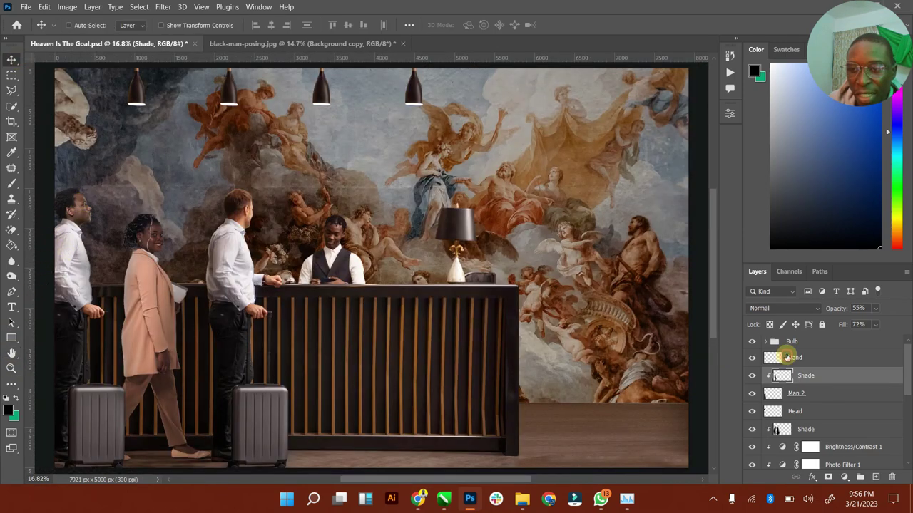
pyautogui.click(786, 357)
pyautogui.moveTo(104, 269); pyautogui.dragTo(80, 294)
pyautogui.click(11, 366)
pyautogui.scroll(1, 81, 294)
pyautogui.scroll(1, 145, 346)
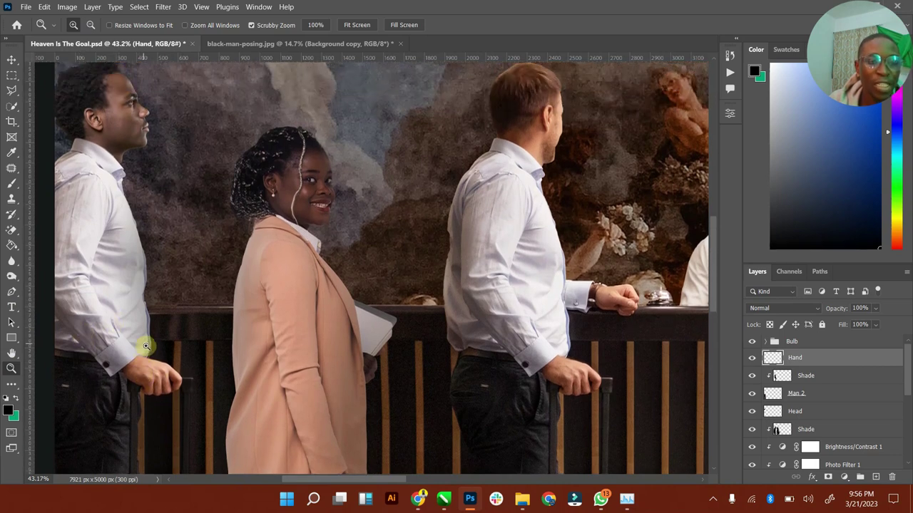
pyautogui.click(12, 59)
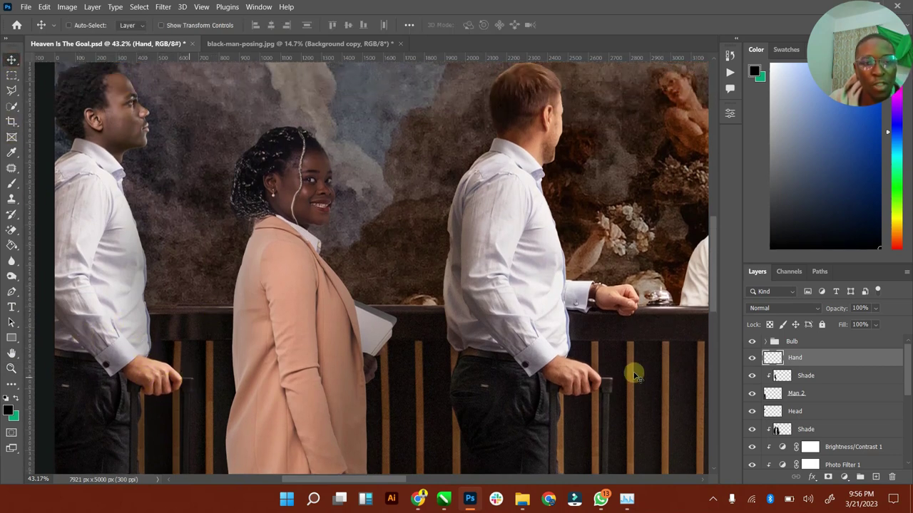
# Step: Add a Solid Color fill layer in brown #584323
pyautogui.click(844, 477)
pyautogui.click(839, 274)
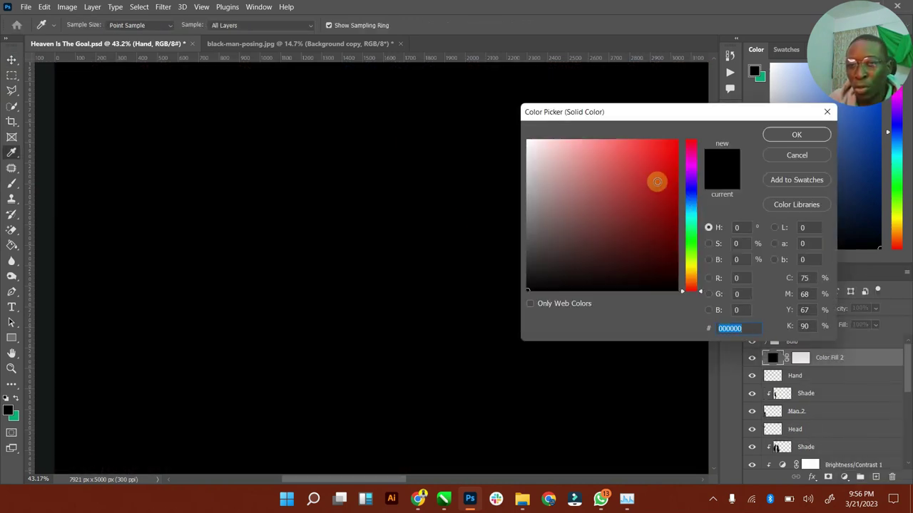
pyautogui.click(617, 218)
pyautogui.moveTo(691, 292); pyautogui.dragTo(691, 276)
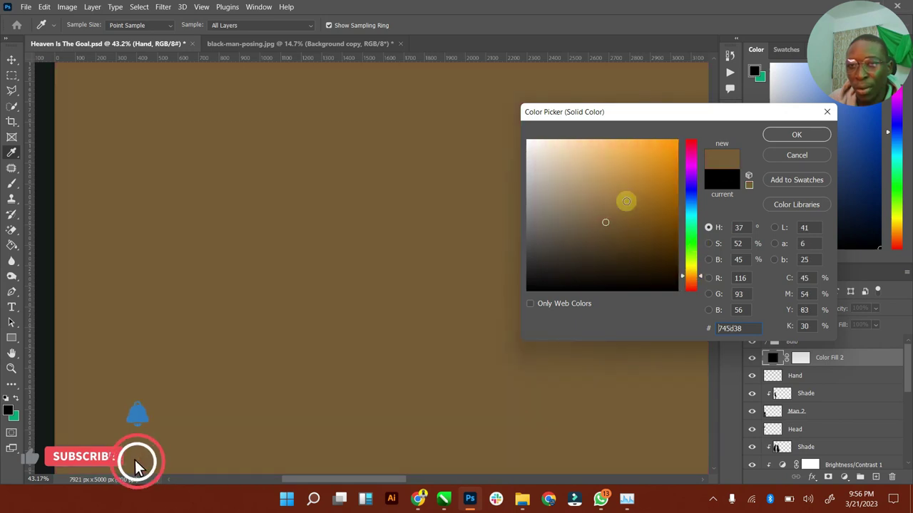
pyautogui.moveTo(625, 198)
pyautogui.mouseDown()
pyautogui.moveTo(601, 241)
pyautogui.moveTo(618, 239)
pyautogui.mouseUp()
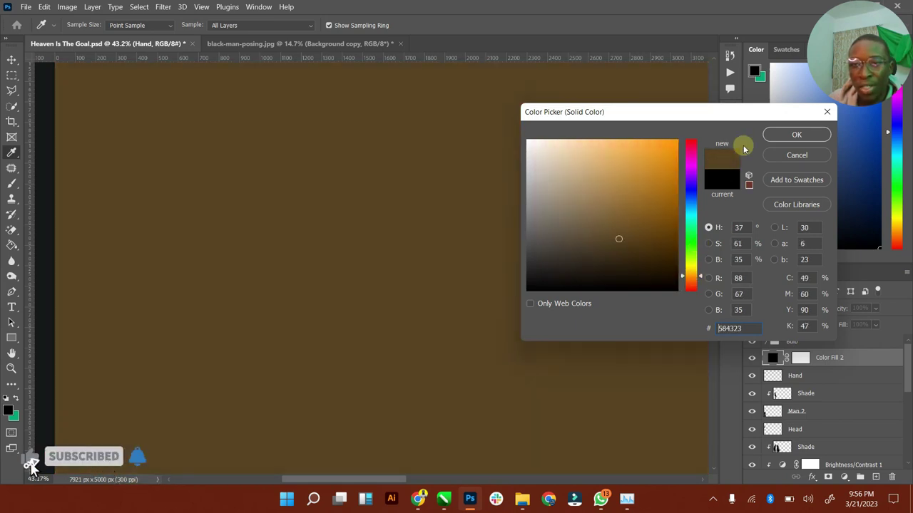
pyautogui.click(771, 140)
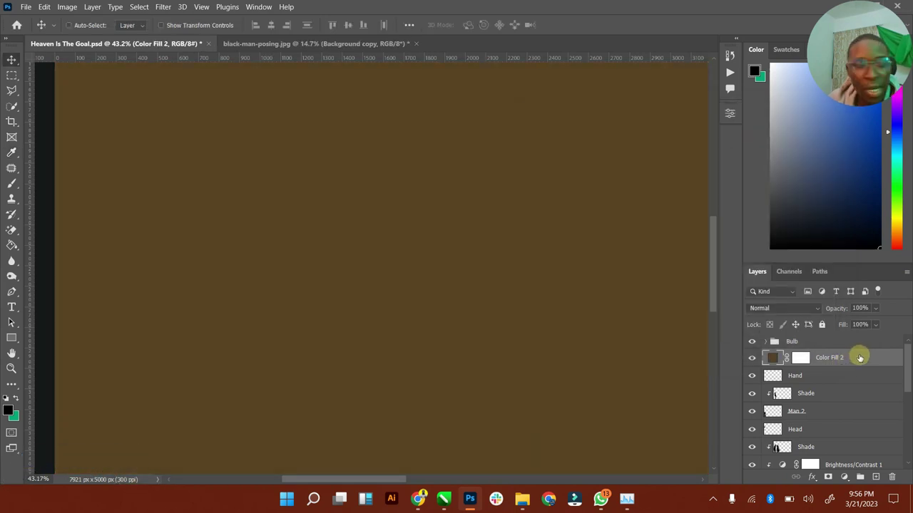
# Step: Clip Color Fill 2 to the hand and set Multiply, 52% opacity and 68% fill
pyautogui.rightClick(859, 358)
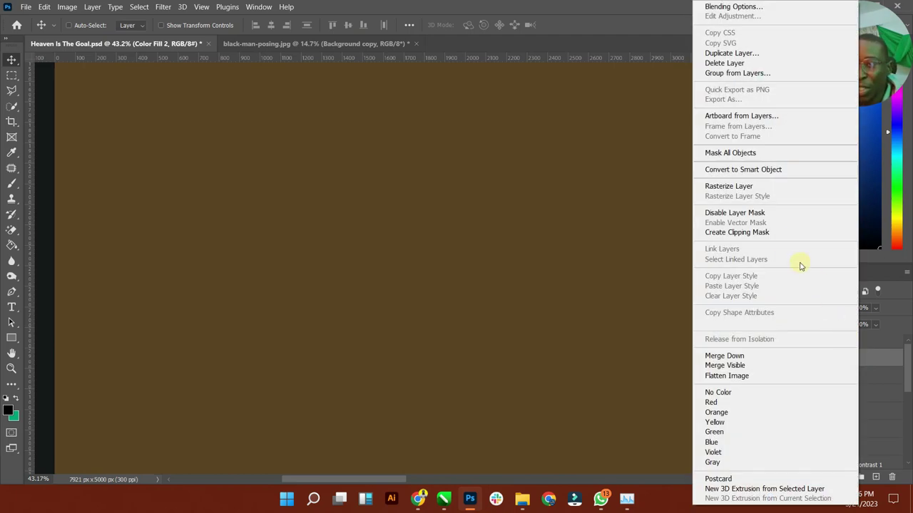
pyautogui.click(761, 233)
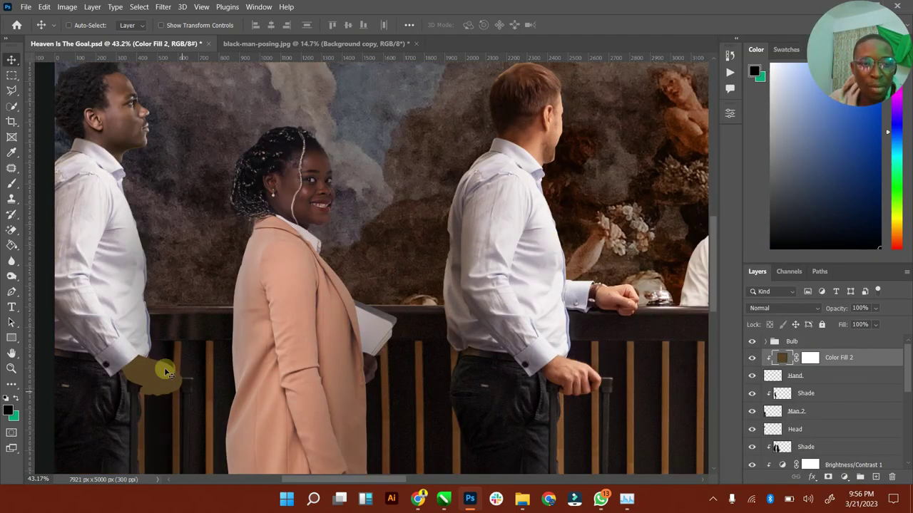
pyautogui.click(792, 307)
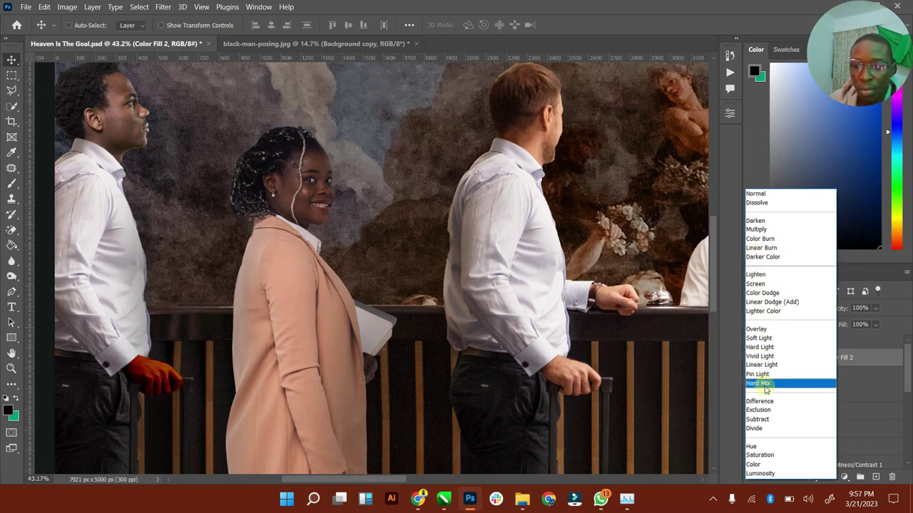
pyautogui.click(766, 230)
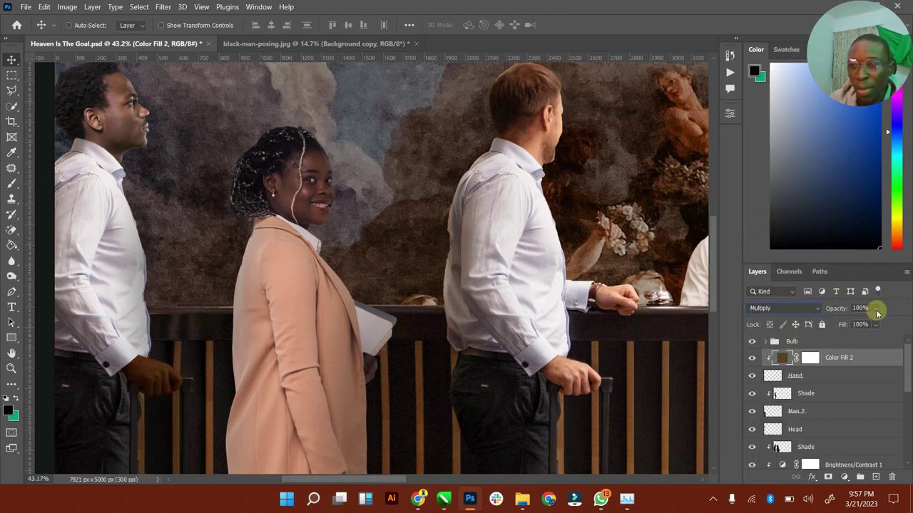
pyautogui.click(875, 308)
pyautogui.moveTo(890, 323); pyautogui.dragTo(861, 324)
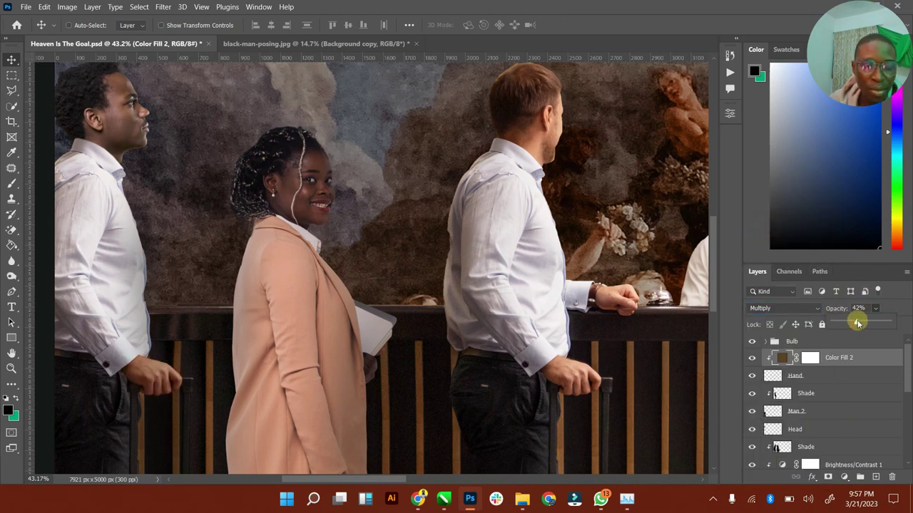
pyautogui.click(876, 325)
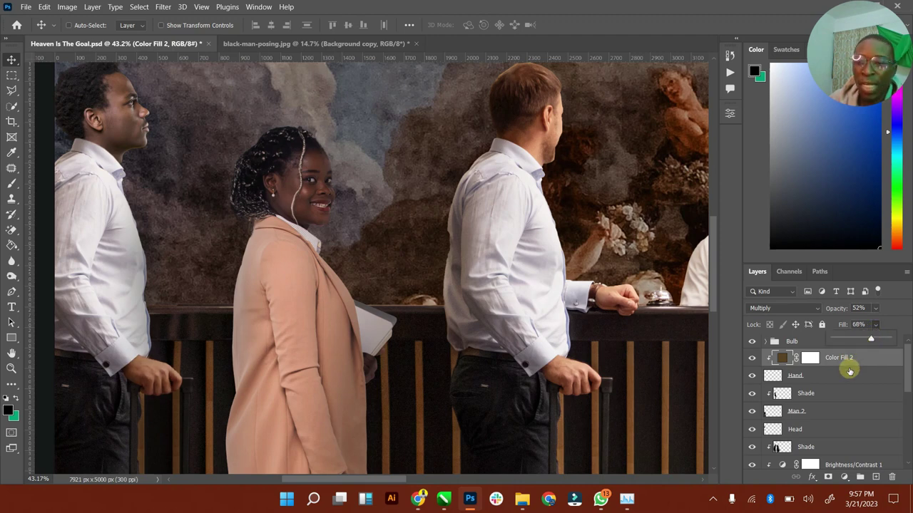
pyautogui.click(845, 374)
# Step: Add a clipped Brightness/Contrast layer (Brightness −44, Contrast −9) with 62% fill
pyautogui.click(843, 477)
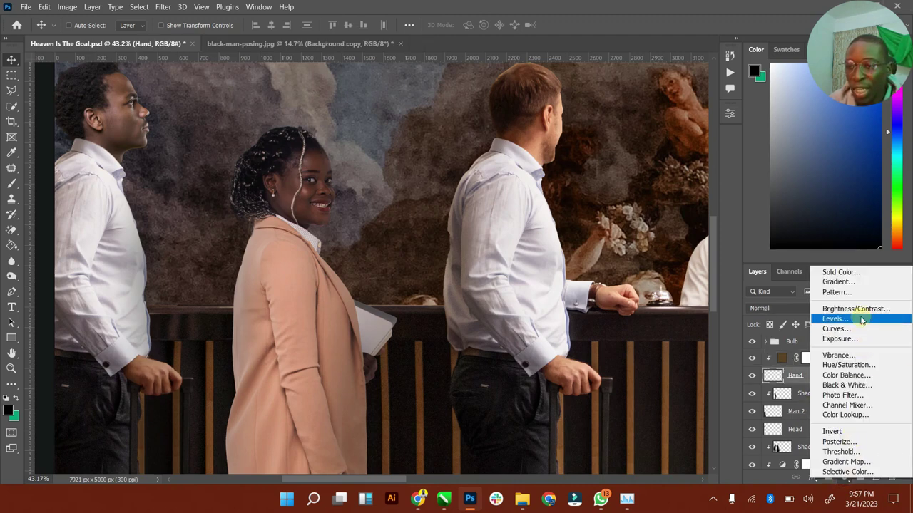
pyautogui.click(856, 309)
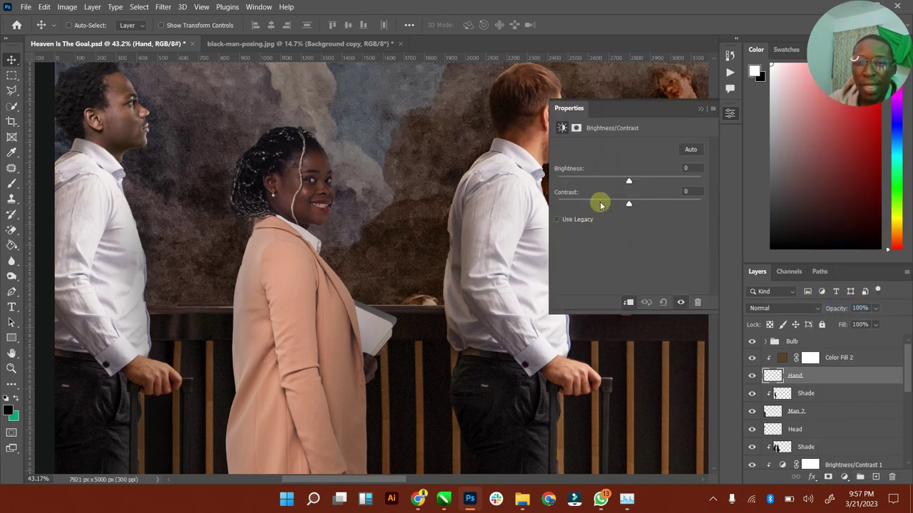
pyautogui.moveTo(633, 207); pyautogui.dragTo(609, 184)
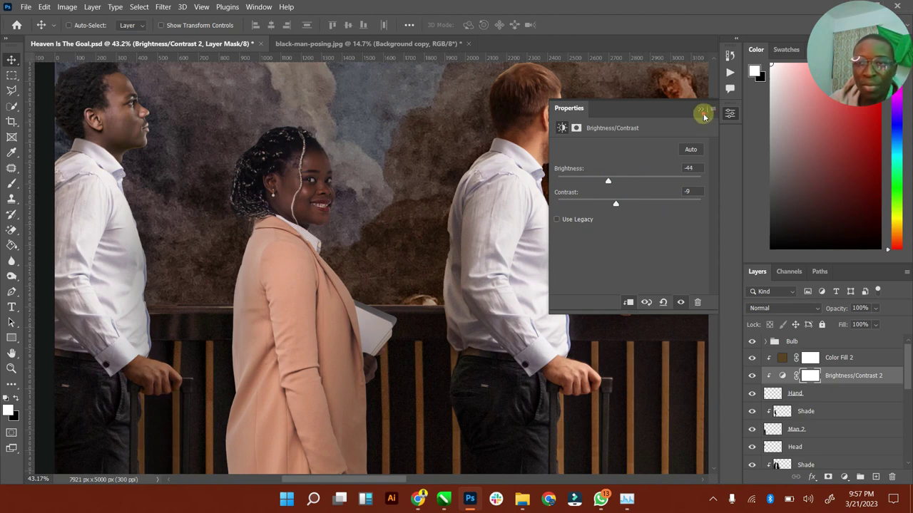
pyautogui.click(705, 112)
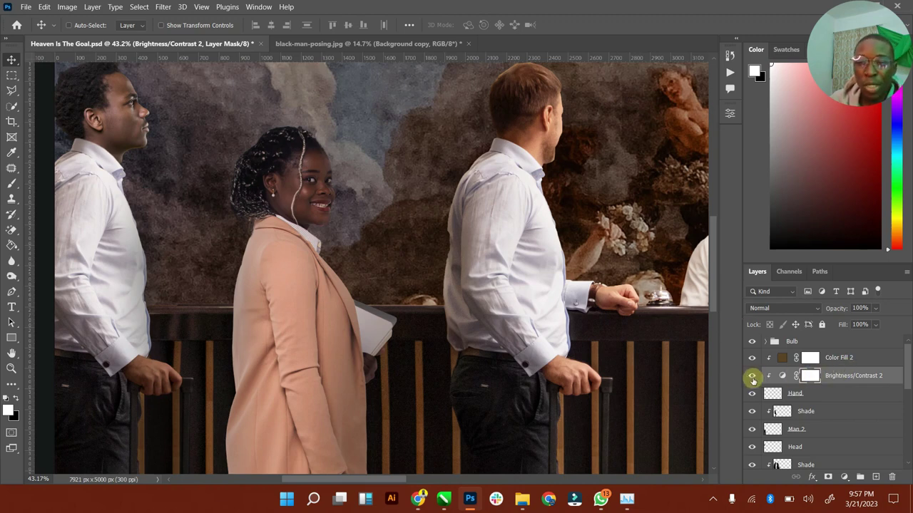
pyautogui.click(752, 378)
pyautogui.click(751, 377)
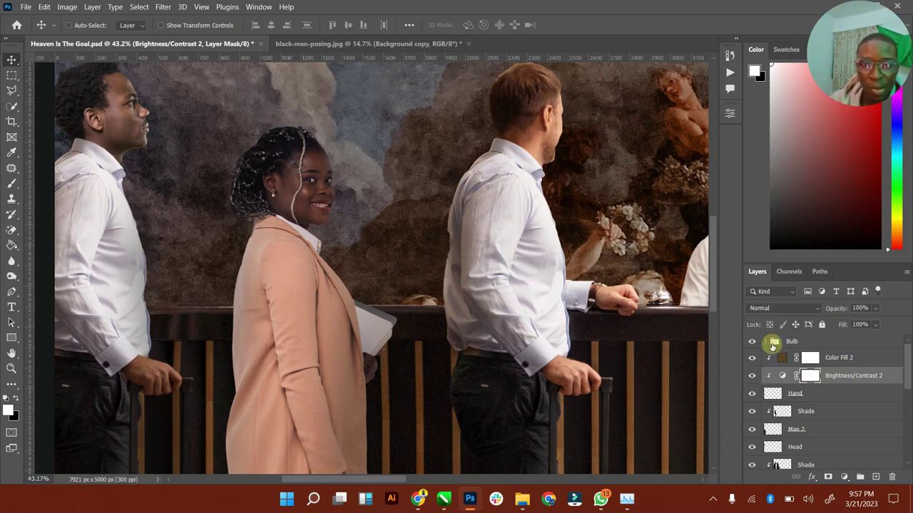
pyautogui.moveTo(877, 328); pyautogui.dragTo(867, 339)
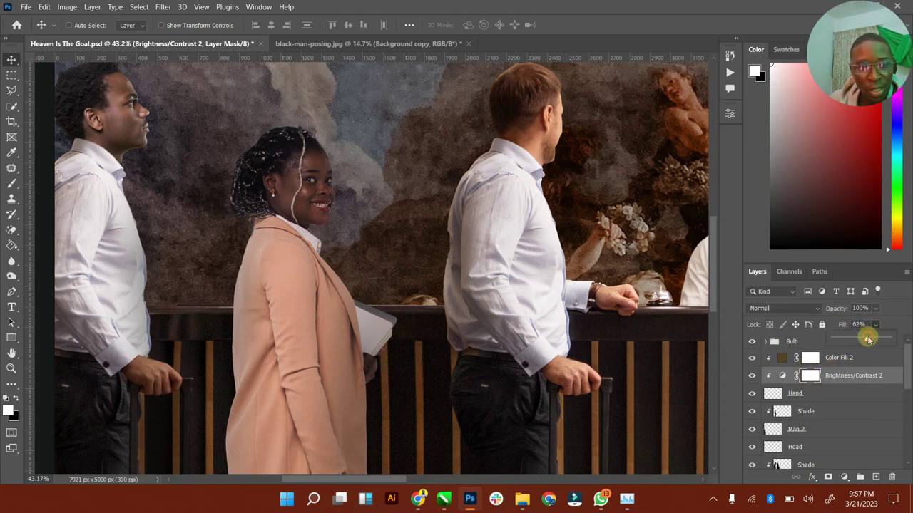
pyautogui.moveTo(875, 308); pyautogui.dragTo(871, 323)
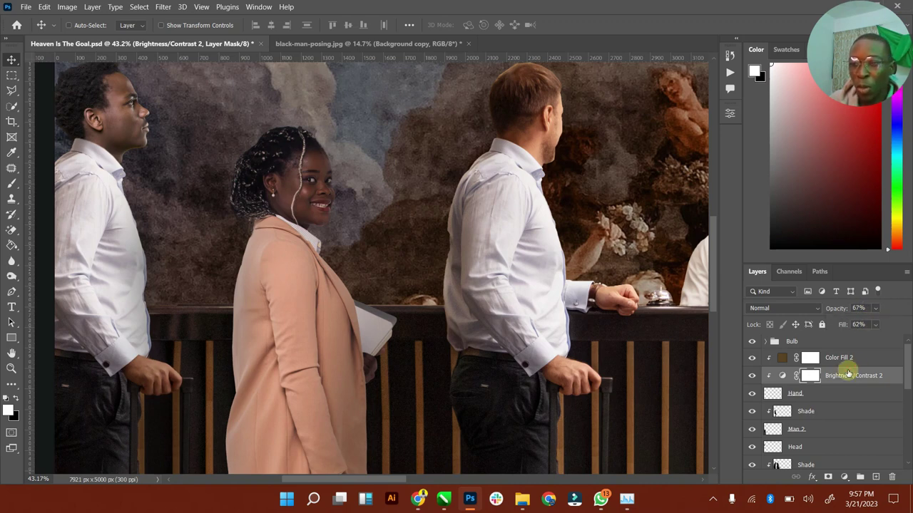
pyautogui.click(849, 374)
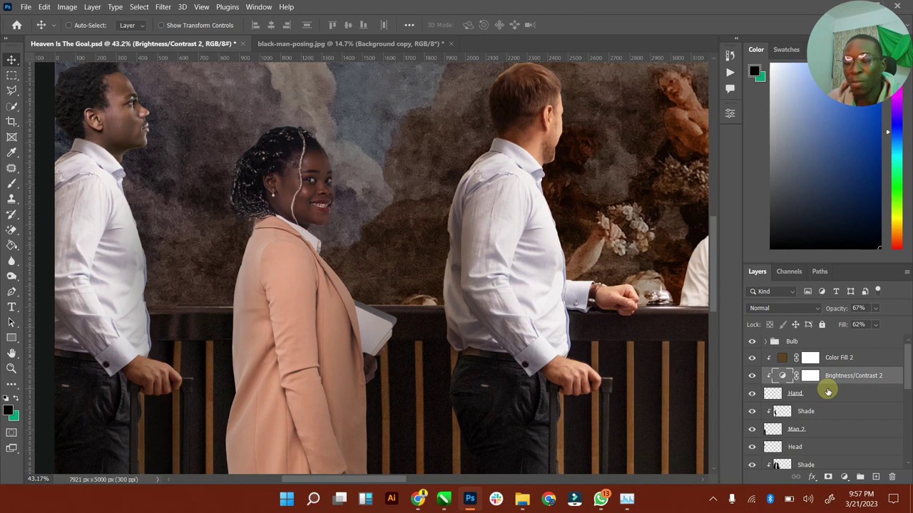
# Step: Add a clipped Exposure adjustment of −0.56 and zoom closely onto the hand
pyautogui.click(844, 477)
pyautogui.click(840, 337)
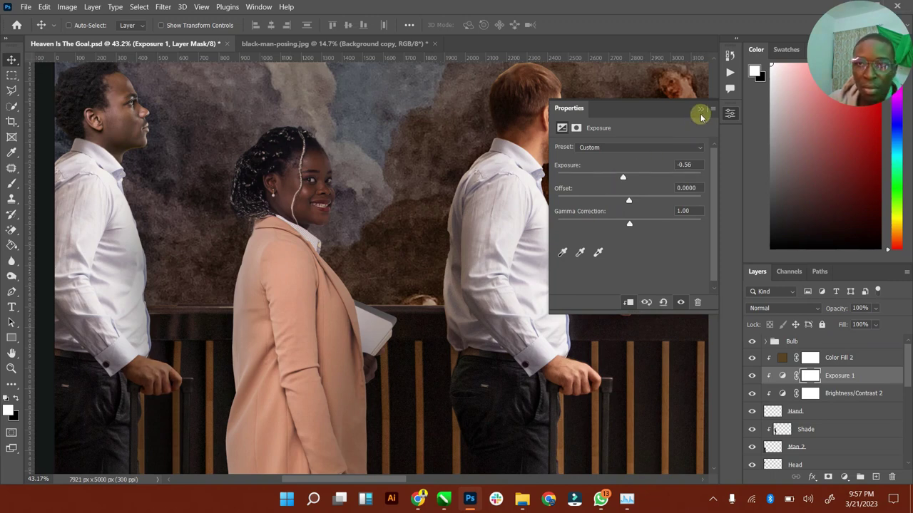
pyautogui.click(700, 109)
pyautogui.click(11, 368)
pyautogui.moveTo(153, 362); pyautogui.dragTo(214, 343)
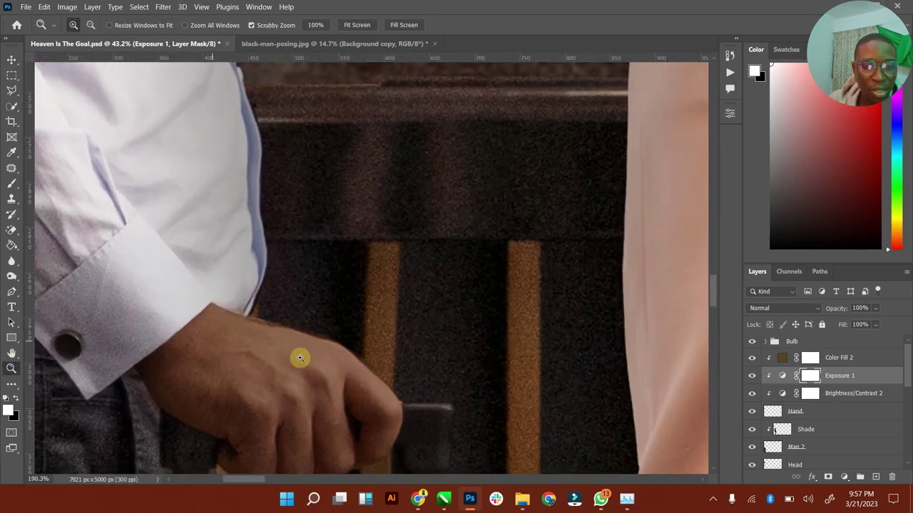
# Step: Blur the Hand layer's top edge into the wrist, then fit the whole image on screen
pyautogui.moveTo(292, 352); pyautogui.dragTo(251, 322)
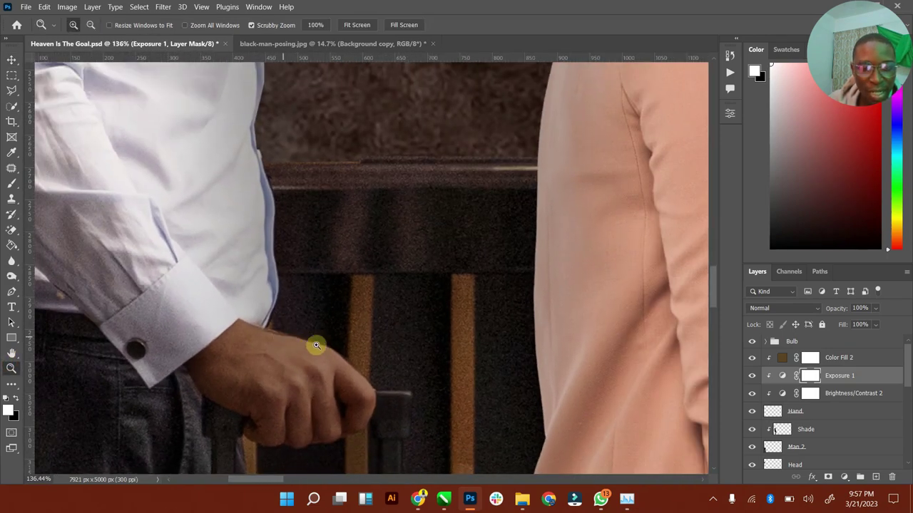
pyautogui.moveTo(373, 393); pyautogui.dragTo(406, 397)
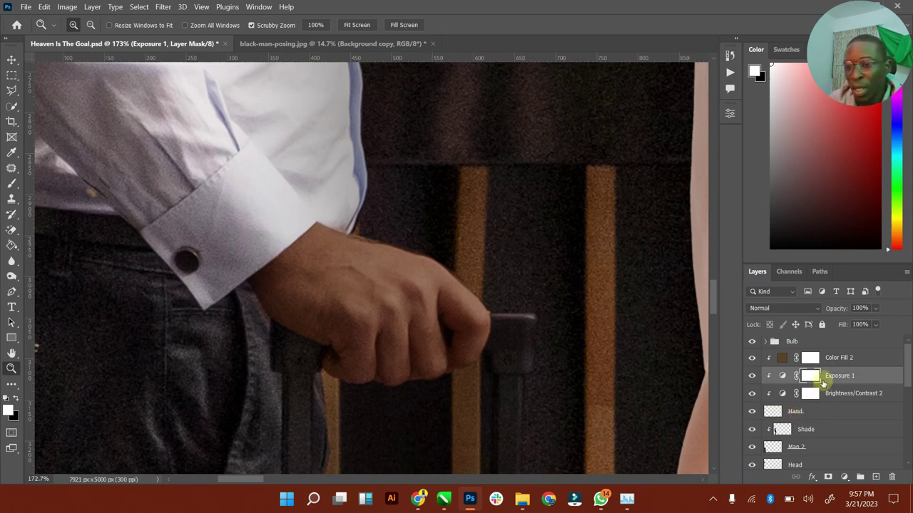
pyautogui.click(787, 414)
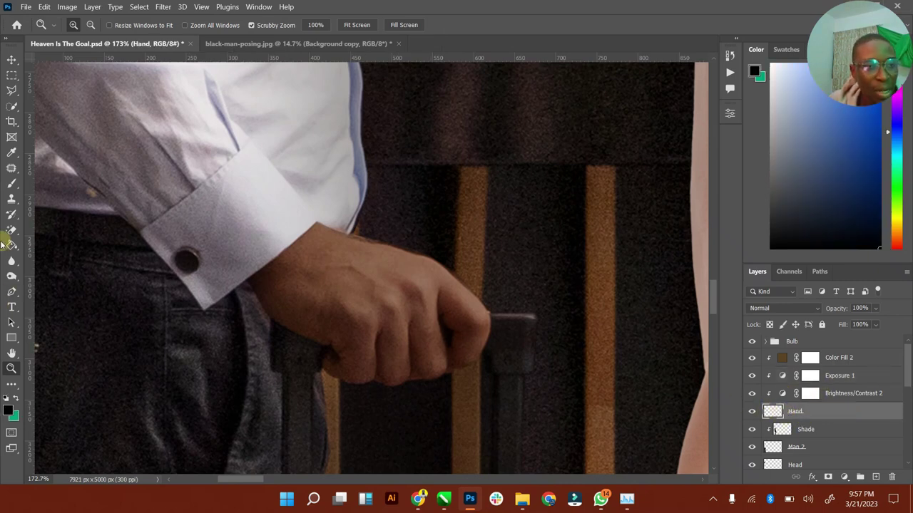
pyautogui.click(11, 277)
pyautogui.click(12, 261)
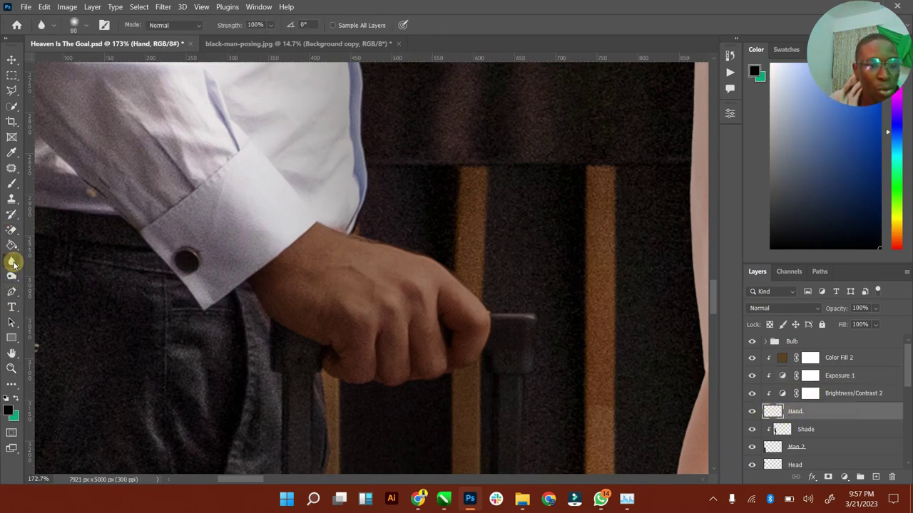
pyautogui.moveTo(308, 223)
pyautogui.mouseDown()
pyautogui.moveTo(416, 244)
pyautogui.moveTo(352, 231)
pyautogui.moveTo(463, 269)
pyautogui.moveTo(456, 257)
pyautogui.moveTo(515, 315)
pyautogui.moveTo(476, 285)
pyautogui.moveTo(487, 315)
pyautogui.moveTo(514, 326)
pyautogui.moveTo(507, 320)
pyautogui.moveTo(459, 382)
pyautogui.moveTo(416, 401)
pyautogui.moveTo(448, 379)
pyautogui.moveTo(312, 380)
pyautogui.moveTo(373, 391)
pyautogui.moveTo(283, 349)
pyautogui.moveTo(245, 312)
pyautogui.moveTo(286, 343)
pyautogui.mouseUp()
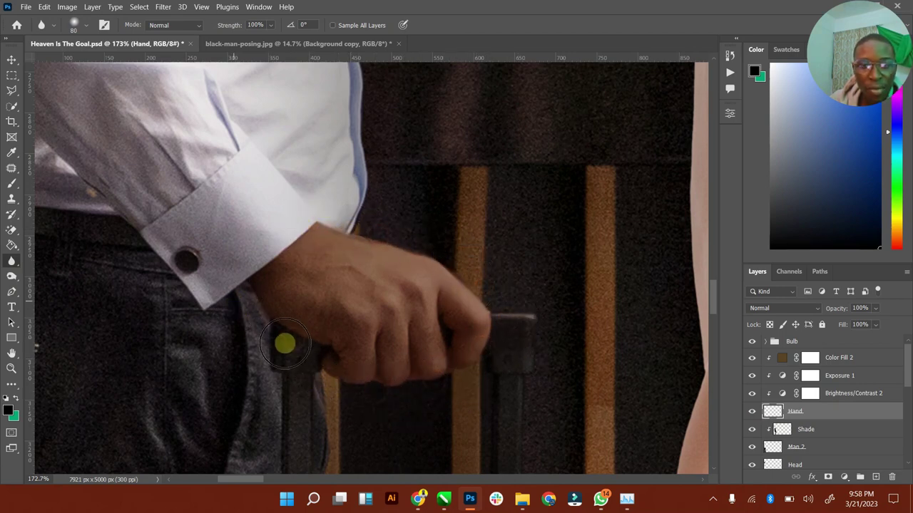
pyautogui.doubleClick(10, 353)
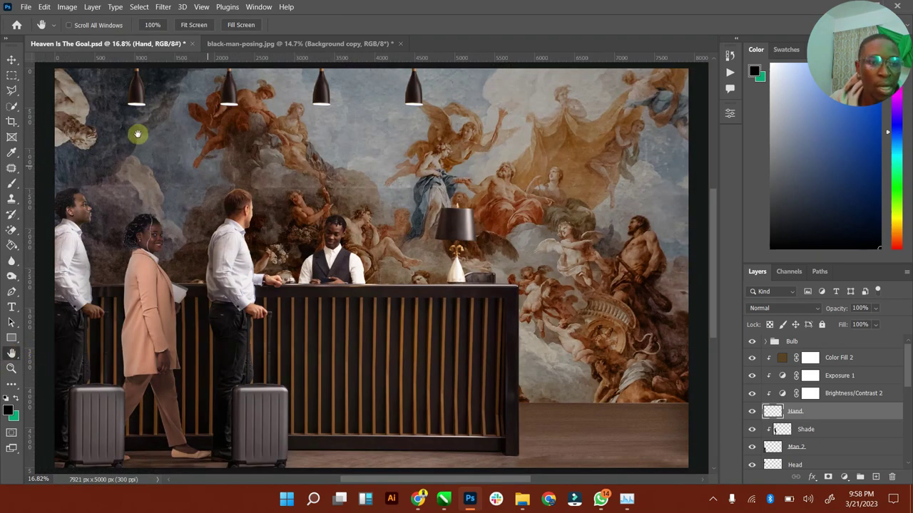
# Step: Shift the layer content slightly left with the Move tool and save Heaven Is The Goal.psd
pyautogui.click(11, 59)
pyautogui.moveTo(376, 320); pyautogui.dragTo(332, 319)
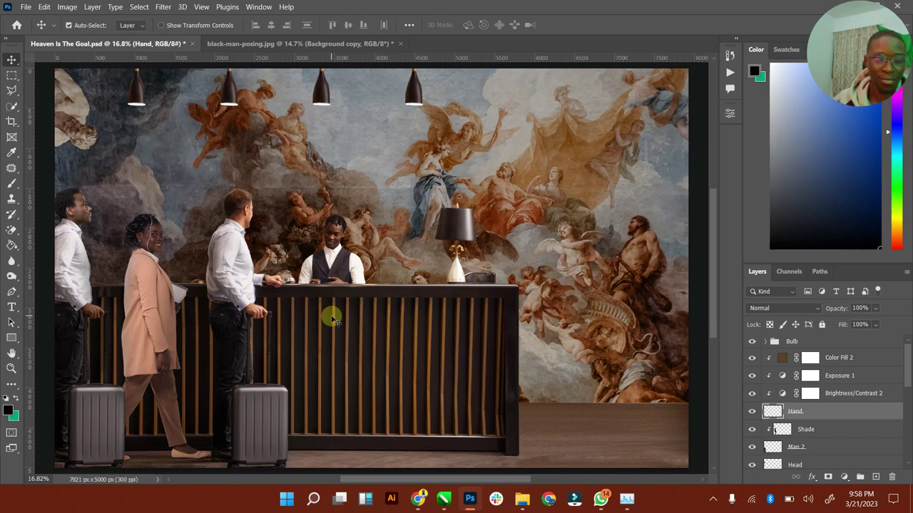
pyautogui.hotkey('ctrl', 's')
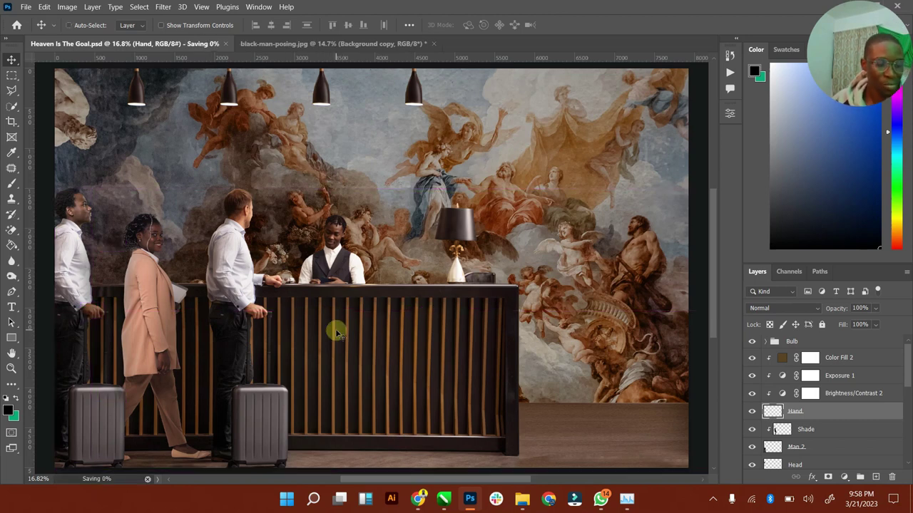
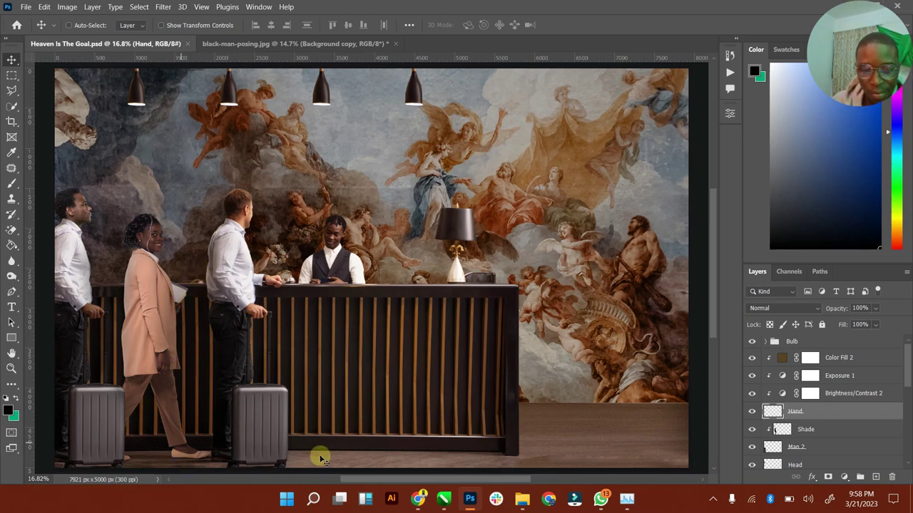
# Step: Zoom out to the whole composite and nudge the Hand layer on the canvas
pyautogui.click(12, 368)
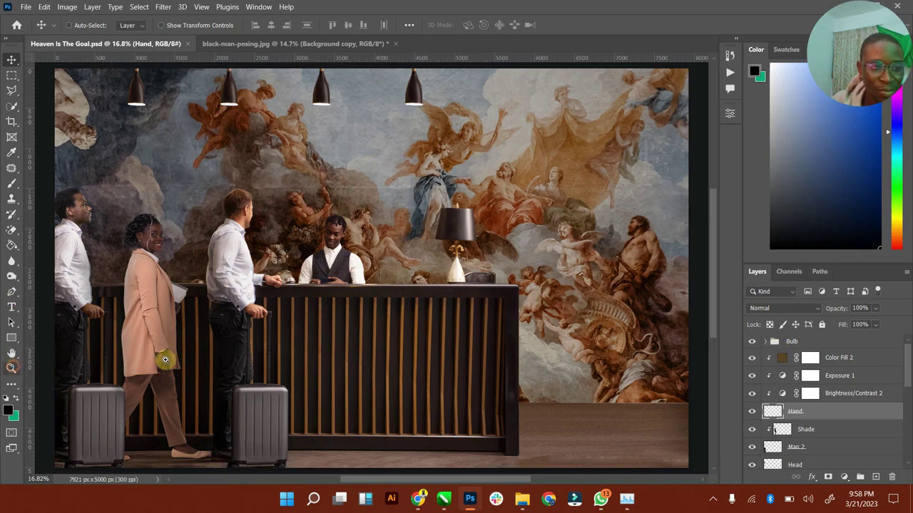
pyautogui.moveTo(423, 322); pyautogui.dragTo(280, 258)
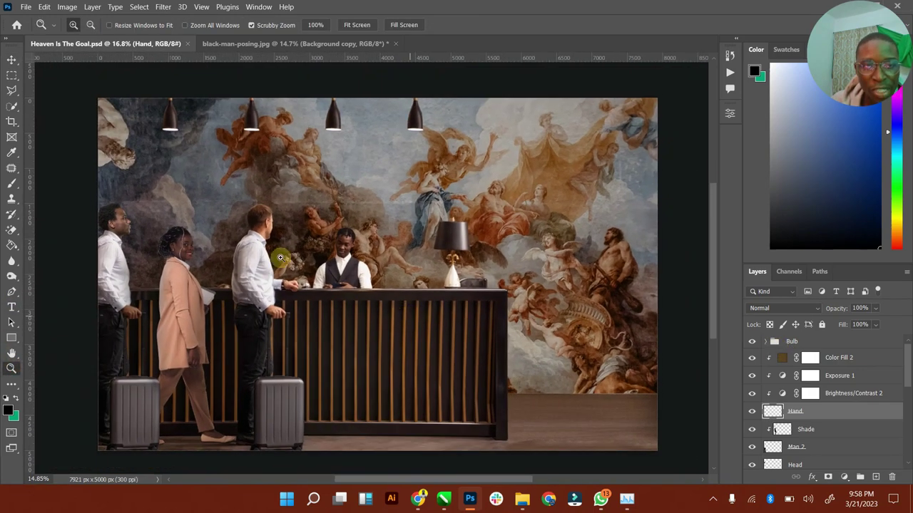
pyautogui.click(10, 57)
pyautogui.moveTo(321, 198); pyautogui.dragTo(459, 244)
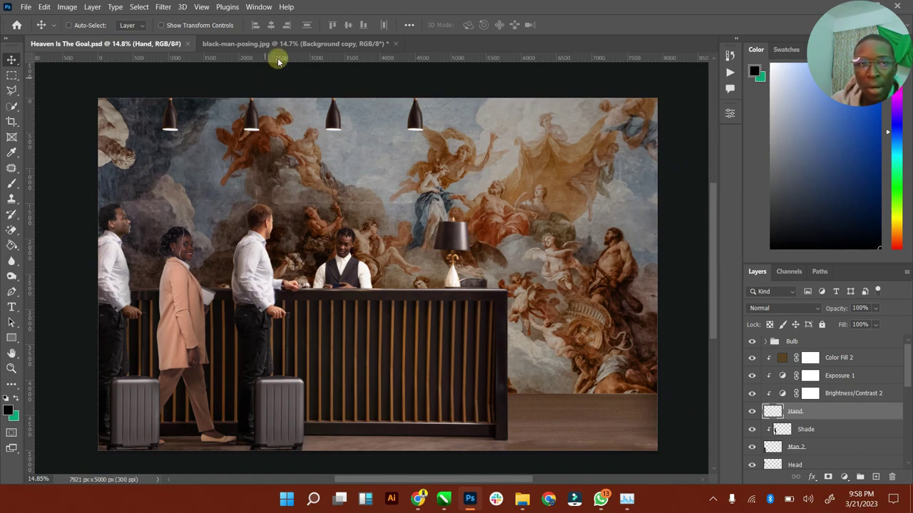
# Step: Close black-man-posing.jpg without saving changes
pyautogui.click(335, 45)
pyautogui.click(395, 43)
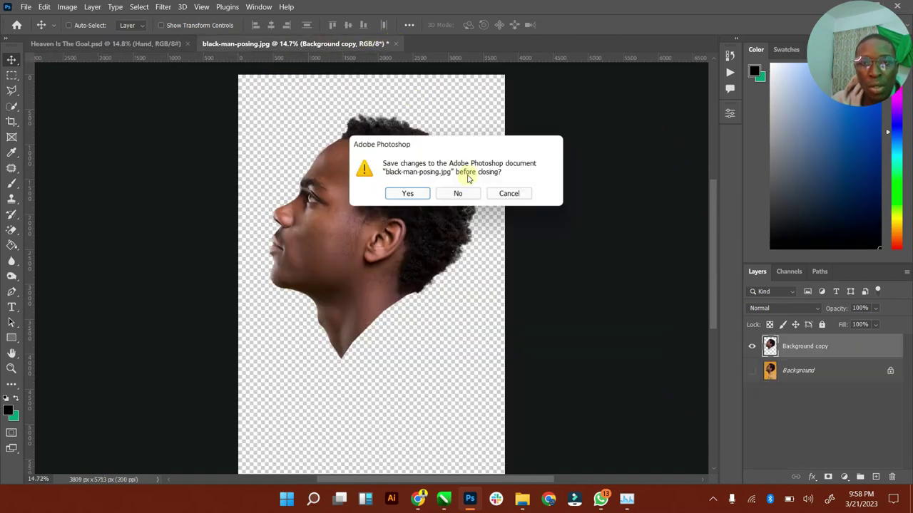
pyautogui.click(472, 192)
# Step: Open 2623.jpg from the golden elevator cabin folder in Adobe Photoshop 2023
pyautogui.moveTo(522, 499)
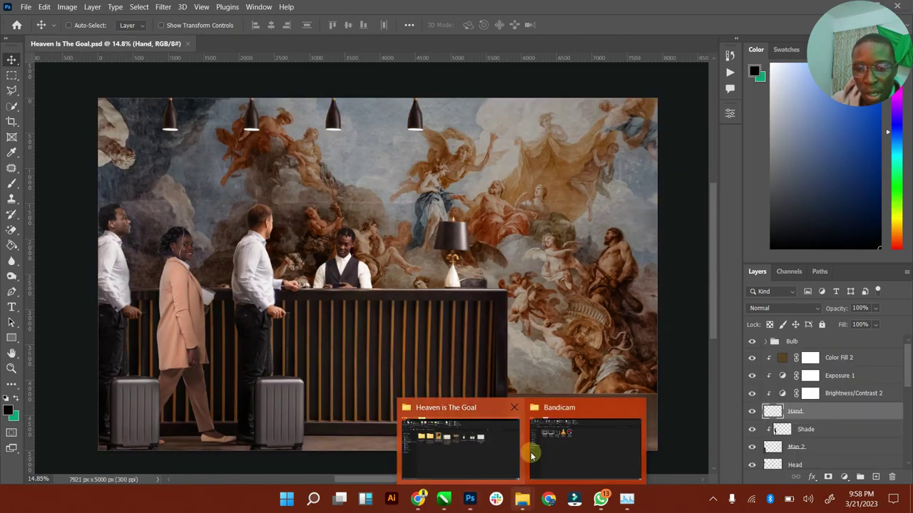
pyautogui.click(484, 441)
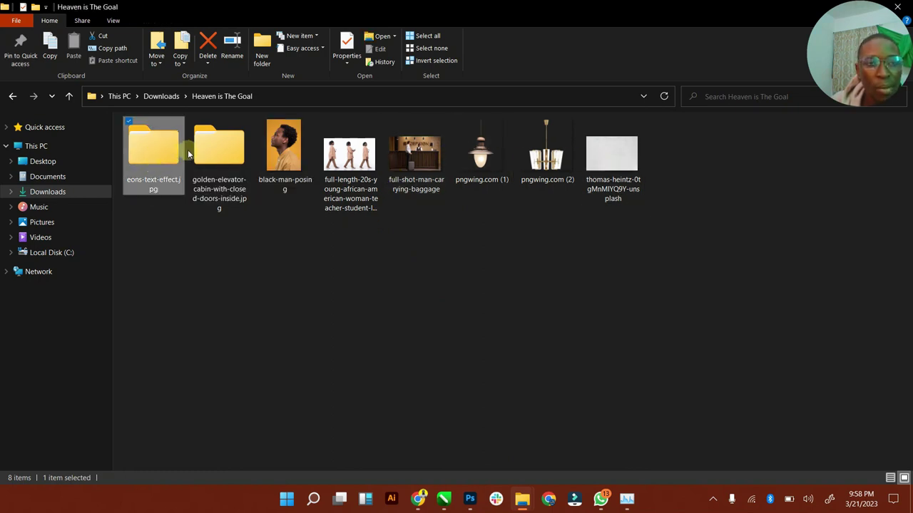
pyautogui.doubleClick(216, 146)
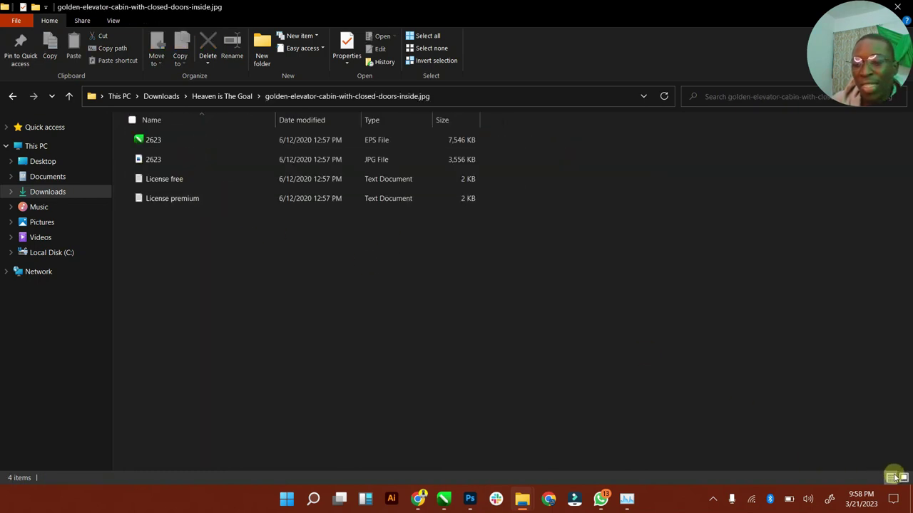
pyautogui.click(904, 477)
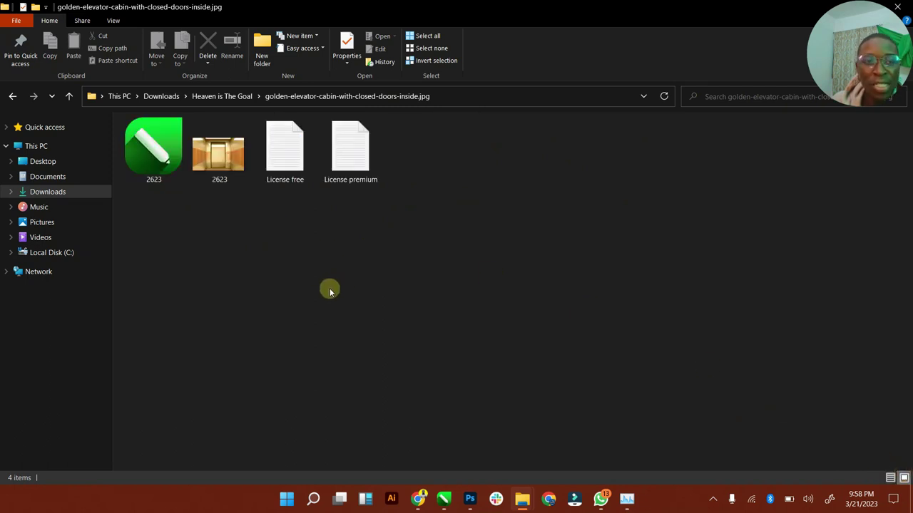
pyautogui.rightClick(226, 156)
pyautogui.moveTo(193, 280)
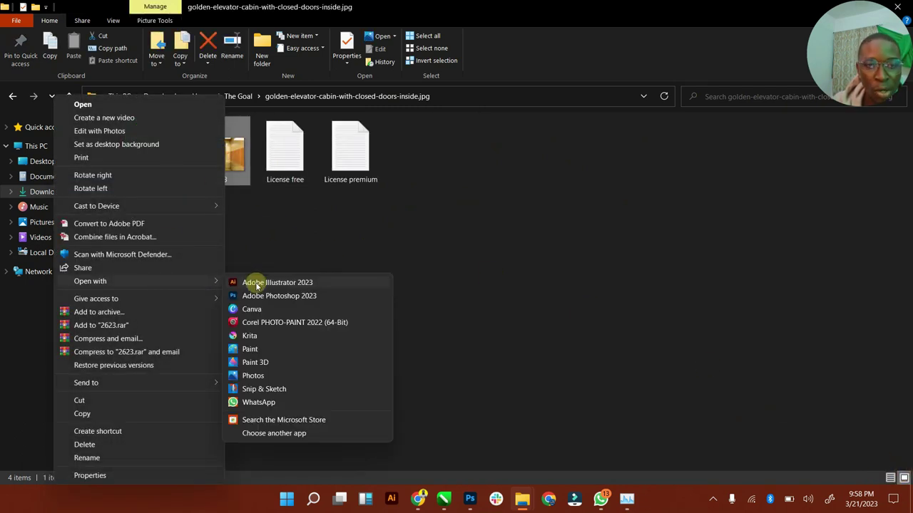
pyautogui.click(266, 296)
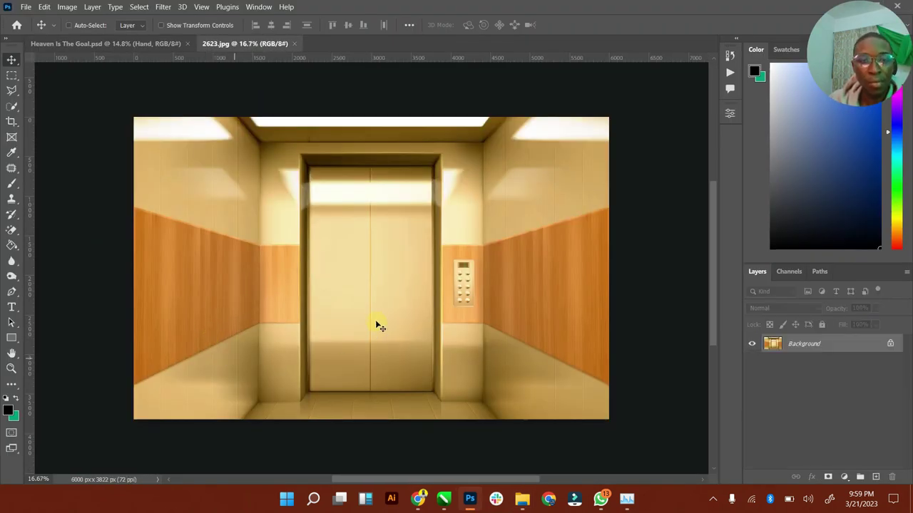
# Step: Trace the elevator door frame with the Polygonal Lasso and copy it to a new layer
pyautogui.click(10, 368)
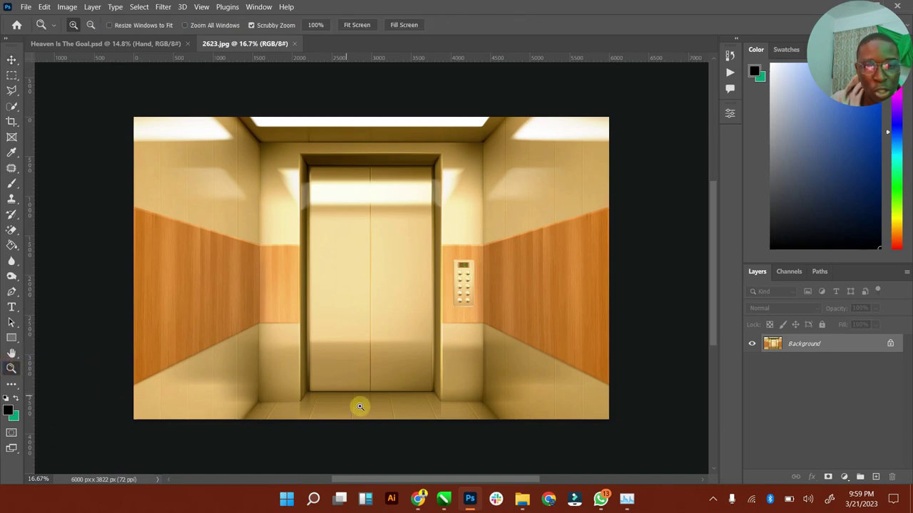
pyautogui.moveTo(361, 405); pyautogui.dragTo(342, 402)
pyautogui.moveTo(273, 384)
pyautogui.mouseDown()
pyautogui.moveTo(292, 383)
pyautogui.moveTo(265, 369)
pyautogui.mouseUp()
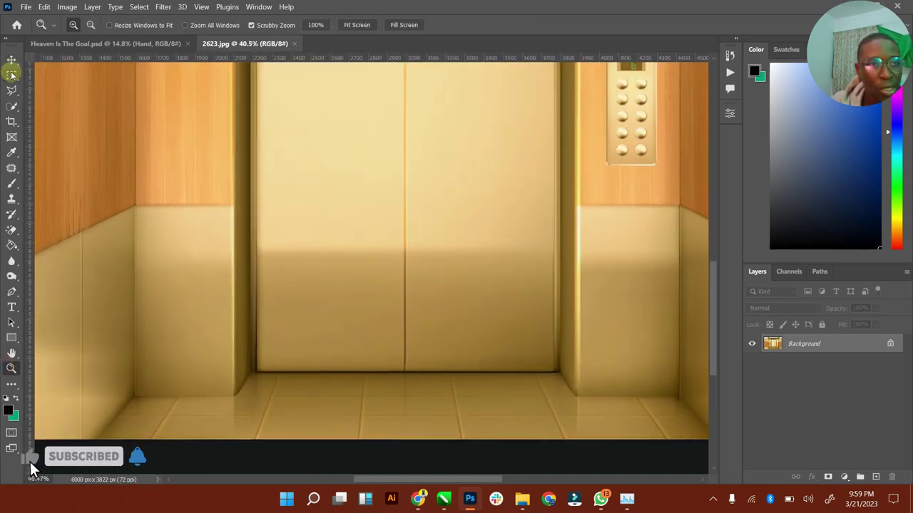
pyautogui.click(11, 90)
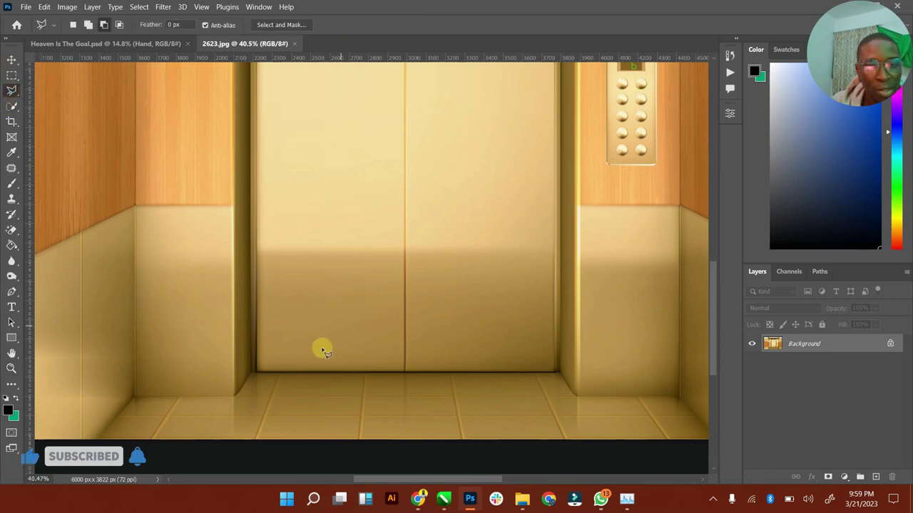
pyautogui.click(236, 373)
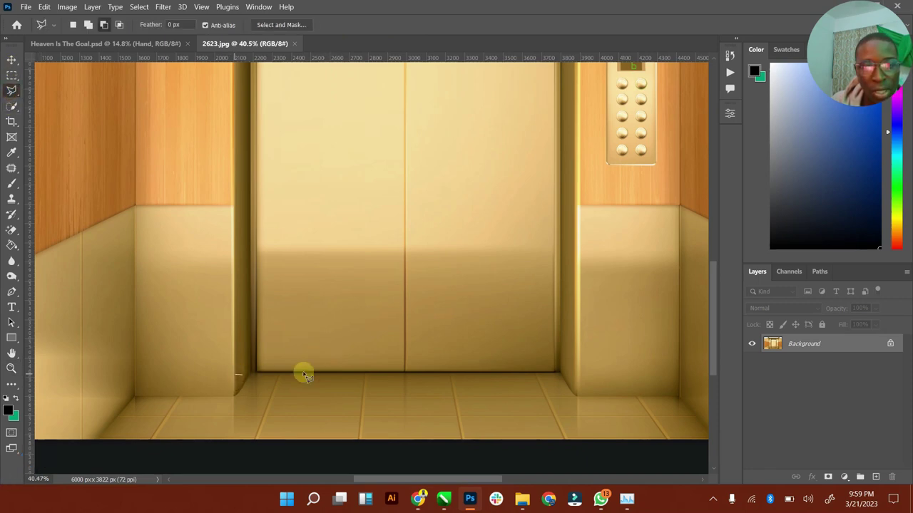
pyautogui.click(579, 373)
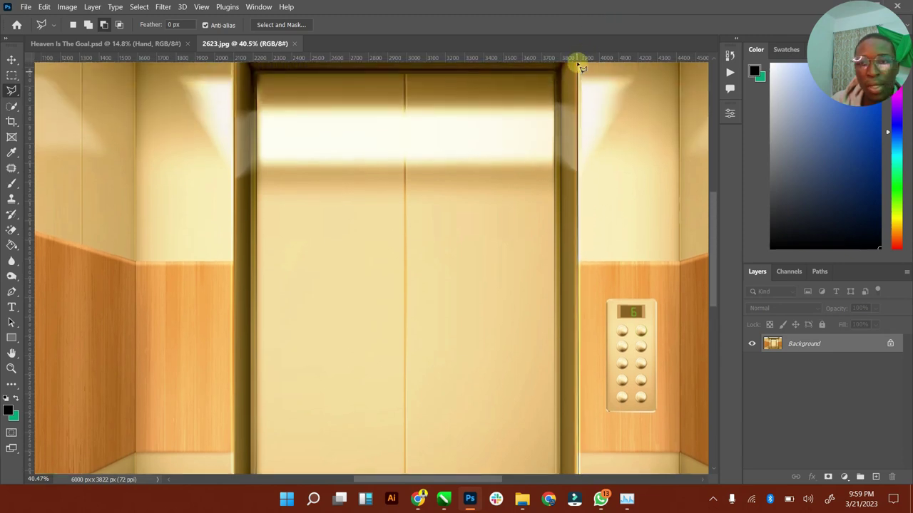
pyautogui.click(577, 111)
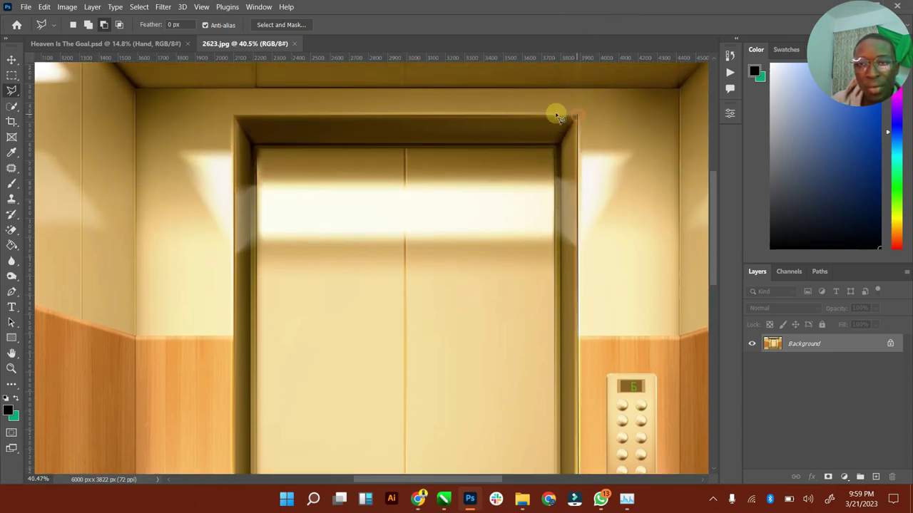
pyautogui.click(233, 115)
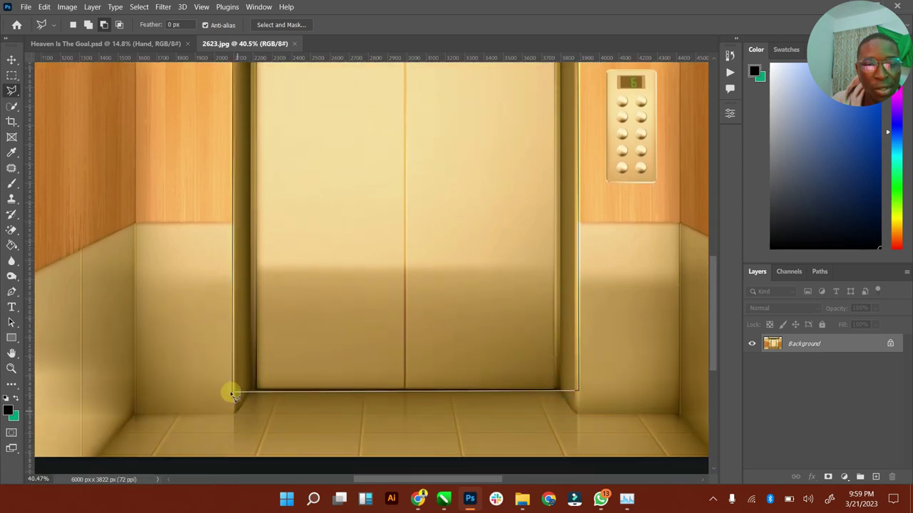
pyautogui.click(235, 391)
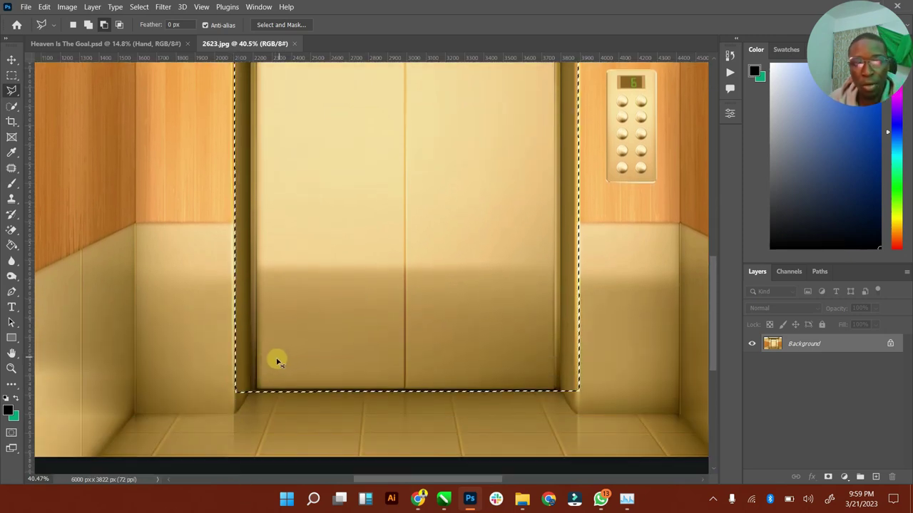
pyautogui.hotkey('ctrl', 'j')
# Step: Drag the door layer into the Heaven Is The Goal lobby composite
pyautogui.doubleClick(11, 353)
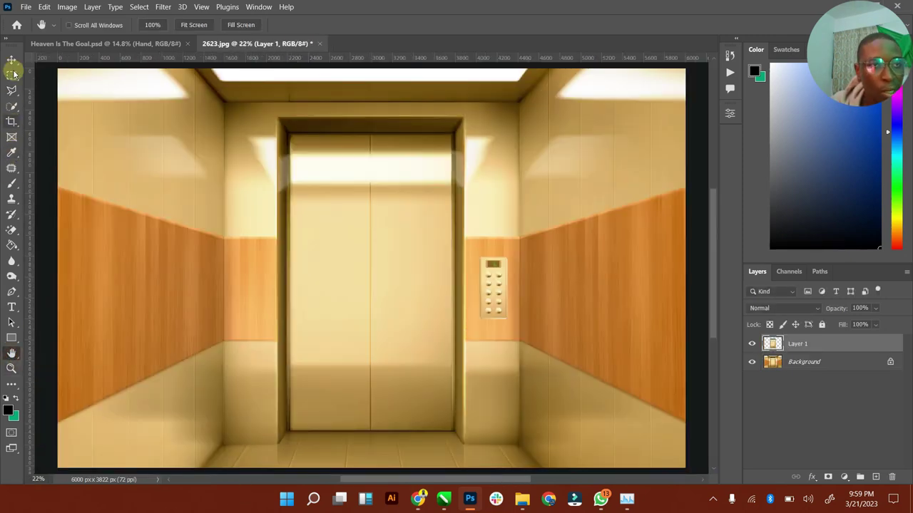
pyautogui.click(11, 59)
pyautogui.moveTo(449, 157); pyautogui.dragTo(566, 204)
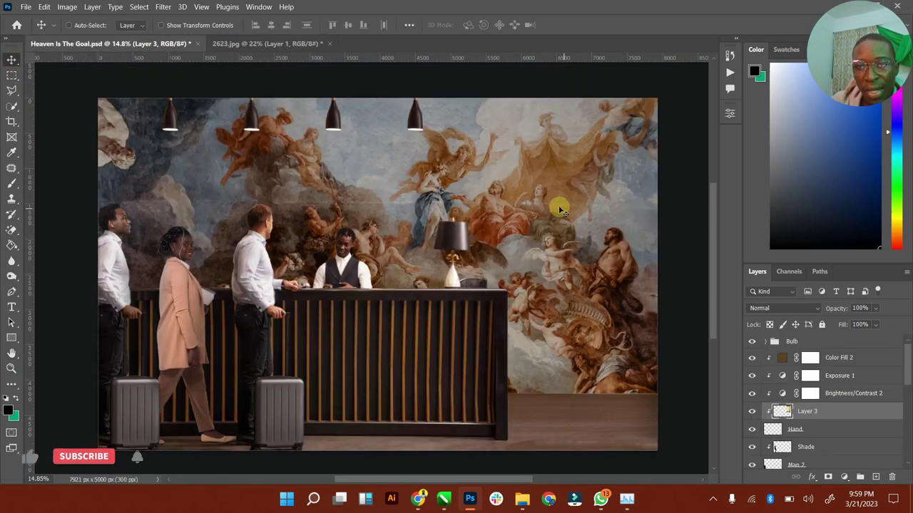
# Step: Place Layer 3 under the Bulb group, release its clipping mask, and position the door right
pyautogui.moveTo(848, 410); pyautogui.dragTo(826, 358)
pyautogui.rightClick(826, 358)
pyautogui.click(709, 230)
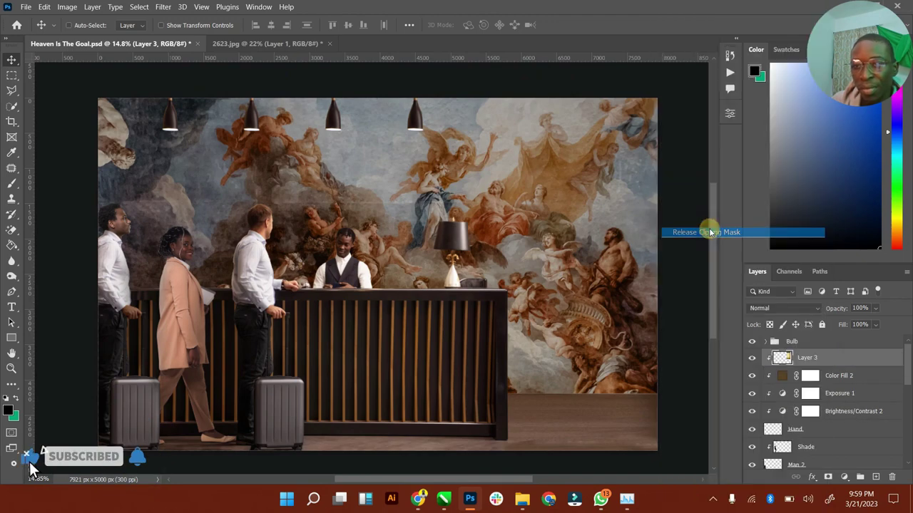
pyautogui.moveTo(561, 206); pyautogui.dragTo(587, 268)
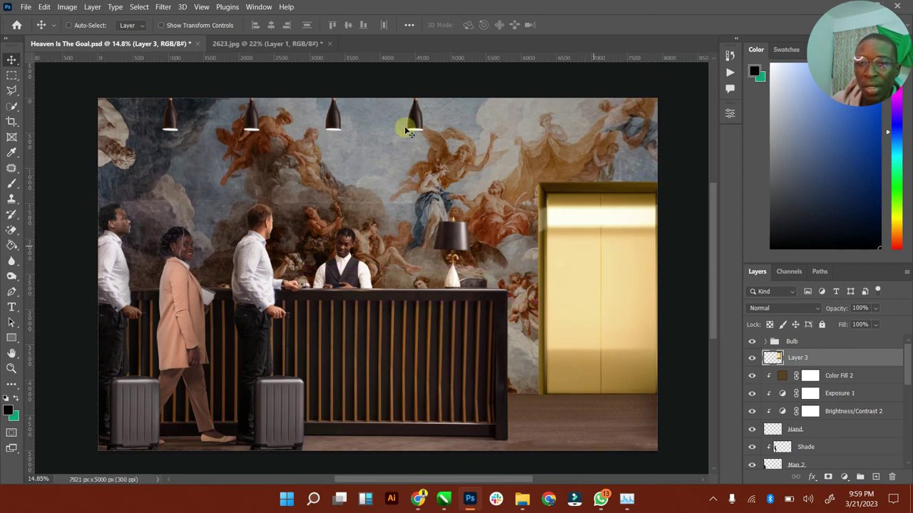
pyautogui.moveTo(578, 238); pyautogui.dragTo(572, 255)
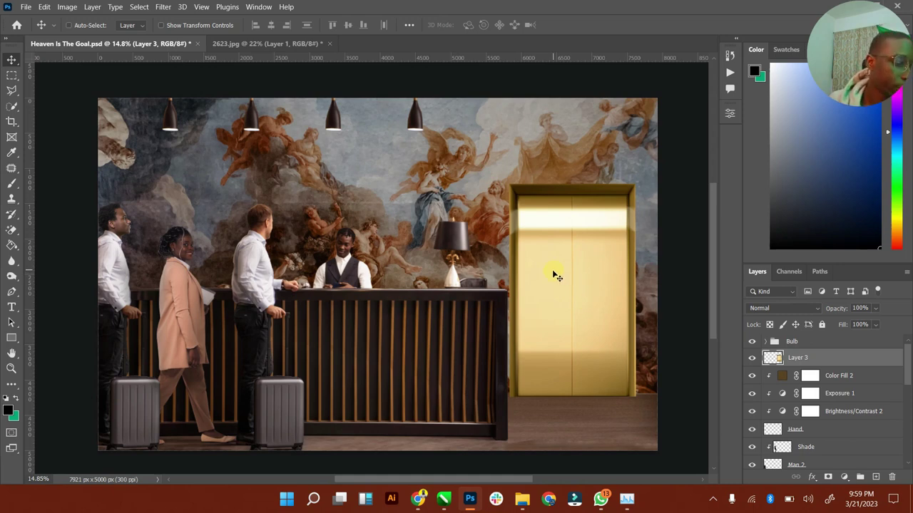
# Step: Show the Bulb group, adjust the door's position, and duplicate the door
pyautogui.click(751, 341)
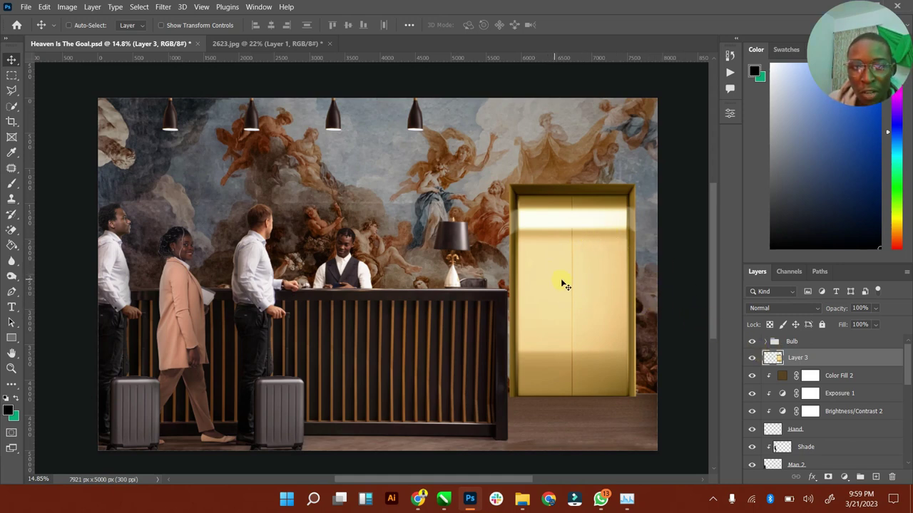
pyautogui.moveTo(563, 284); pyautogui.dragTo(650, 290)
pyautogui.hotkey('ctrl', 'j')
# Step: Flip the copied door horizontally and place it beside the first door
pyautogui.press('Right')
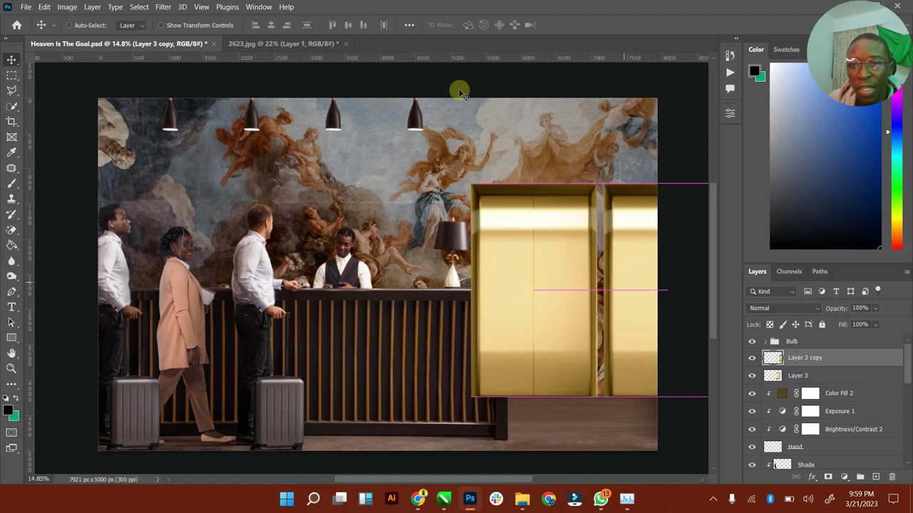
pyautogui.click(43, 6)
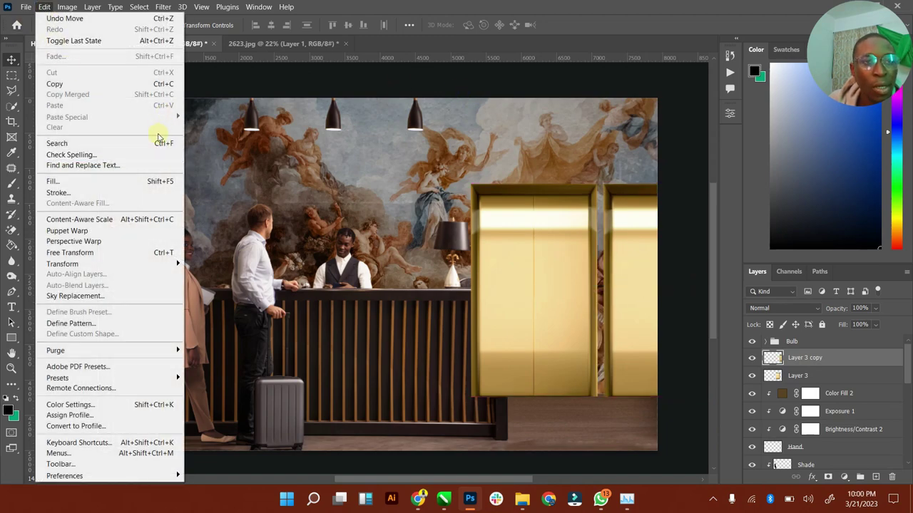
pyautogui.moveTo(167, 264)
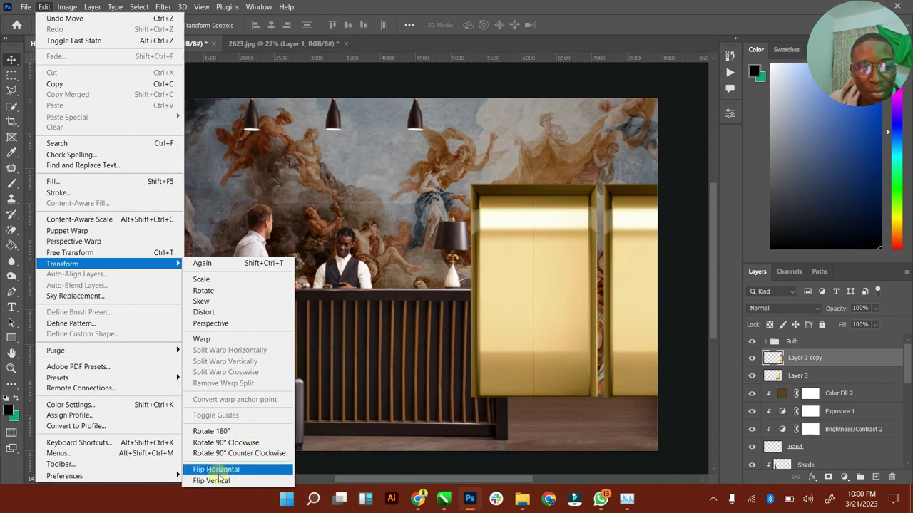
pyautogui.click(217, 470)
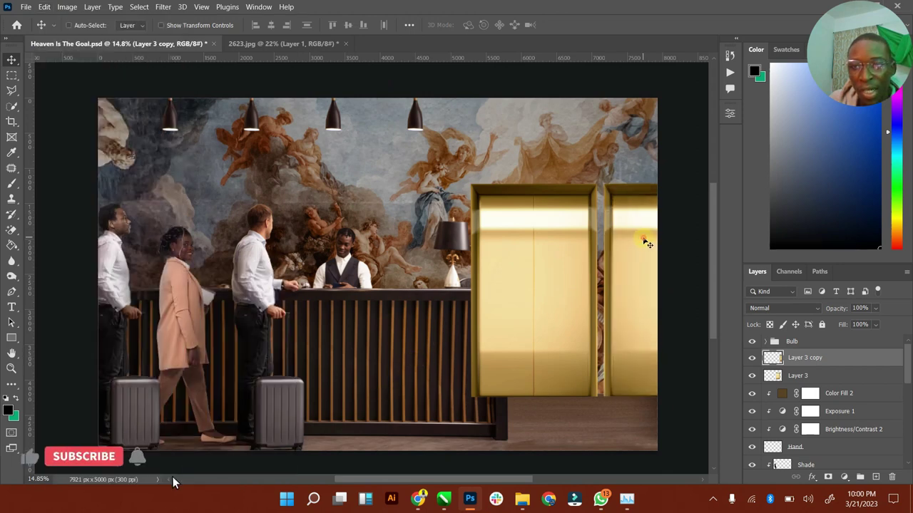
pyautogui.moveTo(644, 240); pyautogui.dragTo(665, 241)
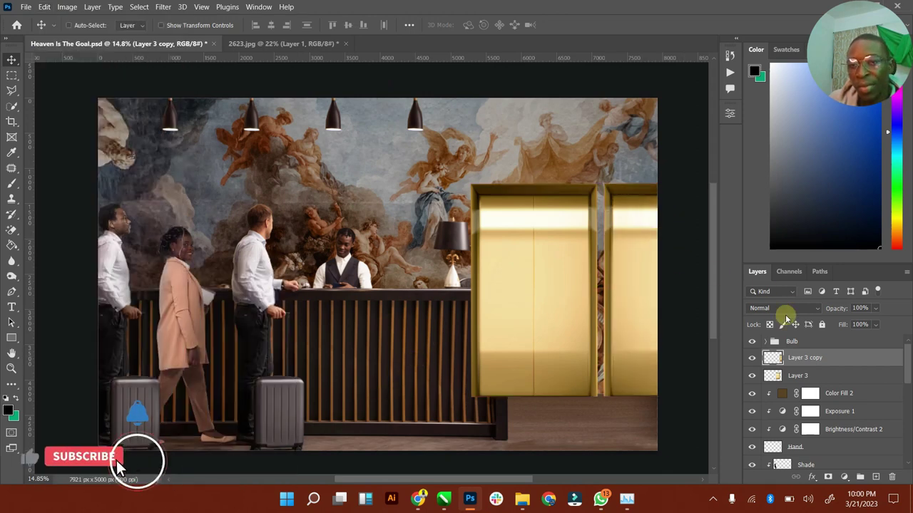
# Step: Lower both door layers in the stack, shift them left toward the desk, then view 2623.jpg
pyautogui.keyDown('shift'); pyautogui.click(809, 375); pyautogui.keyUp('shift')
pyautogui.moveTo(827, 369); pyautogui.dragTo(857, 396)
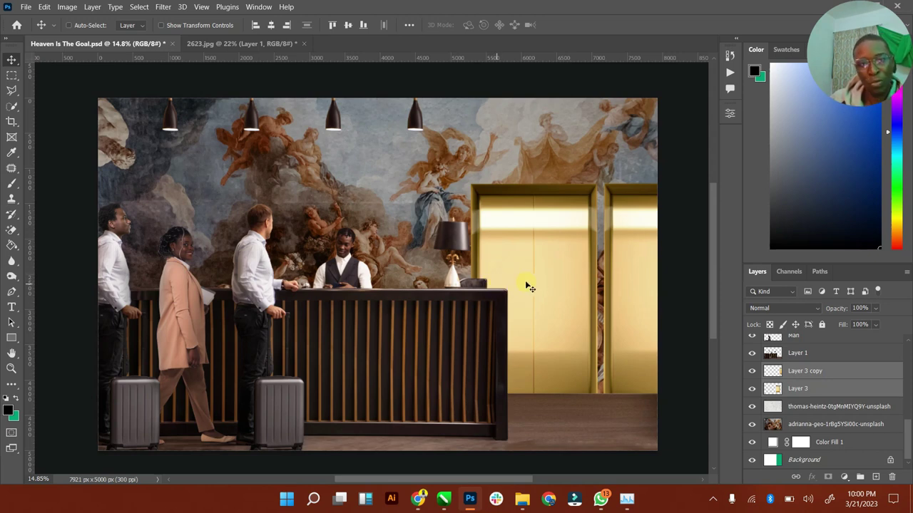
pyautogui.moveTo(552, 280); pyautogui.dragTo(592, 283)
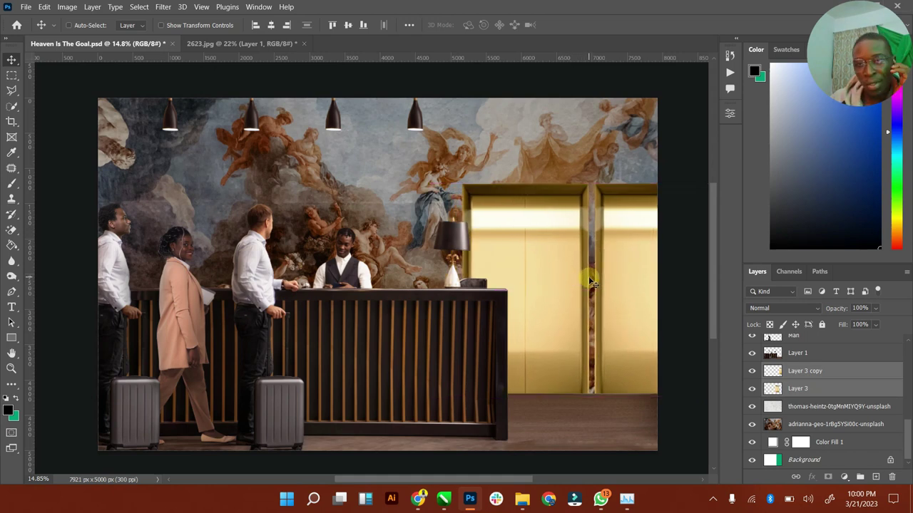
pyautogui.click(806, 386)
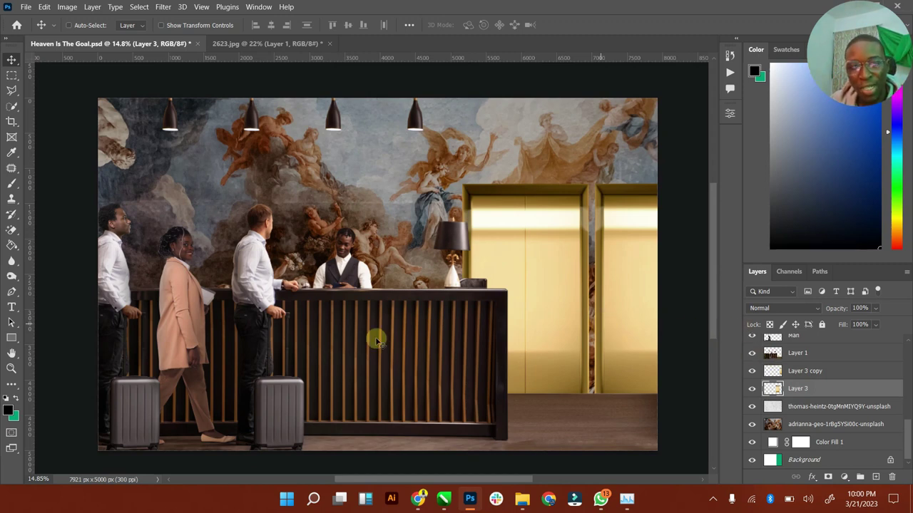
pyautogui.click(271, 44)
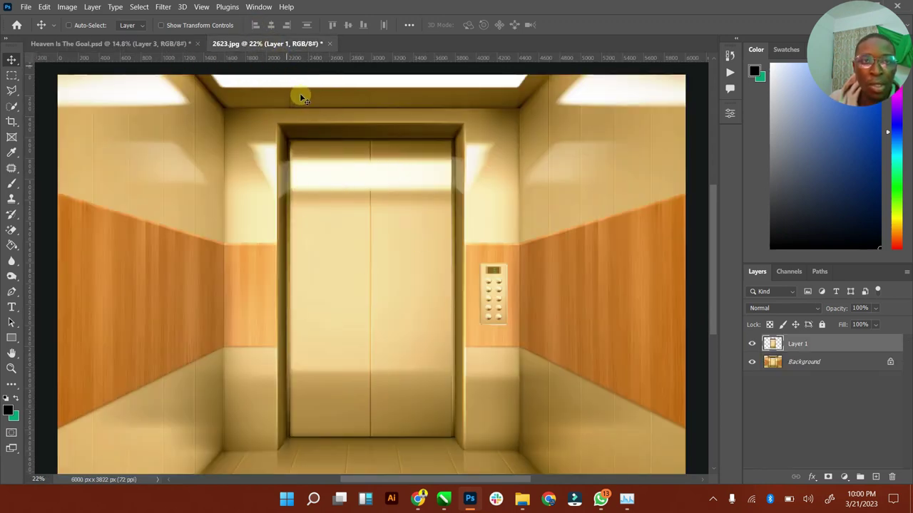
# Step: Close 2623.jpg without saving and save the lobby composite
pyautogui.click(332, 44)
pyautogui.click(460, 192)
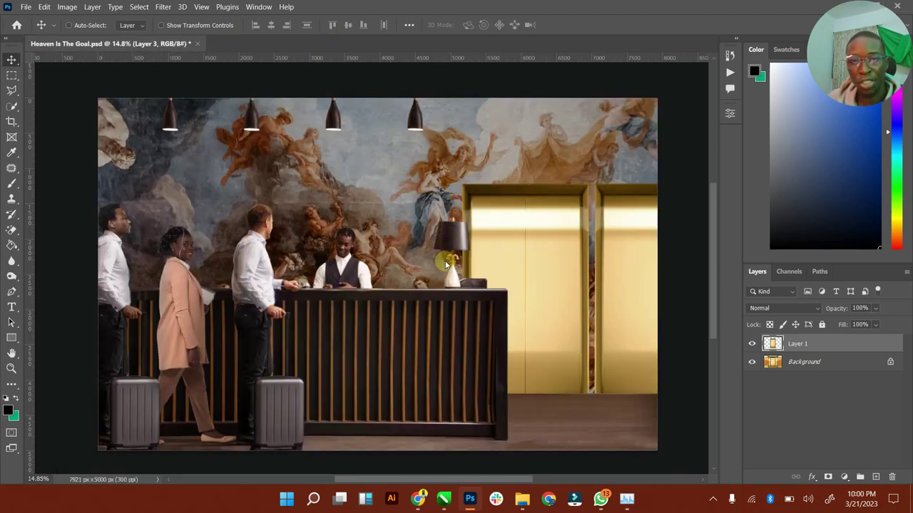
pyautogui.hotkey('ctrl', 's')
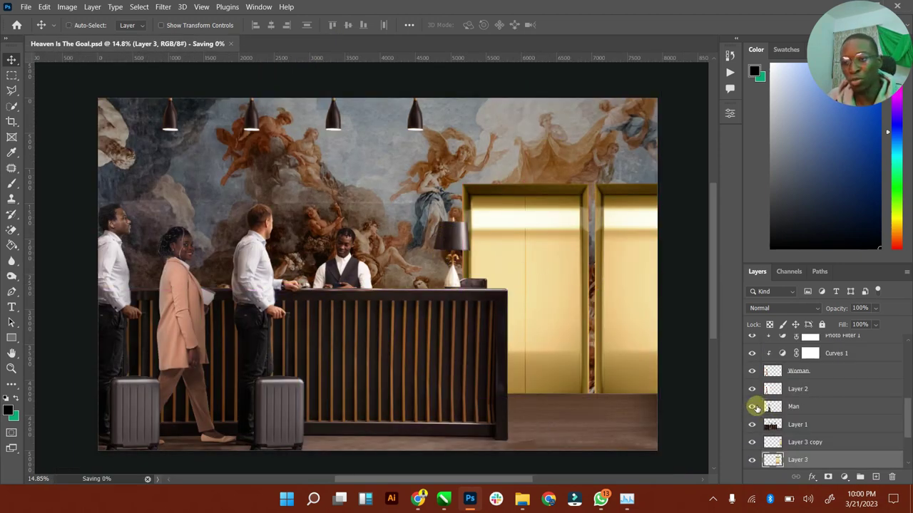
# Step: Group Layer 3 and Layer 3 copy into a group named Elevator
pyautogui.scroll(-2, 756, 399)
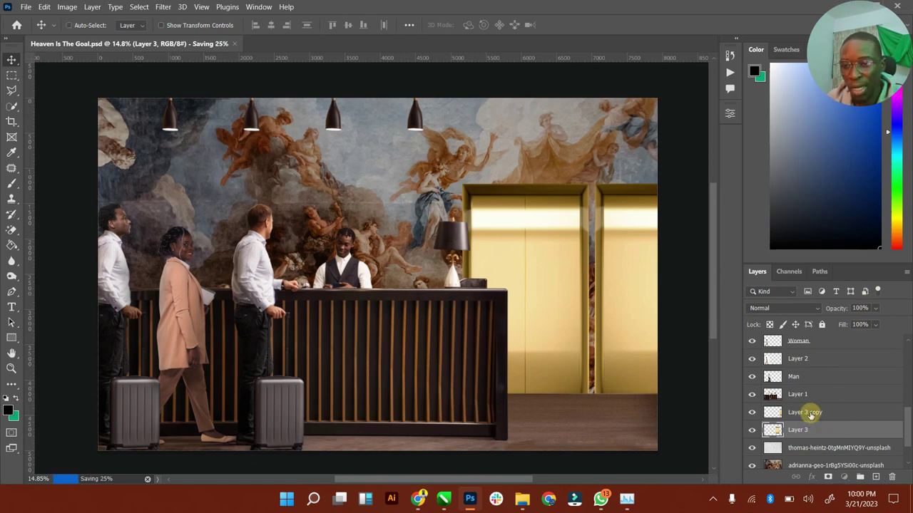
pyautogui.keyDown('shift'); pyautogui.click(810, 417); pyautogui.keyUp('shift')
pyautogui.hotkey('ctrl', 'g')
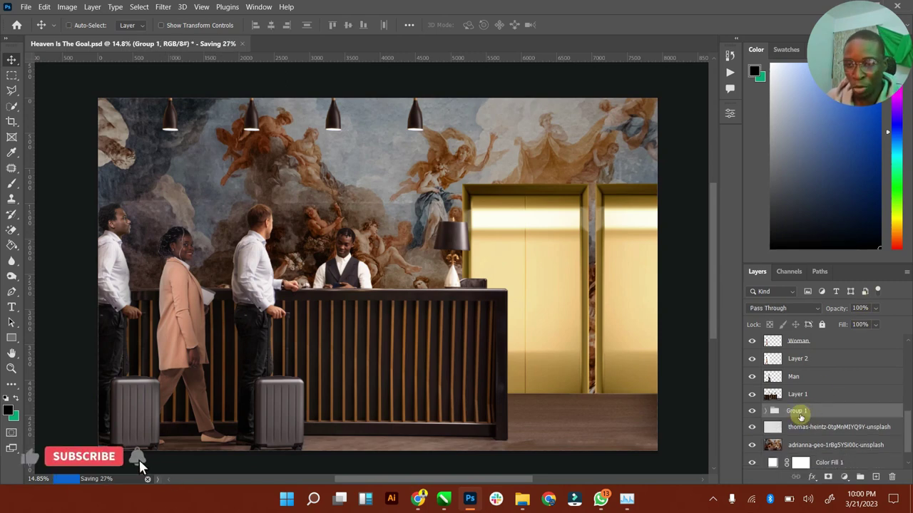
pyautogui.doubleClick(797, 412)
pyautogui.write('Ele')
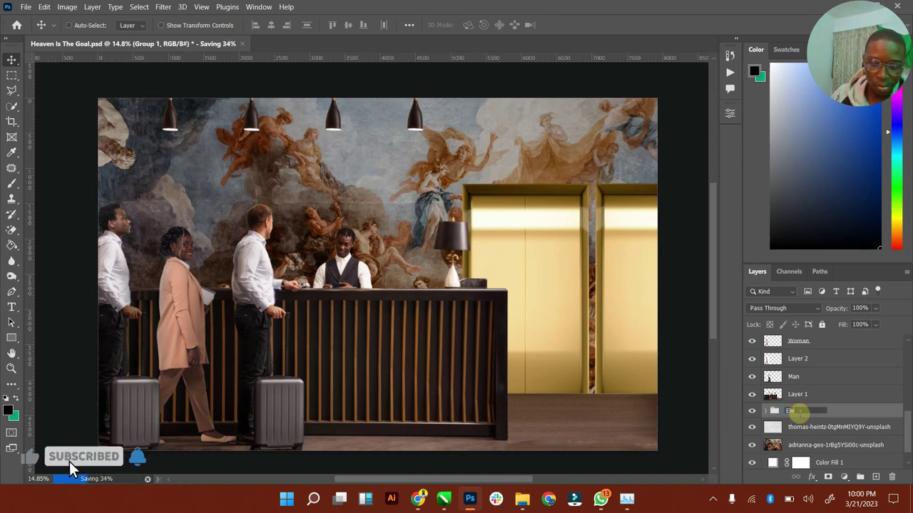
pyautogui.write('vator')
pyautogui.press('Return')
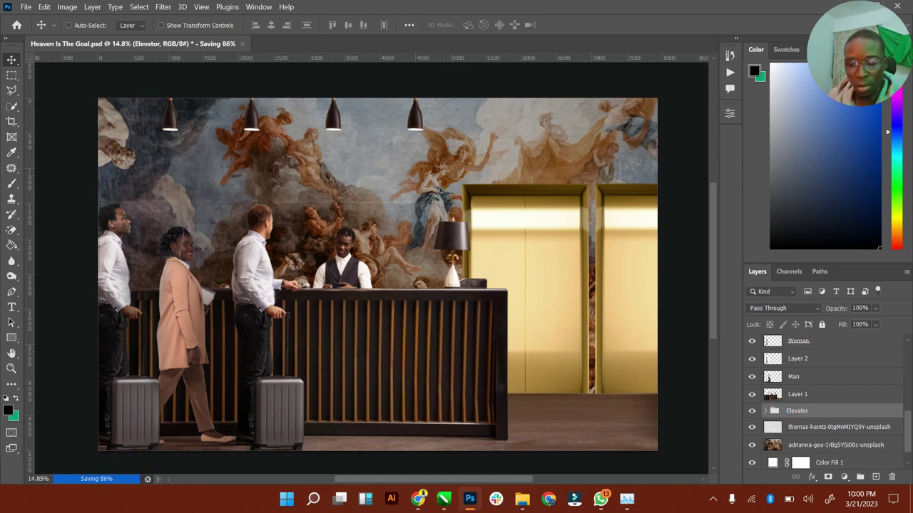
# Step: Duplicate the Elevator group, merge the copy into one layer, and hide the original
pyautogui.hotkey('ctrl', 'j')
pyautogui.click(752, 426)
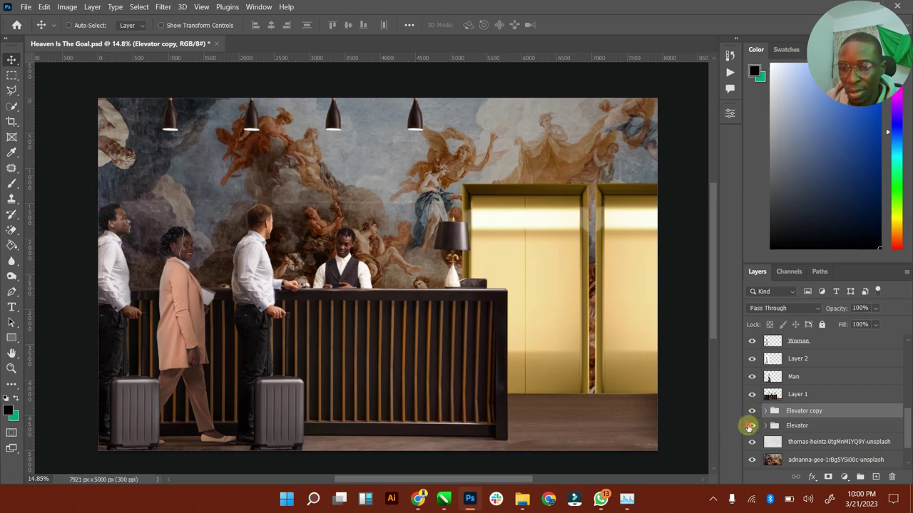
pyautogui.rightClick(804, 409)
pyautogui.click(753, 392)
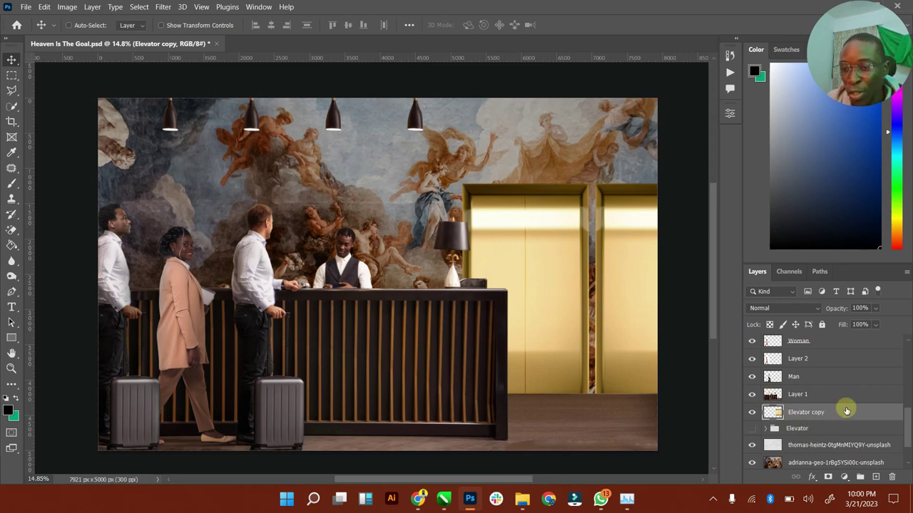
pyautogui.click(751, 413)
pyautogui.click(751, 413)
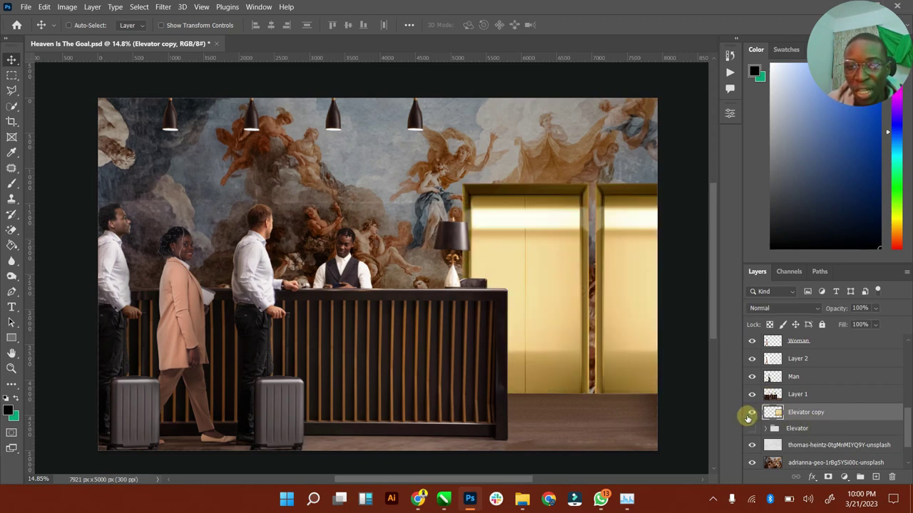
# Step: Add a Brightness/Contrast adjustment clipped to the elevators, lowering contrast to about -42 and brightness
pyautogui.click(843, 477)
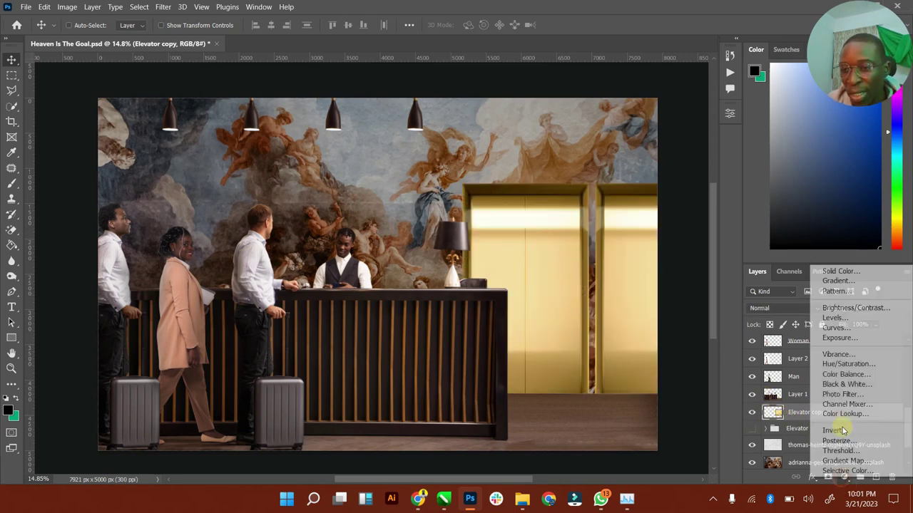
pyautogui.click(853, 314)
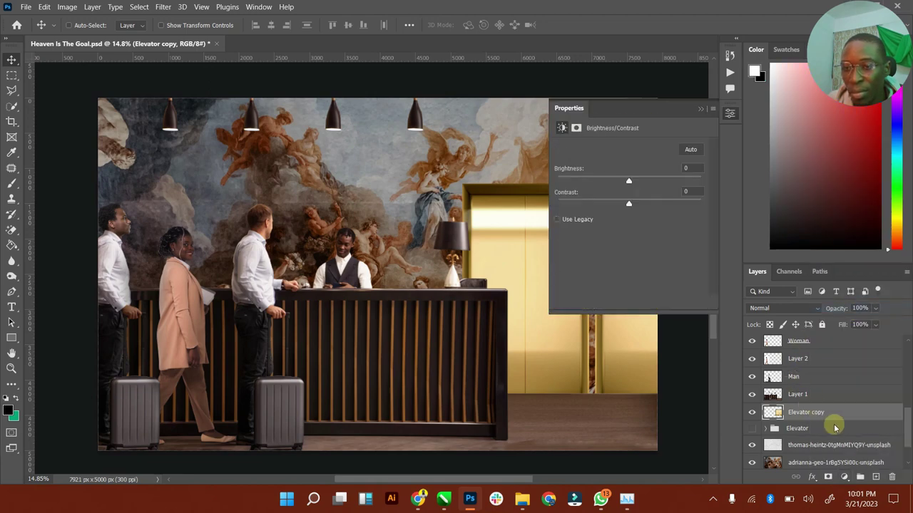
pyautogui.rightClick(848, 412)
pyautogui.click(738, 233)
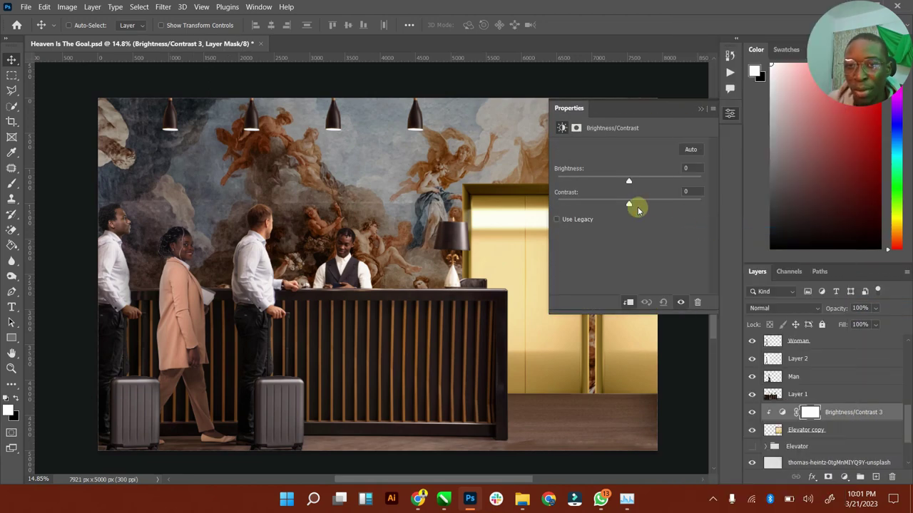
pyautogui.moveTo(628, 206); pyautogui.dragTo(556, 209)
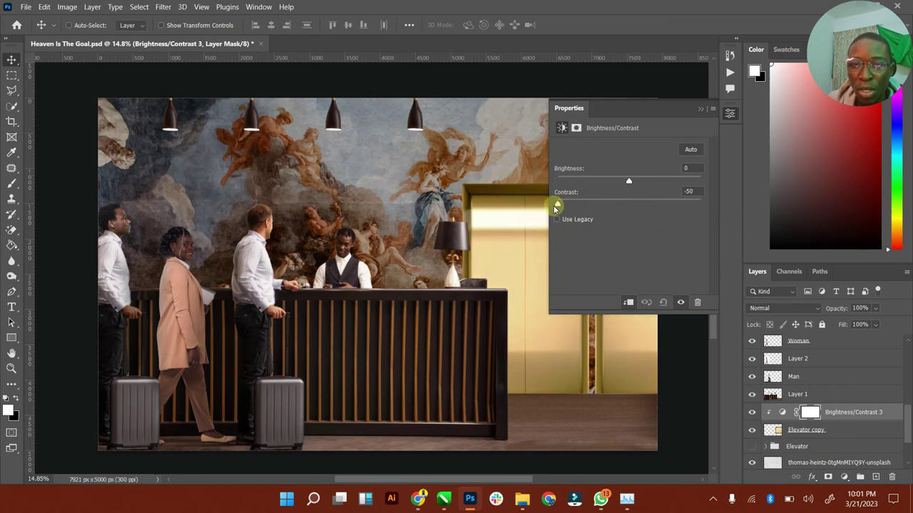
pyautogui.moveTo(625, 181)
pyautogui.mouseDown()
pyautogui.moveTo(606, 180)
pyautogui.moveTo(618, 185)
pyautogui.mouseUp()
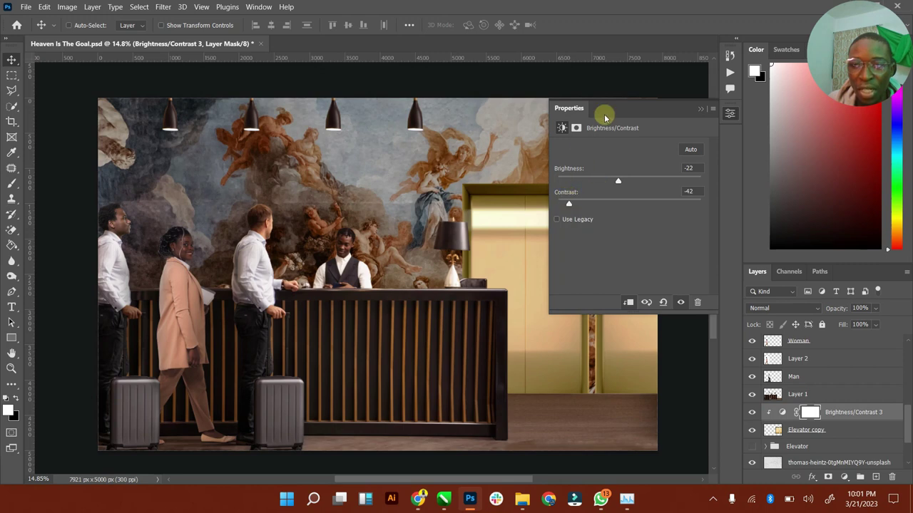
pyautogui.click(699, 109)
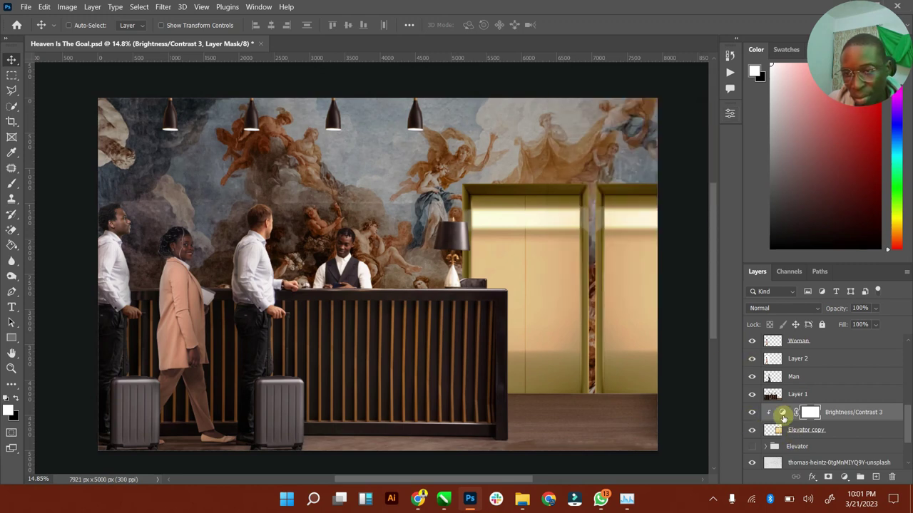
# Step: Reopen the Brightness/Contrast settings and raise brightness to 4
pyautogui.doubleClick(785, 413)
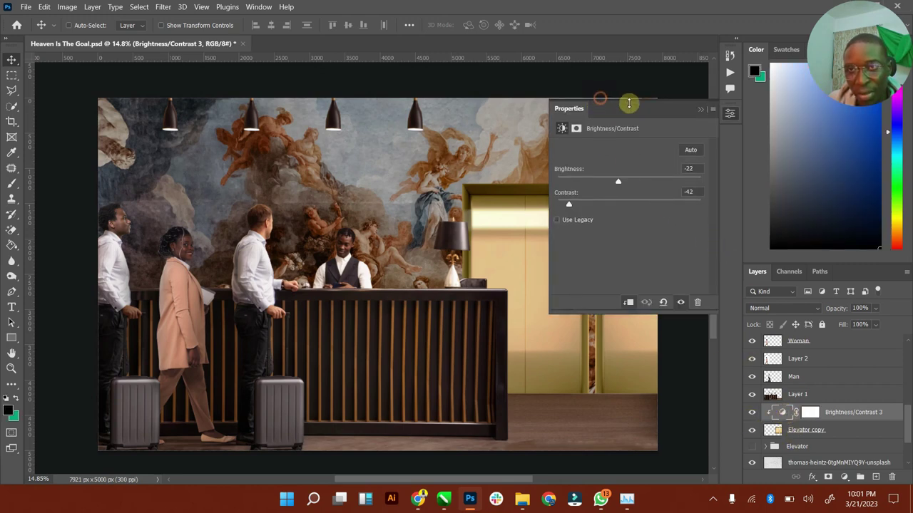
pyautogui.moveTo(686, 112); pyautogui.dragTo(772, 109)
pyautogui.moveTo(710, 181); pyautogui.dragTo(717, 181)
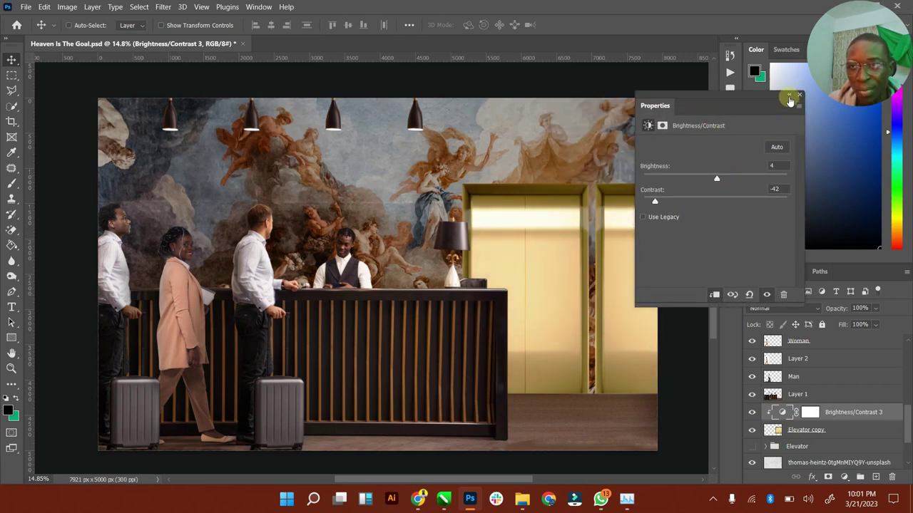
pyautogui.click(790, 97)
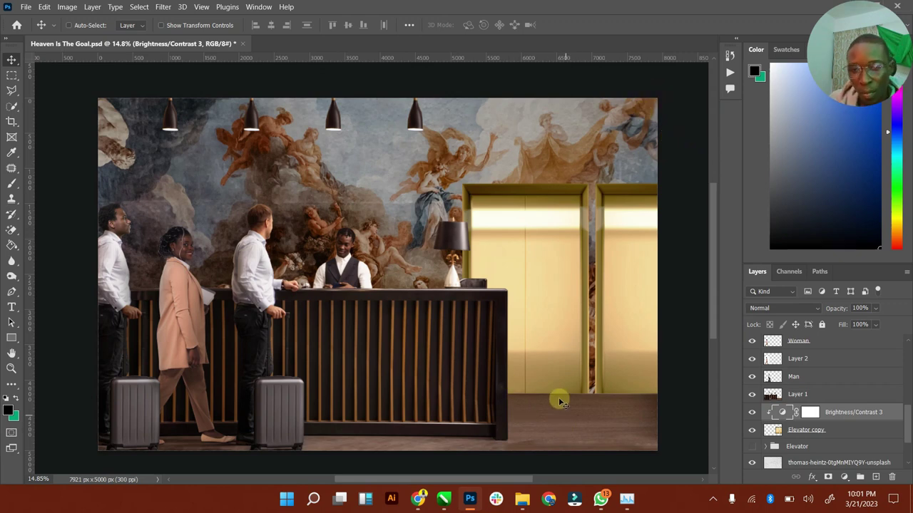
pyautogui.click(840, 430)
# Step: Add a new layer clipped to the elevators and name it Shade
pyautogui.click(876, 477)
pyautogui.click(797, 431)
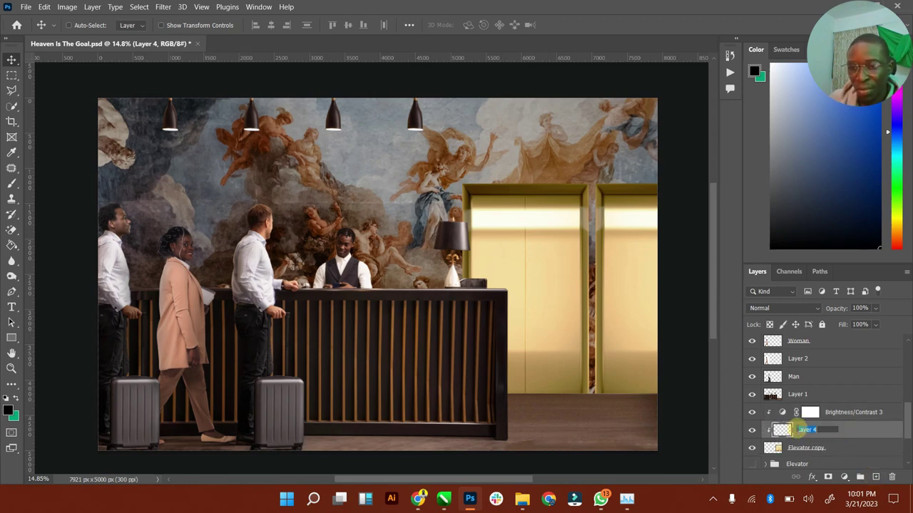
pyautogui.write('Shae')
pyautogui.press('Return')
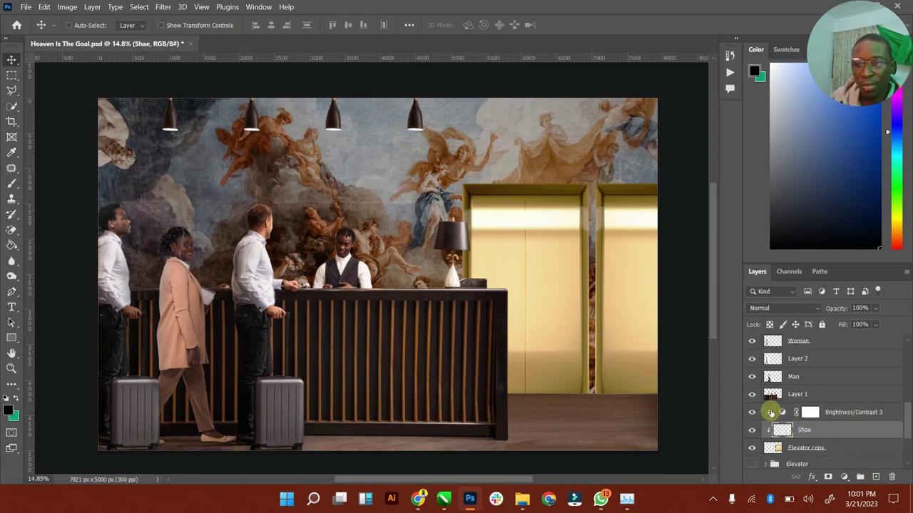
pyautogui.click(803, 431)
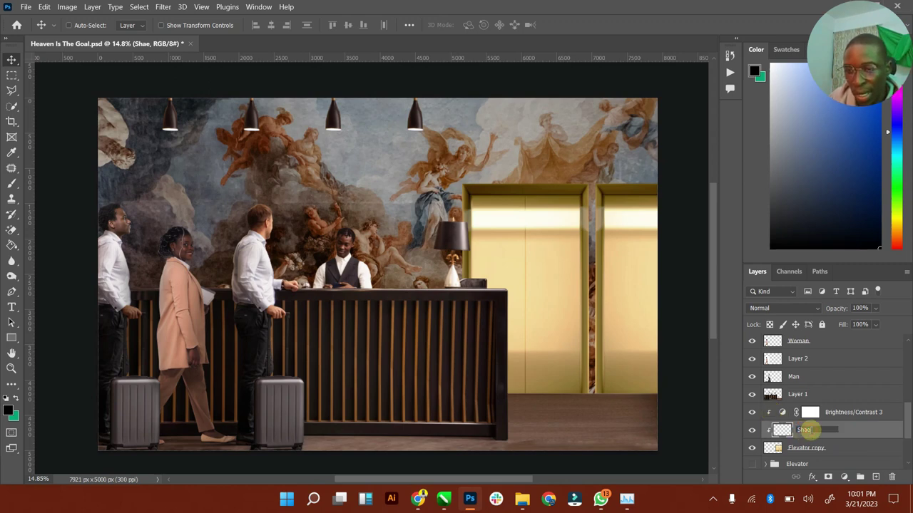
pyautogui.click(795, 423)
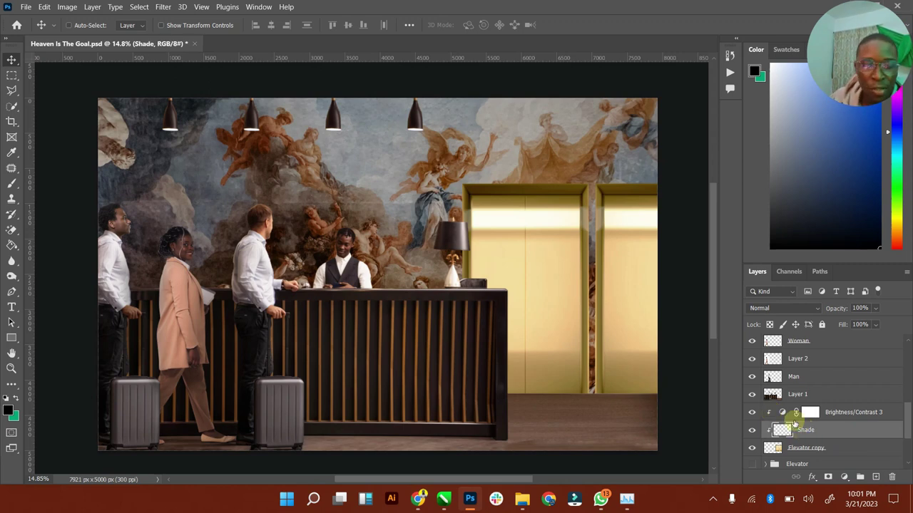
# Step: Paint black shading along the elevator door bottoms with a 1300 px brush
pyautogui.click(13, 183)
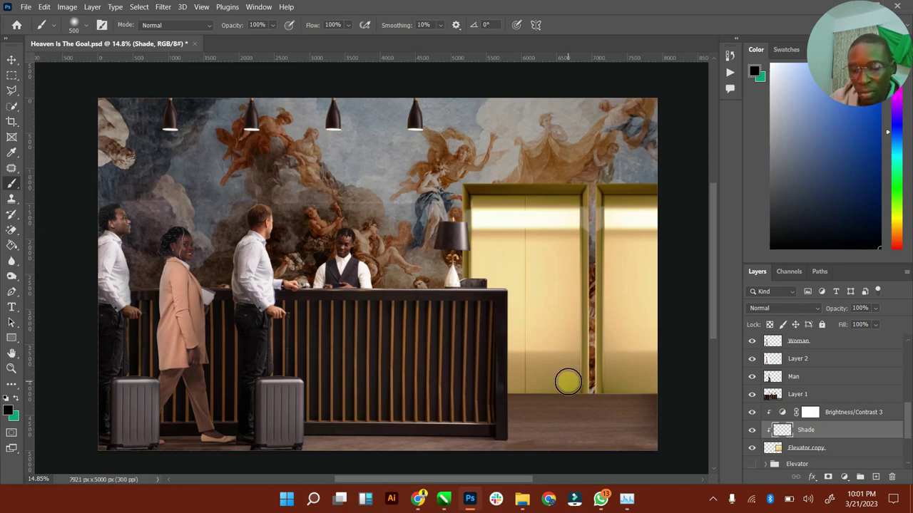
pyautogui.press(']')
pyautogui.press(']')
pyautogui.press(']')
pyautogui.press(']')
pyautogui.press(']')
pyautogui.press(']')
pyautogui.press(']')
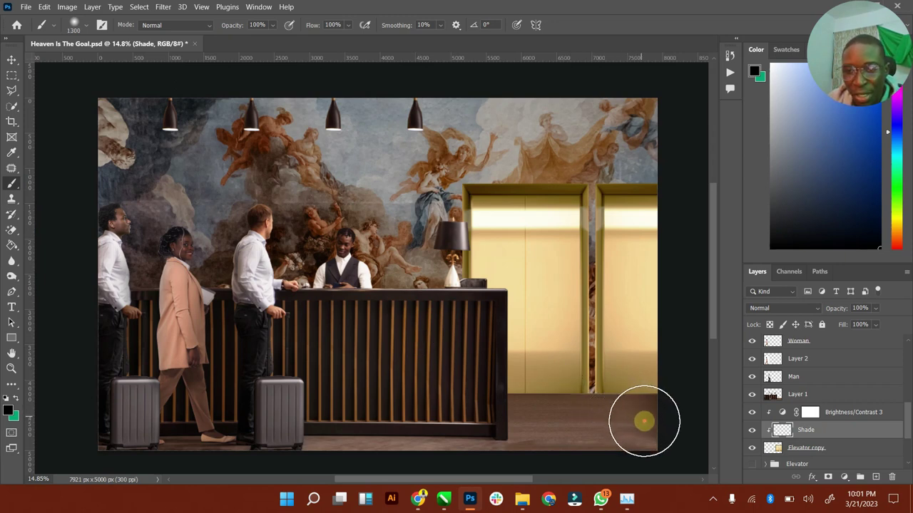
pyautogui.moveTo(380, 439)
pyautogui.mouseDown()
pyautogui.moveTo(664, 427)
pyautogui.moveTo(354, 428)
pyautogui.mouseUp()
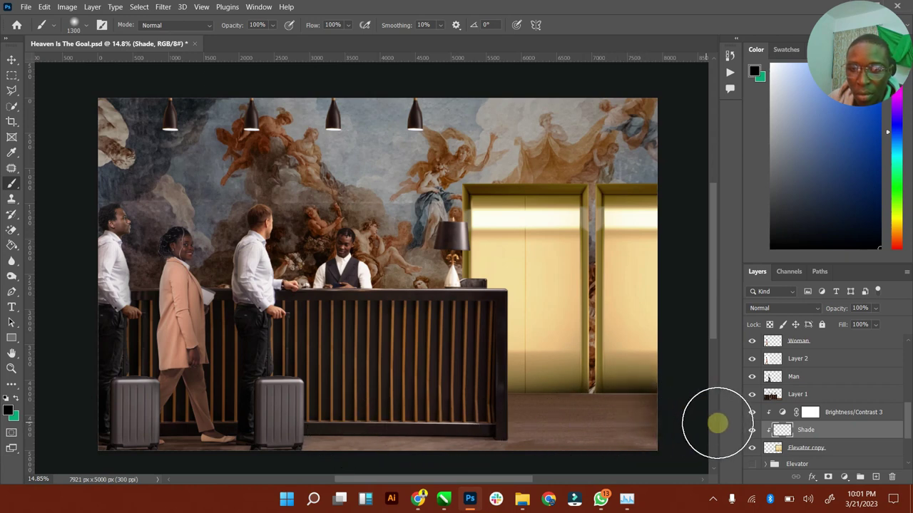
pyautogui.moveTo(547, 422); pyautogui.dragTo(452, 427)
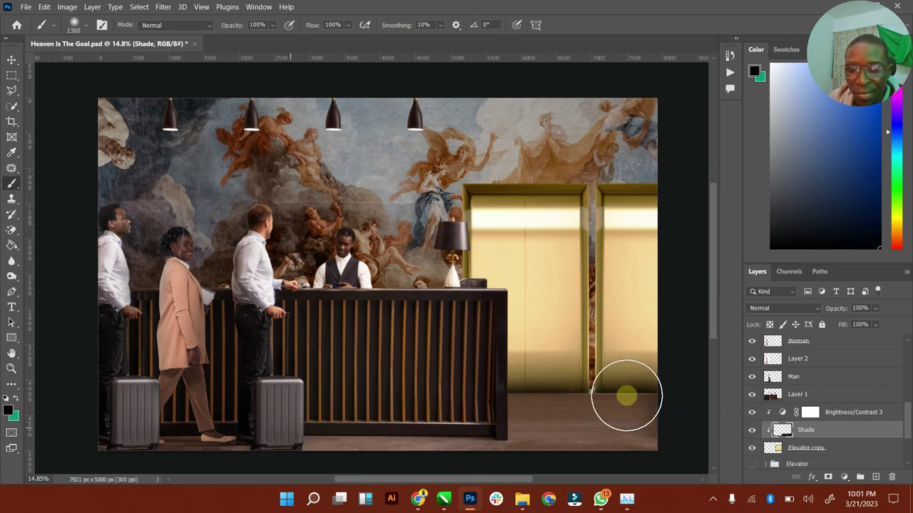
pyautogui.click(12, 60)
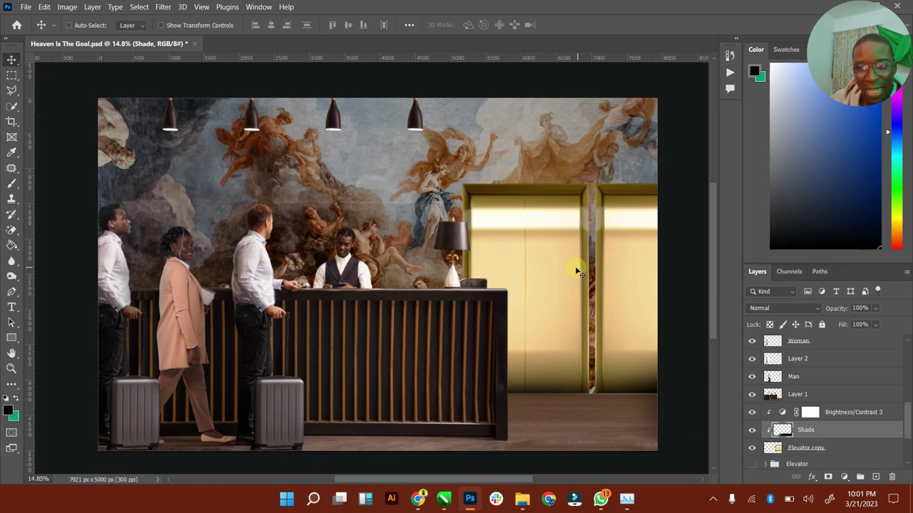
# Step: Set the Shade layer to Multiply at 54% opacity and save the composite
pyautogui.click(818, 311)
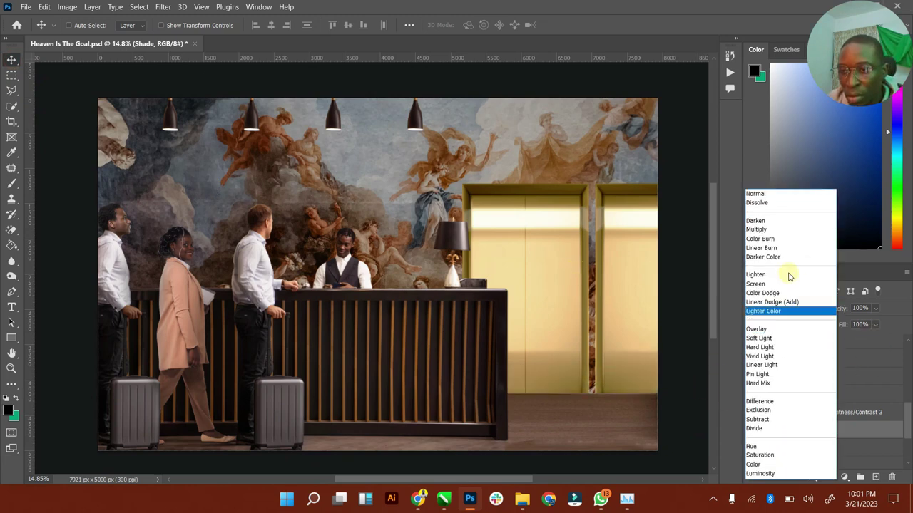
pyautogui.click(777, 230)
pyautogui.click(875, 308)
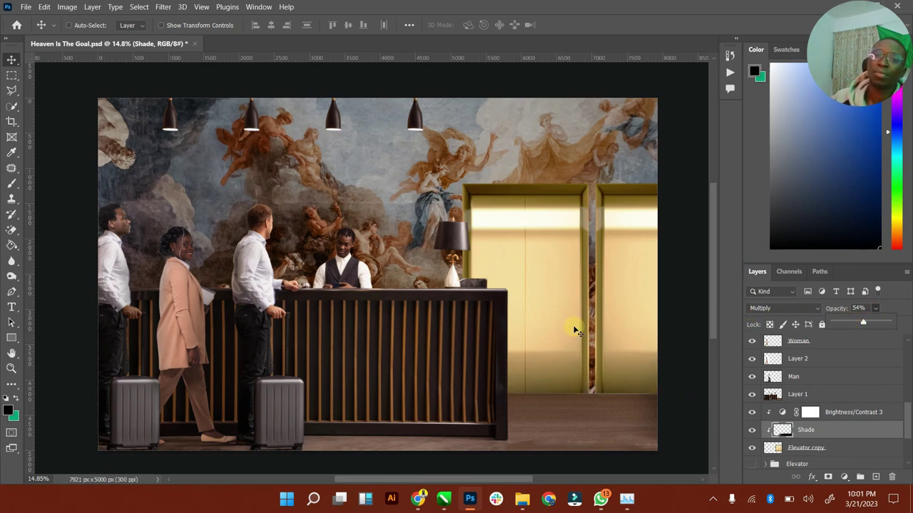
pyautogui.click(417, 302)
pyautogui.hotkey('ctrl', 's')
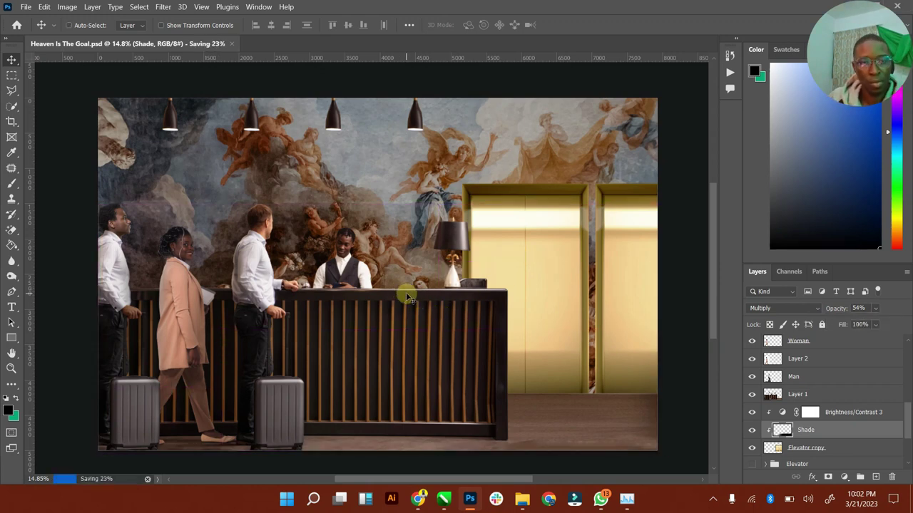
pyautogui.click(12, 367)
pyautogui.moveTo(466, 305); pyautogui.dragTo(482, 305)
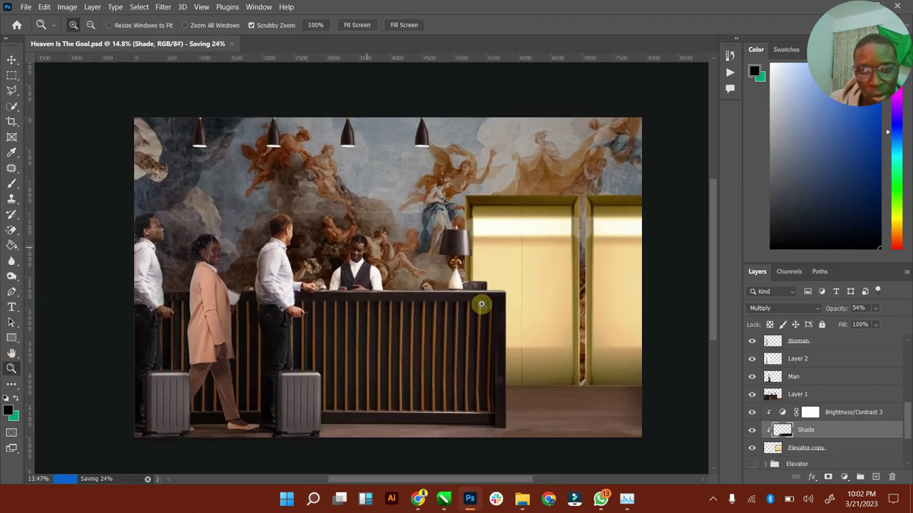
pyautogui.click(12, 60)
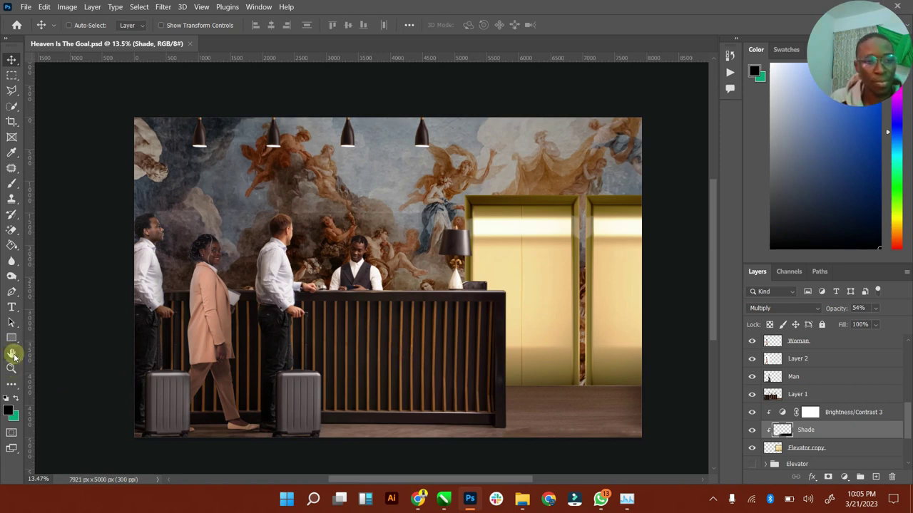
# Step: Zoom in on the receptionist at the desk, then back out to view the whole lobby
pyautogui.press('z')
pyautogui.moveTo(456, 310); pyautogui.dragTo(464, 292)
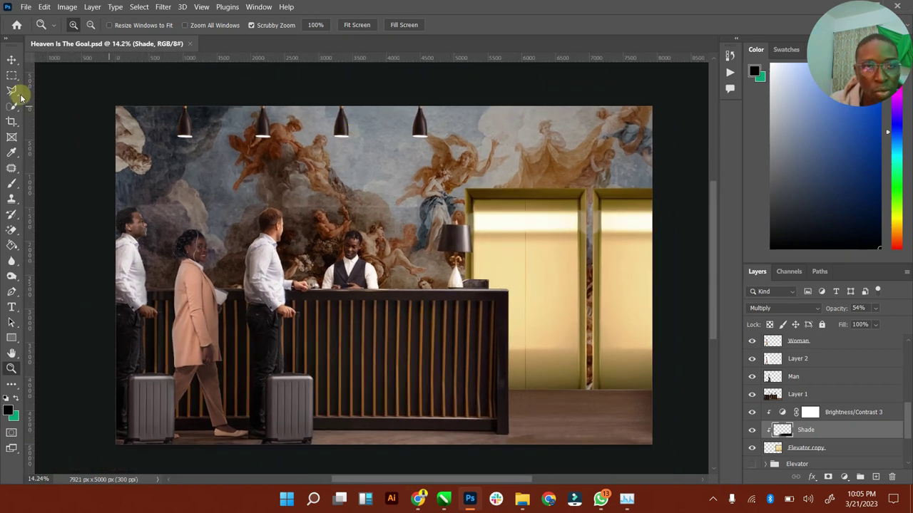
pyautogui.click(11, 59)
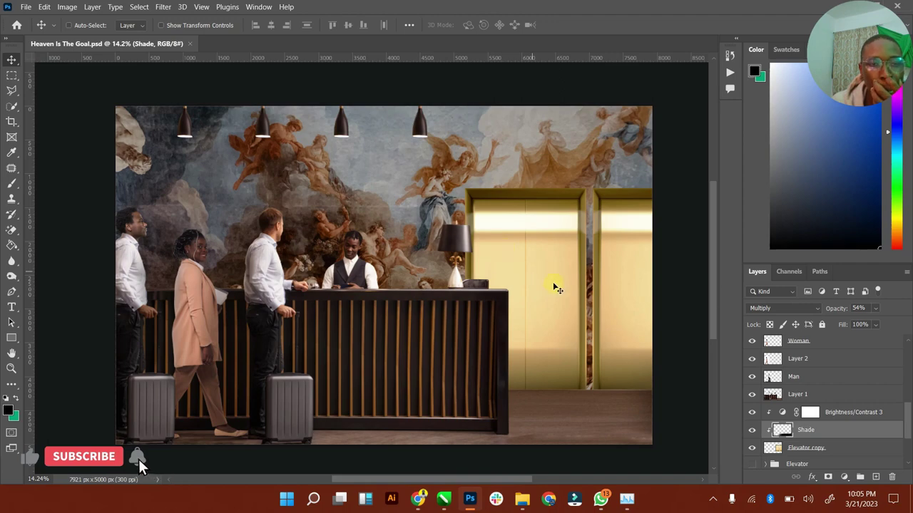
pyautogui.click(11, 368)
pyautogui.moveTo(255, 309); pyautogui.dragTo(265, 289)
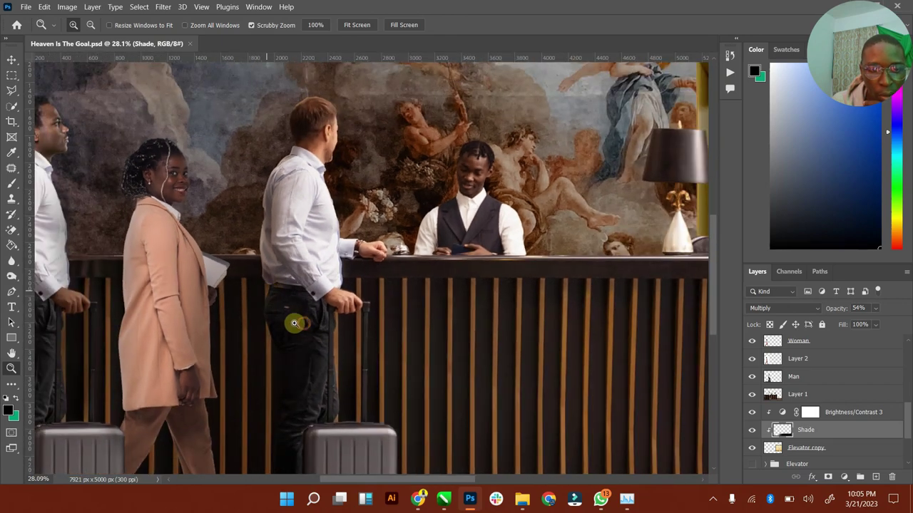
pyautogui.moveTo(294, 323); pyautogui.dragTo(285, 316)
pyautogui.moveTo(413, 340); pyautogui.dragTo(392, 336)
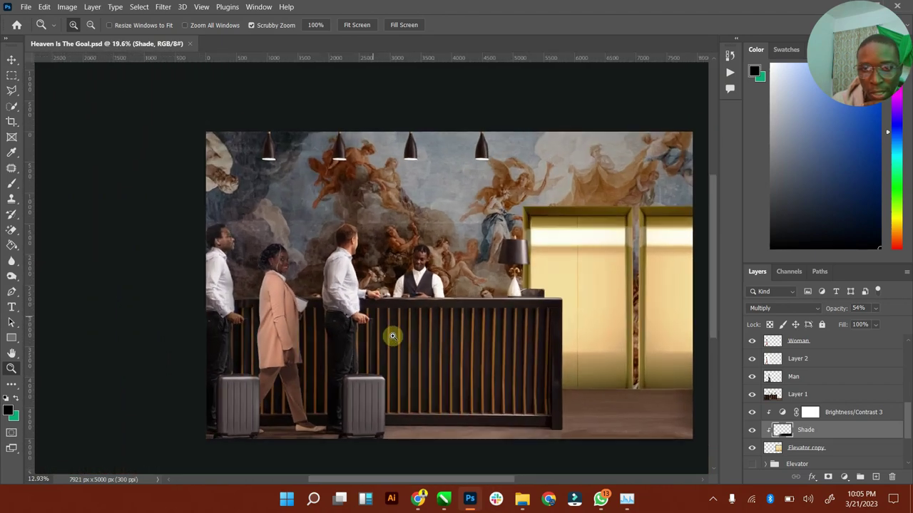
pyautogui.moveTo(491, 479); pyautogui.dragTo(511, 476)
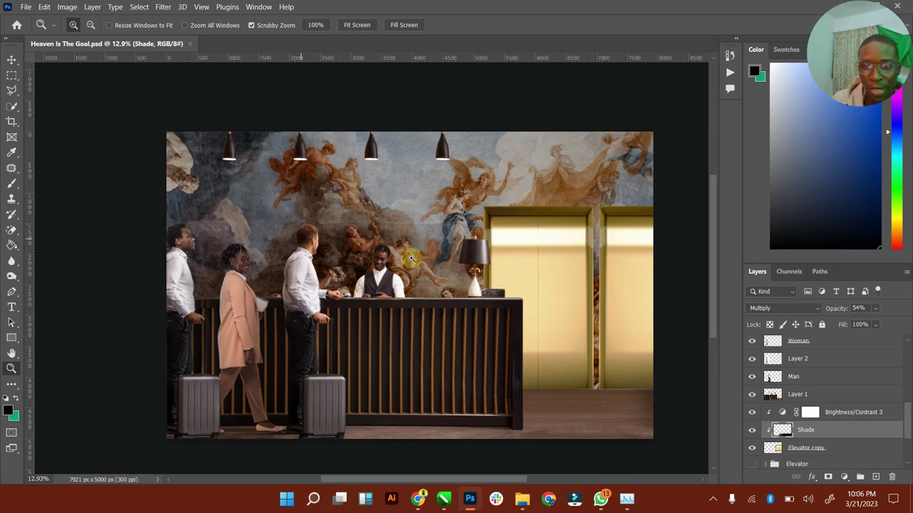
# Step: Close the chandelier and gray-and-white lamp tabs and return to the hanging bulb results
pyautogui.click(417, 499)
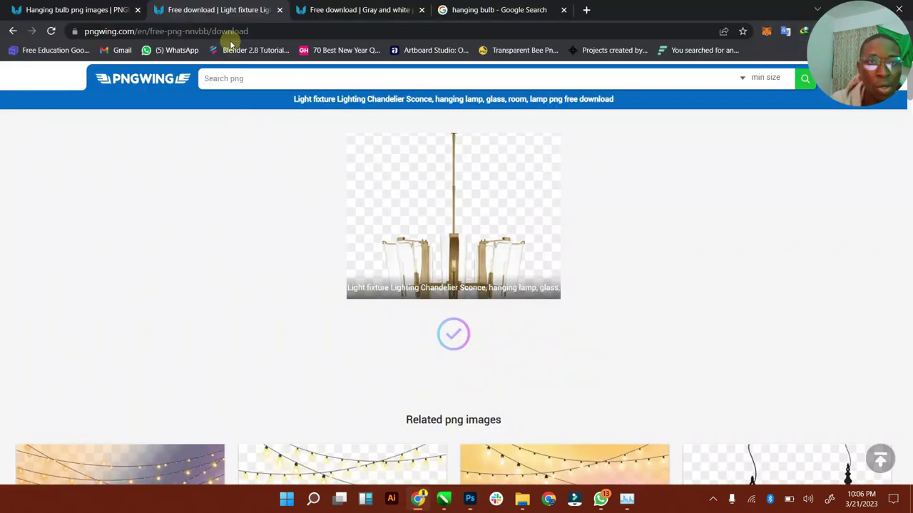
pyautogui.click(280, 10)
pyautogui.click(281, 10)
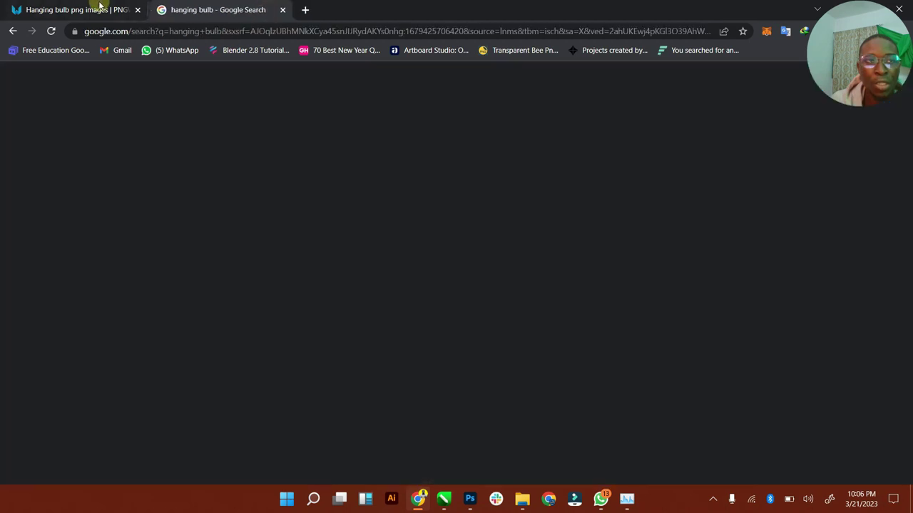
pyautogui.click(92, 9)
# Step: Search PNGWing for "sign" images and scroll through the results
pyautogui.click(259, 82)
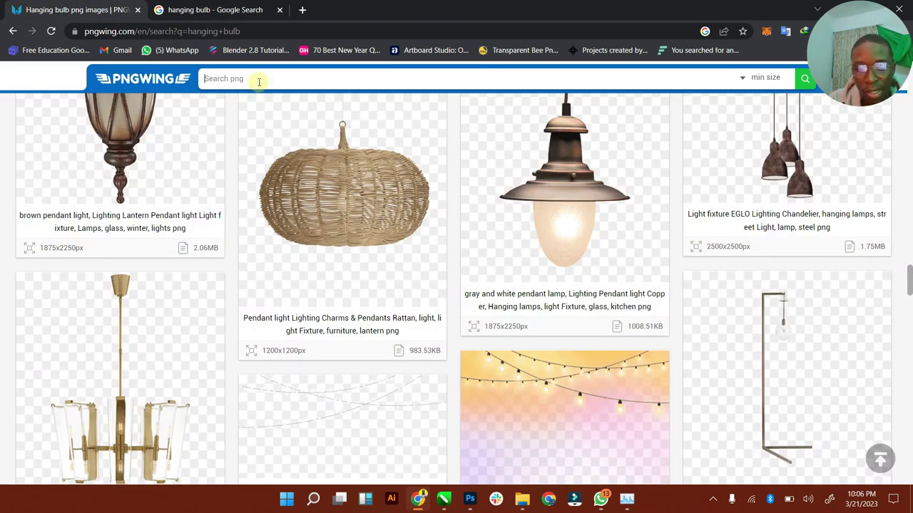
pyautogui.press('Return')
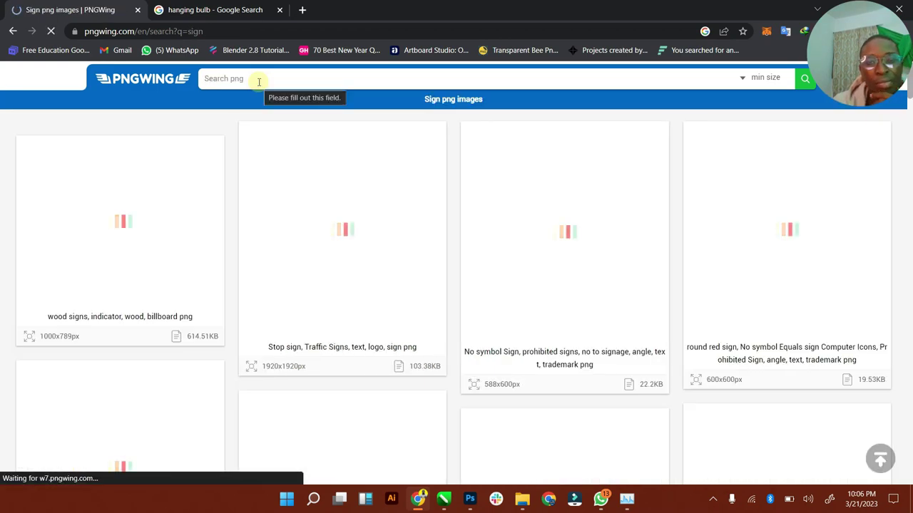
pyautogui.scroll(-5, 312, 234)
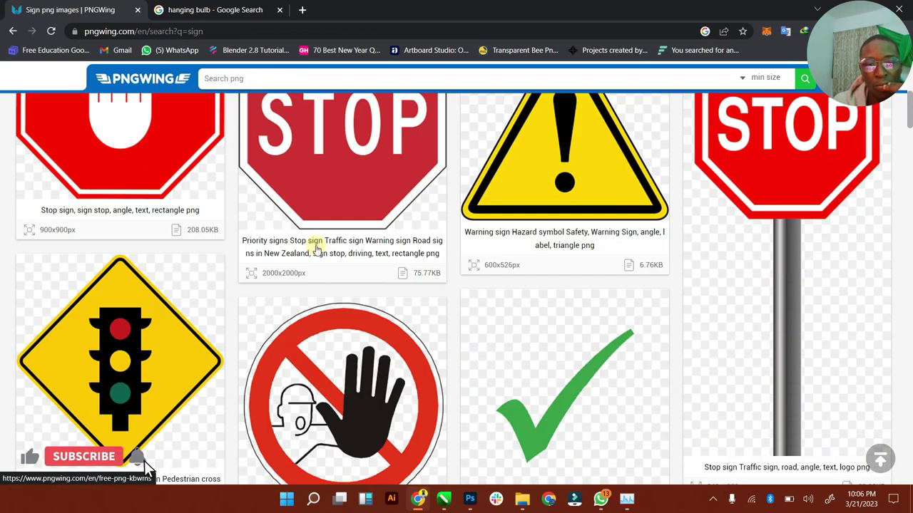
pyautogui.scroll(-7, 316, 249)
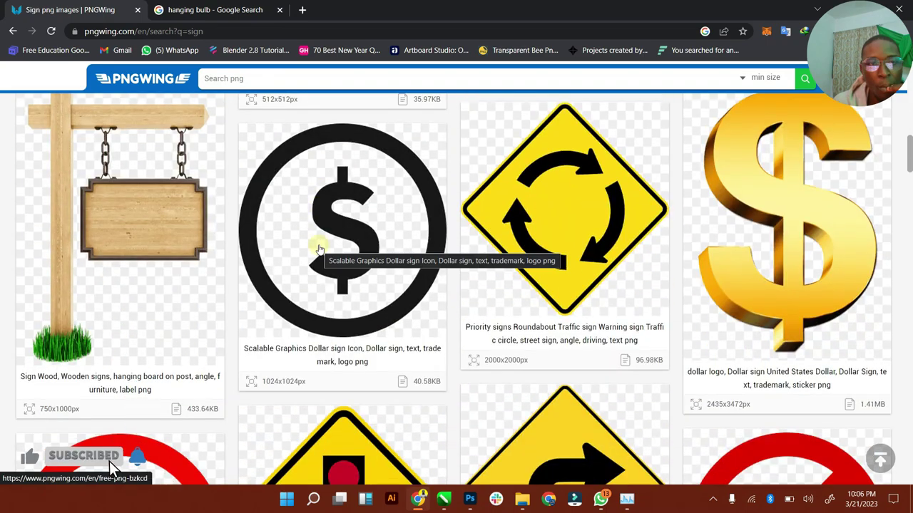
pyautogui.scroll(-9, 339, 277)
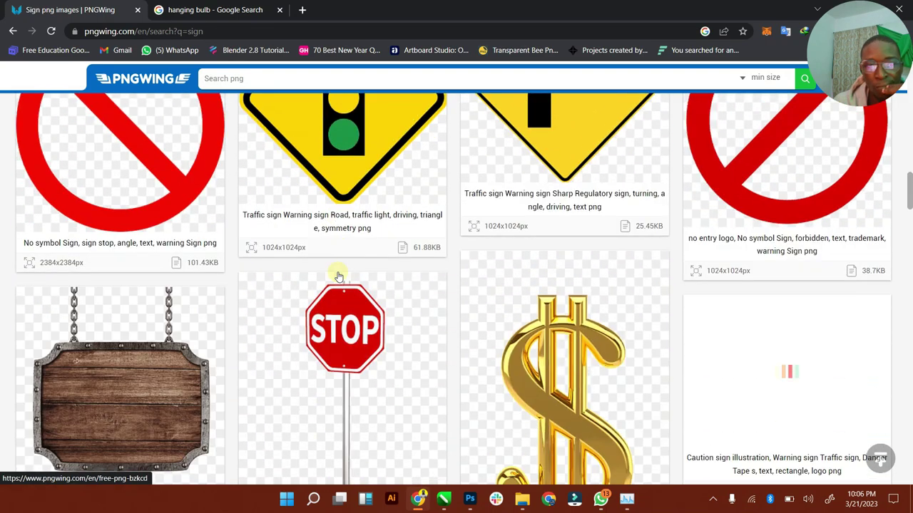
pyautogui.scroll(-4, 339, 276)
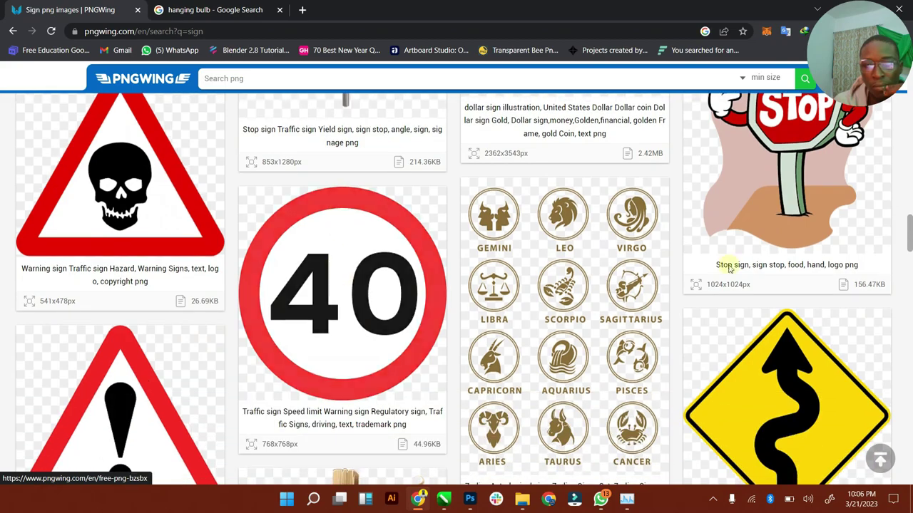
pyautogui.moveTo(910, 228); pyautogui.dragTo(910, 260)
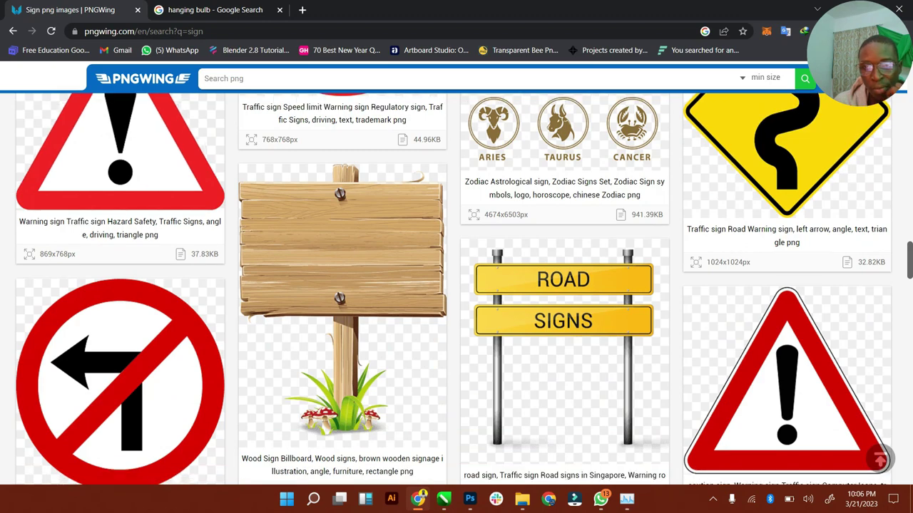
pyautogui.scroll(-1, 840, 285)
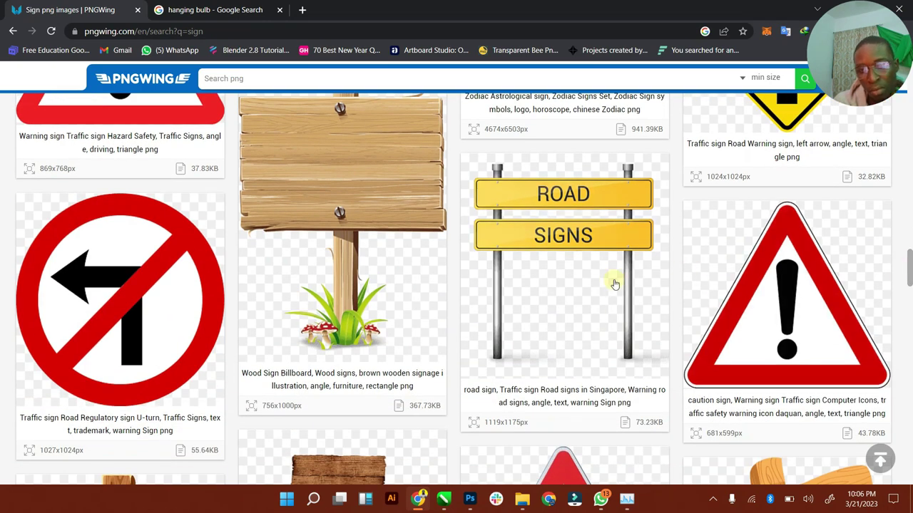
pyautogui.scroll(-7, 613, 289)
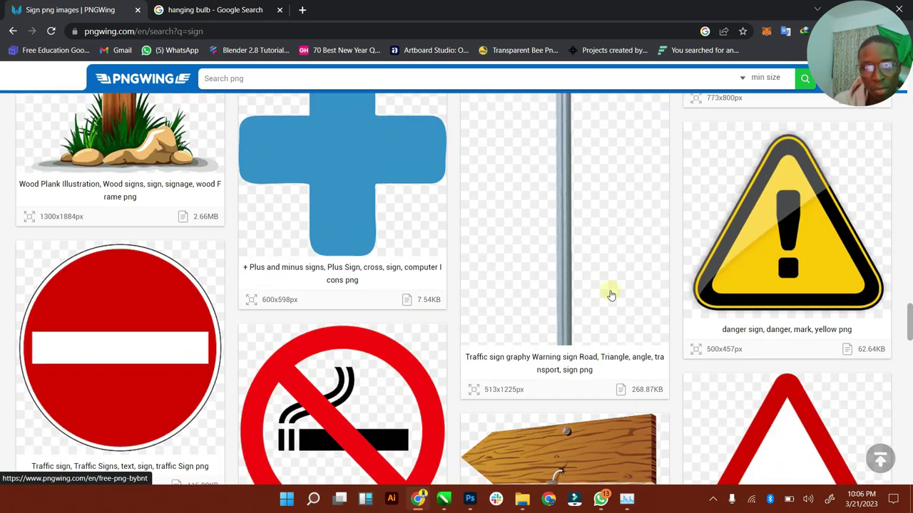
pyautogui.scroll(-5, 611, 295)
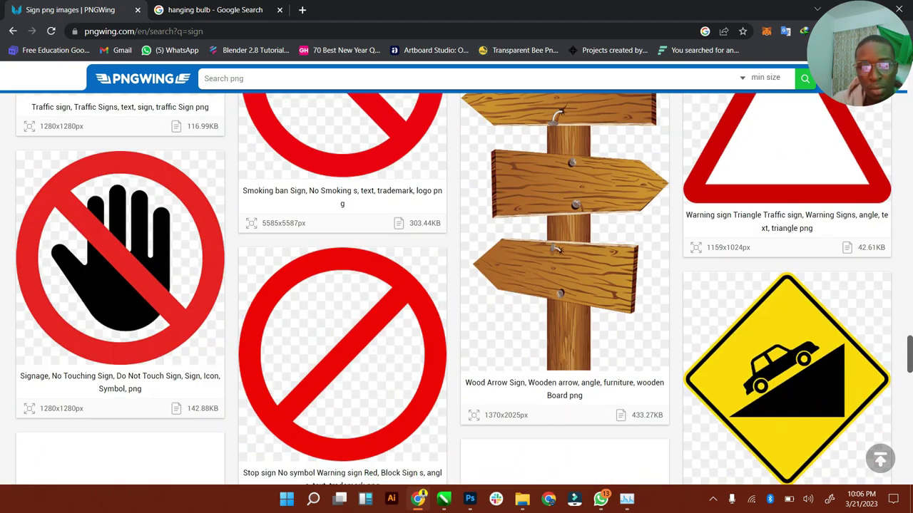
pyautogui.scroll(-8, 456, 285)
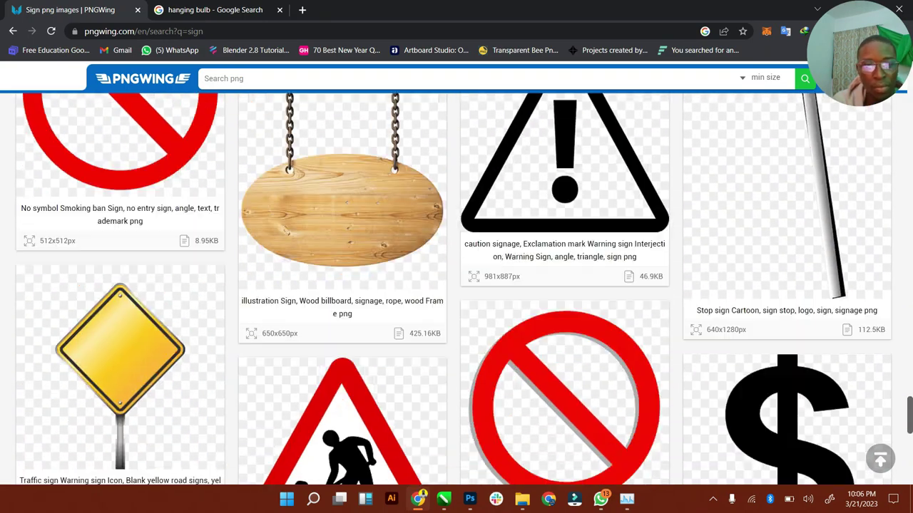
pyautogui.scroll(-9, 784, 366)
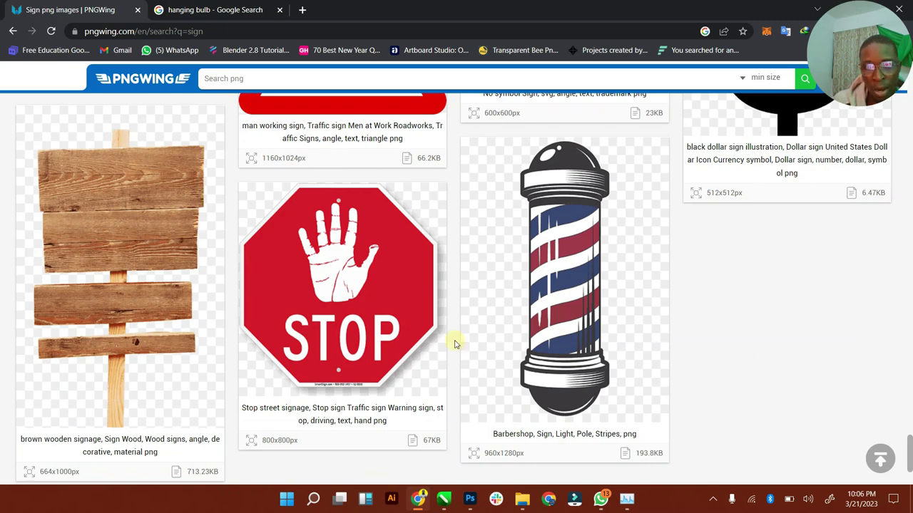
pyautogui.scroll(-3, 456, 345)
# Step: Go to page 2 of the sign results and browse it
pyautogui.click(492, 399)
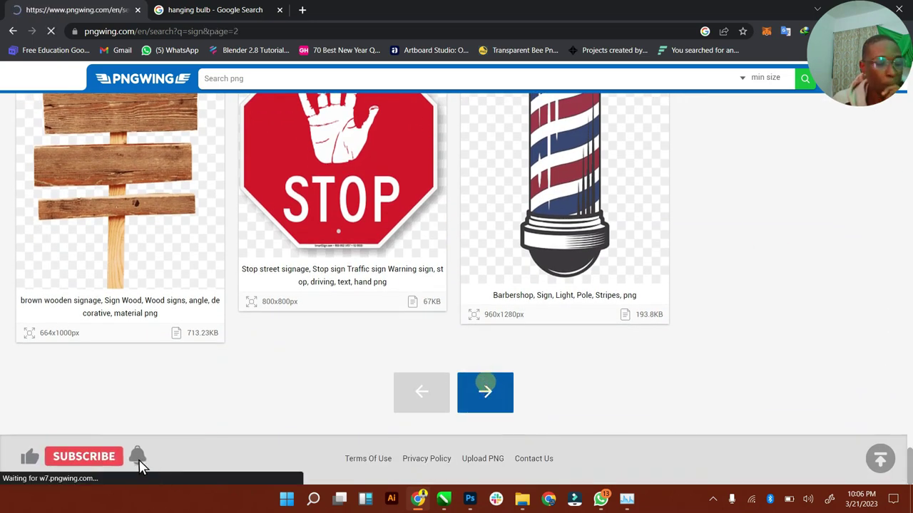
pyautogui.scroll(-2, 393, 313)
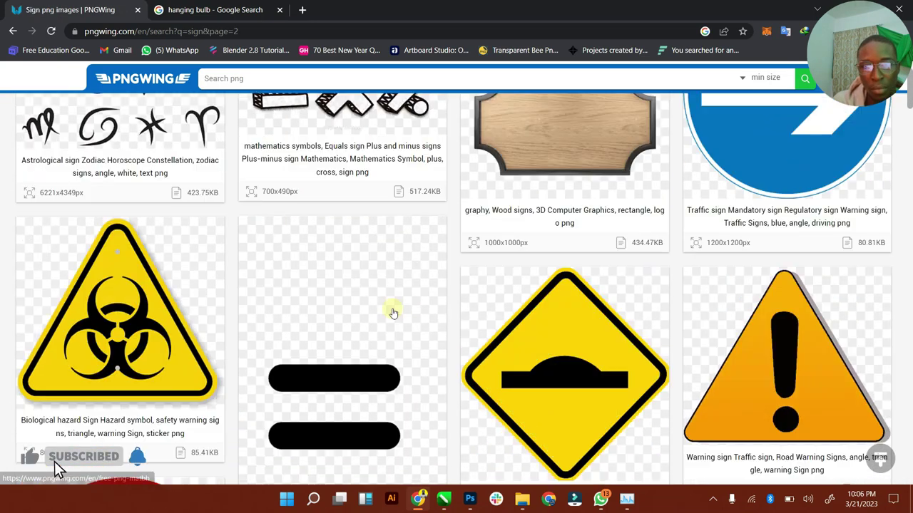
pyautogui.scroll(-5, 743, 338)
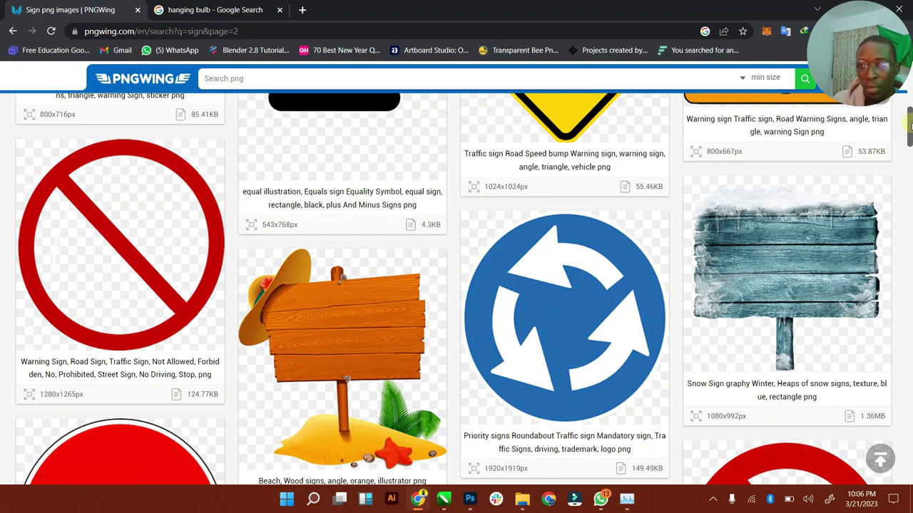
pyautogui.moveTo(909, 125); pyautogui.dragTo(909, 381)
pyautogui.scroll(-3, 909, 381)
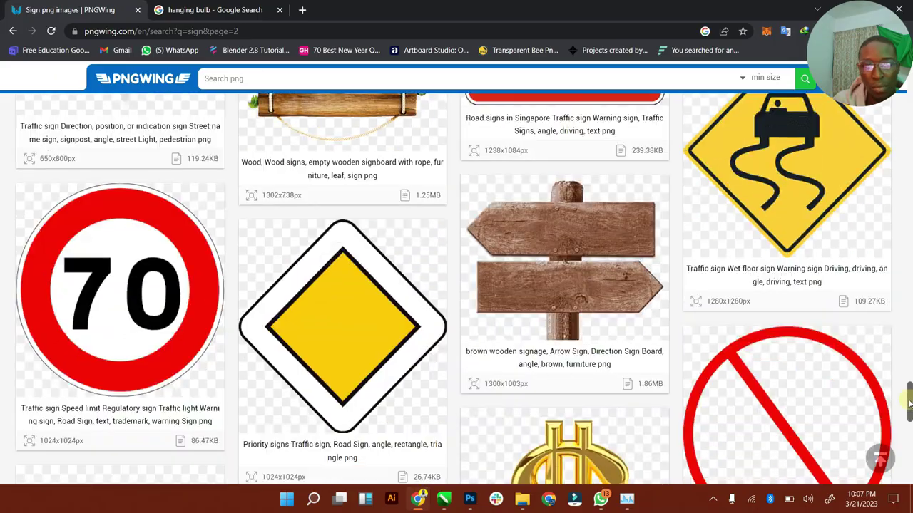
pyautogui.scroll(-15, 909, 404)
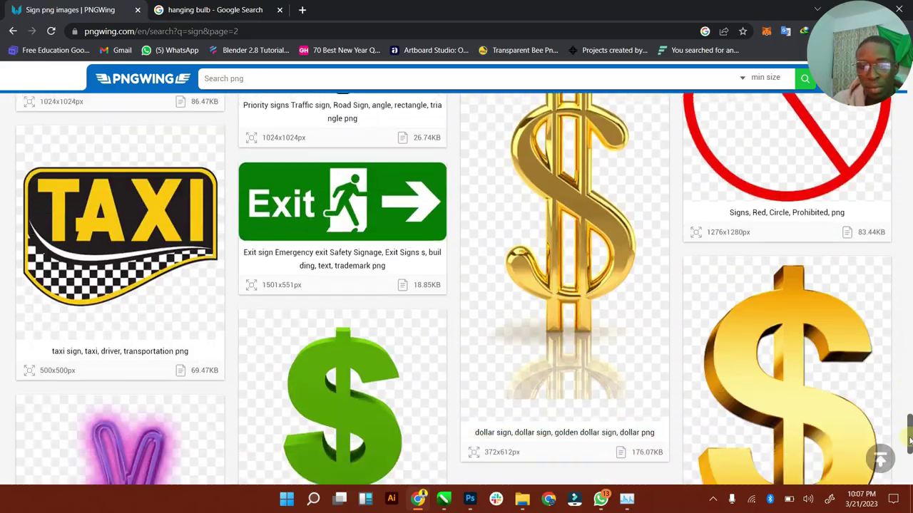
pyautogui.scroll(20, 909, 404)
pyautogui.scroll(8, 505, 310)
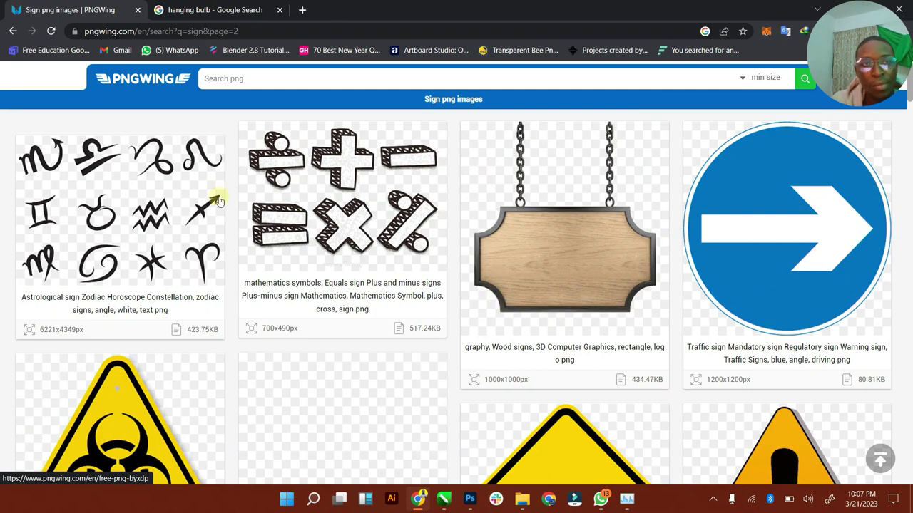
pyautogui.scroll(-2, 442, 273)
pyautogui.scroll(2, 442, 273)
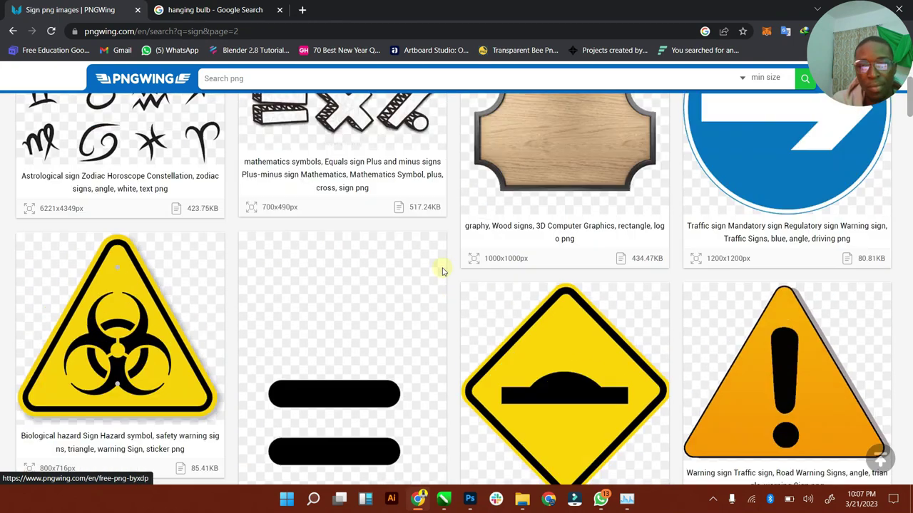
# Step: In the lobby composite, zoom around the desk lamp, then zoom out until the whole lobby fits
pyautogui.click(468, 501)
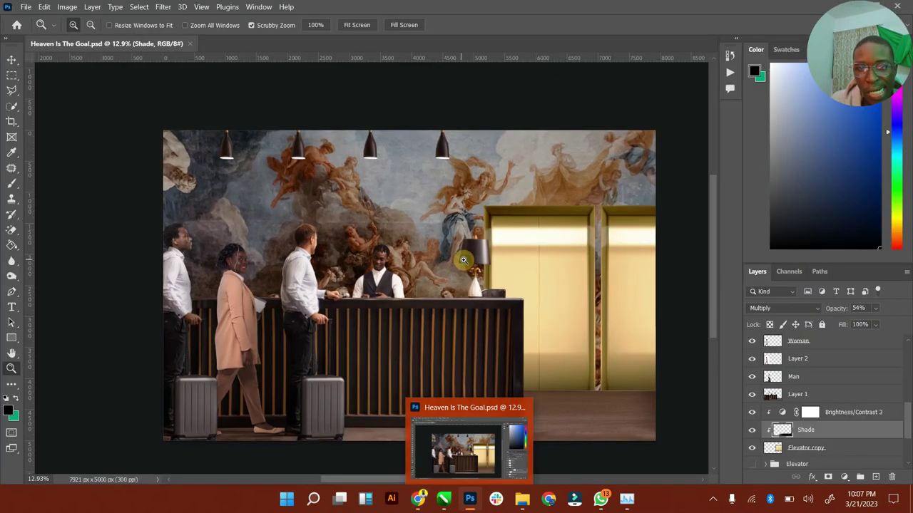
pyautogui.click(466, 267)
pyautogui.keyDown('alt'); pyautogui.click(456, 269); pyautogui.keyUp('alt')
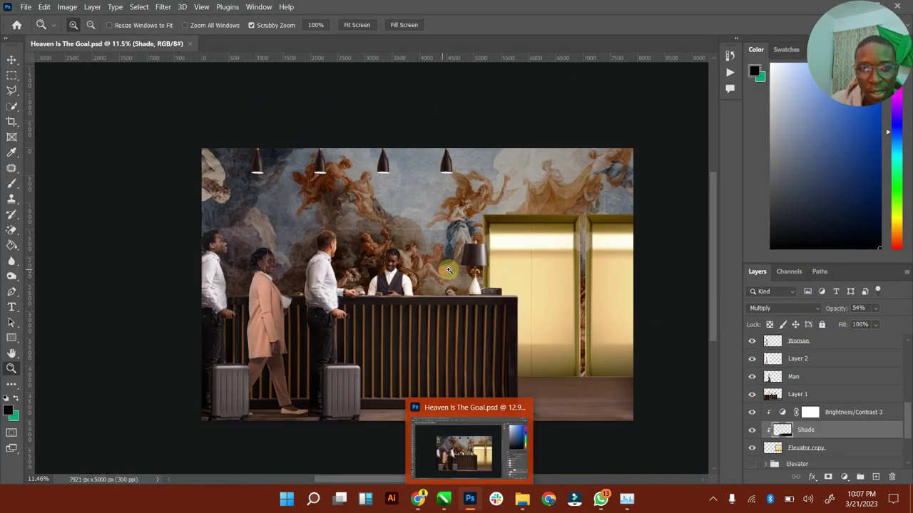
pyautogui.click(456, 269)
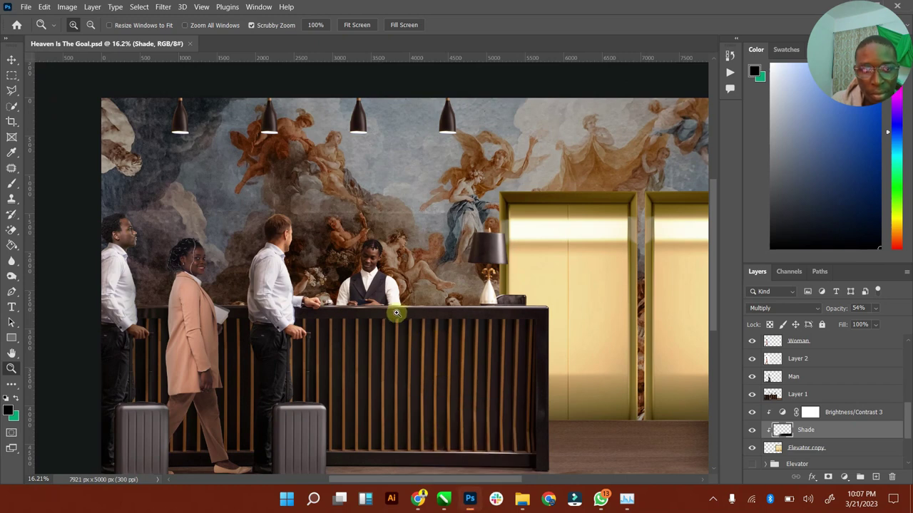
pyautogui.click(12, 60)
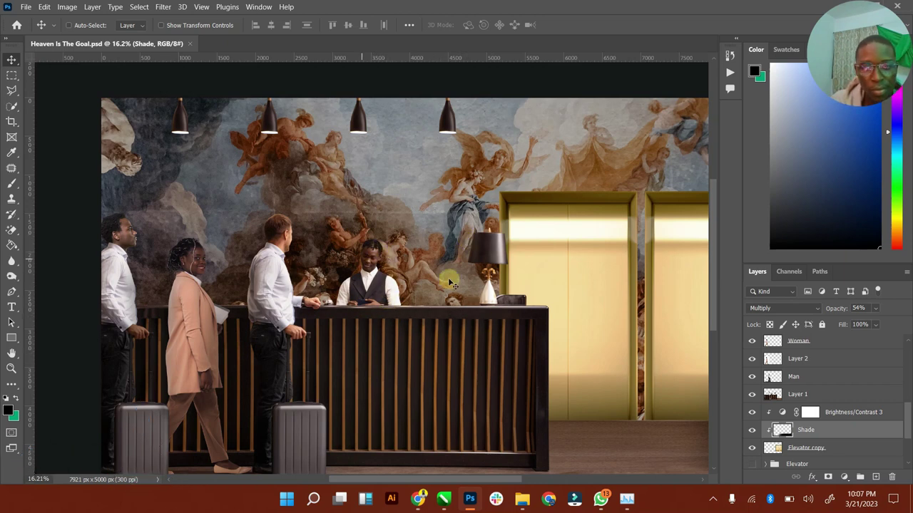
pyautogui.click(11, 368)
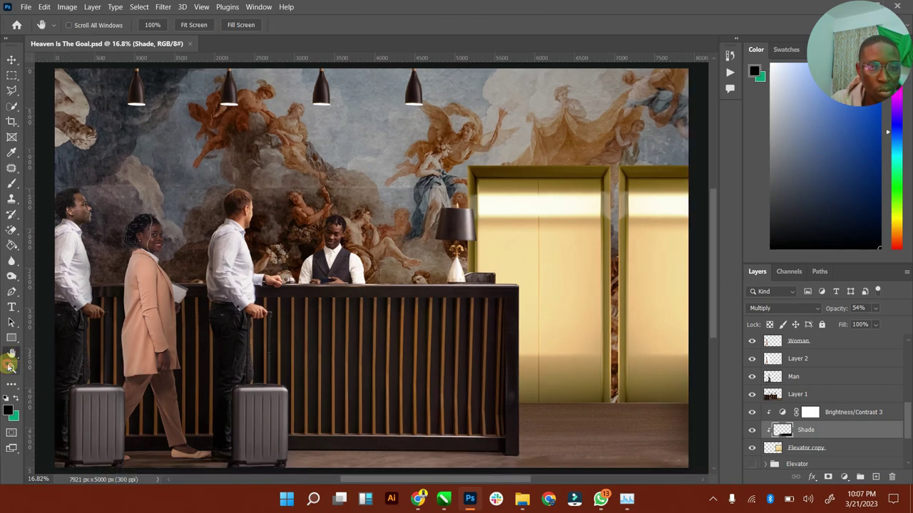
pyautogui.keyDown('alt'); pyautogui.click(482, 299); pyautogui.keyUp('alt')
pyautogui.keyDown('alt'); pyautogui.click(481, 299); pyautogui.keyUp('alt')
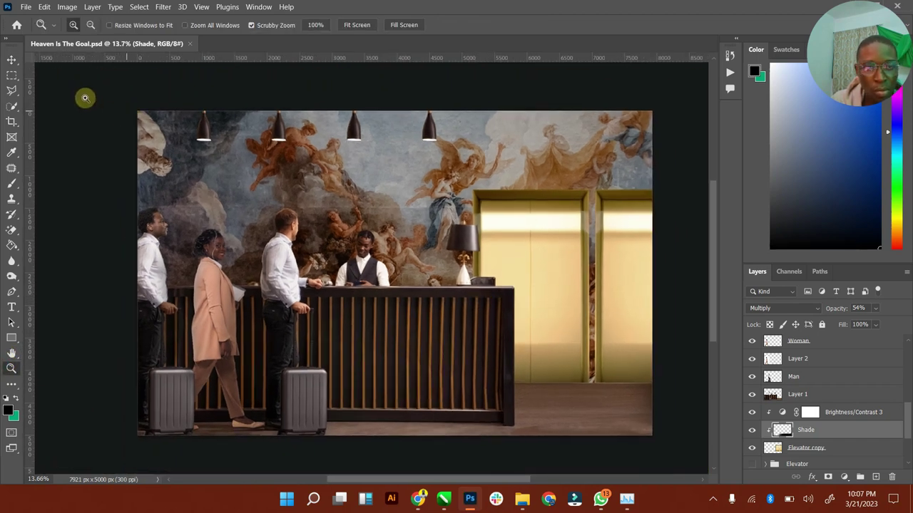
pyautogui.click(12, 60)
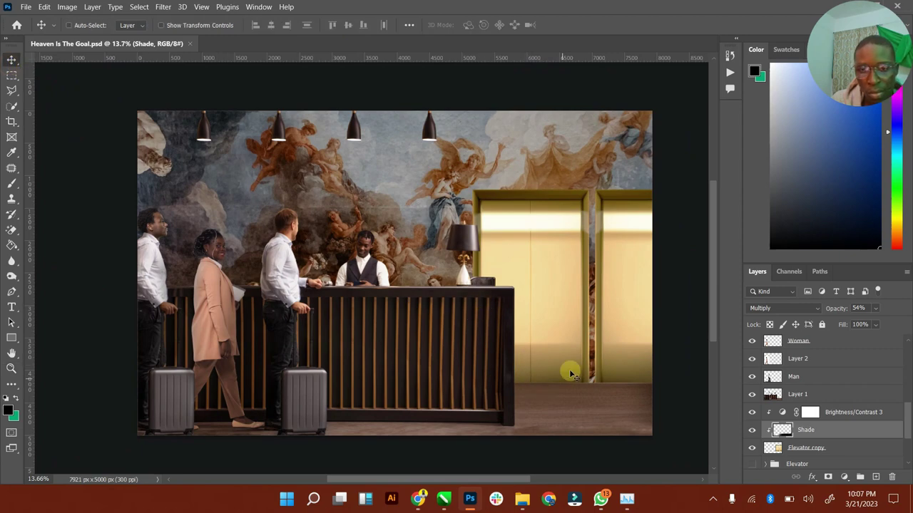
# Step: Download the blue 4 FLOOR elevator sign PNG (47.4 KB) from PNGWing and close its download tab
pyautogui.click(418, 498)
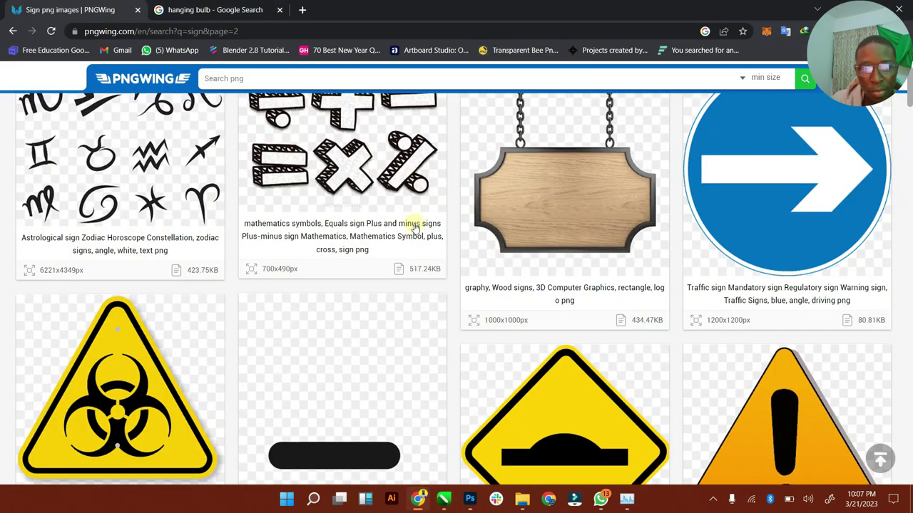
pyautogui.scroll(-1, 410, 265)
pyautogui.scroll(-2, 410, 267)
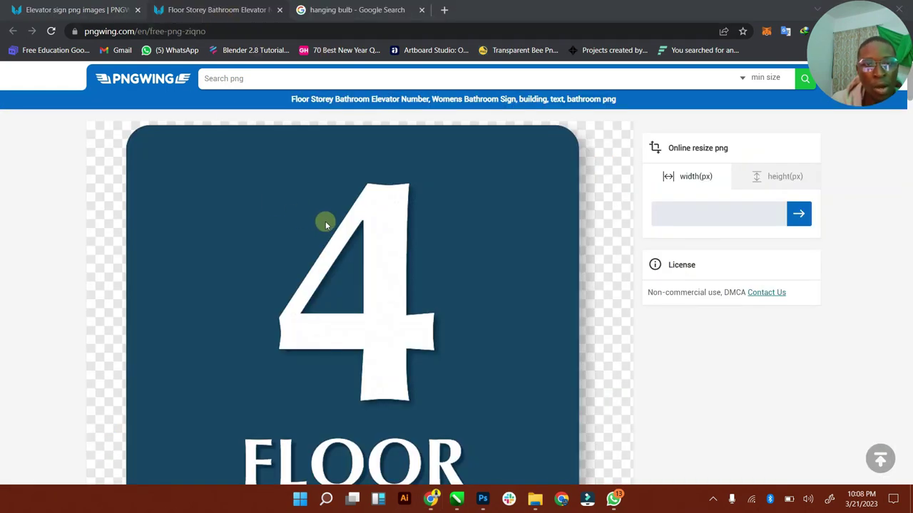
pyautogui.scroll(-4, 326, 224)
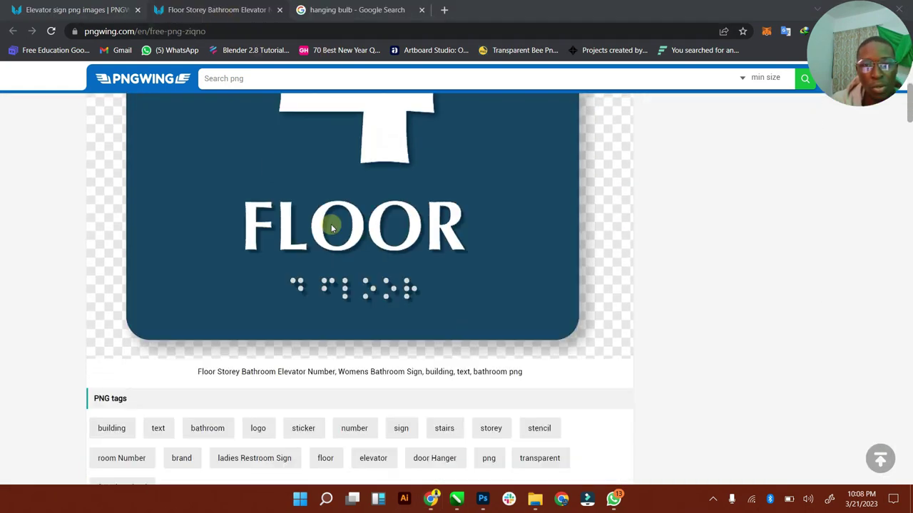
pyautogui.scroll(-3, 422, 347)
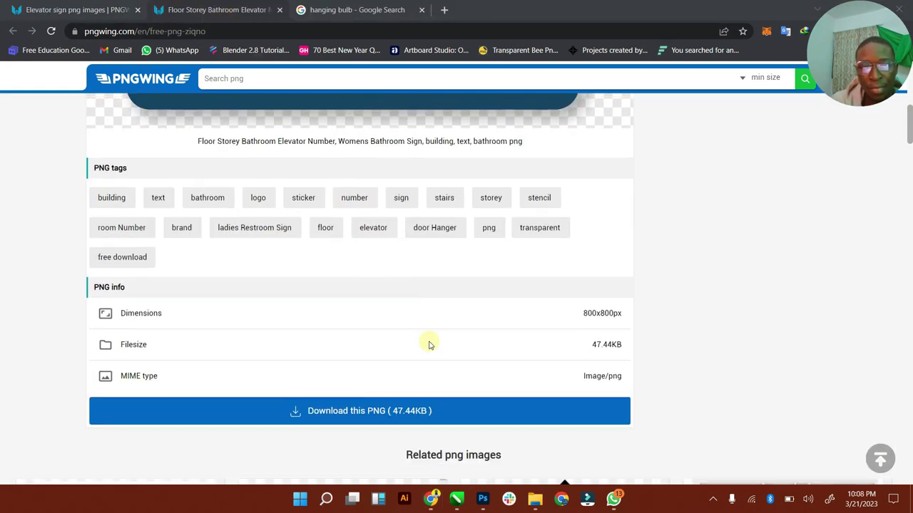
pyautogui.click(427, 405)
pyautogui.scroll(-3, 428, 403)
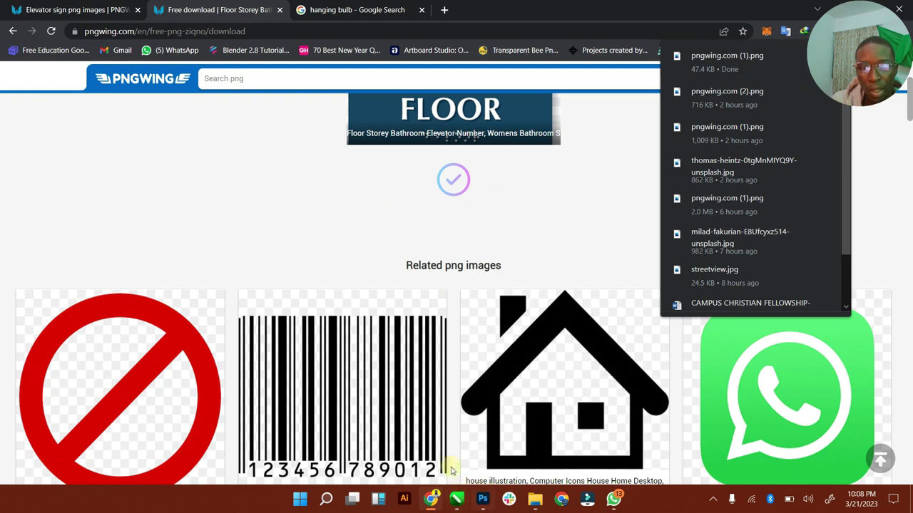
pyautogui.scroll(2, 212, 100)
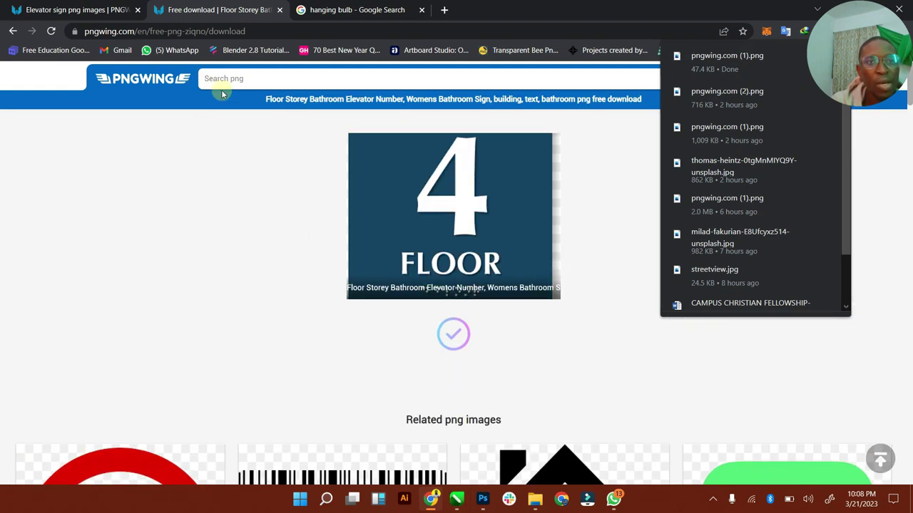
pyautogui.click(280, 9)
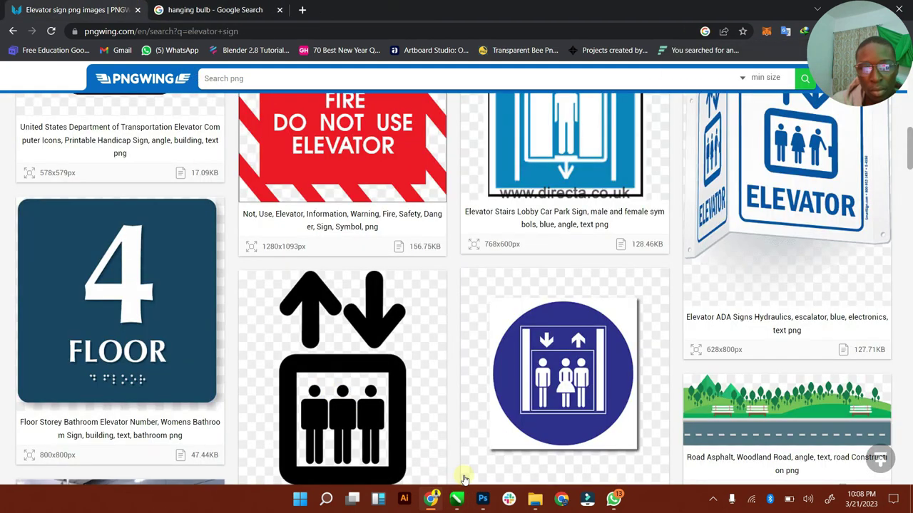
# Step: Move the downloaded sign from Downloads into the Heaven is The Goal folder, keeping both files
pyautogui.moveTo(535, 498)
pyautogui.click(524, 467)
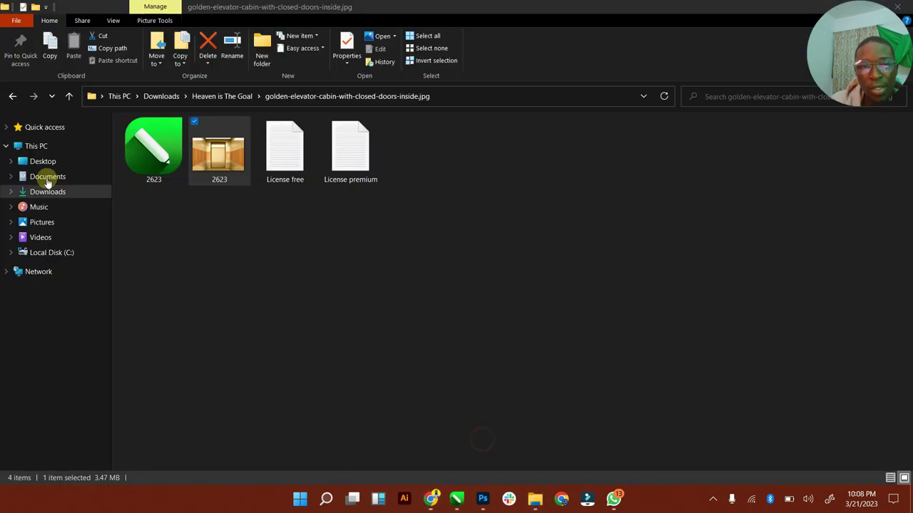
pyautogui.click(47, 191)
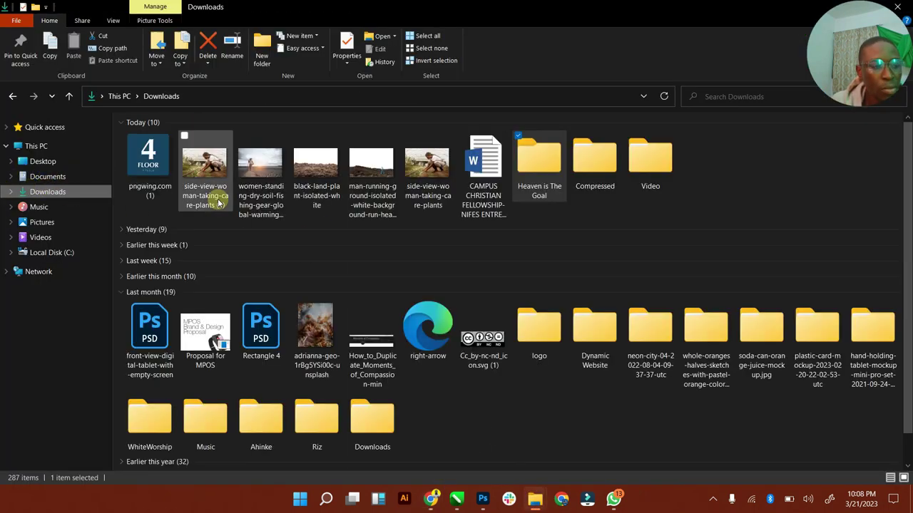
pyautogui.rightClick(143, 165)
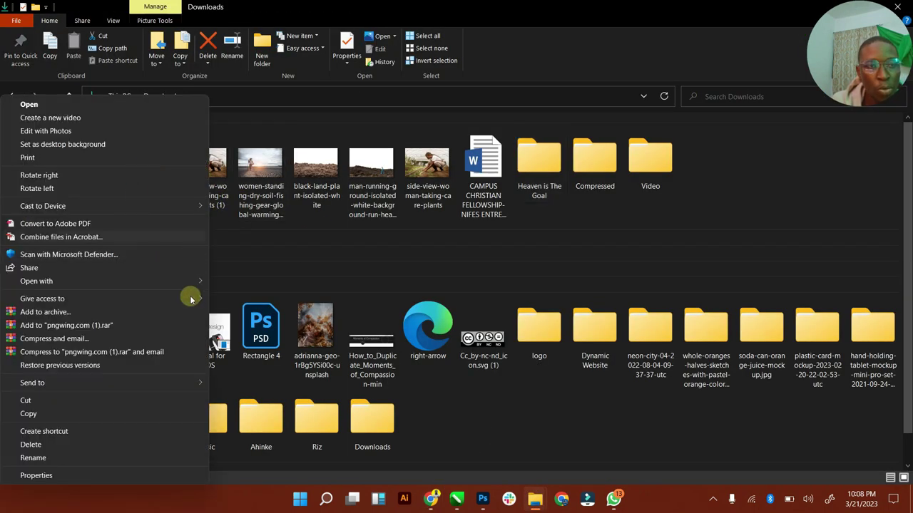
pyautogui.moveTo(150, 163); pyautogui.dragTo(536, 160)
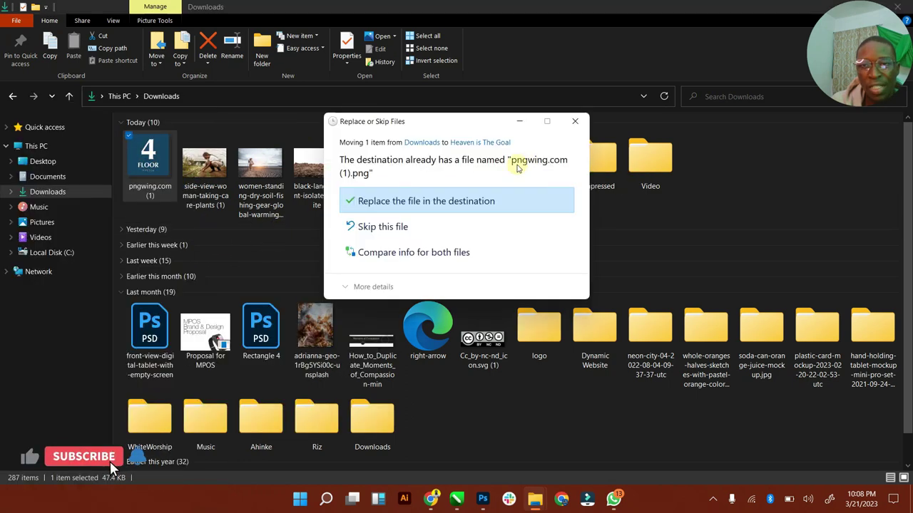
pyautogui.click(343, 153)
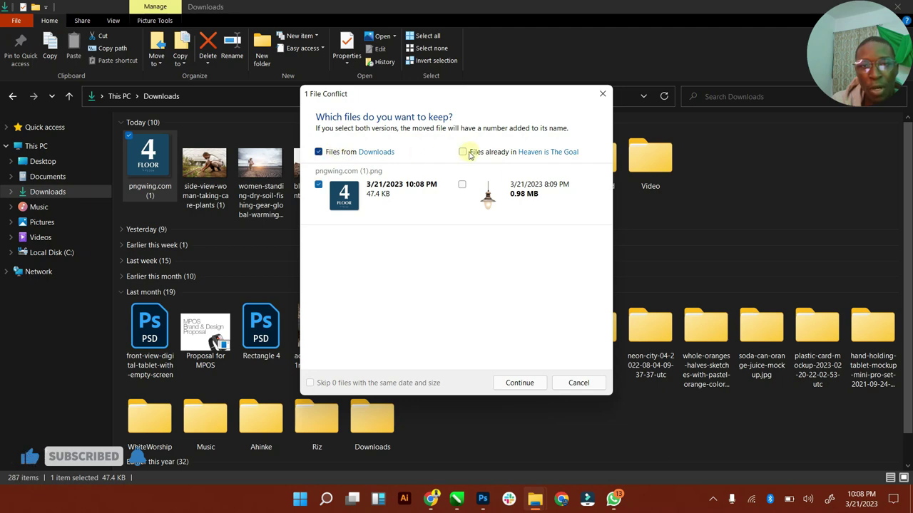
pyautogui.click(472, 151)
pyautogui.click(524, 383)
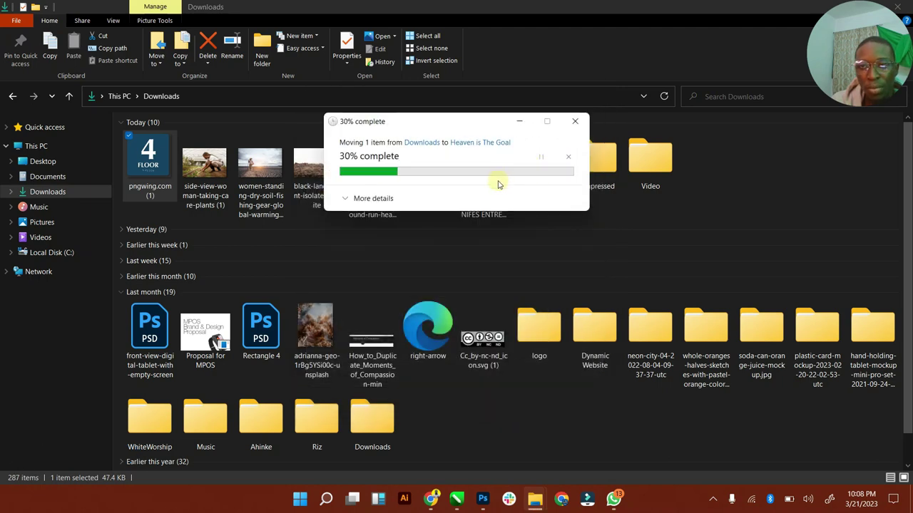
# Step: Open pngwing.com (3).png from Heaven is The Goal in Adobe Photoshop 2023
pyautogui.doubleClick(467, 169)
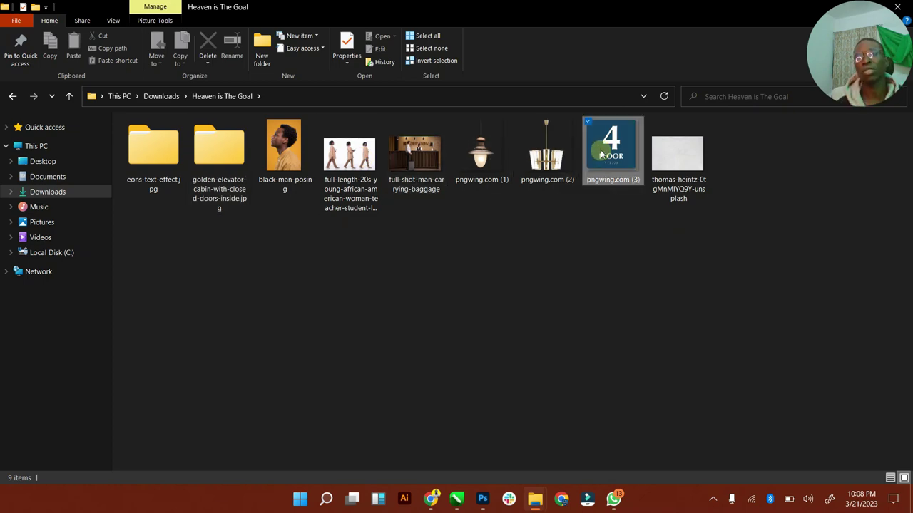
pyautogui.rightClick(601, 152)
pyautogui.moveTo(515, 285)
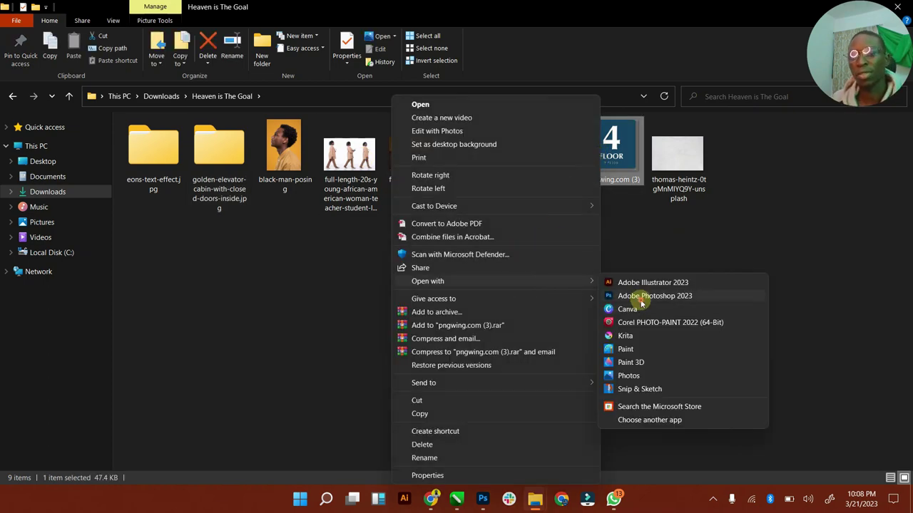
pyautogui.click(641, 299)
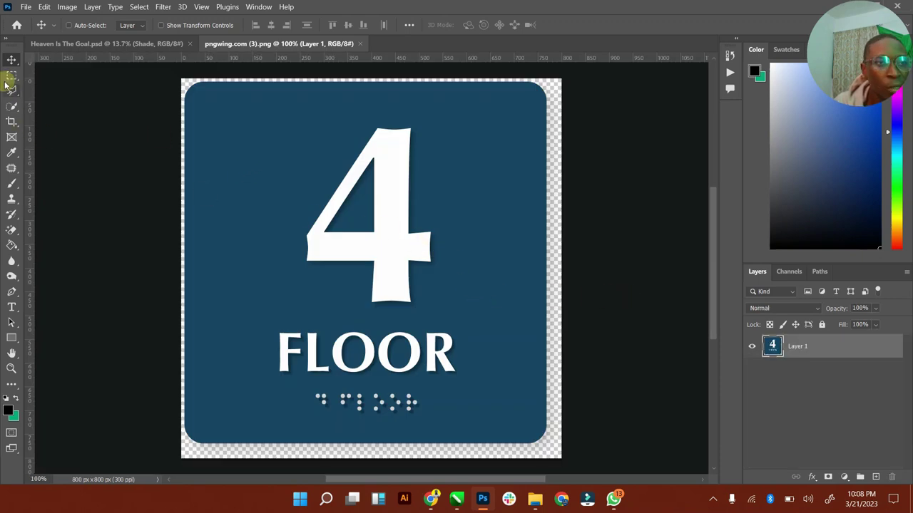
# Step: Lasso the 4, FLOOR and braille dots, Content-Aware fill them, then deselect
pyautogui.click(10, 75)
pyautogui.click(11, 90)
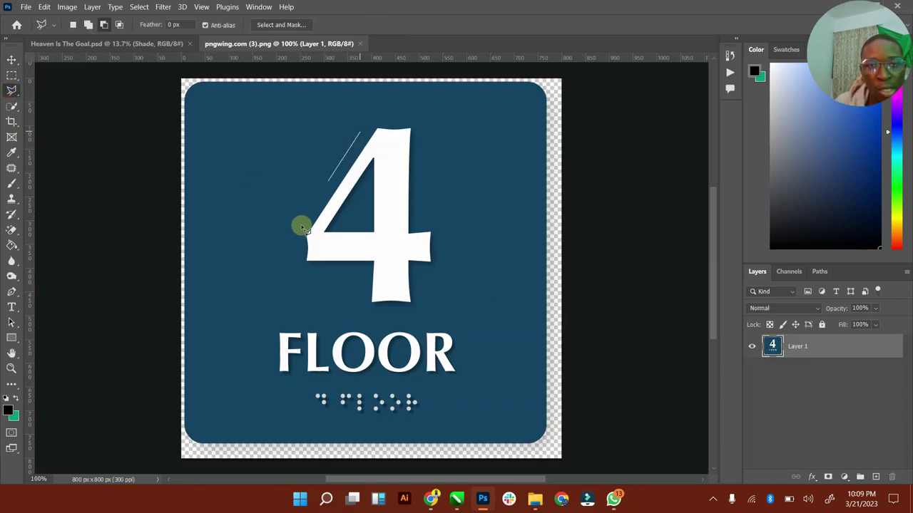
pyautogui.moveTo(302, 228)
pyautogui.mouseDown()
pyautogui.moveTo(303, 288)
pyautogui.moveTo(268, 318)
pyautogui.moveTo(267, 409)
pyautogui.moveTo(414, 423)
pyautogui.moveTo(444, 387)
pyautogui.moveTo(480, 384)
pyautogui.moveTo(477, 242)
pyautogui.moveTo(454, 143)
pyautogui.moveTo(442, 124)
pyautogui.moveTo(385, 121)
pyautogui.mouseUp()
pyautogui.rightClick(384, 140)
pyautogui.click(436, 285)
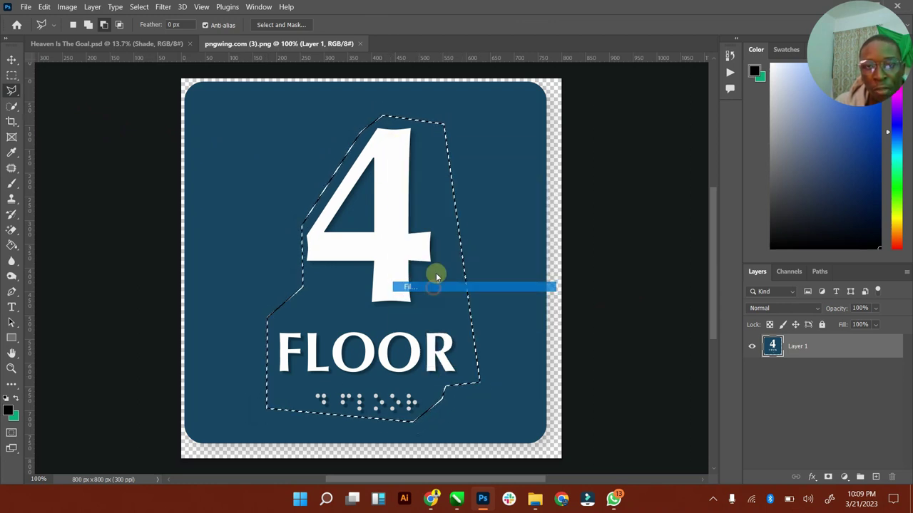
pyautogui.click(530, 115)
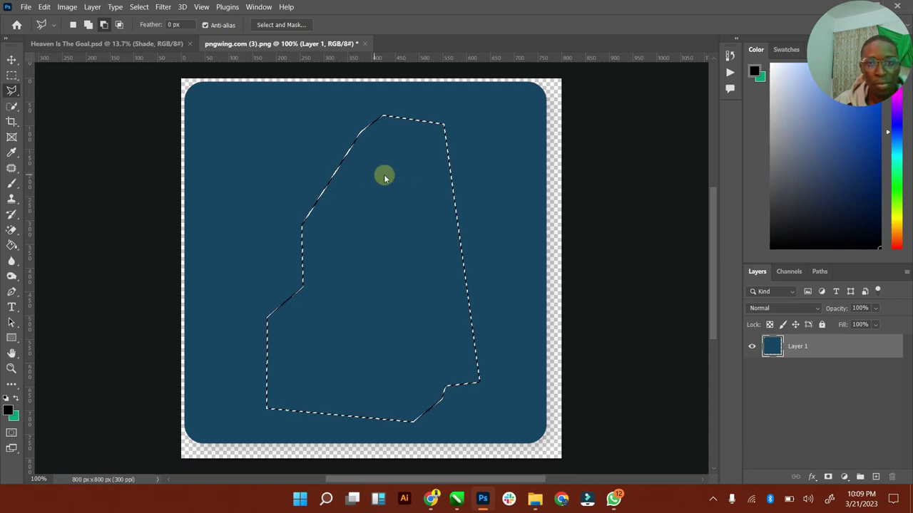
pyautogui.rightClick(384, 177)
pyautogui.click(394, 181)
# Step: Scale the blank panel to about 30% (244 × 199 px), then close the sign document without saving
pyautogui.click(12, 120)
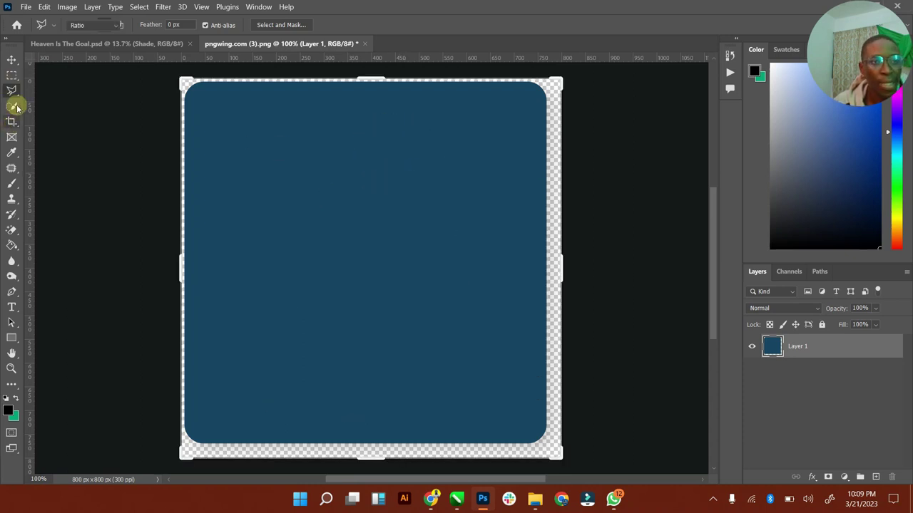
pyautogui.click(11, 59)
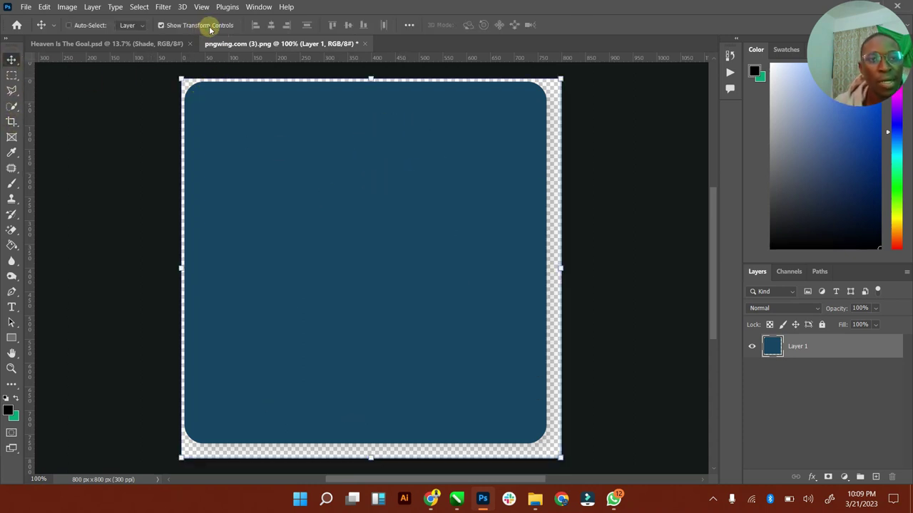
pyautogui.moveTo(371, 79); pyautogui.dragTo(421, 147)
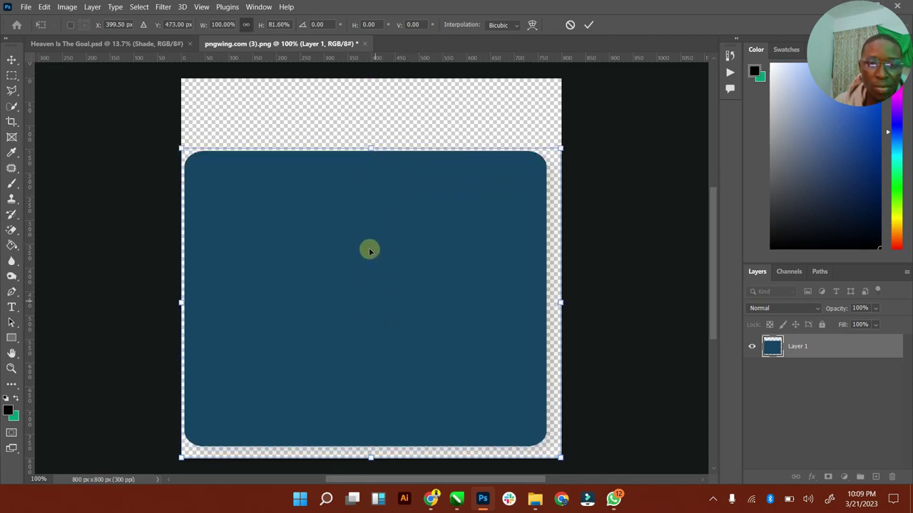
pyautogui.click(12, 61)
pyautogui.moveTo(365, 271); pyautogui.dragTo(373, 222)
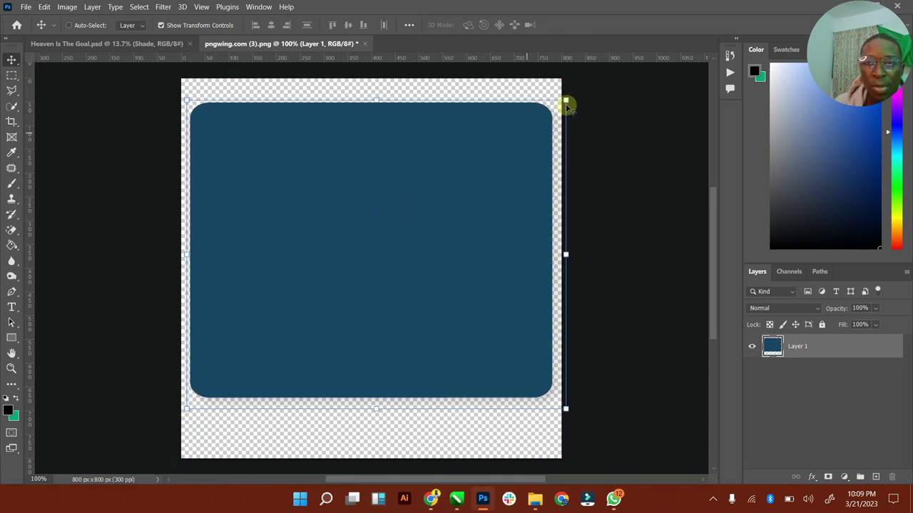
pyautogui.moveTo(565, 104); pyautogui.dragTo(300, 307)
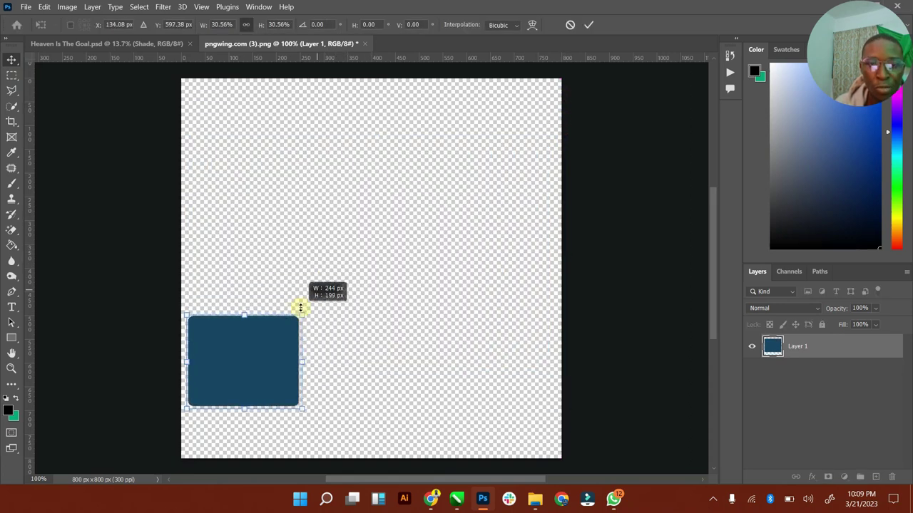
pyautogui.click(12, 60)
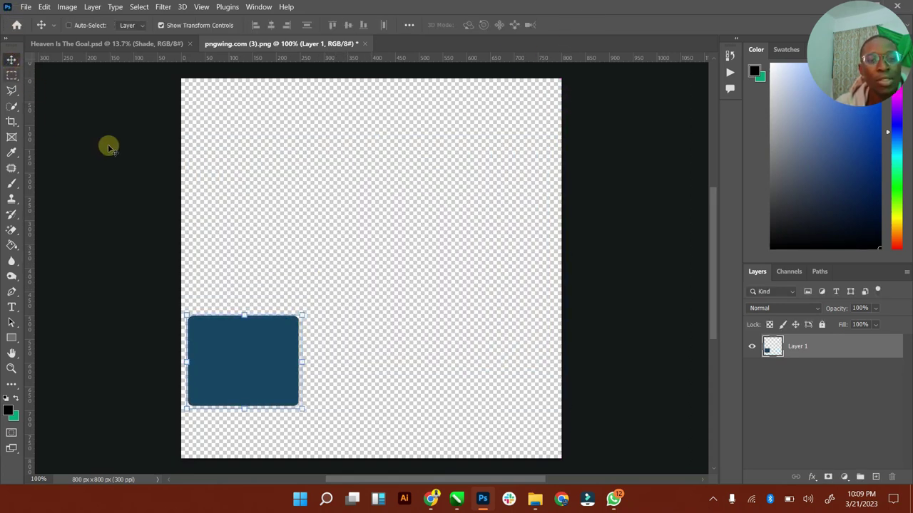
pyautogui.click(365, 45)
pyautogui.click(478, 197)
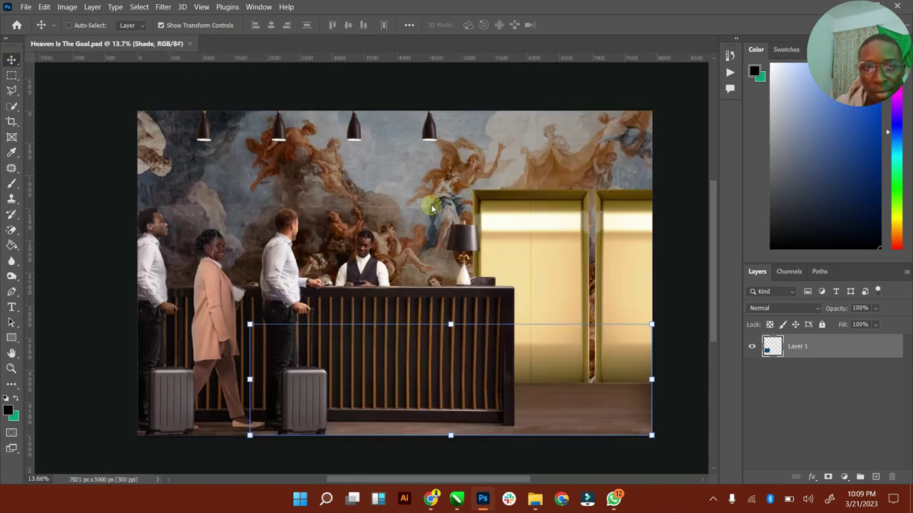
# Step: Add a new layer named Signage above Brightness/Contrast 3 and zoom into the left elevator's top
pyautogui.click(173, 27)
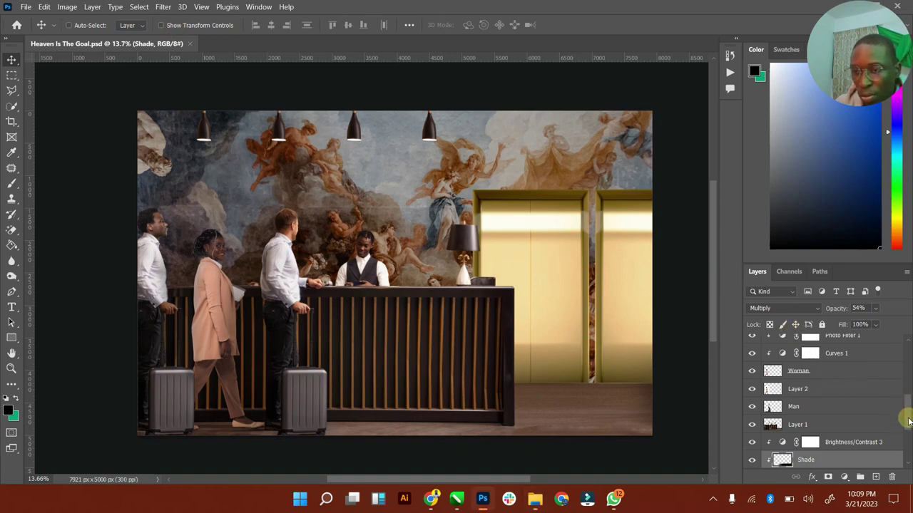
pyautogui.moveTo(909, 422)
pyautogui.mouseDown()
pyautogui.moveTo(905, 432)
pyautogui.moveTo(905, 412)
pyautogui.mouseUp()
pyautogui.click(868, 405)
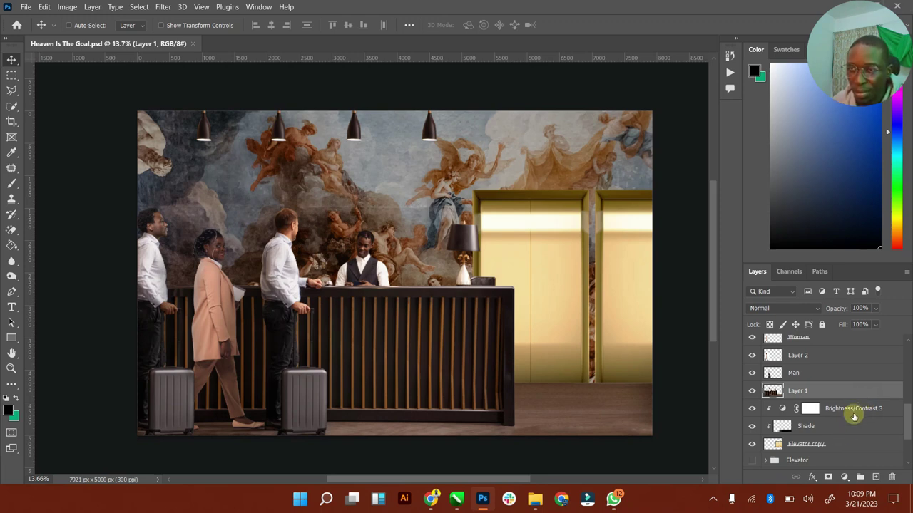
pyautogui.click(859, 412)
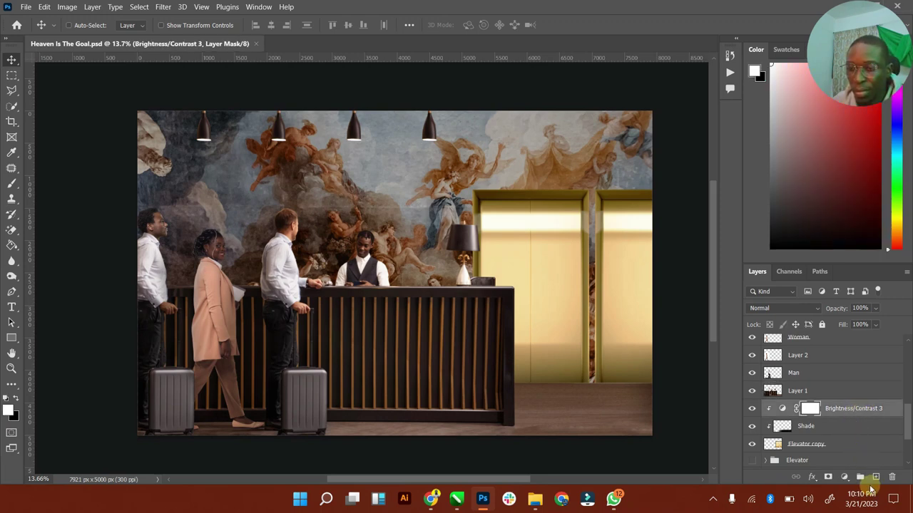
pyautogui.click(874, 477)
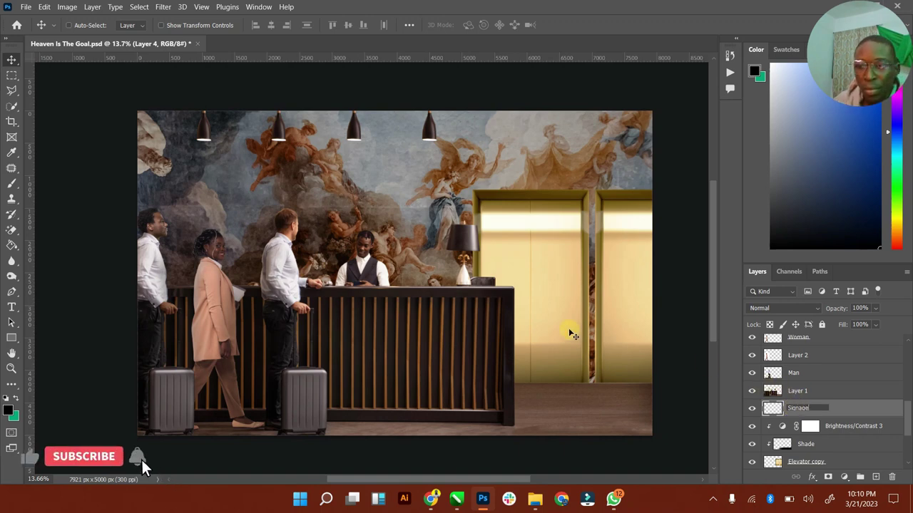
pyautogui.click(827, 405)
pyautogui.press('z')
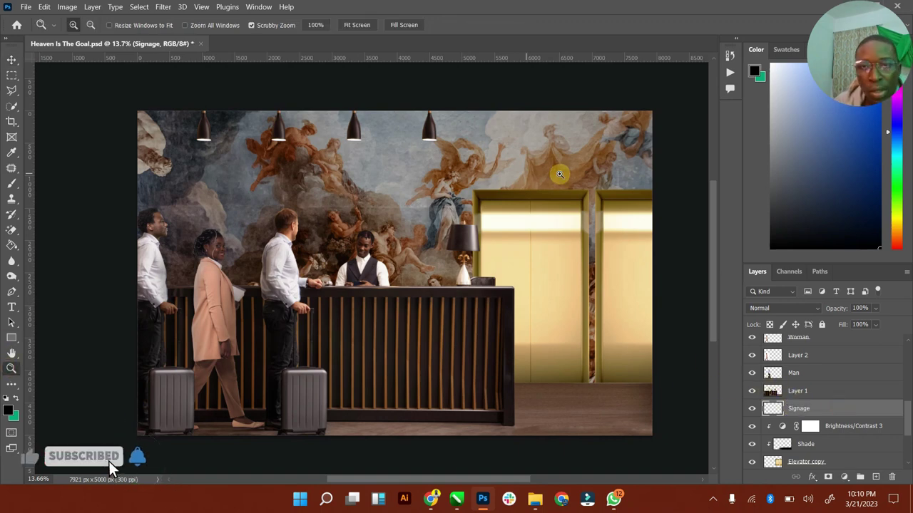
pyautogui.moveTo(563, 174); pyautogui.dragTo(592, 158)
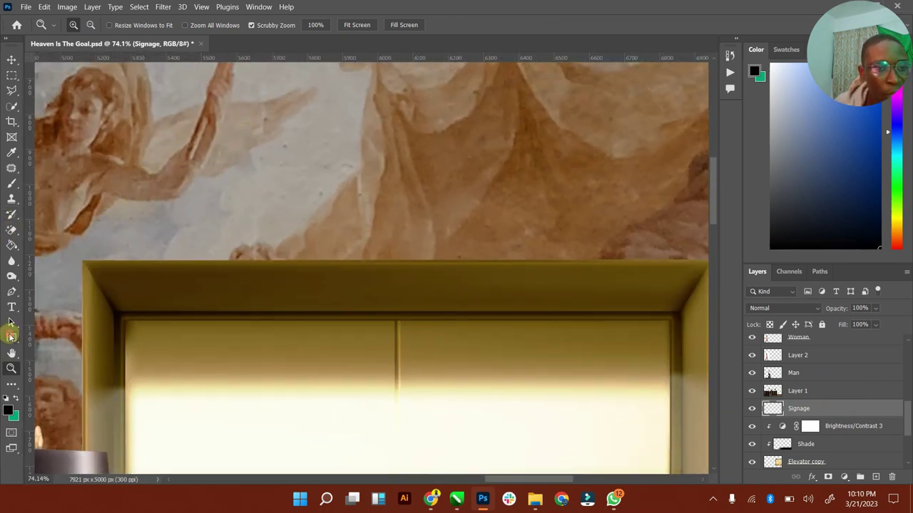
# Step: Draw a black 576 × 156 px rounded rectangle and centre it above the left elevator
pyautogui.moveTo(15, 338); pyautogui.dragTo(54, 336)
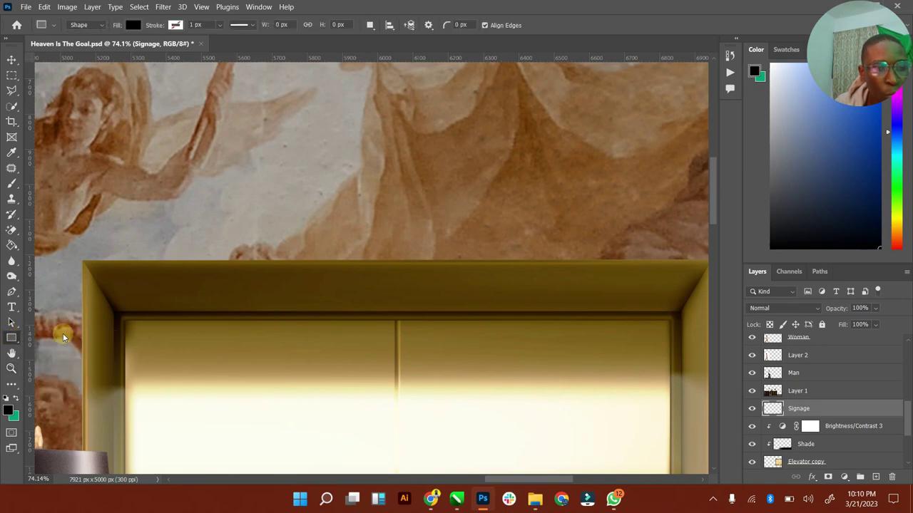
pyautogui.moveTo(233, 185); pyautogui.dragTo(436, 238)
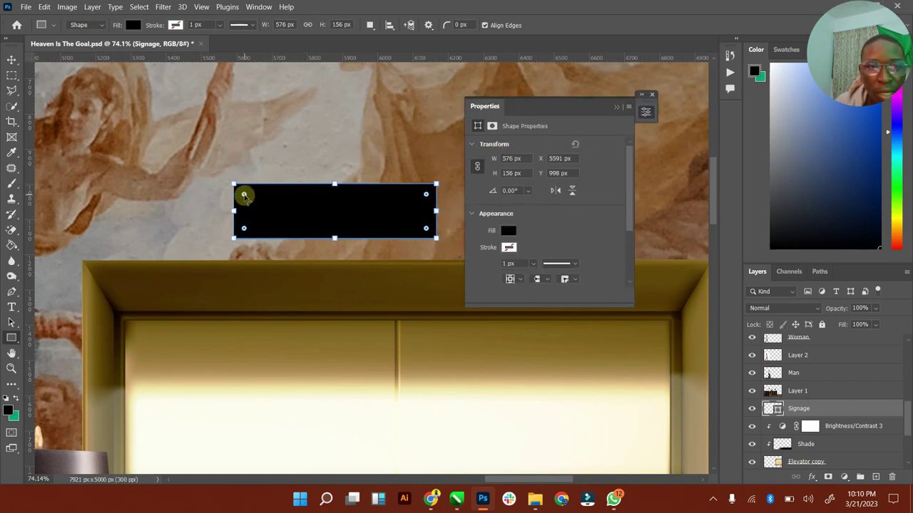
pyautogui.moveTo(244, 195)
pyautogui.mouseDown()
pyautogui.moveTo(259, 203)
pyautogui.moveTo(249, 200)
pyautogui.mouseUp()
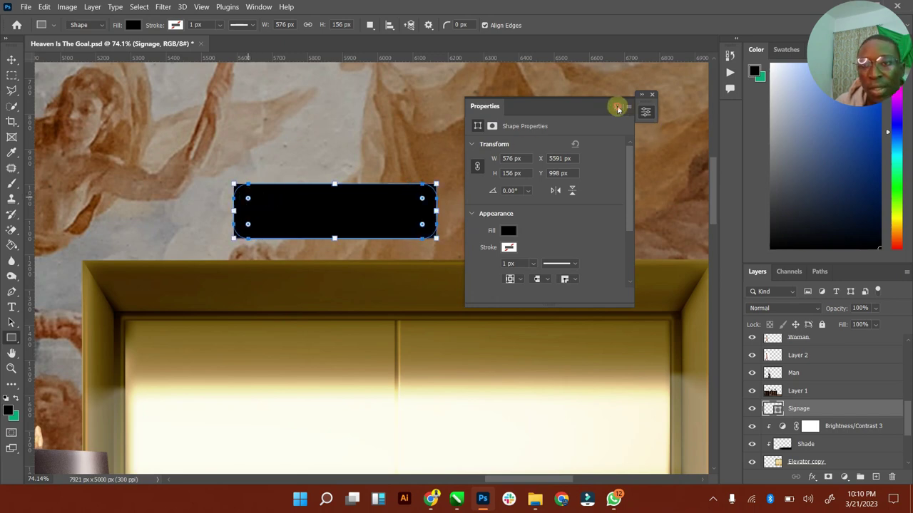
pyautogui.click(651, 95)
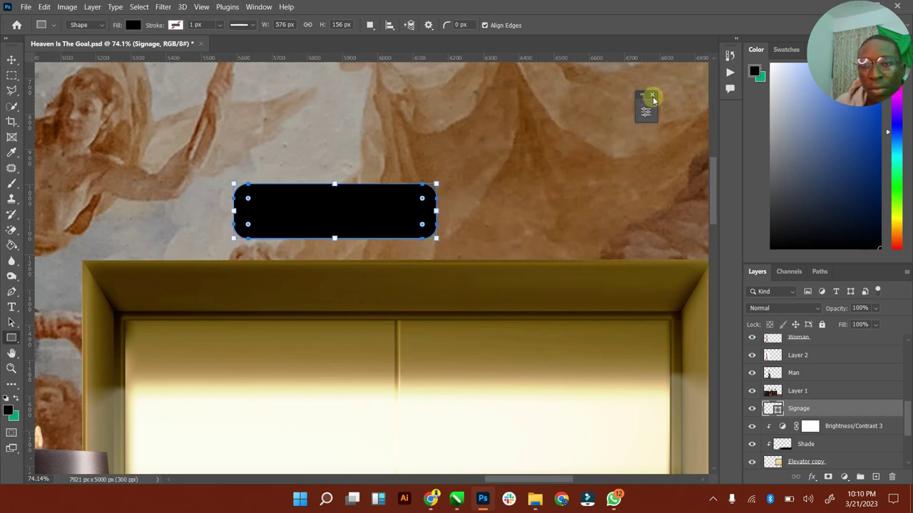
pyautogui.click(10, 62)
pyautogui.moveTo(299, 210); pyautogui.dragTo(363, 221)
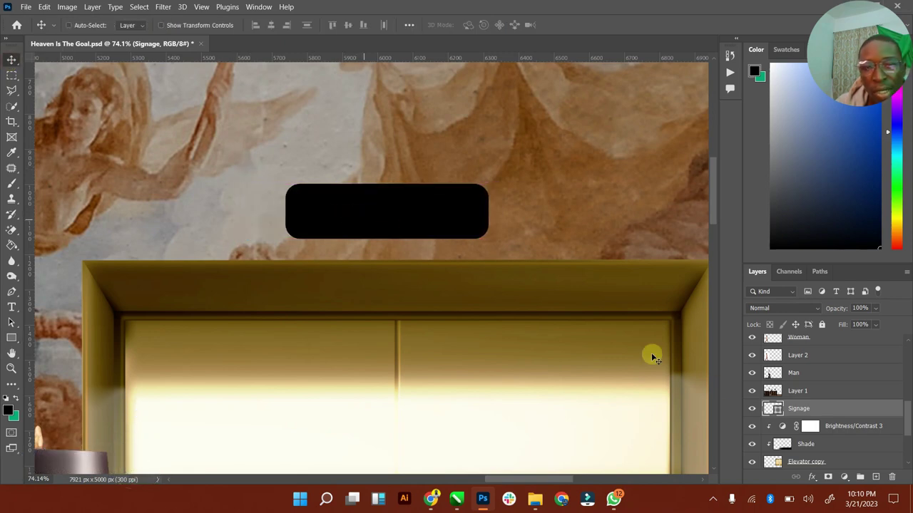
pyautogui.doubleClick(777, 415)
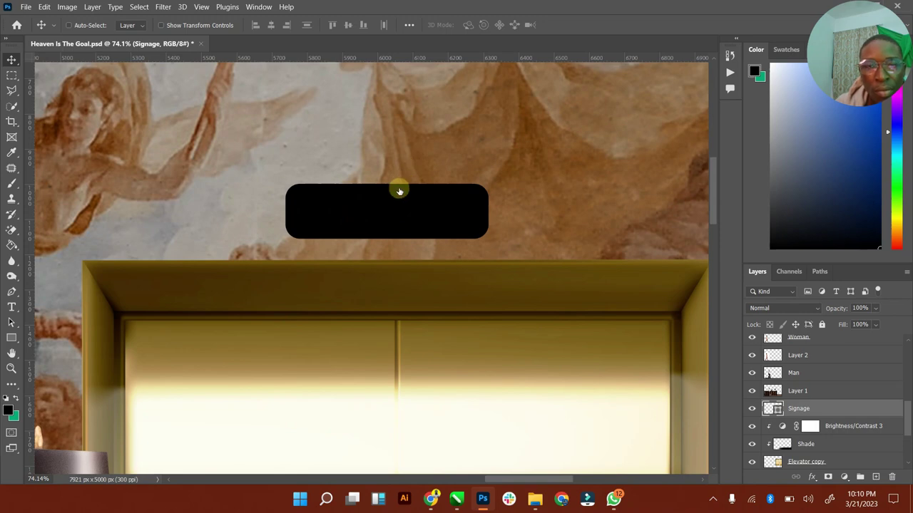
# Step: Fill the sign shape with cream #fefcee sampled from the elevator interior
pyautogui.moveTo(550, 171); pyautogui.dragTo(509, 121)
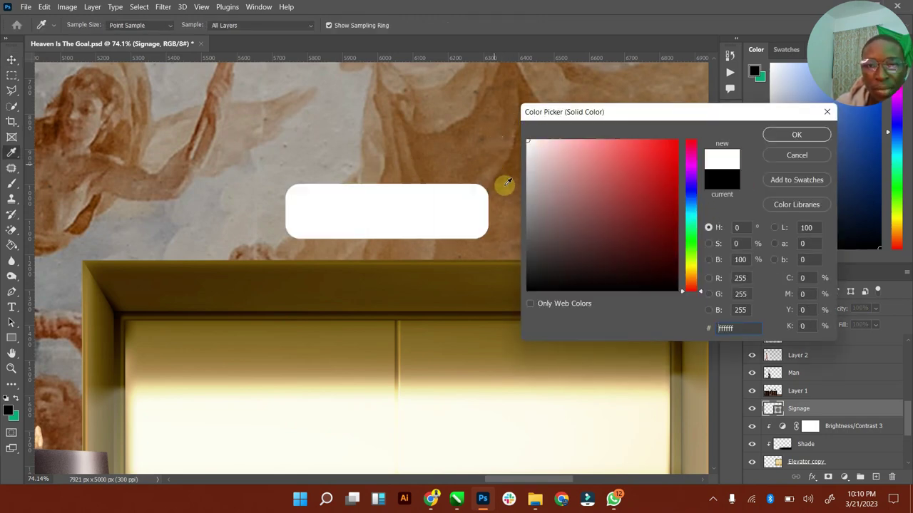
pyautogui.click(475, 285)
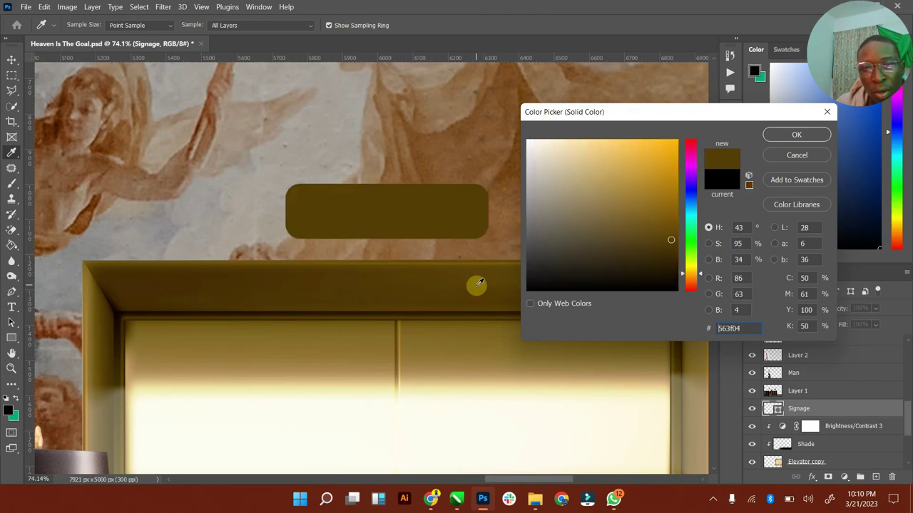
pyautogui.click(491, 408)
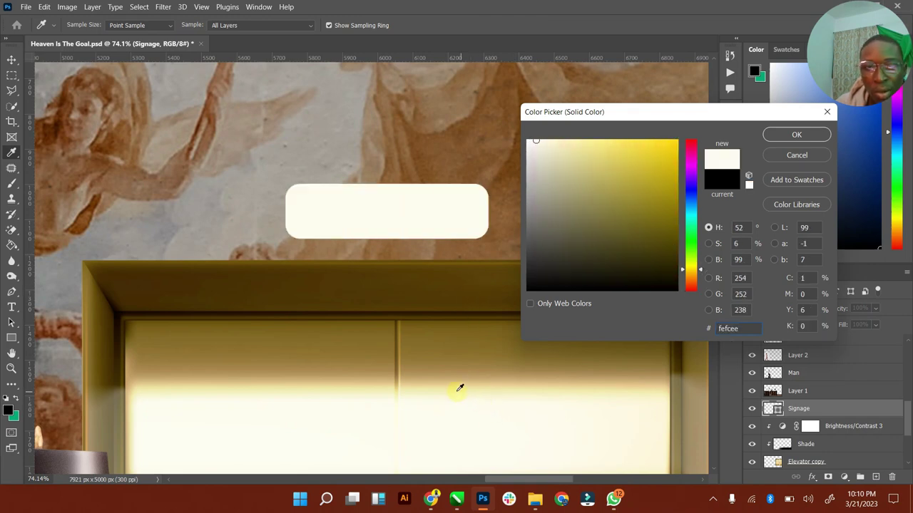
pyautogui.click(792, 133)
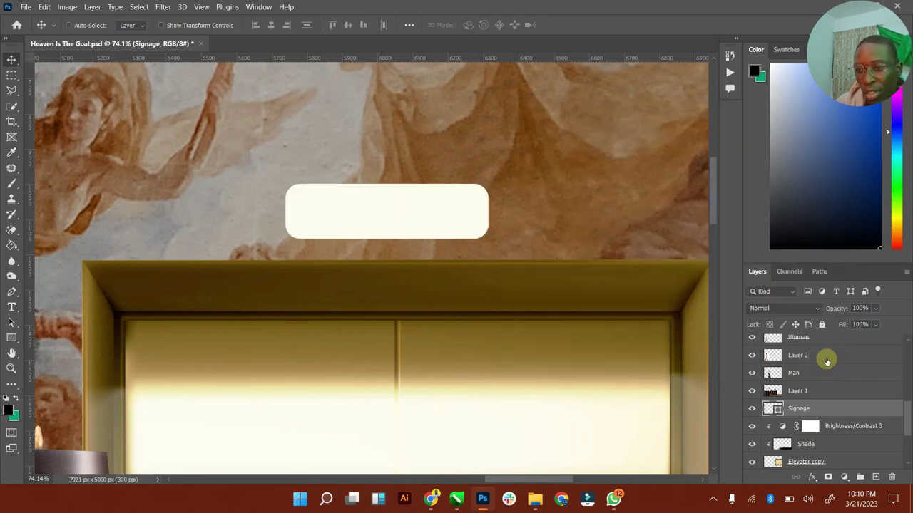
# Step: Rasterize the Signage layer and zoom in on the sign above the elevator
pyautogui.doubleClick(10, 353)
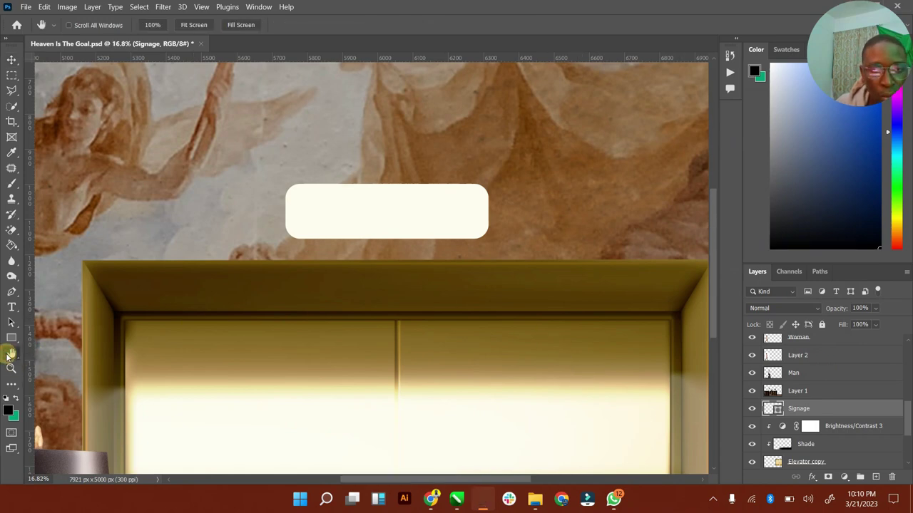
pyautogui.click(11, 60)
pyautogui.rightClick(855, 410)
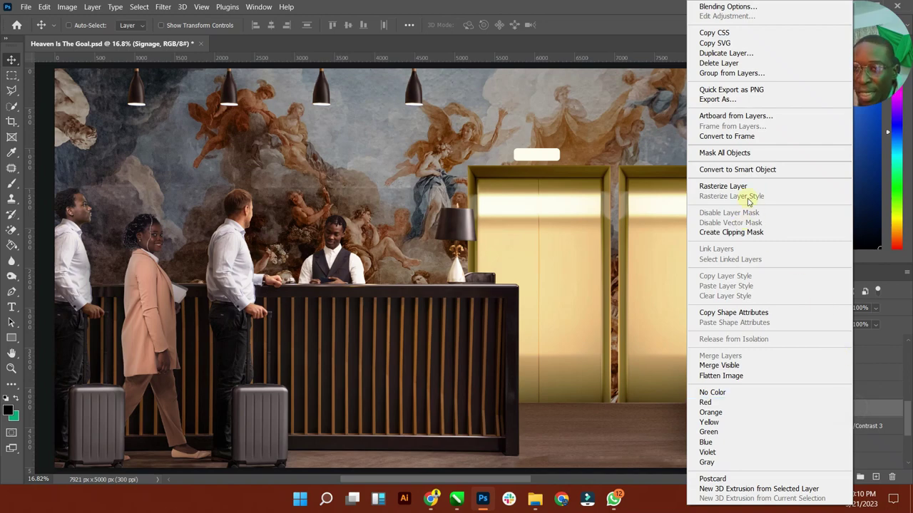
pyautogui.click(742, 188)
pyautogui.click(10, 368)
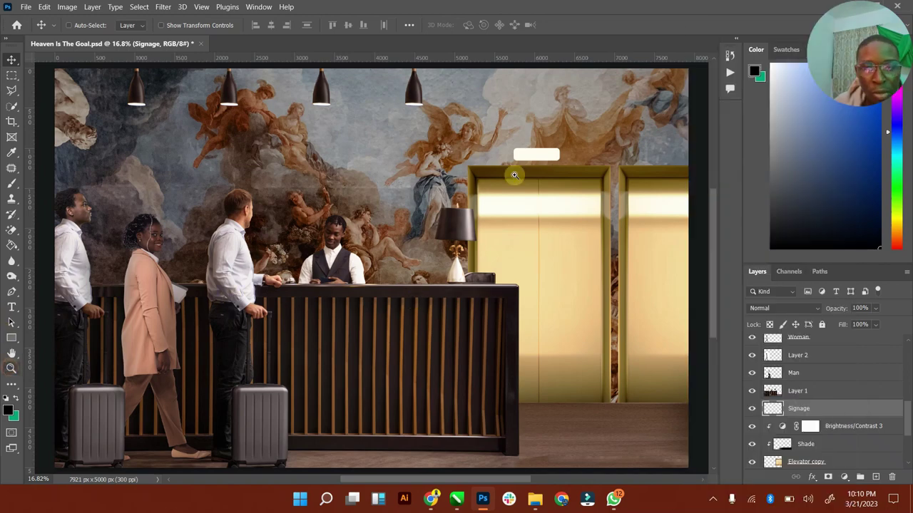
pyautogui.moveTo(555, 146); pyautogui.dragTo(646, 133)
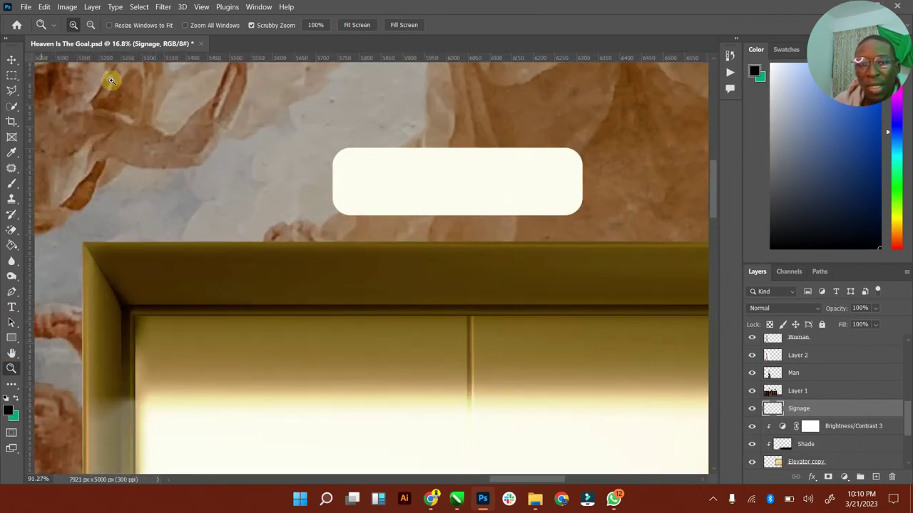
# Step: Give the Signage layer a narrow raised Bevel & Emboss with 64% highlight
pyautogui.click(11, 59)
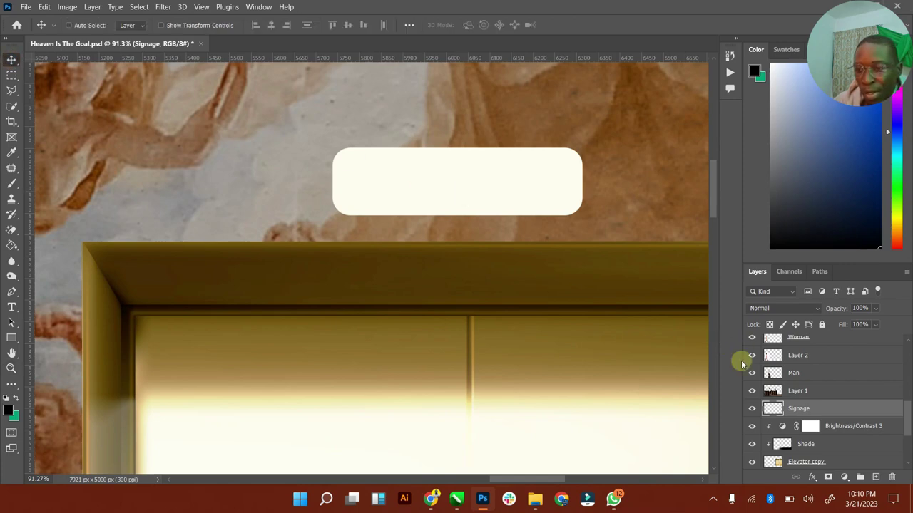
pyautogui.rightClick(824, 407)
pyautogui.click(693, 7)
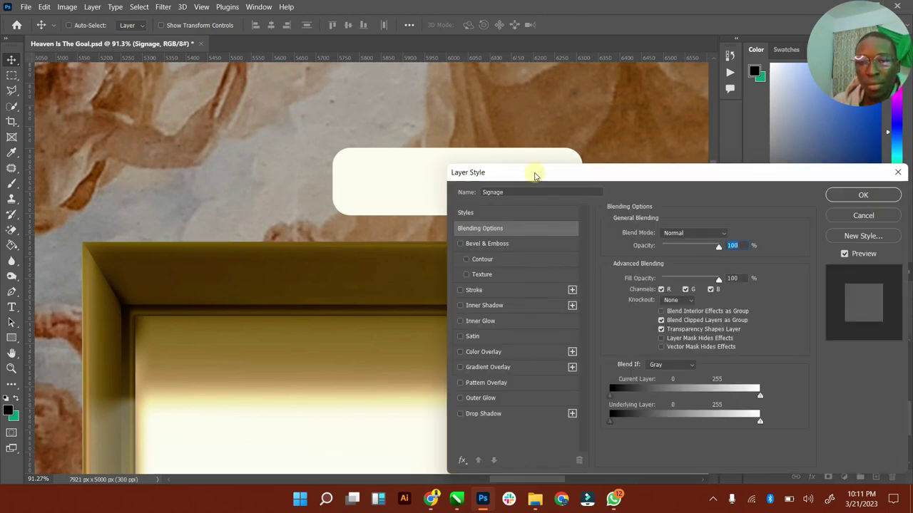
pyautogui.moveTo(540, 177)
pyautogui.mouseDown()
pyautogui.moveTo(230, 84)
pyautogui.moveTo(200, 97)
pyautogui.moveTo(418, 138)
pyautogui.moveTo(571, 181)
pyautogui.moveTo(572, 157)
pyautogui.mouseUp()
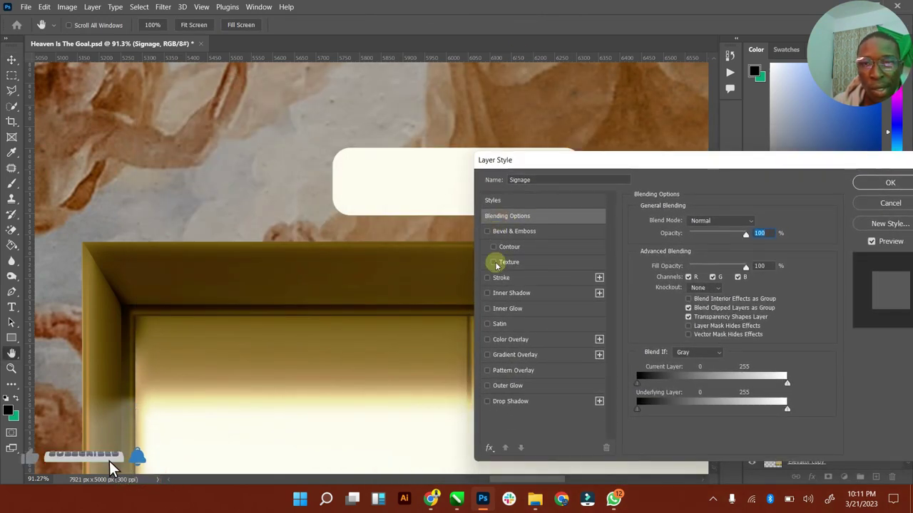
pyautogui.click(487, 232)
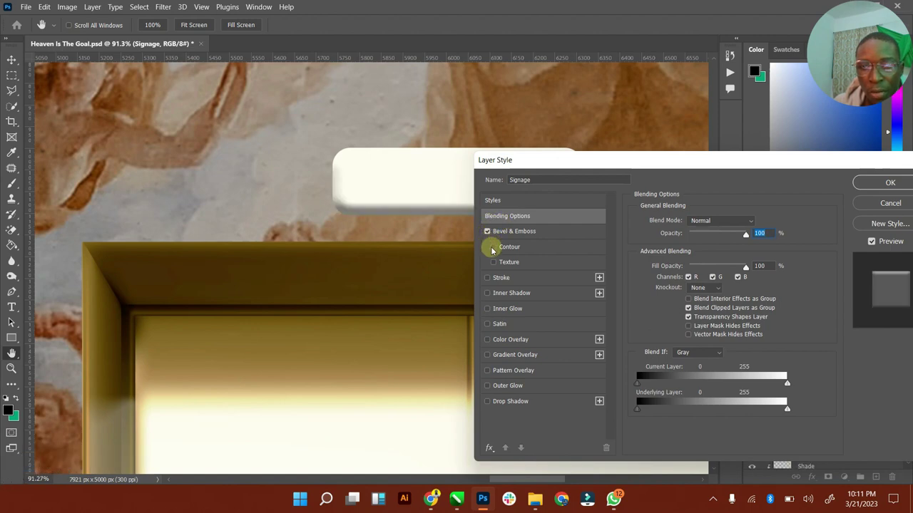
pyautogui.click(517, 233)
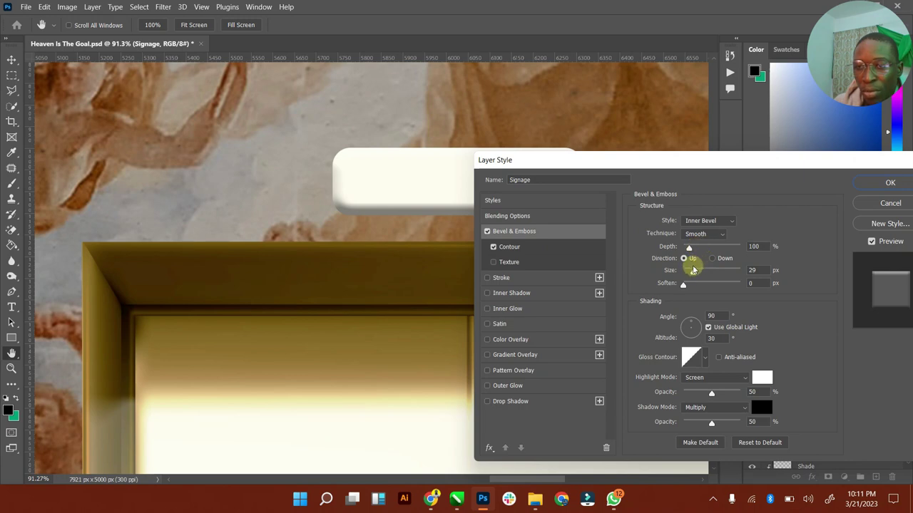
pyautogui.click(712, 259)
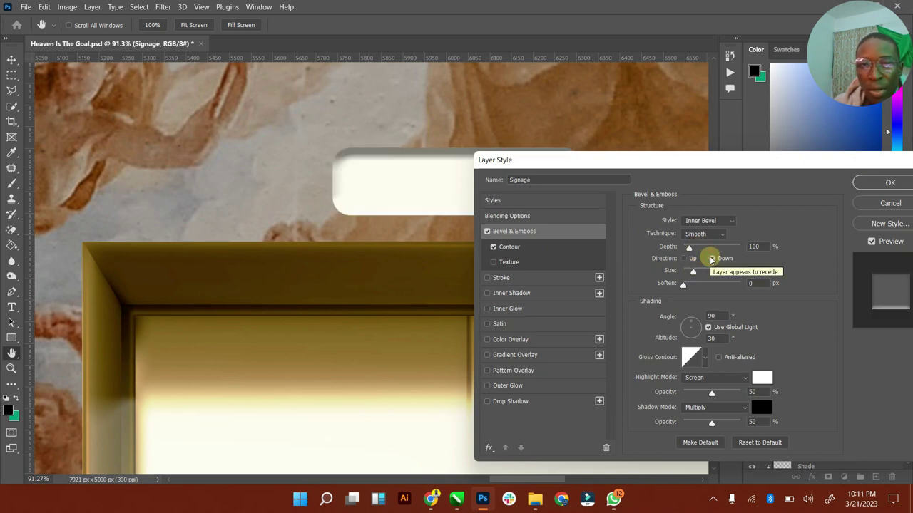
pyautogui.click(693, 260)
pyautogui.moveTo(692, 272)
pyautogui.mouseDown()
pyautogui.moveTo(683, 285)
pyautogui.moveTo(719, 286)
pyautogui.moveTo(699, 285)
pyautogui.mouseUp()
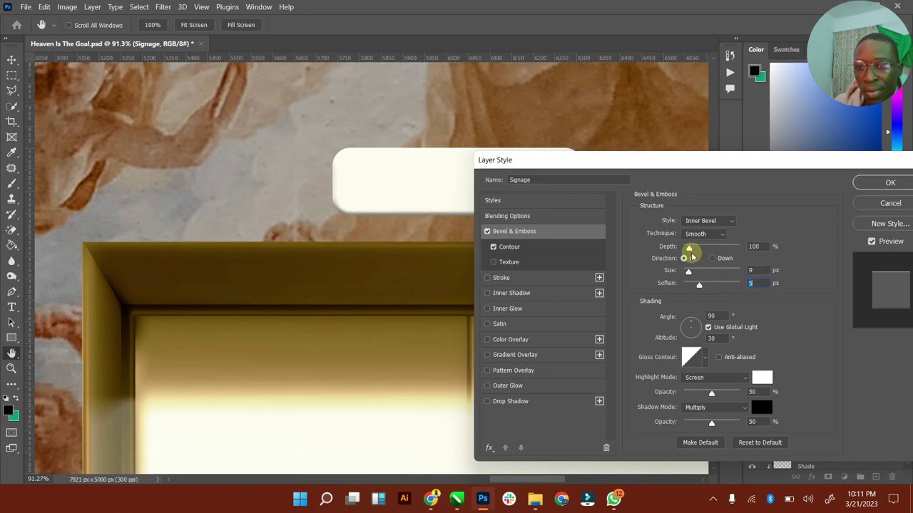
pyautogui.moveTo(691, 249)
pyautogui.mouseDown()
pyautogui.moveTo(717, 249)
pyautogui.moveTo(688, 249)
pyautogui.mouseUp()
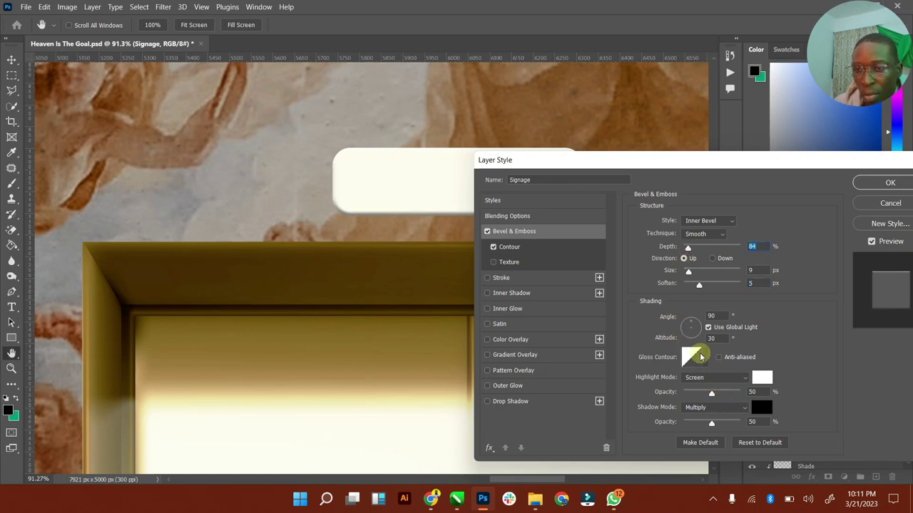
pyautogui.moveTo(710, 392); pyautogui.dragTo(719, 394)
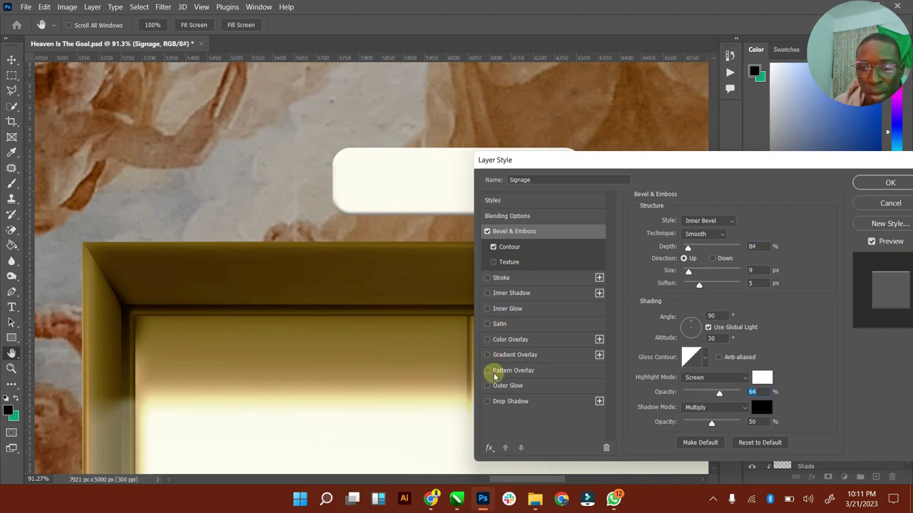
# Step: Add a drop shadow with 3 px distance and adjusted opacity
pyautogui.click(488, 401)
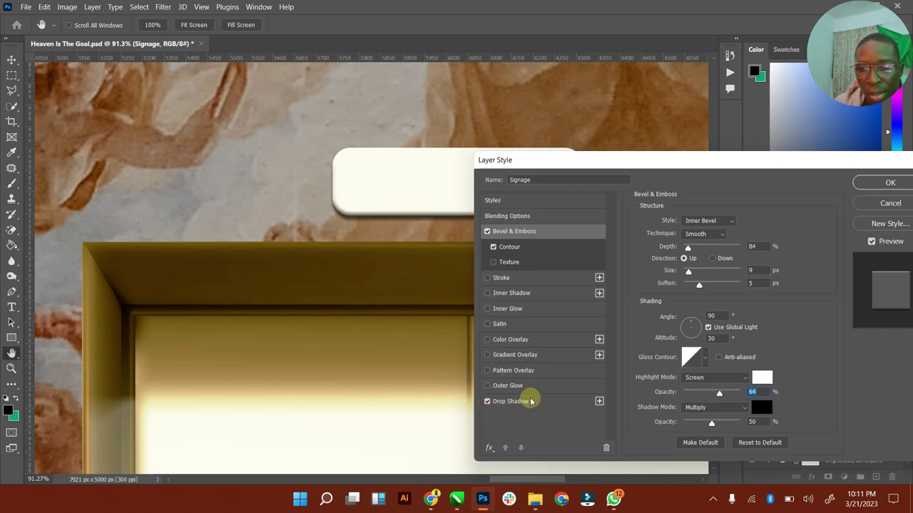
pyautogui.click(529, 402)
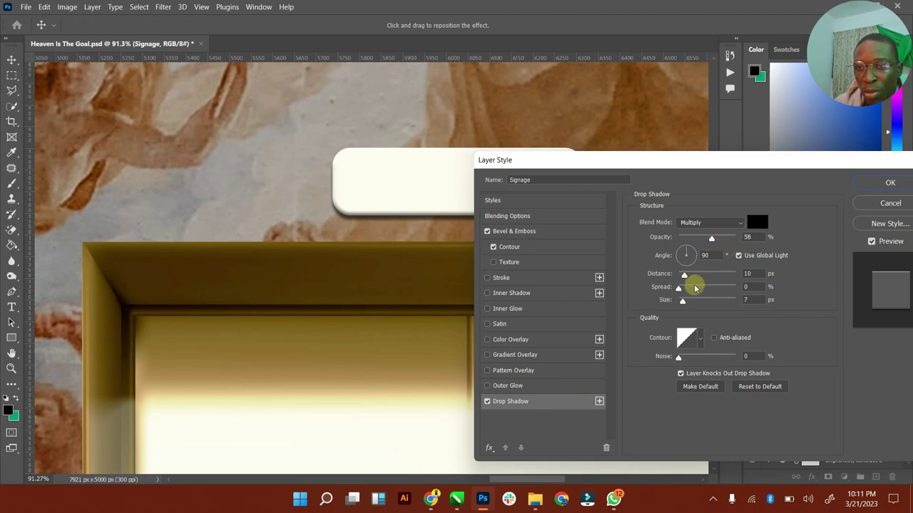
pyautogui.moveTo(686, 277); pyautogui.dragTo(679, 276)
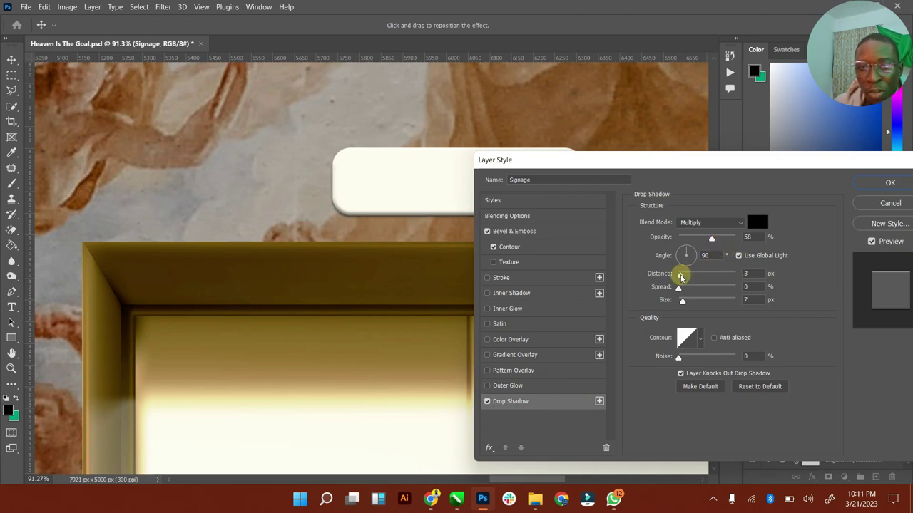
pyautogui.moveTo(703, 240)
pyautogui.mouseDown()
pyautogui.moveTo(724, 241)
pyautogui.moveTo(706, 240)
pyautogui.mouseUp()
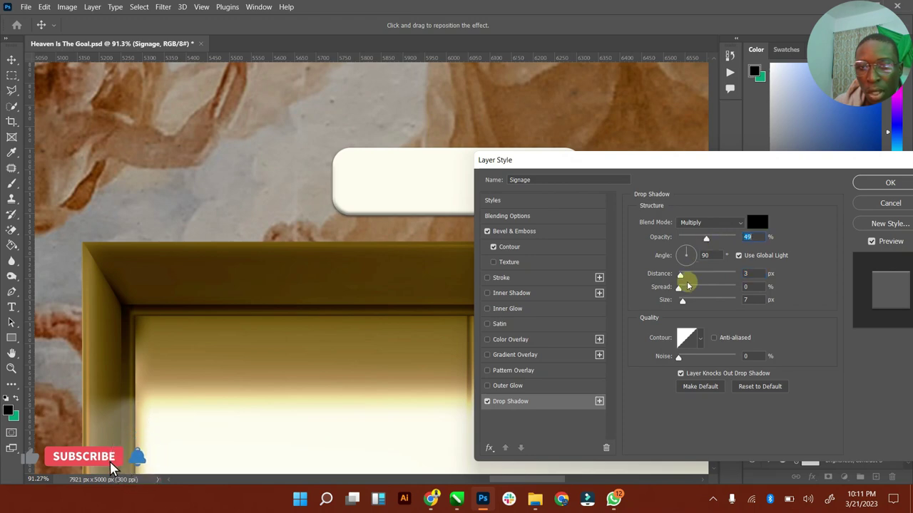
# Step: Add a pale cream #e0d9c7 Color Burn colour overlay and apply the layer style
pyautogui.click(487, 340)
pyautogui.click(525, 340)
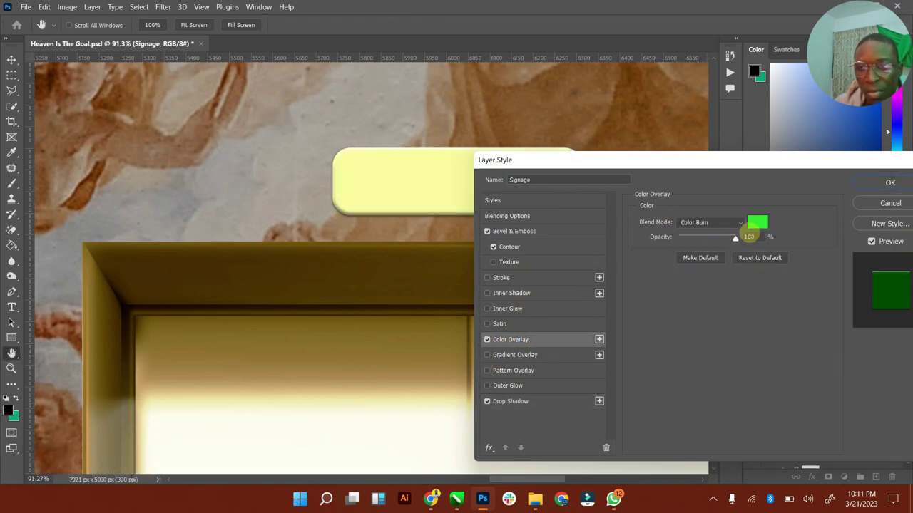
pyautogui.click(758, 226)
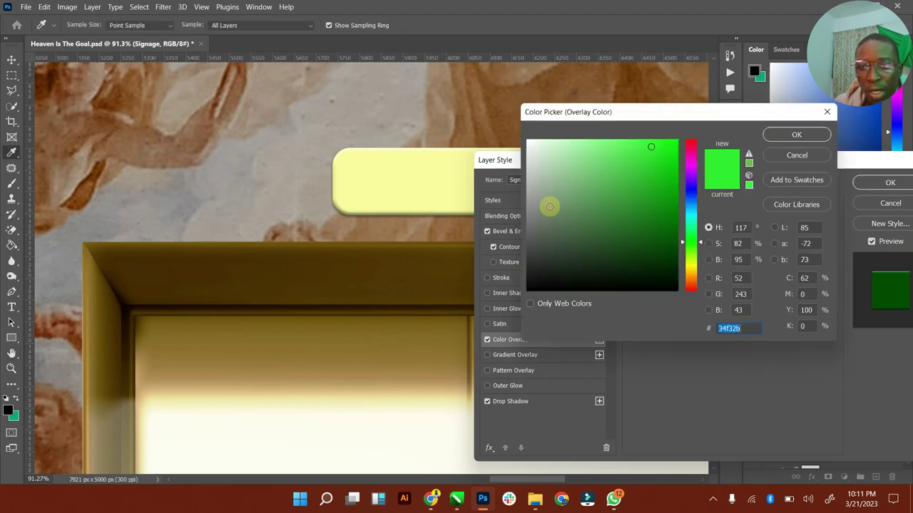
pyautogui.click(302, 350)
pyautogui.moveTo(628, 197); pyautogui.dragTo(630, 154)
pyautogui.click(544, 145)
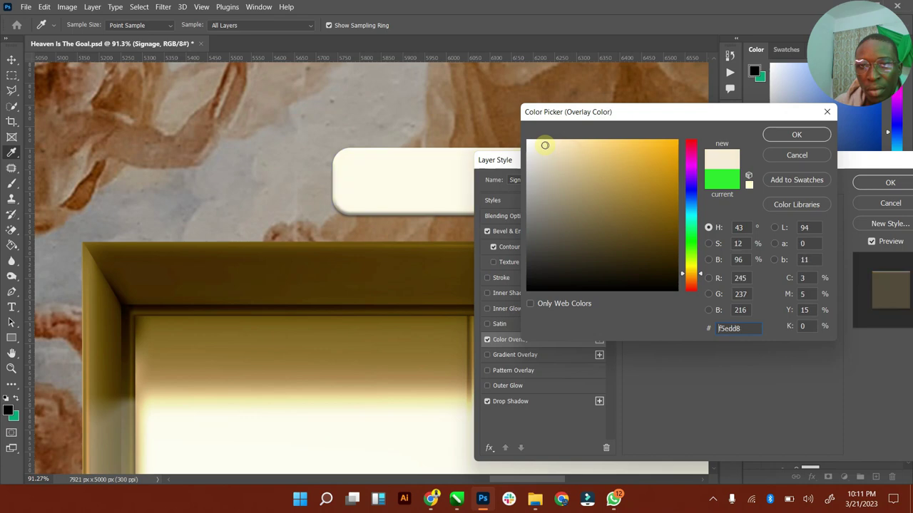
pyautogui.moveTo(545, 147); pyautogui.dragTo(544, 157)
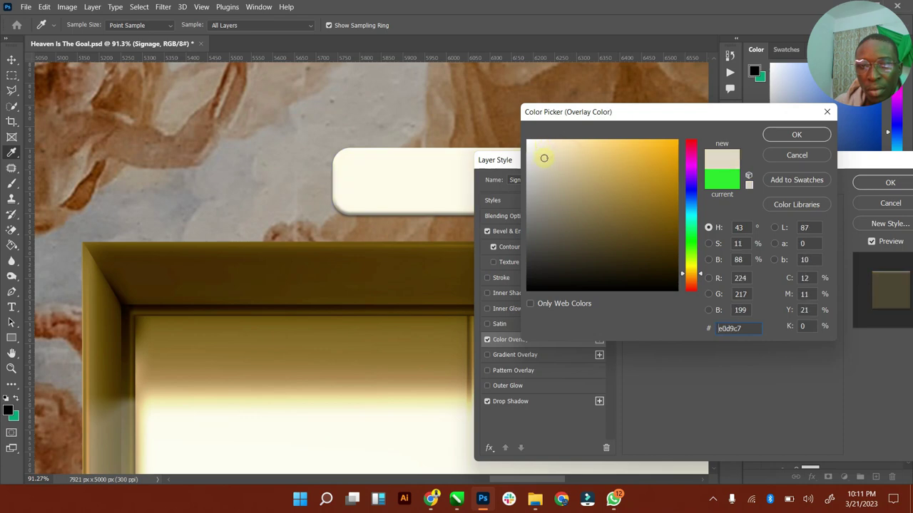
pyautogui.click(779, 130)
pyautogui.click(864, 180)
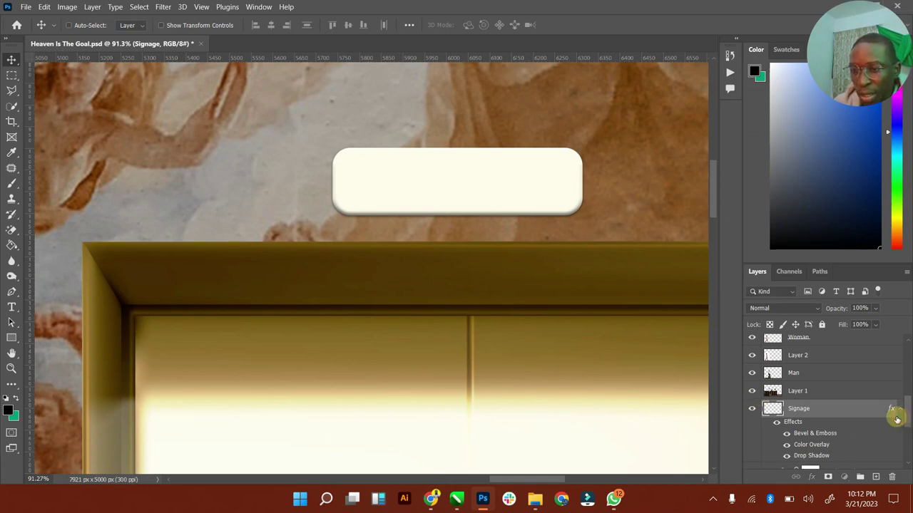
# Step: Duplicate the Signage plate with Ctrl+J, place the copy above the right elevator, and zoom in on the left sign
pyautogui.click(898, 409)
pyautogui.doubleClick(11, 354)
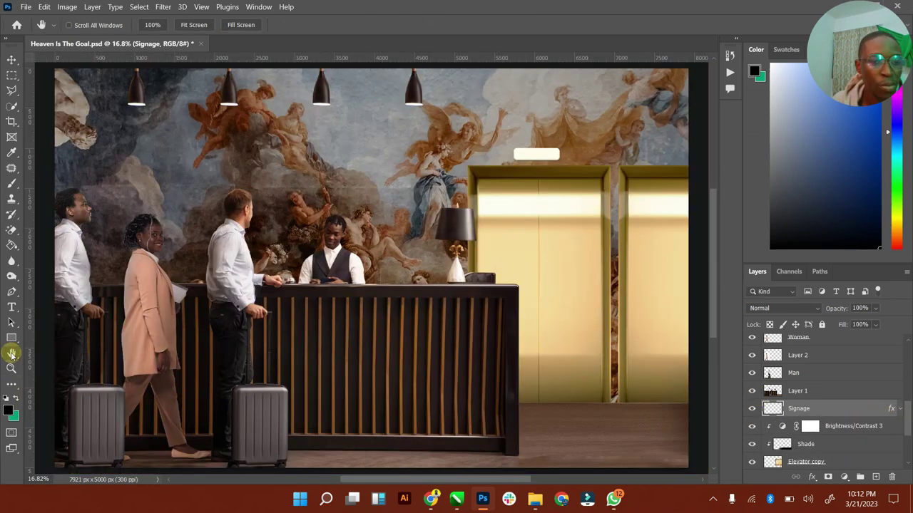
pyautogui.click(12, 59)
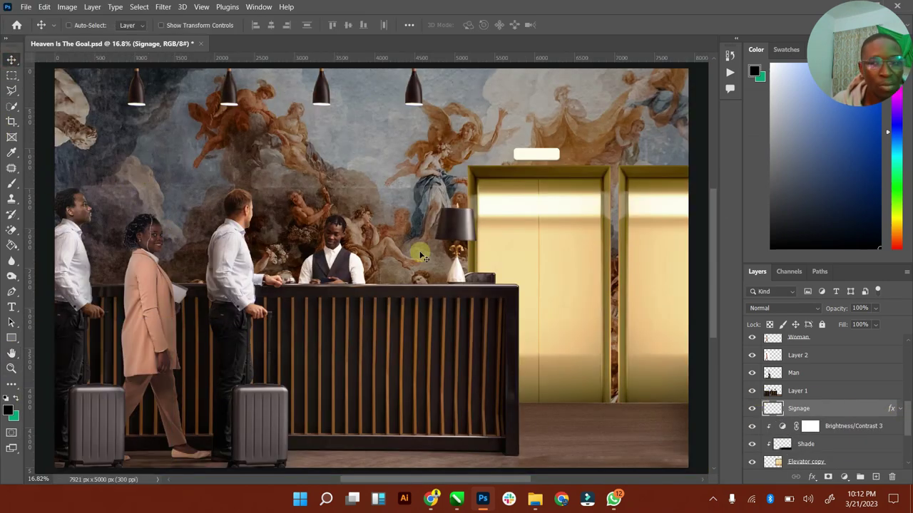
pyautogui.hotkey('ctrl', 'j')
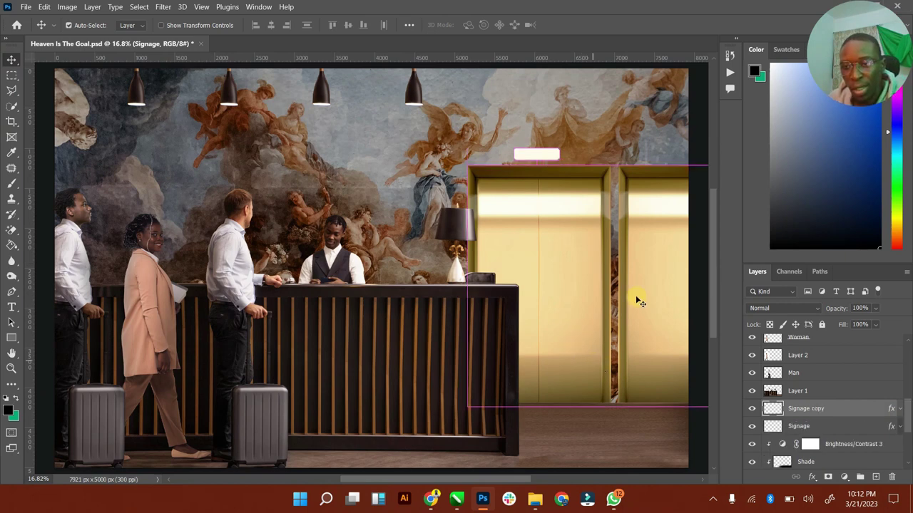
pyautogui.moveTo(612, 155); pyautogui.dragTo(680, 156)
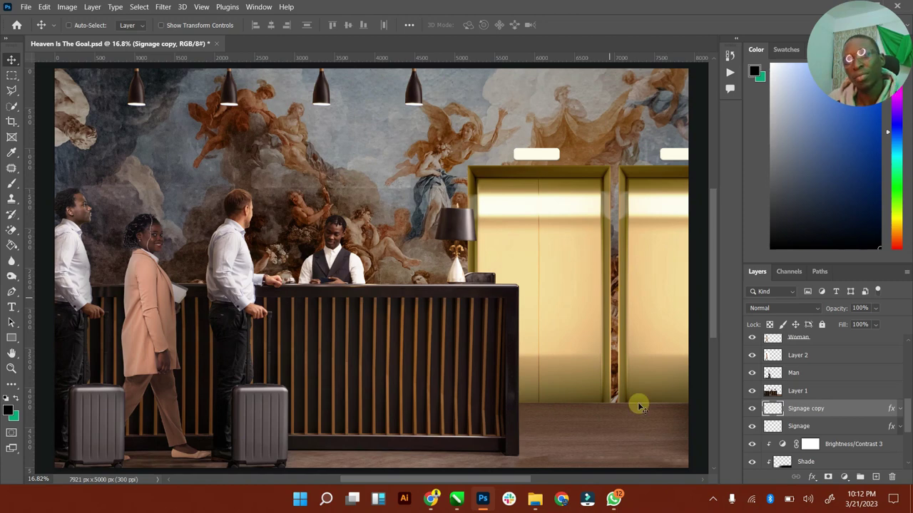
pyautogui.click(810, 426)
pyautogui.click(815, 406)
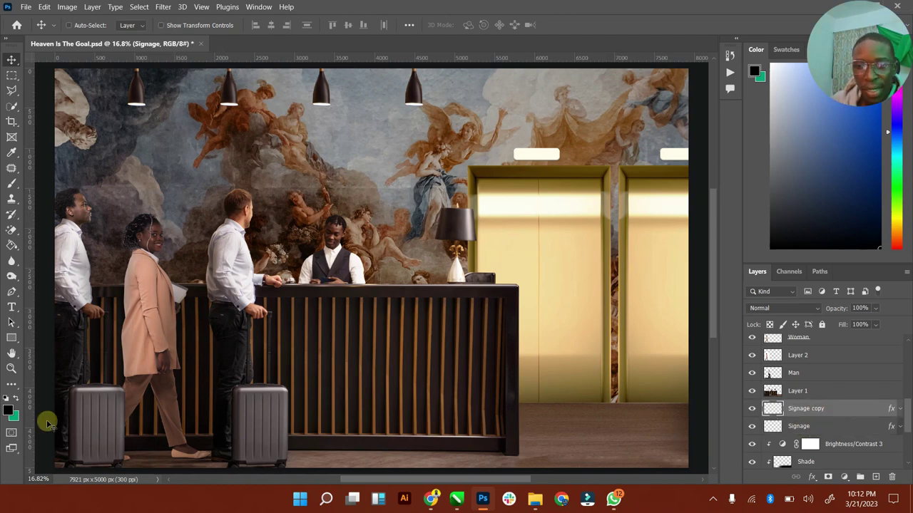
pyautogui.click(12, 368)
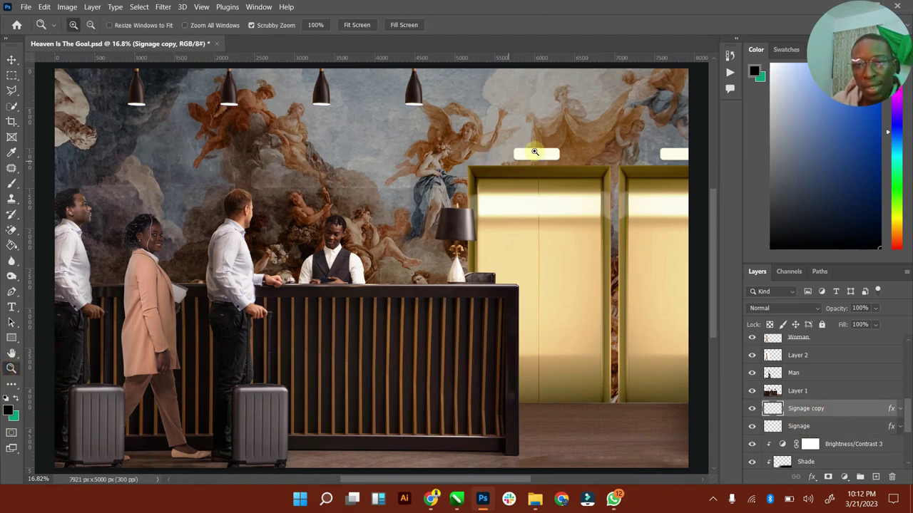
pyautogui.moveTo(535, 144); pyautogui.dragTo(641, 136)
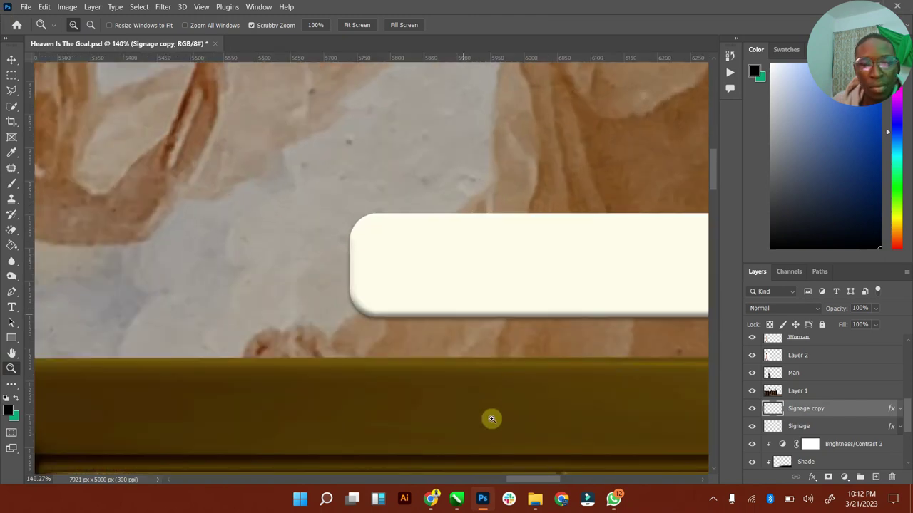
pyautogui.moveTo(542, 482)
pyautogui.mouseDown()
pyautogui.moveTo(559, 483)
pyautogui.moveTo(547, 482)
pyautogui.mouseUp()
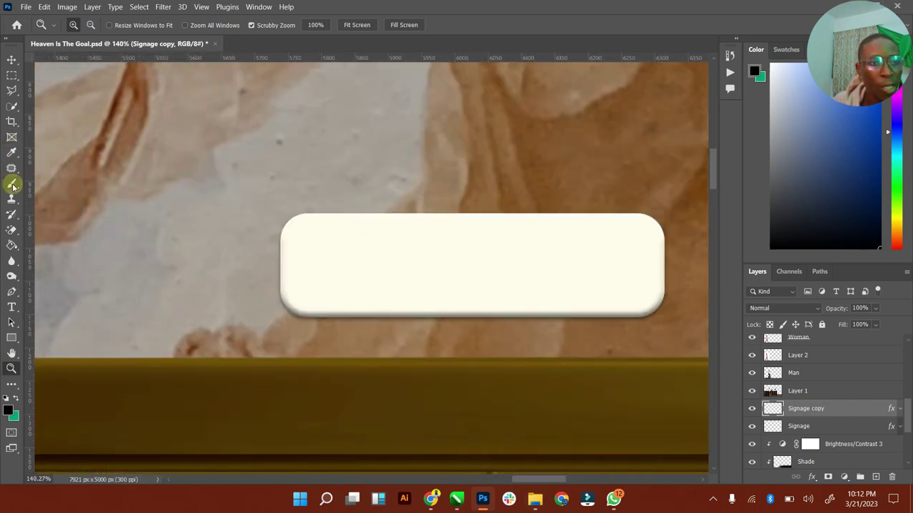
# Step: Type HEAVEN as a new text layer on the left sign plate, checking the text colour before committing
pyautogui.click(12, 308)
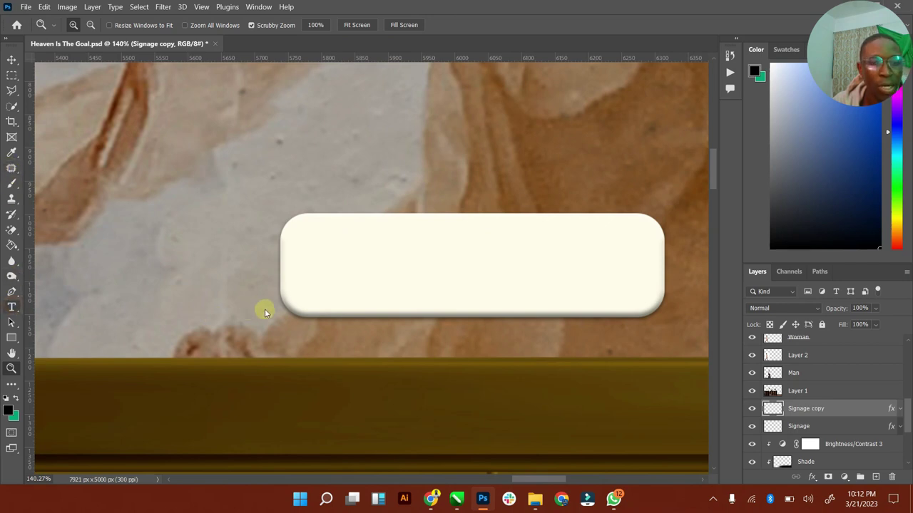
pyautogui.click(367, 274)
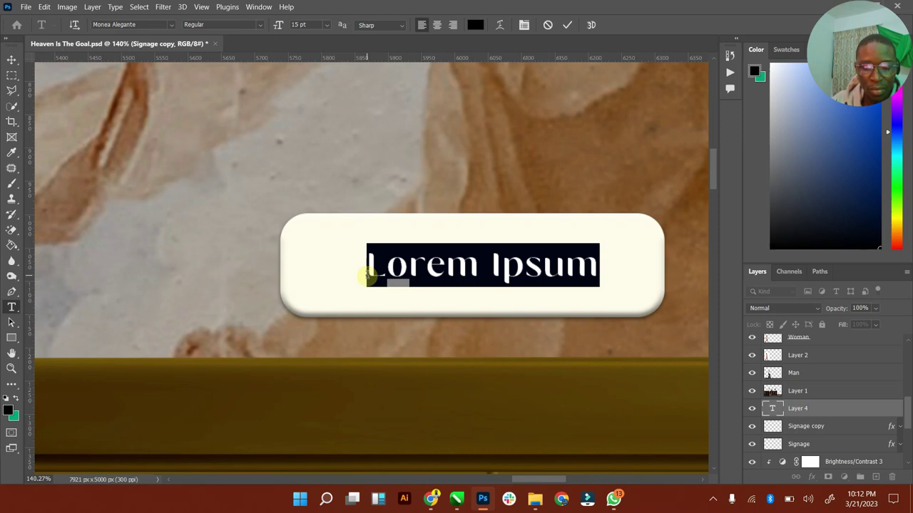
pyautogui.write('HEAVEN')
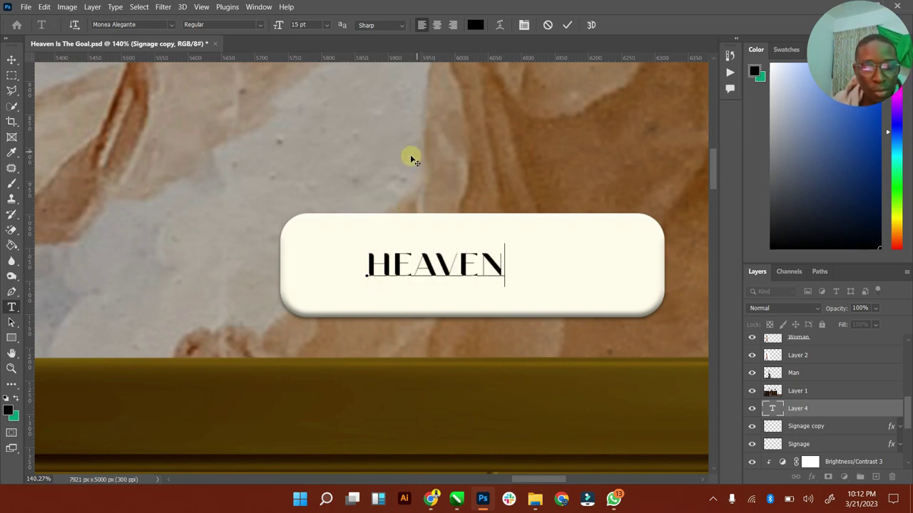
pyautogui.hotkey('ctrl', 'a')
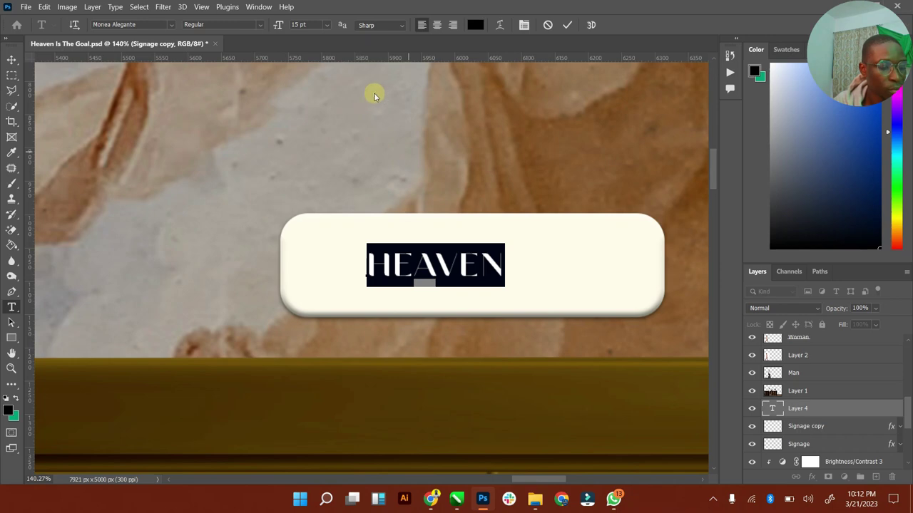
pyautogui.click(477, 26)
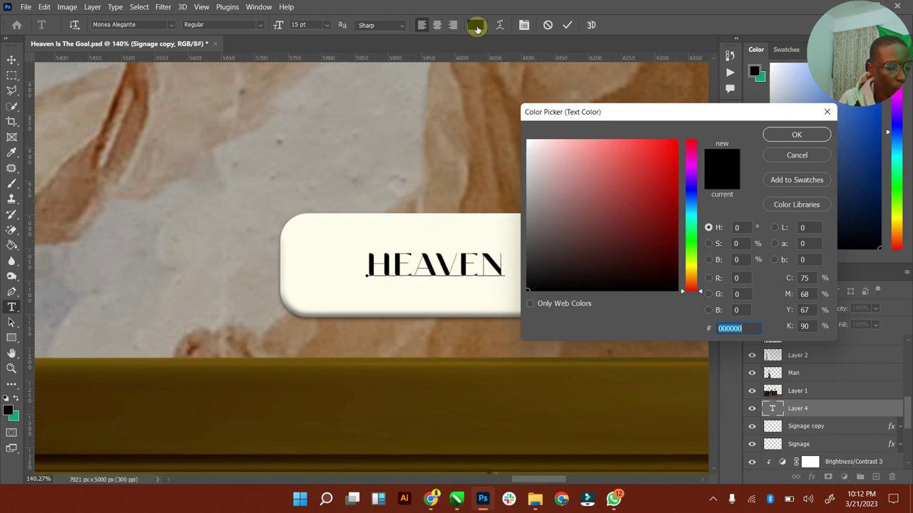
pyautogui.moveTo(596, 205); pyautogui.dragTo(723, 305)
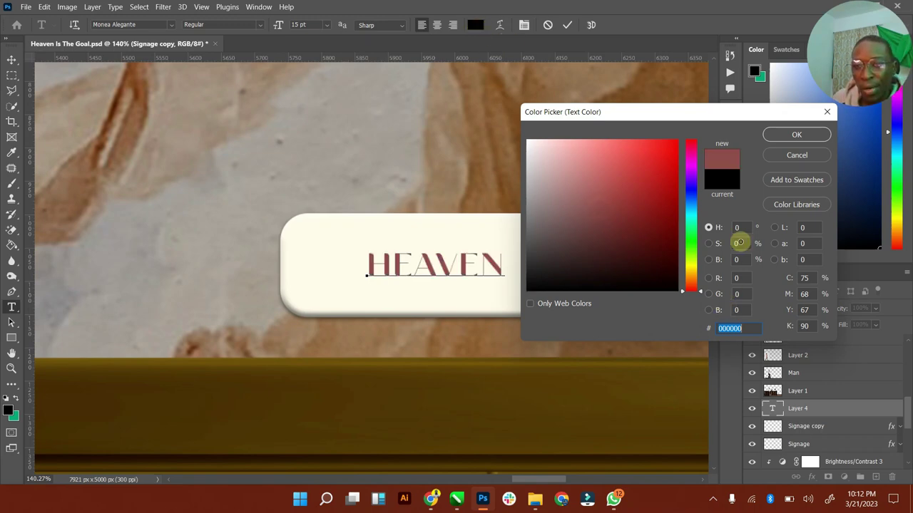
pyautogui.click(797, 136)
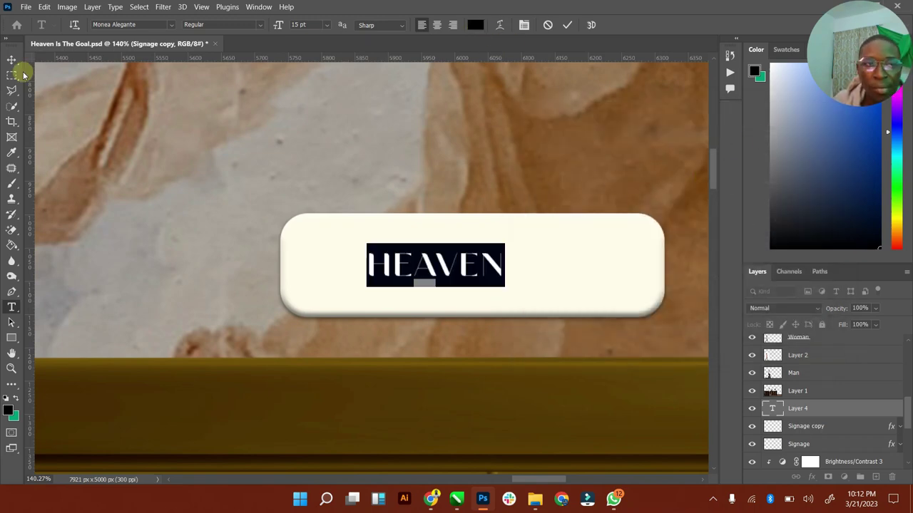
pyautogui.click(9, 57)
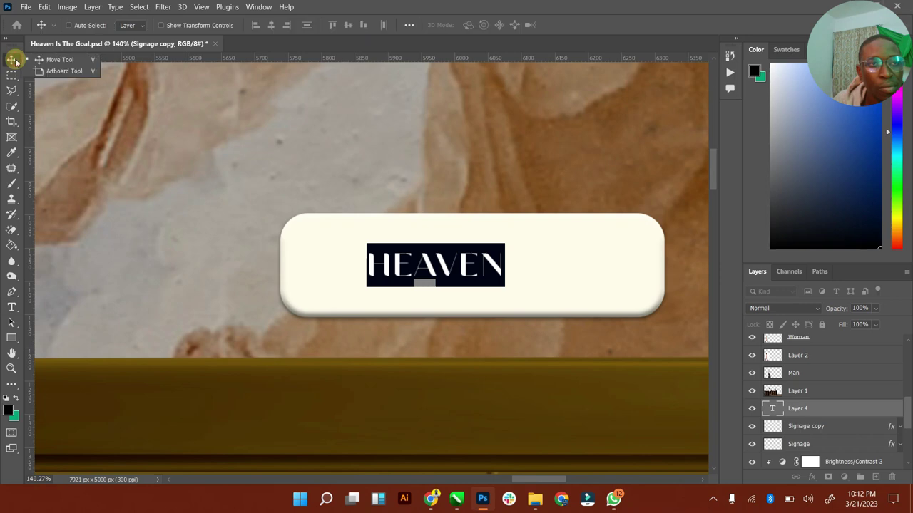
# Step: Enlarge the HEAVEN text with Free Transform to fill most of the plate and reposition it
pyautogui.click(203, 26)
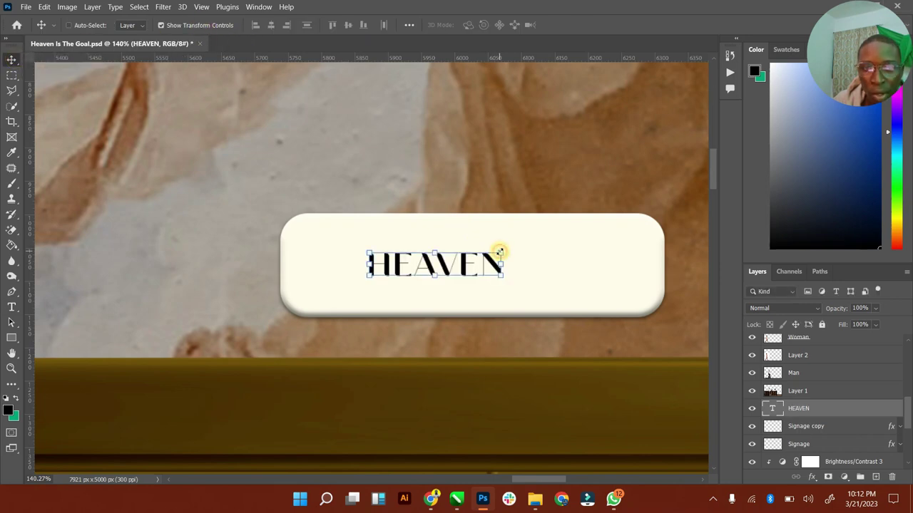
pyautogui.click(500, 252)
pyautogui.moveTo(548, 225); pyautogui.dragTo(609, 189)
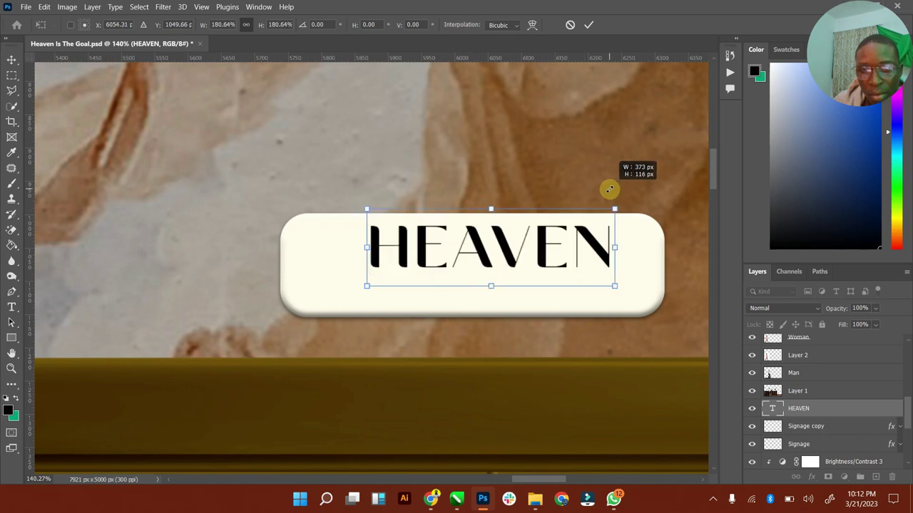
pyautogui.click(588, 25)
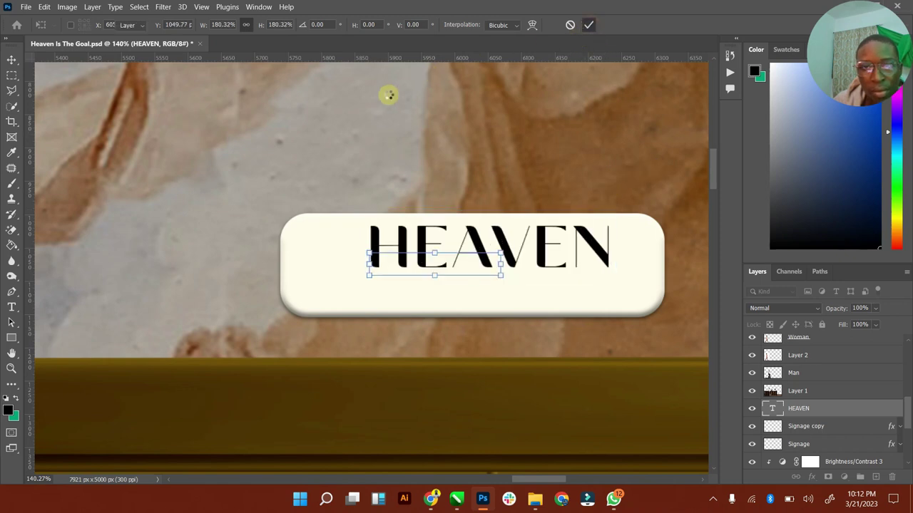
pyautogui.click(198, 29)
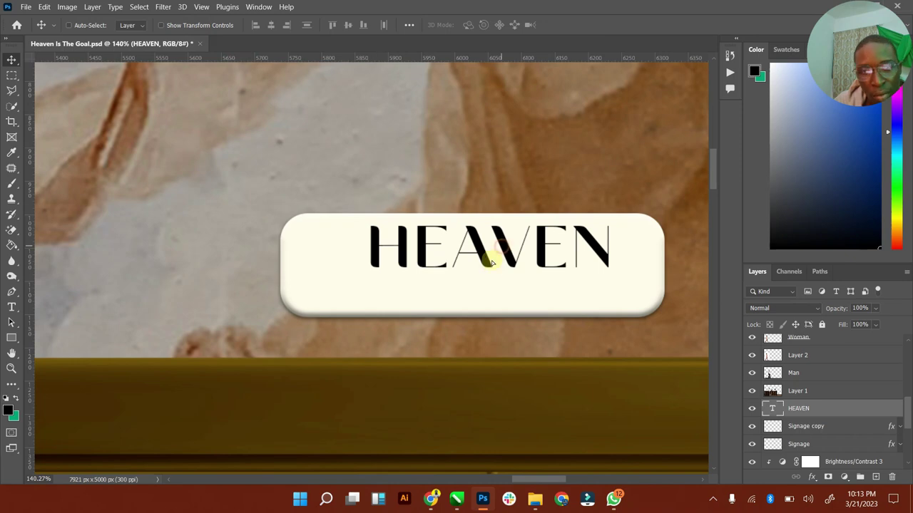
pyautogui.moveTo(502, 251); pyautogui.dragTo(486, 268)
pyautogui.moveTo(545, 483)
pyautogui.mouseDown()
pyautogui.moveTo(584, 475)
pyautogui.moveTo(563, 479)
pyautogui.mouseUp()
# Step: Zoom in on the sign and change the HEAVEN font to Clash Display Semibold
pyautogui.doubleClick(12, 352)
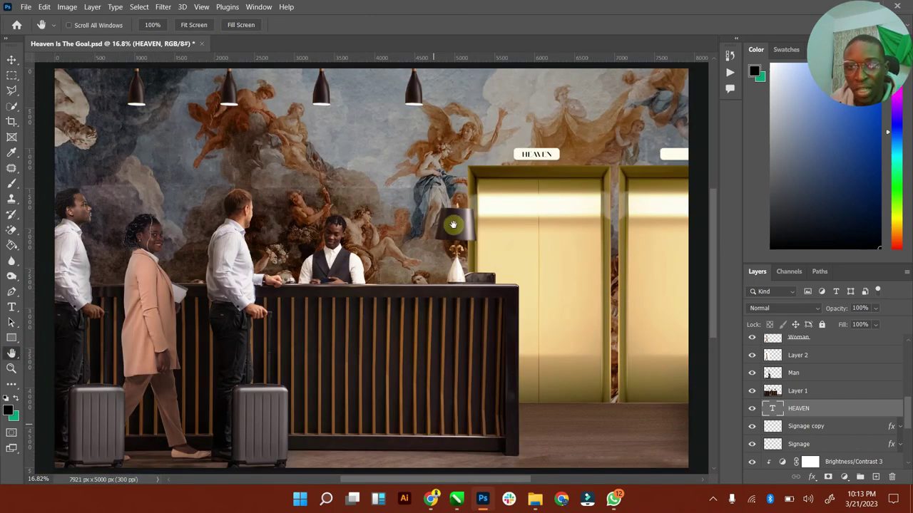
pyautogui.click(11, 368)
pyautogui.moveTo(549, 152); pyautogui.dragTo(648, 126)
pyautogui.click(11, 60)
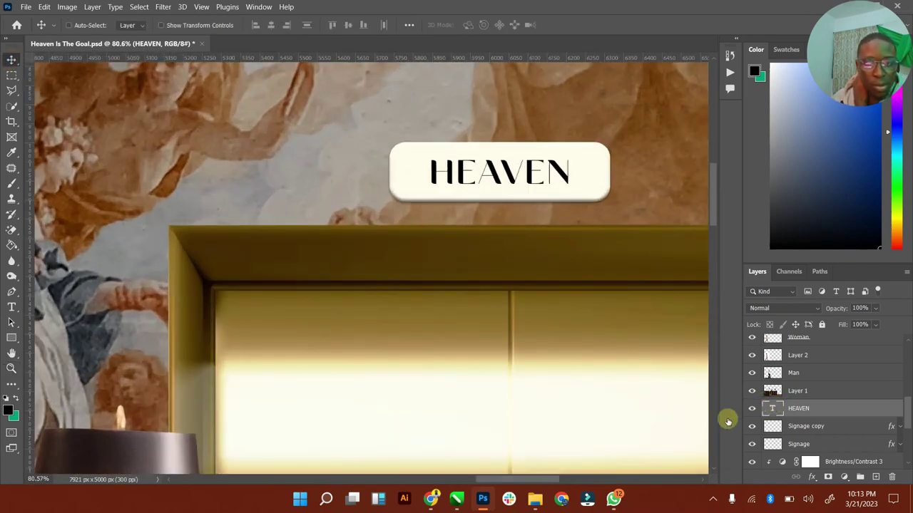
pyautogui.press('t')
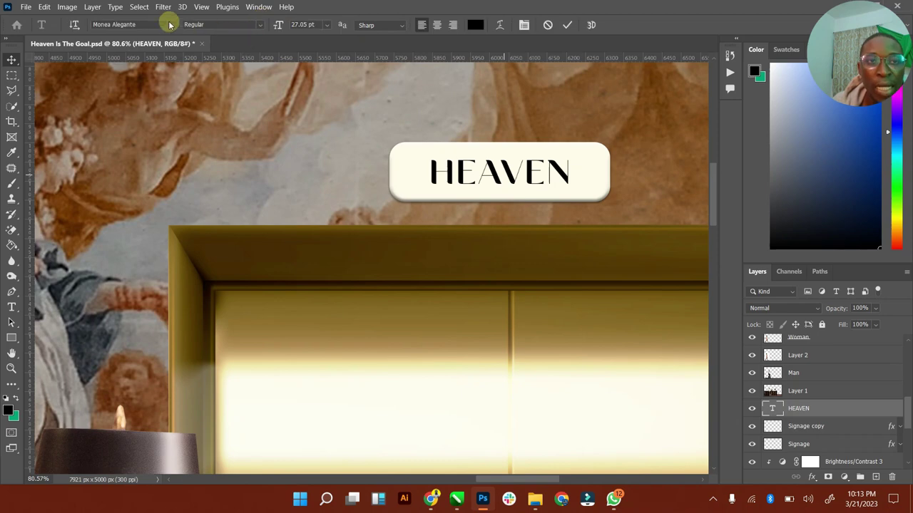
pyautogui.press('Return')
pyautogui.click(150, 24)
pyautogui.write('Clash Display')
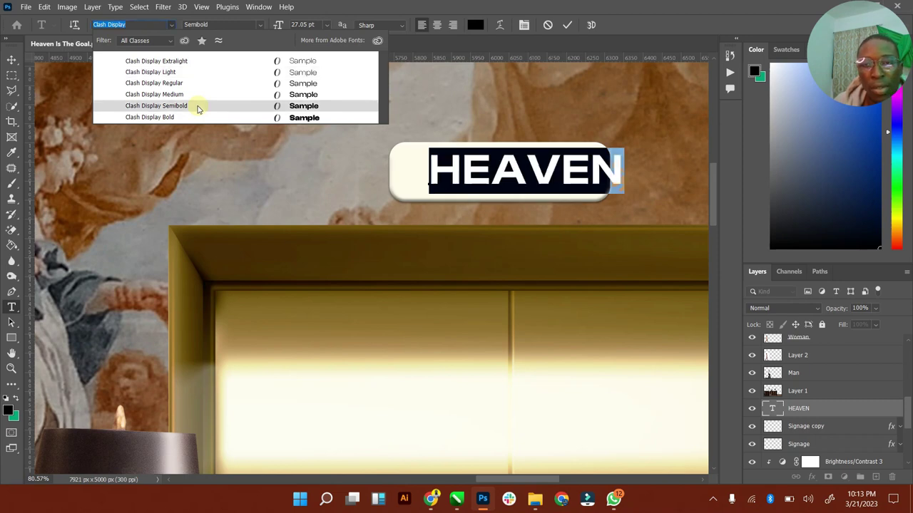
pyautogui.click(194, 106)
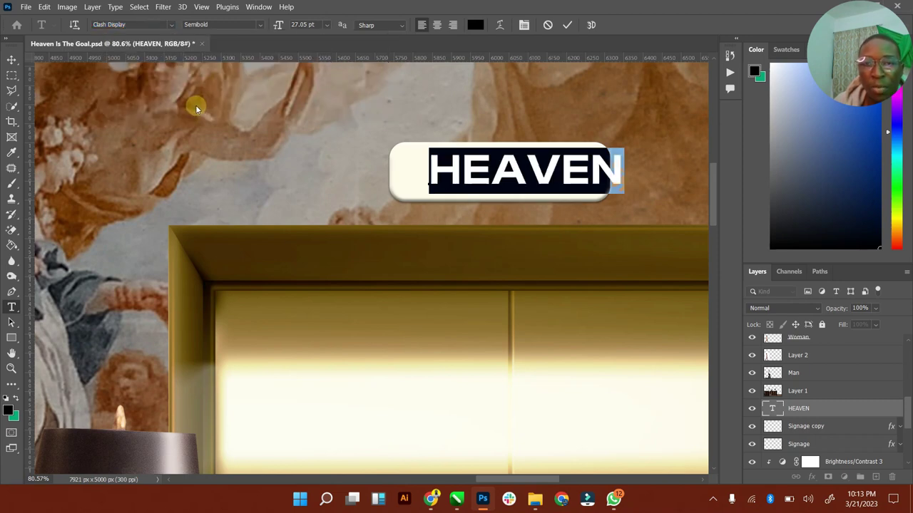
pyautogui.click(565, 25)
# Step: Centre HEAVEN on the plate and shrink it to about 73% so it fits with margins
pyautogui.click(12, 59)
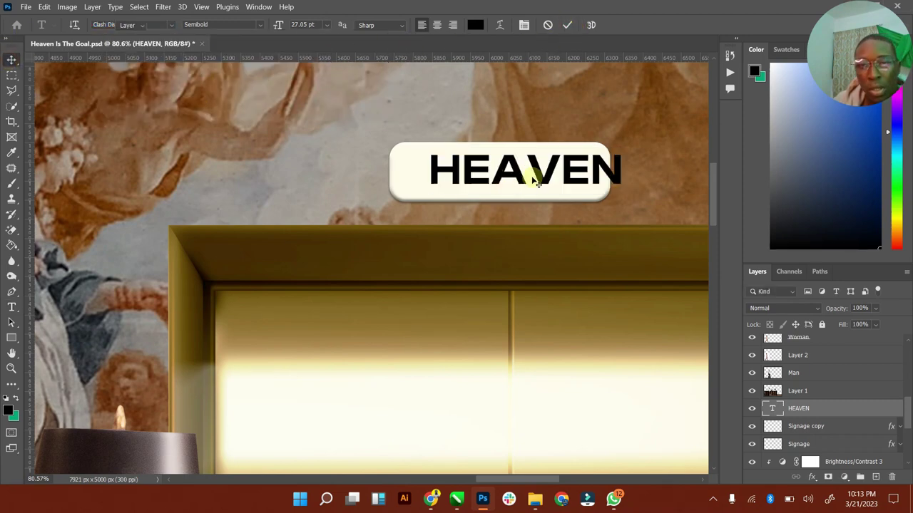
pyautogui.moveTo(521, 178); pyautogui.dragTo(496, 179)
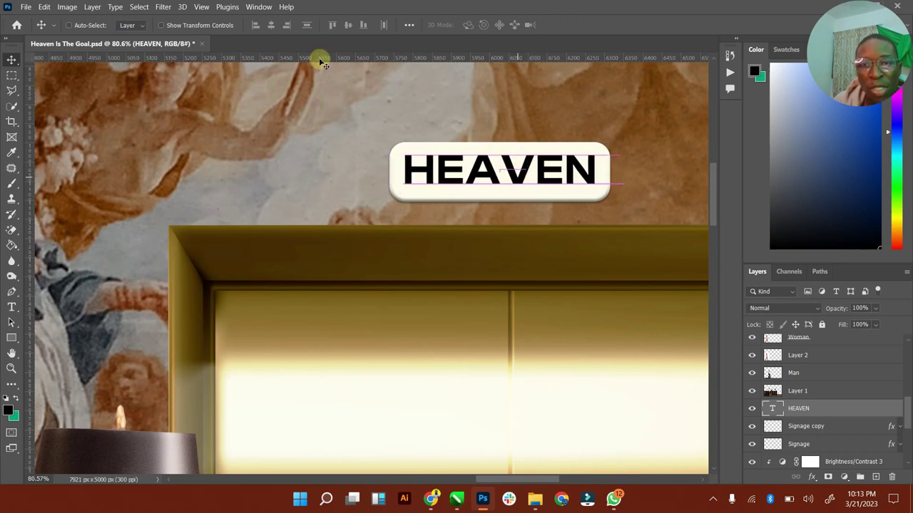
pyautogui.click(227, 25)
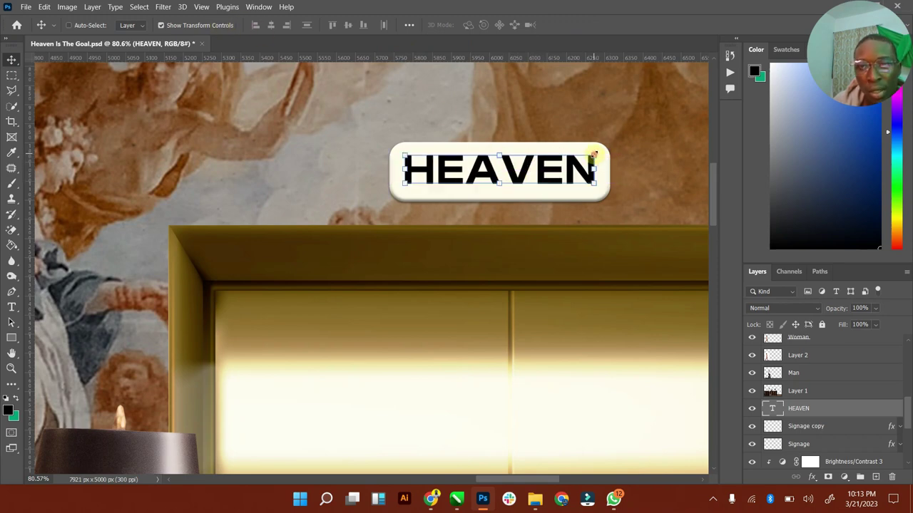
pyautogui.click(593, 154)
pyautogui.moveTo(596, 148); pyautogui.dragTo(570, 160)
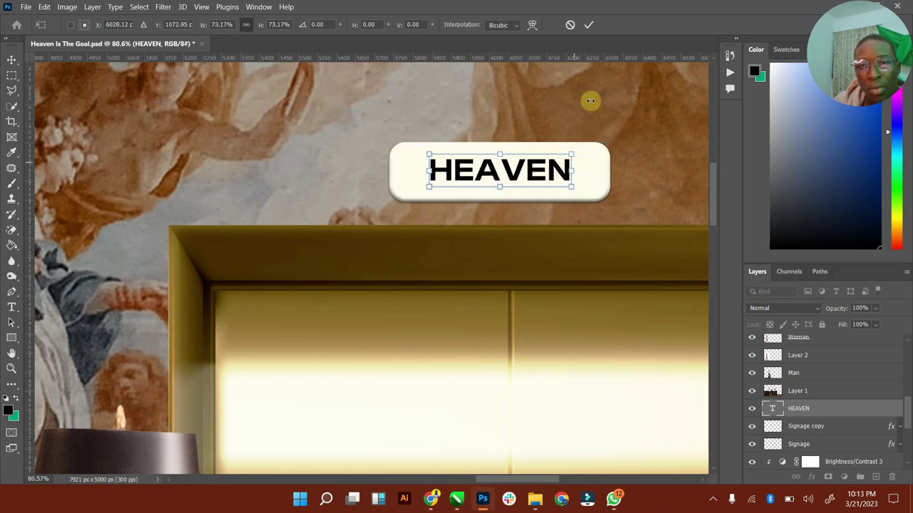
pyautogui.click(589, 27)
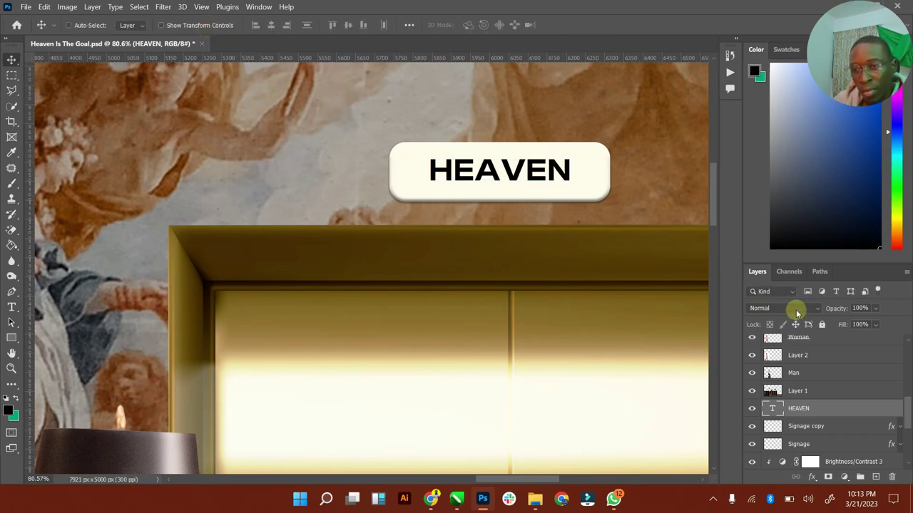
# Step: Alt-drag a copy of the HEAVEN text onto the right elevator's sign plate
pyautogui.moveTo(502, 482); pyautogui.dragTo(561, 482)
pyautogui.press('ctrl')
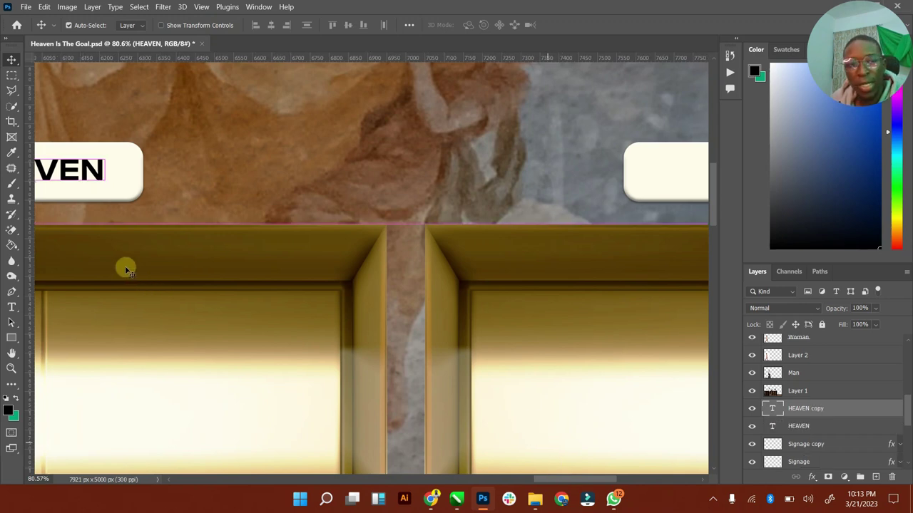
pyautogui.moveTo(75, 175); pyautogui.dragTo(665, 180)
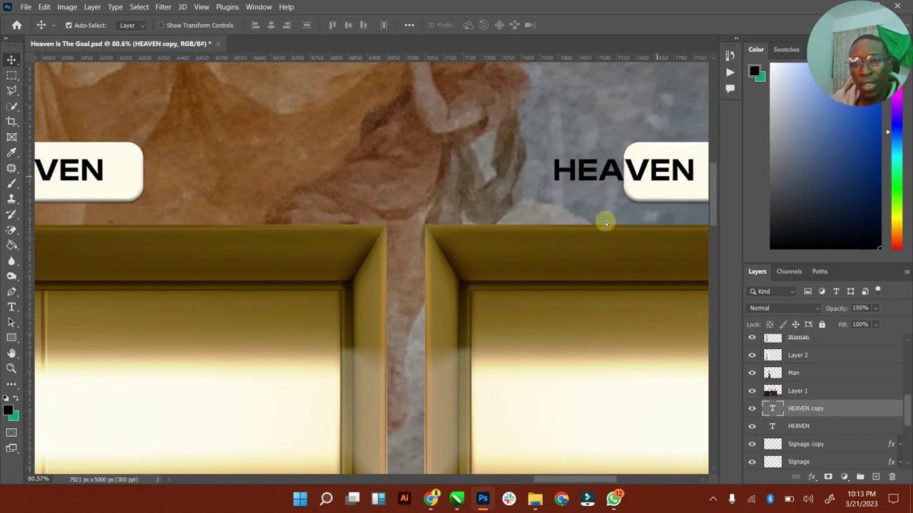
pyautogui.moveTo(519, 477); pyautogui.dragTo(622, 482)
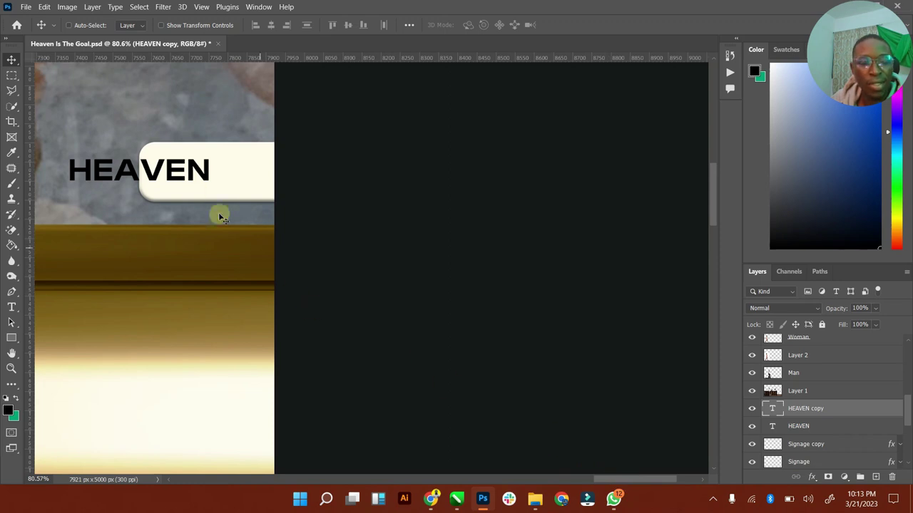
pyautogui.moveTo(154, 178); pyautogui.dragTo(268, 174)
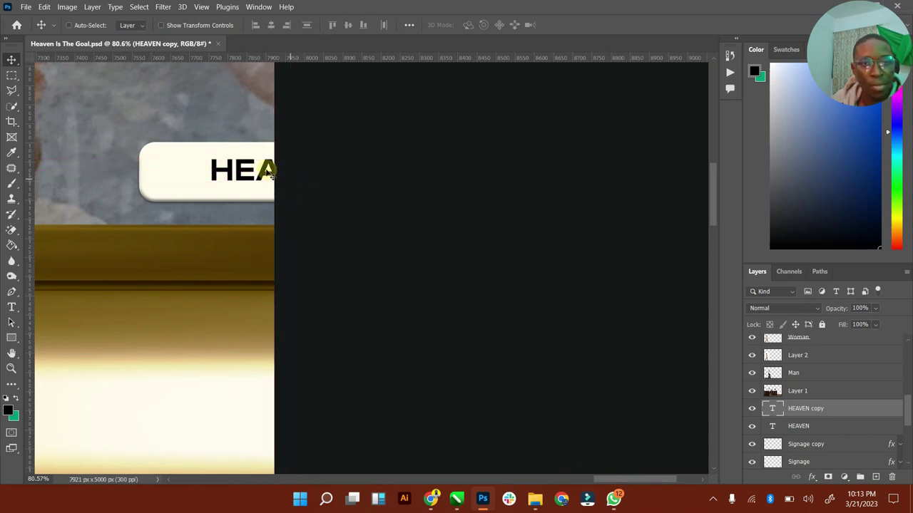
# Step: Change the copied text to read HELL and centre it on its sign
pyautogui.doubleClick(268, 172)
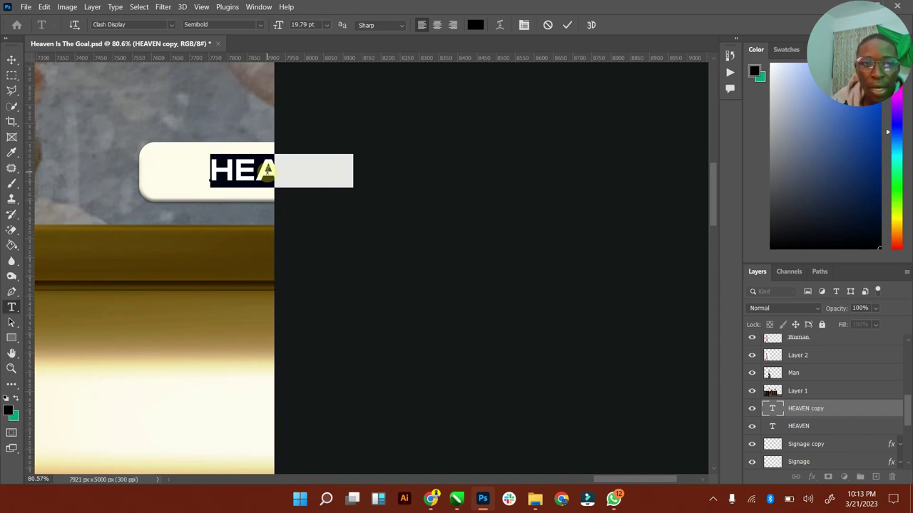
pyautogui.write('HEL')
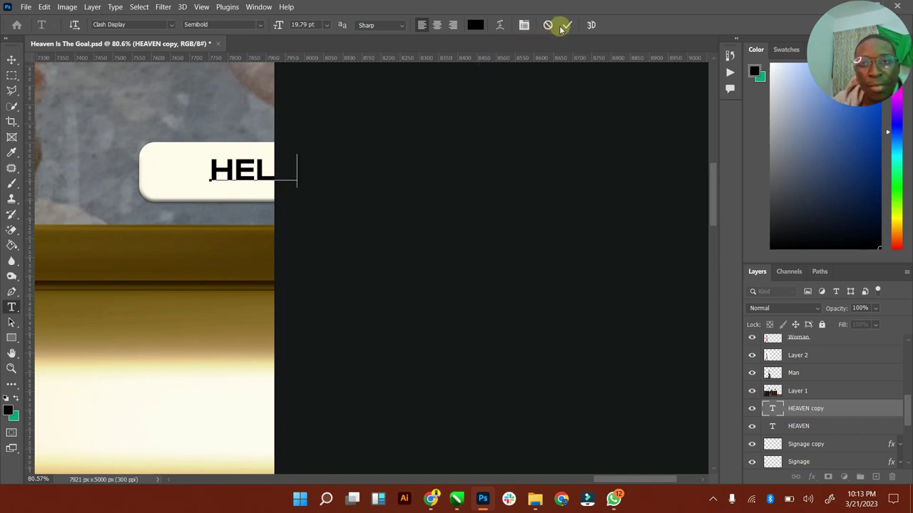
pyautogui.click(568, 25)
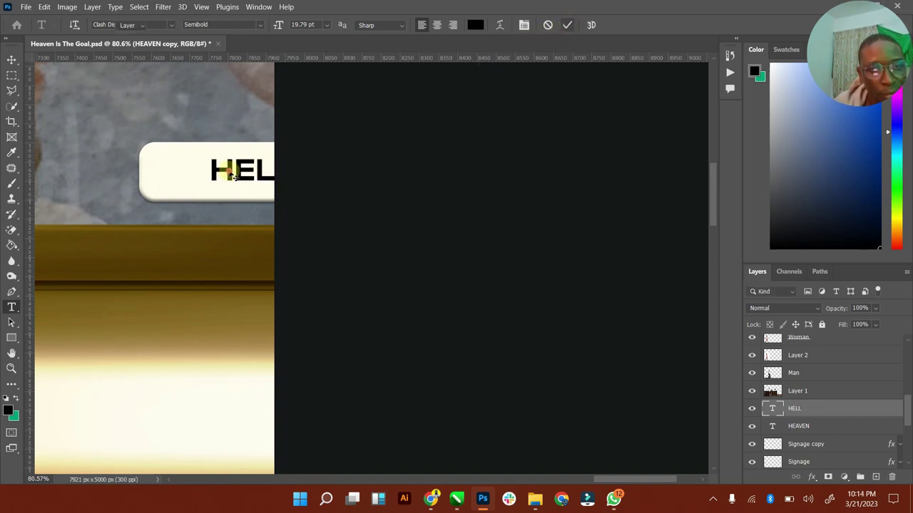
pyautogui.press('v')
pyautogui.moveTo(231, 176); pyautogui.dragTo(251, 176)
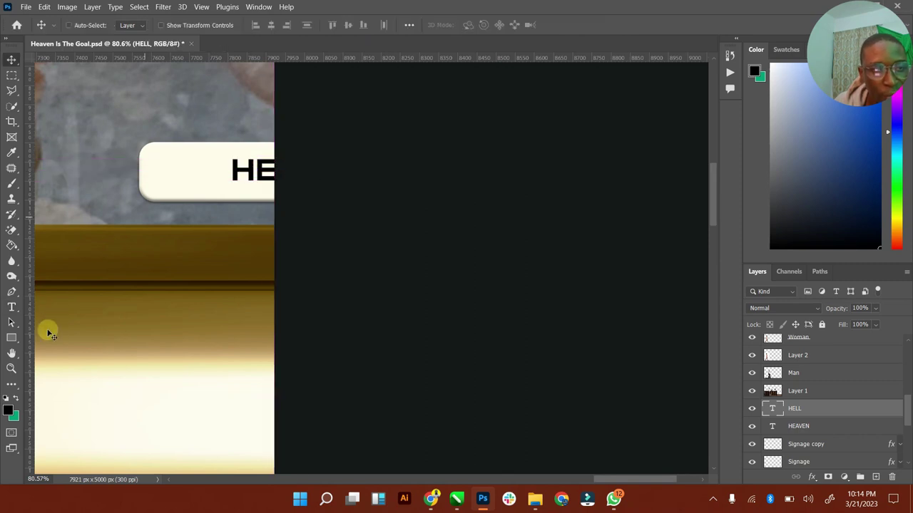
pyautogui.doubleClick(11, 360)
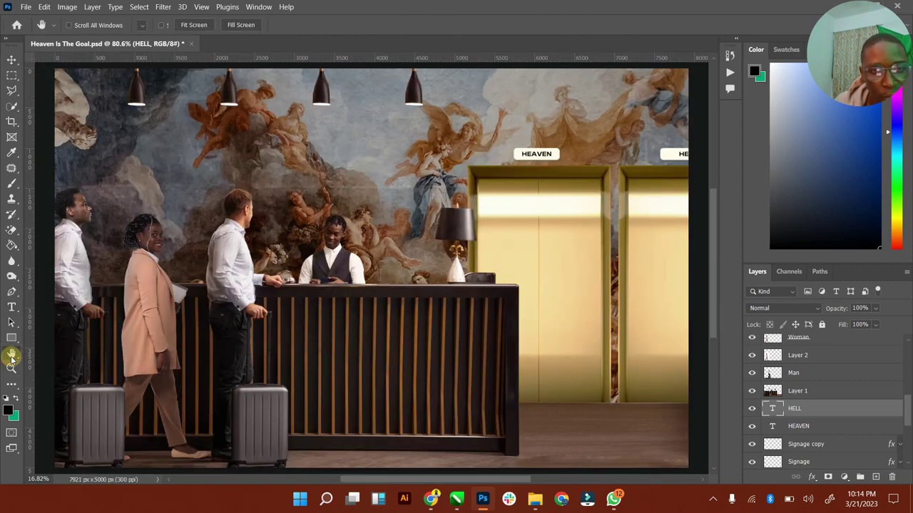
# Step: Nudge the HELL sign right into place and save Heaven Is The Goal.psd
pyautogui.click(12, 60)
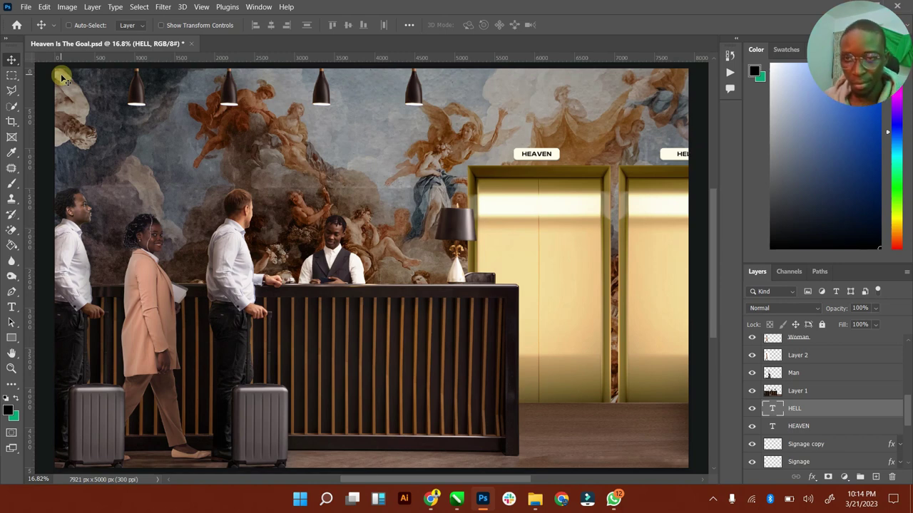
pyautogui.press('Right')
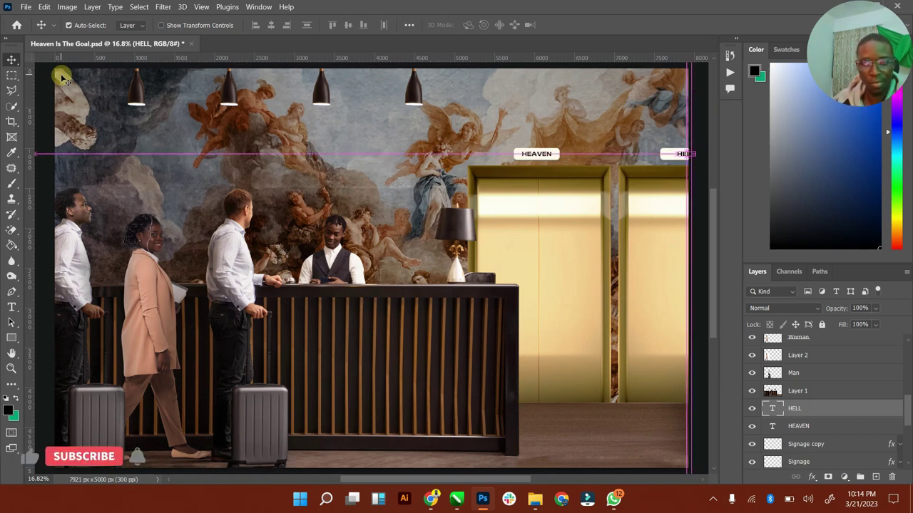
pyautogui.hotkey('ctrl', 's')
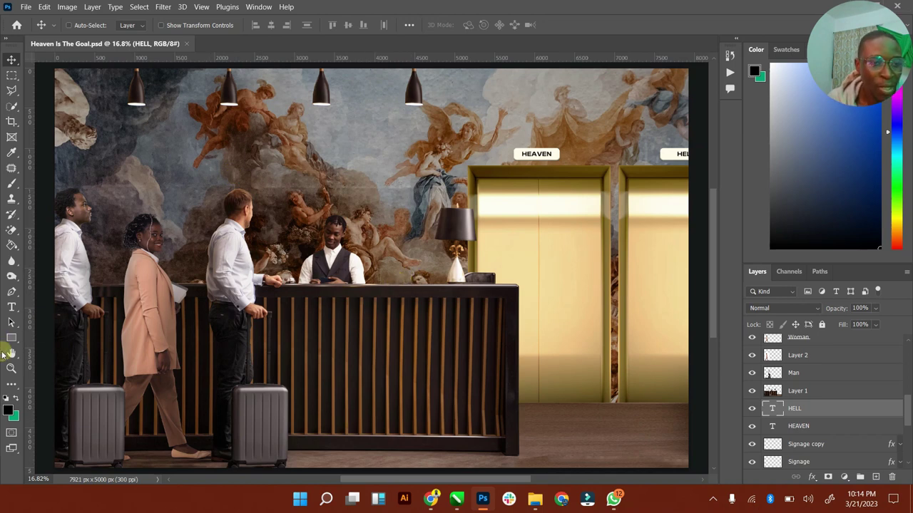
pyautogui.click(11, 368)
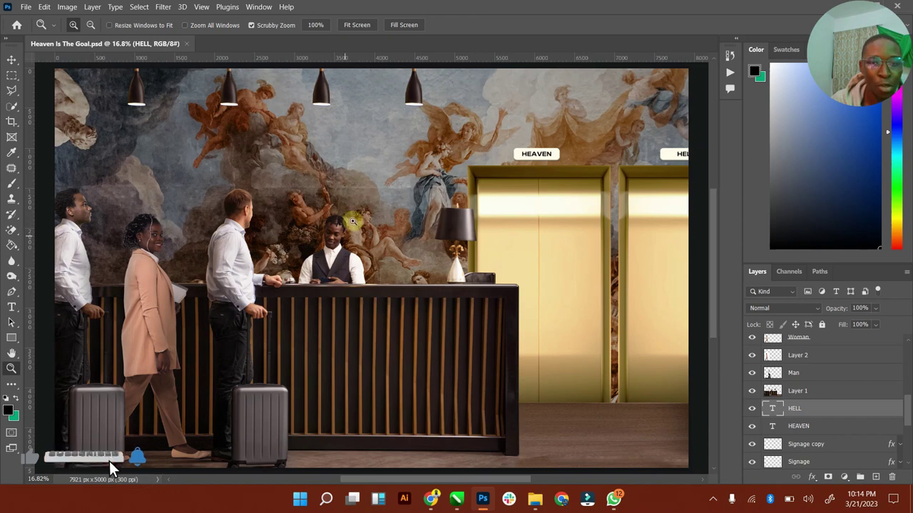
pyautogui.moveTo(352, 222); pyautogui.dragTo(388, 212)
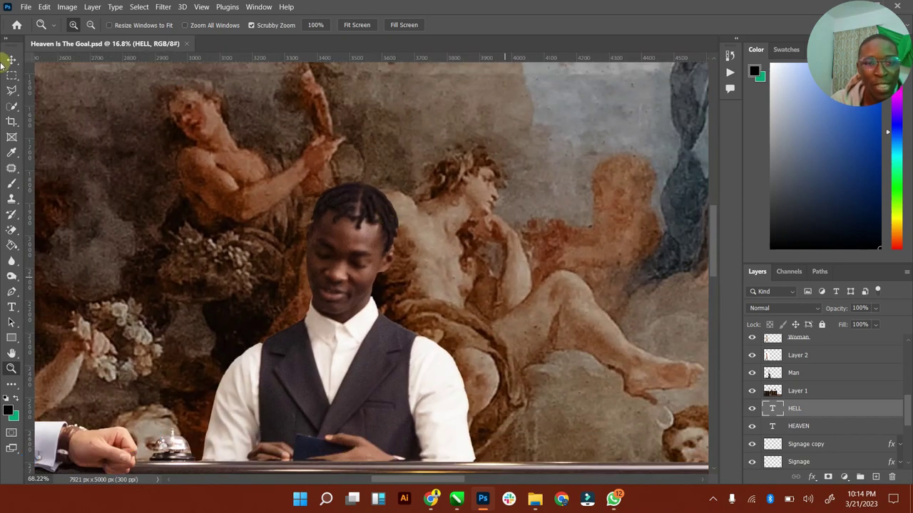
pyautogui.click(10, 60)
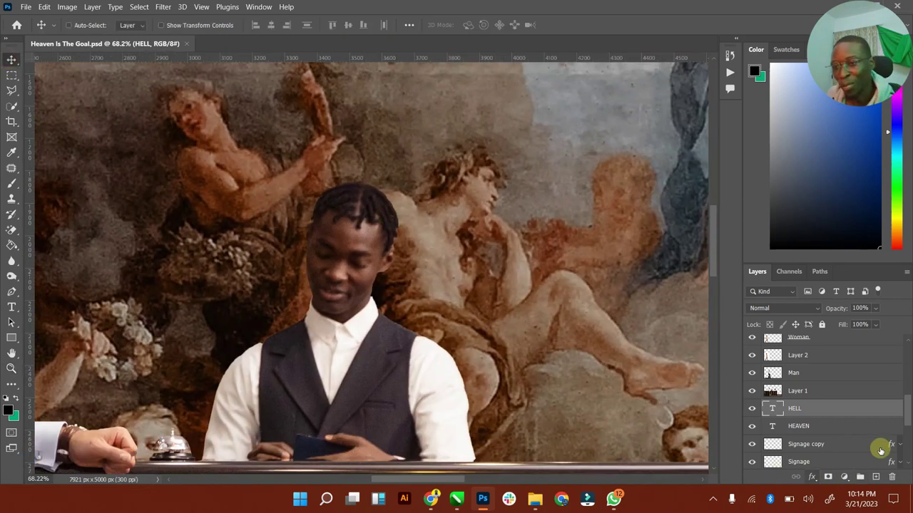
pyautogui.moveTo(904, 399); pyautogui.dragTo(909, 349)
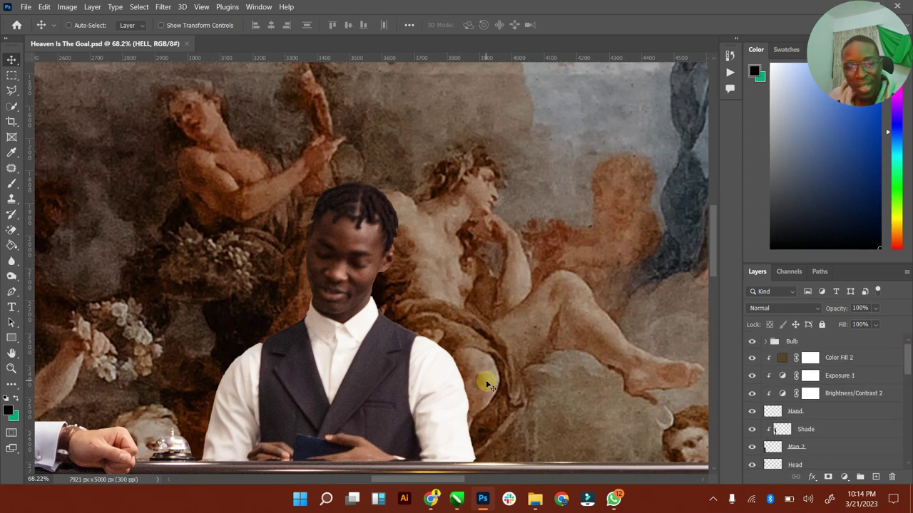
pyautogui.scroll(-2, 487, 380)
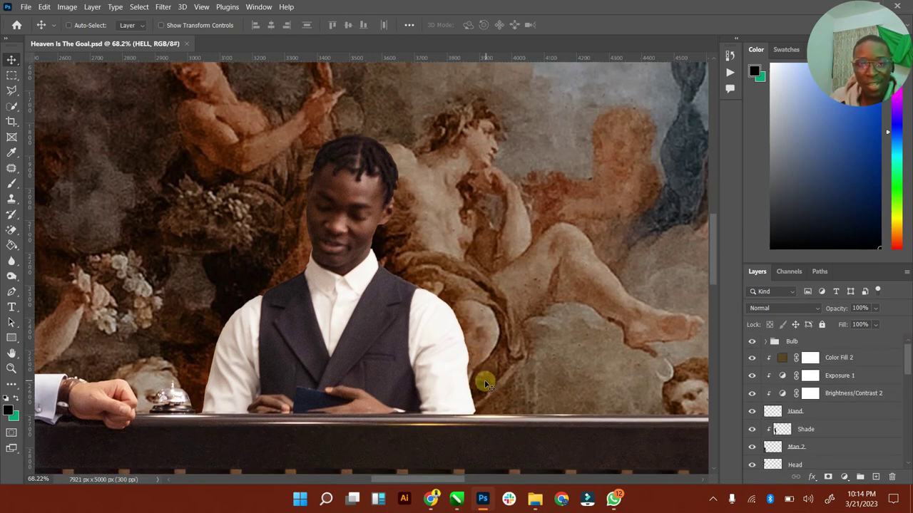
pyautogui.click(808, 342)
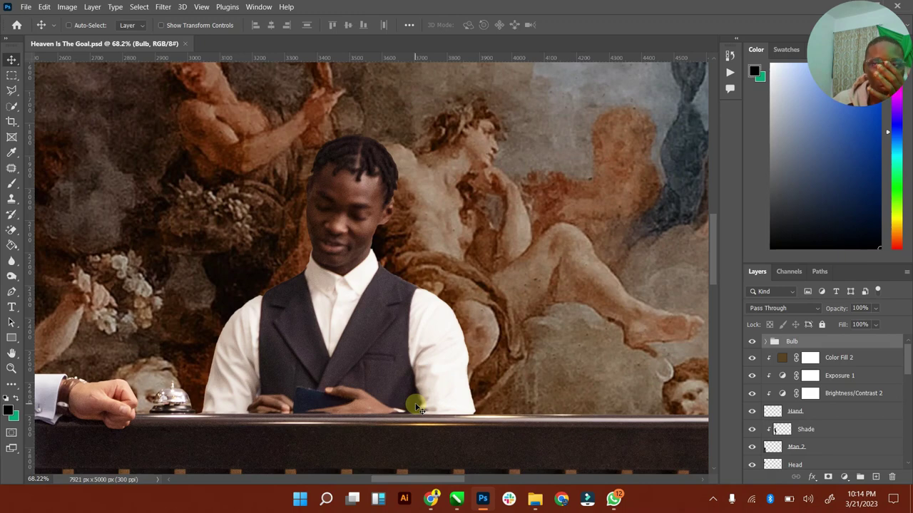
pyautogui.doubleClick(12, 353)
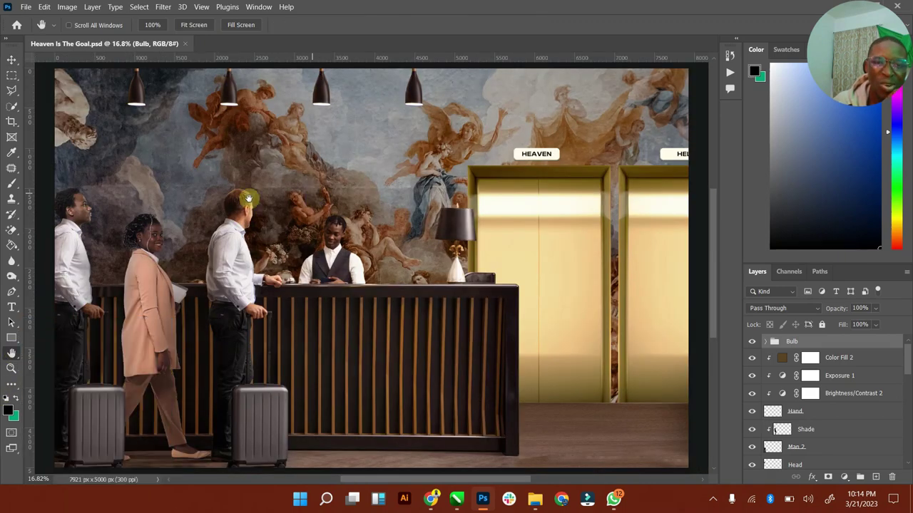
pyautogui.click(11, 368)
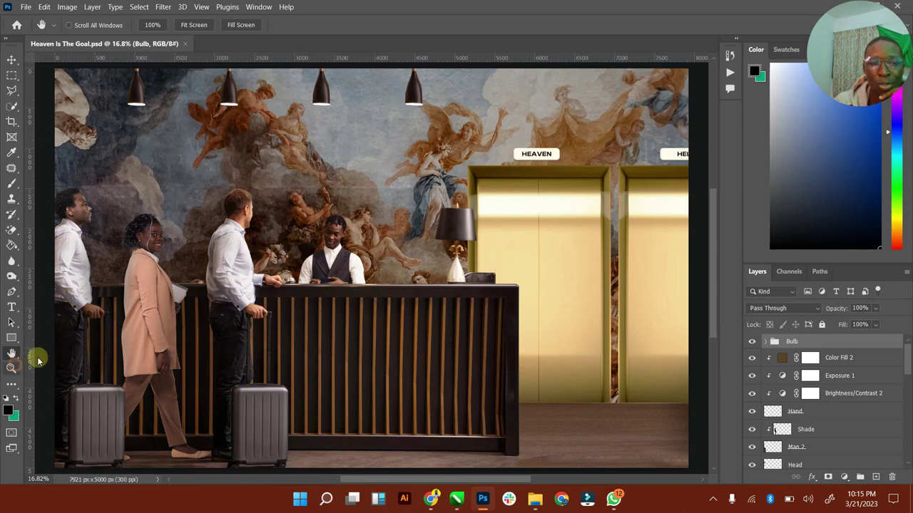
pyautogui.moveTo(332, 232); pyautogui.dragTo(415, 204)
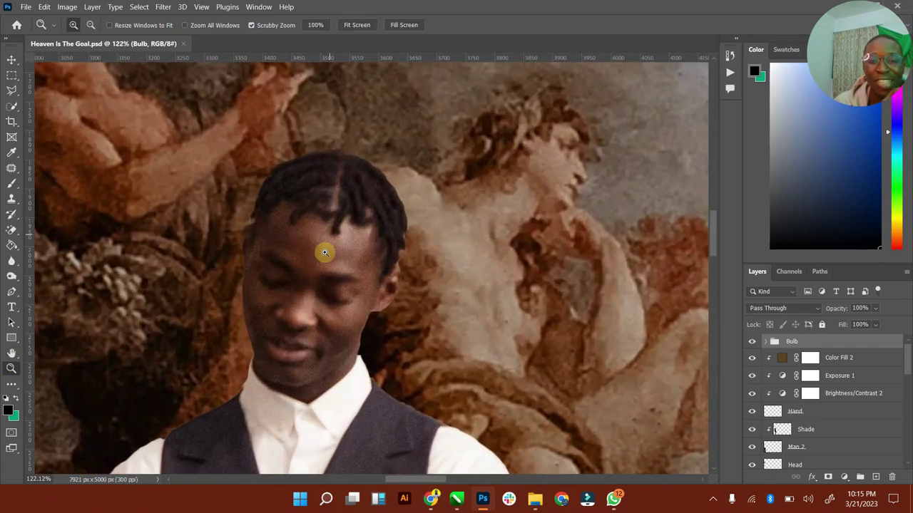
pyautogui.click(371, 269)
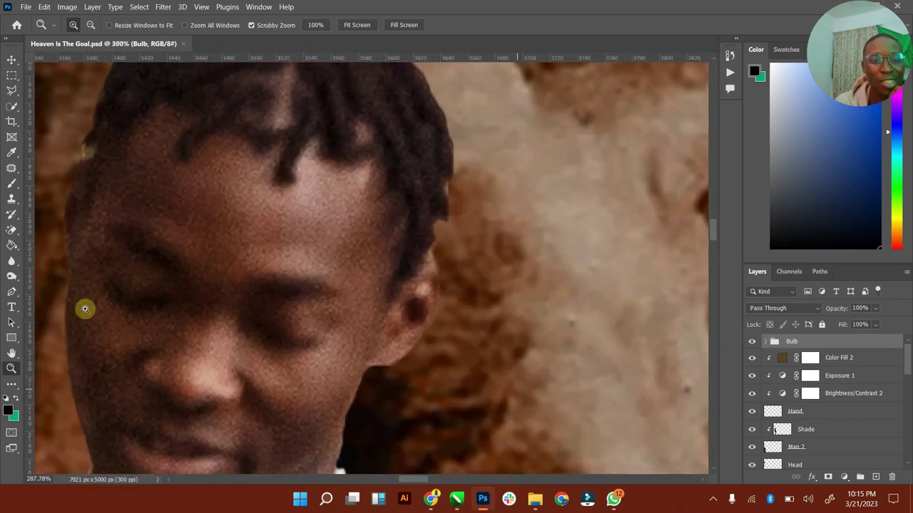
pyautogui.doubleClick(11, 353)
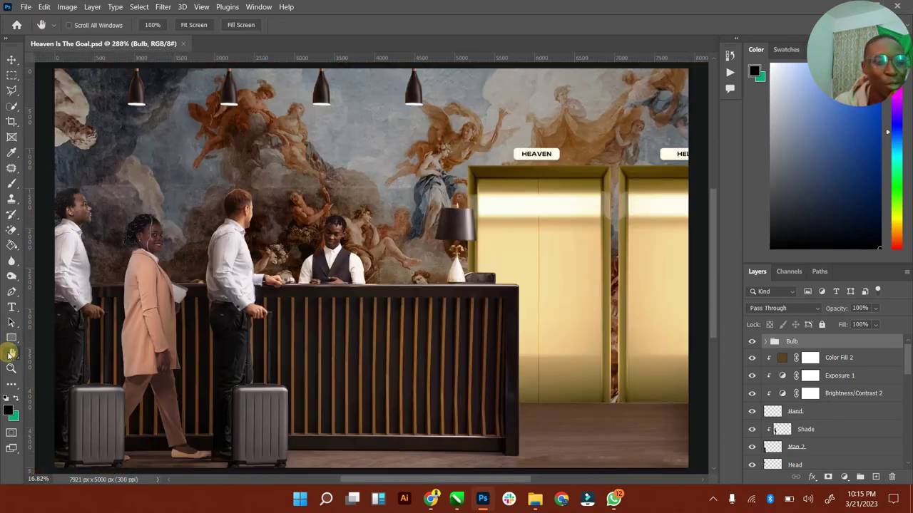
pyautogui.click(12, 59)
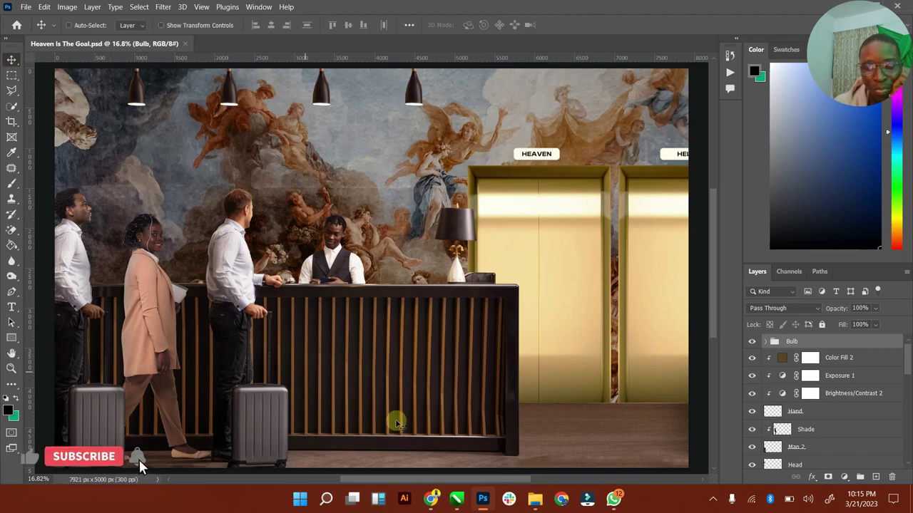
# Step: Return to the browser and scroll through PNGWing results for hanging light bulb images
pyautogui.click(435, 498)
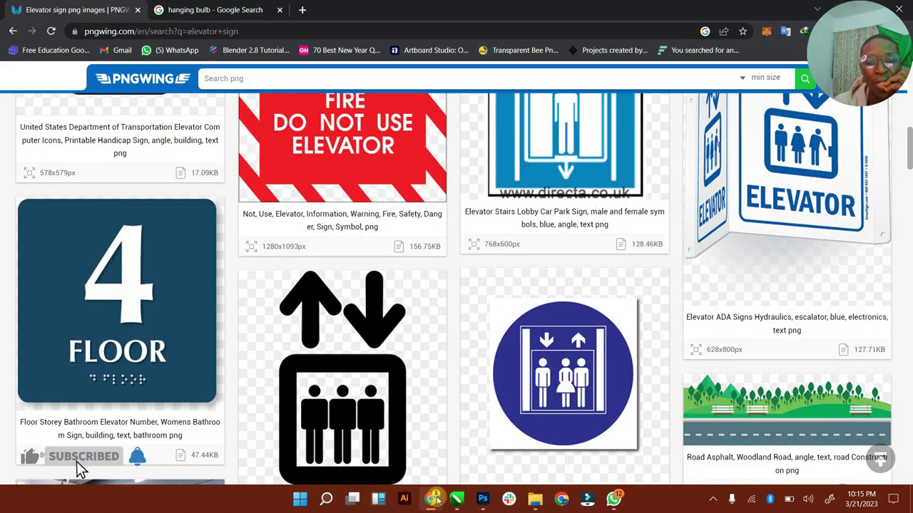
pyautogui.click(434, 498)
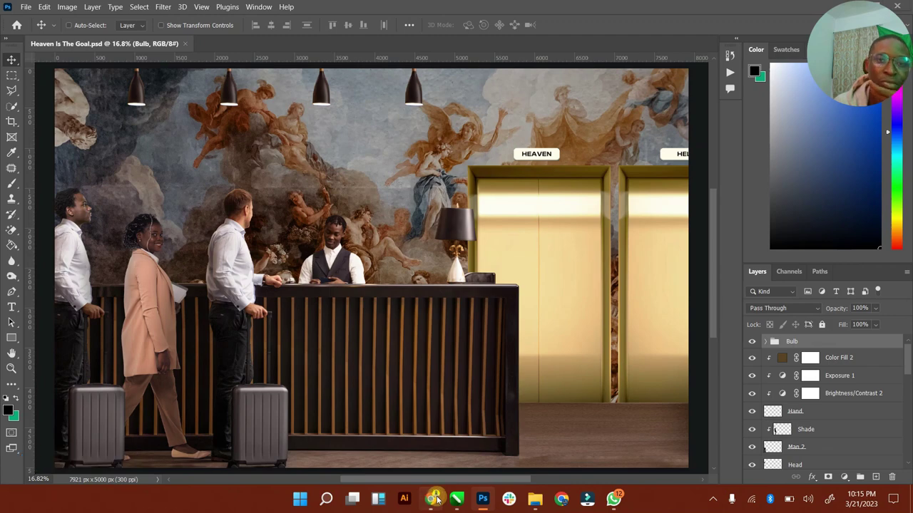
pyautogui.click(435, 499)
pyautogui.click(307, 10)
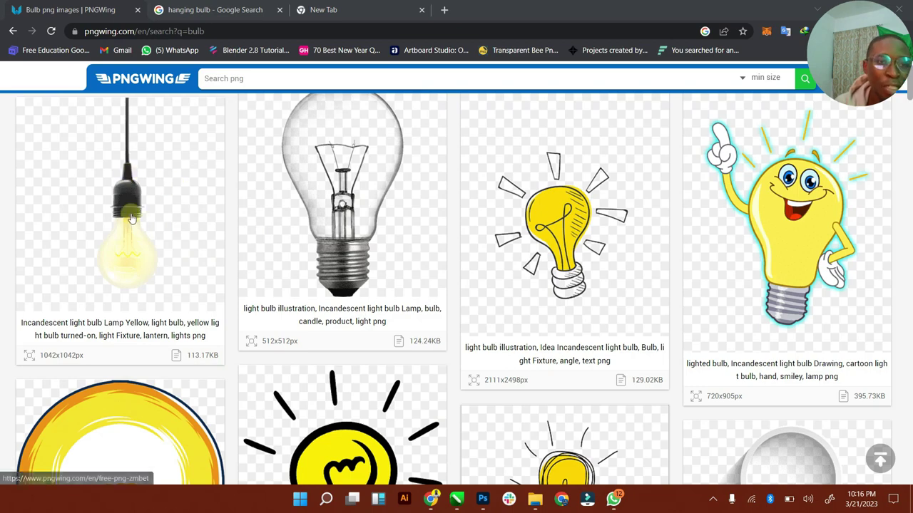
pyautogui.scroll(-1, 132, 219)
pyautogui.scroll(-5, 693, 222)
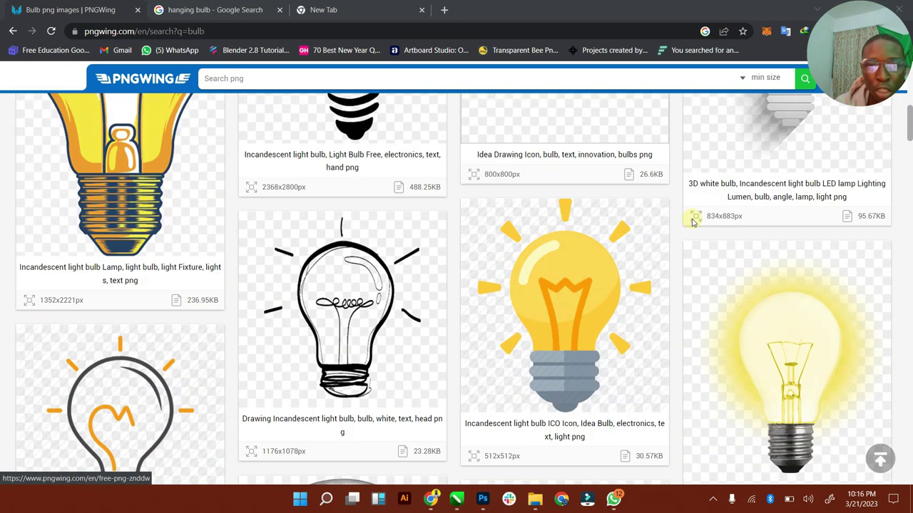
pyautogui.moveTo(909, 126); pyautogui.dragTo(910, 89)
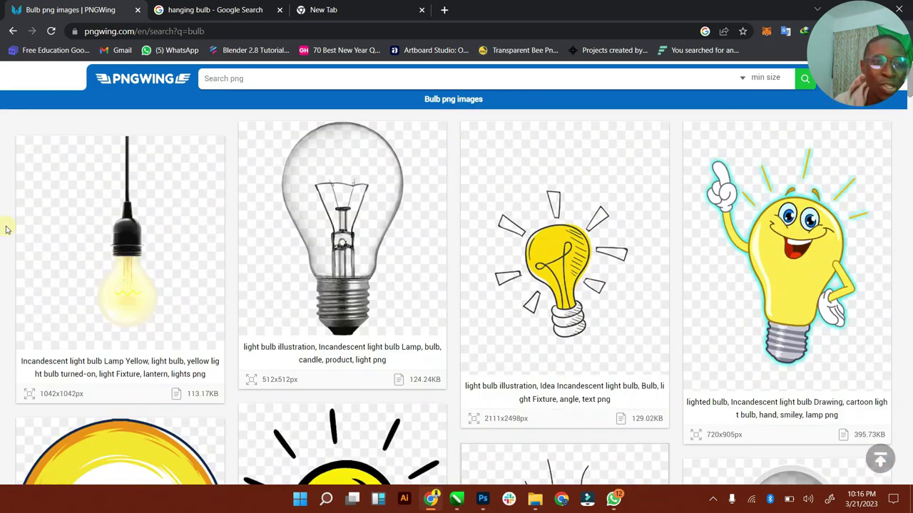
pyautogui.scroll(-1, 124, 216)
# Step: Download the yellow hanging incandescent bulb PNG (113.17 KB) from PNGWing
pyautogui.click(124, 218)
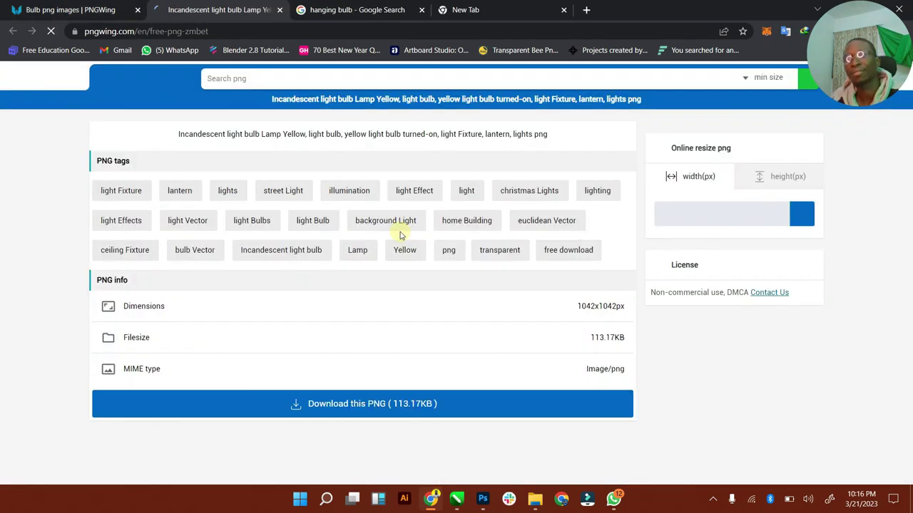
pyautogui.scroll(-5, 401, 314)
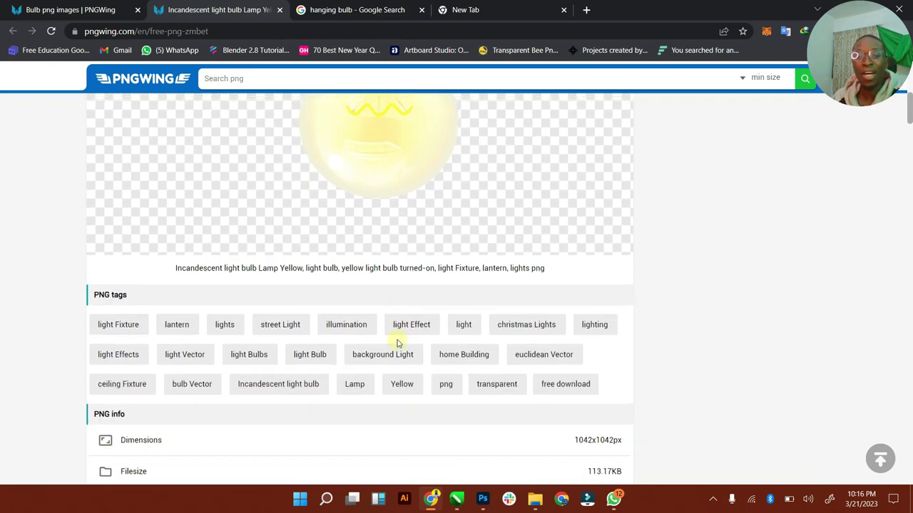
pyautogui.scroll(-3, 397, 343)
pyautogui.click(400, 299)
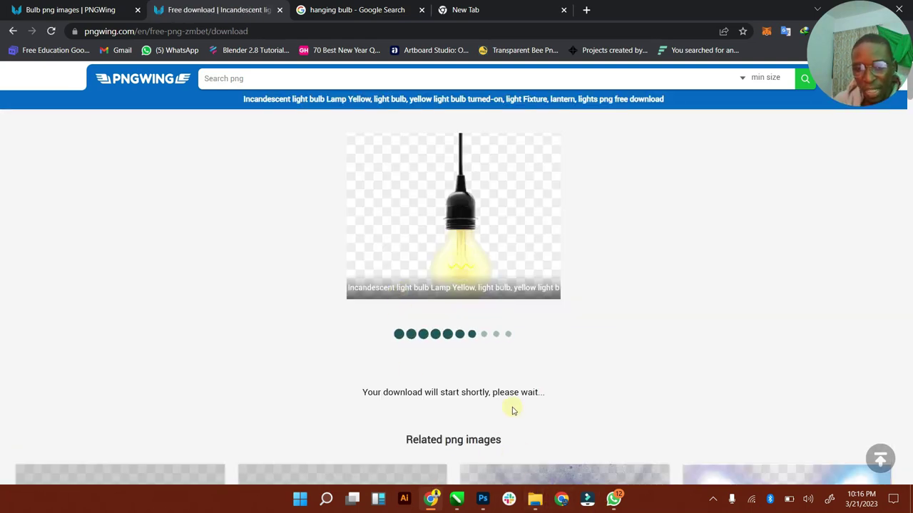
pyautogui.moveTo(535, 500)
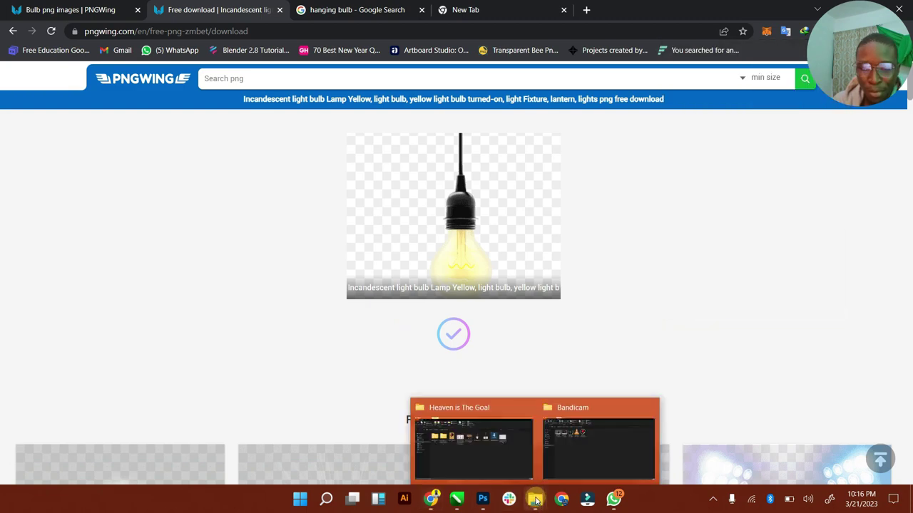
pyautogui.click(478, 437)
# Step: Move the downloaded bulb PNG from Downloads into Heaven is The Goal, keeping both files
pyautogui.click(47, 192)
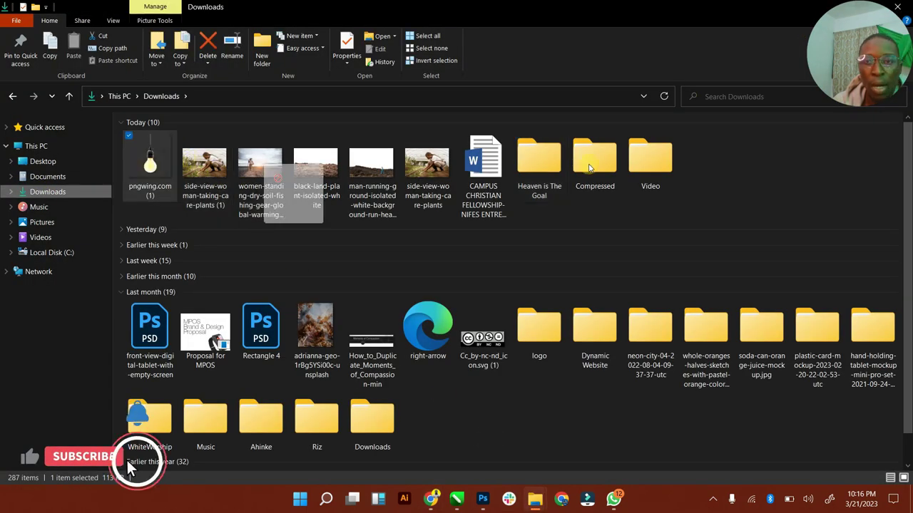
pyautogui.moveTo(589, 168); pyautogui.dragTo(533, 166)
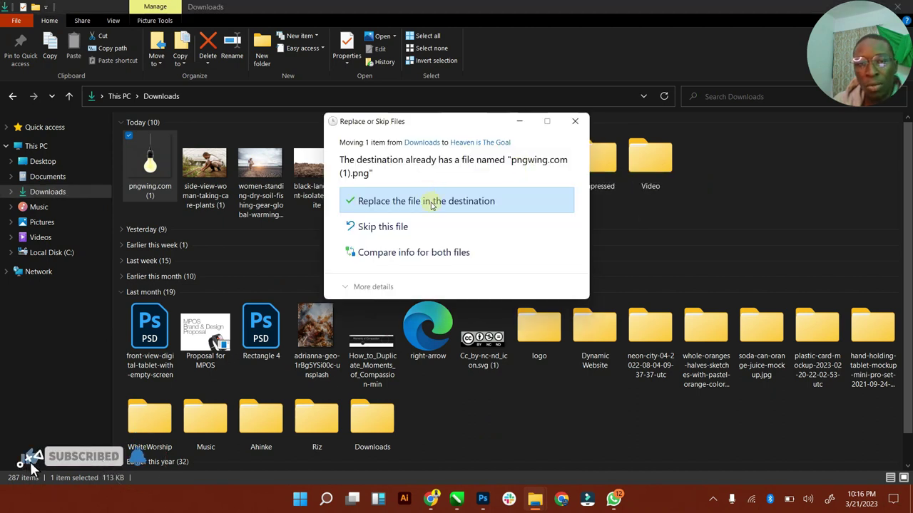
pyautogui.click(435, 252)
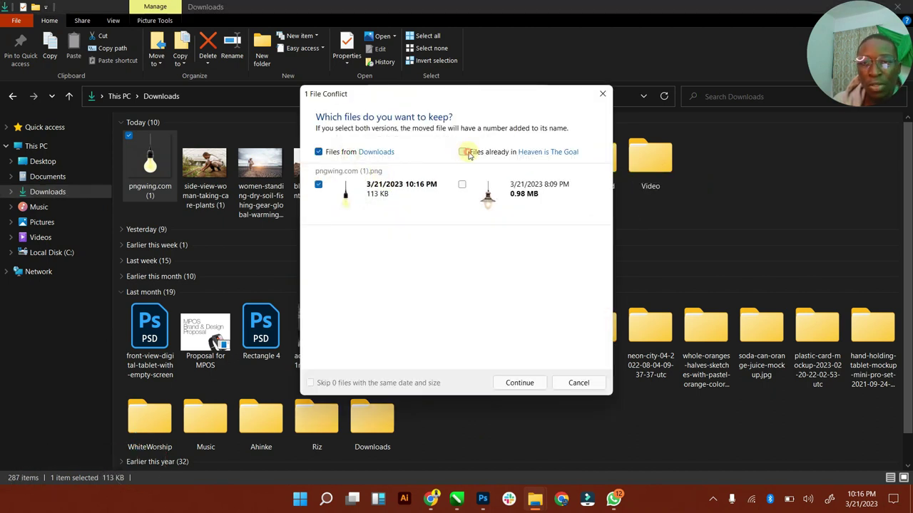
pyautogui.click(538, 380)
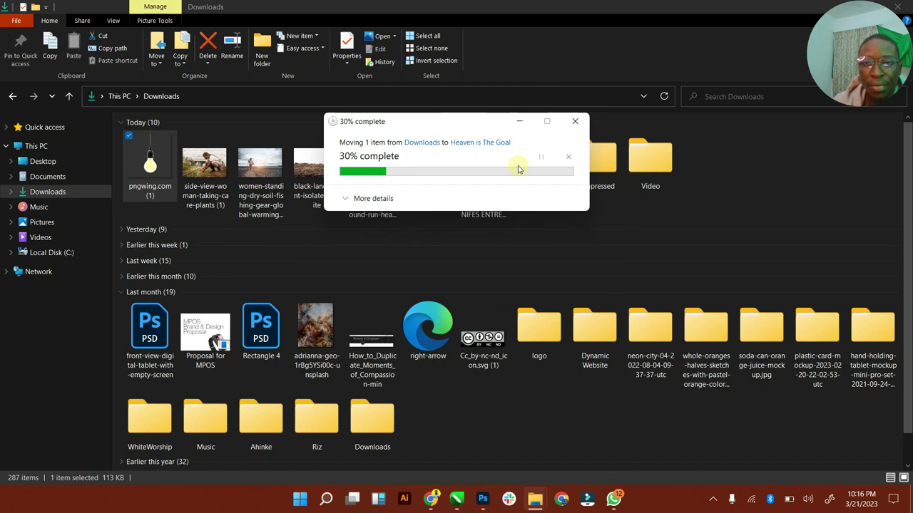
# Step: Open pngwing.com (4) from the Heaven is The Goal folder in Adobe Photoshop
pyautogui.doubleClick(484, 160)
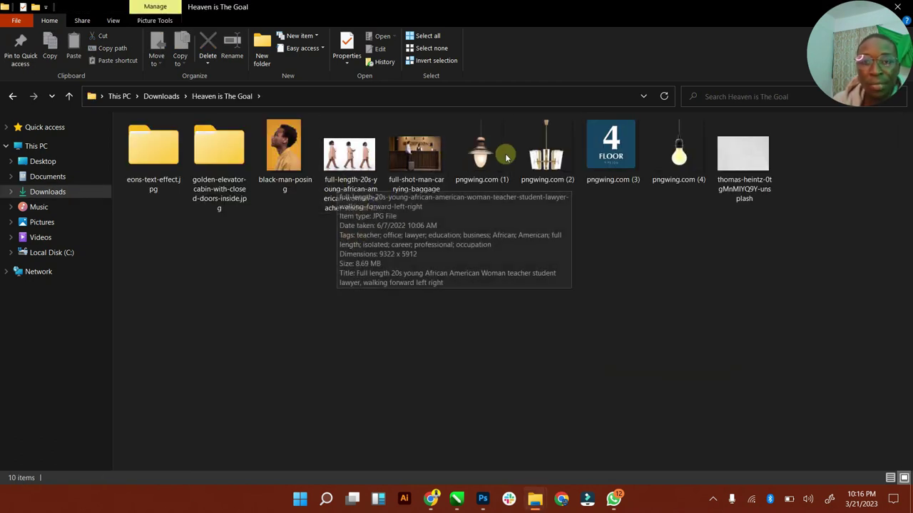
pyautogui.rightClick(674, 153)
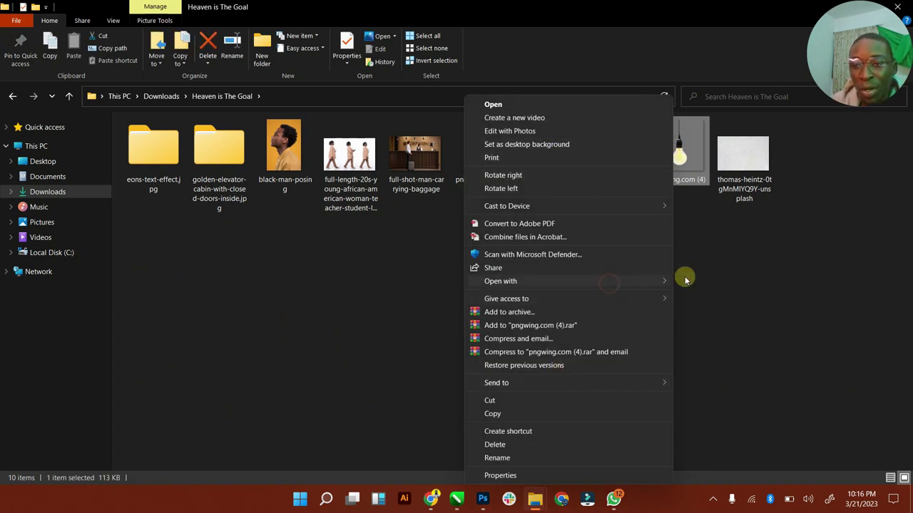
pyautogui.moveTo(667, 281)
pyautogui.click(712, 295)
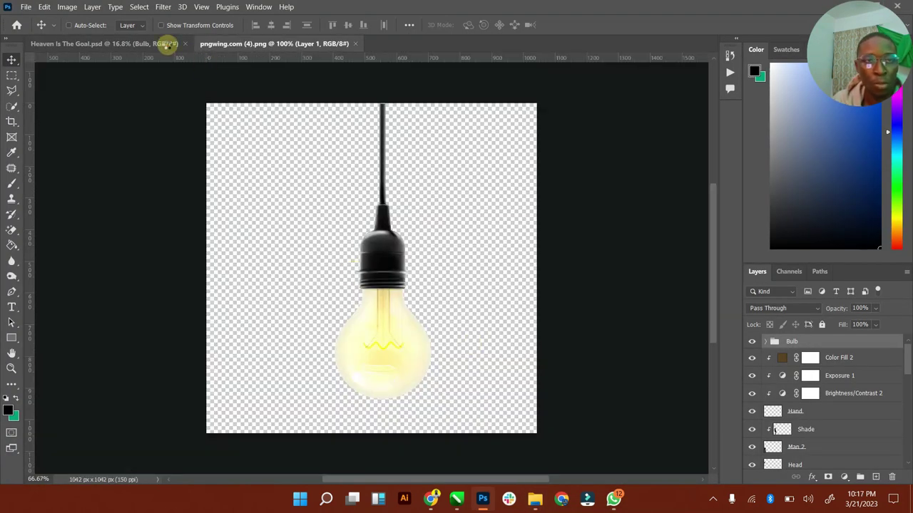
# Step: Flip the bulb image vertically with Edit > Transform so it hangs upside down
pyautogui.click(167, 46)
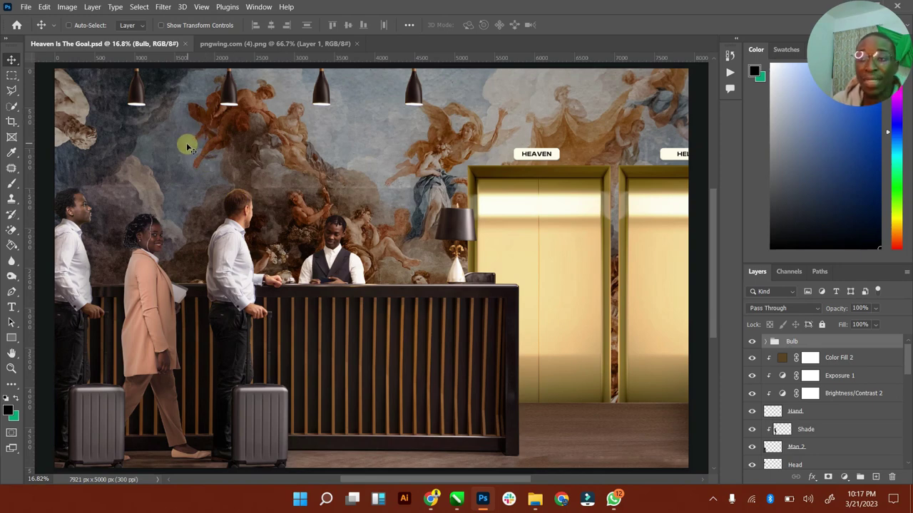
pyautogui.click(243, 44)
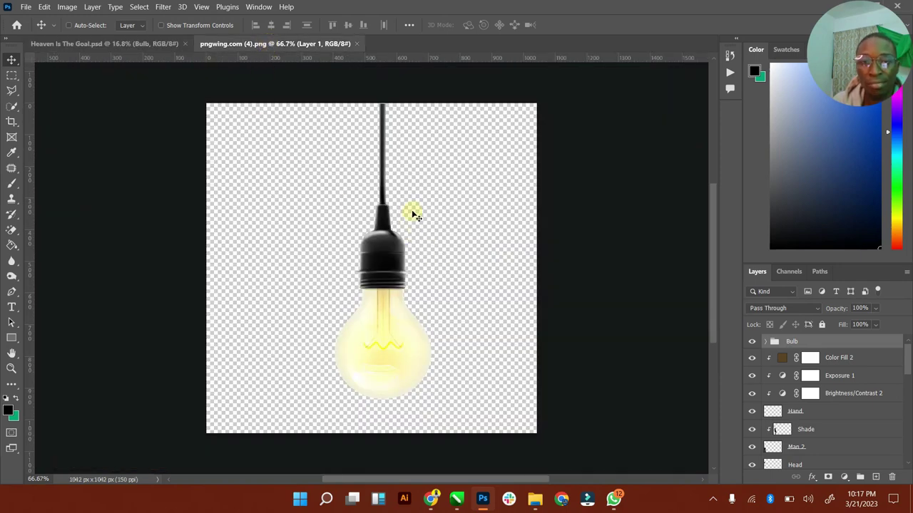
pyautogui.click(44, 6)
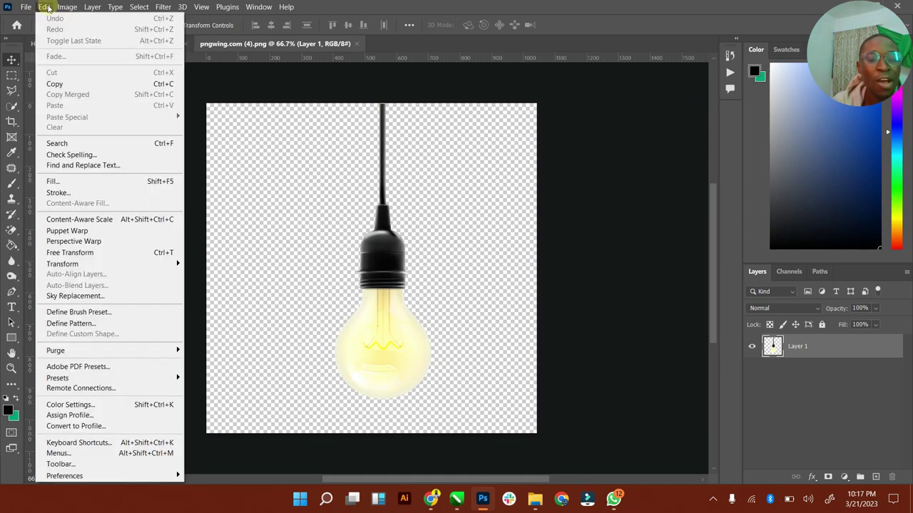
pyautogui.moveTo(163, 263)
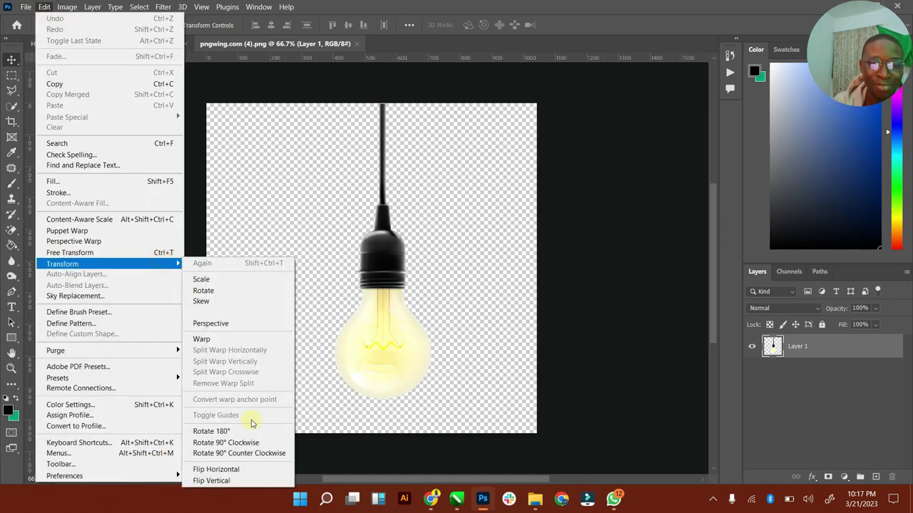
pyautogui.click(250, 481)
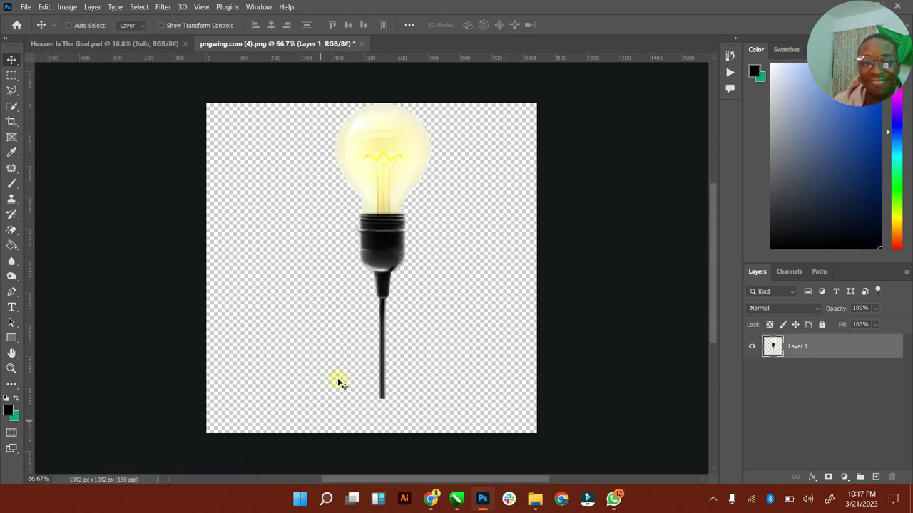
pyautogui.moveTo(390, 228); pyautogui.dragTo(362, 251)
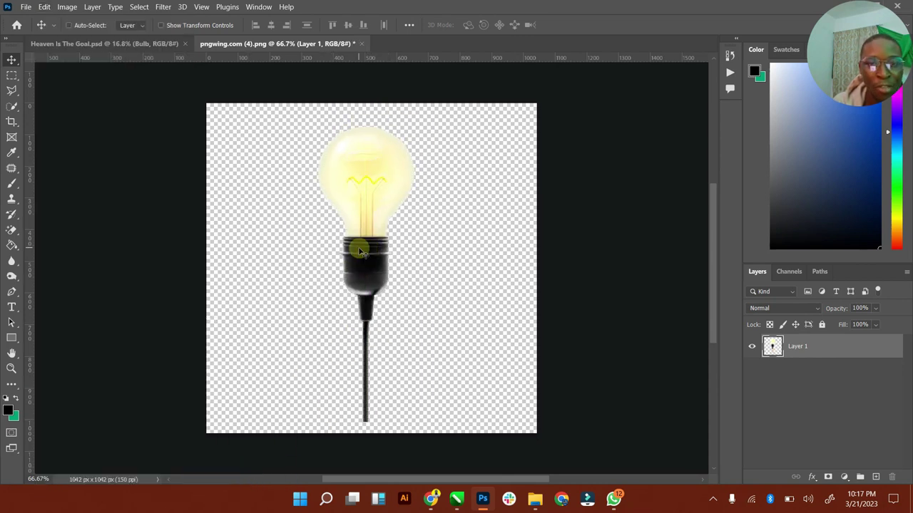
# Step: Cut away the socket and cord with the Polygonal Lasso and drag the bulb into Heaven Is The Goal.psd
pyautogui.click(11, 93)
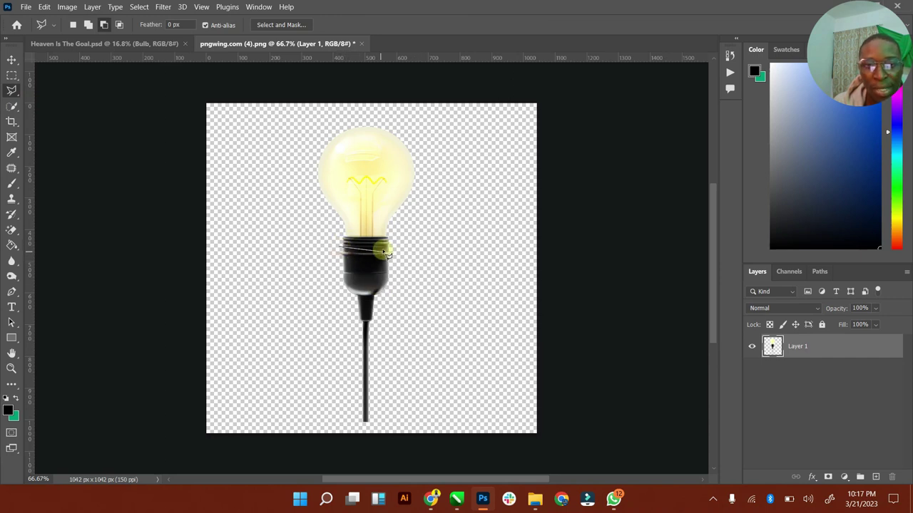
pyautogui.click(405, 248)
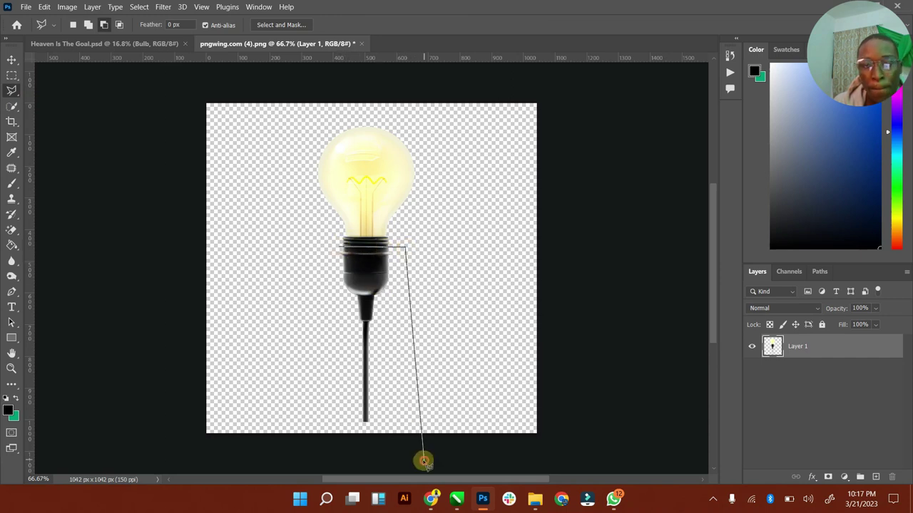
pyautogui.doubleClick(289, 292)
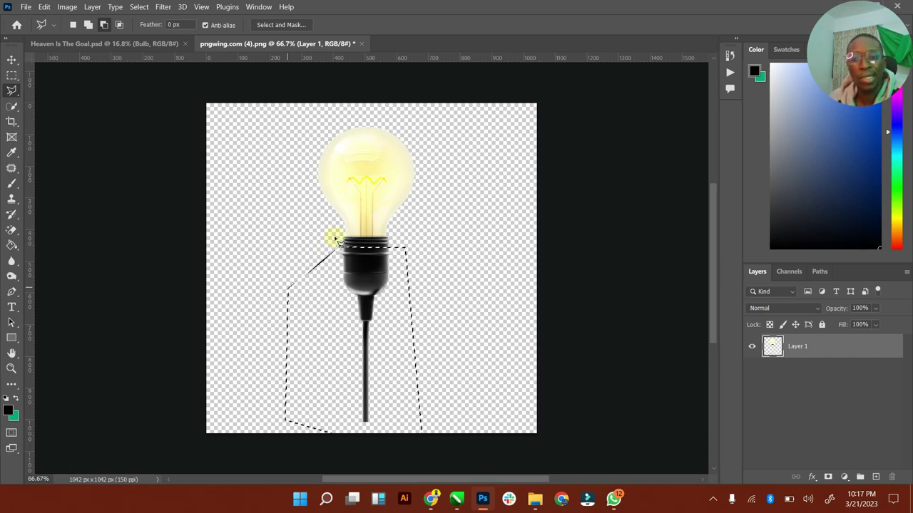
pyautogui.click(337, 241)
pyautogui.rightClick(376, 205)
pyautogui.click(385, 207)
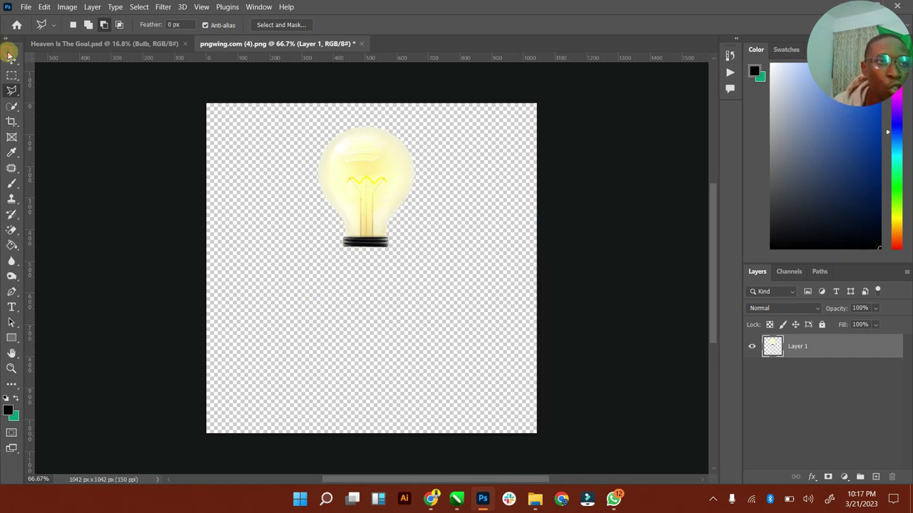
pyautogui.click(10, 58)
pyautogui.moveTo(242, 102); pyautogui.dragTo(356, 253)
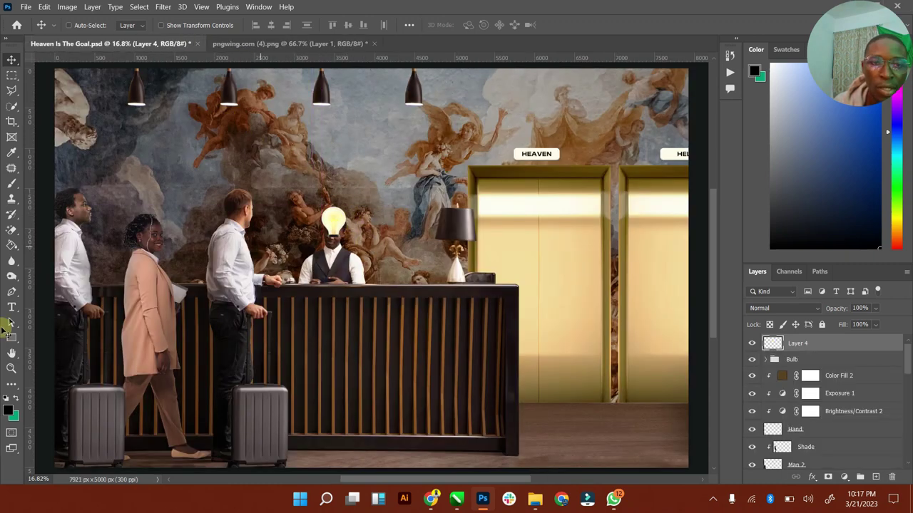
# Step: Scale Layer 4's bulb to about 132% and position it over the receptionist's head
pyautogui.click(11, 369)
pyautogui.moveTo(361, 202); pyautogui.dragTo(428, 188)
pyautogui.click(17, 60)
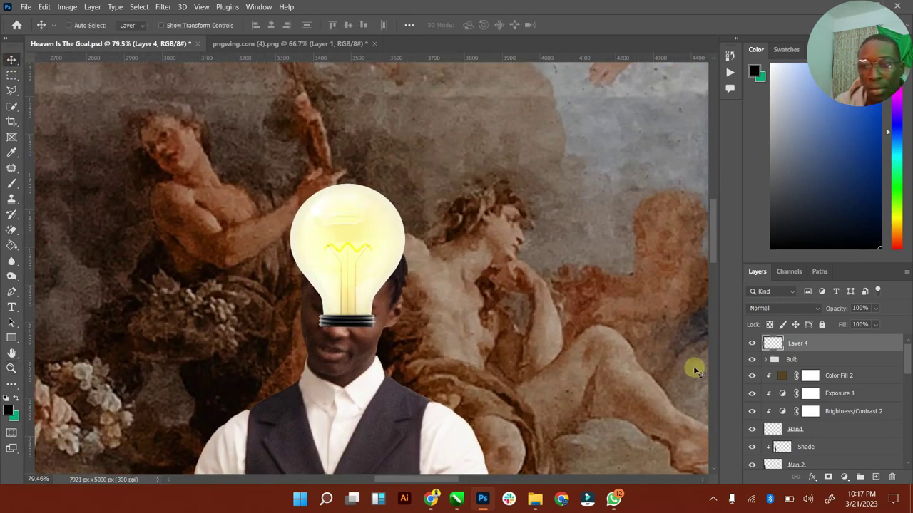
pyautogui.moveTo(377, 268); pyautogui.dragTo(377, 320)
pyautogui.click(189, 27)
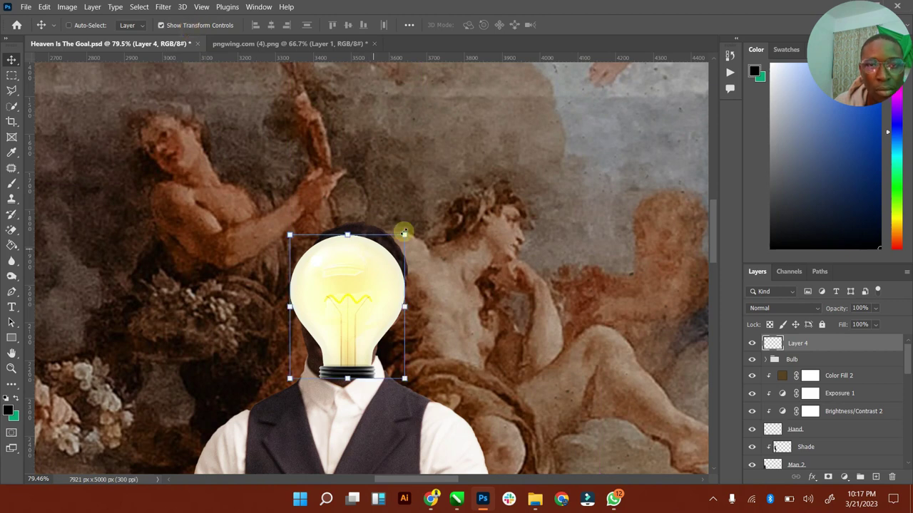
pyautogui.moveTo(405, 235); pyautogui.dragTo(456, 180)
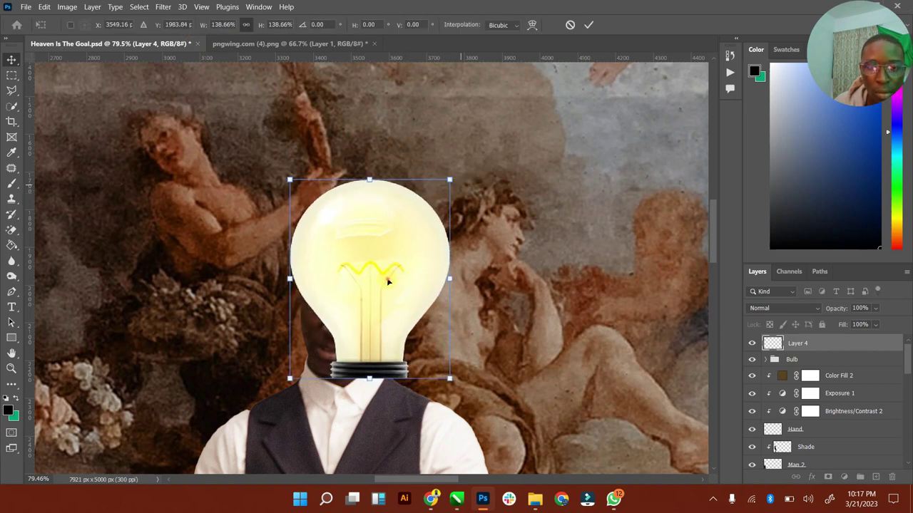
pyautogui.moveTo(387, 277); pyautogui.dragTo(361, 280)
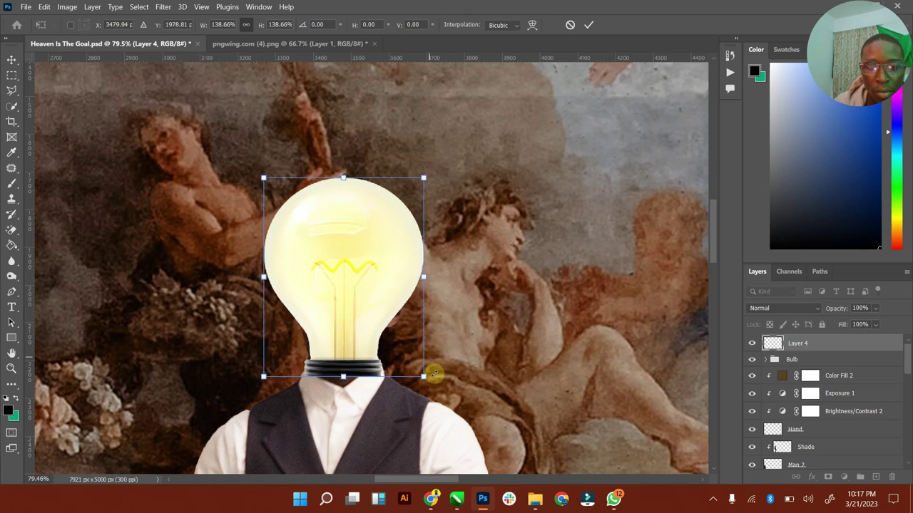
pyautogui.moveTo(421, 189); pyautogui.dragTo(407, 197)
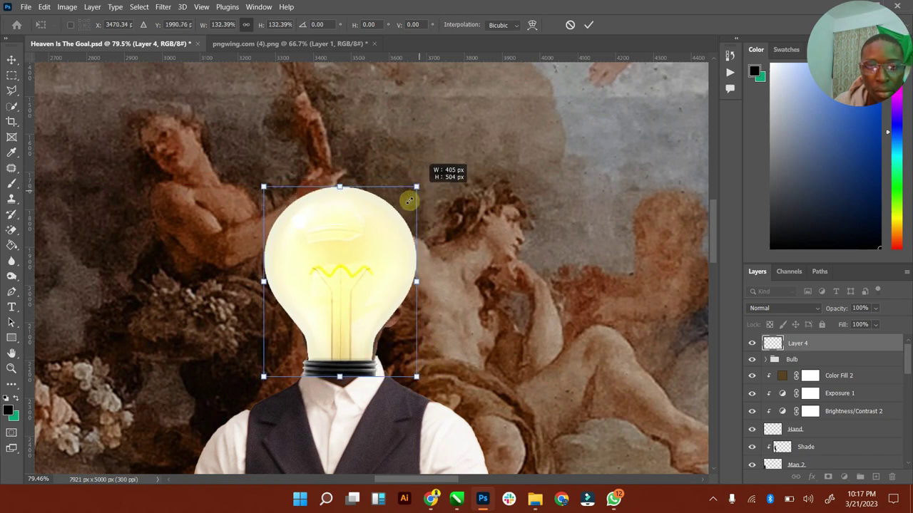
pyautogui.moveTo(350, 257); pyautogui.dragTo(350, 238)
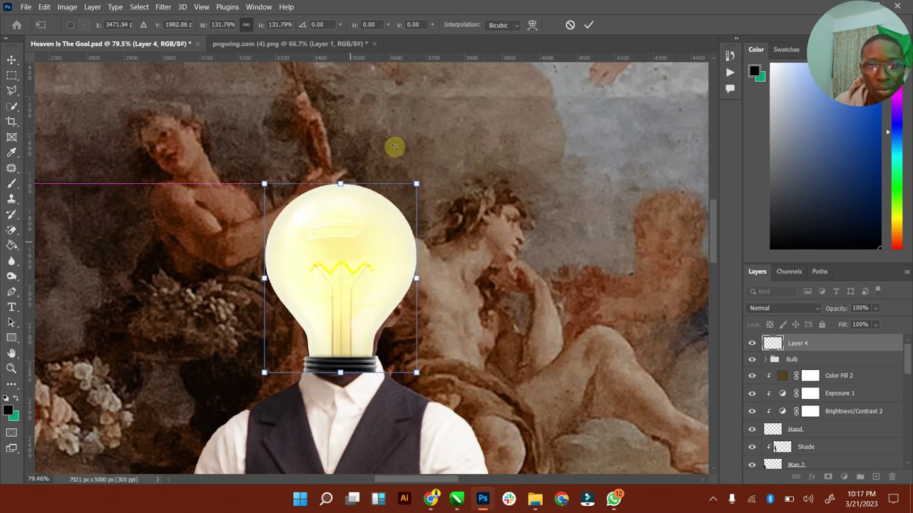
pyautogui.click(584, 27)
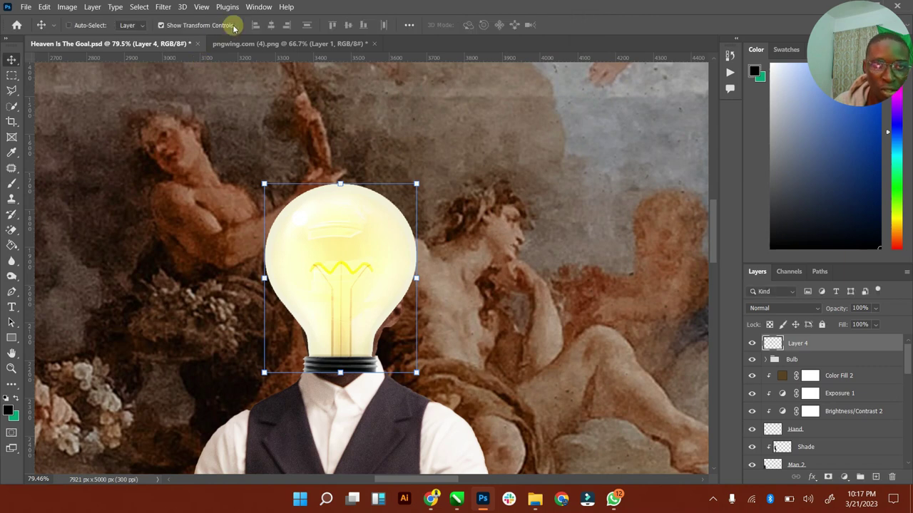
pyautogui.doubleClick(12, 352)
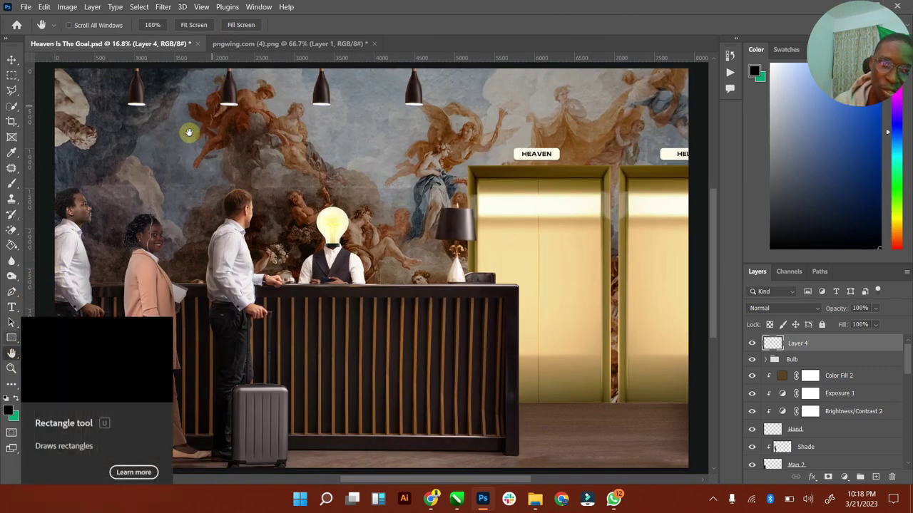
pyautogui.click(11, 59)
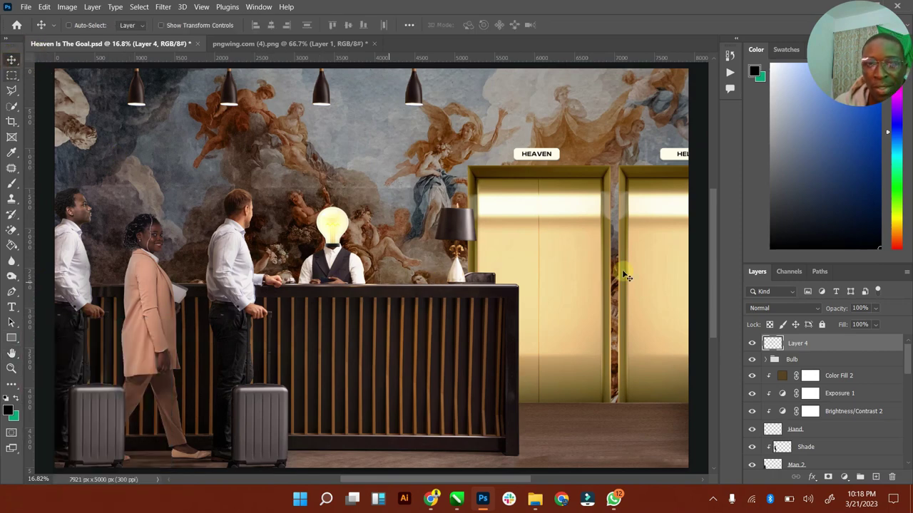
# Step: Apply Image > Adjustments > Brightness/Contrast to the bulb with brightness -41 and contrast -17
pyautogui.click(67, 6)
pyautogui.moveTo(108, 34)
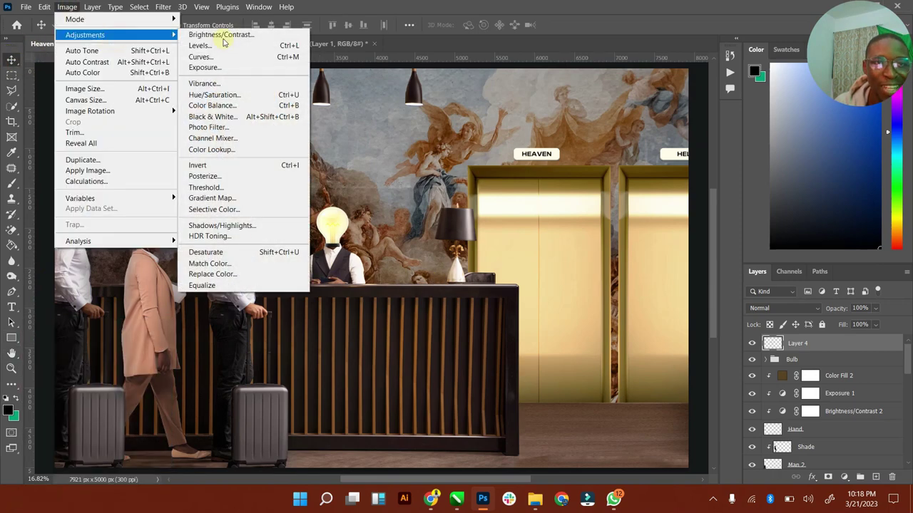
pyautogui.click(221, 33)
pyautogui.moveTo(635, 206); pyautogui.dragTo(682, 206)
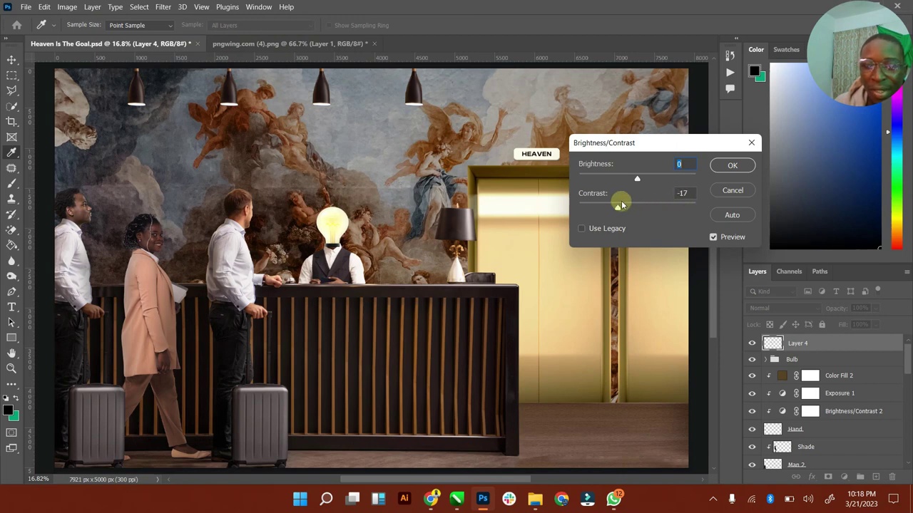
pyautogui.moveTo(638, 179); pyautogui.dragTo(609, 181)
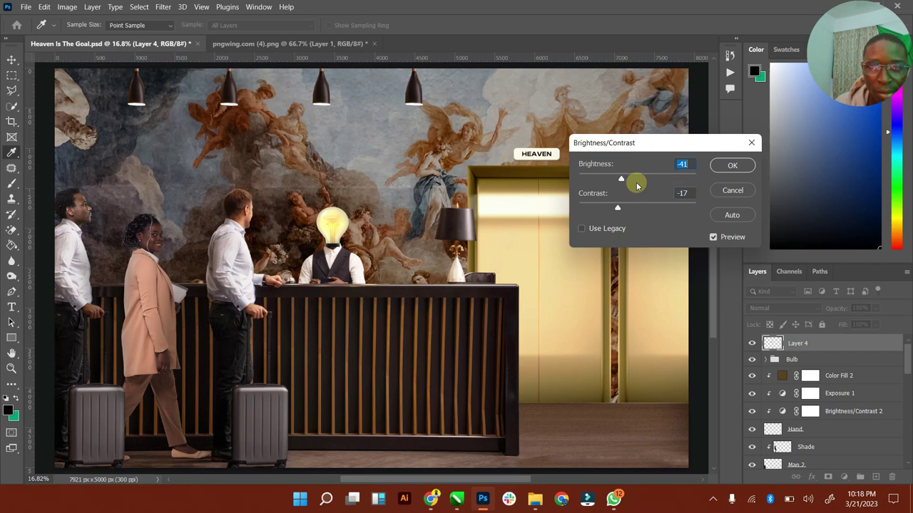
pyautogui.click(729, 166)
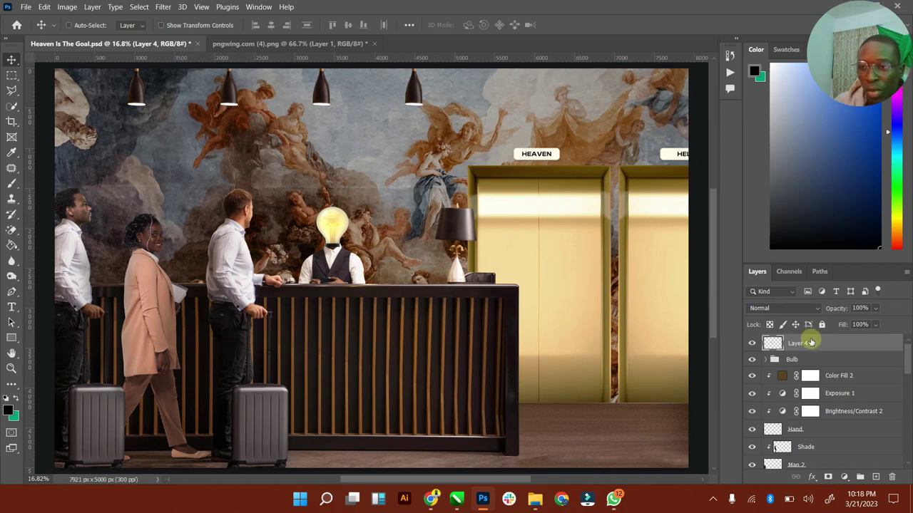
# Step: Move the bulb layer above Layer 1, hide it, rename it 'Bulb head', and zoom into the face
pyautogui.moveTo(841, 347); pyautogui.dragTo(775, 431)
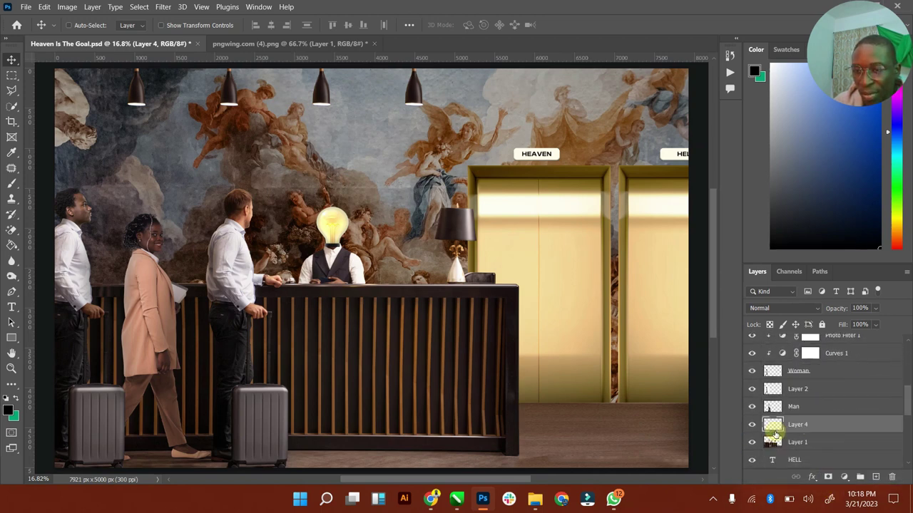
pyautogui.click(796, 442)
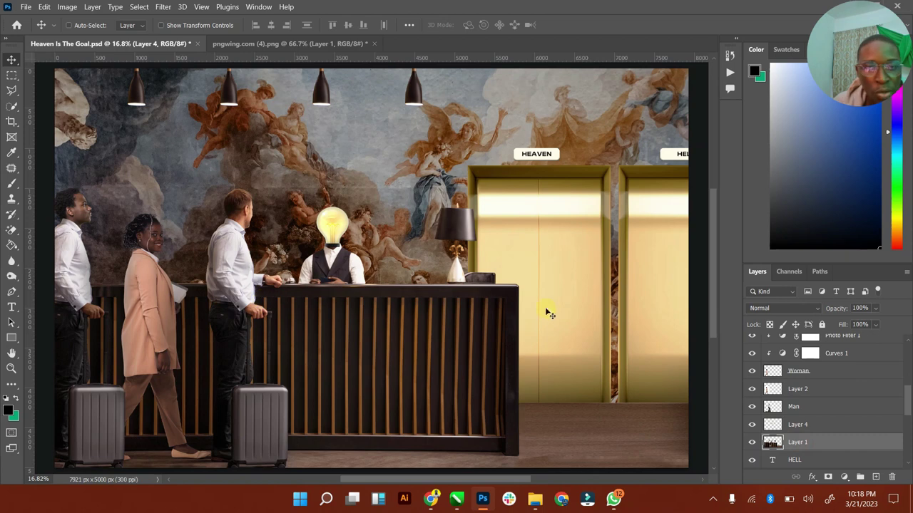
pyautogui.click(753, 426)
pyautogui.doubleClick(797, 425)
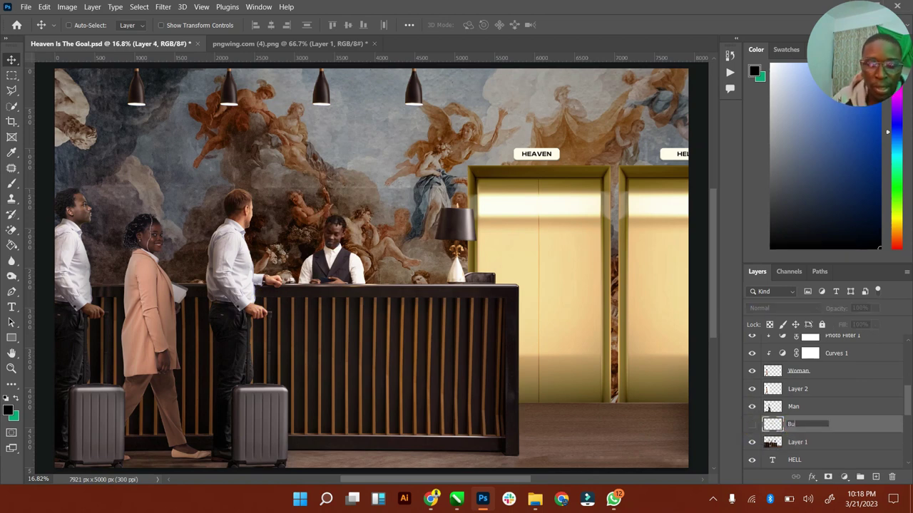
pyautogui.write('Bulb head')
pyautogui.press('Return')
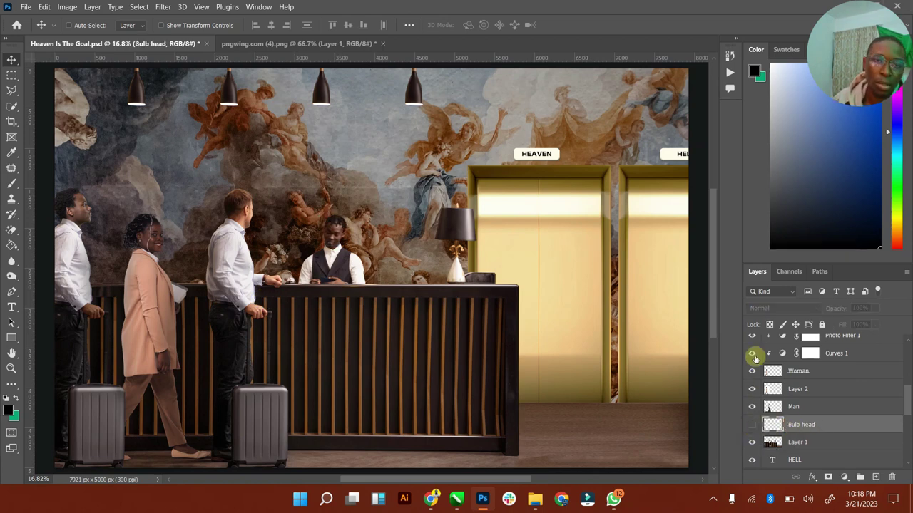
pyautogui.click(12, 370)
pyautogui.moveTo(342, 235); pyautogui.dragTo(420, 208)
# Step: Trace a Polygonal Lasso selection around the receptionist's neck and head, then deselect it
pyautogui.click(12, 90)
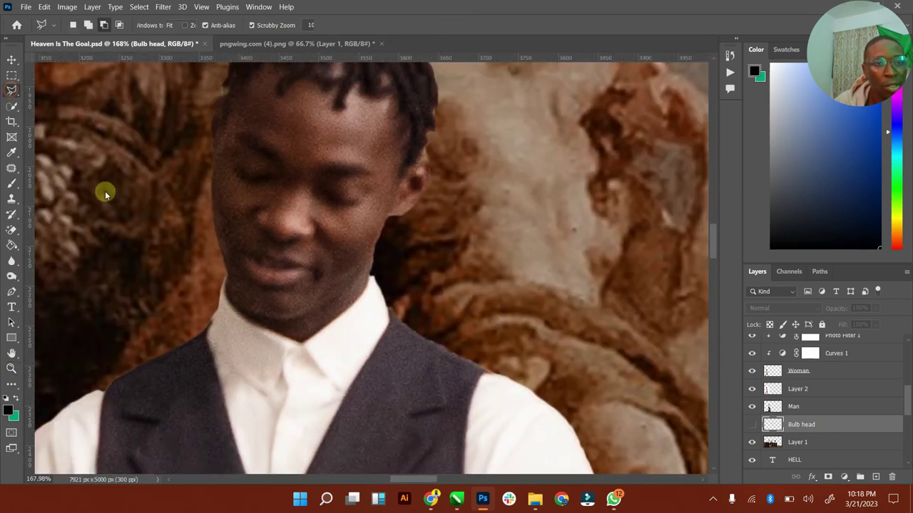
pyautogui.click(227, 275)
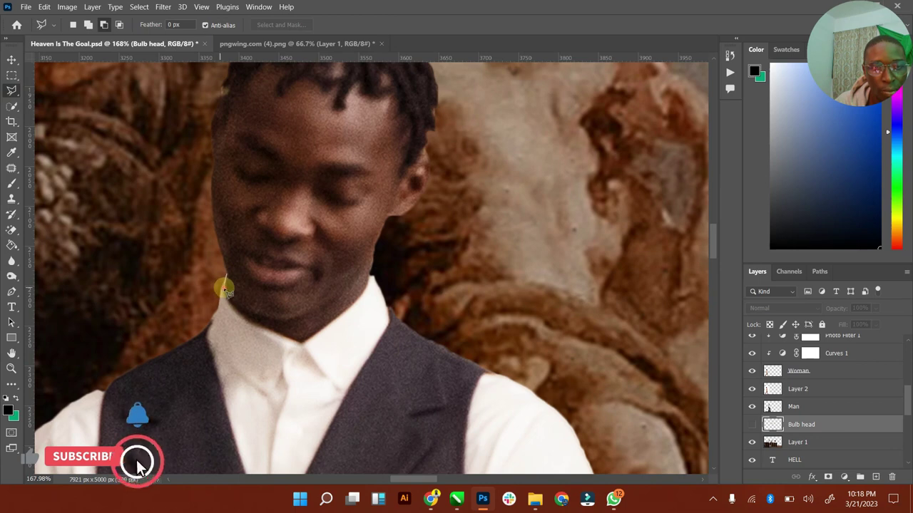
pyautogui.moveTo(232, 308); pyautogui.dragTo(307, 348)
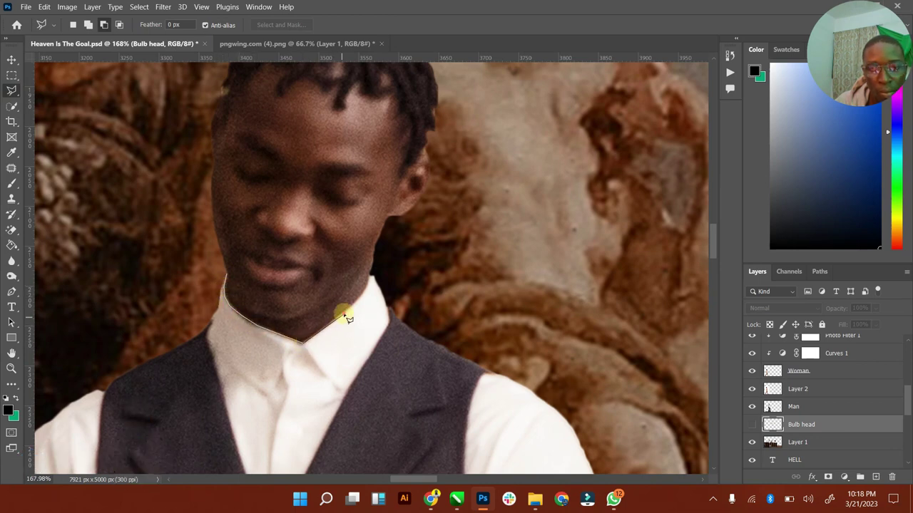
pyautogui.moveTo(370, 283)
pyautogui.mouseDown()
pyautogui.moveTo(471, 216)
pyautogui.moveTo(483, 132)
pyautogui.mouseUp()
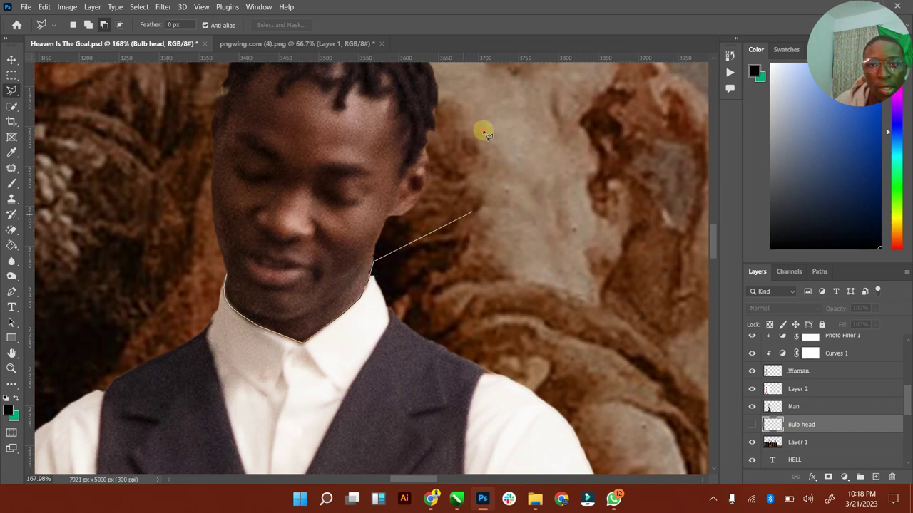
pyautogui.moveTo(470, 5)
pyautogui.mouseDown()
pyautogui.moveTo(489, 77)
pyautogui.moveTo(373, 39)
pyautogui.moveTo(295, 82)
pyautogui.moveTo(112, 508)
pyautogui.moveTo(87, 288)
pyautogui.moveTo(127, 313)
pyautogui.mouseUp()
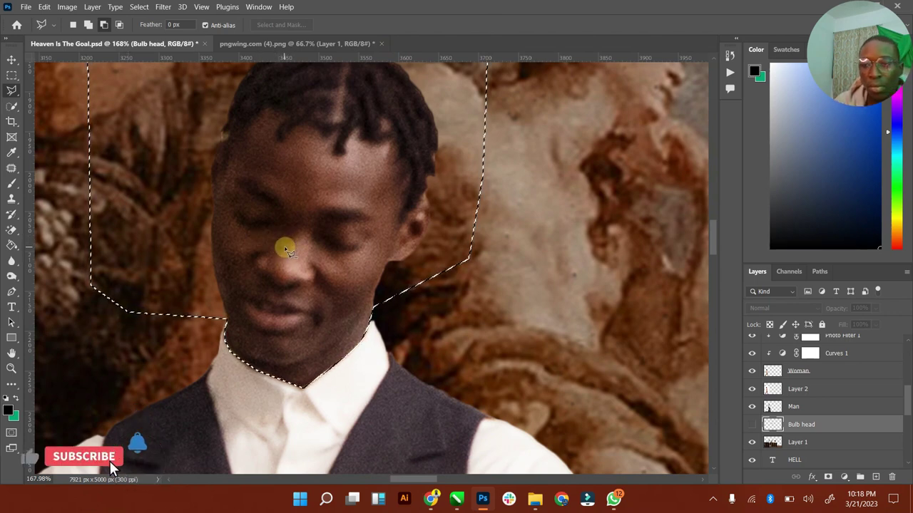
pyautogui.hotkey('ctrl', 'd')
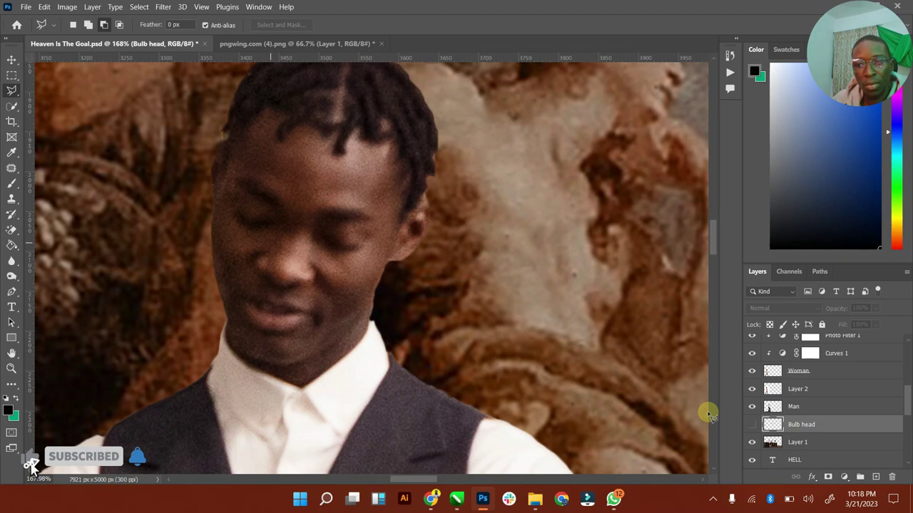
# Step: Toggle the photo and bulb layers' visibility and draw a small selection on the cheek
pyautogui.click(751, 442)
pyautogui.click(751, 424)
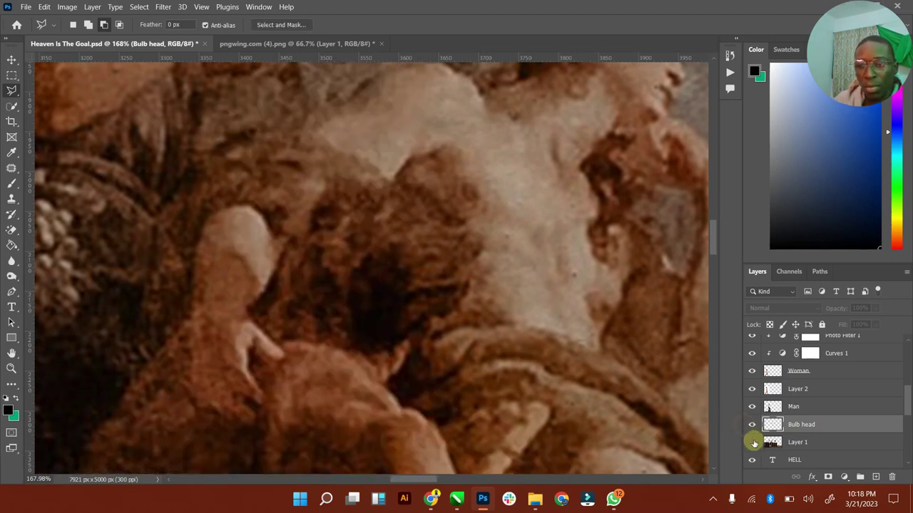
pyautogui.click(774, 442)
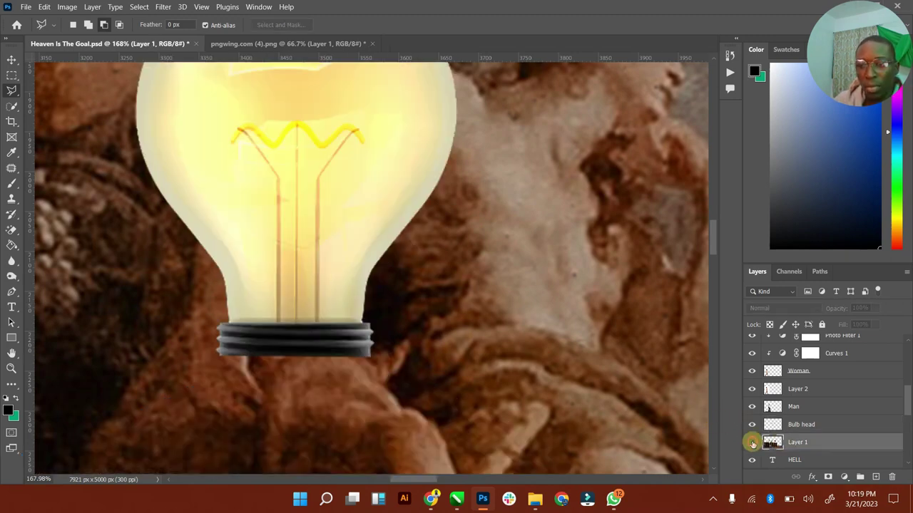
pyautogui.click(751, 442)
pyautogui.click(752, 424)
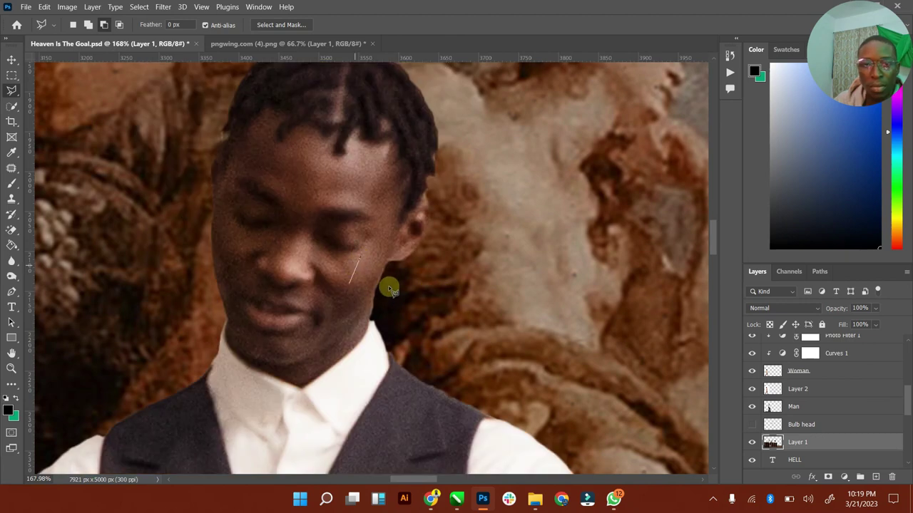
pyautogui.click(336, 250)
pyautogui.doubleClick(342, 284)
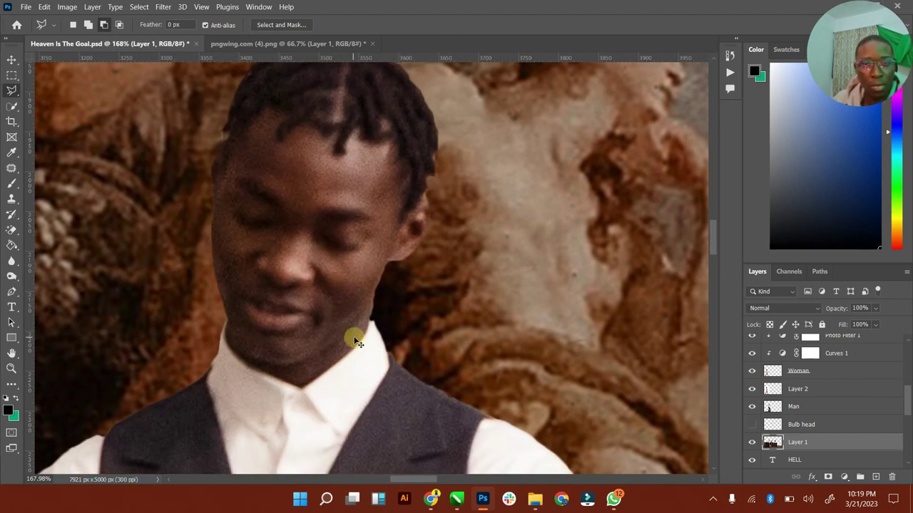
# Step: Step back through history until the glowing bulb covers the receptionist's head again
pyautogui.hotkey('ctrl', 'z')
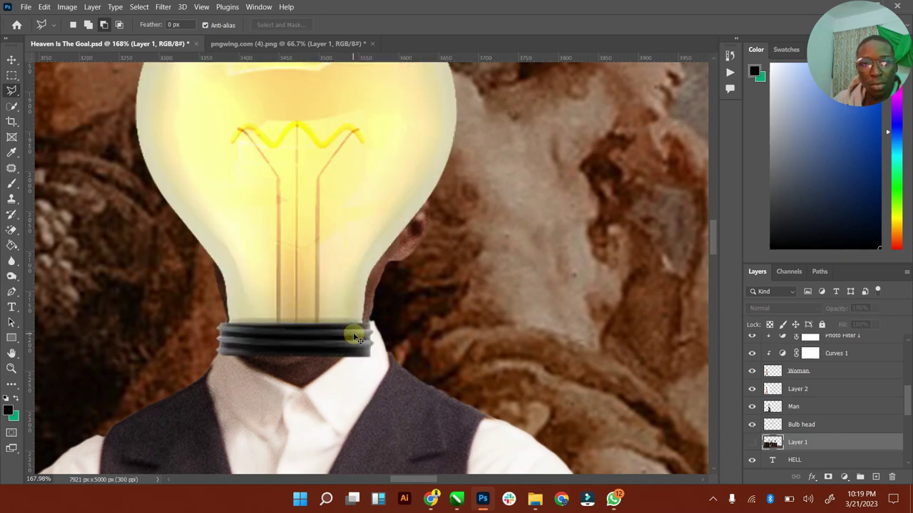
pyautogui.hotkey('ctrl', 'z')
pyautogui.hotkey('ctrl', 'z')
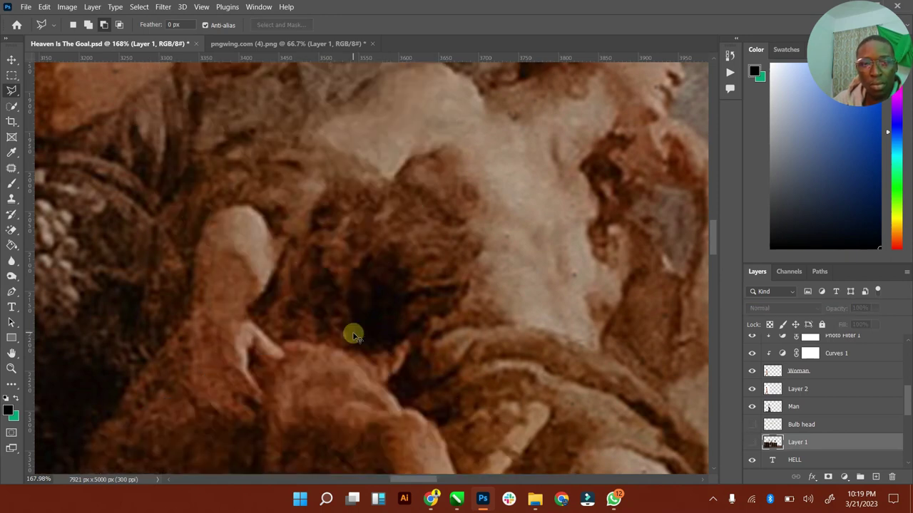
pyautogui.hotkey('ctrl', 'z')
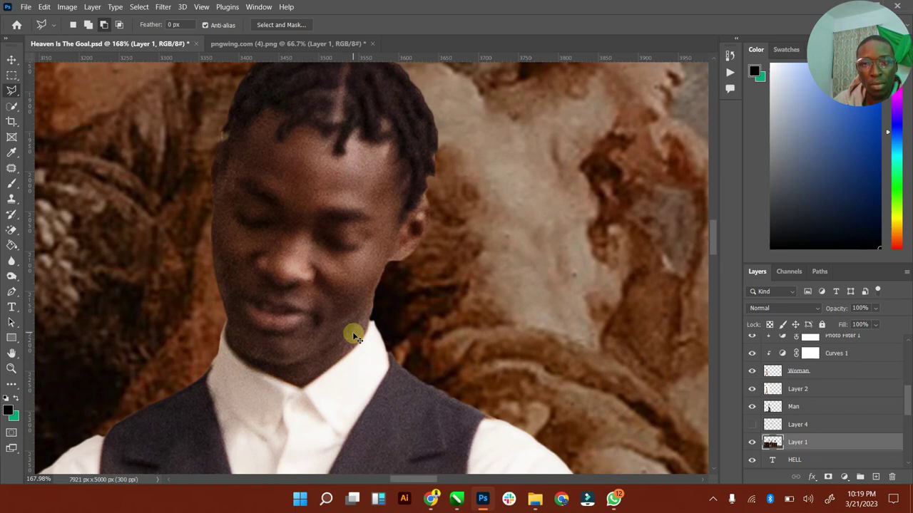
pyautogui.hotkey('ctrl', 'shift', 'z')
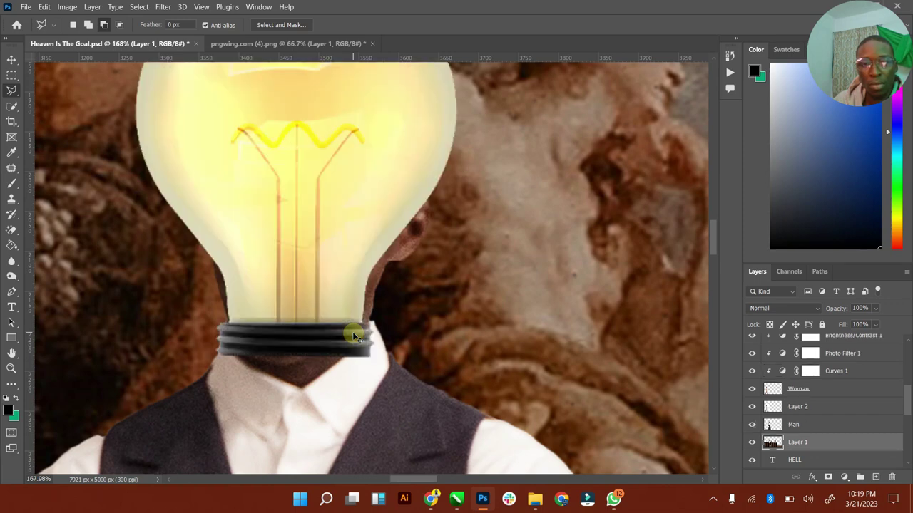
pyautogui.hotkey('ctrl', 'shift', 'z')
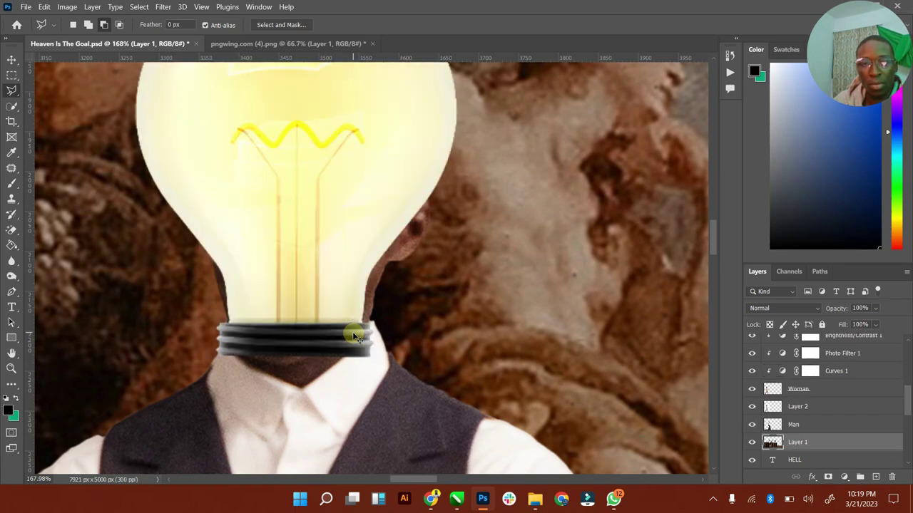
pyautogui.click(11, 60)
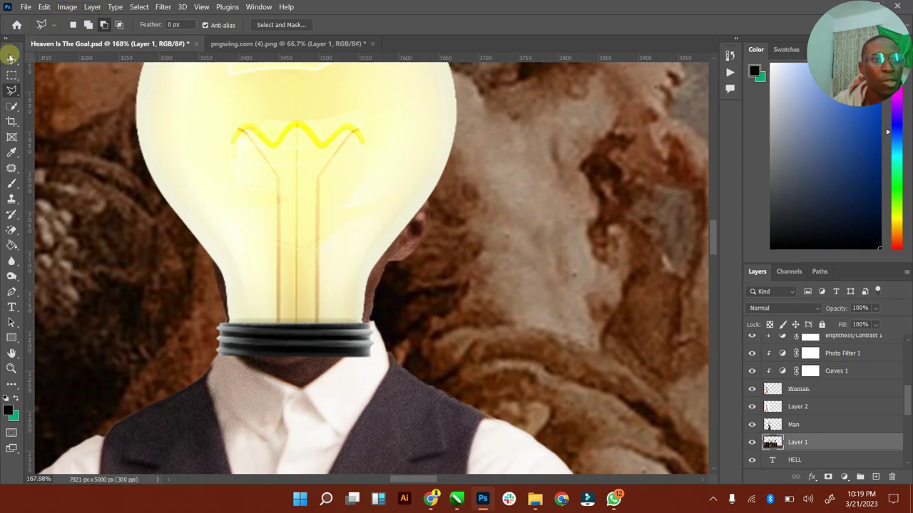
# Step: Redo the bulb's Brightness/Contrast adjustment and move Layer 4 up the layer stack
pyautogui.click(67, 7)
pyautogui.moveTo(48, 6)
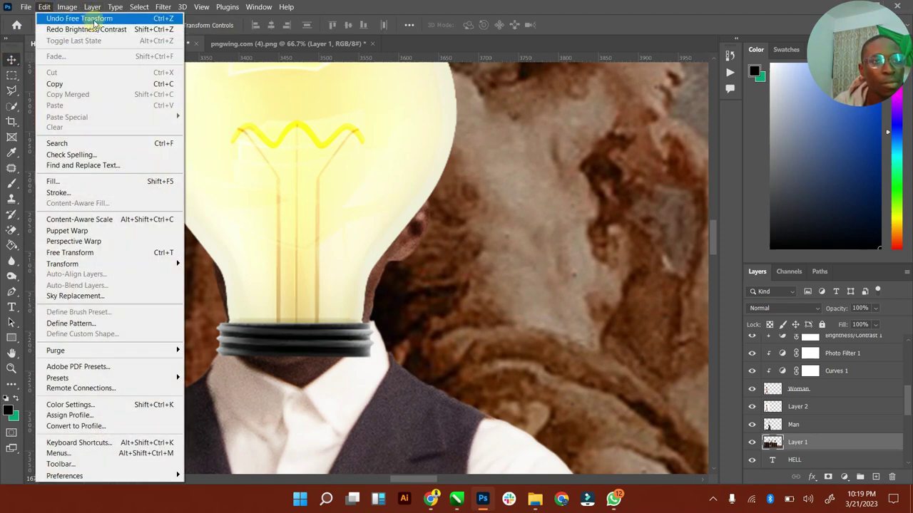
pyautogui.click(93, 29)
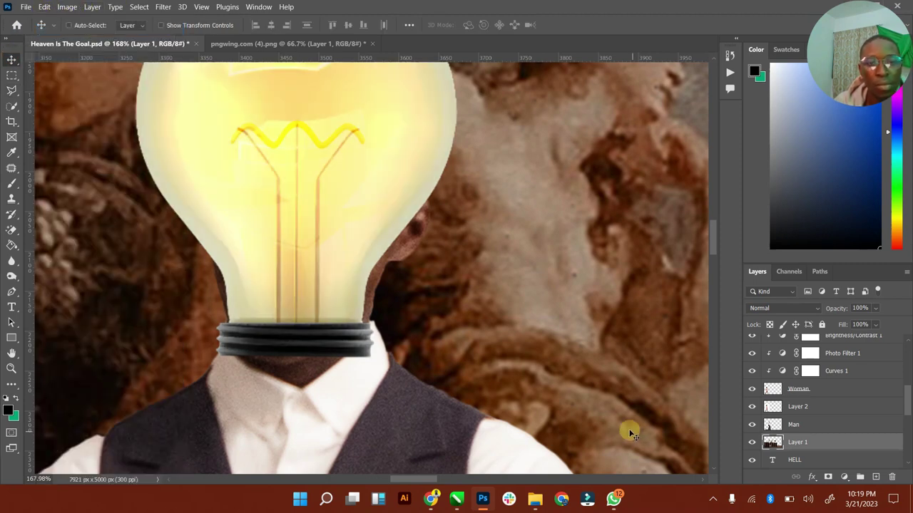
pyautogui.click(794, 425)
pyautogui.moveTo(903, 401); pyautogui.dragTo(903, 333)
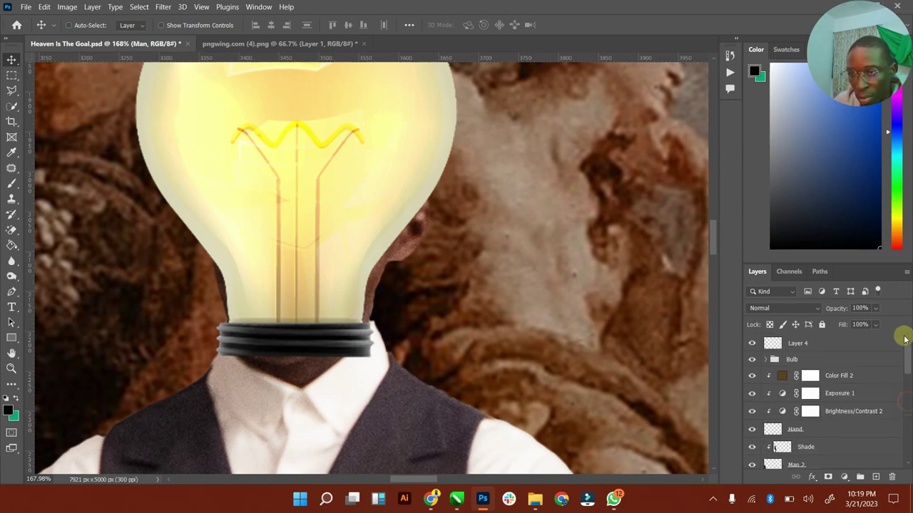
# Step: Make Layer 4 visible again and rename it 'Bulb head'
pyautogui.doubleClick(799, 344)
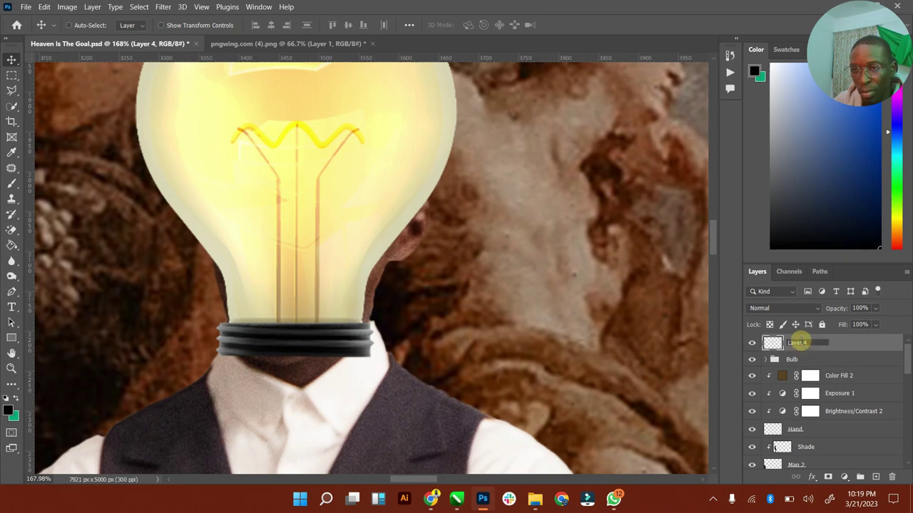
pyautogui.click(752, 344)
pyautogui.click(751, 344)
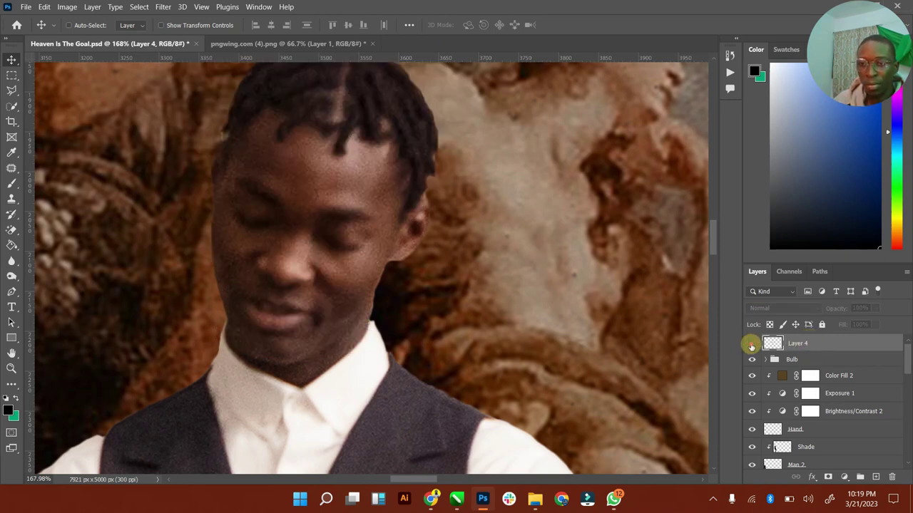
pyautogui.doubleClick(797, 343)
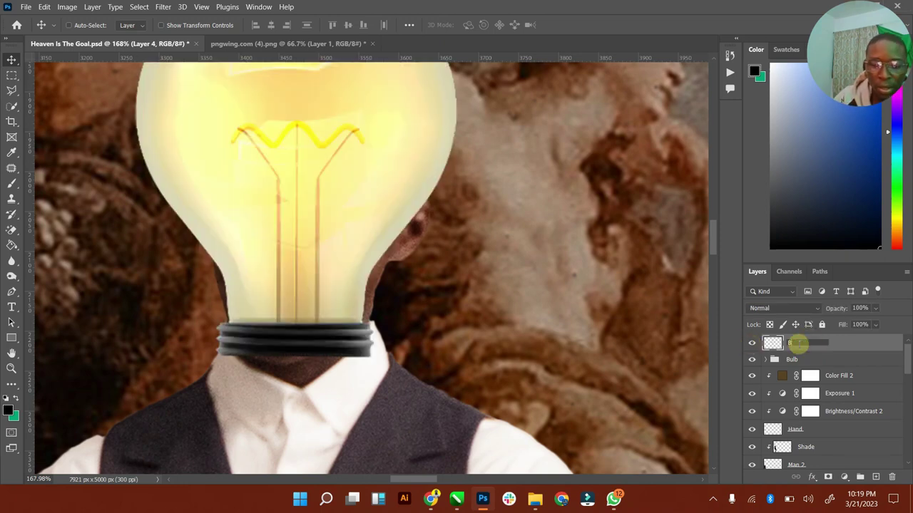
pyautogui.write('Bulb head')
pyautogui.press('Return')
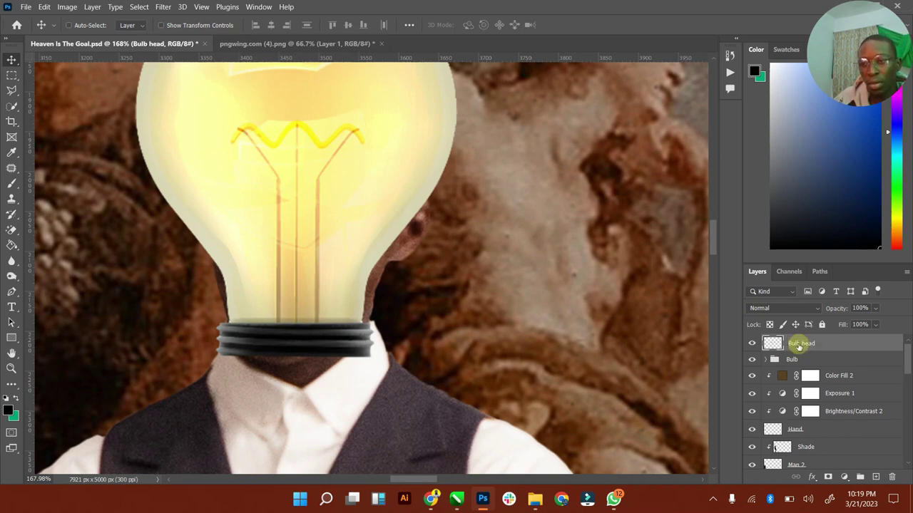
# Step: Place Bulb head just above Layer 1, rename Layer 1 to 'Main edit', and hide Bulb head
pyautogui.moveTo(795, 344); pyautogui.dragTo(819, 497)
pyautogui.moveTo(820, 511); pyautogui.dragTo(801, 399)
pyautogui.doubleClick(798, 397)
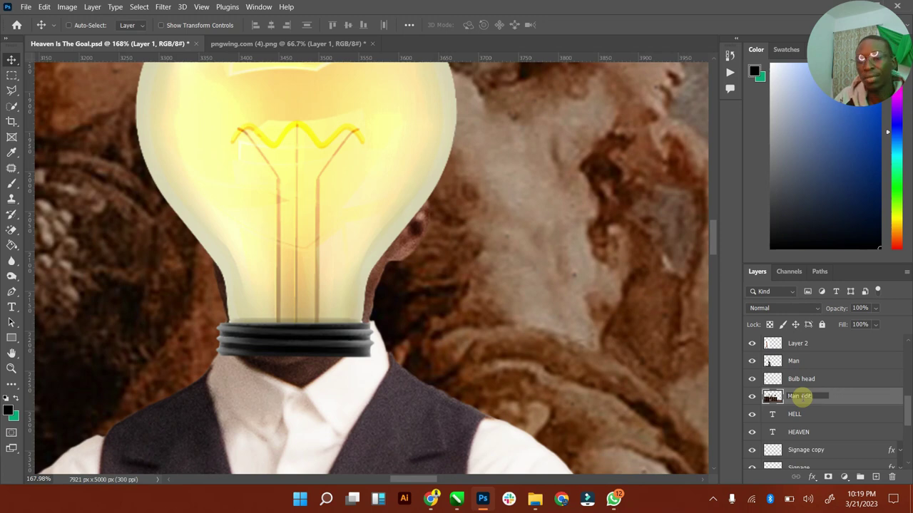
pyautogui.press('Return')
pyautogui.click(752, 380)
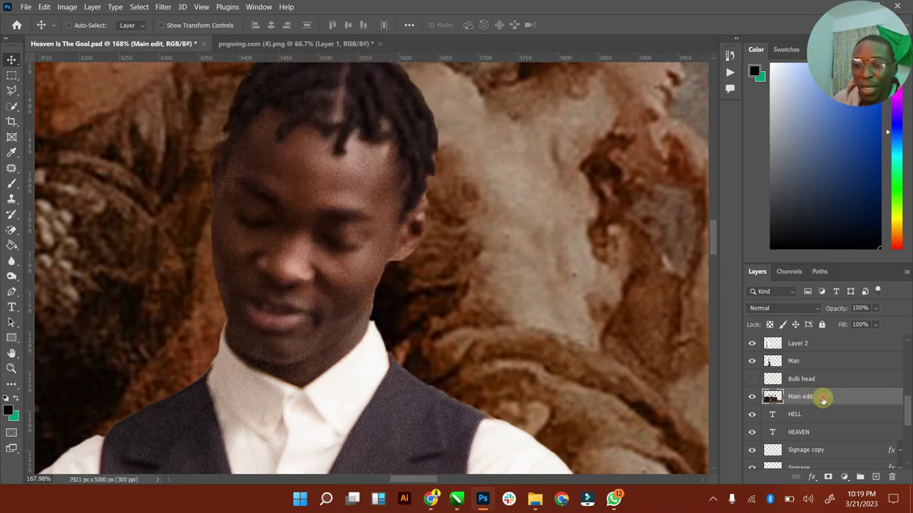
pyautogui.click(12, 91)
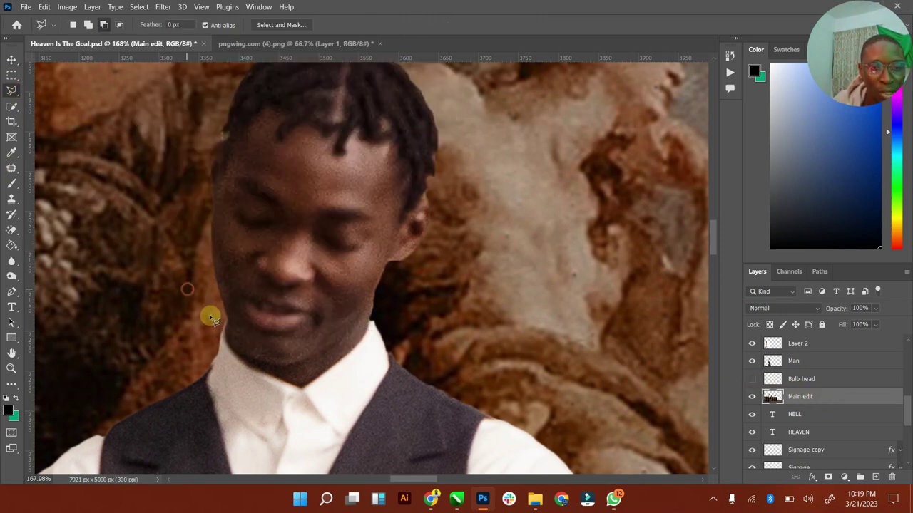
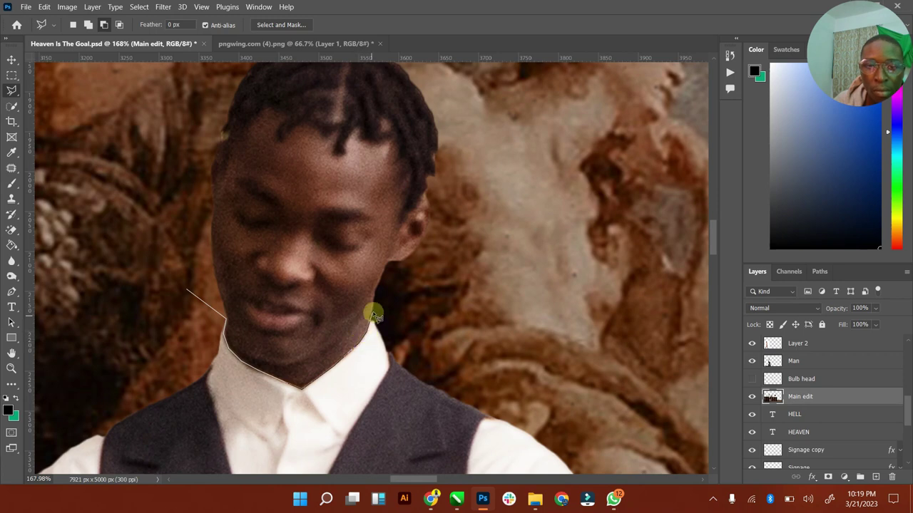
# Step: Outline the man's head with the Polygonal Lasso, delete it and deselect
pyautogui.click(474, 253)
pyautogui.click(485, 185)
pyautogui.click(512, 63)
pyautogui.click(206, 65)
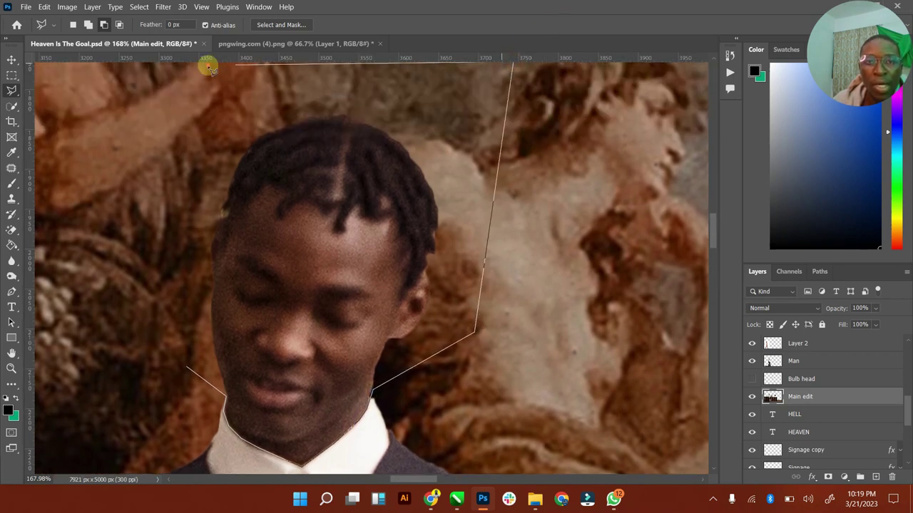
pyautogui.doubleClick(134, 221)
pyautogui.rightClick(227, 247)
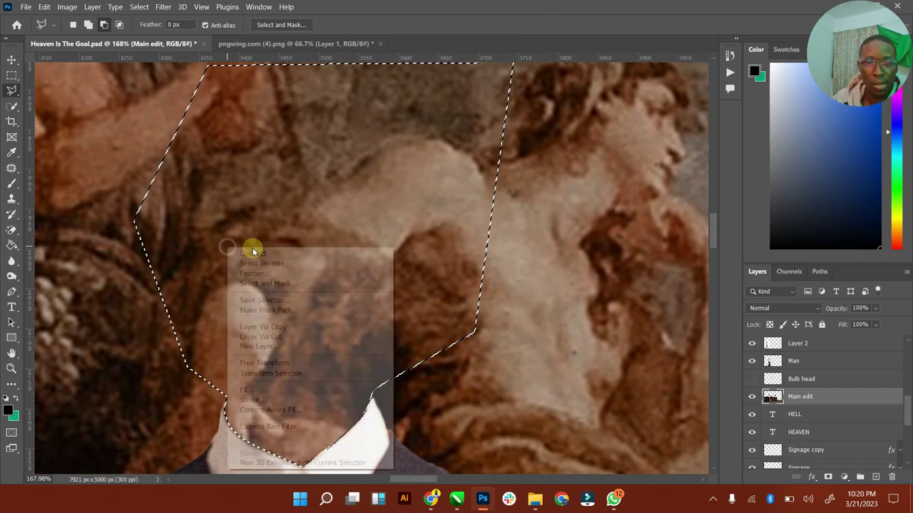
pyautogui.click(254, 253)
# Step: Select the Move tool and make the Bulb head layer visible
pyautogui.click(12, 60)
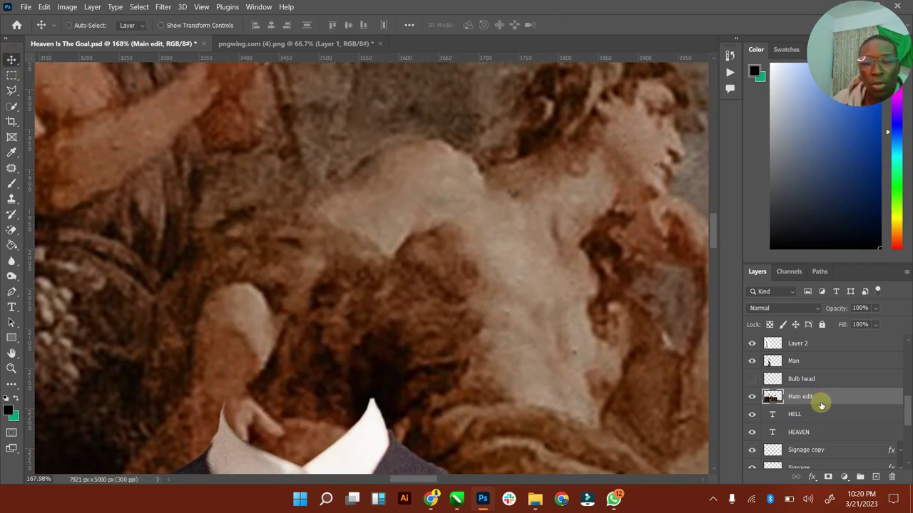
pyautogui.click(752, 378)
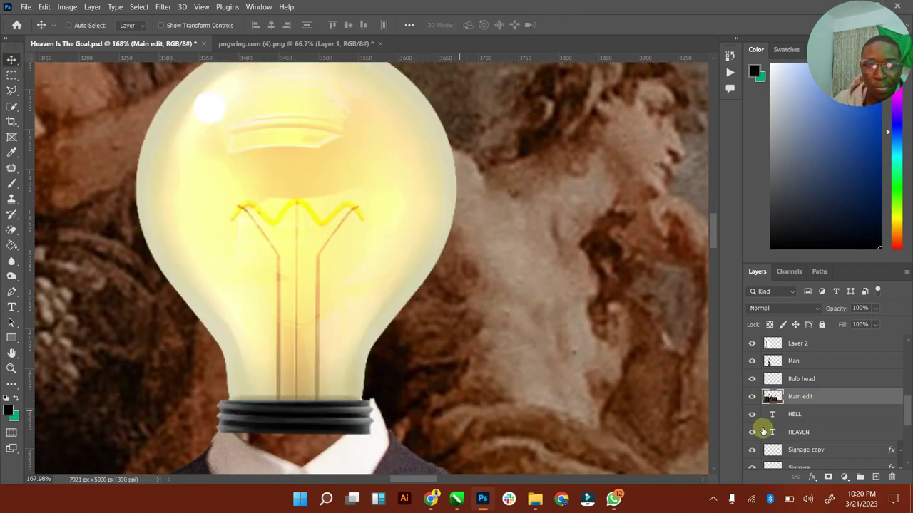
pyautogui.scroll(-1, 827, 415)
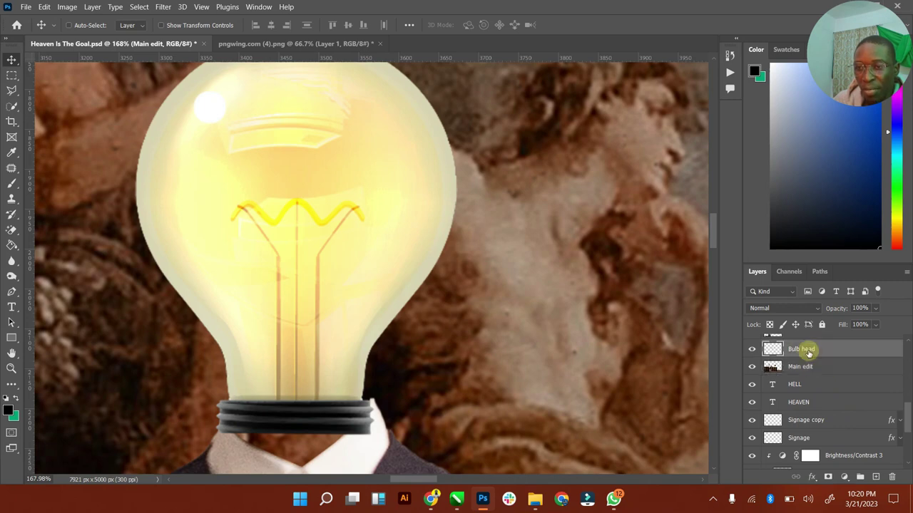
# Step: Move the Bulb head layer below Main edit and save the file
pyautogui.moveTo(804, 350); pyautogui.dragTo(810, 373)
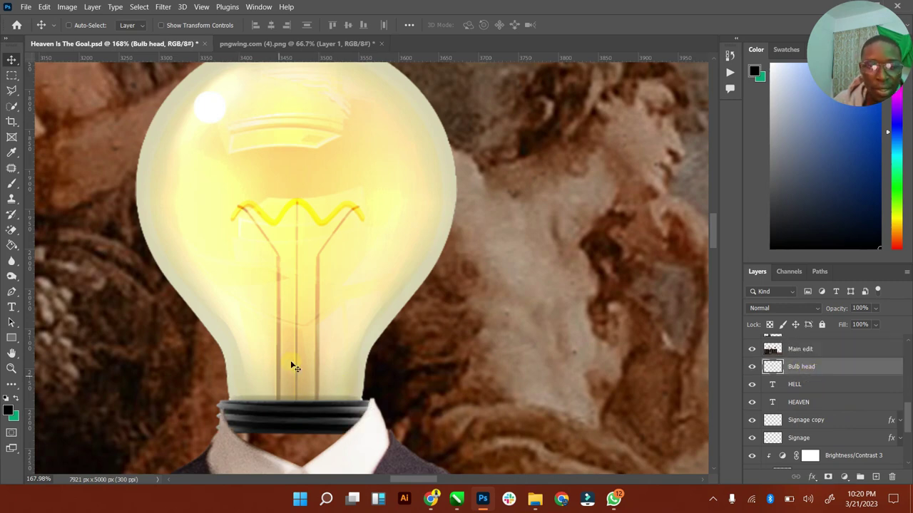
pyautogui.scroll(-1, 499, 417)
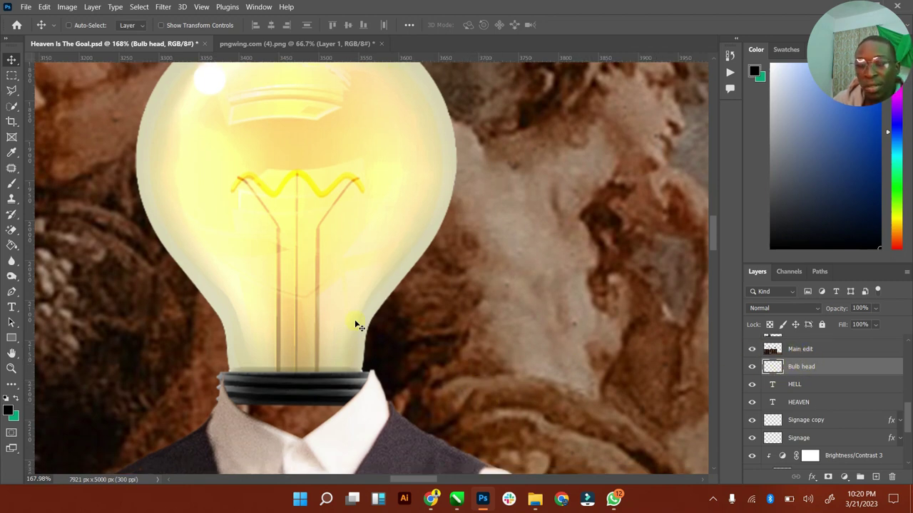
pyautogui.hotkey('ctrl', 's')
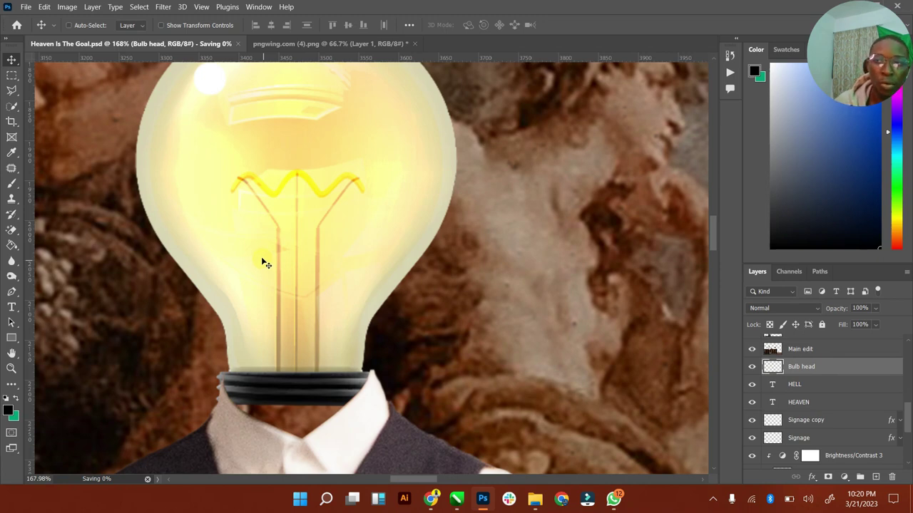
# Step: Nudge the bulb slightly right and down onto the collar with transform controls shown
pyautogui.scroll(-2, 296, 380)
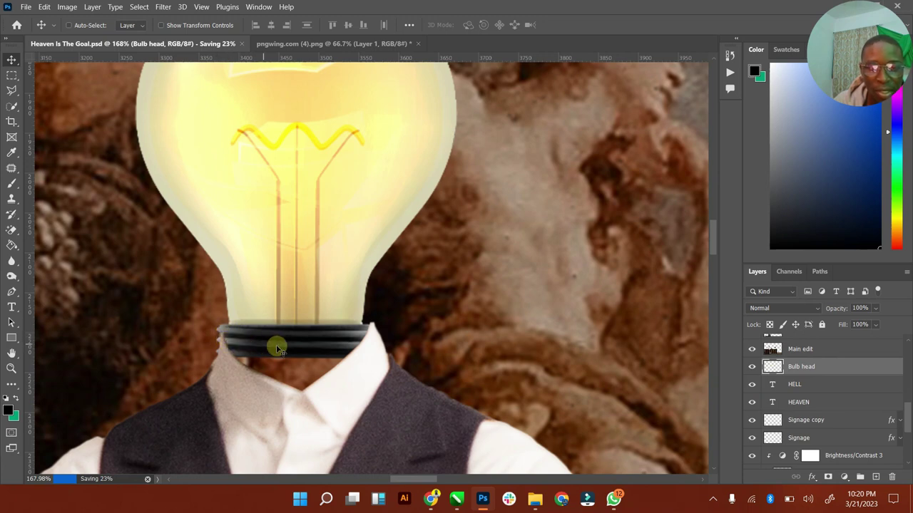
pyautogui.click(178, 25)
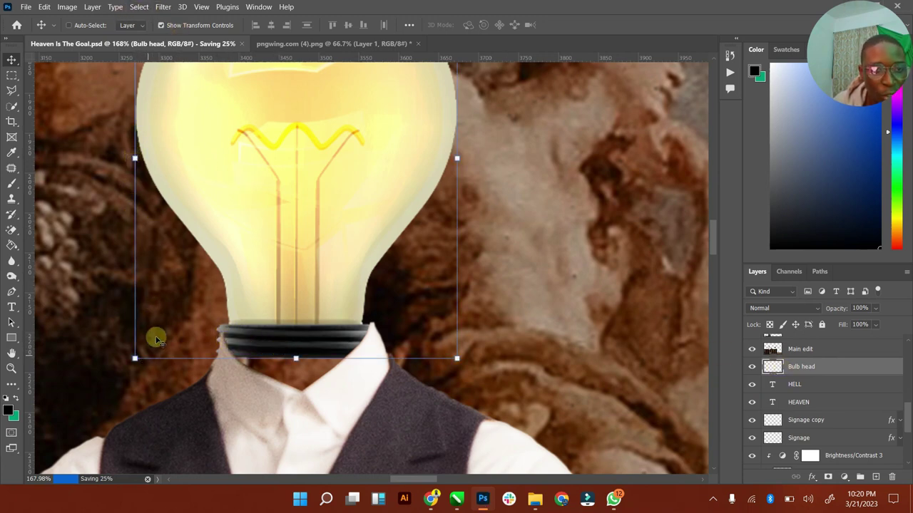
pyautogui.scroll(2, 278, 196)
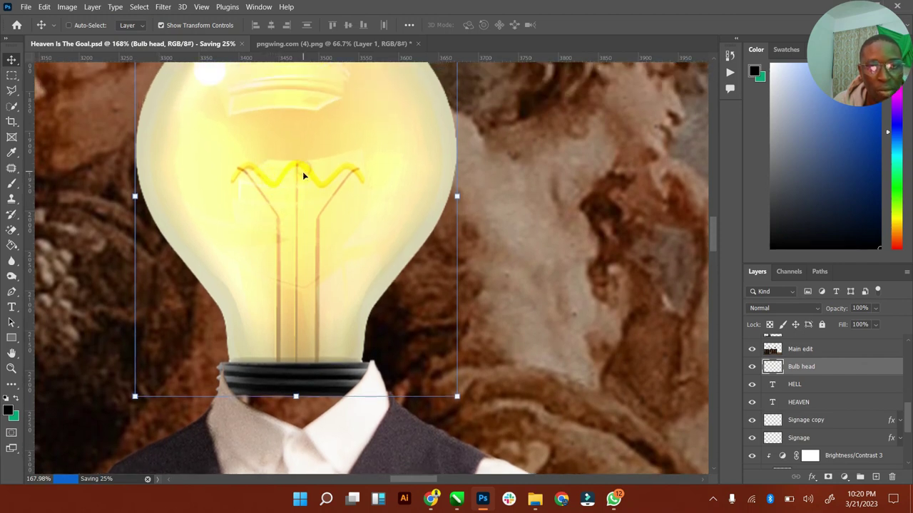
pyautogui.moveTo(303, 174); pyautogui.dragTo(308, 177)
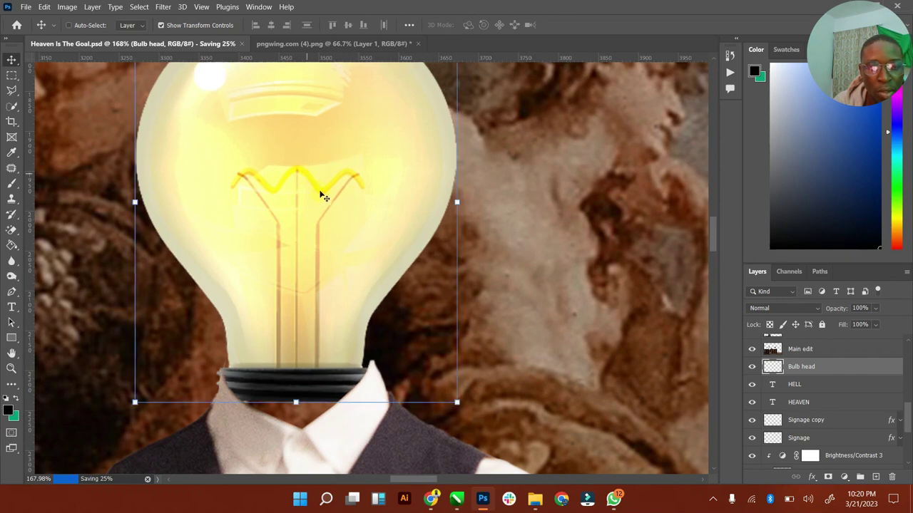
pyautogui.click(187, 25)
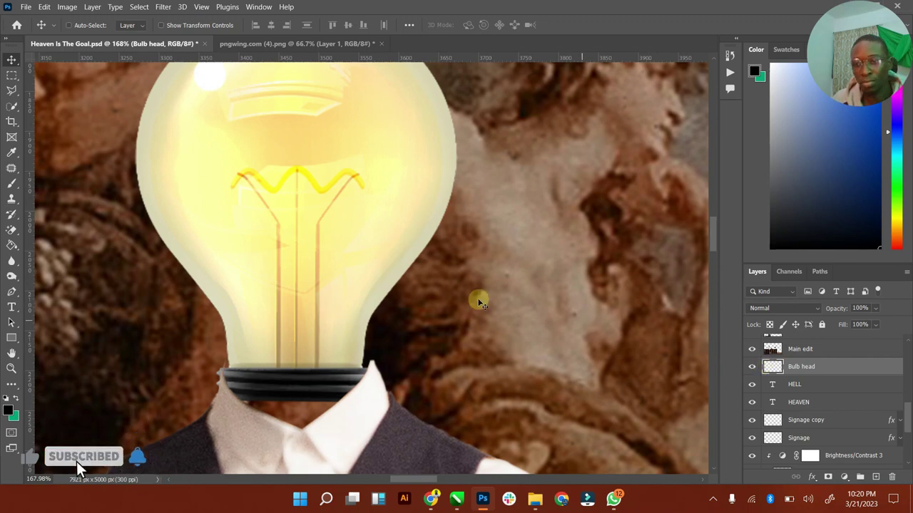
# Step: Open Filter > Liquify and zoom the preview in toward 200%
pyautogui.click(162, 7)
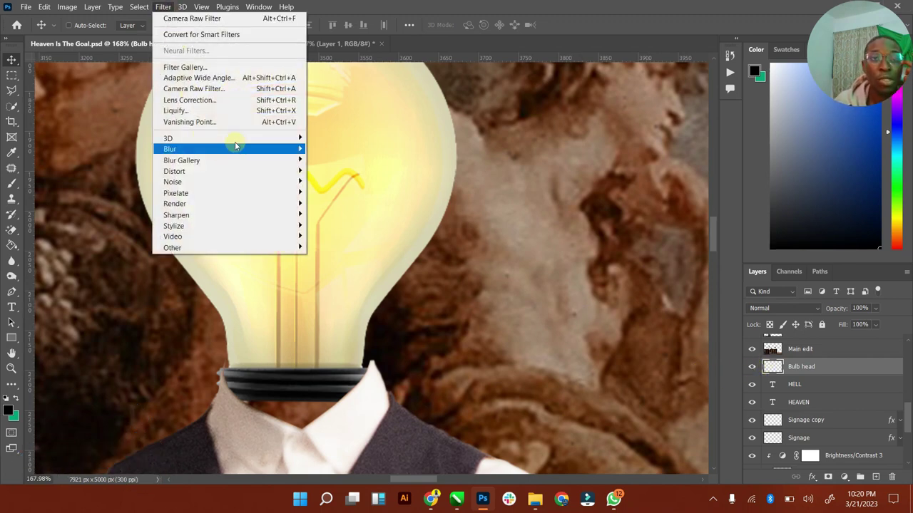
pyautogui.click(248, 112)
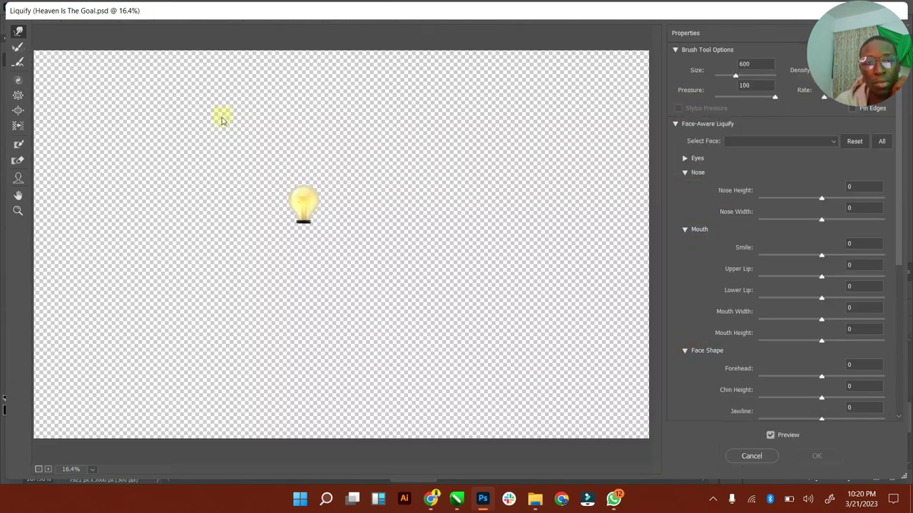
pyautogui.press('s')
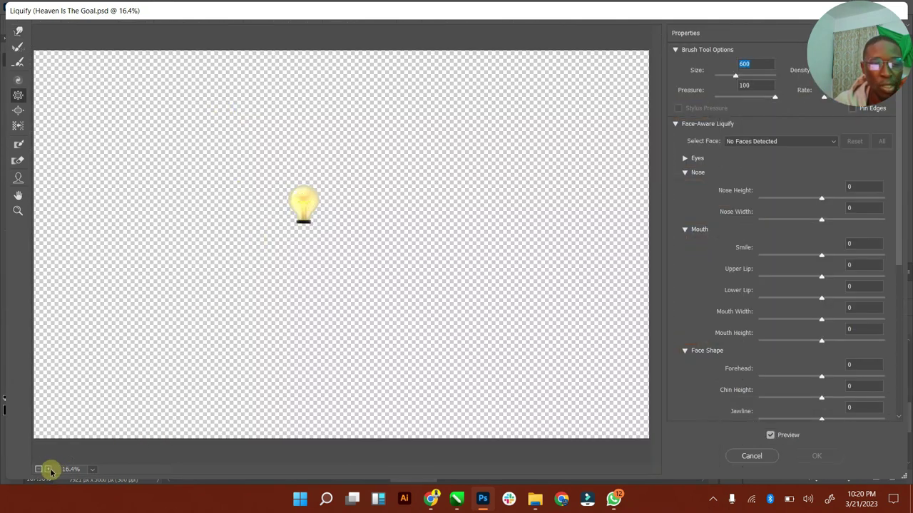
pyautogui.click(47, 469)
pyautogui.click(48, 469)
pyautogui.click(48, 469)
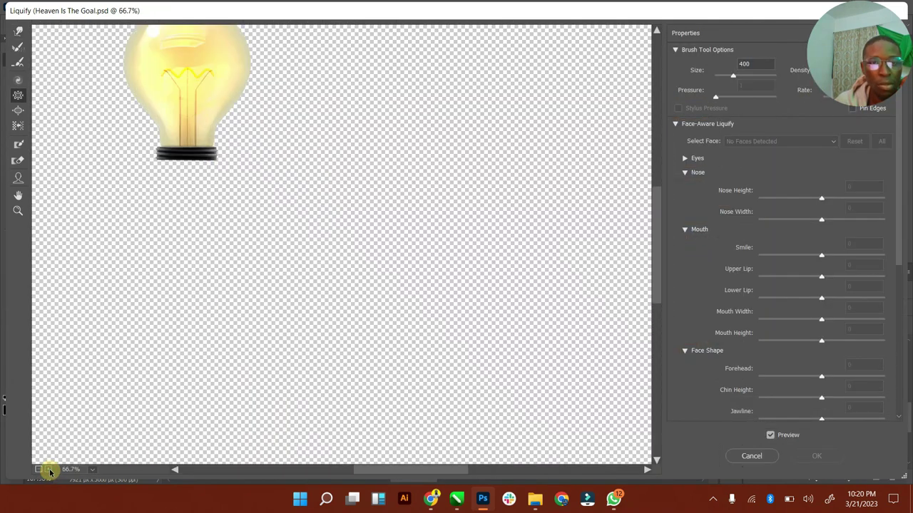
pyautogui.click(48, 470)
pyautogui.click(47, 469)
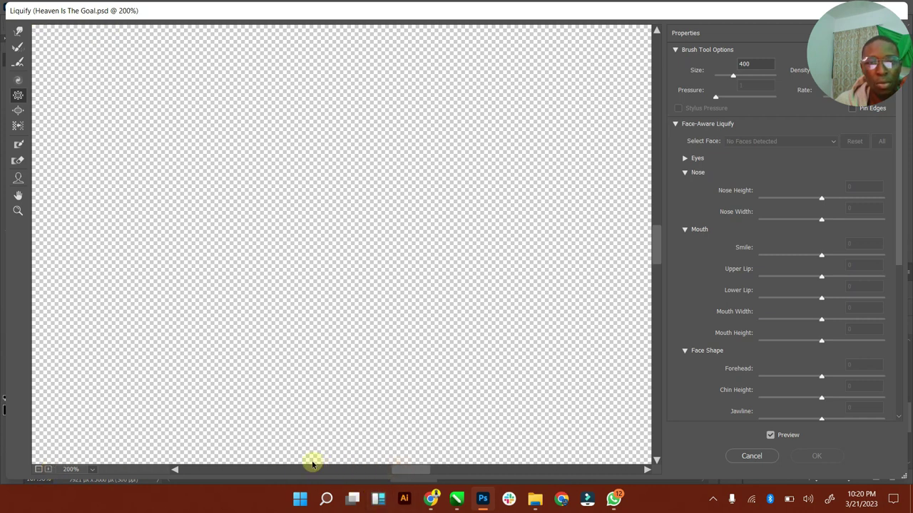
# Step: Reposition the Liquify preview to find the bulb and zoom to 200% on its base
pyautogui.moveTo(311, 464); pyautogui.dragTo(332, 464)
pyautogui.click(655, 242)
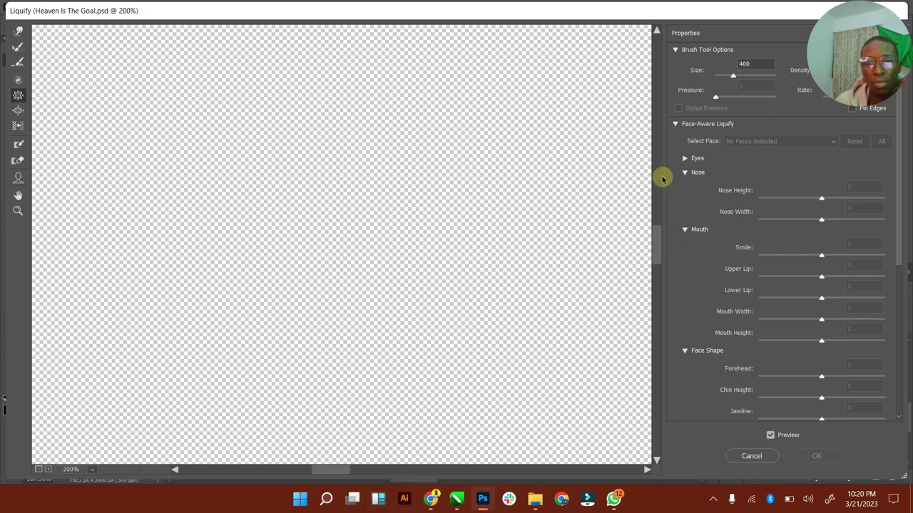
pyautogui.click(657, 156)
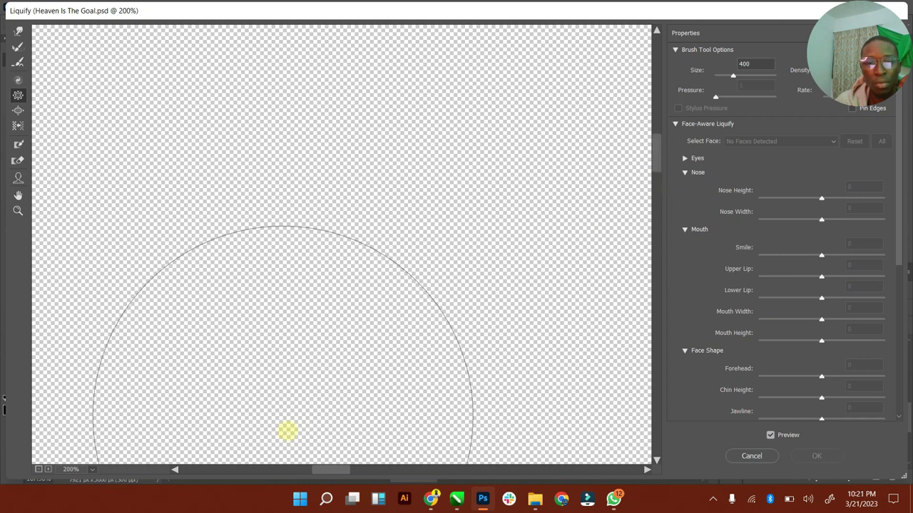
pyautogui.click(38, 469)
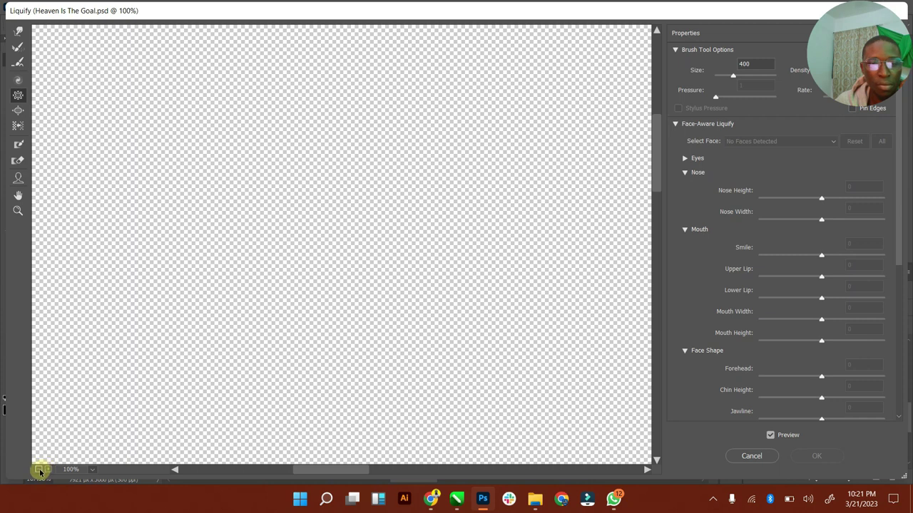
pyautogui.click(39, 469)
pyautogui.moveTo(323, 471); pyautogui.dragTo(374, 470)
pyautogui.moveTo(660, 160); pyautogui.dragTo(642, 209)
pyautogui.click(48, 470)
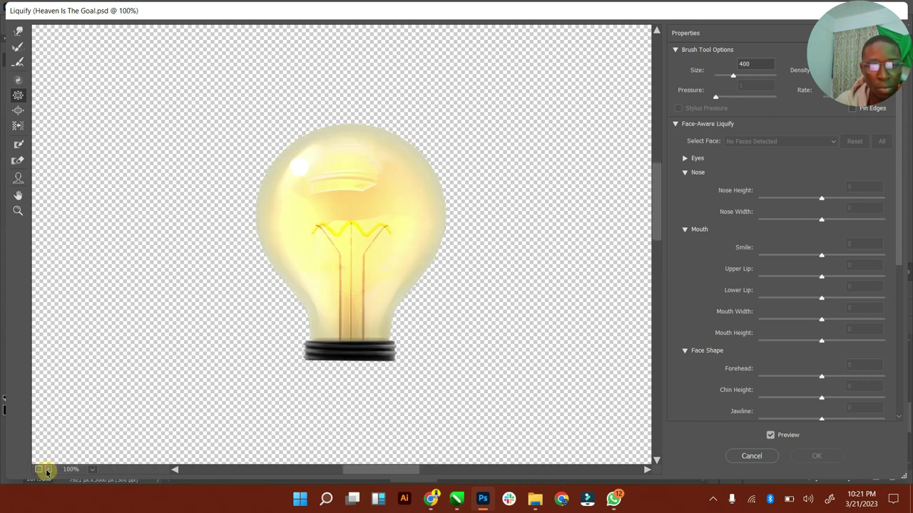
pyautogui.click(48, 470)
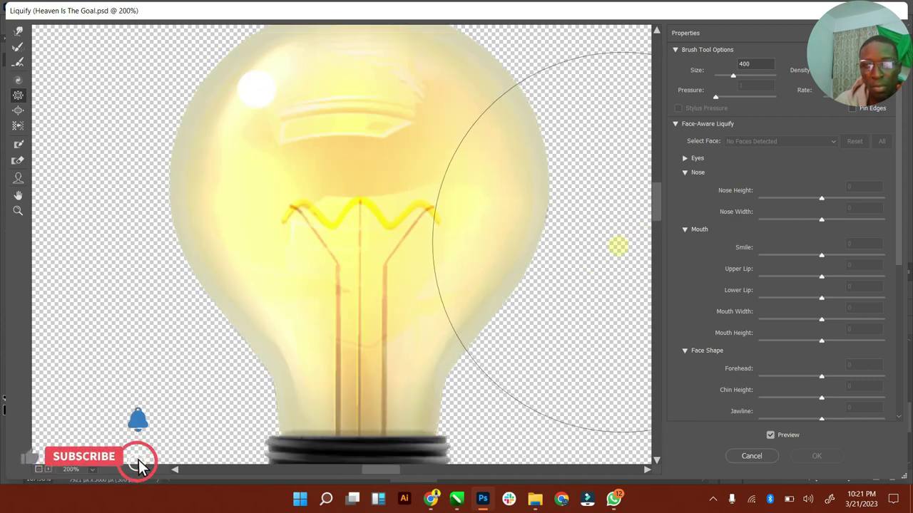
pyautogui.moveTo(666, 202)
pyautogui.mouseDown()
pyautogui.moveTo(658, 223)
pyautogui.moveTo(658, 214)
pyautogui.mouseUp()
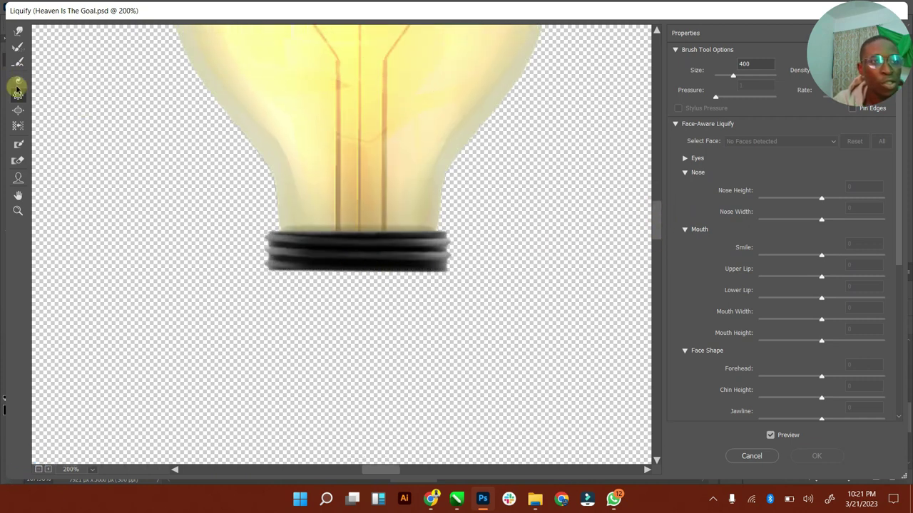
# Step: With a small Forward Warp brush, pull dark drips down from the bulb base's middle
pyautogui.click(17, 31)
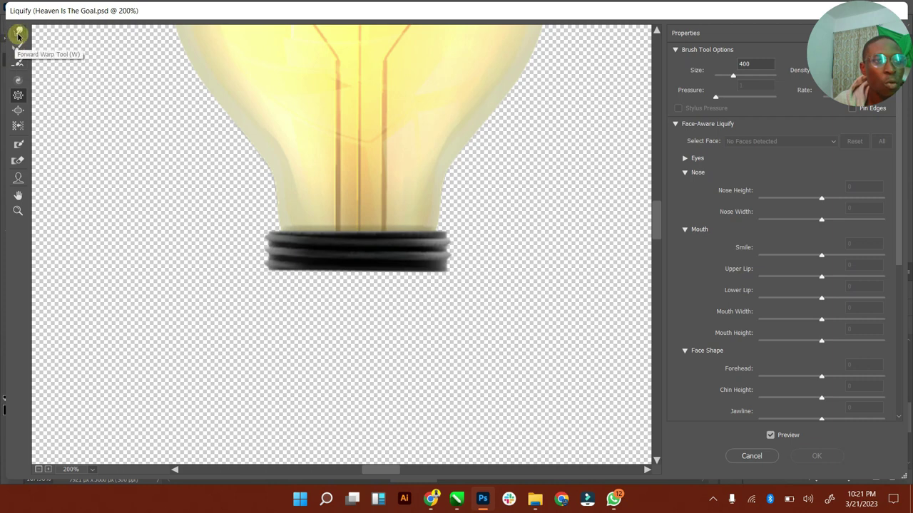
pyautogui.press('[')
pyautogui.press('[')
pyautogui.press('[')
pyautogui.press('[')
pyautogui.press('[')
pyautogui.press('[')
pyautogui.press('[')
pyautogui.press('[')
pyautogui.press('[')
pyautogui.press('[')
pyautogui.press('[')
pyautogui.press('[')
pyautogui.press('[')
pyautogui.press('[')
pyautogui.press('[')
pyautogui.press('[')
pyautogui.press('[')
pyautogui.press('[')
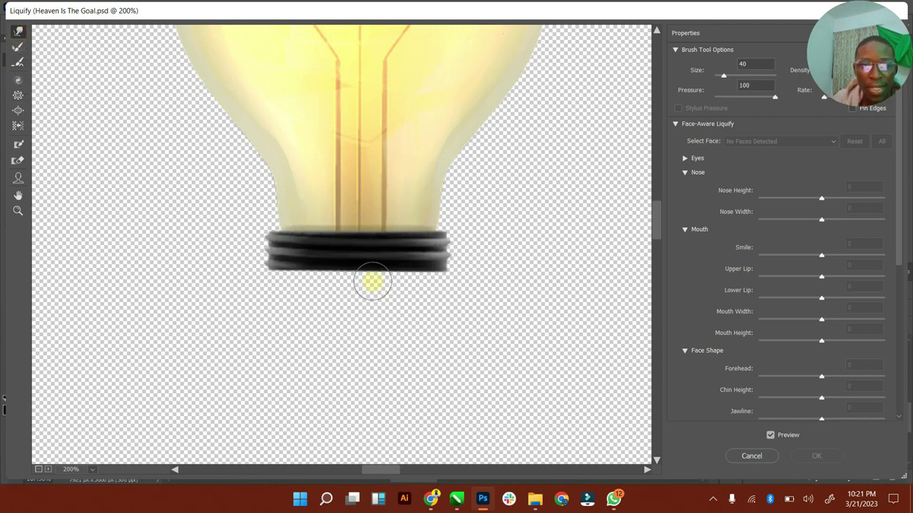
pyautogui.moveTo(392, 271)
pyautogui.mouseDown()
pyautogui.moveTo(391, 283)
pyautogui.moveTo(416, 303)
pyautogui.moveTo(391, 307)
pyautogui.mouseUp()
pyautogui.press('[')
pyautogui.moveTo(360, 265)
pyautogui.mouseDown()
pyautogui.moveTo(366, 309)
pyautogui.moveTo(357, 268)
pyautogui.moveTo(355, 318)
pyautogui.moveTo(348, 271)
pyautogui.moveTo(338, 315)
pyautogui.mouseUp()
pyautogui.moveTo(326, 265); pyautogui.dragTo(320, 318)
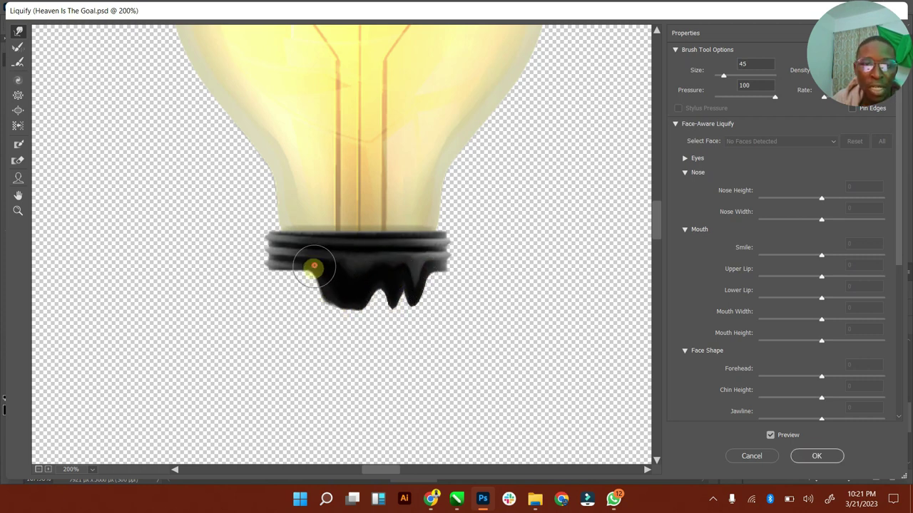
pyautogui.moveTo(316, 265); pyautogui.dragTo(294, 300)
# Step: Pull the base's left and right ends into drips and apply the Liquify
pyautogui.moveTo(285, 268)
pyautogui.mouseDown()
pyautogui.moveTo(284, 316)
pyautogui.moveTo(273, 328)
pyautogui.mouseUp()
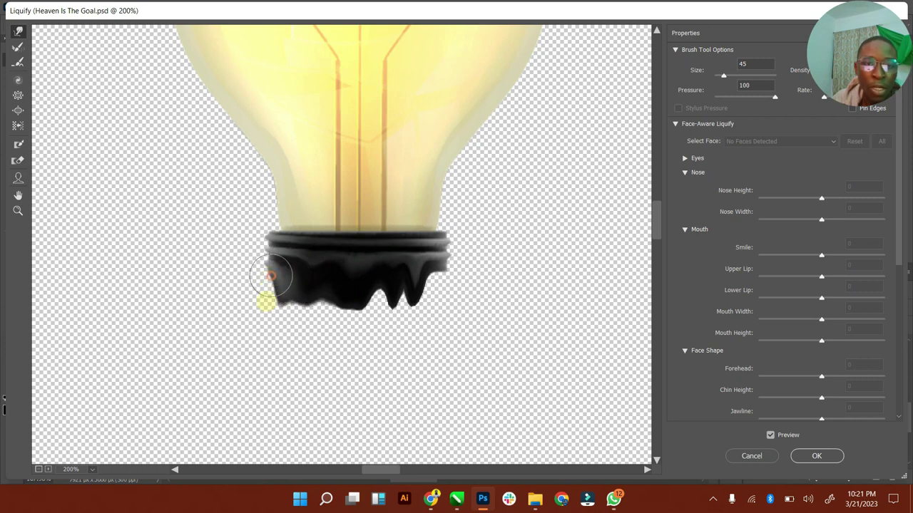
pyautogui.moveTo(271, 277)
pyautogui.mouseDown()
pyautogui.moveTo(260, 326)
pyautogui.moveTo(280, 285)
pyautogui.moveTo(285, 342)
pyautogui.moveTo(297, 303)
pyautogui.moveTo(306, 324)
pyautogui.moveTo(314, 301)
pyautogui.moveTo(333, 316)
pyautogui.moveTo(340, 280)
pyautogui.moveTo(350, 335)
pyautogui.mouseUp()
pyautogui.moveTo(367, 271)
pyautogui.mouseDown()
pyautogui.moveTo(378, 347)
pyautogui.moveTo(404, 332)
pyautogui.mouseUp()
pyautogui.moveTo(417, 265)
pyautogui.mouseDown()
pyautogui.moveTo(424, 329)
pyautogui.moveTo(447, 284)
pyautogui.moveTo(416, 357)
pyautogui.moveTo(415, 335)
pyautogui.moveTo(366, 296)
pyautogui.moveTo(356, 271)
pyautogui.moveTo(293, 328)
pyautogui.mouseUp()
pyautogui.moveTo(288, 284)
pyautogui.mouseDown()
pyautogui.moveTo(275, 341)
pyautogui.moveTo(279, 285)
pyautogui.moveTo(255, 353)
pyautogui.moveTo(288, 304)
pyautogui.moveTo(281, 363)
pyautogui.moveTo(315, 303)
pyautogui.moveTo(316, 353)
pyautogui.moveTo(322, 317)
pyautogui.moveTo(336, 313)
pyautogui.moveTo(344, 343)
pyautogui.moveTo(374, 357)
pyautogui.moveTo(403, 297)
pyautogui.moveTo(416, 341)
pyautogui.moveTo(431, 292)
pyautogui.moveTo(453, 360)
pyautogui.moveTo(429, 304)
pyautogui.moveTo(427, 351)
pyautogui.moveTo(372, 305)
pyautogui.moveTo(372, 356)
pyautogui.moveTo(392, 310)
pyautogui.moveTo(393, 361)
pyautogui.moveTo(344, 337)
pyautogui.moveTo(328, 351)
pyautogui.moveTo(364, 329)
pyautogui.moveTo(360, 363)
pyautogui.moveTo(330, 320)
pyautogui.moveTo(310, 362)
pyautogui.moveTo(302, 320)
pyautogui.moveTo(290, 362)
pyautogui.moveTo(283, 318)
pyautogui.moveTo(263, 374)
pyautogui.moveTo(265, 323)
pyautogui.moveTo(246, 383)
pyautogui.moveTo(275, 301)
pyautogui.moveTo(292, 312)
pyautogui.moveTo(292, 385)
pyautogui.moveTo(311, 348)
pyautogui.moveTo(319, 380)
pyautogui.moveTo(337, 350)
pyautogui.moveTo(364, 381)
pyautogui.moveTo(387, 335)
pyautogui.moveTo(413, 376)
pyautogui.moveTo(418, 340)
pyautogui.moveTo(387, 339)
pyautogui.moveTo(392, 380)
pyautogui.moveTo(428, 331)
pyautogui.moveTo(442, 376)
pyautogui.moveTo(437, 332)
pyautogui.moveTo(422, 335)
pyautogui.moveTo(429, 375)
pyautogui.moveTo(398, 357)
pyautogui.moveTo(390, 388)
pyautogui.moveTo(360, 351)
pyautogui.moveTo(355, 387)
pyautogui.moveTo(345, 355)
pyautogui.moveTo(341, 374)
pyautogui.moveTo(308, 352)
pyautogui.moveTo(296, 379)
pyautogui.moveTo(285, 336)
pyautogui.moveTo(261, 388)
pyautogui.mouseUp()
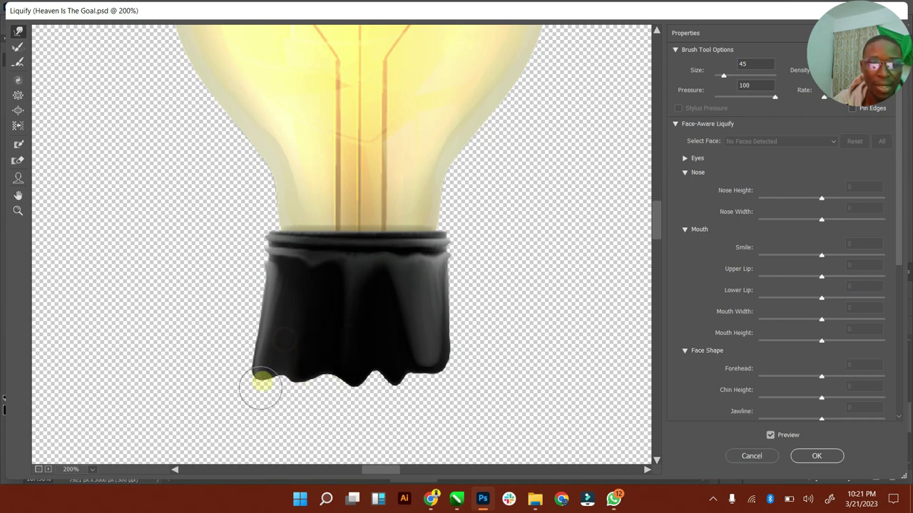
pyautogui.click(815, 456)
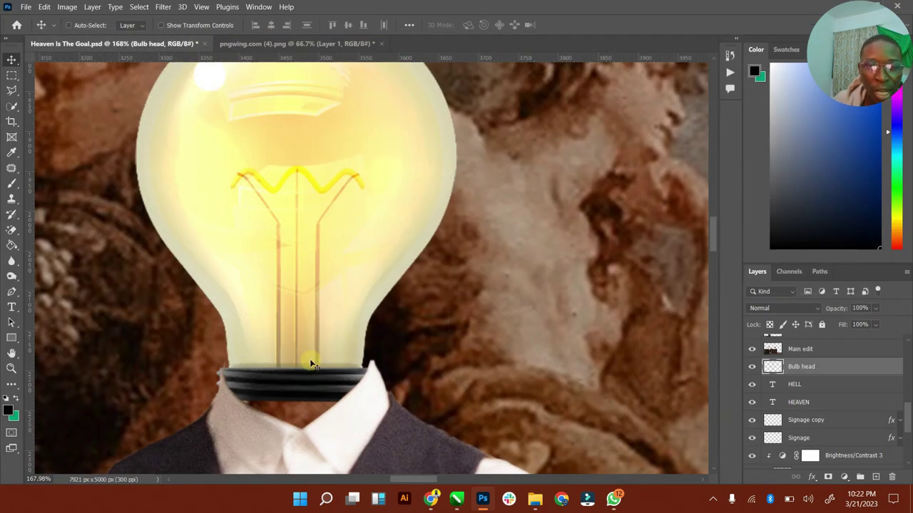
pyautogui.scroll(-2, 265, 328)
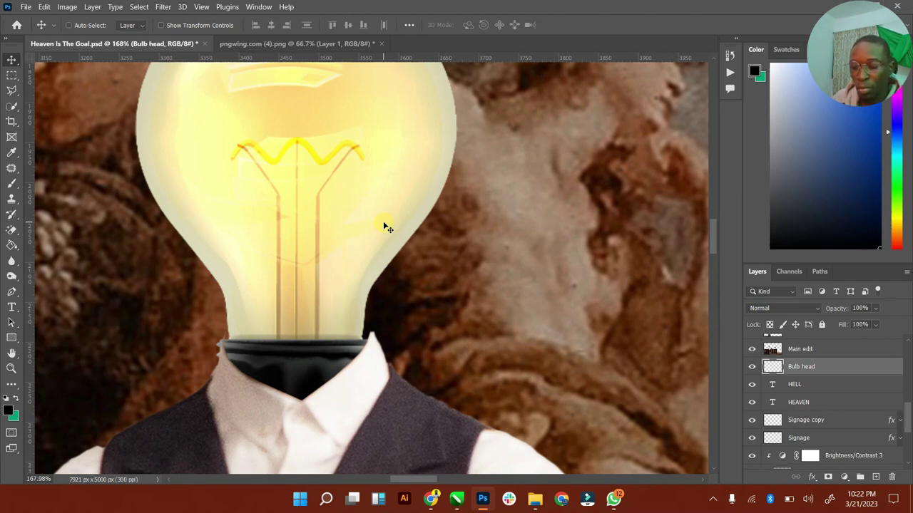
pyautogui.hotkey('ctrl', 'z')
pyautogui.hotkey('ctrl', 'z')
pyautogui.hotkey('ctrl', 'z')
pyautogui.hotkey('ctrl', 'z')
pyautogui.hotkey('ctrl', 'z')
pyautogui.hotkey('ctrl', 'z')
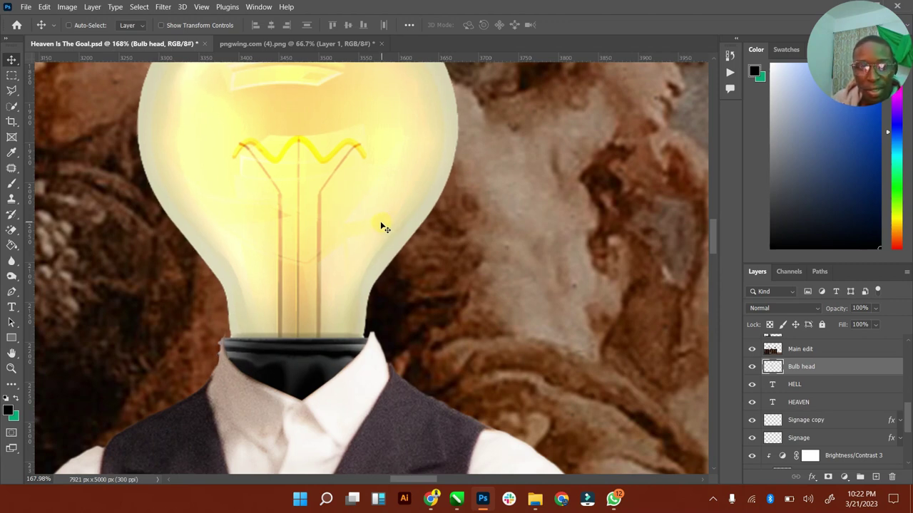
pyautogui.hotkey('ctrl', 'z')
pyautogui.hotkey('ctrl', 'z')
pyautogui.hotkey('ctrl', 'z')
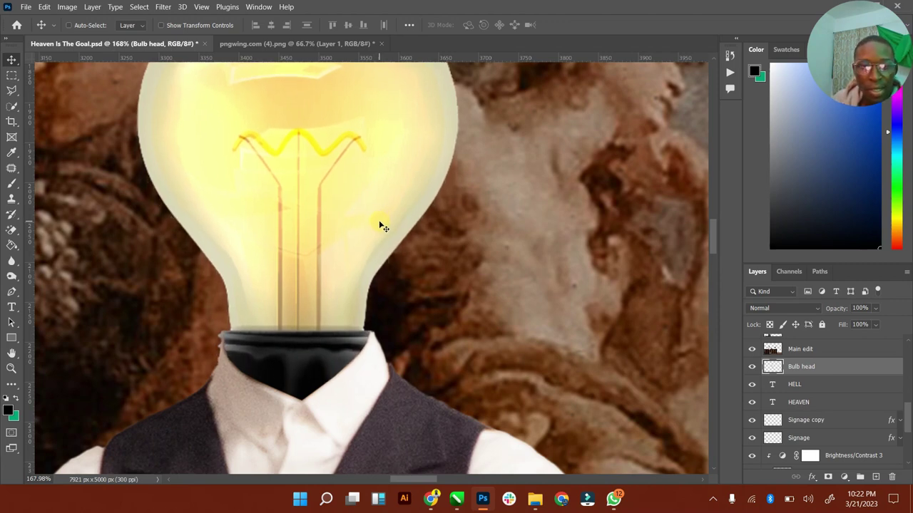
pyautogui.hotkey('ctrl', 'z')
pyautogui.hotkey('ctrl', 'z')
pyautogui.hotkey('ctrl', 'z')
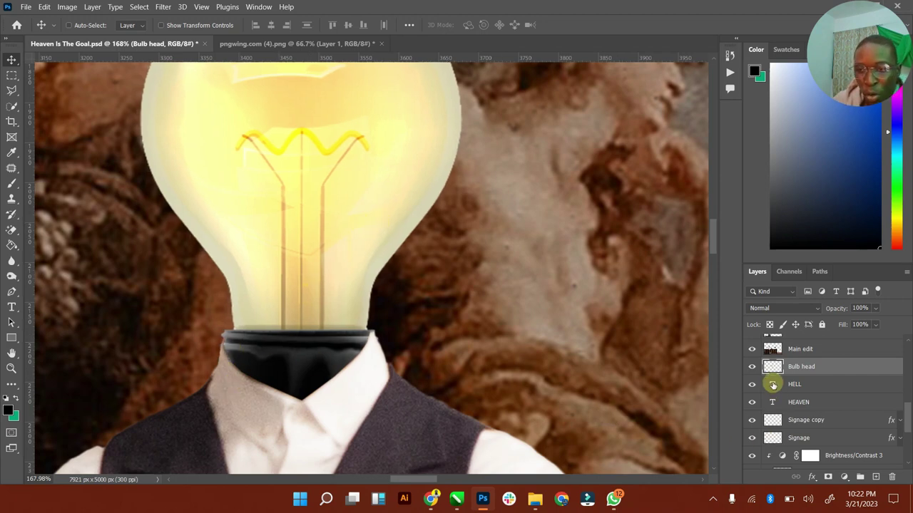
pyautogui.click(799, 350)
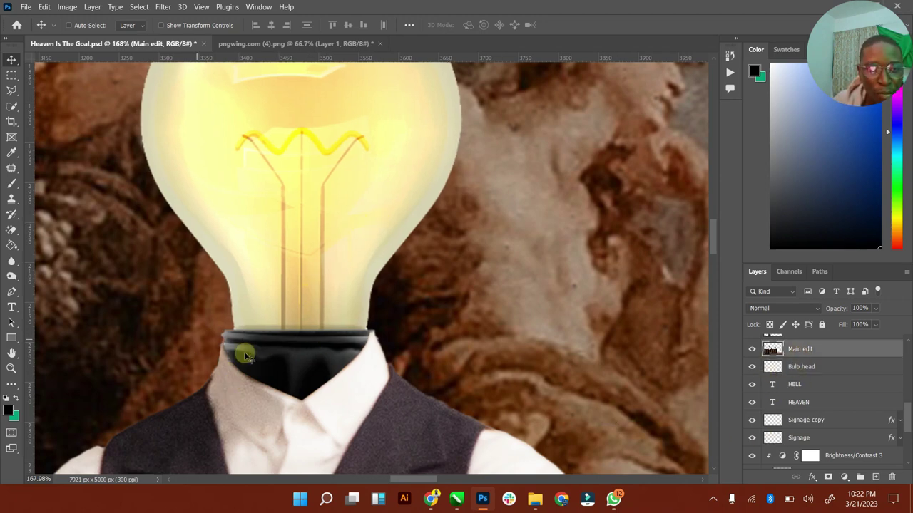
# Step: Blur the bulb base's left edge and the collar edge beneath it
pyautogui.click(12, 261)
pyautogui.click(270, 25)
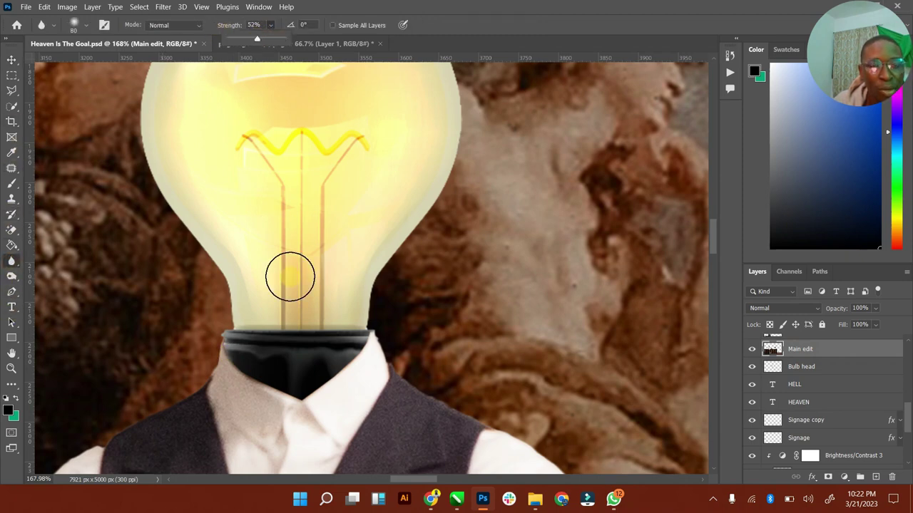
pyautogui.moveTo(216, 350)
pyautogui.mouseDown()
pyautogui.moveTo(222, 316)
pyautogui.moveTo(227, 343)
pyautogui.moveTo(216, 332)
pyautogui.moveTo(234, 364)
pyautogui.moveTo(231, 357)
pyautogui.moveTo(298, 394)
pyautogui.moveTo(248, 347)
pyautogui.moveTo(297, 400)
pyautogui.moveTo(367, 332)
pyautogui.moveTo(297, 403)
pyautogui.moveTo(380, 319)
pyautogui.moveTo(321, 391)
pyautogui.moveTo(375, 318)
pyautogui.moveTo(353, 363)
pyautogui.moveTo(377, 317)
pyautogui.mouseUp()
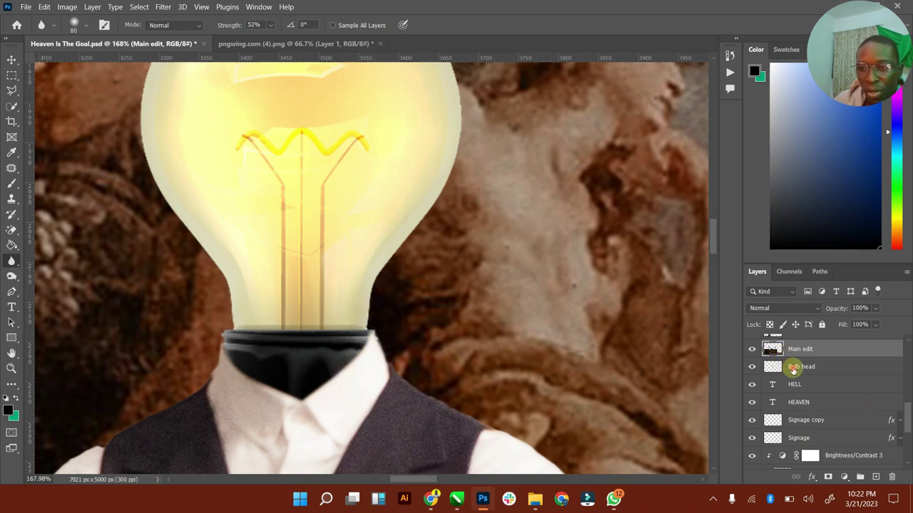
pyautogui.click(793, 367)
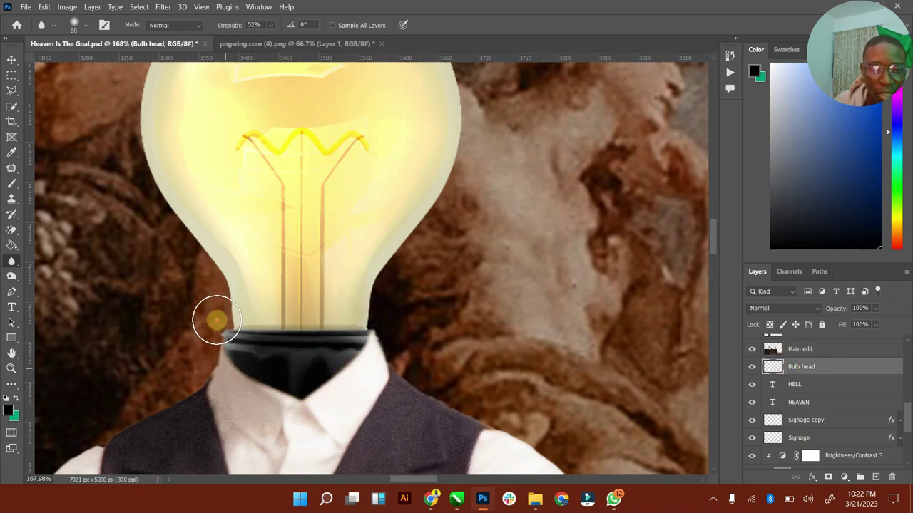
pyautogui.moveTo(217, 320)
pyautogui.mouseDown()
pyautogui.moveTo(211, 373)
pyautogui.moveTo(247, 364)
pyautogui.mouseUp()
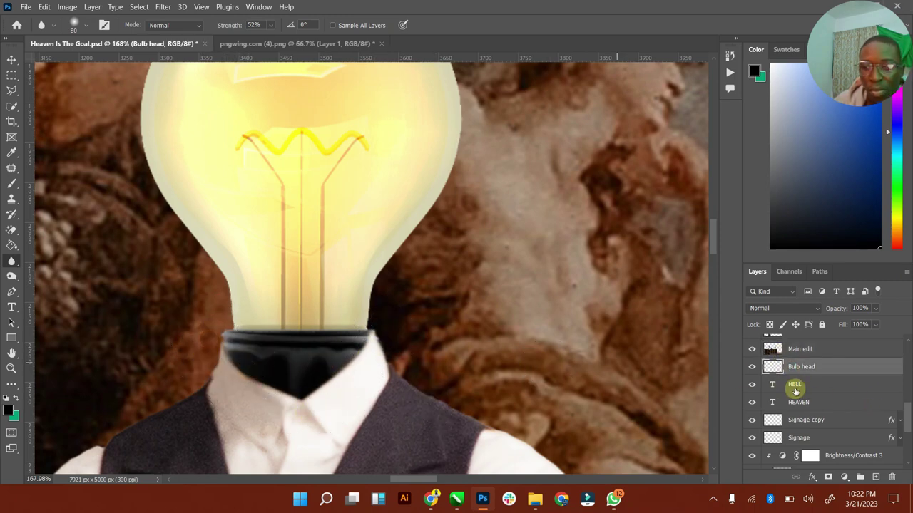
pyautogui.click(793, 349)
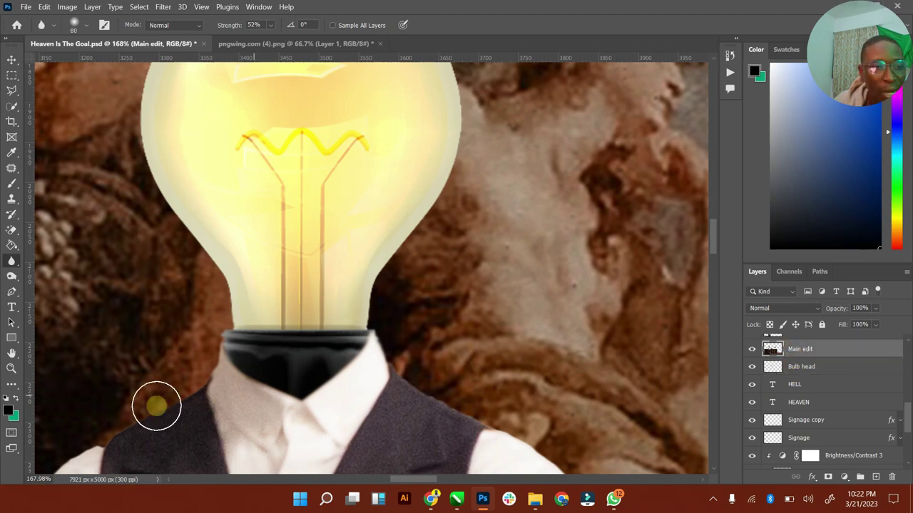
# Step: Smudge the collar's top edge into the bulb base with a size-35 Smudge brush
pyautogui.rightClick(11, 262)
pyautogui.click(51, 283)
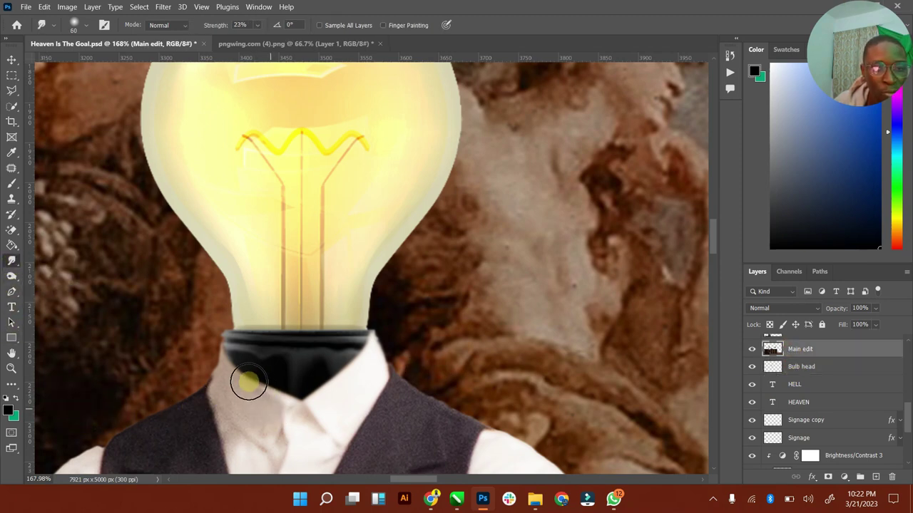
pyautogui.press('[')
pyautogui.press('[')
pyautogui.press('[')
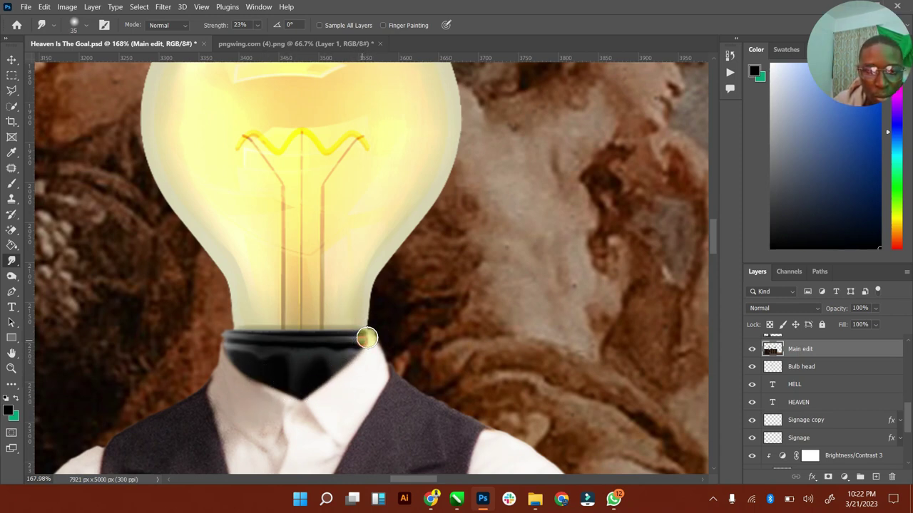
pyautogui.moveTo(367, 338)
pyautogui.mouseDown()
pyautogui.moveTo(242, 337)
pyautogui.moveTo(231, 353)
pyautogui.moveTo(218, 347)
pyautogui.moveTo(226, 361)
pyautogui.moveTo(219, 335)
pyautogui.moveTo(242, 365)
pyautogui.mouseUp()
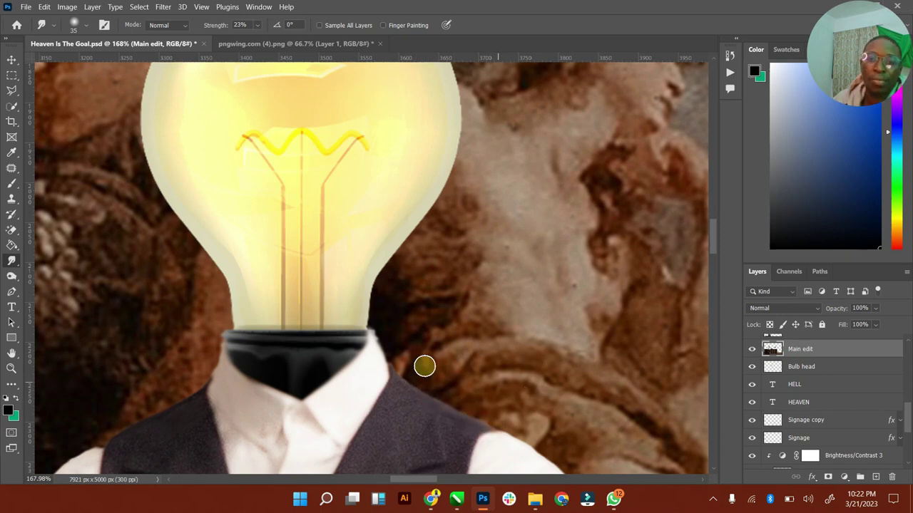
pyautogui.click(11, 63)
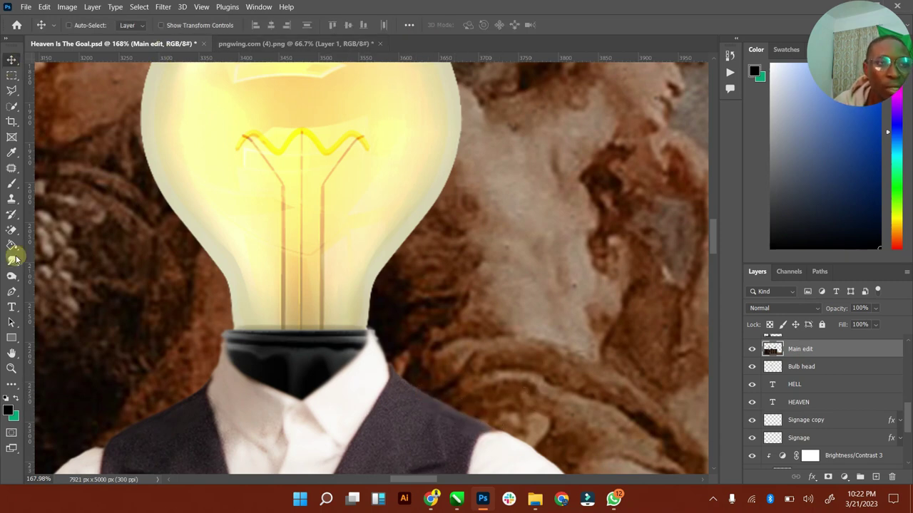
# Step: Fit the whole lobby composite on screen, pick the Move tool and save with Ctrl+S
pyautogui.doubleClick(10, 354)
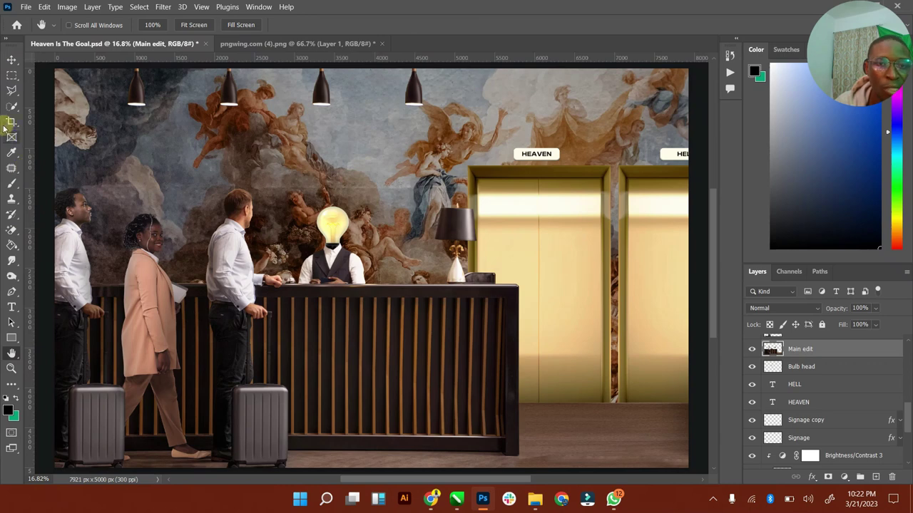
pyautogui.click(11, 59)
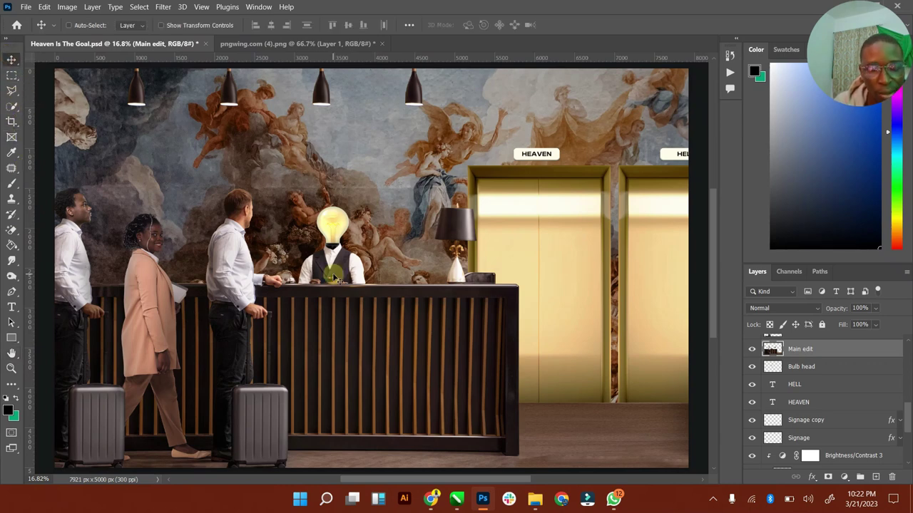
pyautogui.hotkey('ctrl', 's')
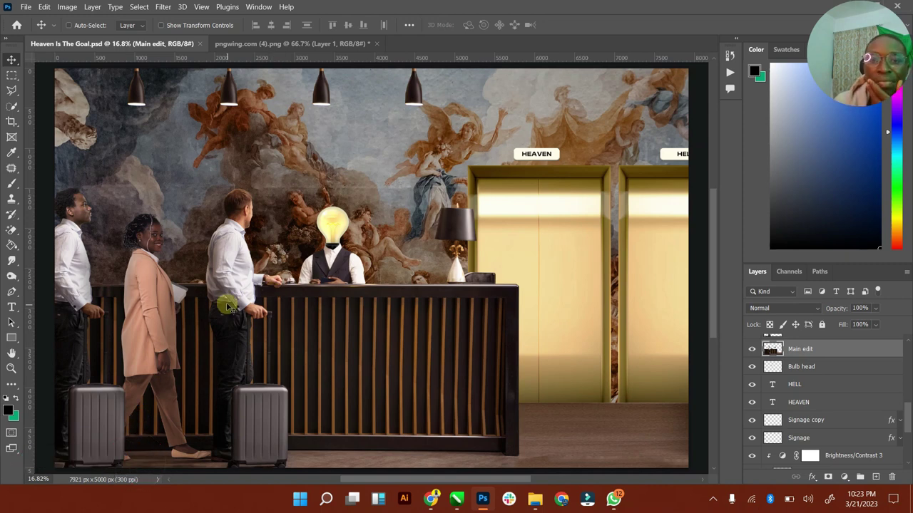
pyautogui.press('ctrl')
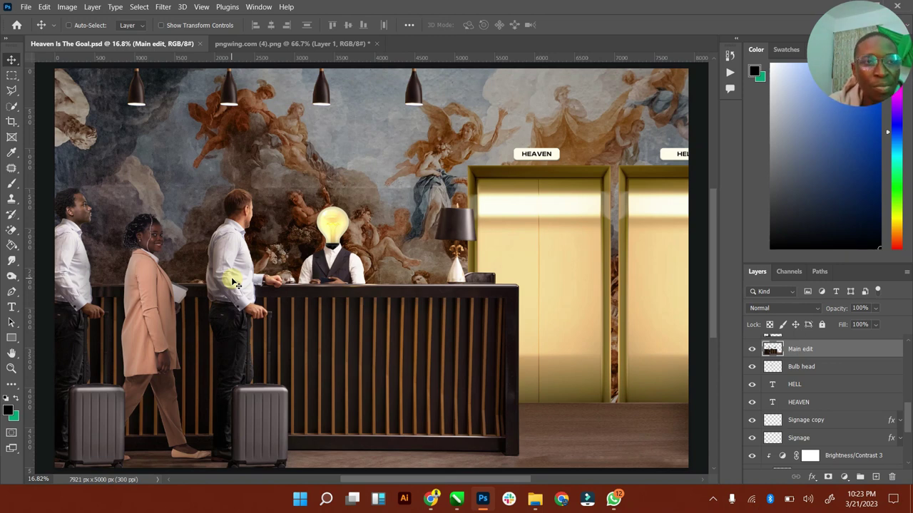
pyautogui.press('ctrl')
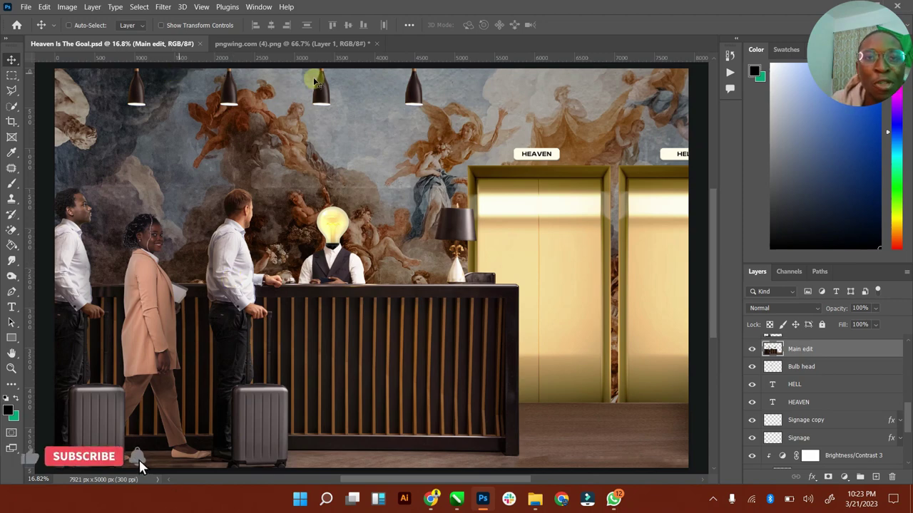
# Step: Close the pngwing.com (4).png tab without saving its changes
pyautogui.click(376, 45)
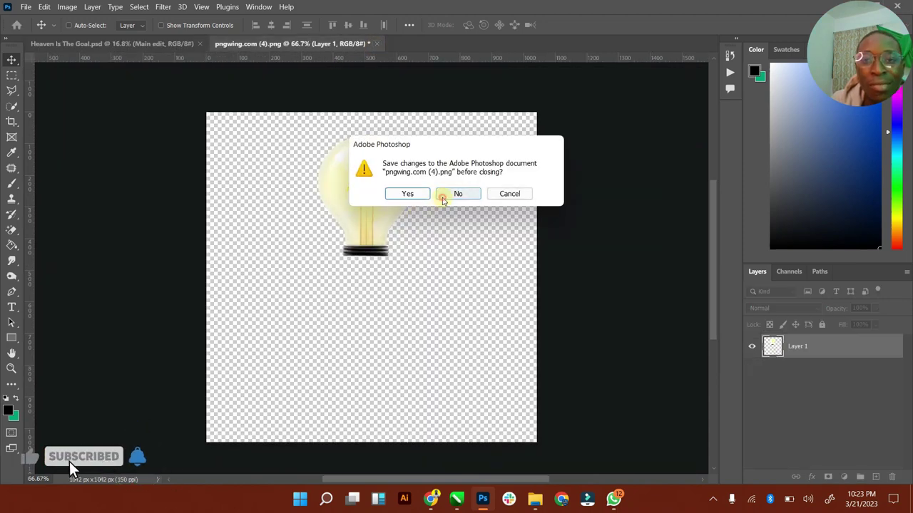
pyautogui.click(457, 194)
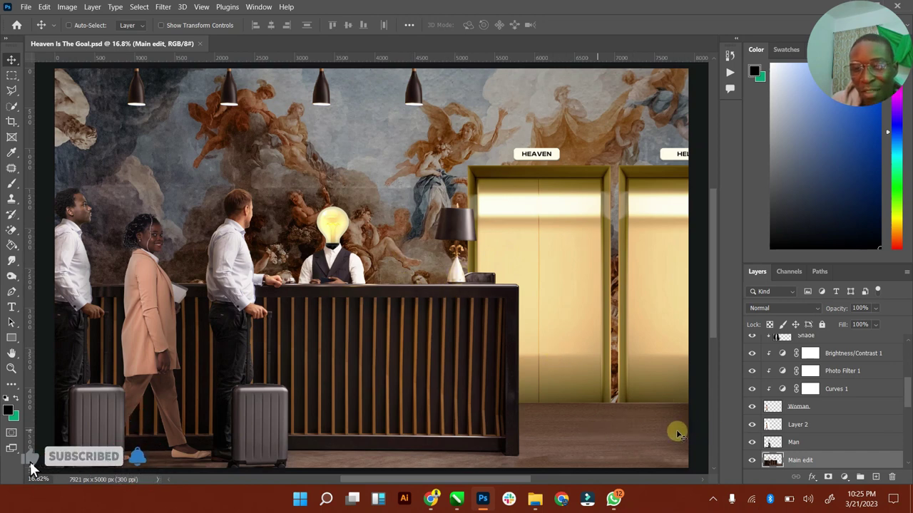
# Step: Add a new layer above Main edit named 'Shadow' and clip it to the layer below
pyautogui.scroll(-3, 908, 390)
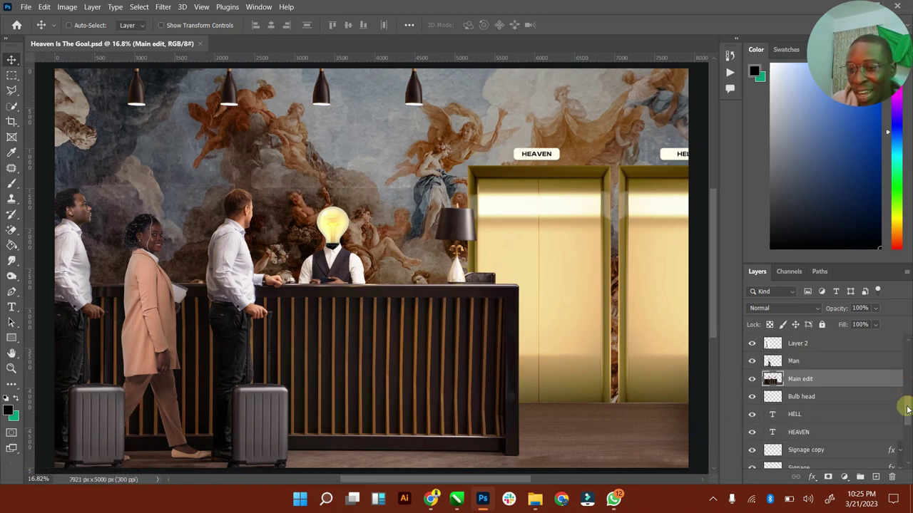
pyautogui.click(874, 475)
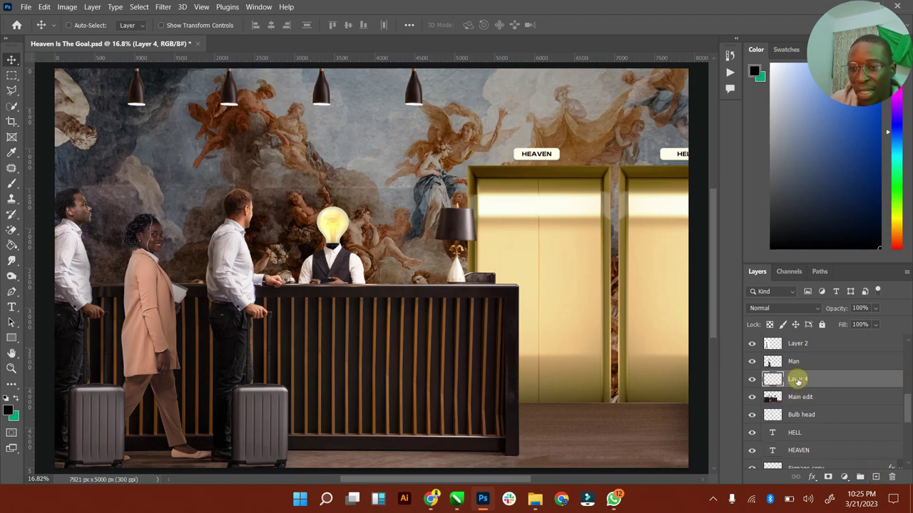
pyautogui.doubleClick(796, 379)
pyautogui.write('Sha')
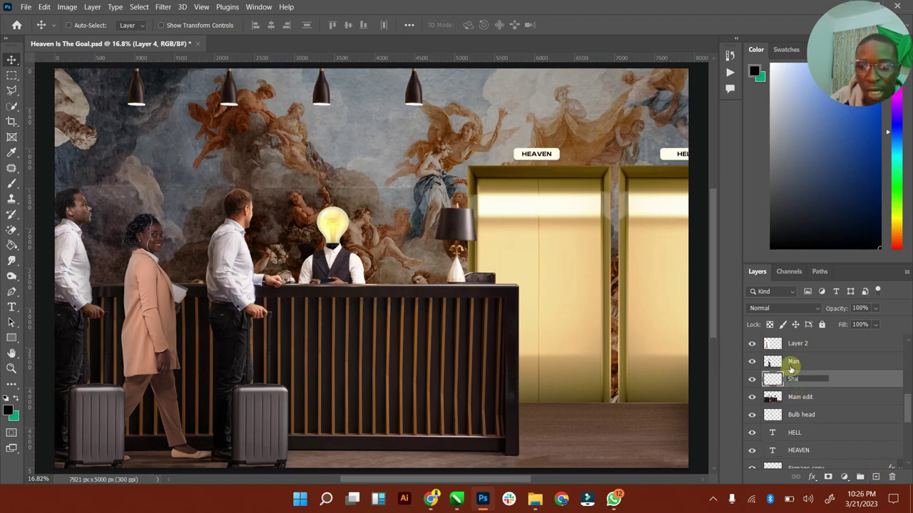
pyautogui.write('dow')
pyautogui.rightClick(825, 378)
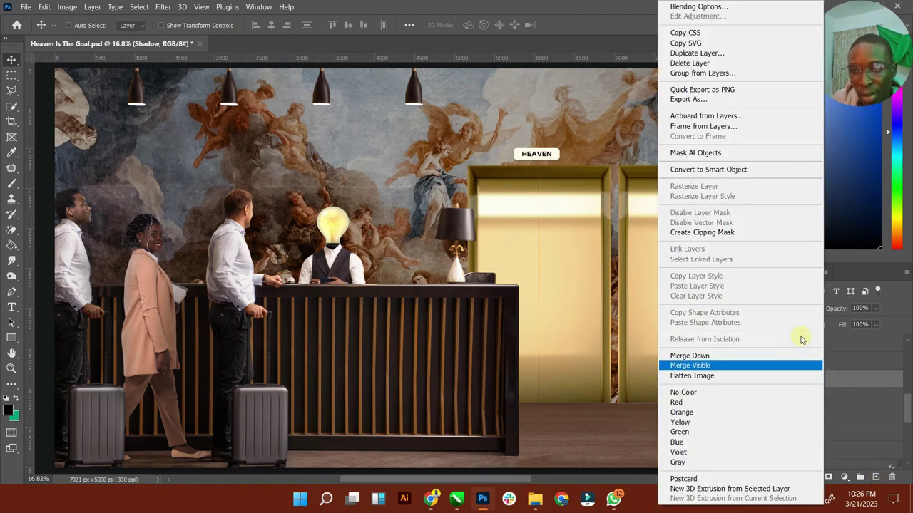
pyautogui.click(724, 233)
# Step: Paint a broad black shadow across the lower-right floor with an 1800 brush
pyautogui.click(12, 368)
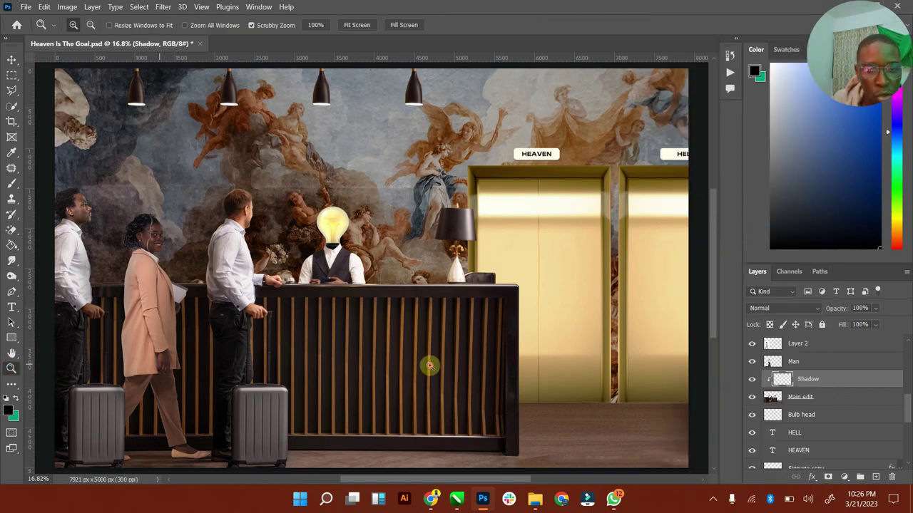
pyautogui.keyDown('alt'); pyautogui.click(414, 366); pyautogui.keyUp('alt')
pyautogui.click(12, 182)
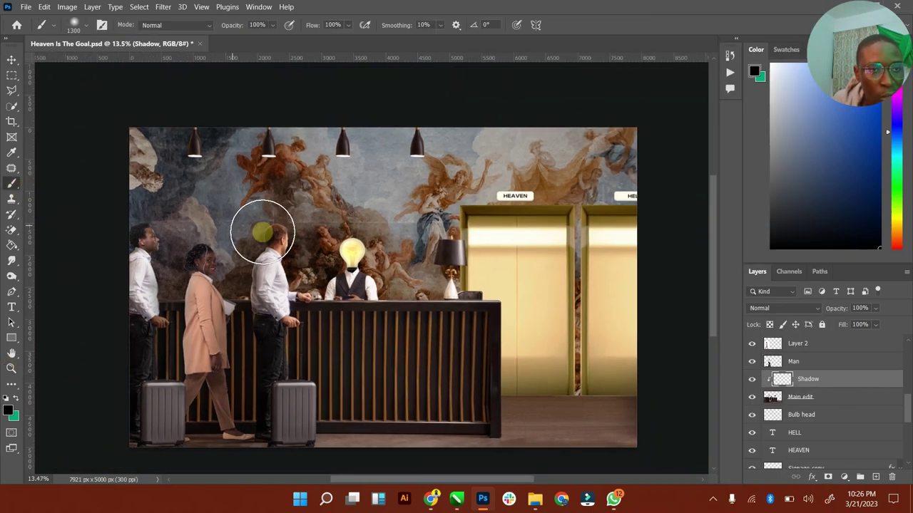
pyautogui.scroll(-3, 261, 228)
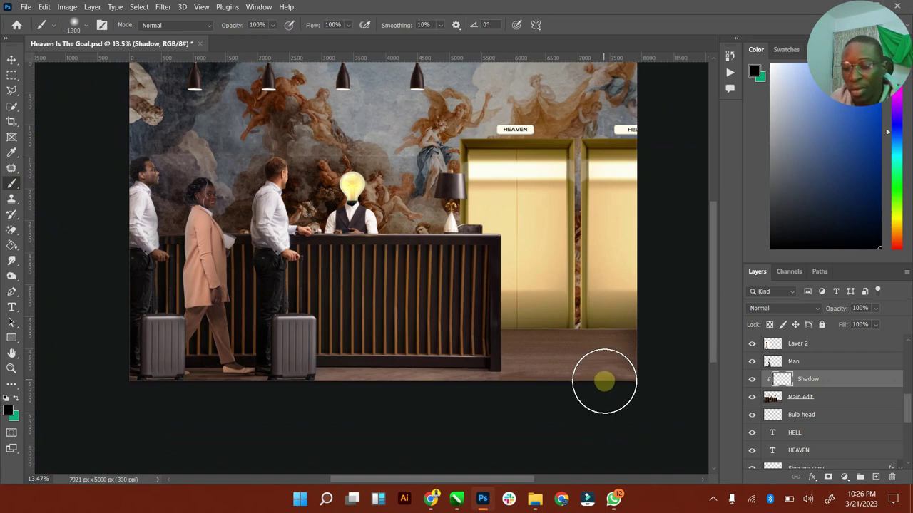
pyautogui.press(']')
pyautogui.press(']')
pyautogui.press(']')
pyautogui.press(']')
pyautogui.press(']')
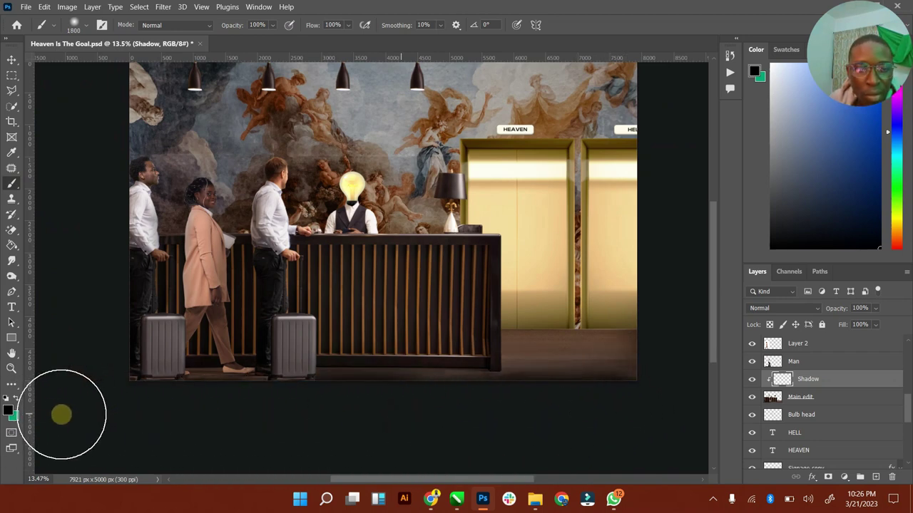
pyautogui.moveTo(618, 391)
pyautogui.mouseDown()
pyautogui.moveTo(535, 378)
pyautogui.moveTo(666, 384)
pyautogui.moveTo(535, 424)
pyautogui.moveTo(539, 416)
pyautogui.moveTo(222, 418)
pyautogui.moveTo(461, 404)
pyautogui.moveTo(72, 407)
pyautogui.mouseUp()
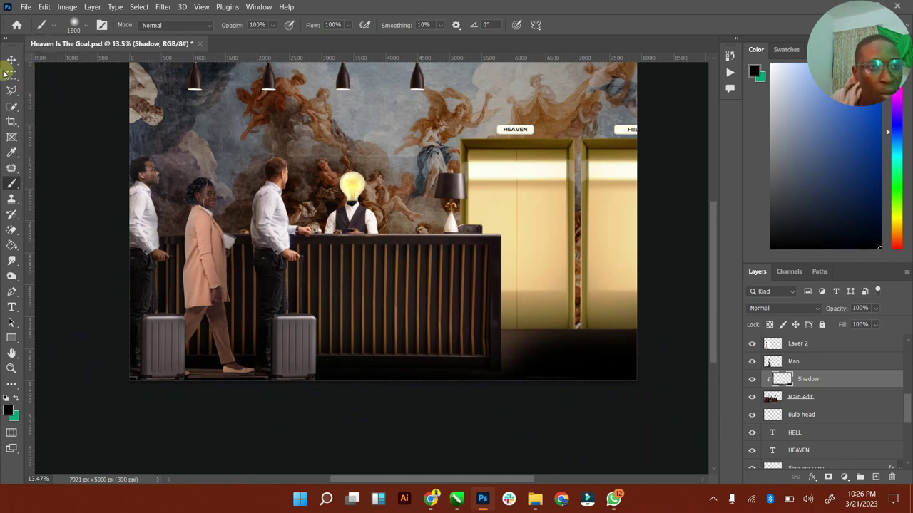
pyautogui.click(12, 59)
pyautogui.click(783, 308)
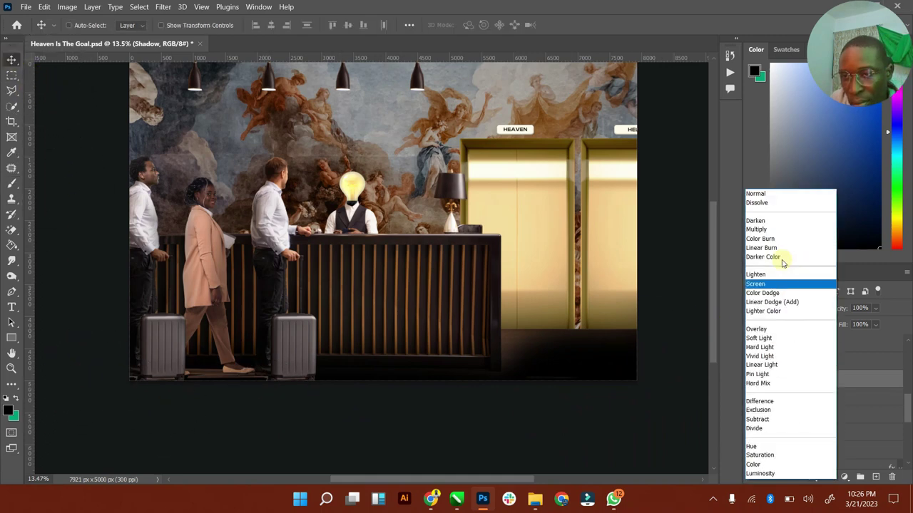
# Step: Set the Shadow layer to Overlay at 34% opacity and 67% fill, then save
pyautogui.click(757, 331)
pyautogui.click(875, 308)
pyautogui.moveTo(862, 323); pyautogui.dragTo(853, 325)
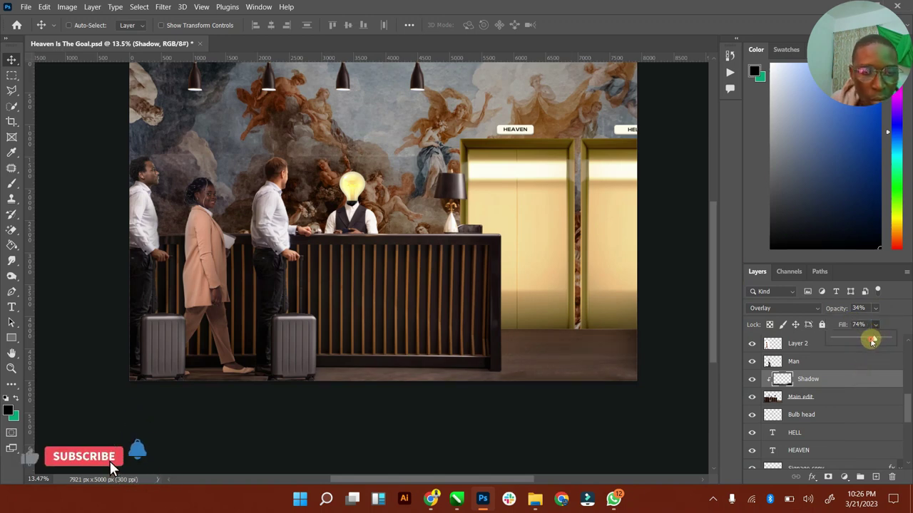
pyautogui.moveTo(875, 338); pyautogui.dragTo(865, 339)
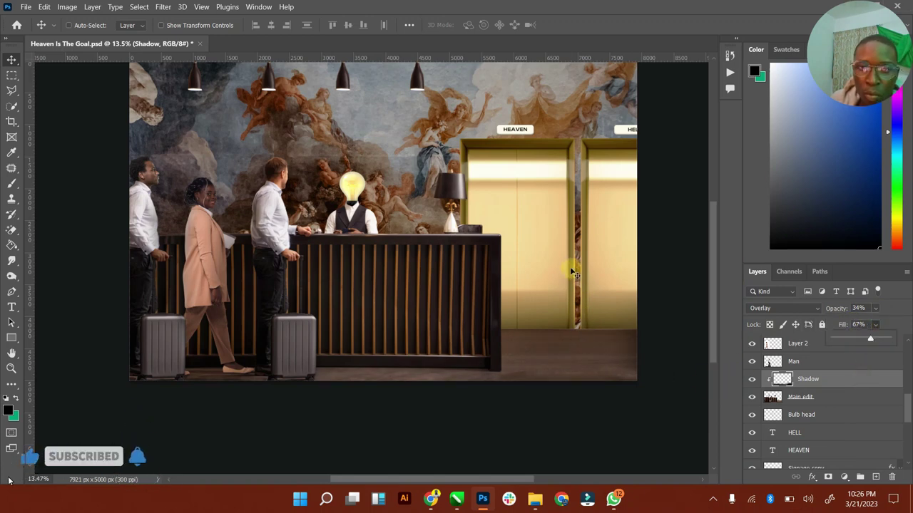
pyautogui.scroll(1, 239, 293)
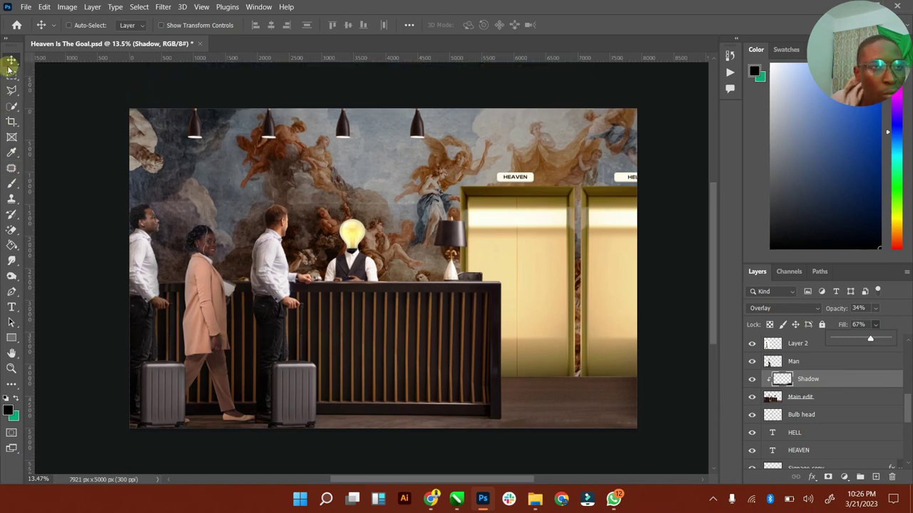
pyautogui.hotkey('ctrl', 's')
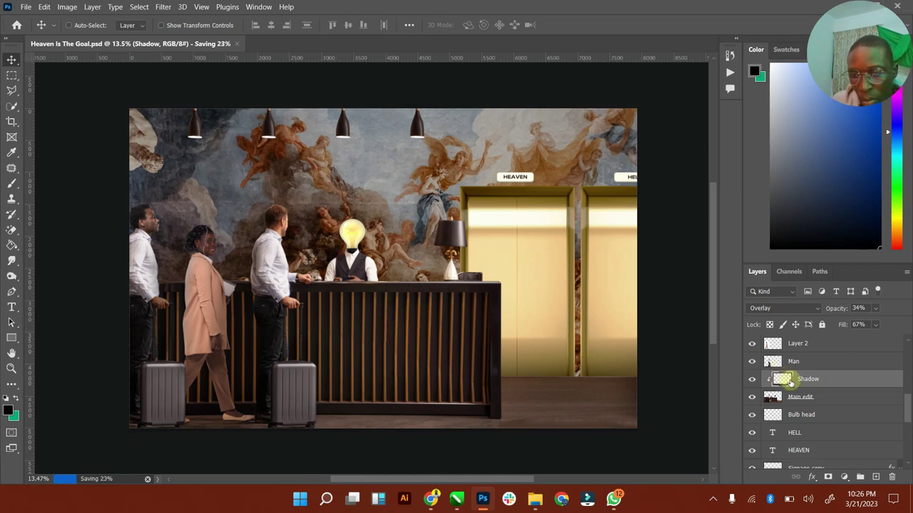
# Step: Select the HEAVEN text layer in the Layers panel
pyautogui.moveTo(907, 407)
pyautogui.mouseDown()
pyautogui.moveTo(903, 365)
pyautogui.moveTo(905, 417)
pyautogui.mouseUp()
pyautogui.scroll(-2, 841, 406)
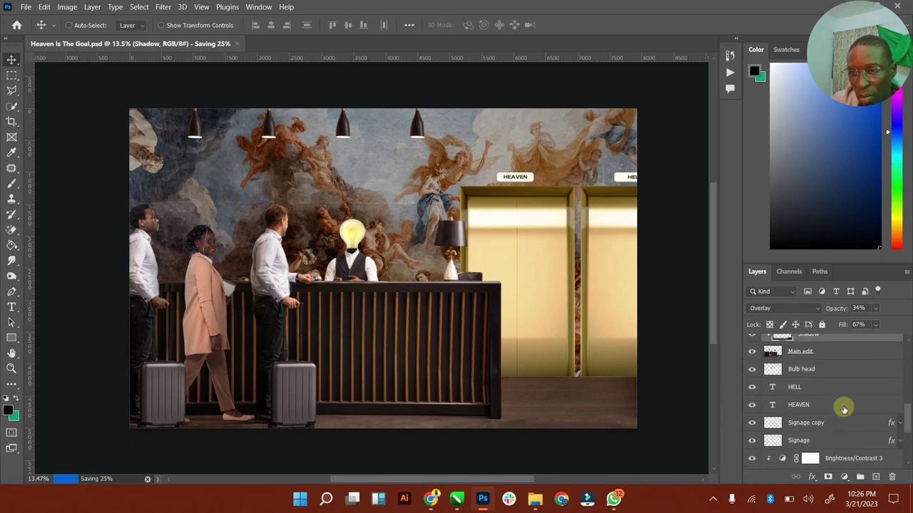
pyautogui.click(833, 405)
# Step: Duplicate HEAVEN, move the copy to the top of the stack and place it on the left suitcase
pyautogui.hotkey('ctrl', 'j')
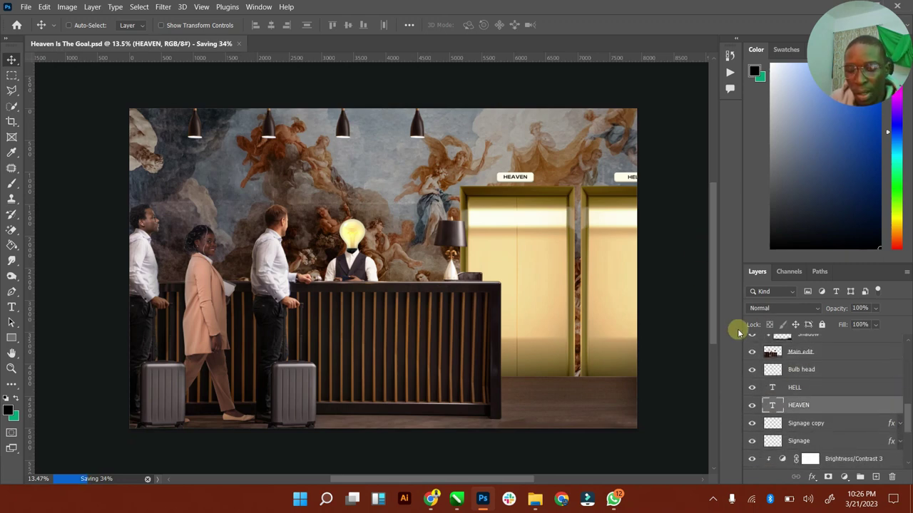
pyautogui.moveTo(818, 404); pyautogui.dragTo(806, 337)
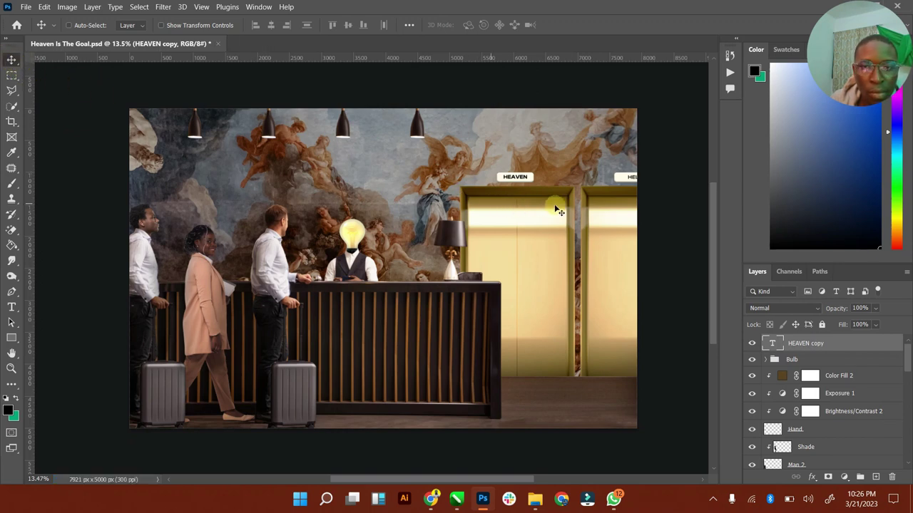
pyautogui.moveTo(441, 213); pyautogui.dragTo(204, 372)
pyautogui.press('z')
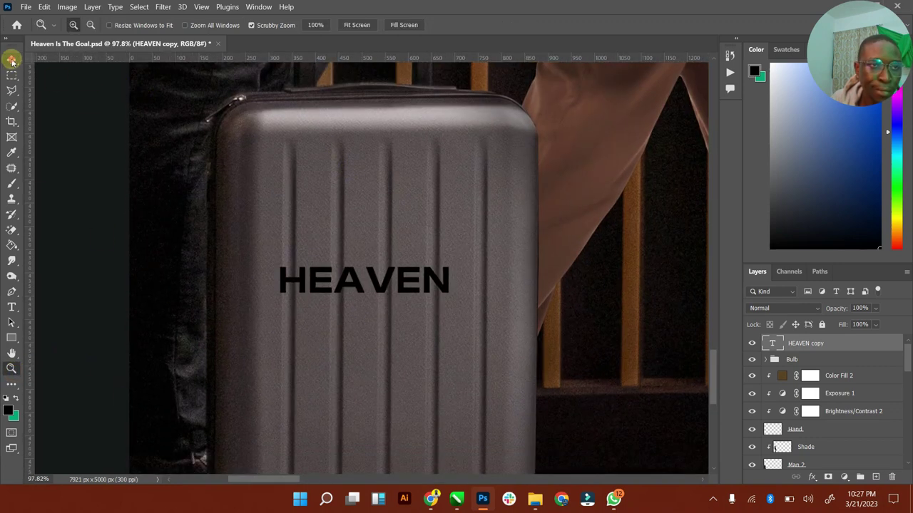
pyautogui.click(12, 60)
pyautogui.moveTo(387, 267); pyautogui.dragTo(397, 274)
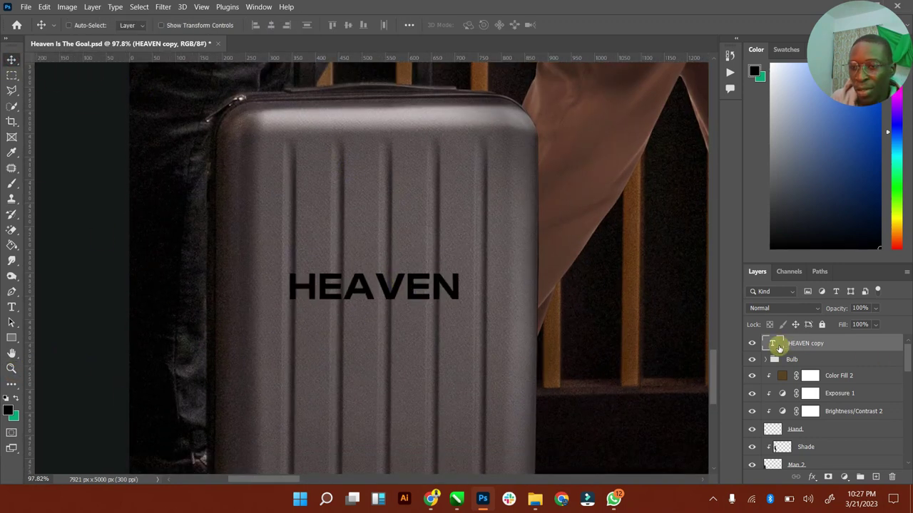
# Step: Change the suitcase text to WORKS and reposition it on the suitcase
pyautogui.doubleClick(774, 345)
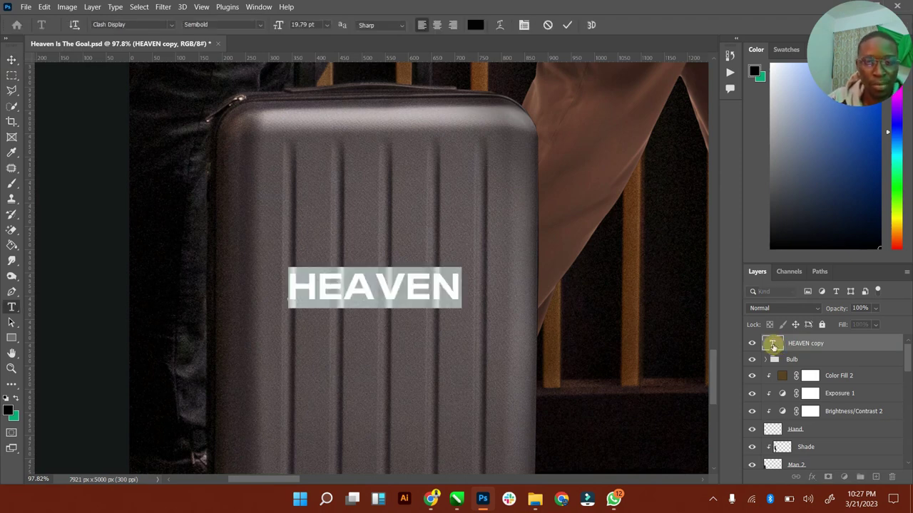
pyautogui.write('WORKS')
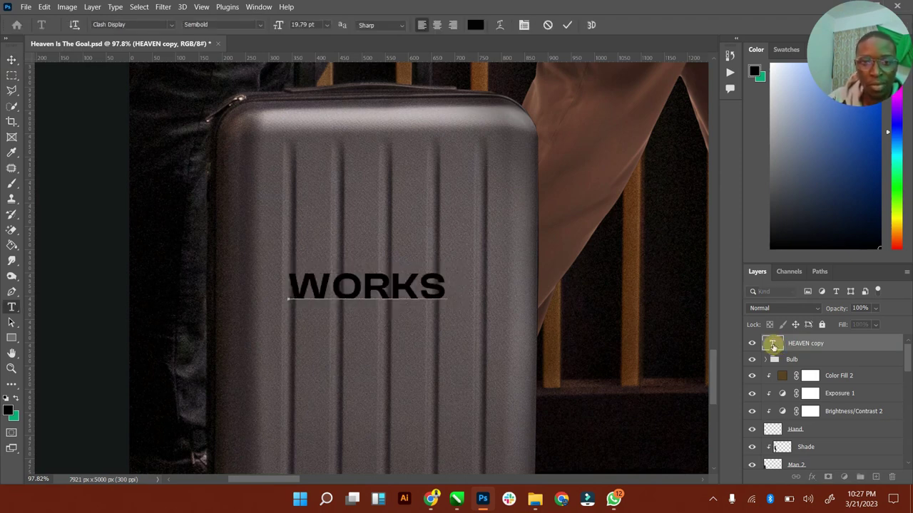
pyautogui.click(565, 26)
pyautogui.press('v')
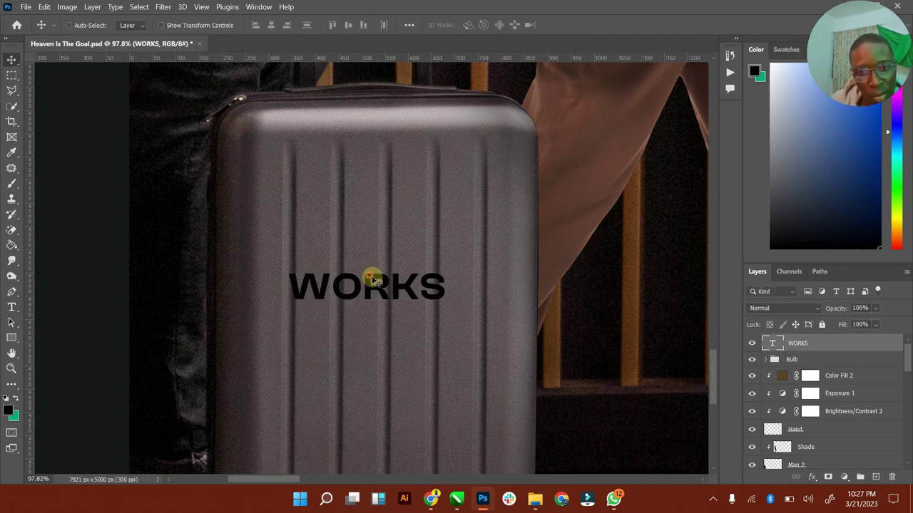
pyautogui.moveTo(368, 279); pyautogui.dragTo(391, 291)
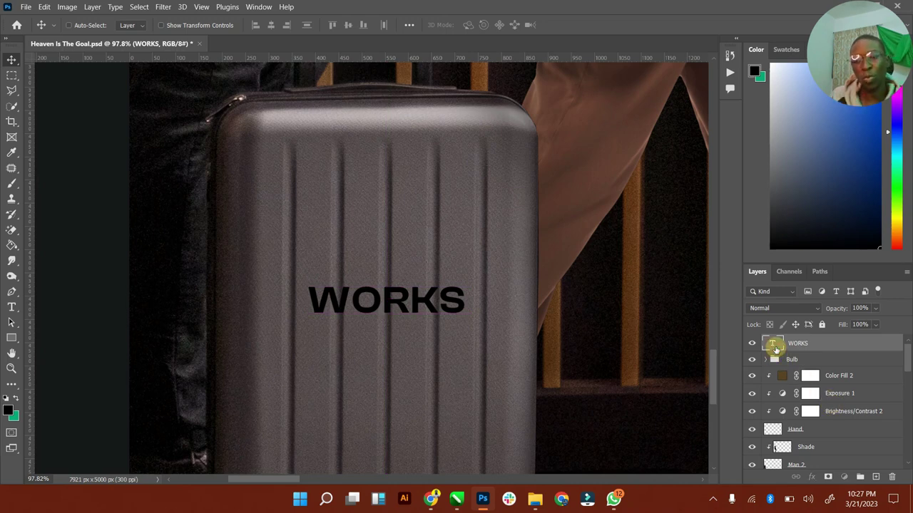
# Step: Add GOOD as a first line above WORKS and centre-align both lines
pyautogui.doubleClick(313, 299)
pyautogui.click(314, 299)
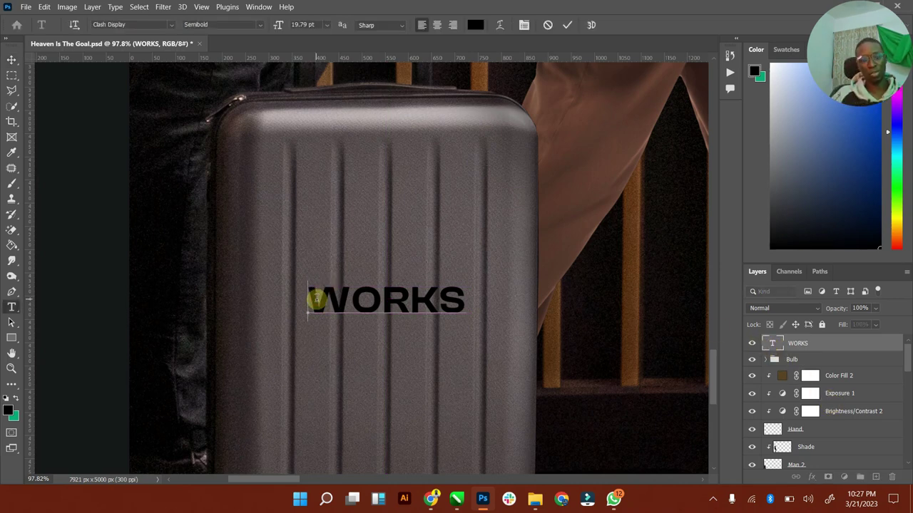
pyautogui.write('GOOD')
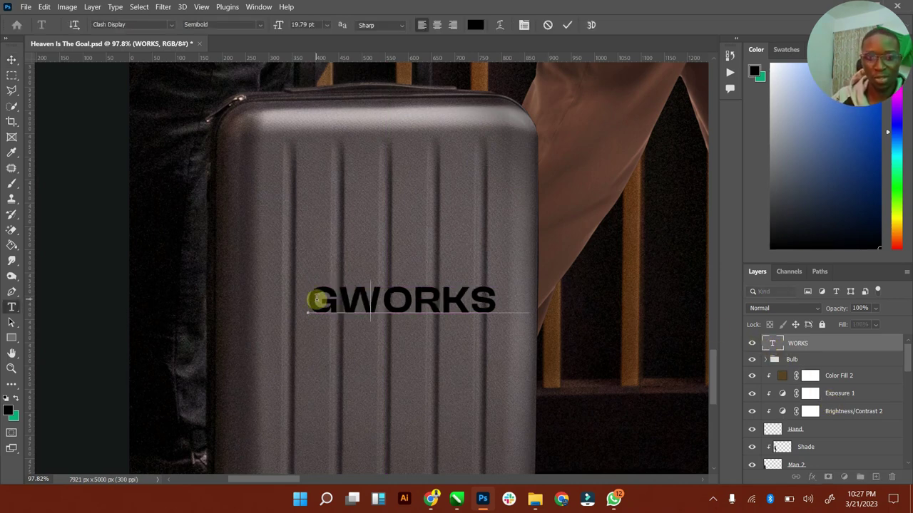
pyautogui.press('Return')
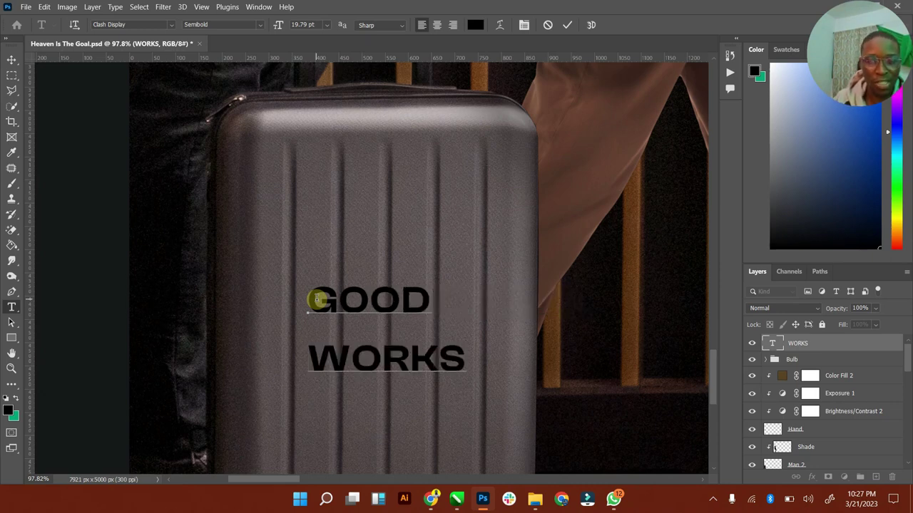
pyautogui.hotkey('ctrl', 'a')
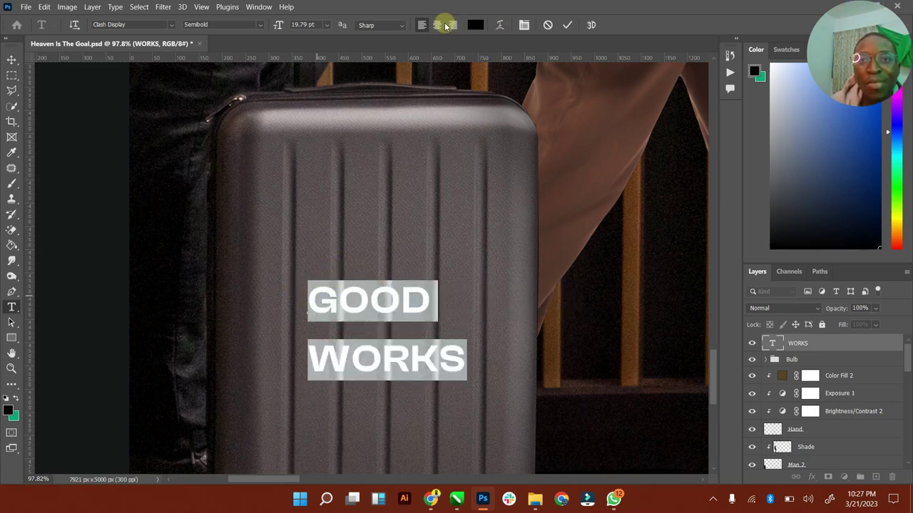
pyautogui.click(437, 25)
# Step: Tighten the line spacing between GOOD and WORKS, then move the lettering right and down
pyautogui.click(523, 25)
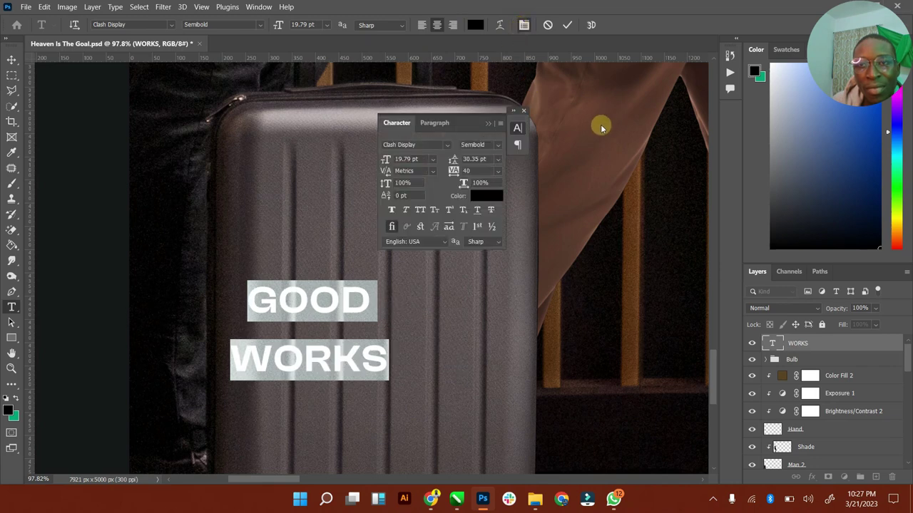
pyautogui.moveTo(450, 163); pyautogui.dragTo(450, 165)
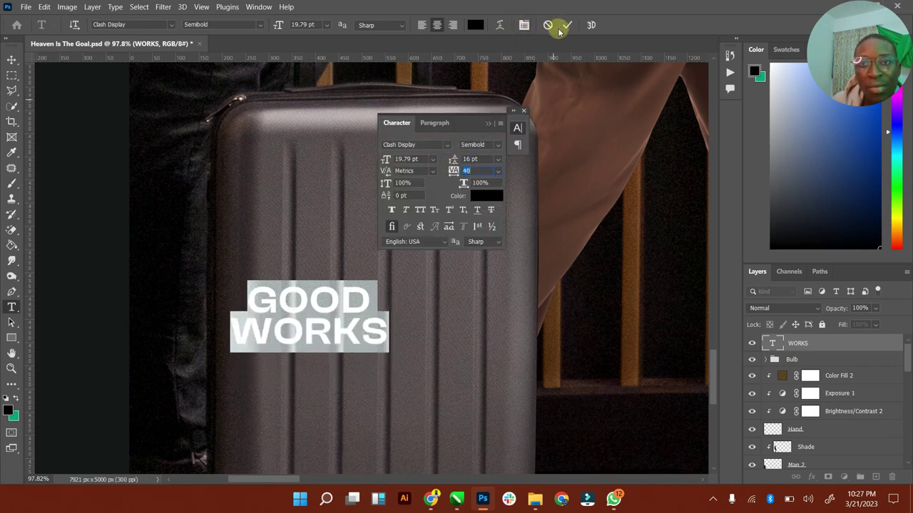
pyautogui.click(488, 122)
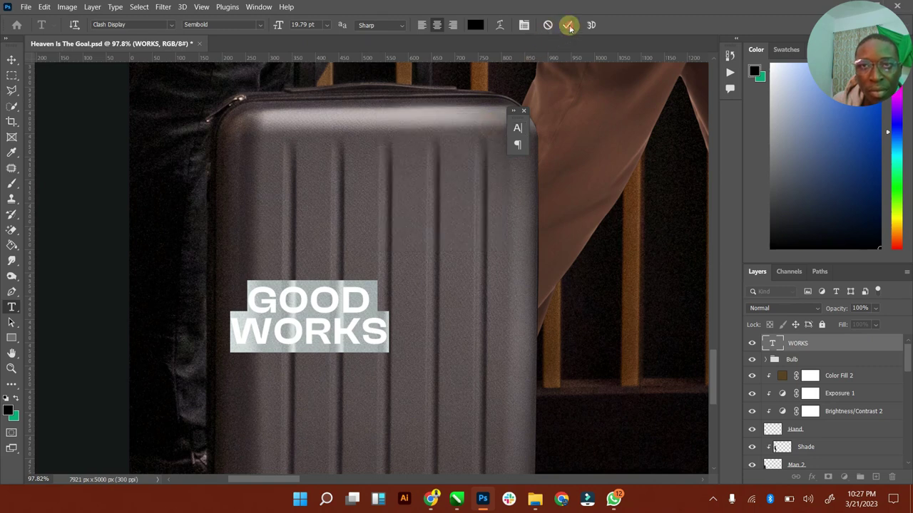
pyautogui.click(569, 27)
pyautogui.click(12, 59)
pyautogui.moveTo(301, 298); pyautogui.dragTo(381, 320)
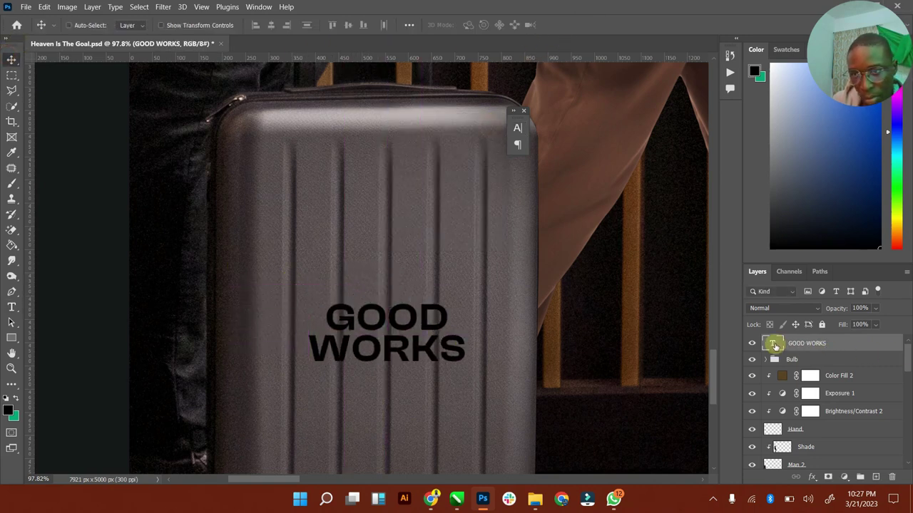
# Step: Recolour the GOOD WORKS text white and commit it
pyautogui.doubleClick(773, 344)
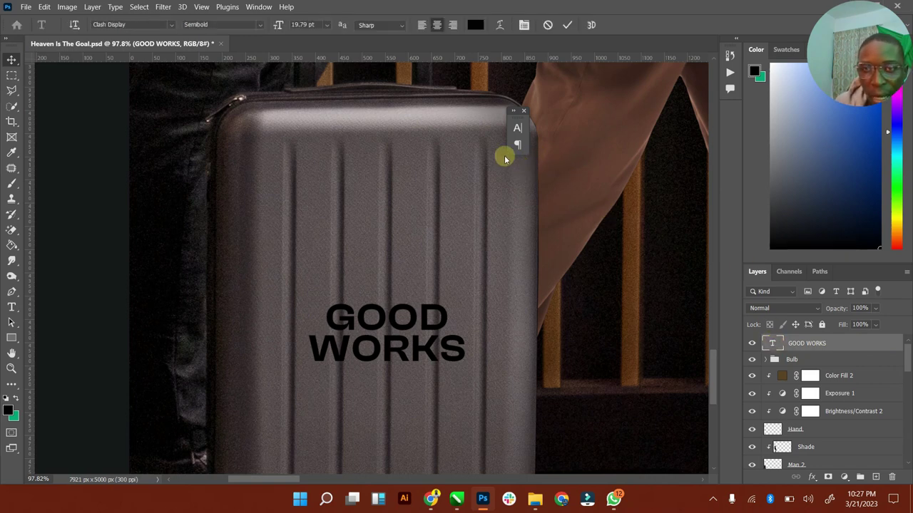
pyautogui.click(474, 27)
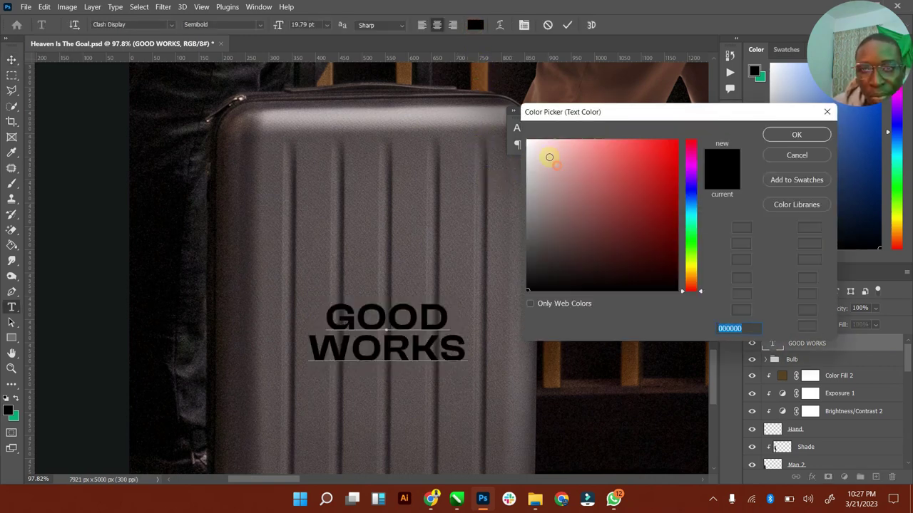
pyautogui.moveTo(546, 153); pyautogui.dragTo(654, 140)
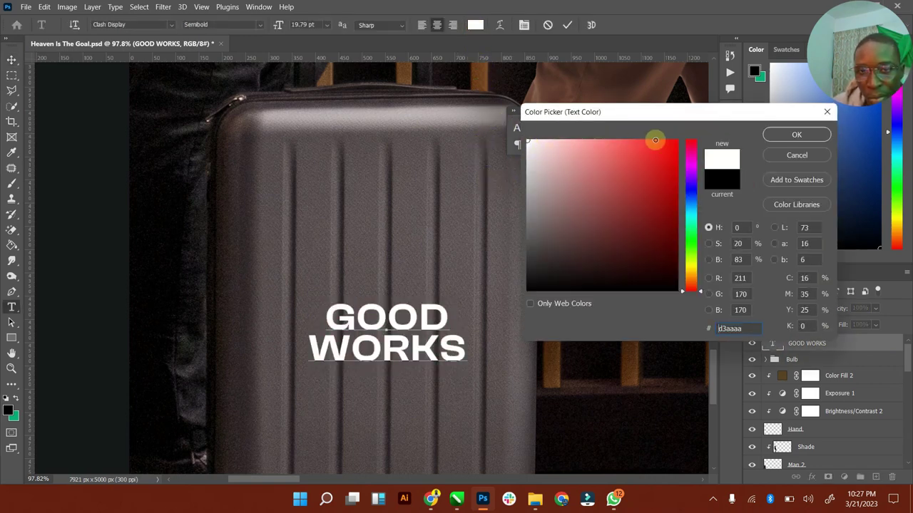
pyautogui.click(790, 135)
pyautogui.click(566, 27)
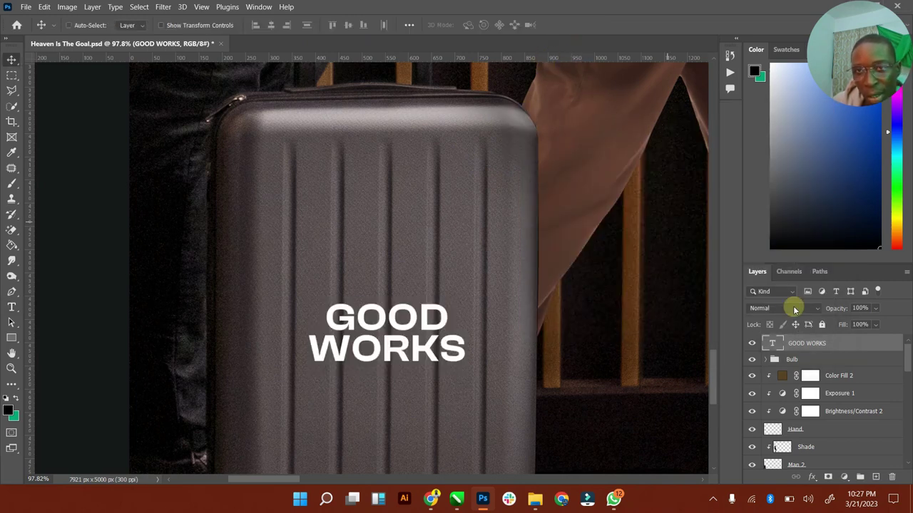
pyautogui.rightClick(810, 340)
pyautogui.click(620, 25)
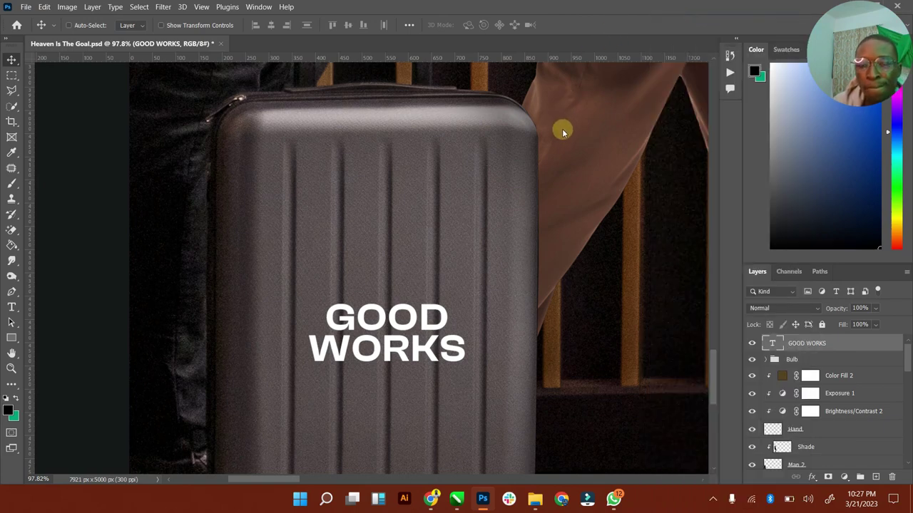
# Step: Give the GOOD WORKS text Bevel & Emboss and Drop Shadow, leaving Stroke off
pyautogui.moveTo(540, 155); pyautogui.dragTo(524, 60)
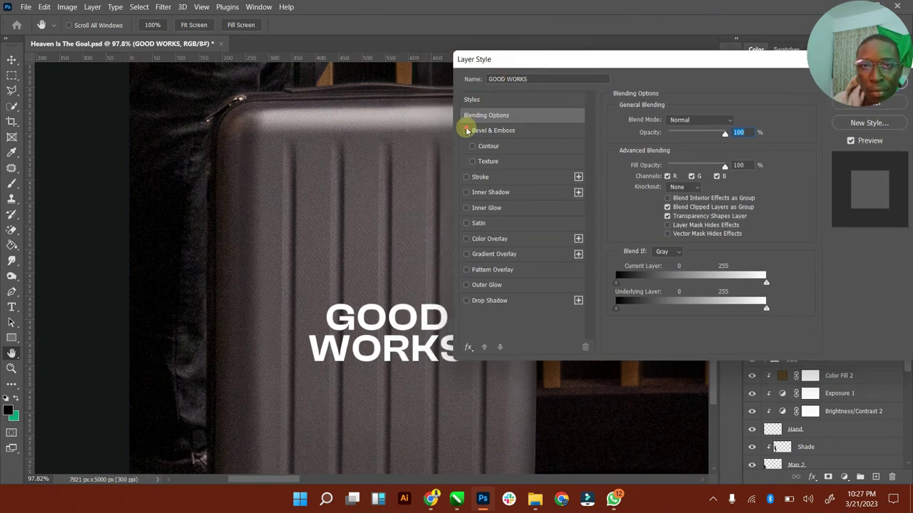
pyautogui.click(467, 130)
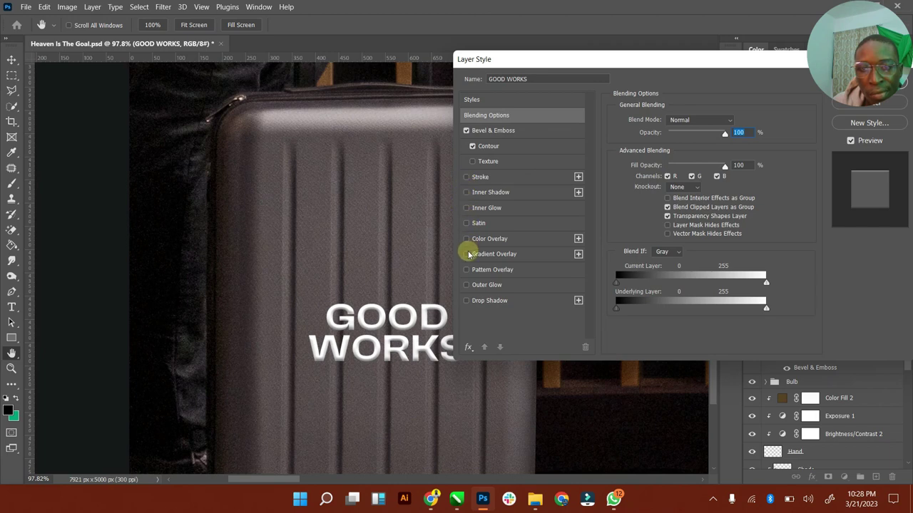
pyautogui.click(466, 177)
pyautogui.click(467, 176)
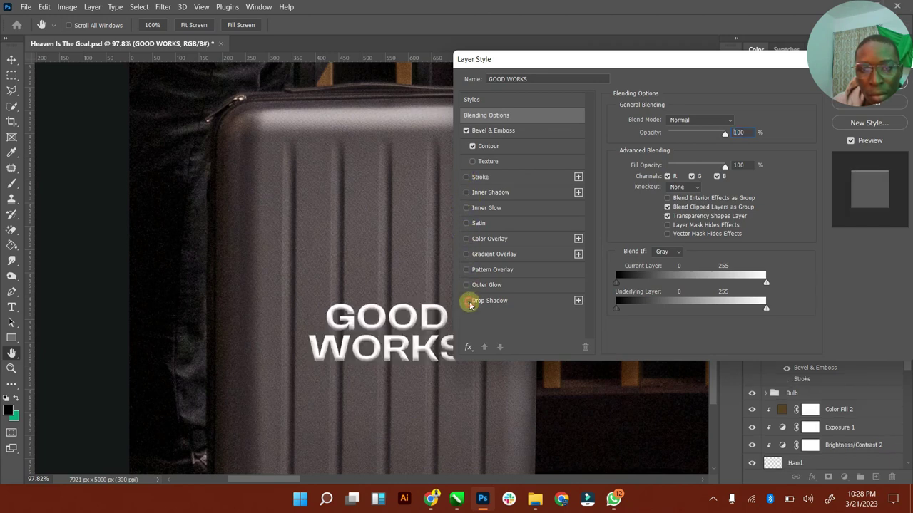
pyautogui.click(467, 301)
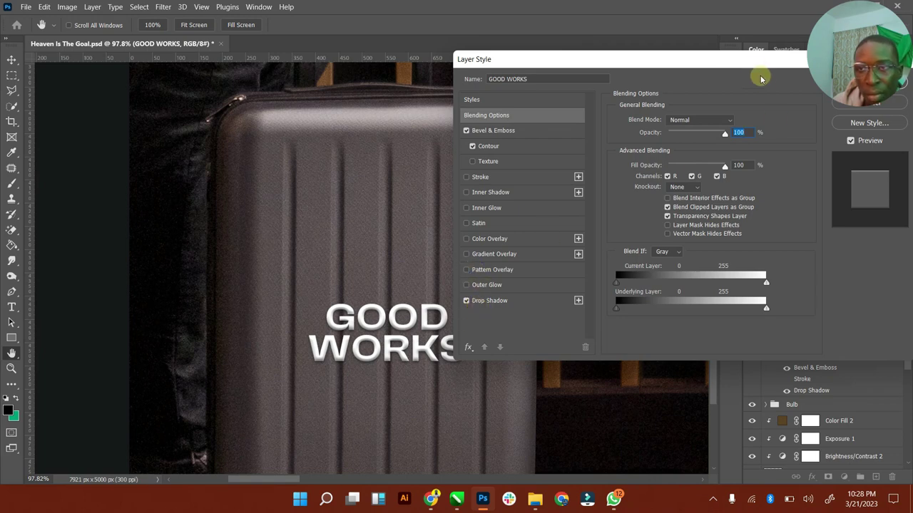
pyautogui.moveTo(761, 78); pyautogui.dragTo(602, 94)
# Step: Apply the layer styles and set the GOOD WORKS layer's blend mode to Multiply
pyautogui.click(731, 100)
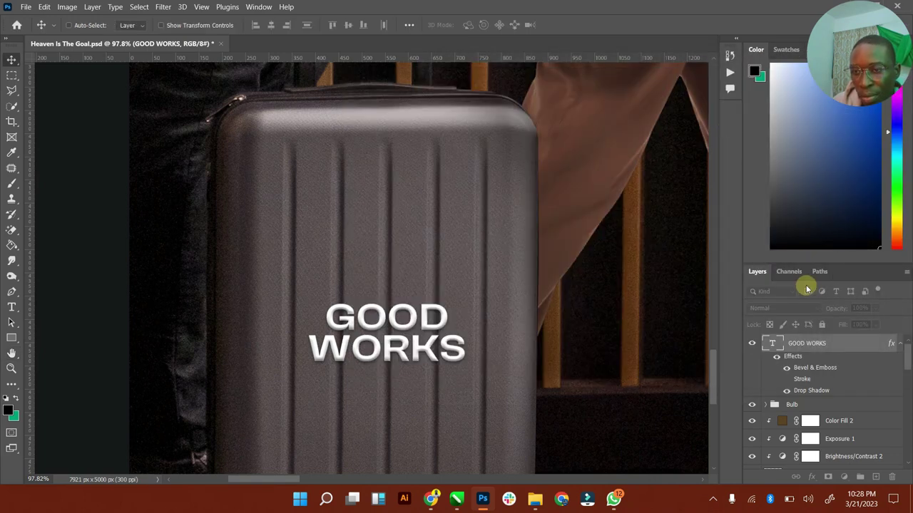
pyautogui.click(791, 308)
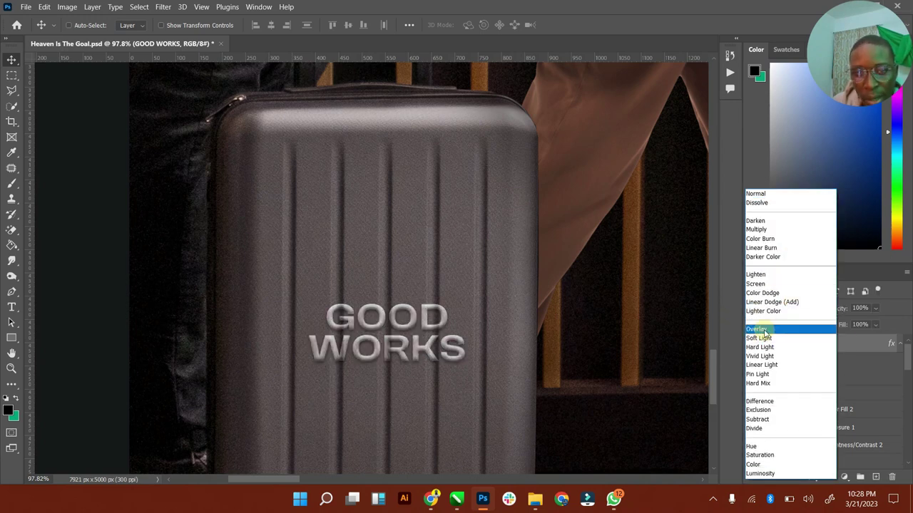
pyautogui.click(758, 230)
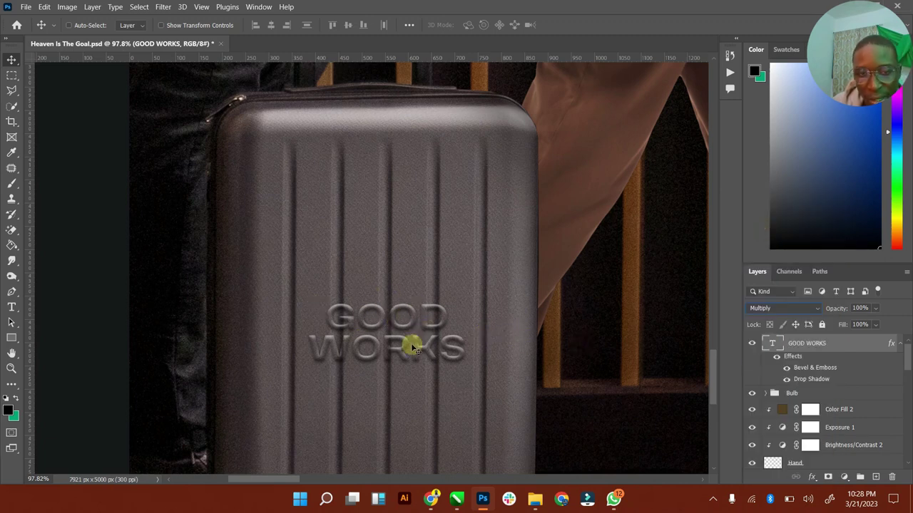
pyautogui.moveTo(260, 481)
pyautogui.mouseDown()
pyautogui.moveTo(287, 476)
pyautogui.moveTo(279, 477)
pyautogui.mouseUp()
pyautogui.doubleClick(11, 354)
# Step: Zoom in on the lettering and nudge GOOD WORKS slightly left on the suitcase
pyautogui.click(10, 367)
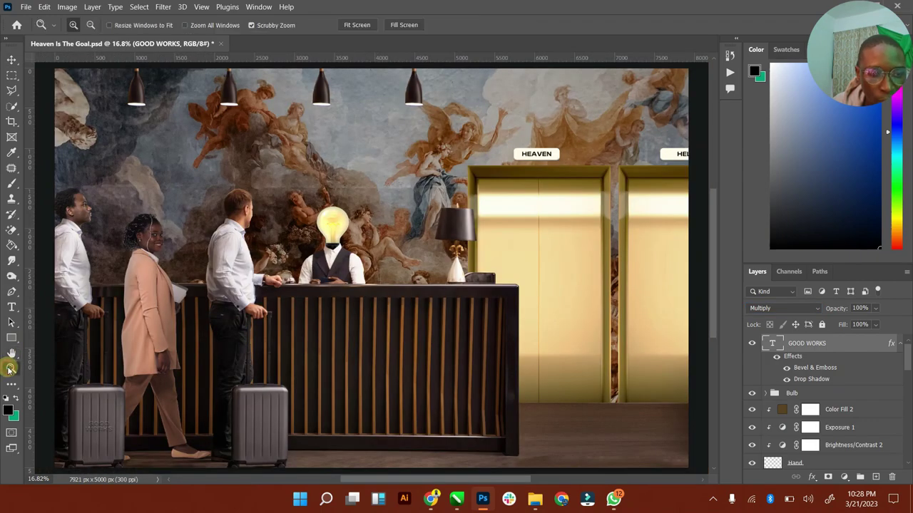
pyautogui.moveTo(90, 422); pyautogui.dragTo(282, 466)
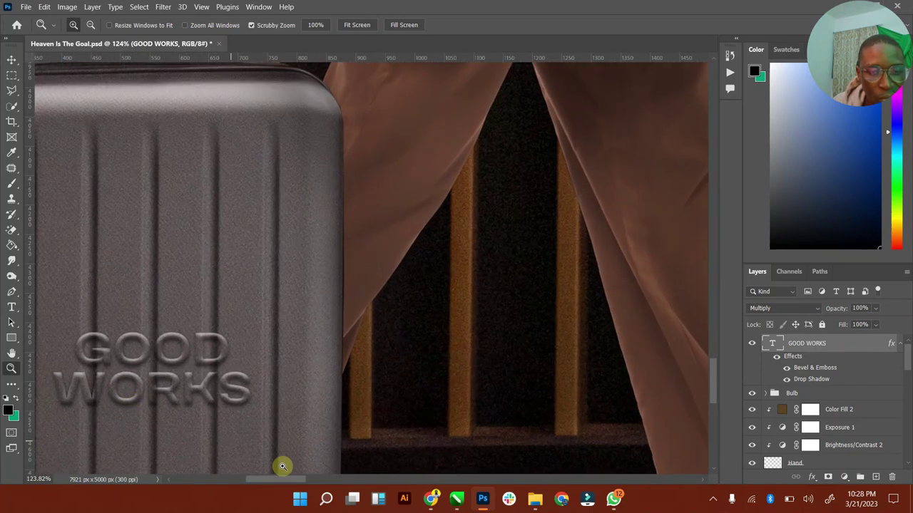
pyautogui.hscroll(-5, 271, 478)
pyautogui.scroll(-1, 276, 435)
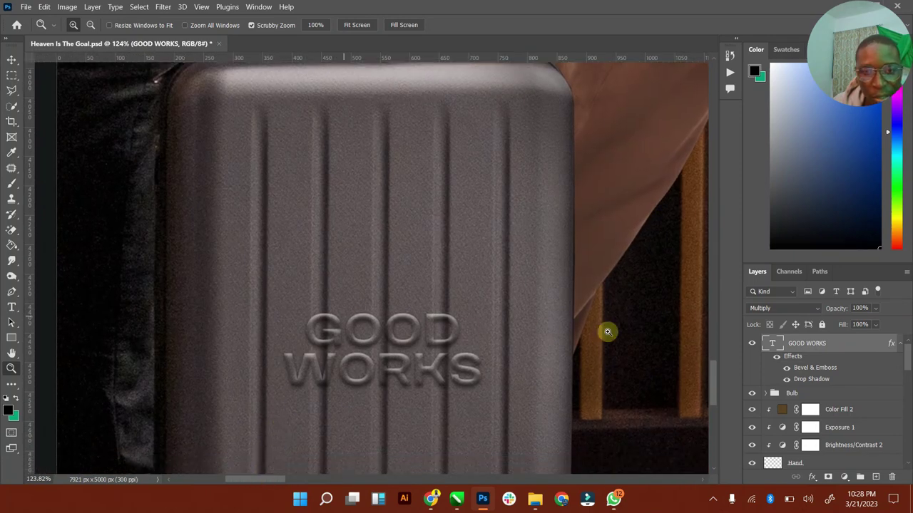
pyautogui.click(12, 60)
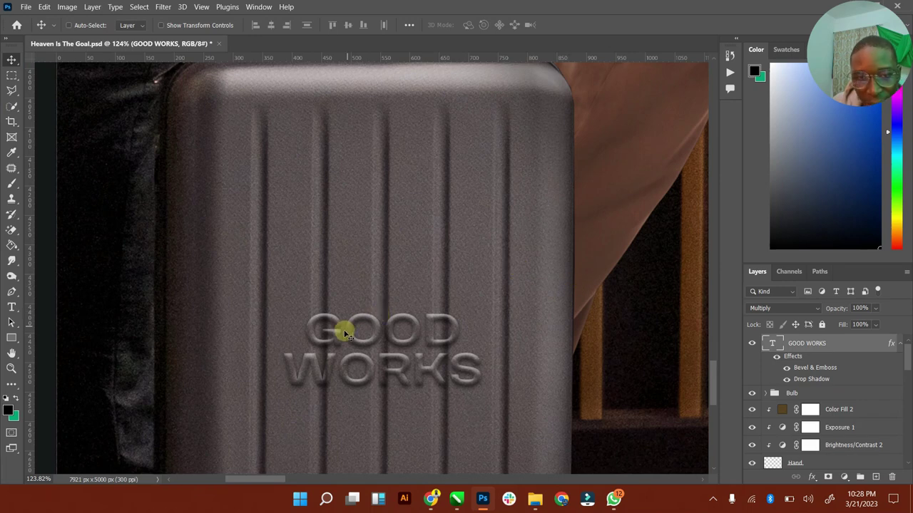
pyautogui.moveTo(341, 326)
pyautogui.mouseDown()
pyautogui.moveTo(318, 327)
pyautogui.moveTo(348, 326)
pyautogui.mouseUp()
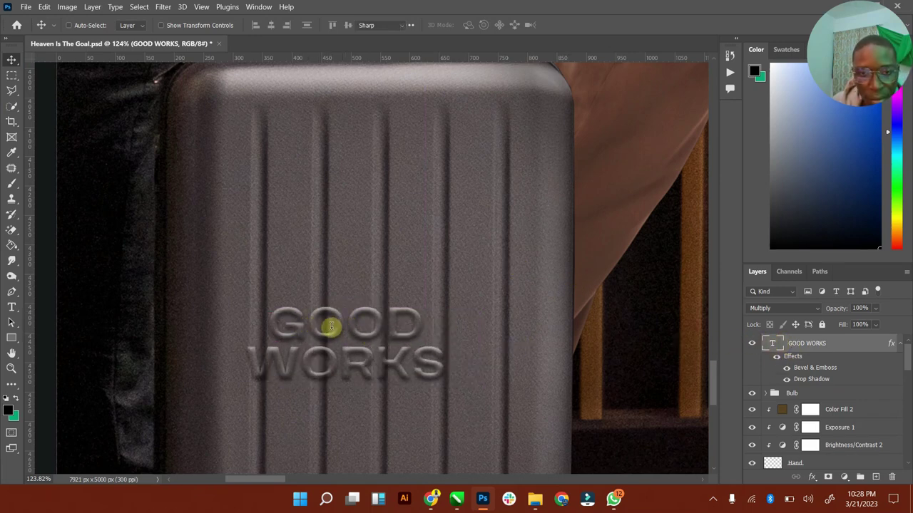
pyautogui.doubleClick(314, 327)
# Step: Left-align the suitcase lettering and move it back into place on the suitcase
pyautogui.click(314, 327)
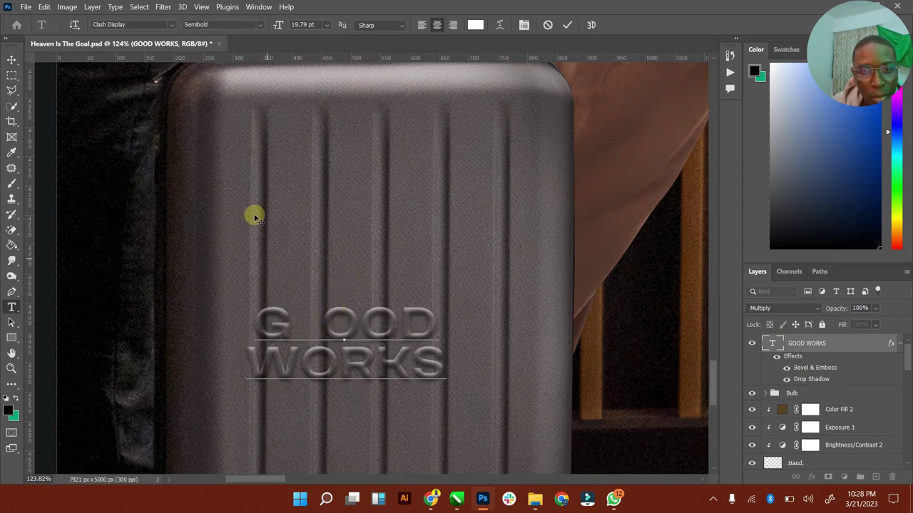
pyautogui.click(12, 59)
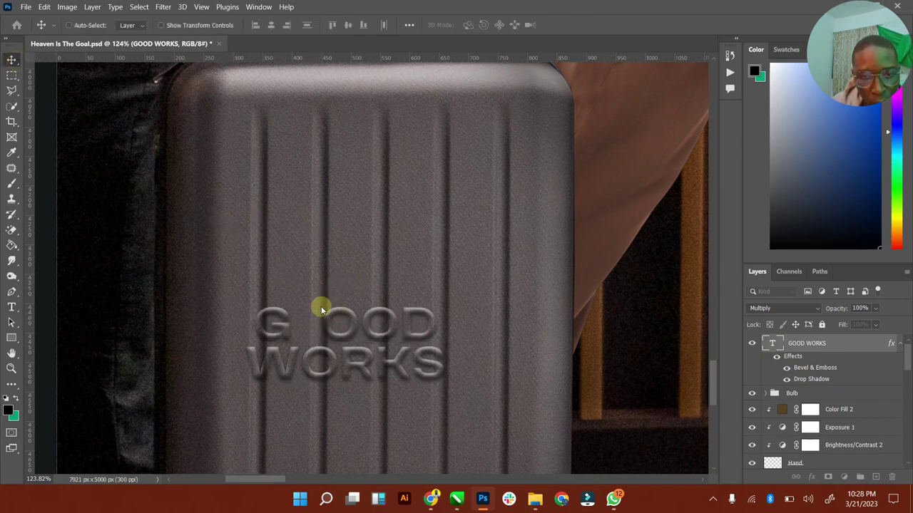
pyautogui.moveTo(326, 313); pyautogui.dragTo(339, 311)
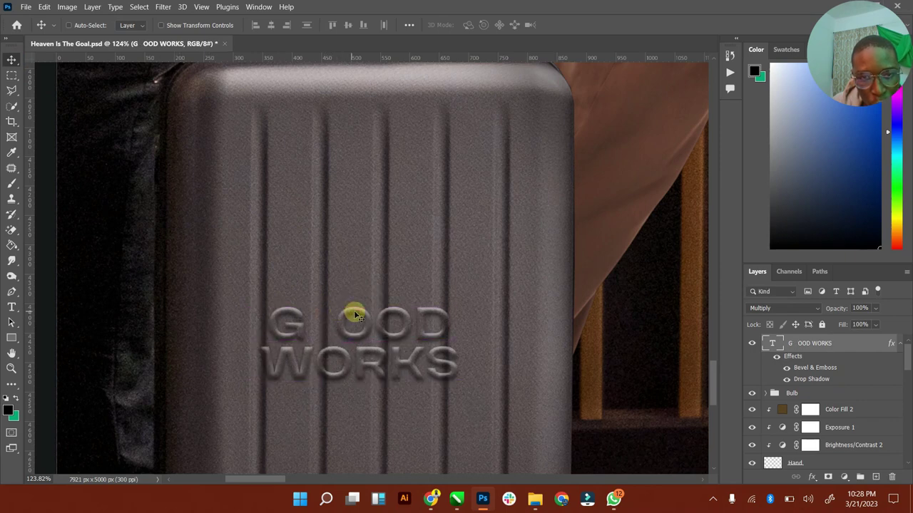
pyautogui.doubleClick(775, 345)
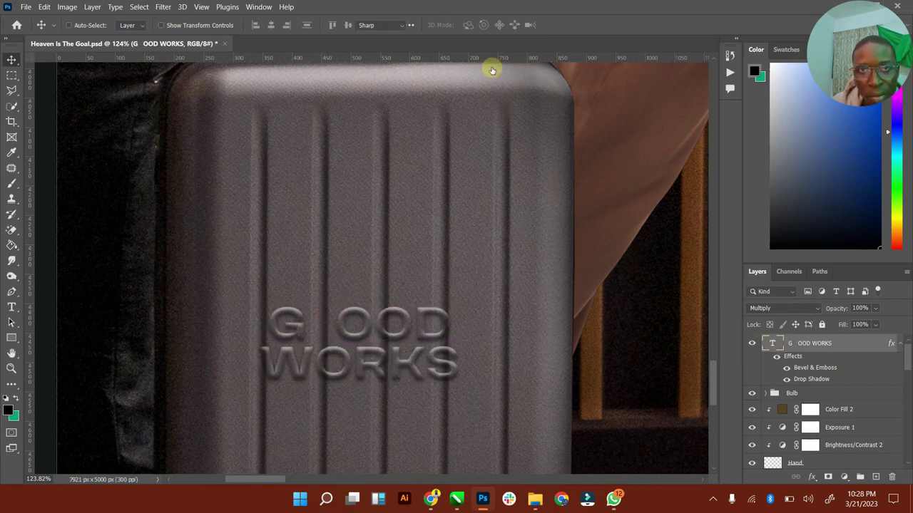
pyautogui.hotkey('ctrl', 'shift', 'l')
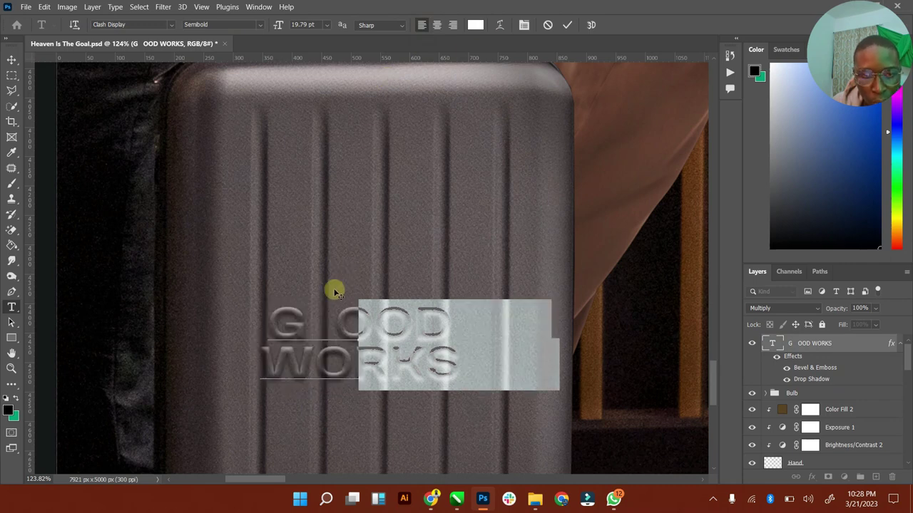
pyautogui.click(11, 58)
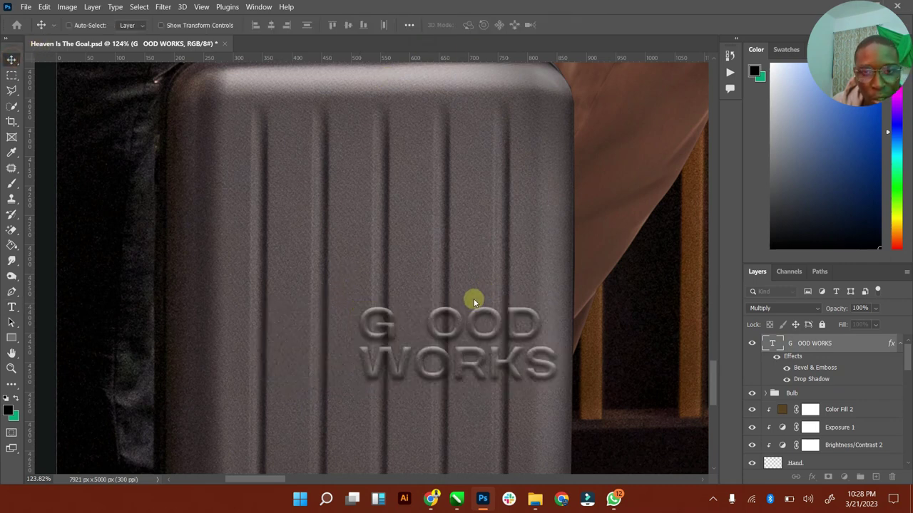
pyautogui.moveTo(473, 302); pyautogui.dragTo(374, 320)
# Step: Remove extra spaces so G O O D W O R K S is evenly spaced, then commit
pyautogui.doubleClick(768, 343)
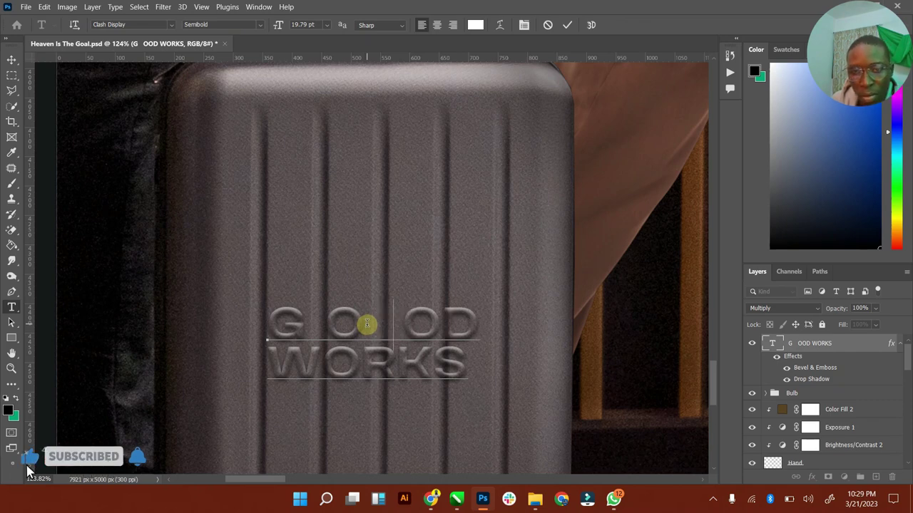
pyautogui.press('BackSpace')
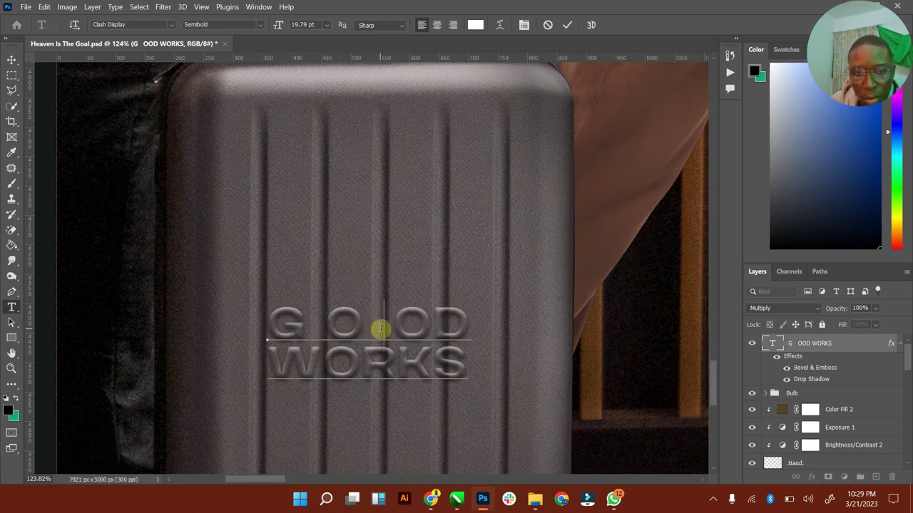
pyautogui.press('BackSpace')
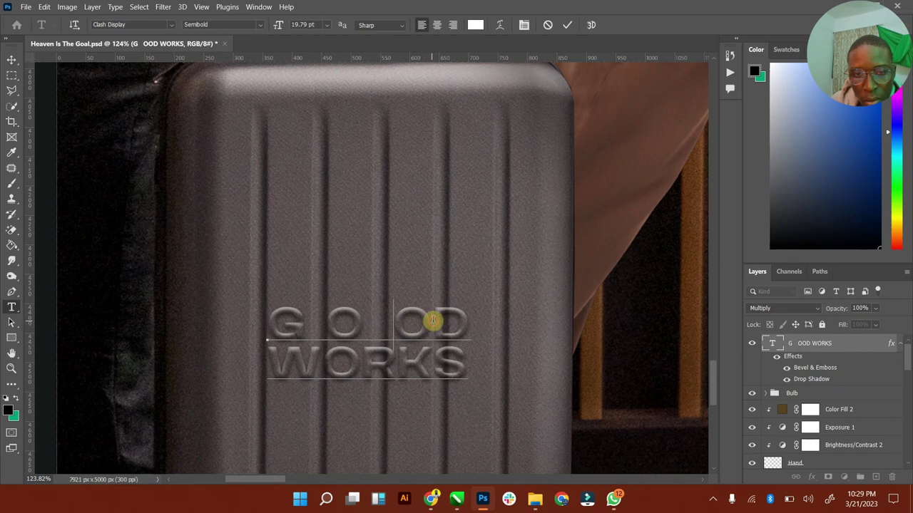
pyautogui.click(430, 322)
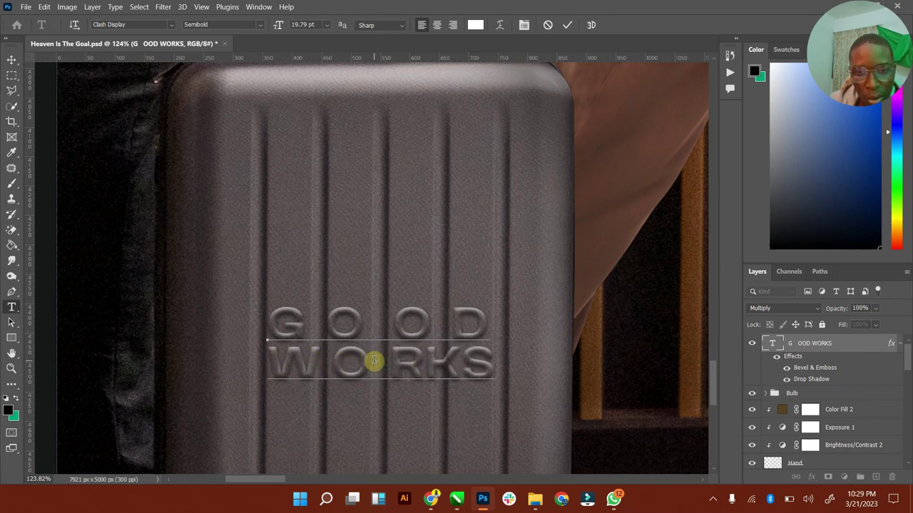
pyautogui.click(442, 365)
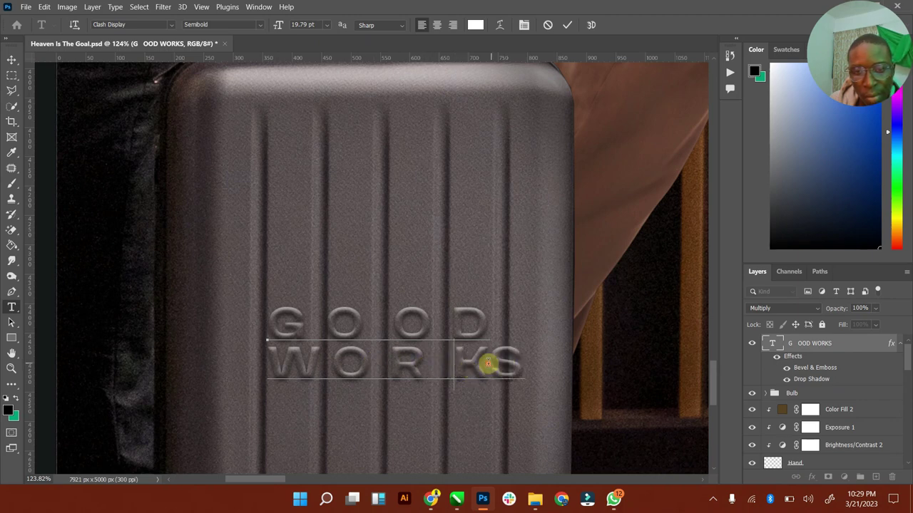
pyautogui.click(487, 365)
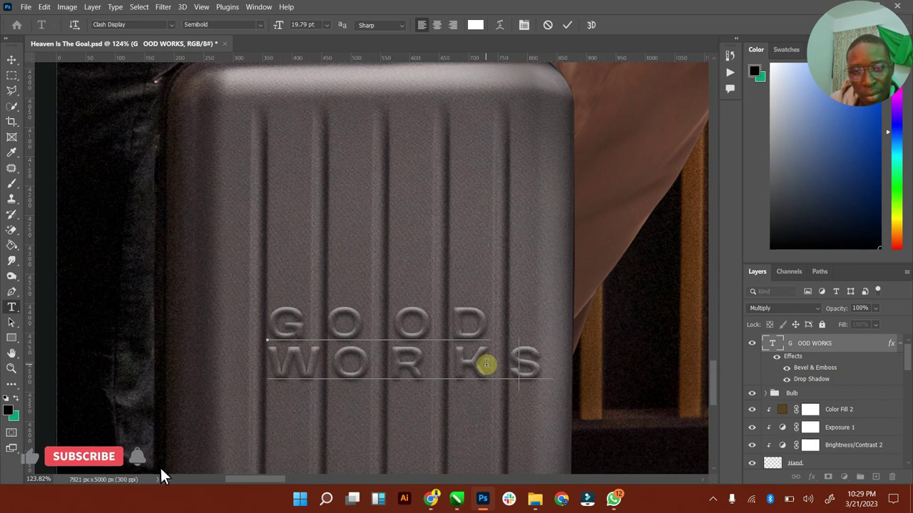
pyautogui.press('BackSpace')
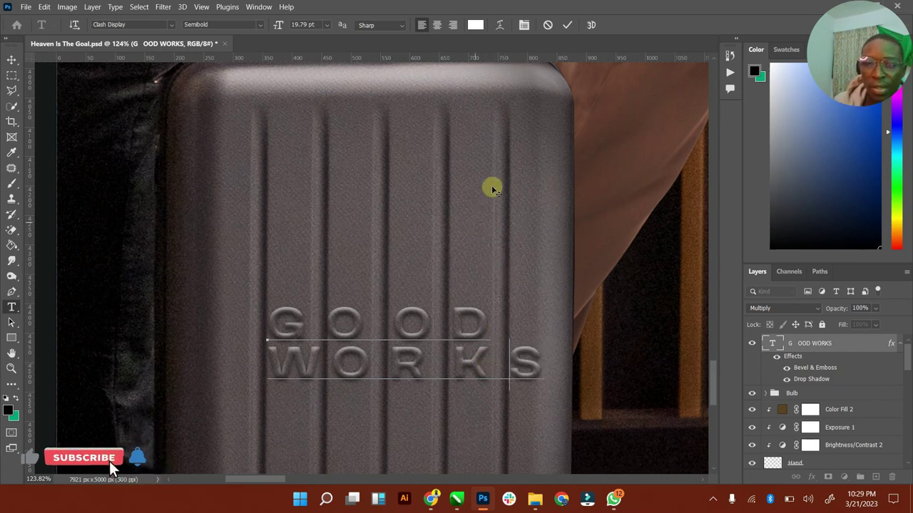
pyautogui.click(571, 25)
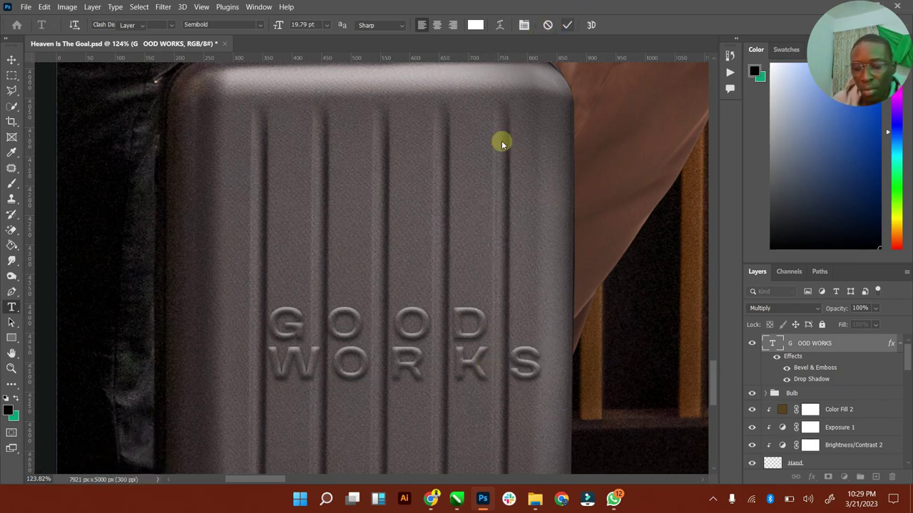
pyautogui.press('v')
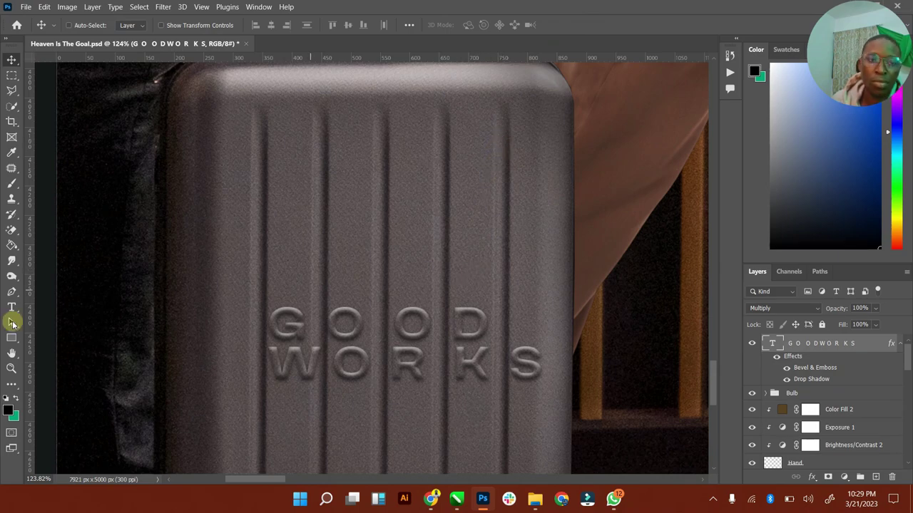
pyautogui.click(12, 354)
pyautogui.doubleClick(12, 354)
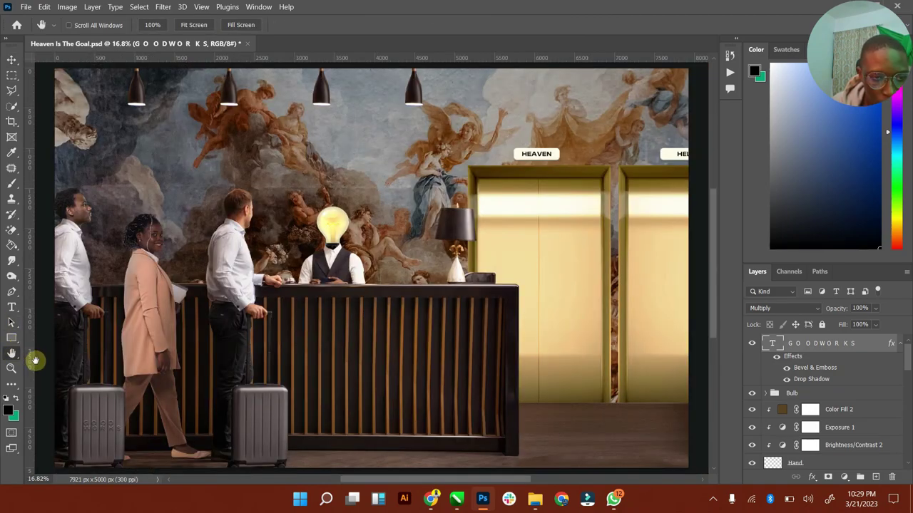
# Step: Duplicate the GOOD WORKS layer with Ctrl+J and drag the copy onto the right suitcase
pyautogui.click(11, 369)
pyautogui.moveTo(116, 437); pyautogui.dragTo(47, 102)
pyautogui.click(12, 60)
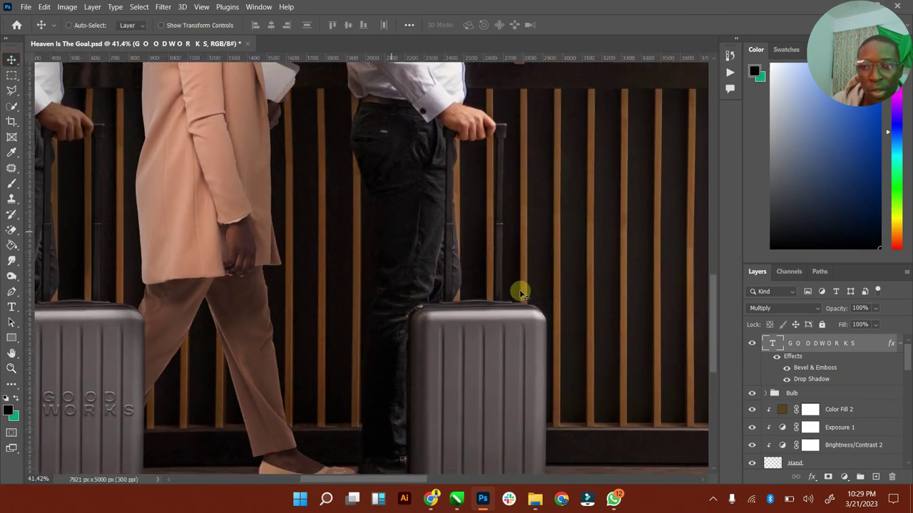
pyautogui.click(900, 343)
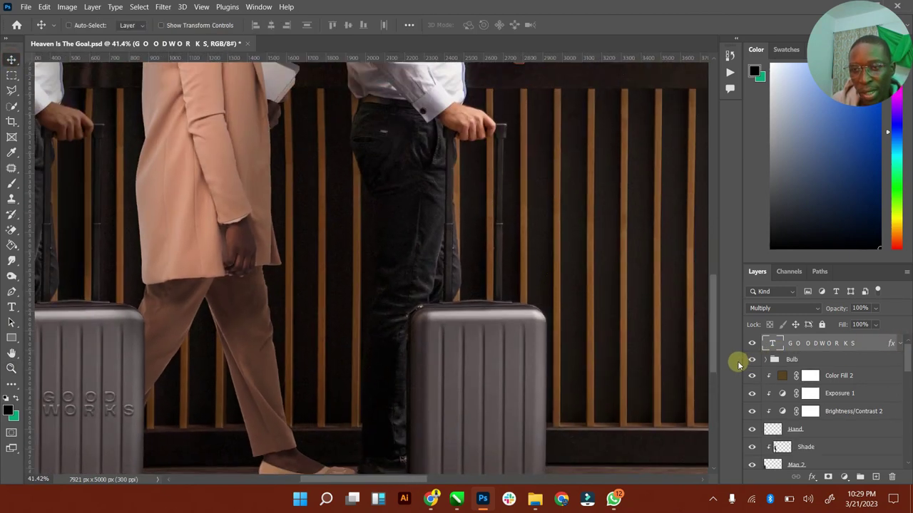
pyautogui.hotkey('ctrl', 'j')
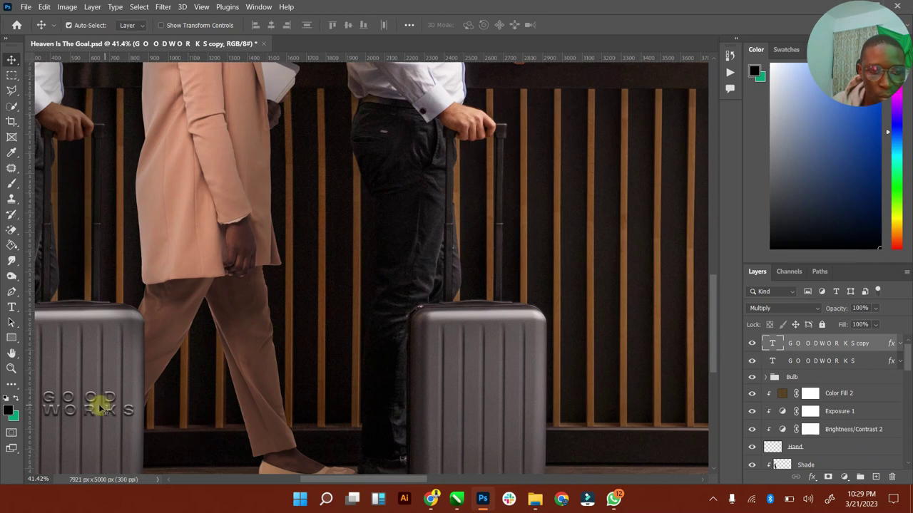
pyautogui.moveTo(152, 411); pyautogui.dragTo(492, 411)
# Step: Zoom in on the right suitcase and check the copied G O O D W O R K S text
pyautogui.click(11, 370)
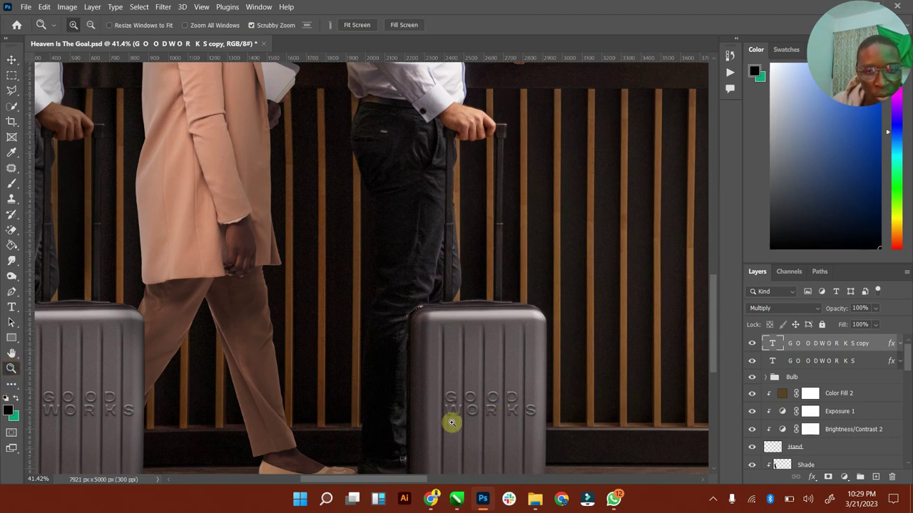
pyautogui.moveTo(552, 423); pyautogui.dragTo(641, 412)
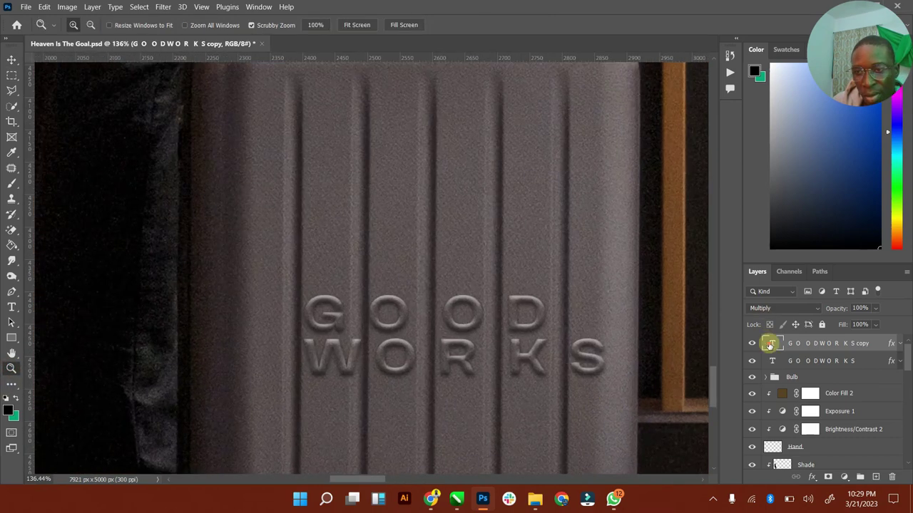
pyautogui.press('t')
pyautogui.click(568, 359)
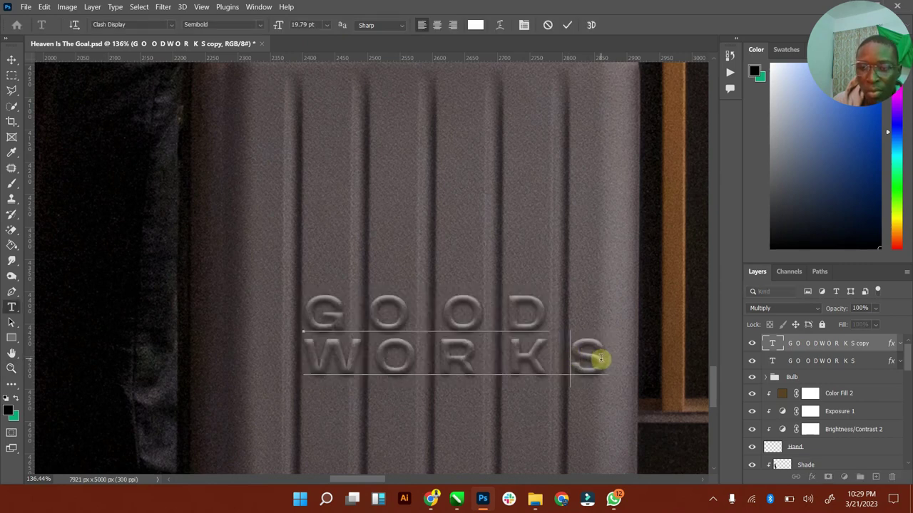
pyautogui.moveTo(599, 358); pyautogui.dragTo(318, 359)
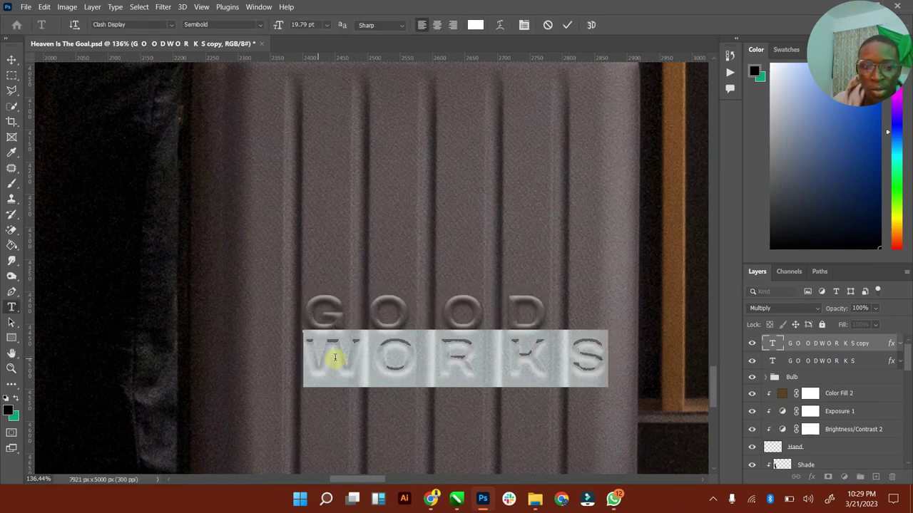
pyautogui.hotkey('ctrl', 'a')
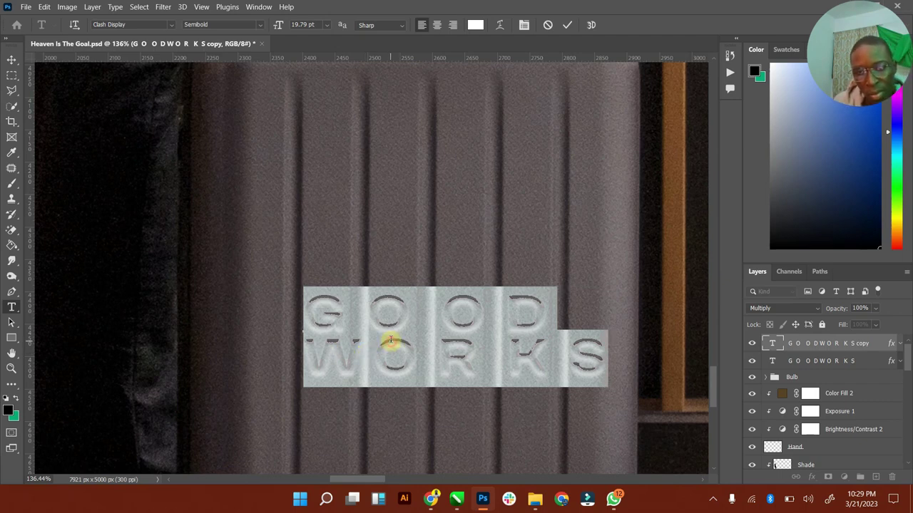
pyautogui.click(530, 316)
pyautogui.doubleClick(544, 316)
pyautogui.moveTo(352, 314); pyautogui.dragTo(320, 311)
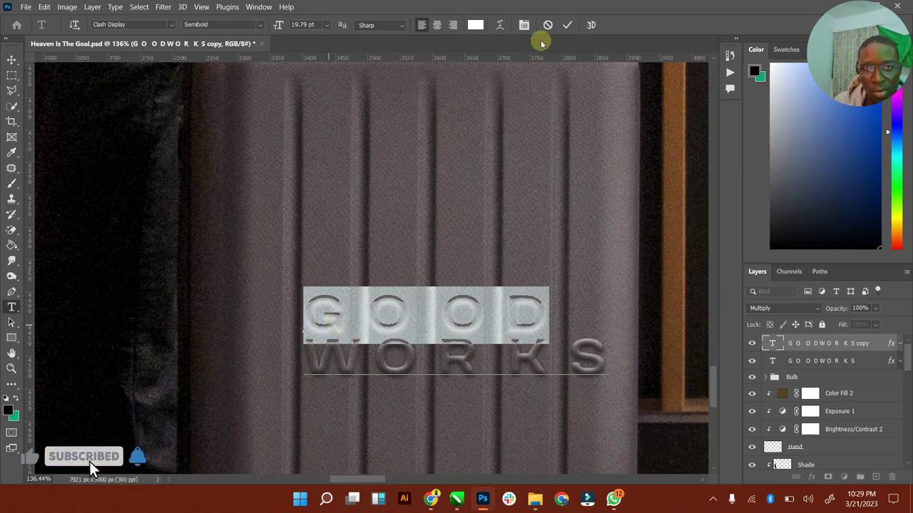
pyautogui.click(567, 26)
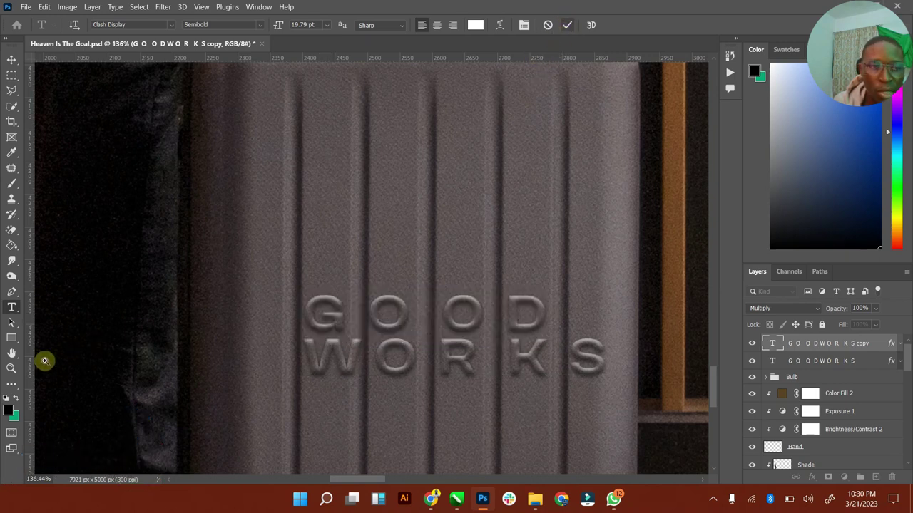
pyautogui.click(11, 365)
pyautogui.click(11, 354)
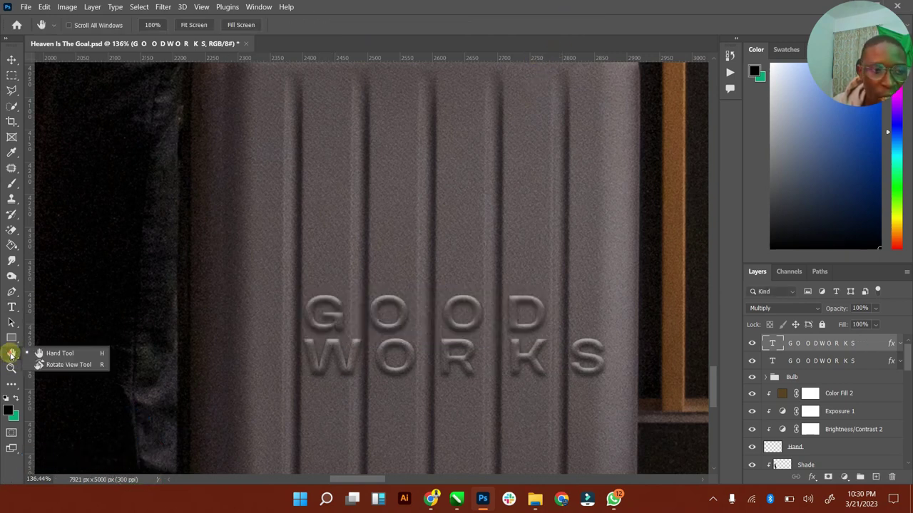
# Step: Fit the whole lobby composite on screen and save Heaven Is The Goal with Ctrl+S
pyautogui.doubleClick(12, 353)
pyautogui.click(12, 368)
pyautogui.moveTo(270, 199); pyautogui.dragTo(217, 367)
pyautogui.click(13, 63)
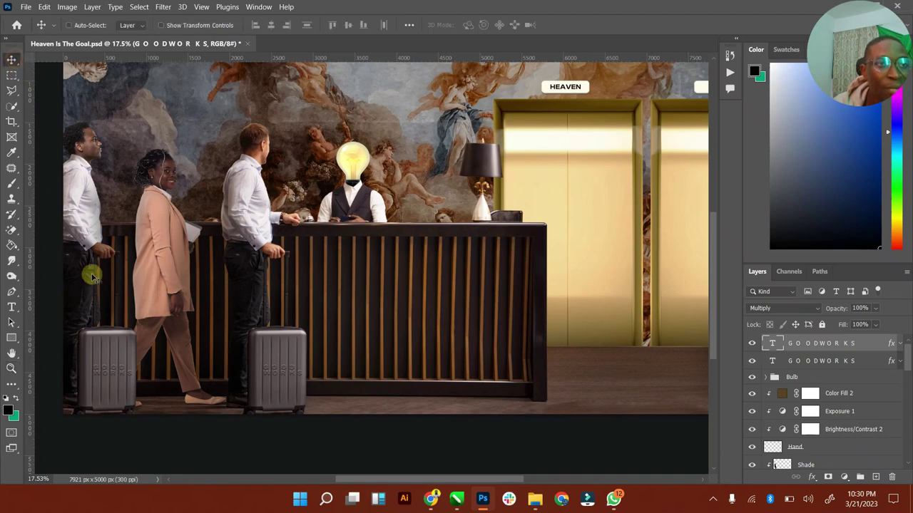
pyautogui.doubleClick(11, 353)
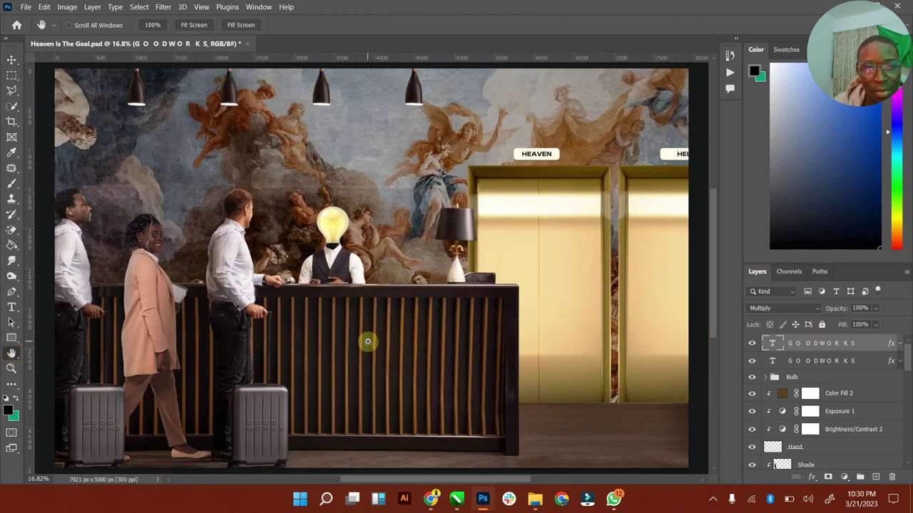
pyautogui.hotkey('ctrl', 's')
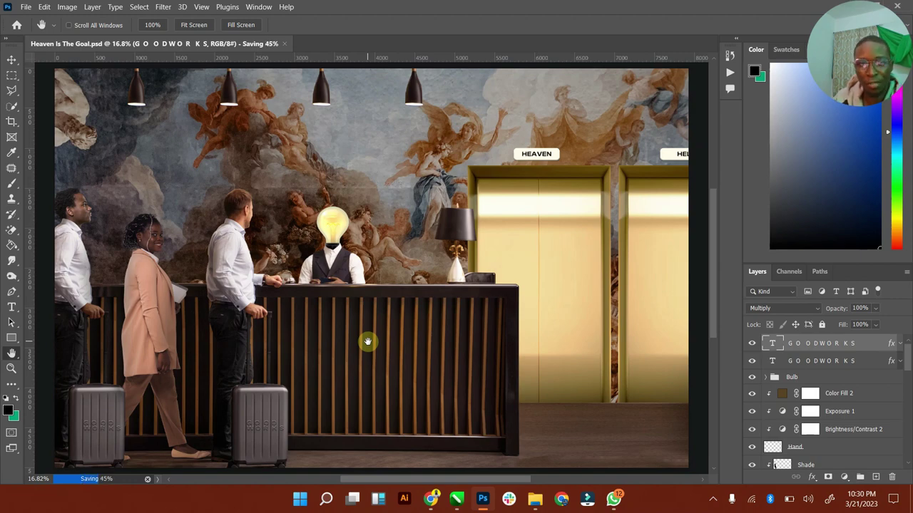
# Step: Open Eons_Text_Effect.psd from the eons-text-effect.jpg folder into Photoshop
pyautogui.moveTo(539, 504)
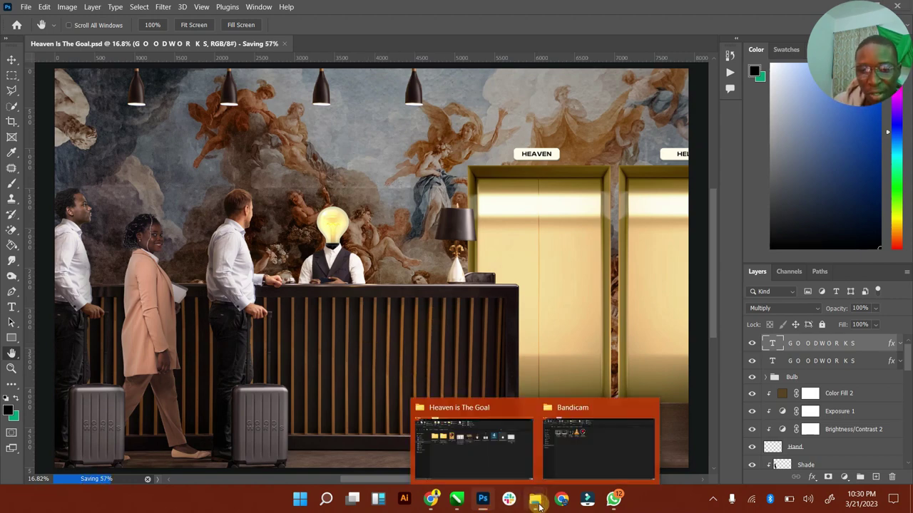
pyautogui.click(492, 450)
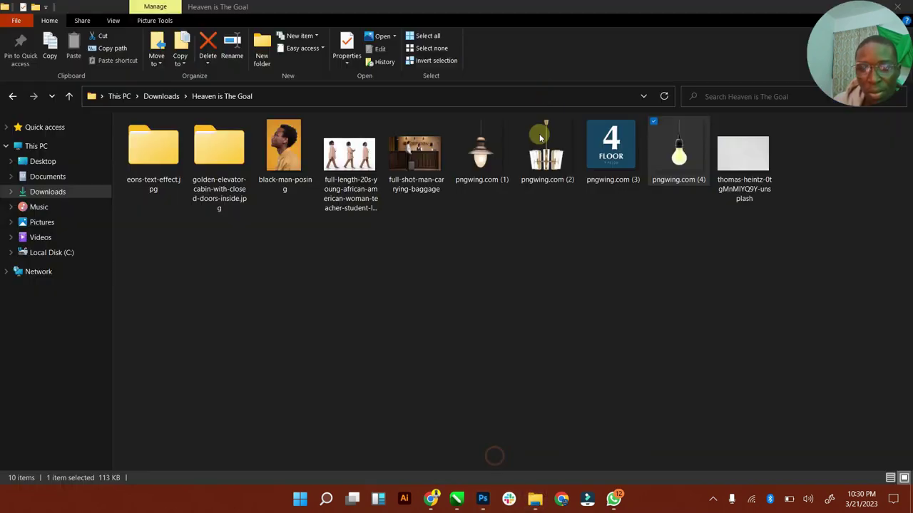
pyautogui.click(479, 502)
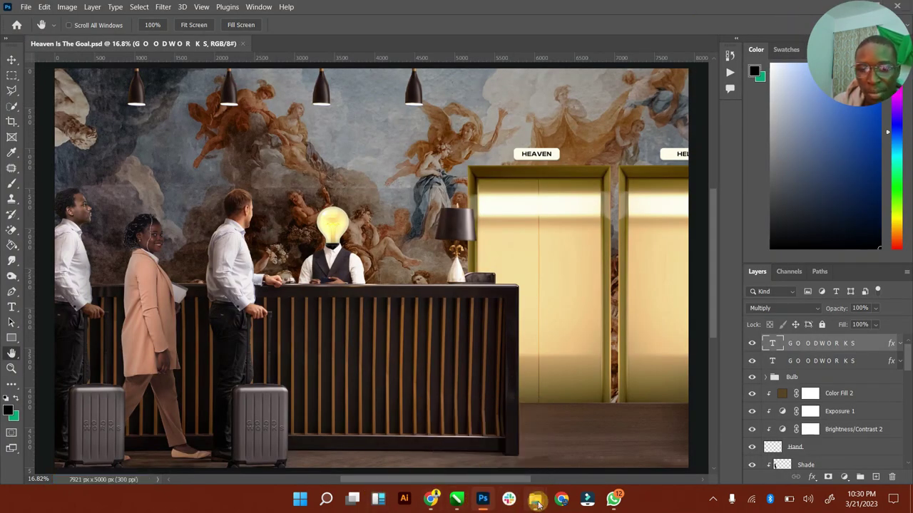
pyautogui.moveTo(534, 501)
pyautogui.click(479, 452)
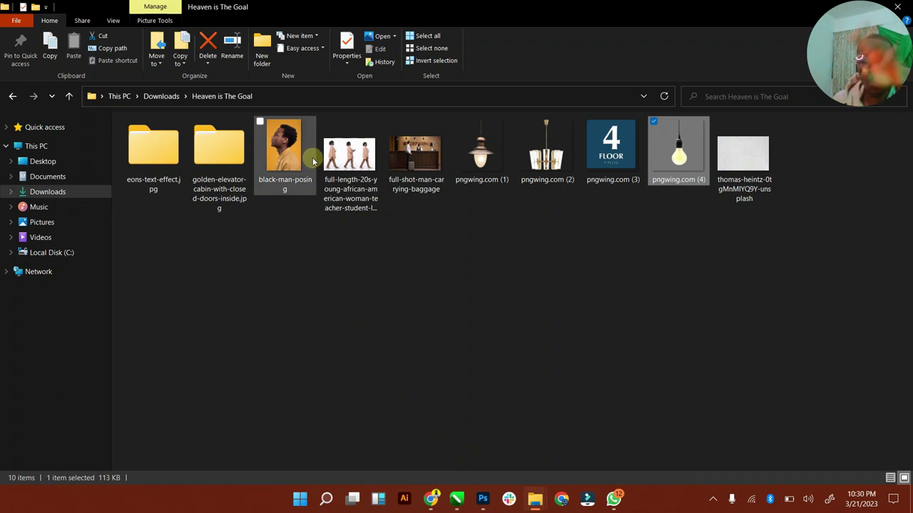
pyautogui.click(140, 158)
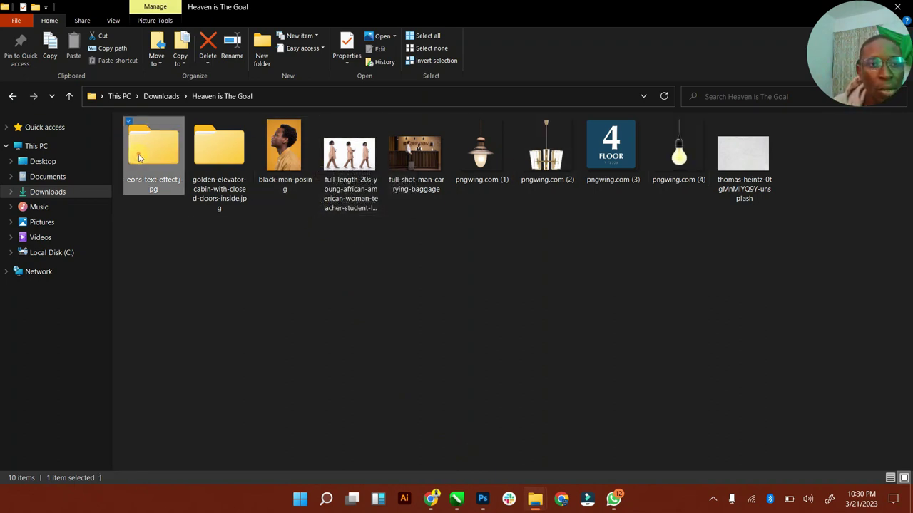
pyautogui.doubleClick(139, 158)
pyautogui.click(221, 157)
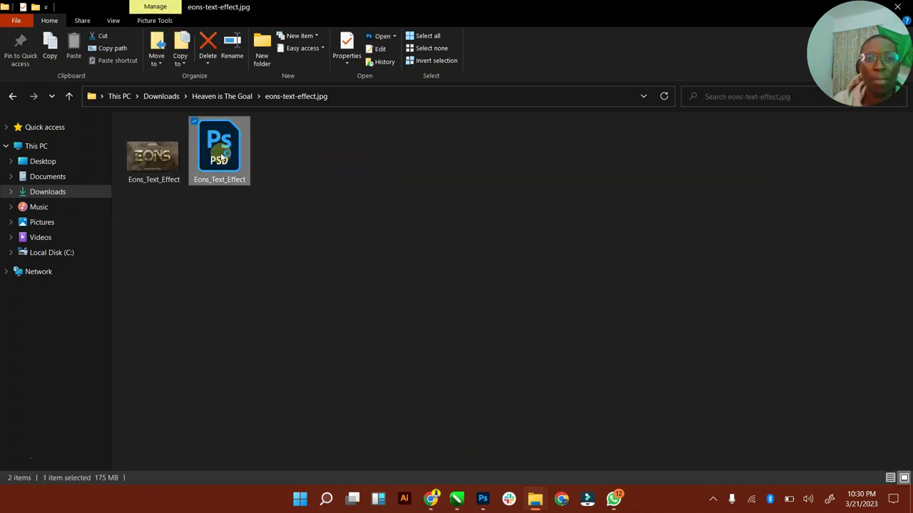
pyautogui.hotkey('alt', 'Tab')
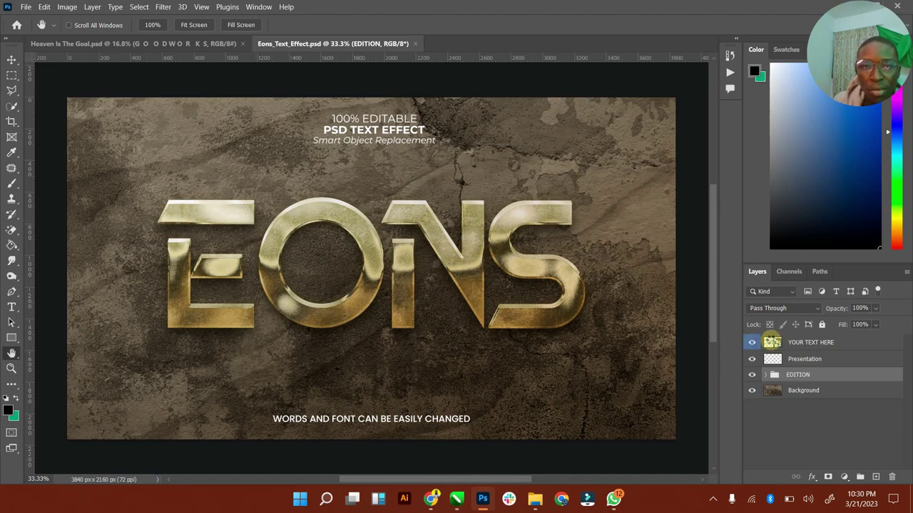
# Step: Open the YOUR TEXT HERE smart object as Capa 1311.psb, replacing the missing font with the default
pyautogui.doubleClick(771, 342)
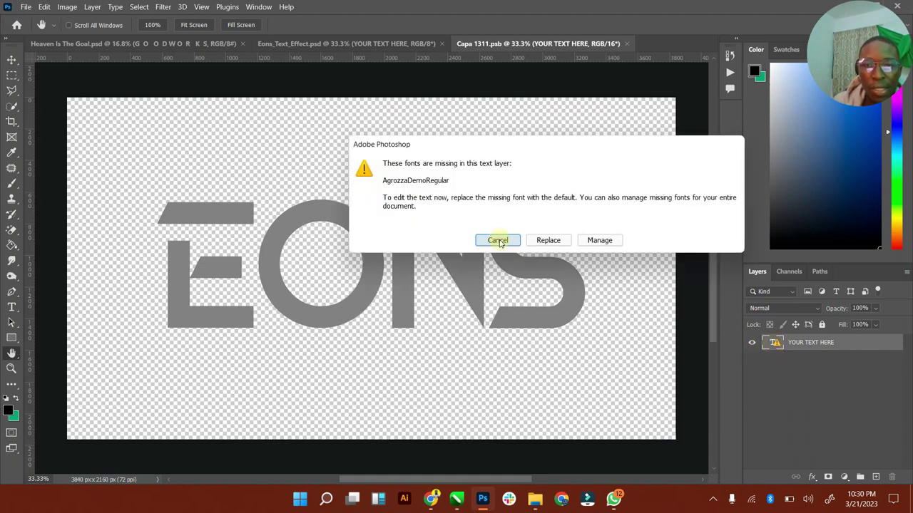
pyautogui.click(540, 238)
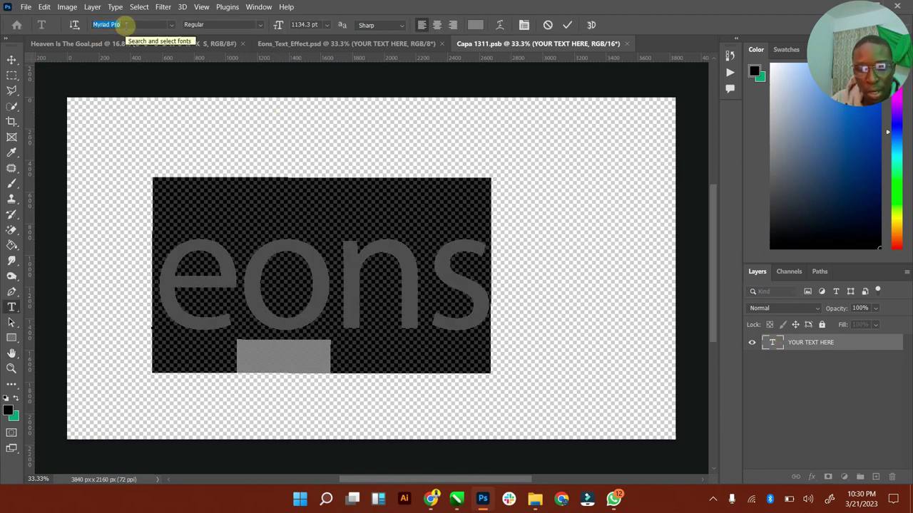
# Step: Set the title font to Erotique Trial Bold
pyautogui.click(123, 26)
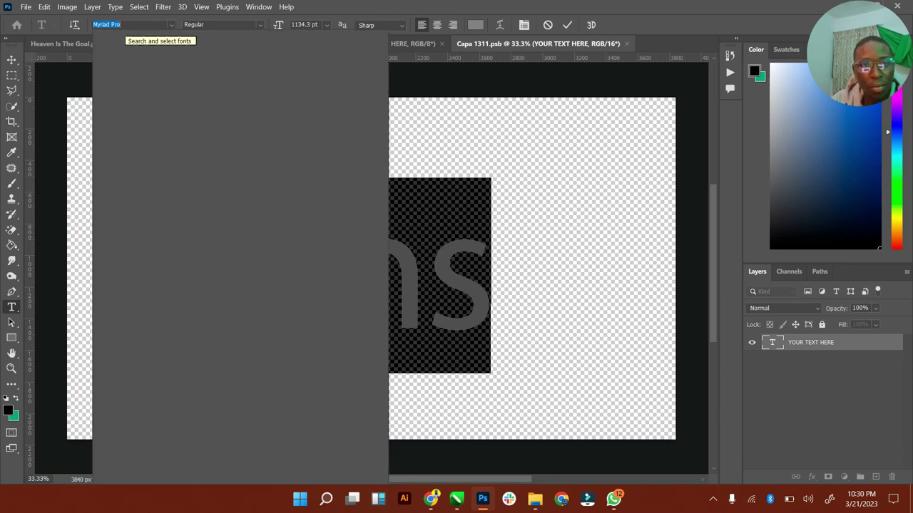
pyautogui.write('CLASH')
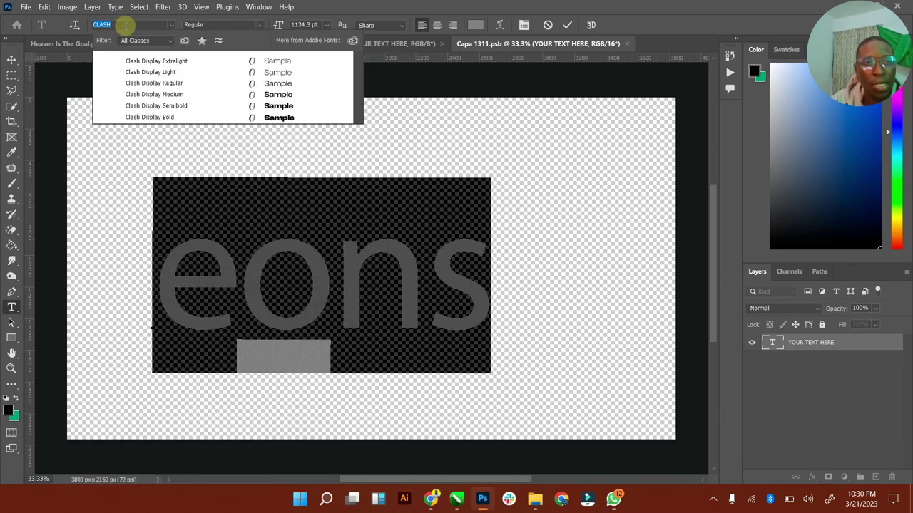
pyautogui.write('ERO')
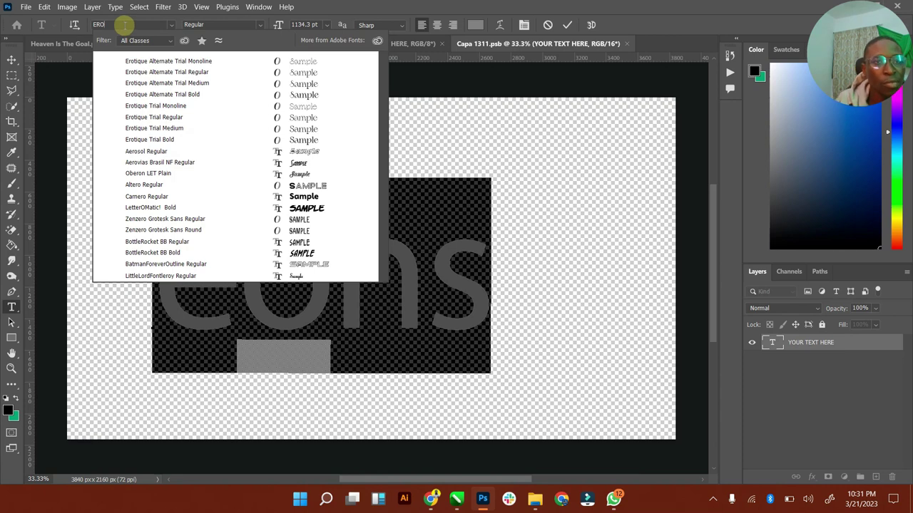
pyautogui.click(184, 142)
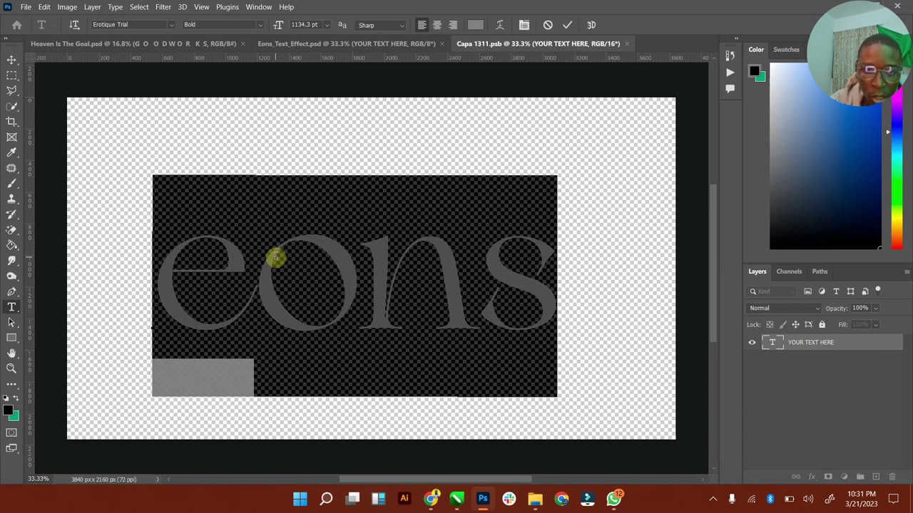
# Step: Type the Book of Life title, size it to 72 pt and commit
pyautogui.write('Bool')
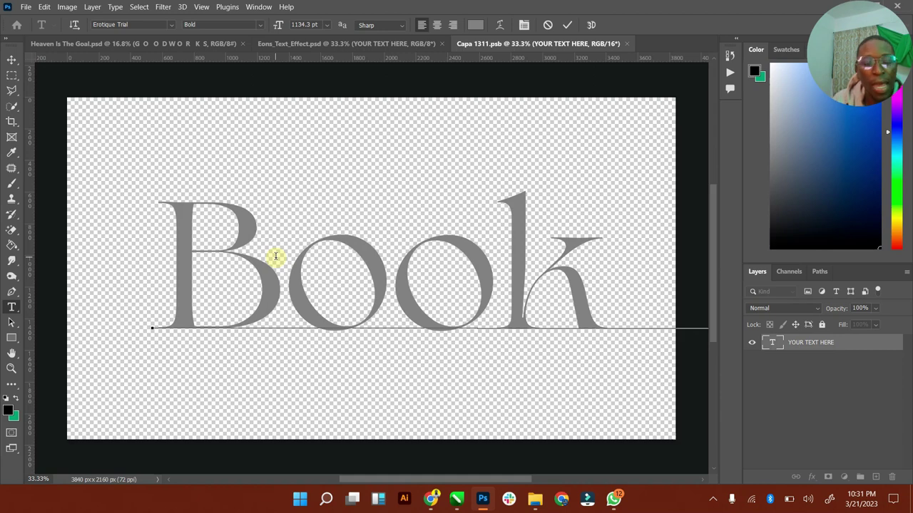
pyautogui.hotkey('ctrl', 'a')
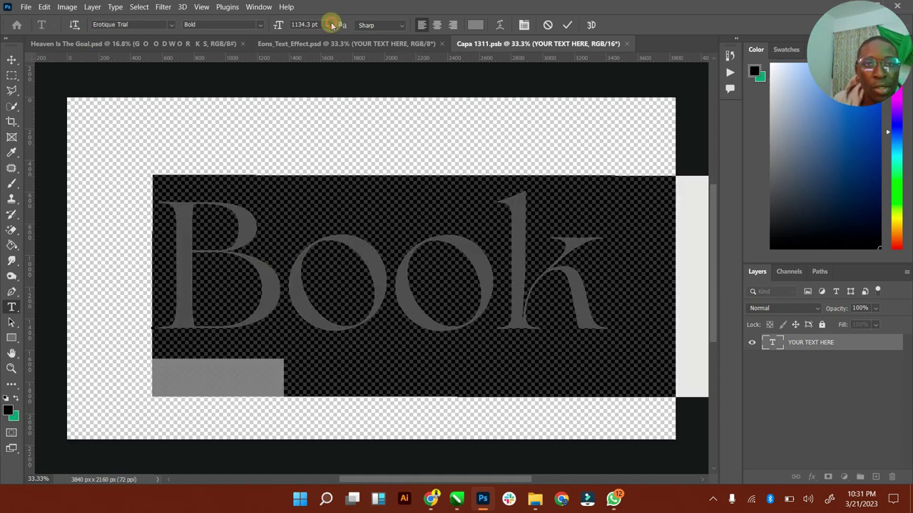
pyautogui.click(332, 25)
pyautogui.click(316, 178)
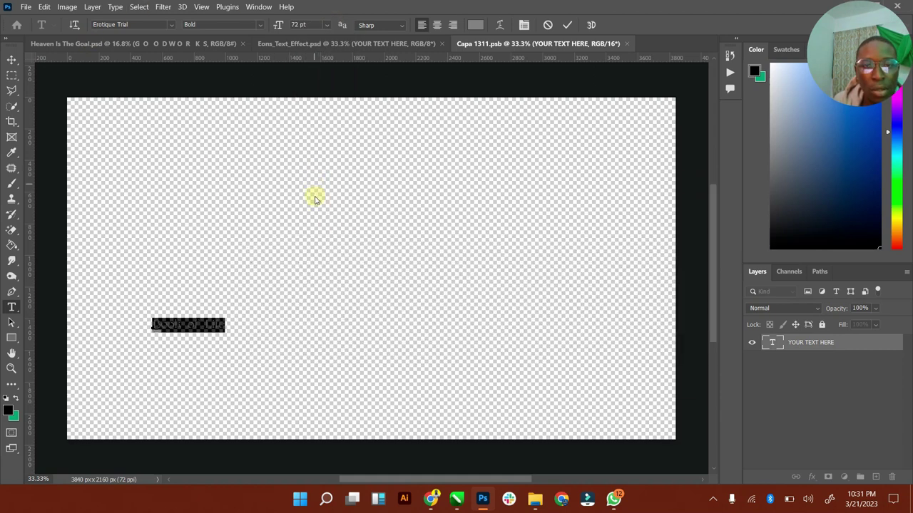
pyautogui.click(567, 25)
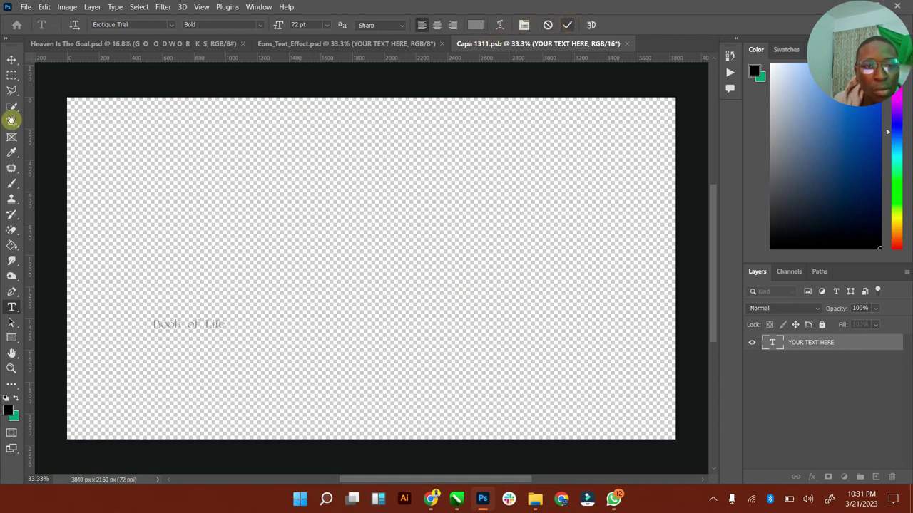
# Step: Scale the Book of Life title up to about 633% and shift it toward the centre
pyautogui.click(15, 62)
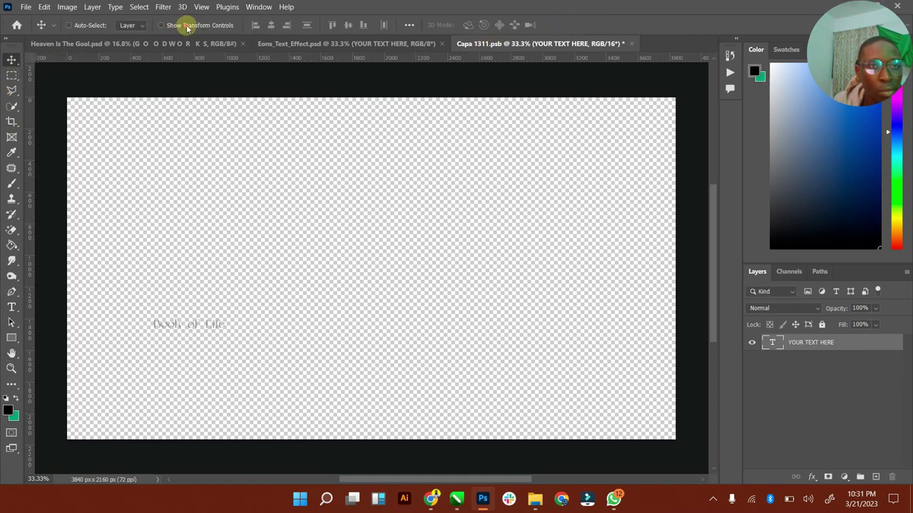
pyautogui.click(179, 25)
pyautogui.moveTo(227, 318); pyautogui.dragTo(641, 102)
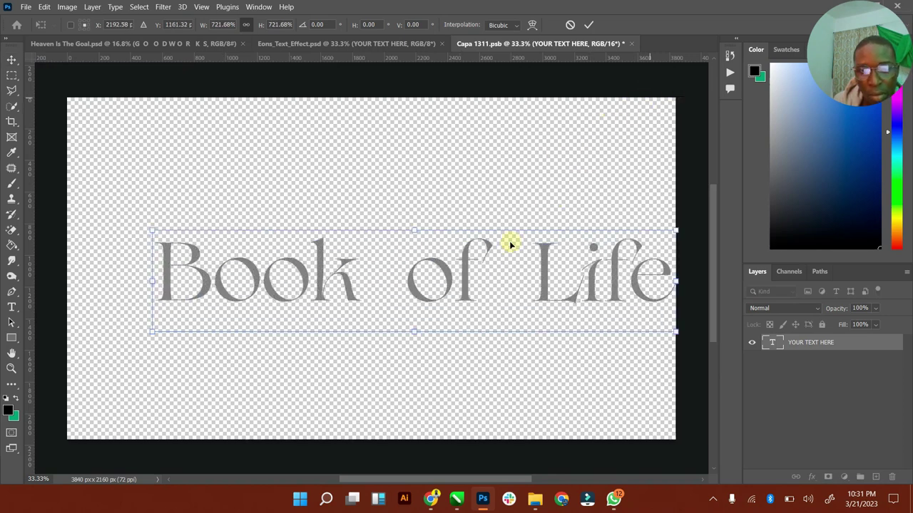
pyautogui.moveTo(510, 245); pyautogui.dragTo(470, 244)
# Step: Enlarge the title further to about 793%, centre and commit it, then close Capa 1311.psb
pyautogui.moveTo(670, 198); pyautogui.dragTo(684, 219)
pyautogui.moveTo(546, 278); pyautogui.dragTo(557, 275)
pyautogui.click(588, 24)
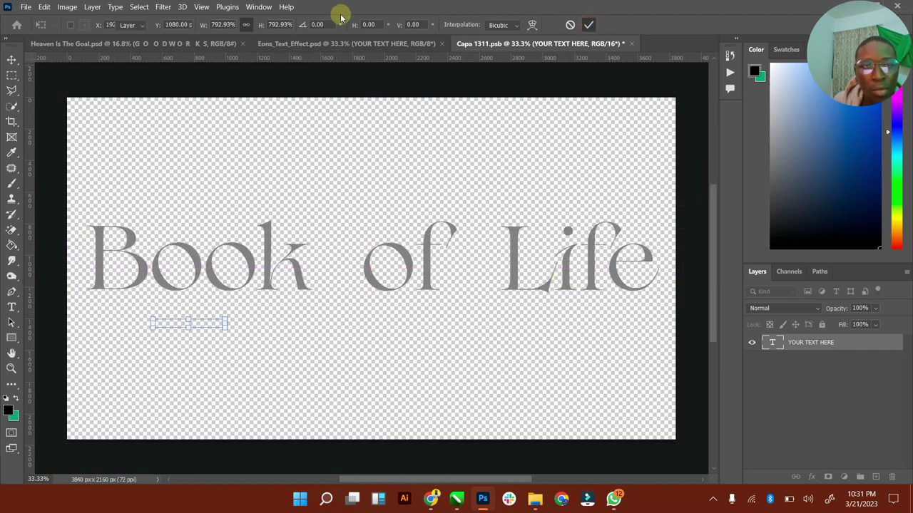
pyautogui.click(206, 26)
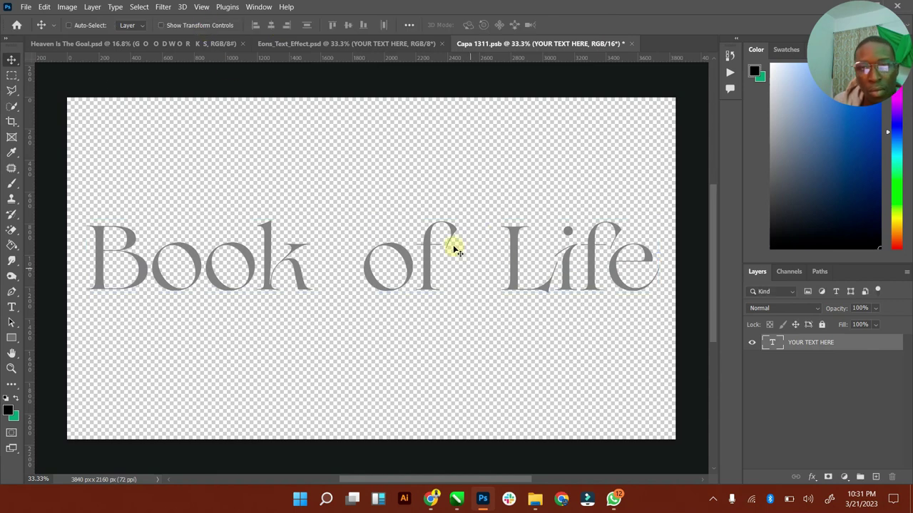
pyautogui.click(631, 44)
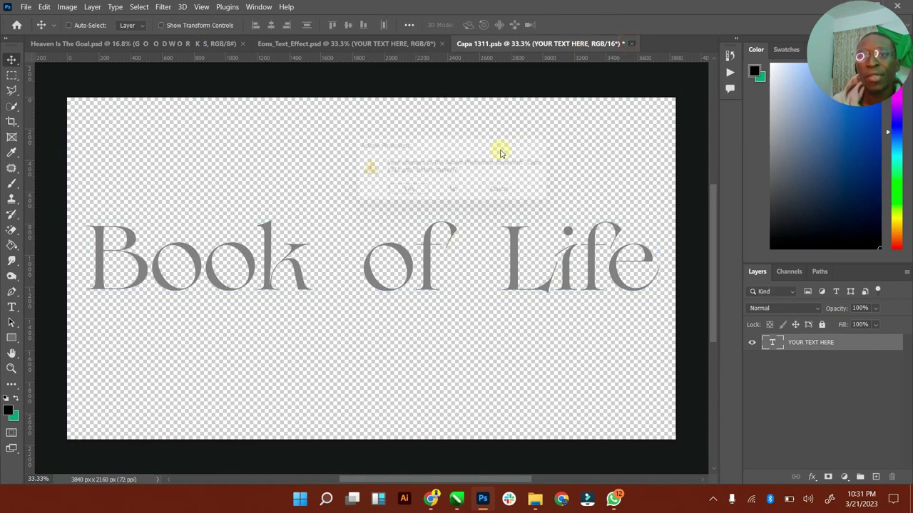
# Step: Save the smart object and hide the Presentation and stone Background layers
pyautogui.click(407, 194)
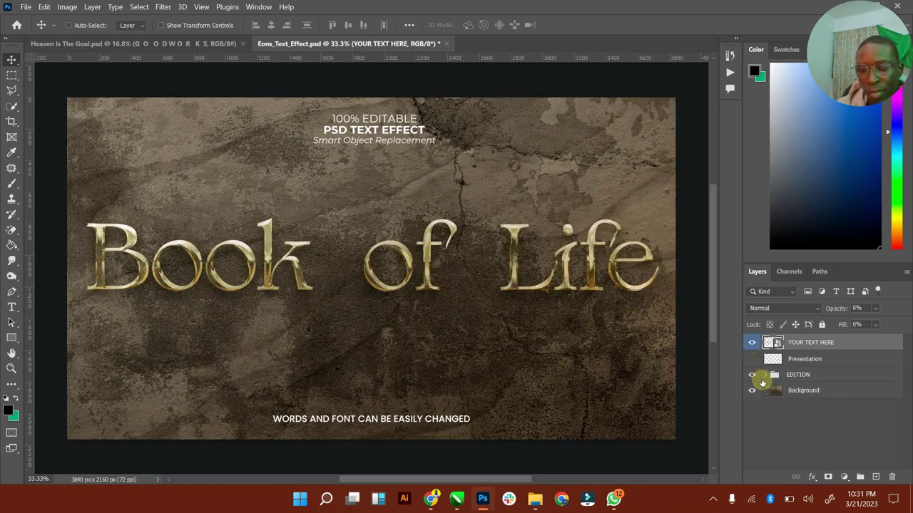
pyautogui.click(752, 375)
pyautogui.click(752, 376)
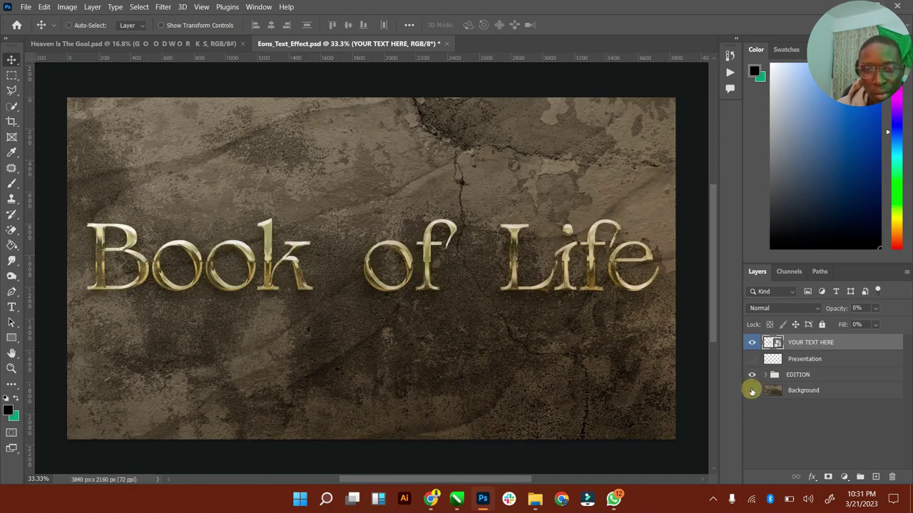
pyautogui.click(751, 391)
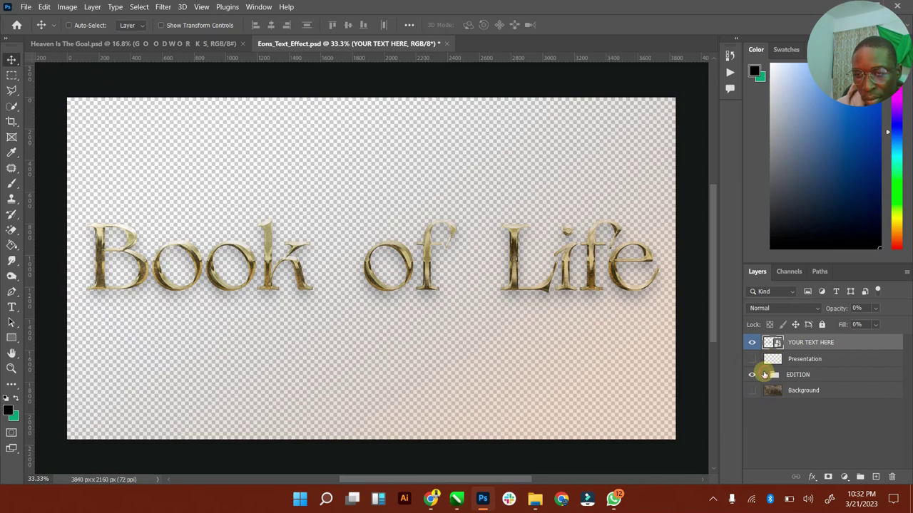
# Step: Hide the Overshadow layer inside the EDITION group and collapse the group
pyautogui.click(765, 374)
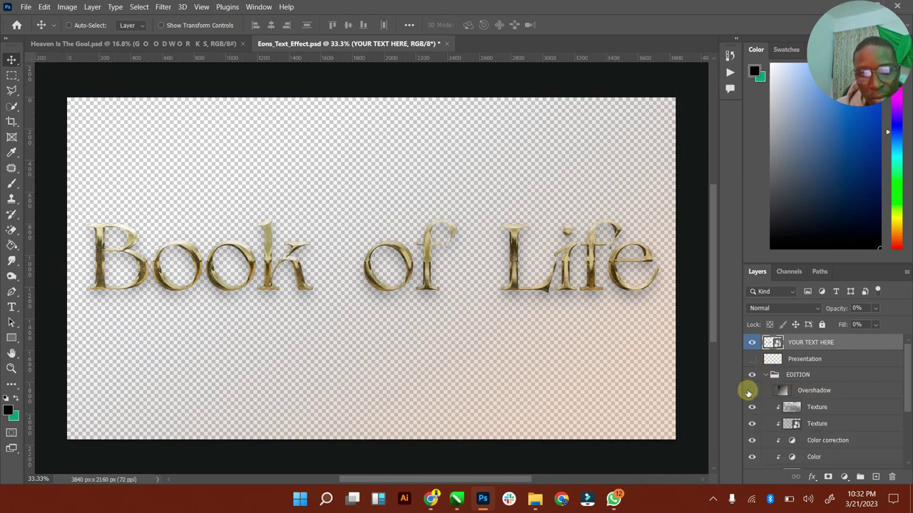
pyautogui.click(750, 391)
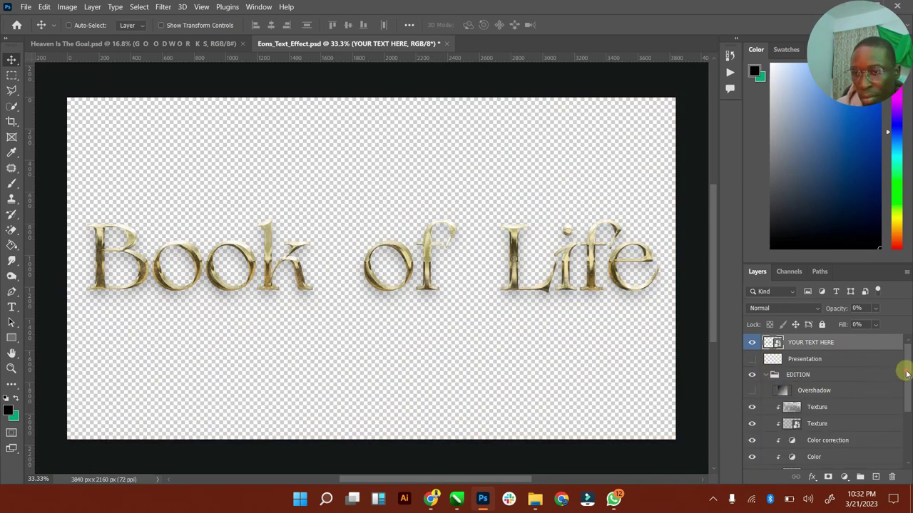
pyautogui.moveTo(907, 373); pyautogui.dragTo(904, 418)
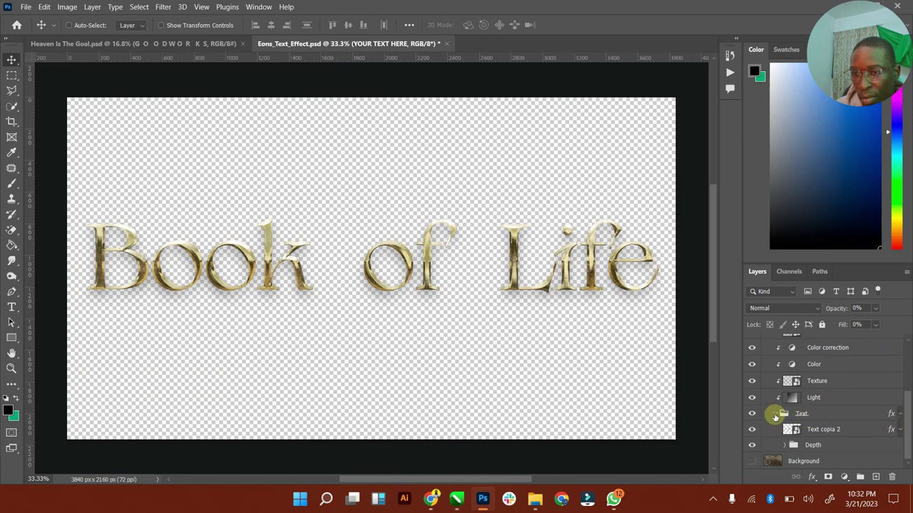
pyautogui.scroll(5, 775, 415)
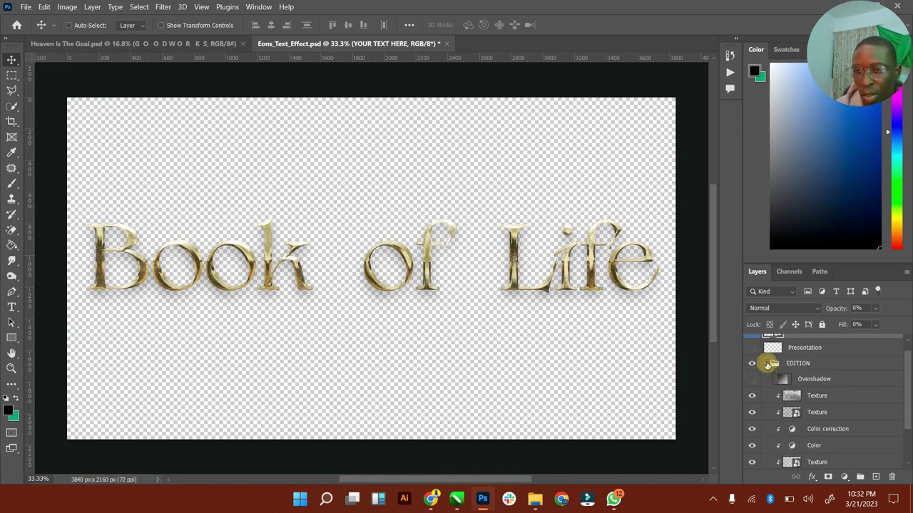
pyautogui.click(766, 363)
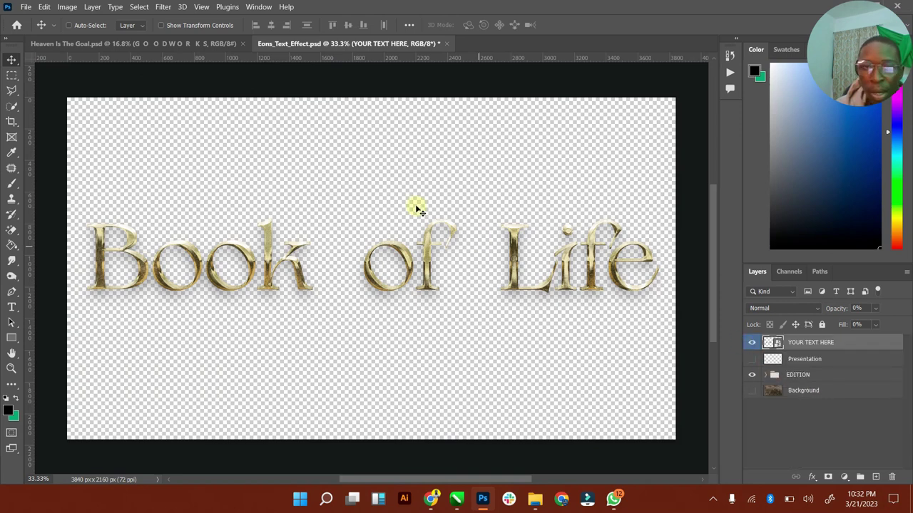
pyautogui.click(116, 44)
# Step: Undo the misplaced text drop and select the EDITION group in Eons_Text_Effect
pyautogui.moveTo(226, 146); pyautogui.dragTo(226, 145)
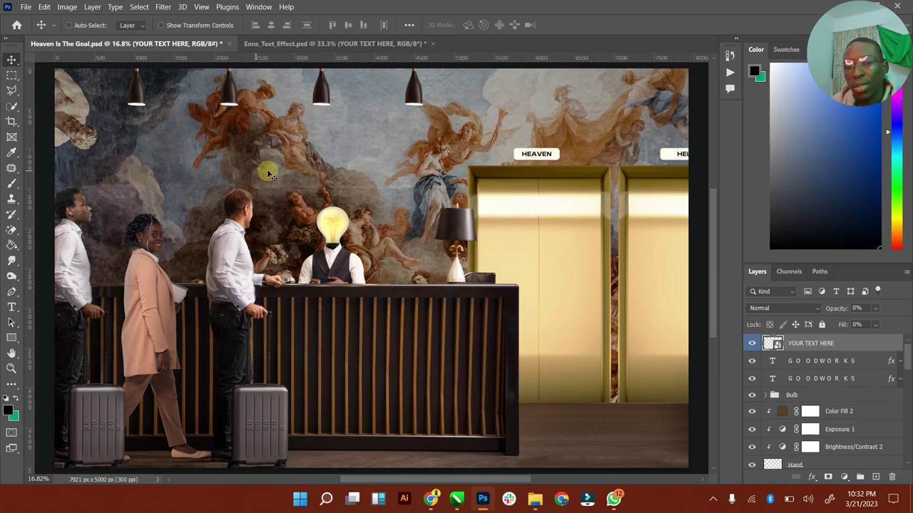
pyautogui.hotkey('ctrl', 'z')
pyautogui.click(318, 45)
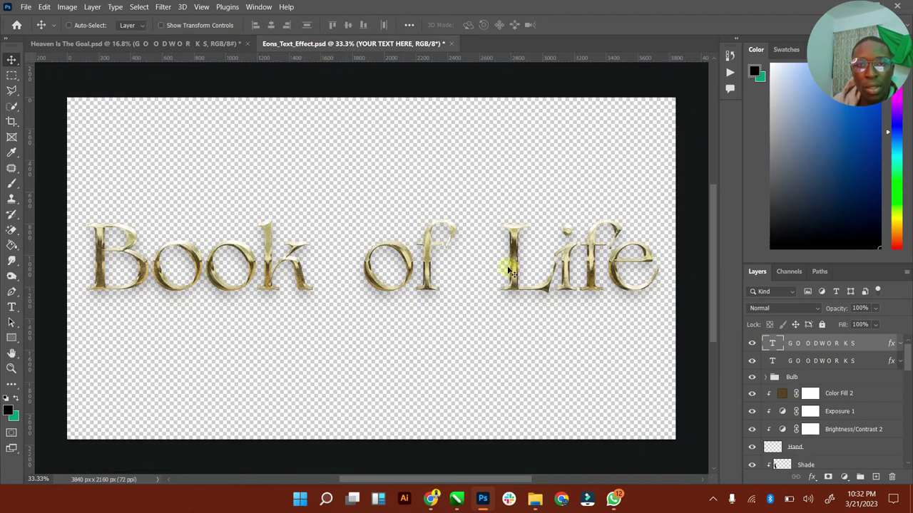
pyautogui.click(798, 376)
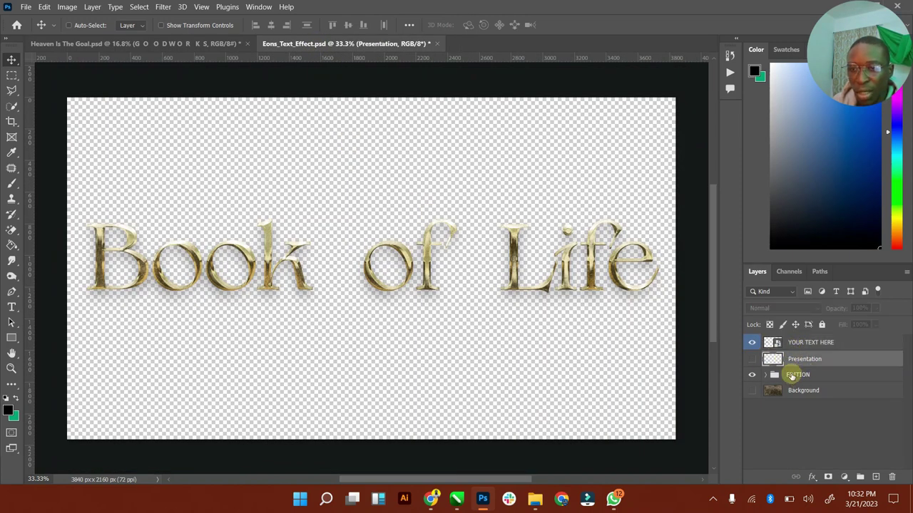
pyautogui.click(752, 375)
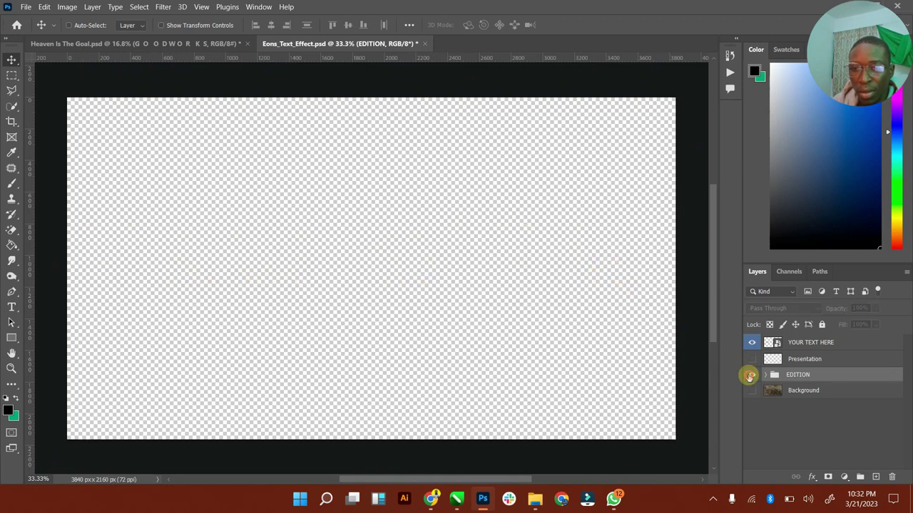
pyautogui.hotkey('ctrl', 'z')
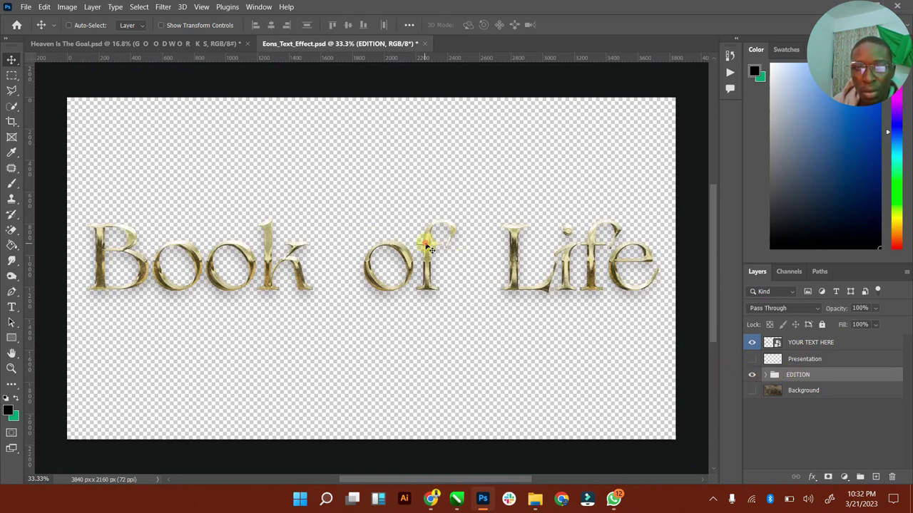
# Step: Drag the gold EDITION title into Heaven Is The Goal.psd and place it top-left
pyautogui.moveTo(431, 249); pyautogui.dragTo(253, 145)
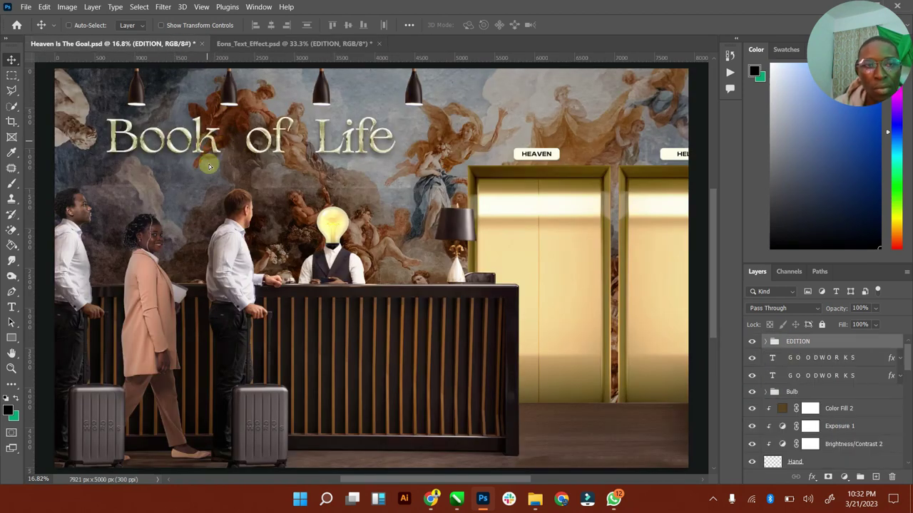
pyautogui.moveTo(209, 166)
pyautogui.mouseDown()
pyautogui.moveTo(211, 194)
pyautogui.moveTo(213, 171)
pyautogui.mouseUp()
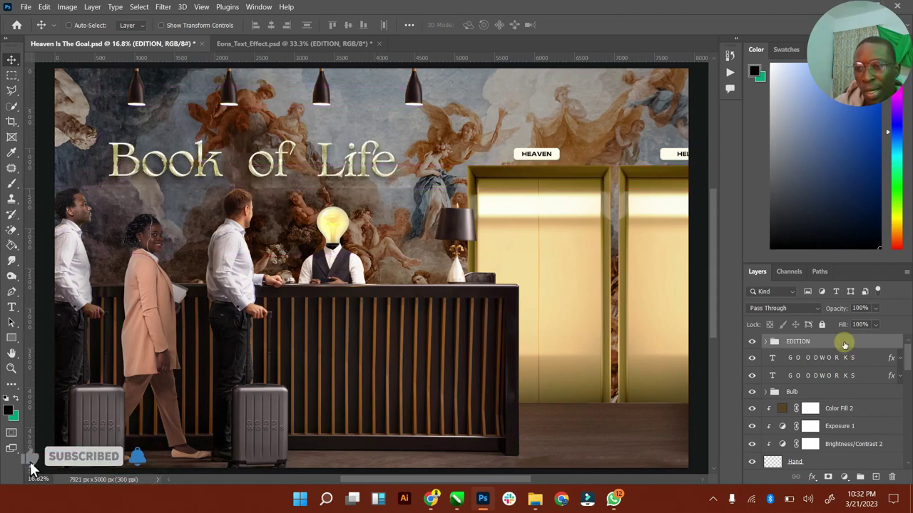
pyautogui.scroll(-3, 845, 399)
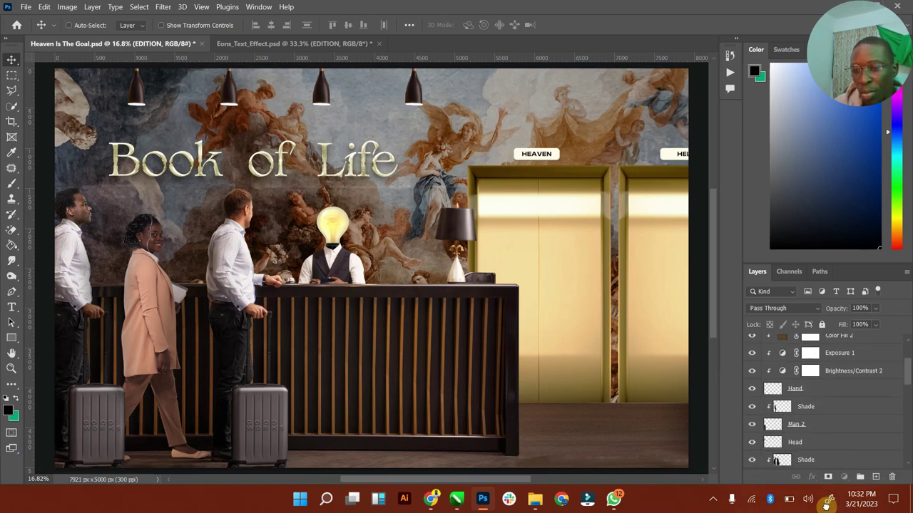
# Step: Nudge the title and move the EDITION group below the thomas-heintz and adrianna photo layers
pyautogui.moveTo(826, 504); pyautogui.dragTo(815, 417)
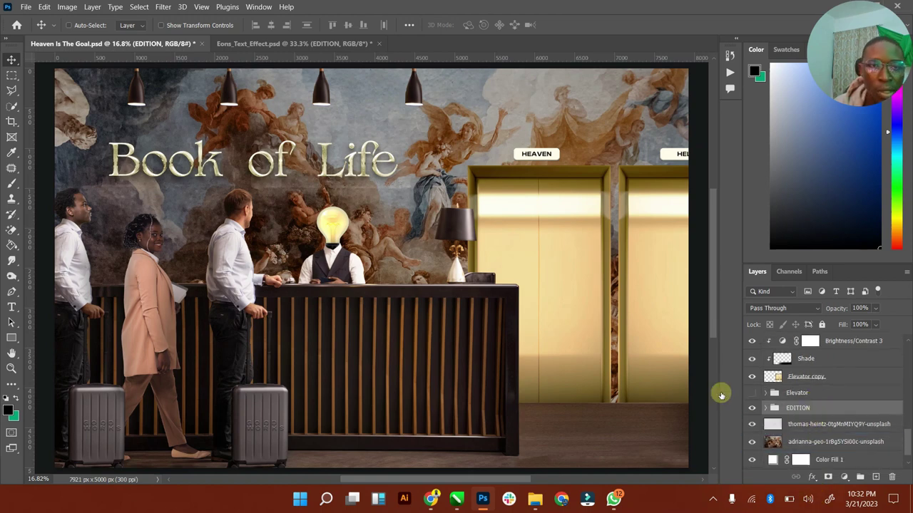
pyautogui.moveTo(216, 171); pyautogui.dragTo(213, 152)
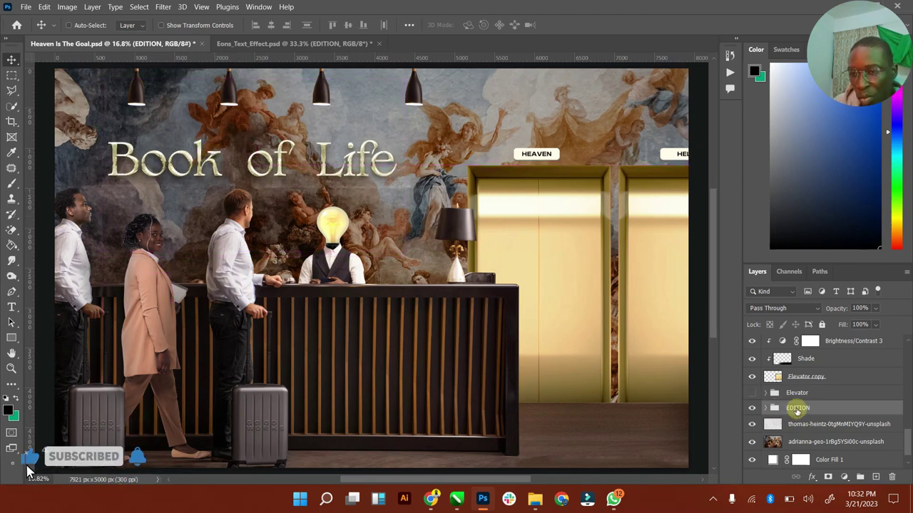
pyautogui.moveTo(795, 408); pyautogui.dragTo(805, 427)
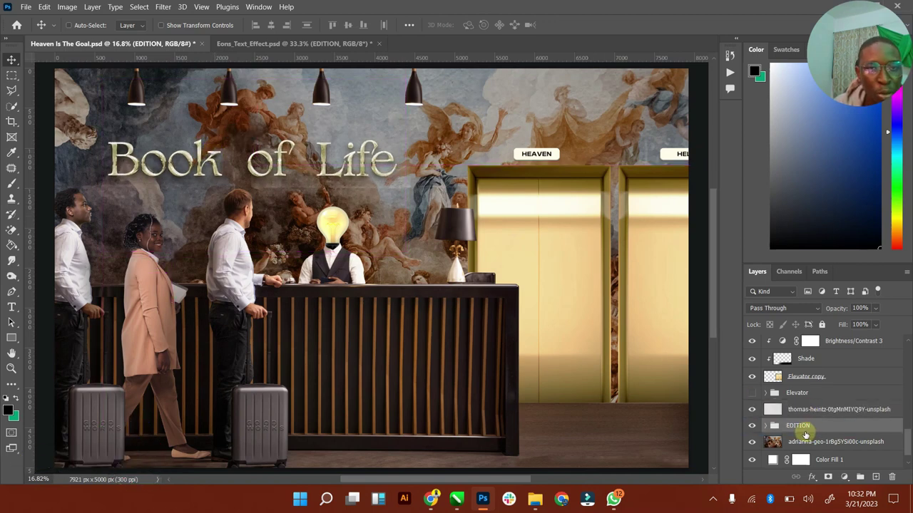
pyautogui.moveTo(810, 426)
pyautogui.mouseDown()
pyautogui.moveTo(804, 442)
pyautogui.moveTo(800, 426)
pyautogui.mouseUp()
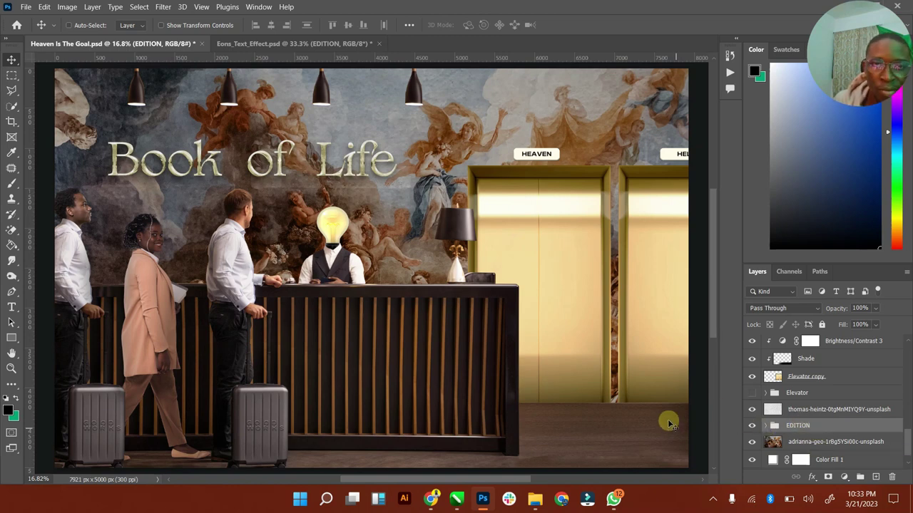
# Step: Set the Light layer to Overlay blend mode with 60% opacity and 62% fill
pyautogui.click(765, 426)
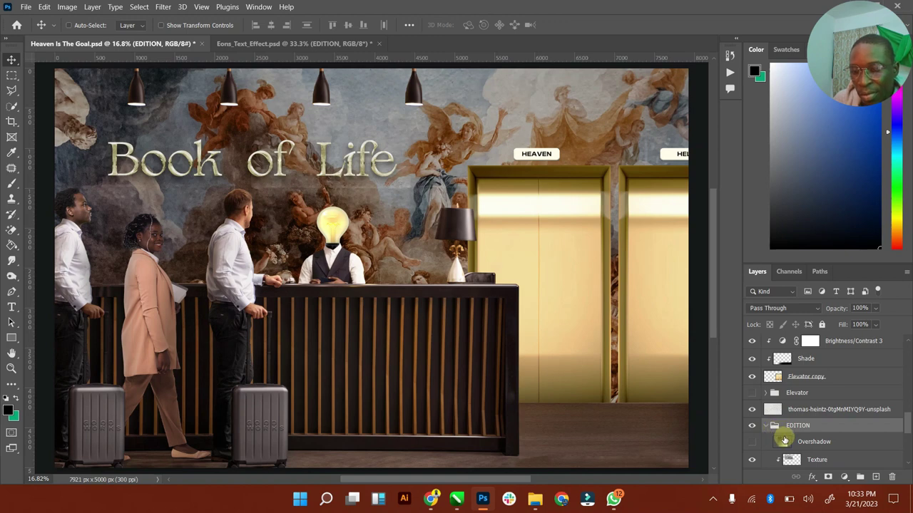
pyautogui.scroll(-5, 784, 440)
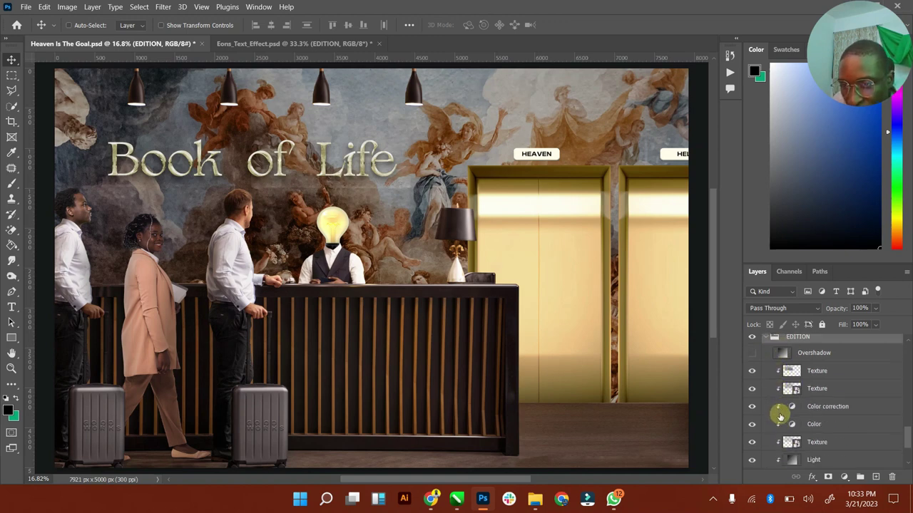
pyautogui.scroll(-2, 781, 421)
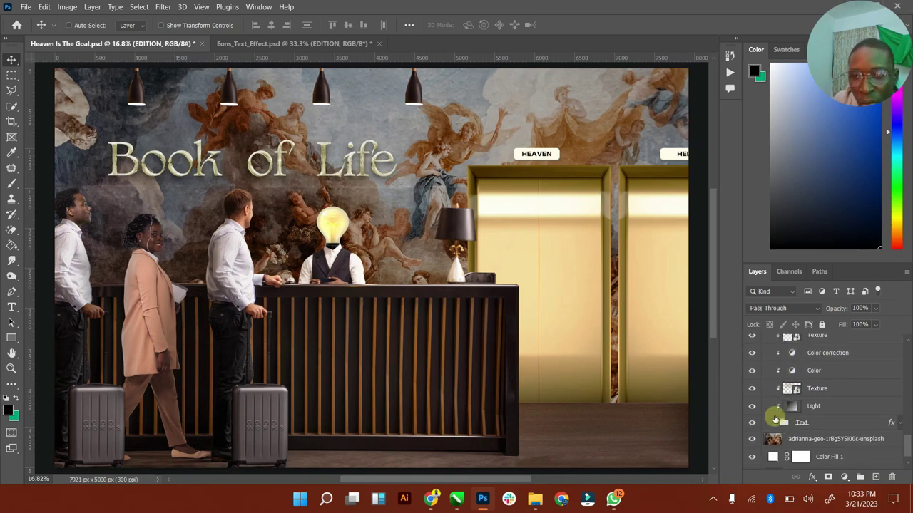
pyautogui.click(753, 407)
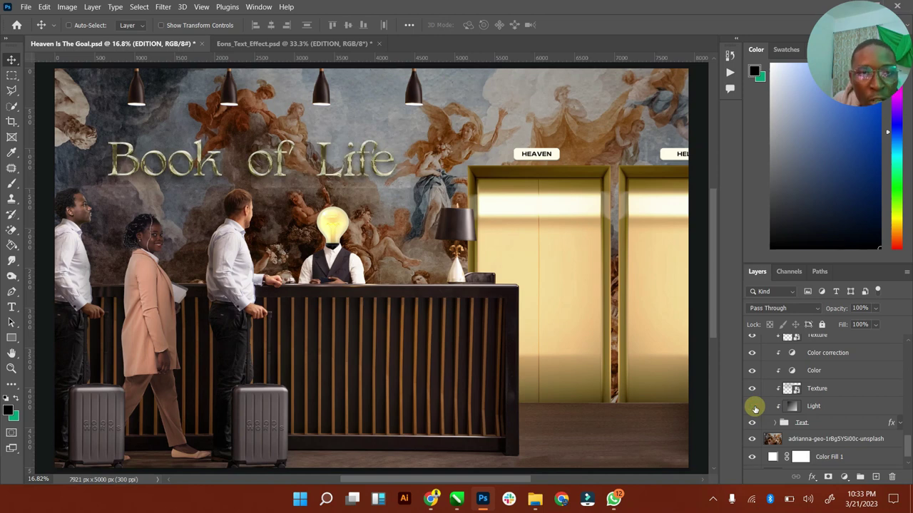
pyautogui.click(754, 408)
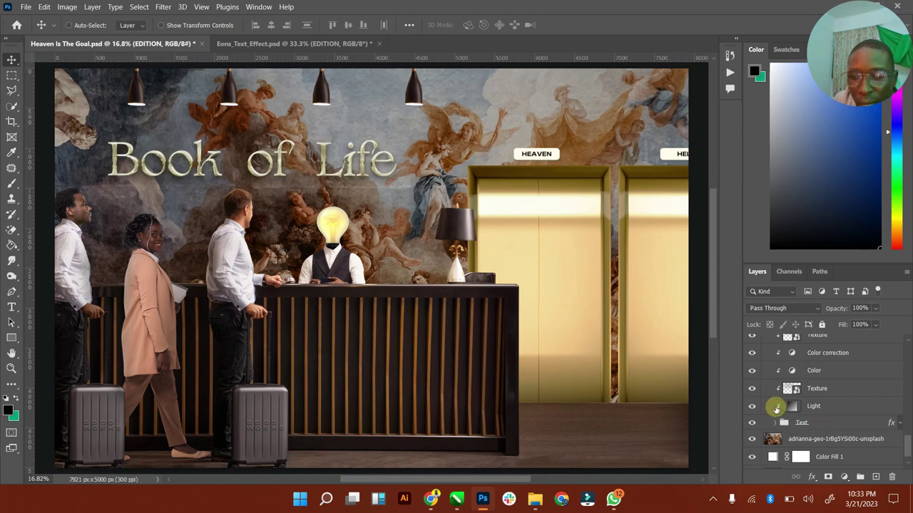
pyautogui.click(819, 406)
pyautogui.press('6')
pyautogui.click(876, 325)
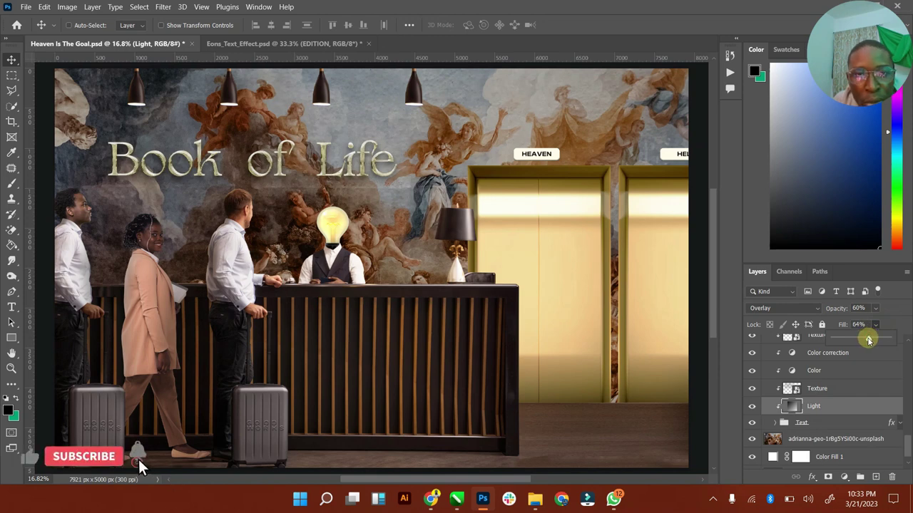
pyautogui.moveTo(869, 340); pyautogui.dragTo(868, 341)
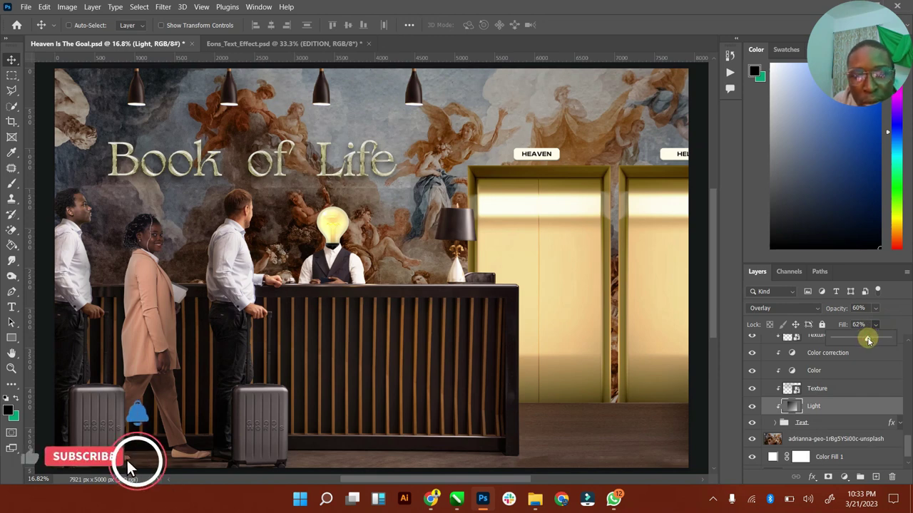
# Step: Compare the Texture and Color layers and review the Color layer's gradient map
pyautogui.click(752, 389)
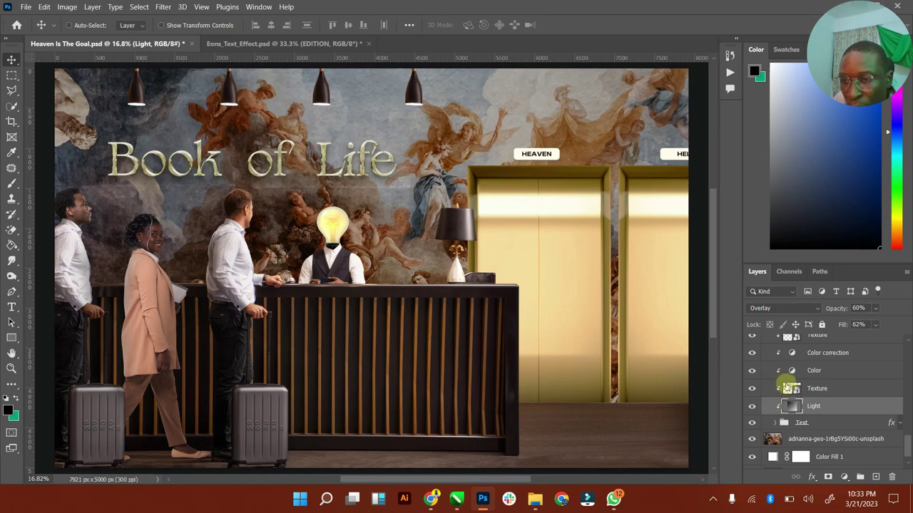
pyautogui.click(752, 373)
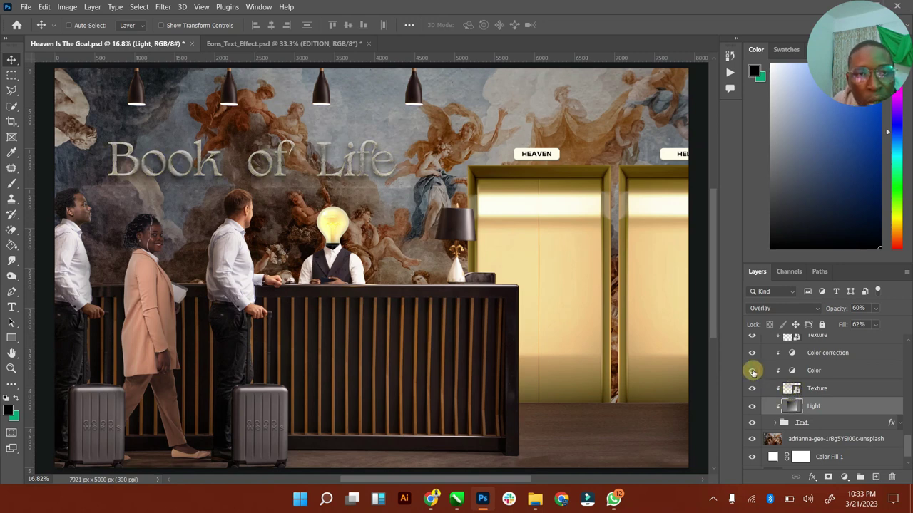
pyautogui.click(753, 373)
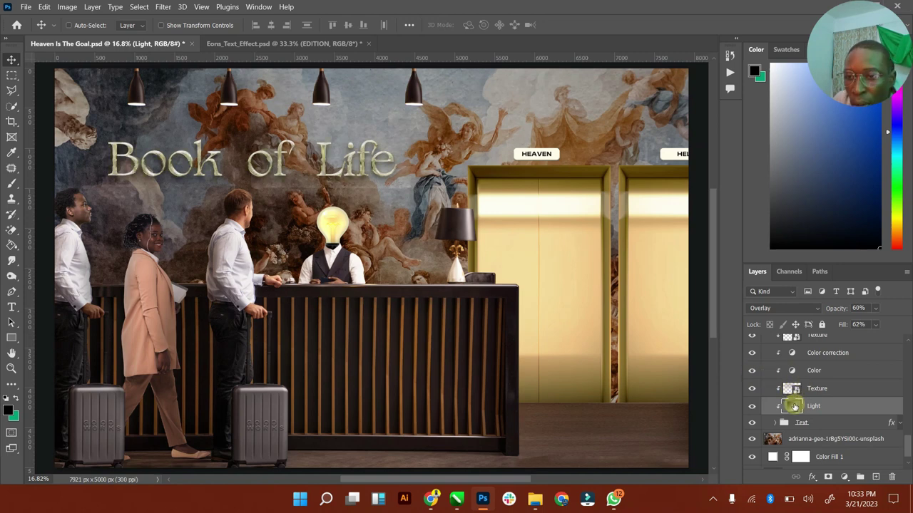
pyautogui.doubleClick(793, 372)
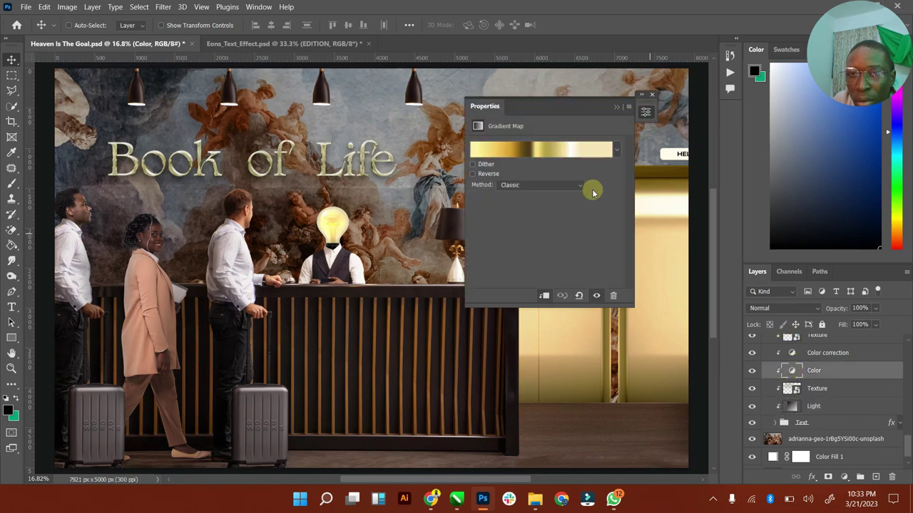
pyautogui.click(617, 107)
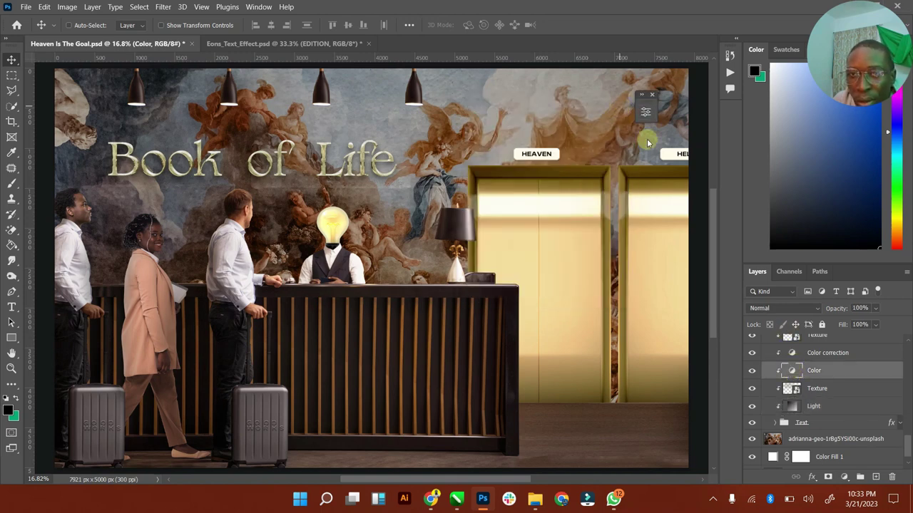
# Step: Expand the Text group's layer effects and select its second Drop Shadow
pyautogui.scroll(1, 760, 370)
pyautogui.scroll(1, 758, 371)
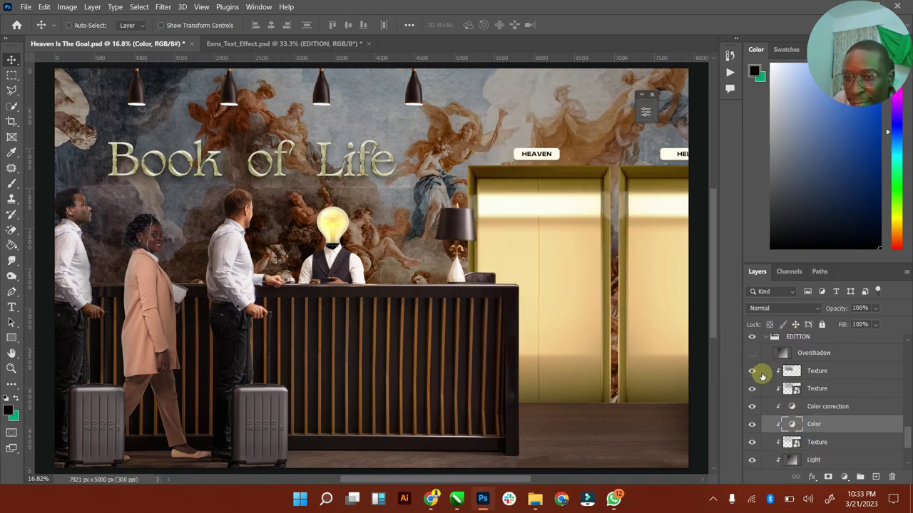
pyautogui.scroll(-2, 781, 399)
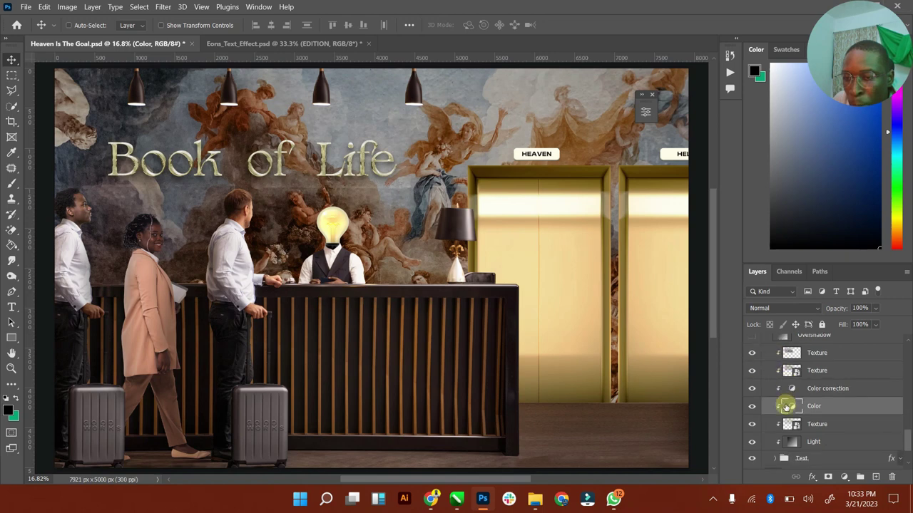
pyautogui.click(898, 427)
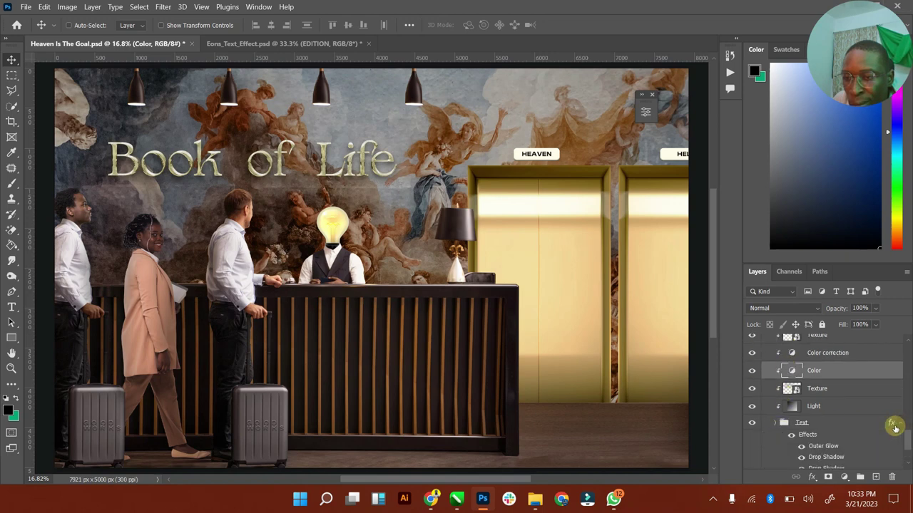
pyautogui.scroll(-1, 838, 435)
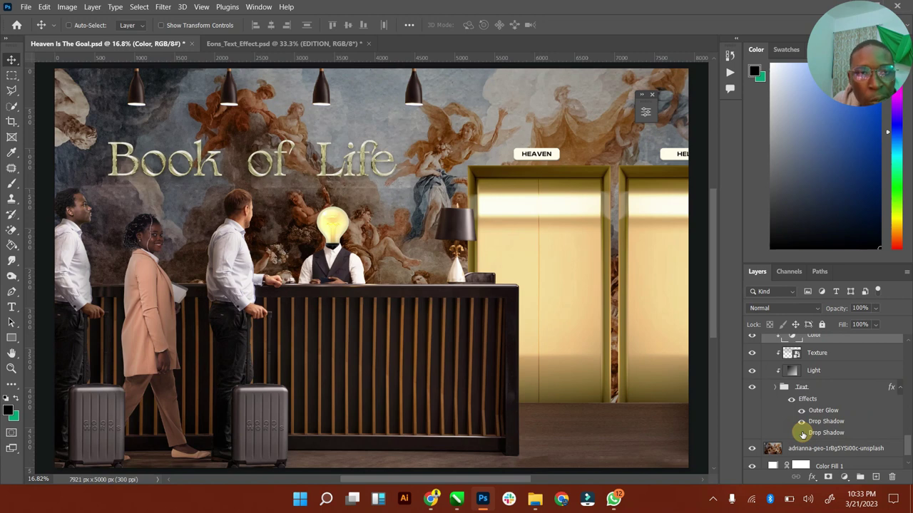
pyautogui.click(842, 433)
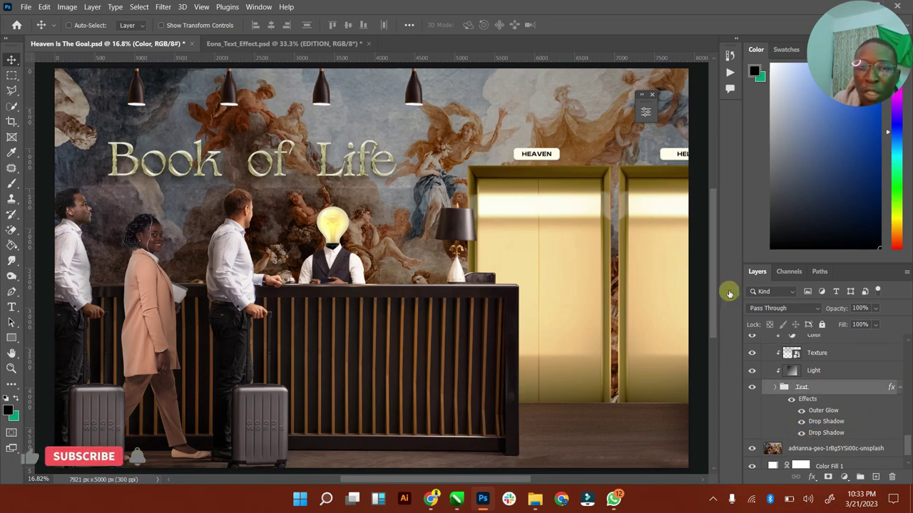
# Step: Tighten the drop shadows: one at 69% opacity/29 px, the other 45%, 15 px distance, 13 px size
pyautogui.doubleClick(824, 433)
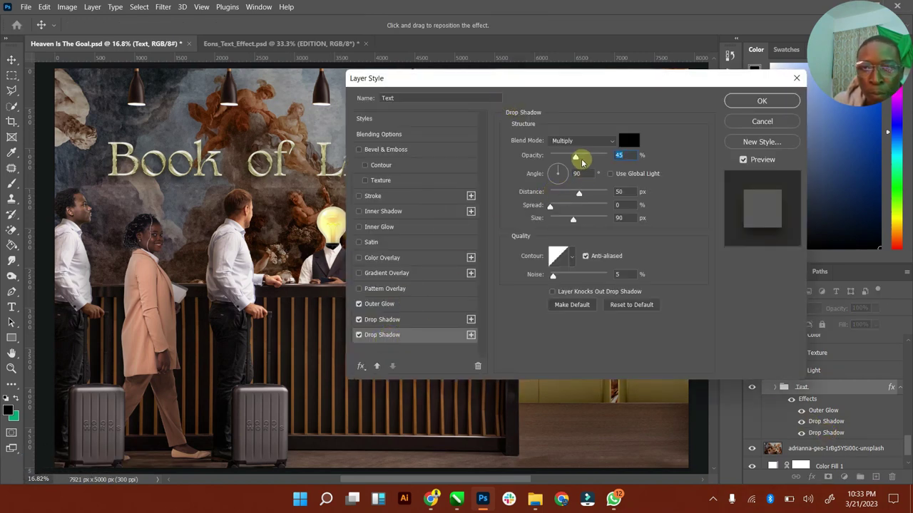
pyautogui.moveTo(578, 194); pyautogui.dragTo(554, 199)
pyautogui.click(407, 320)
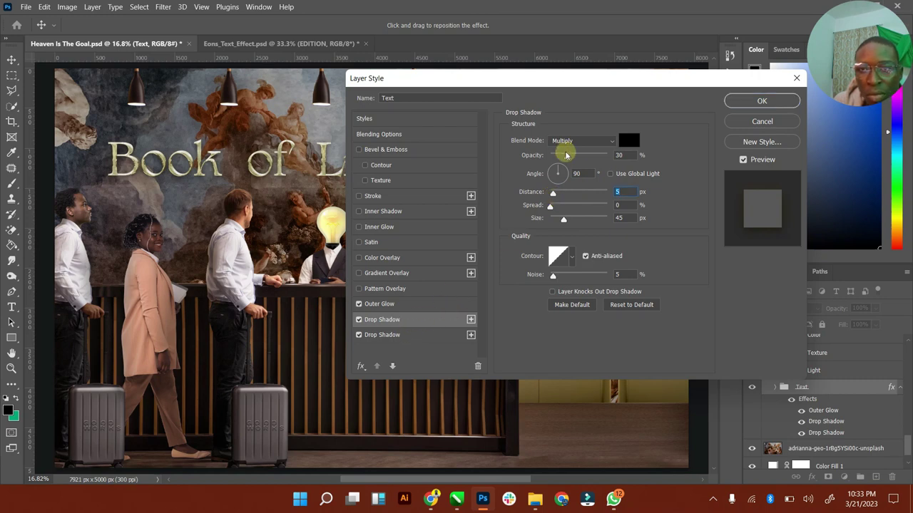
pyautogui.moveTo(566, 155); pyautogui.dragTo(589, 157)
pyautogui.moveTo(562, 222)
pyautogui.mouseDown()
pyautogui.moveTo(584, 219)
pyautogui.moveTo(556, 223)
pyautogui.mouseUp()
pyautogui.click(431, 335)
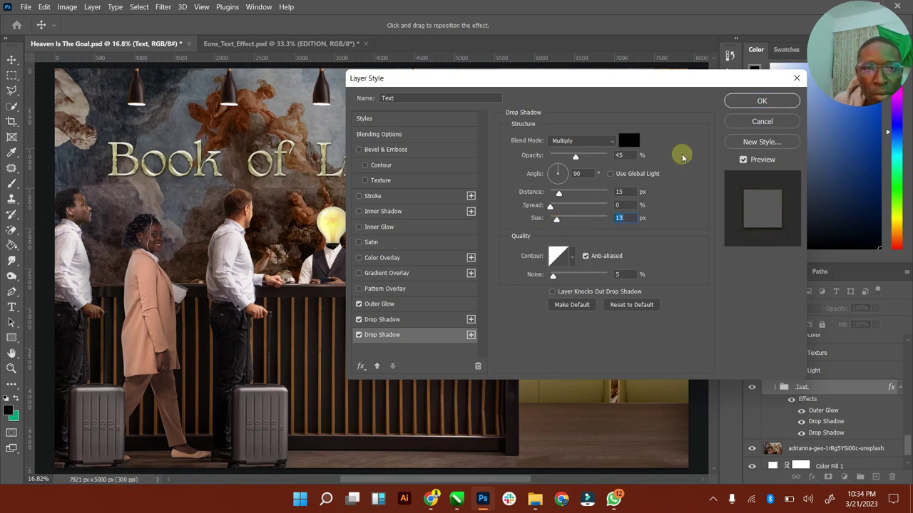
pyautogui.click(749, 102)
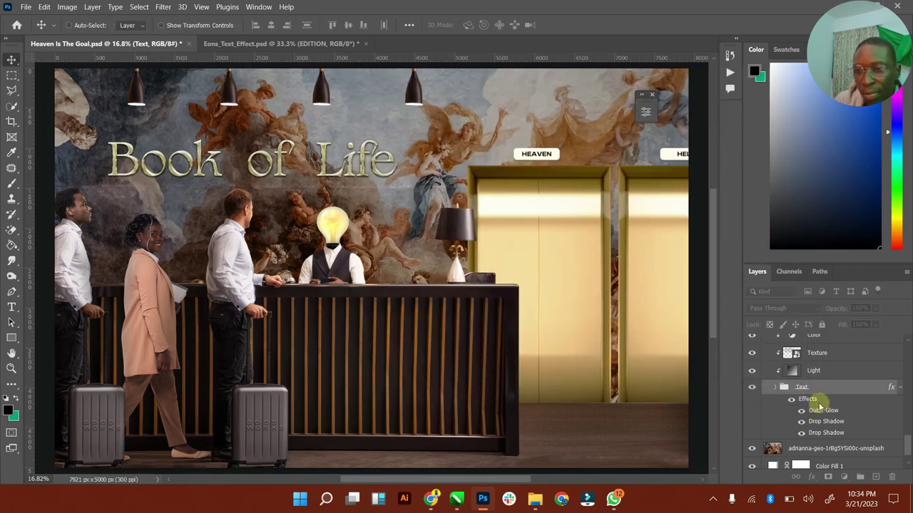
# Step: Collapse the effects list and EDITION group, then select EDITION, keeping Pass Through blending
pyautogui.click(894, 388)
pyautogui.scroll(3, 855, 389)
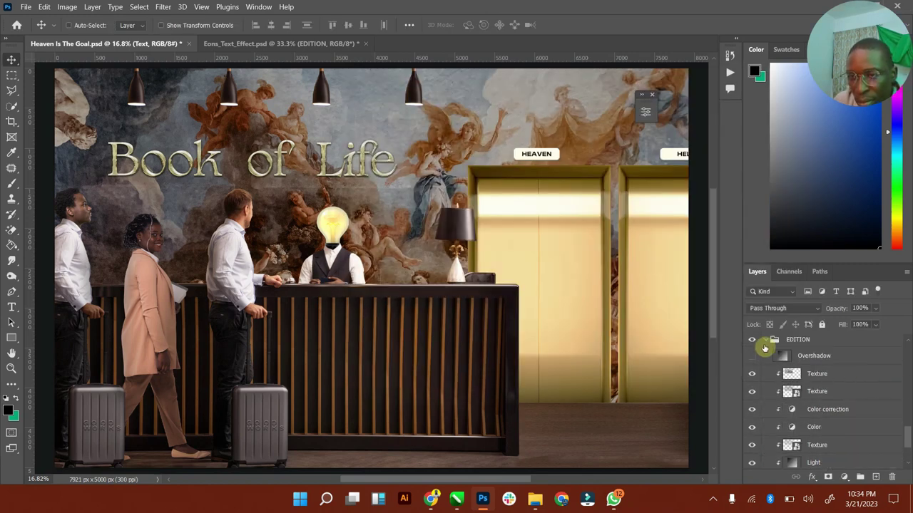
pyautogui.click(765, 340)
pyautogui.click(811, 408)
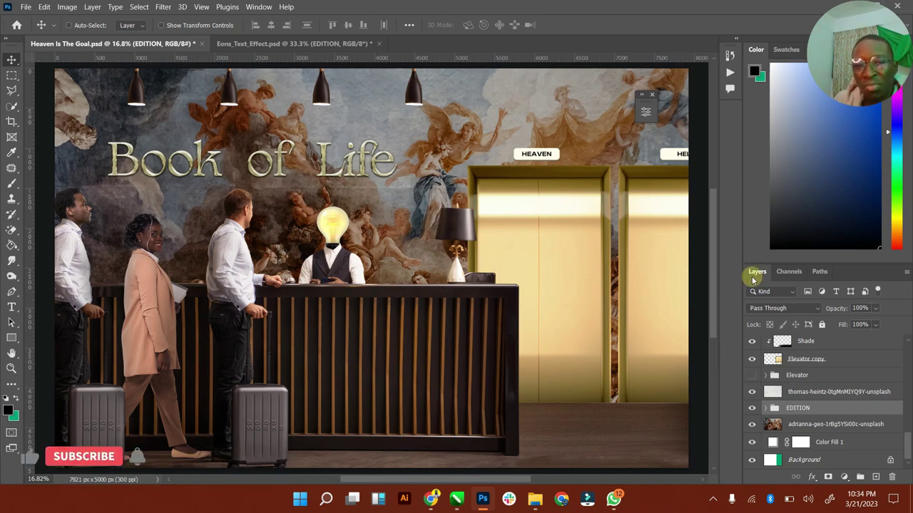
pyautogui.click(805, 308)
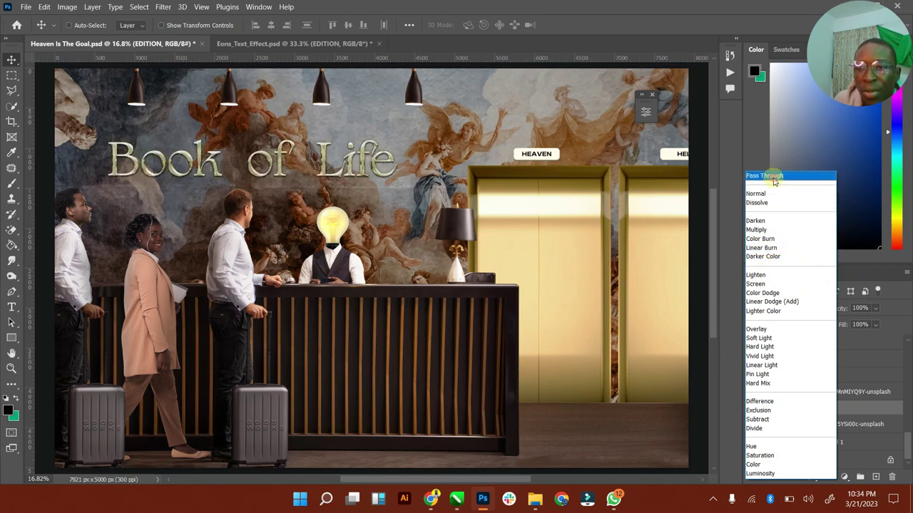
pyautogui.click(772, 179)
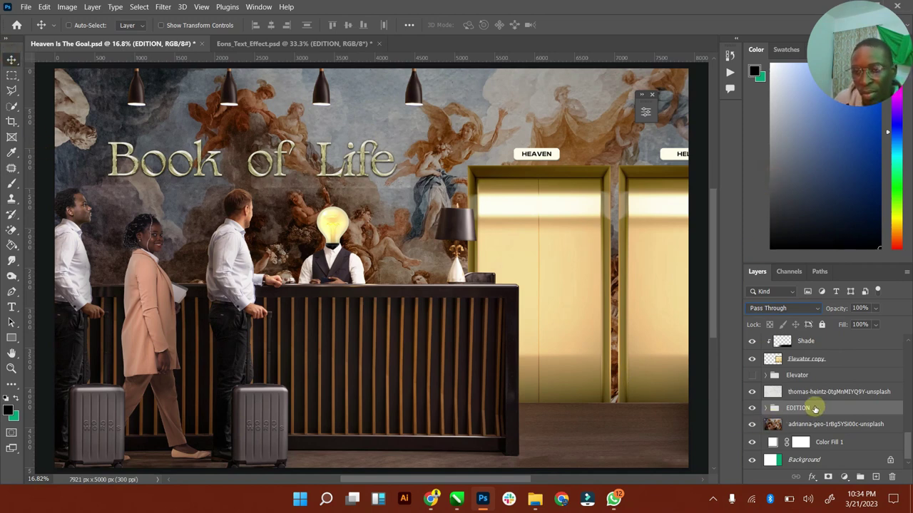
# Step: Duplicate the EDITION group with Ctrl+J and merge the copy into one layer
pyautogui.hotkey('ctrl', 'j')
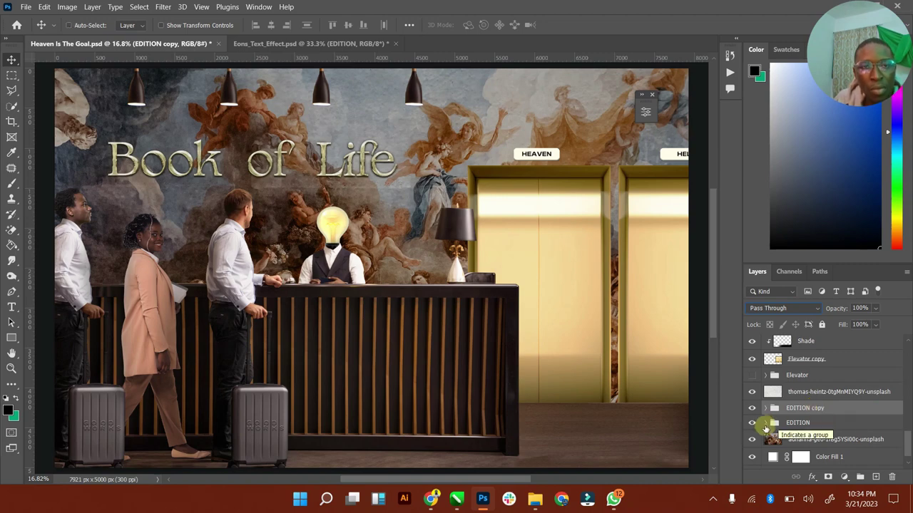
pyautogui.rightClick(805, 408)
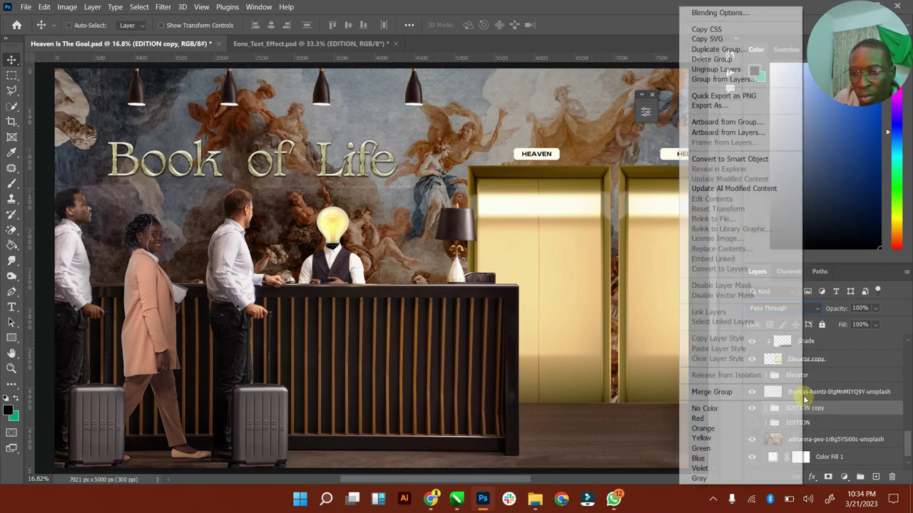
pyautogui.click(717, 391)
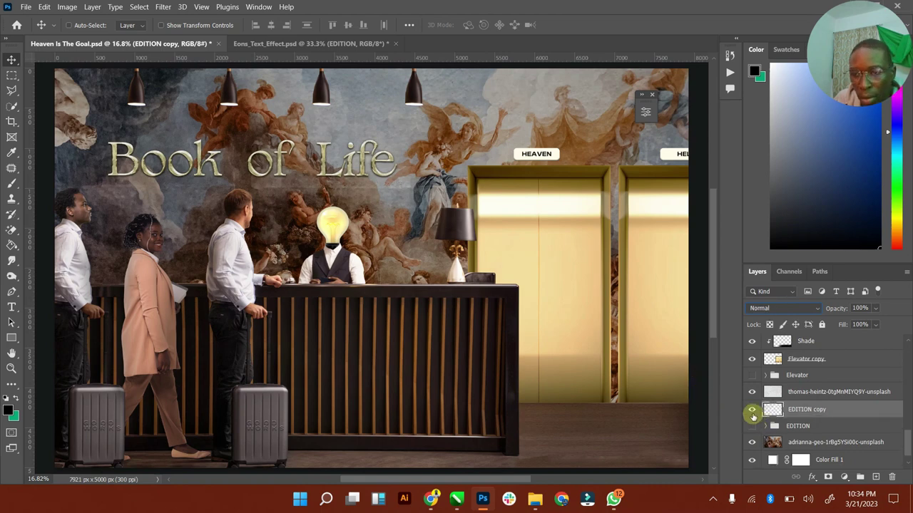
pyautogui.click(844, 477)
# Step: Add a Brightness/Contrast adjustment clipped to EDITION copy and set brightness to -57
pyautogui.click(850, 312)
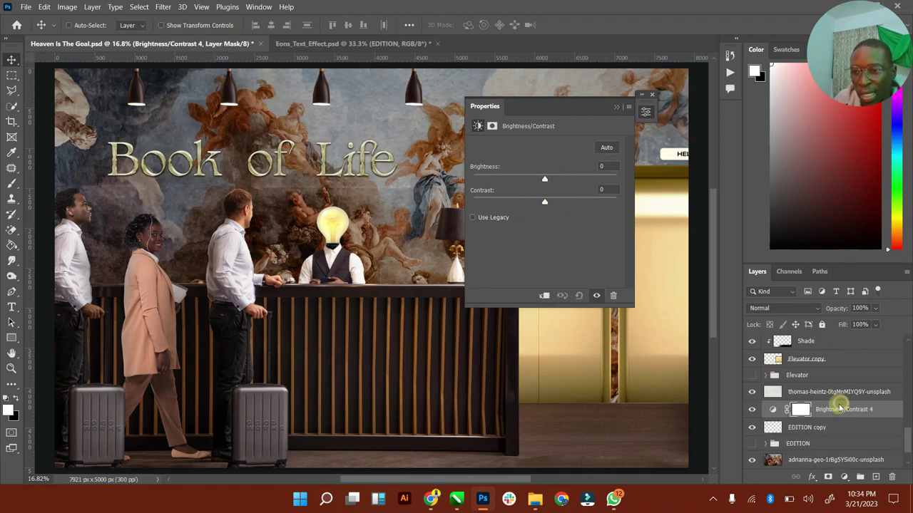
pyautogui.rightClick(842, 407)
pyautogui.click(741, 234)
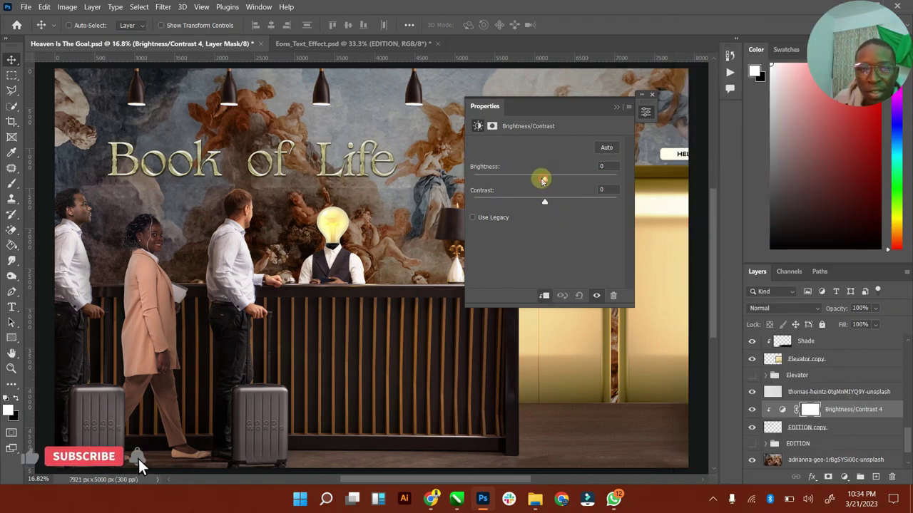
pyautogui.moveTo(542, 179); pyautogui.dragTo(562, 206)
pyautogui.click(615, 110)
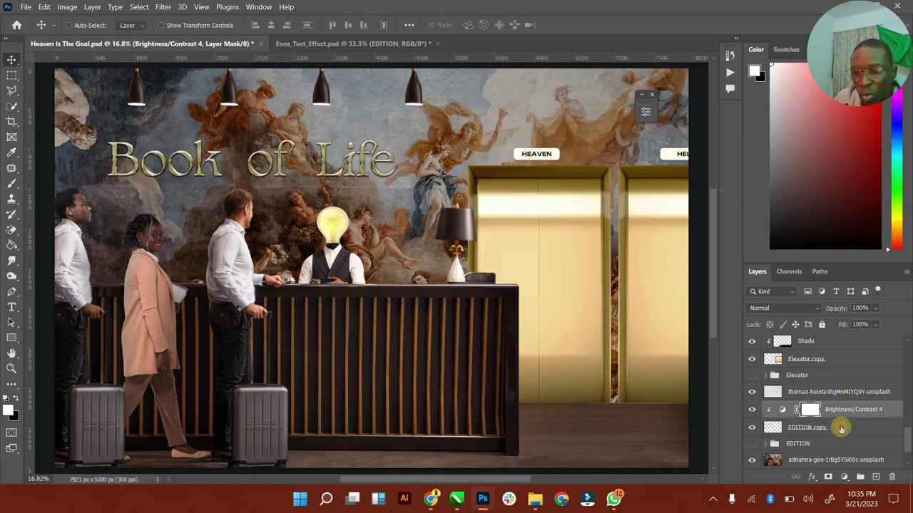
pyautogui.click(841, 426)
pyautogui.click(844, 477)
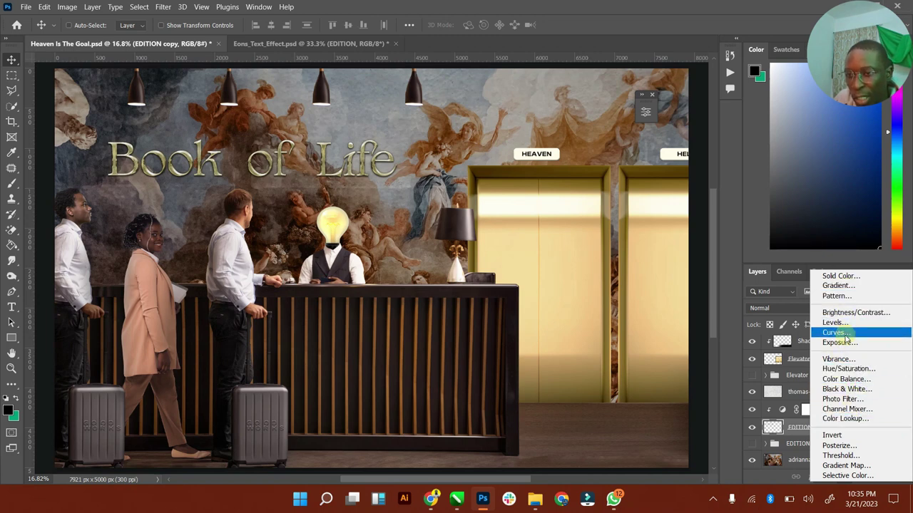
# Step: Add a Solid Color fill over the title in pale yellow #f4de9d
pyautogui.click(840, 276)
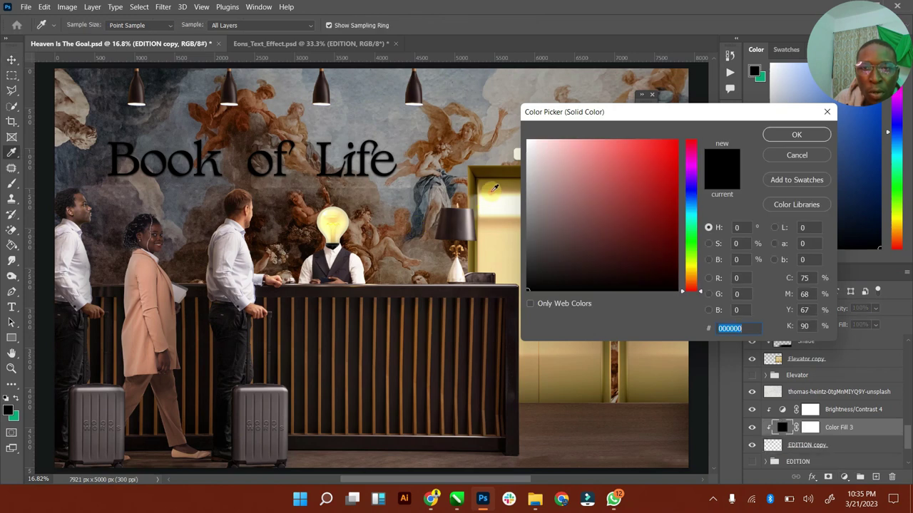
pyautogui.click(492, 205)
pyautogui.click(491, 205)
pyautogui.click(490, 216)
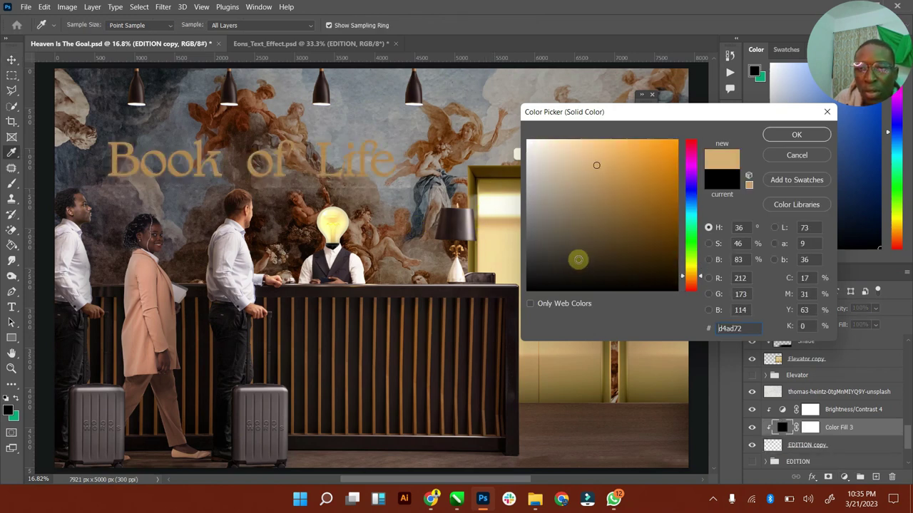
pyautogui.click(490, 250)
pyautogui.click(775, 135)
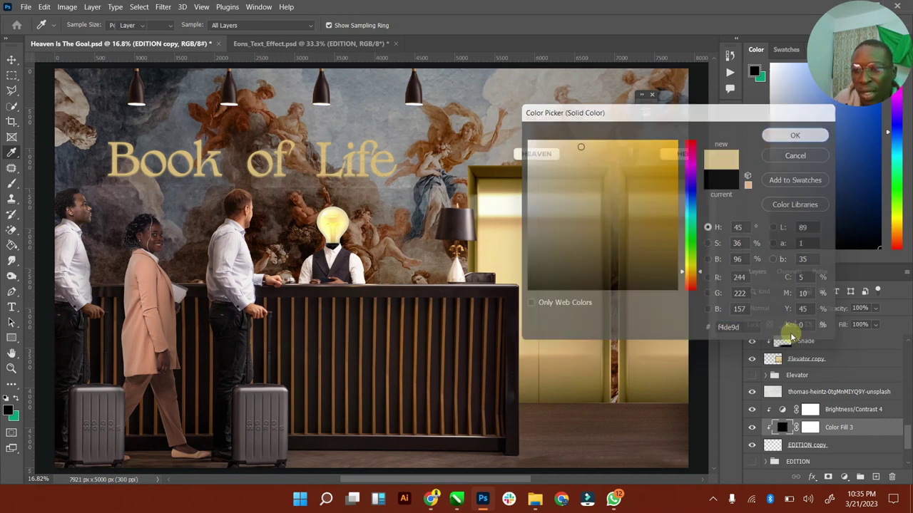
# Step: Blend the colour fill in Soft Light at 55% fill and save the composite
pyautogui.press('v')
pyautogui.click(784, 308)
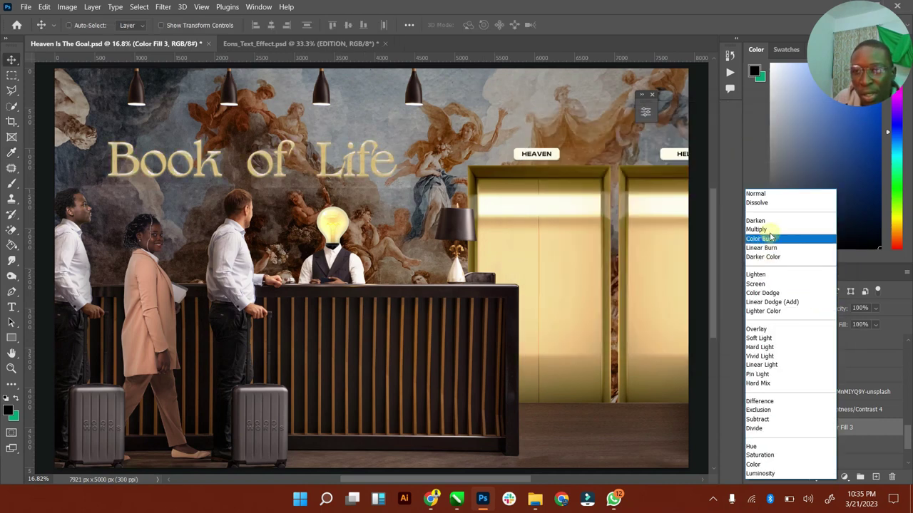
pyautogui.click(765, 338)
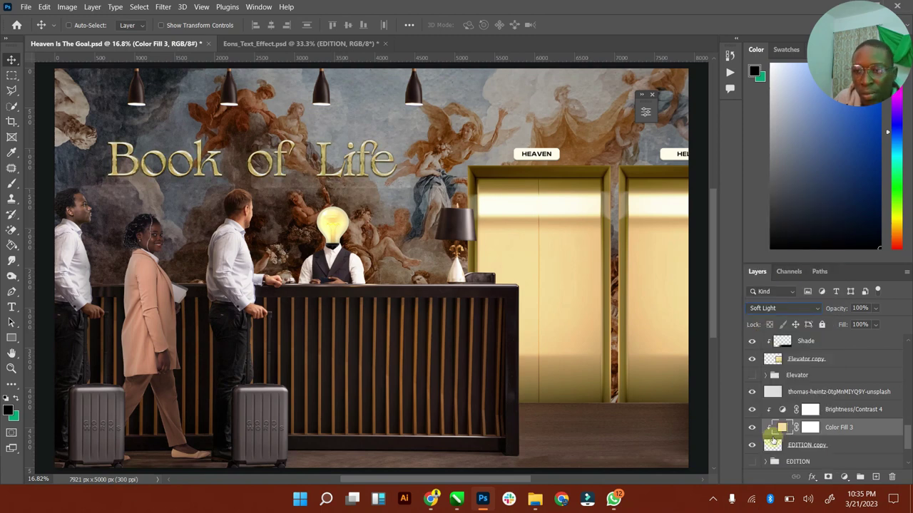
pyautogui.click(752, 427)
pyautogui.click(752, 427)
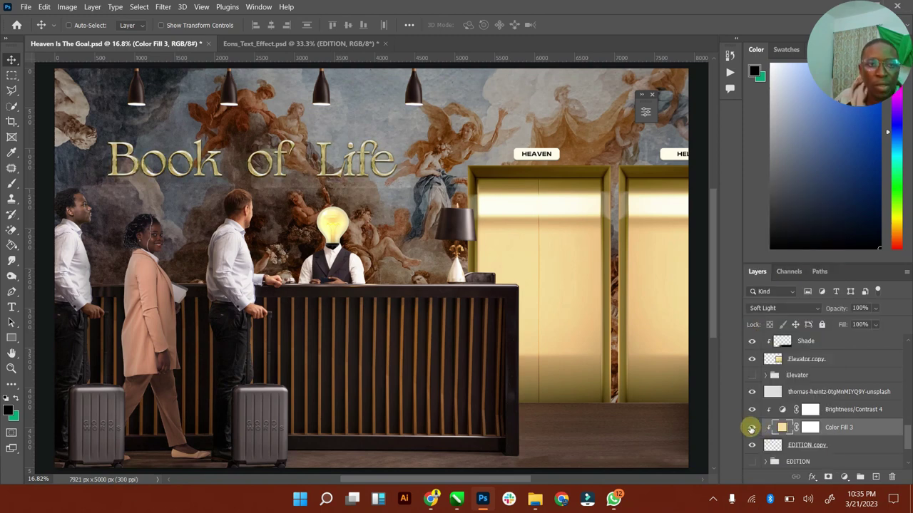
pyautogui.click(875, 325)
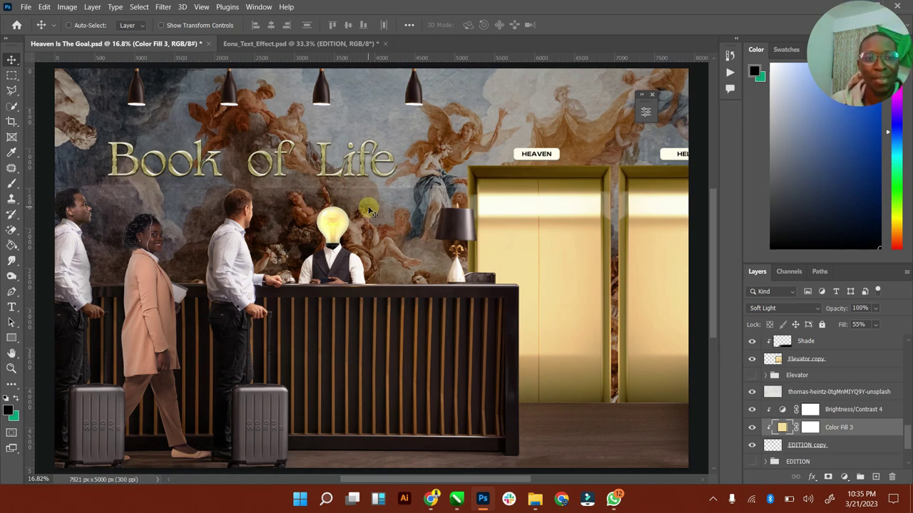
pyautogui.hotkey('ctrl', 's')
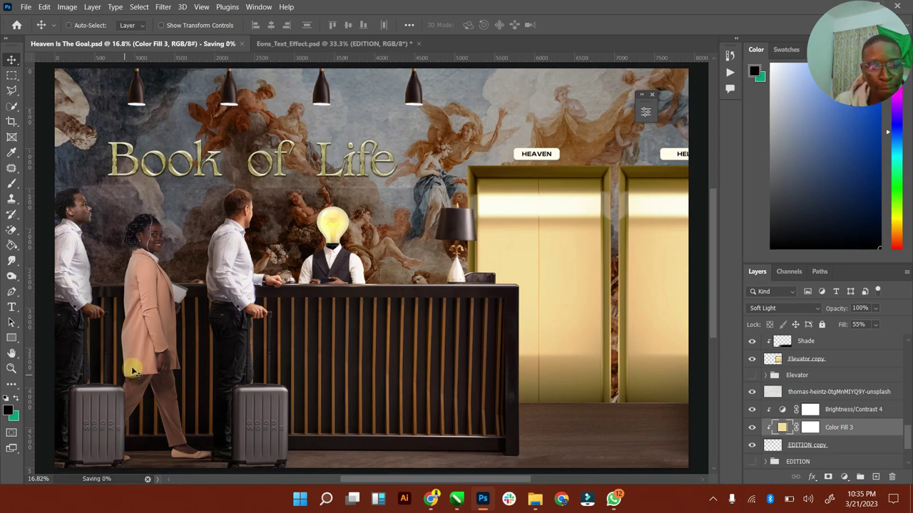
# Step: Zoom the view out slightly and close the floating properties panel
pyautogui.click(11, 368)
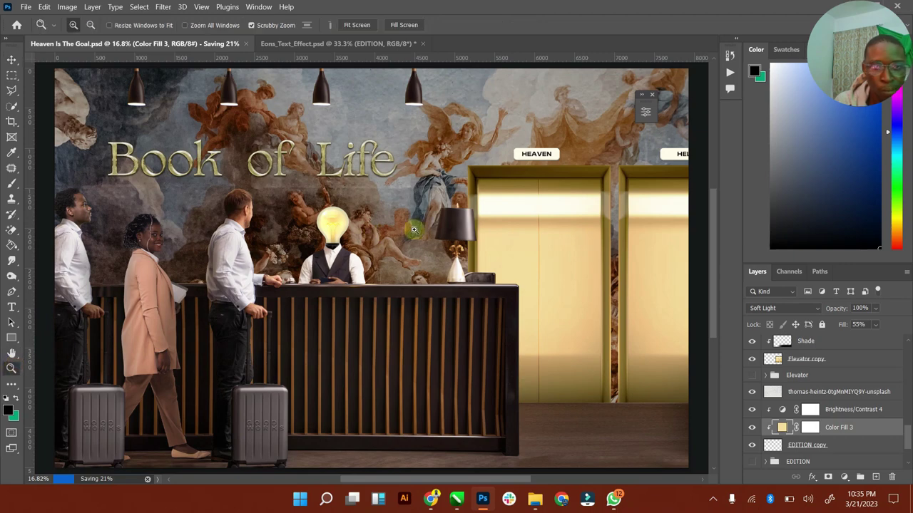
pyautogui.moveTo(420, 226)
pyautogui.mouseDown()
pyautogui.moveTo(389, 226)
pyautogui.moveTo(415, 226)
pyautogui.mouseUp()
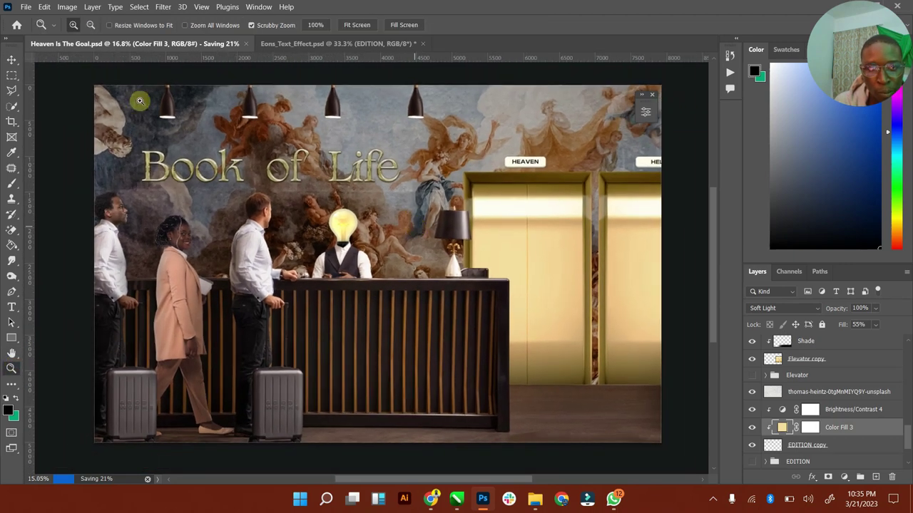
pyautogui.click(11, 59)
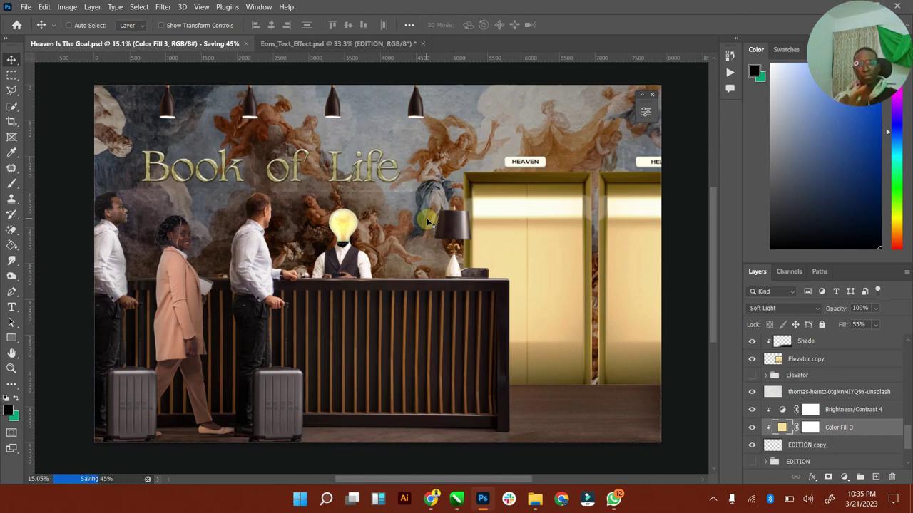
pyautogui.click(653, 95)
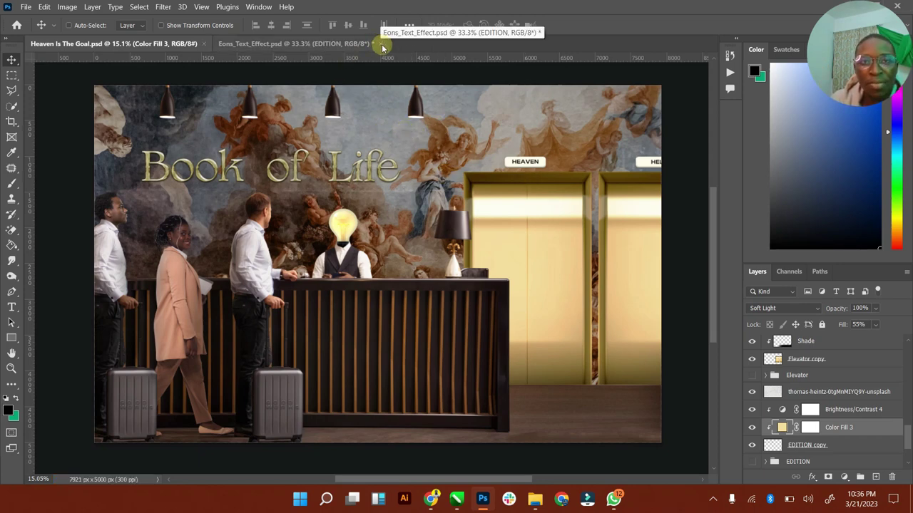
# Step: Close Eons_Text_Effect.psd without saving and select the Woman layer
pyautogui.hotkey('ctrl', 'Tab')
pyautogui.hotkey('ctrl', 'w')
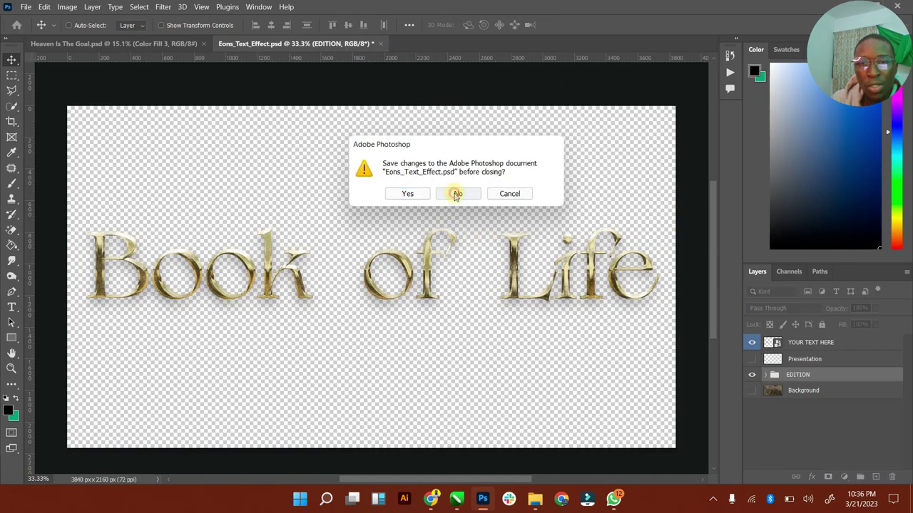
pyautogui.click(457, 193)
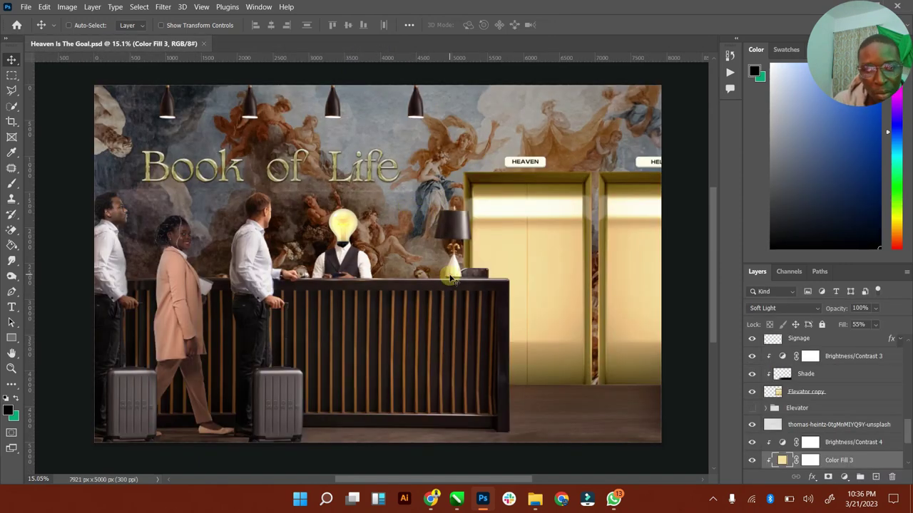
pyautogui.scroll(4, 907, 431)
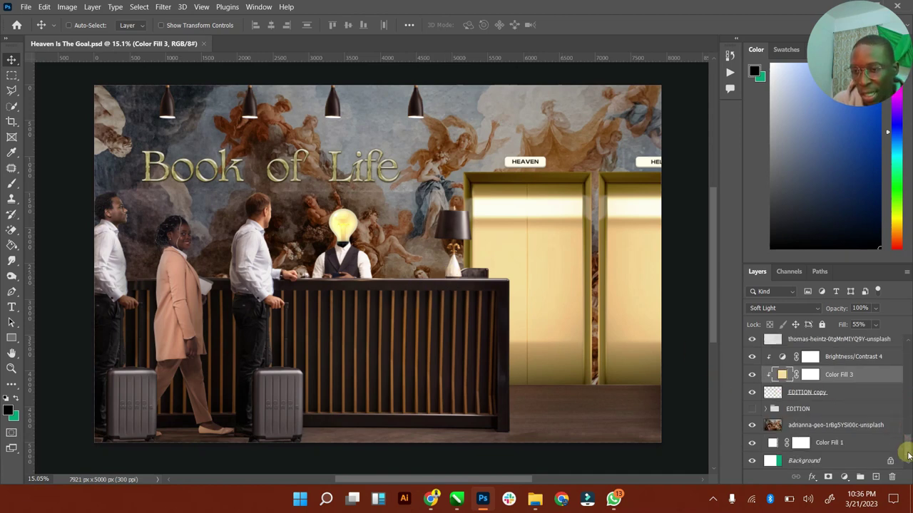
pyautogui.click(796, 393)
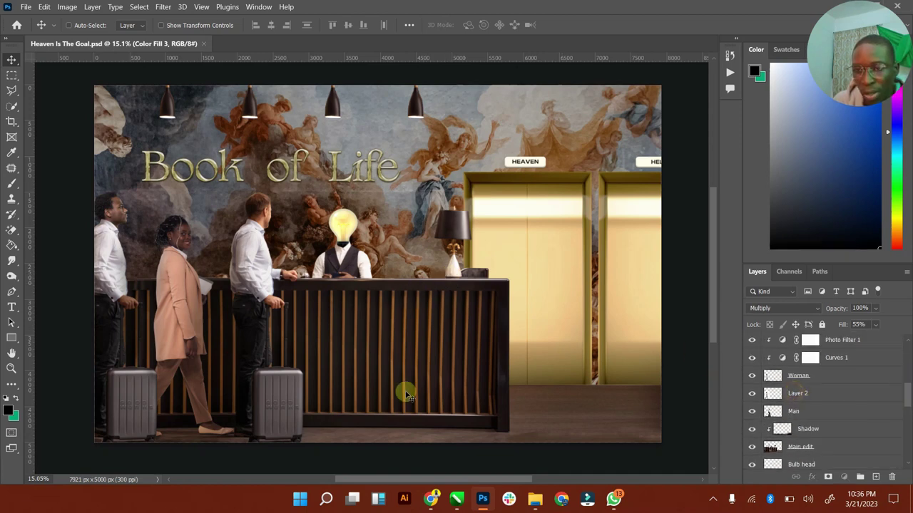
pyautogui.click(790, 375)
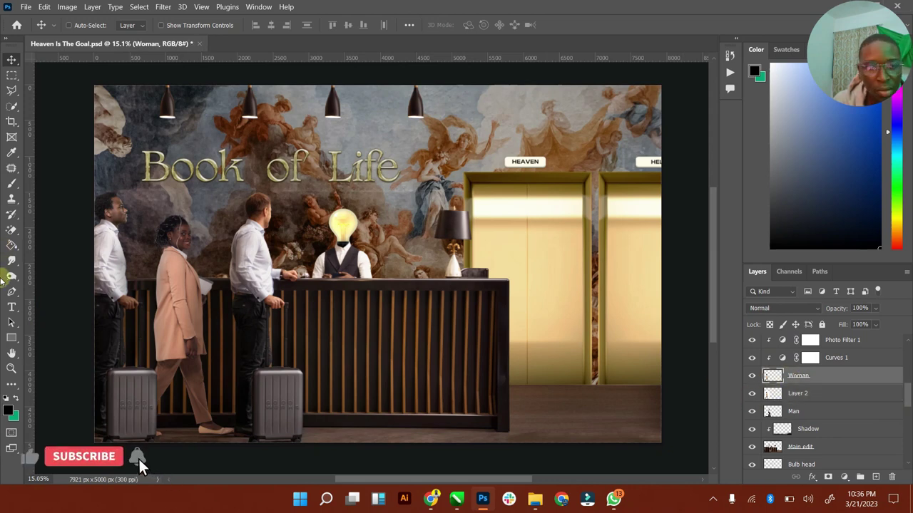
# Step: Zoom in on the woman's collar and smudge its edge
pyautogui.click(11, 368)
pyautogui.moveTo(154, 363); pyautogui.dragTo(249, 315)
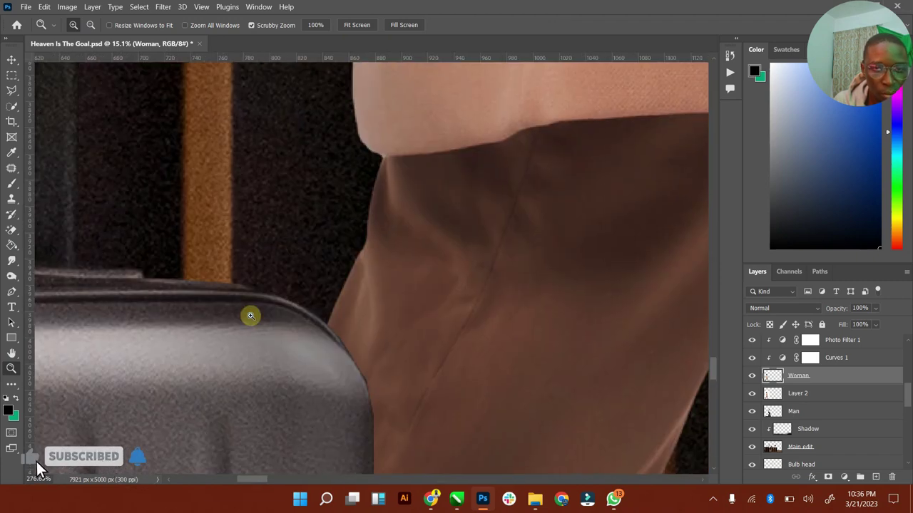
pyautogui.click(11, 260)
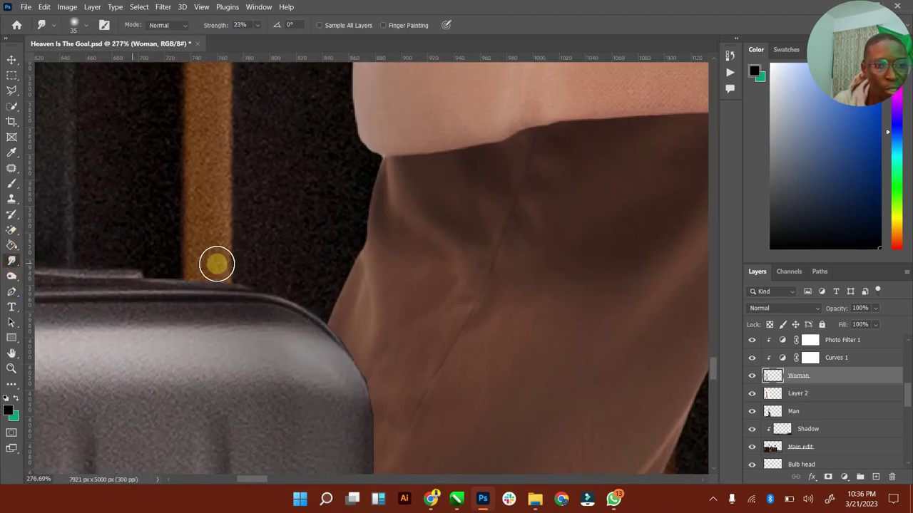
pyautogui.moveTo(373, 225)
pyautogui.mouseDown()
pyautogui.moveTo(380, 152)
pyautogui.moveTo(365, 171)
pyautogui.mouseUp()
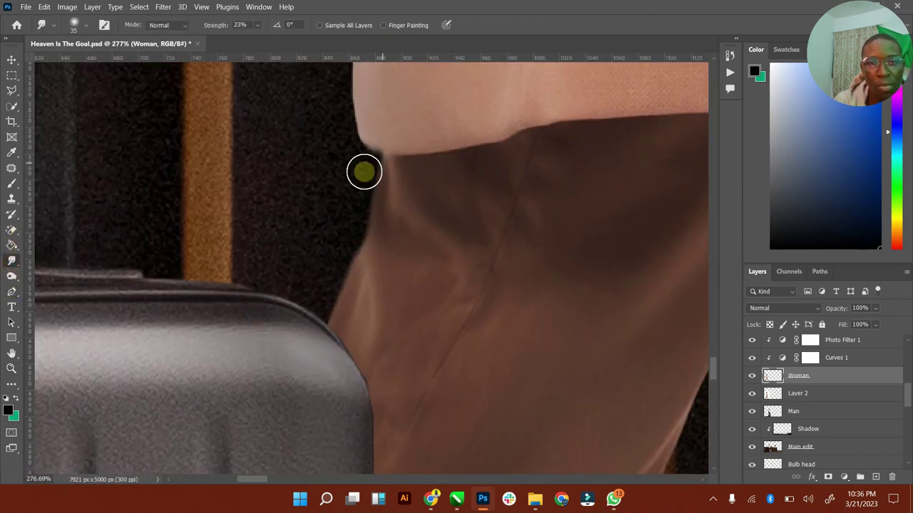
# Step: Blur the coat hem and shoe edges at 52% strength
pyautogui.moveTo(16, 262); pyautogui.dragTo(51, 258)
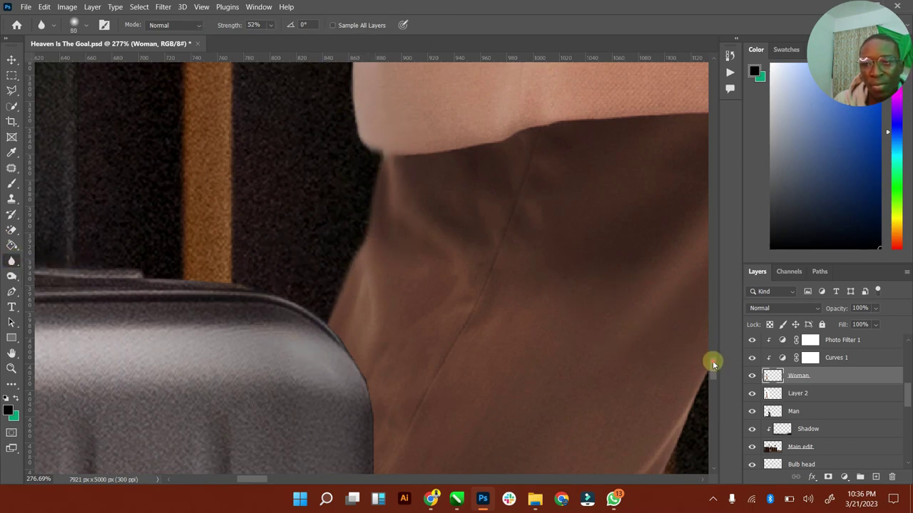
pyautogui.moveTo(712, 361); pyautogui.dragTo(709, 329)
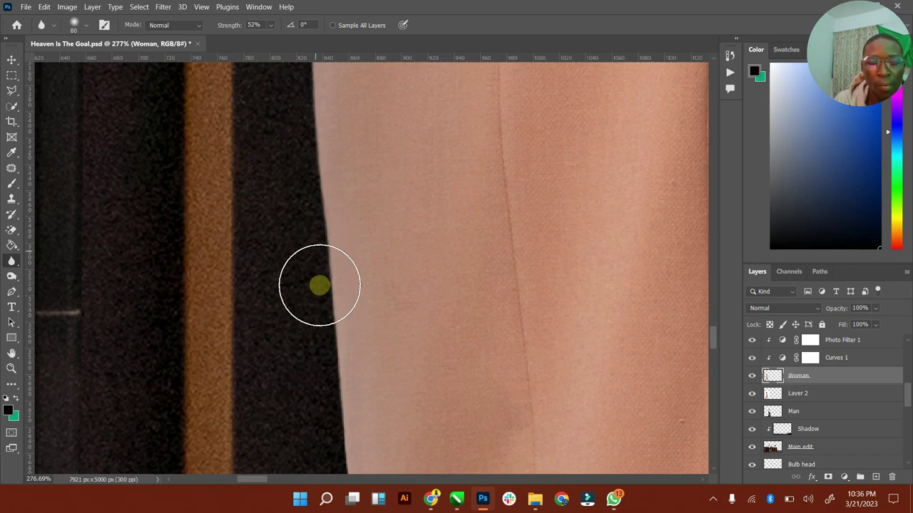
pyautogui.scroll(2, 319, 285)
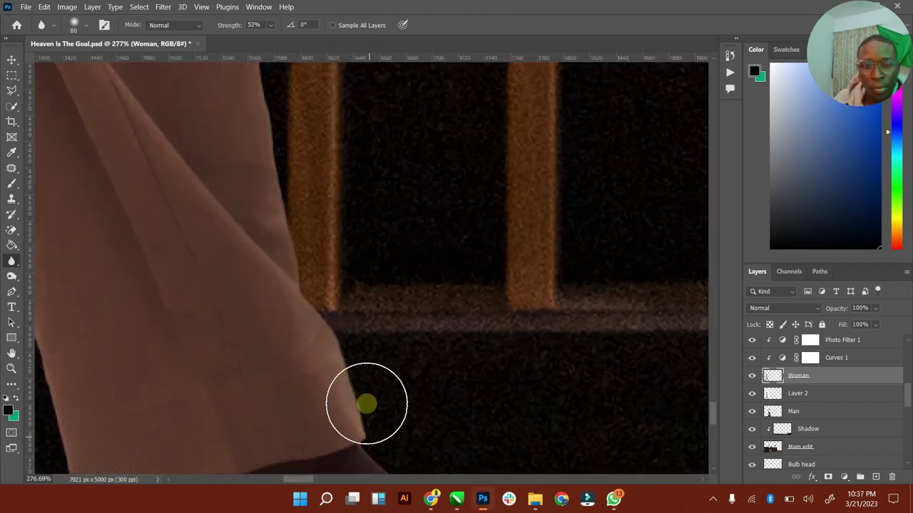
pyautogui.moveTo(716, 411)
pyautogui.mouseDown()
pyautogui.moveTo(713, 435)
pyautogui.moveTo(713, 422)
pyautogui.mouseUp()
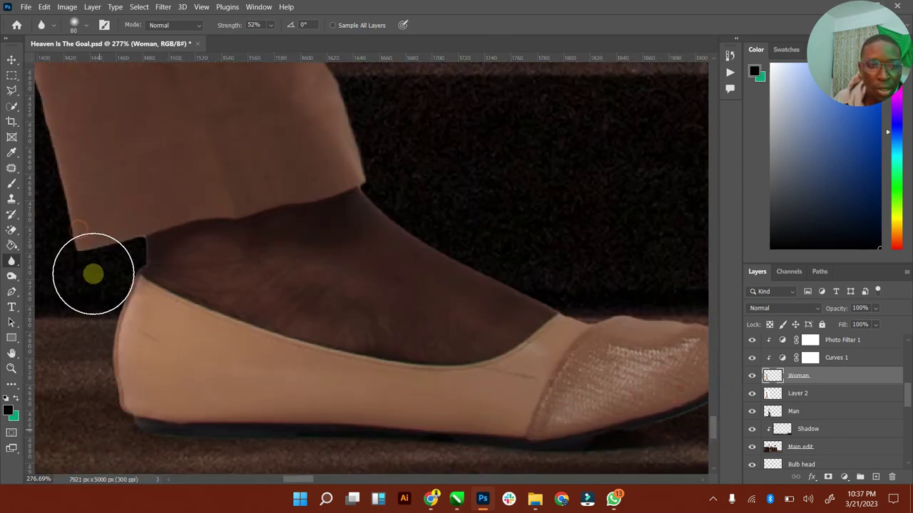
pyautogui.moveTo(564, 330); pyautogui.dragTo(638, 345)
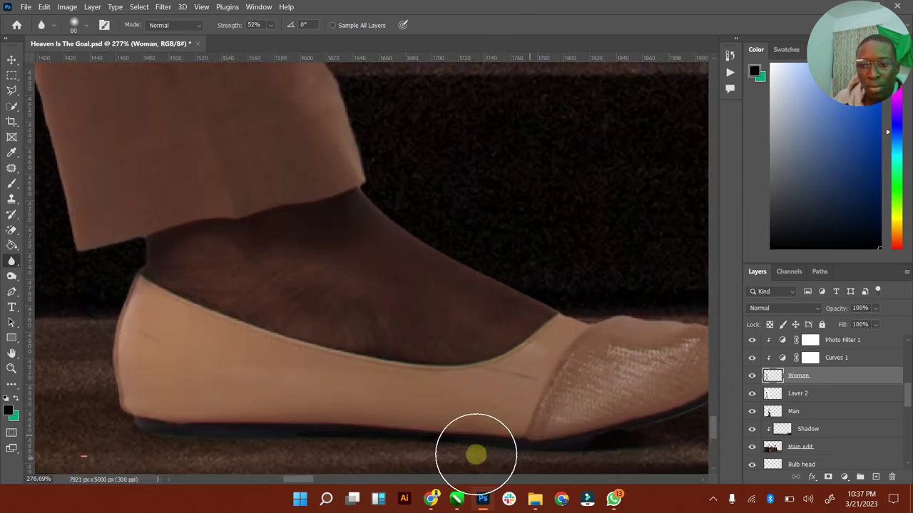
pyautogui.moveTo(301, 479); pyautogui.dragTo(325, 479)
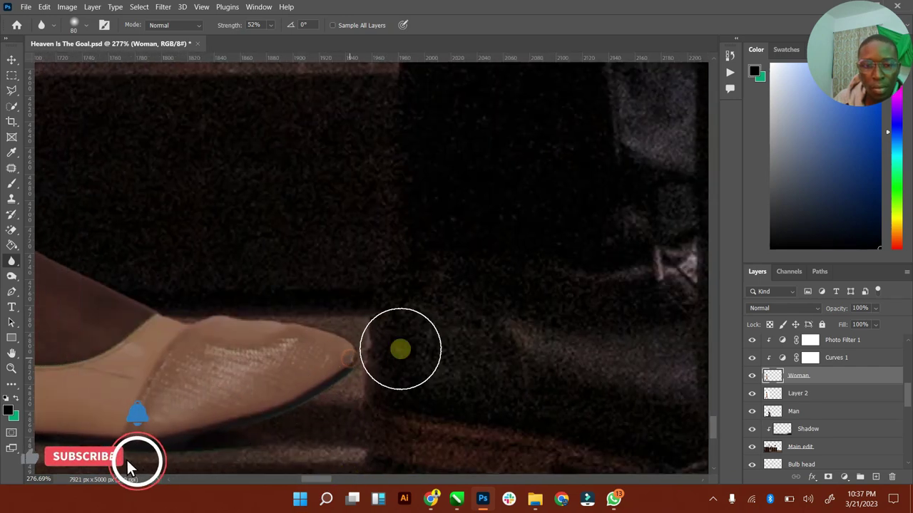
pyautogui.click(11, 353)
# Step: Zoom in on the man's head and select the Man layer
pyautogui.hotkey('ctrl', '0')
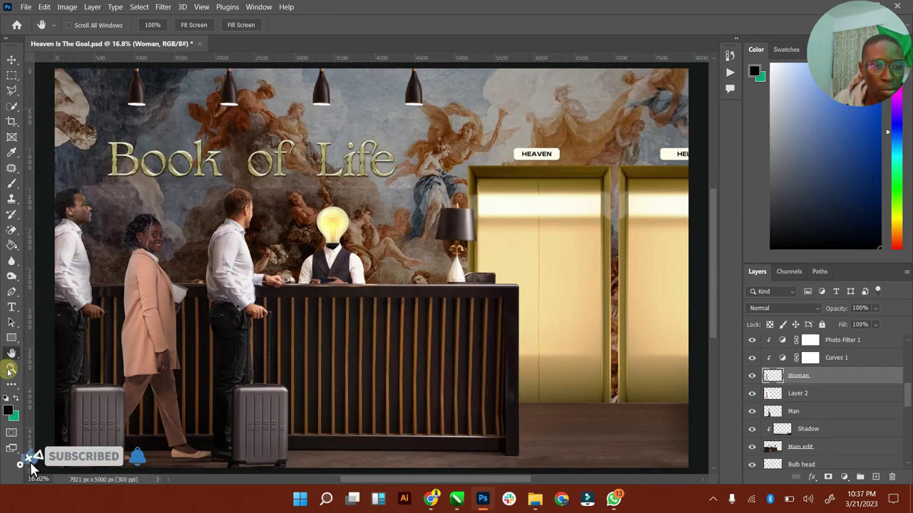
pyautogui.press('z')
pyautogui.click(12, 58)
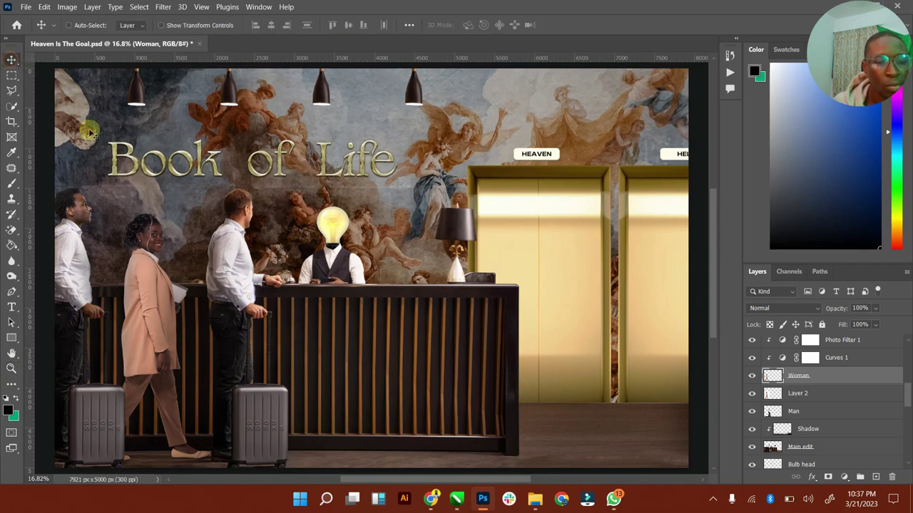
pyautogui.click(11, 367)
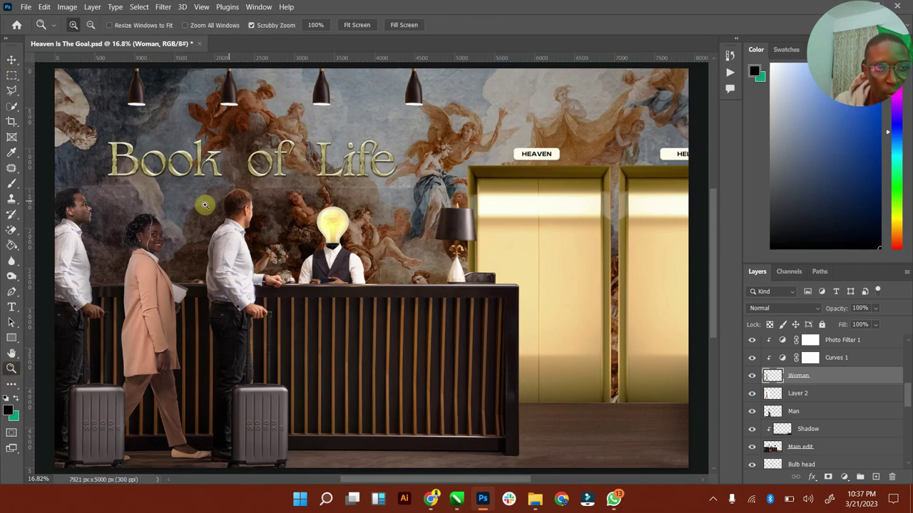
pyautogui.moveTo(266, 194); pyautogui.dragTo(263, 241)
pyautogui.scroll(-2, 341, 273)
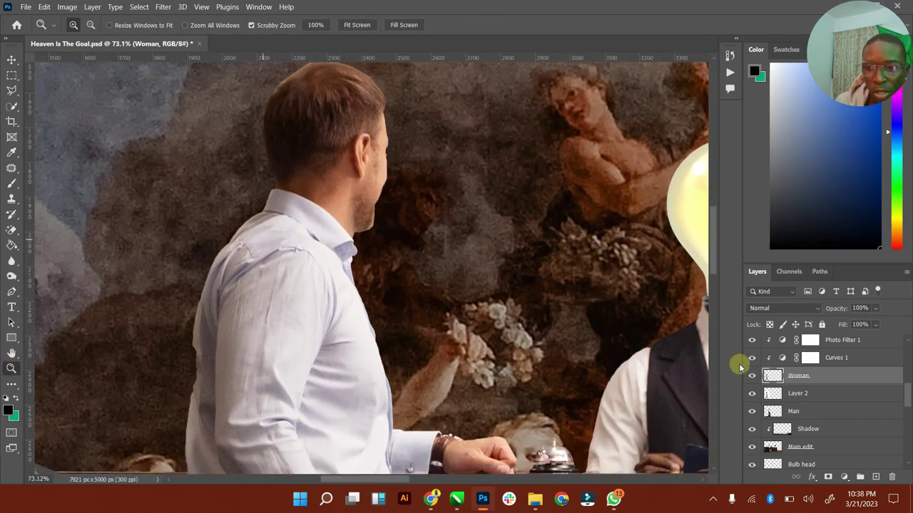
pyautogui.click(802, 411)
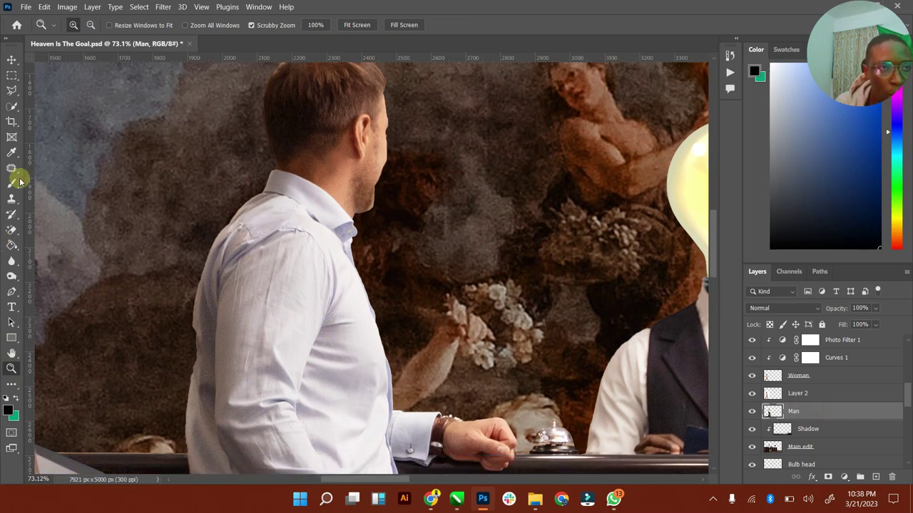
# Step: Blur the man's neck and hair edges with a size-125 Blur brush at 78% strength
pyautogui.click(10, 262)
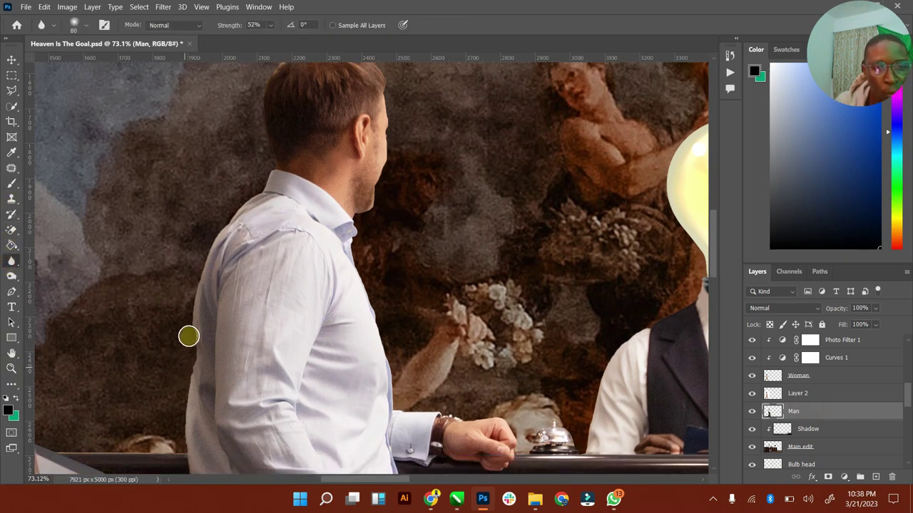
pyautogui.scroll(1, 191, 333)
pyautogui.press(']')
pyautogui.press(']')
pyautogui.press(']')
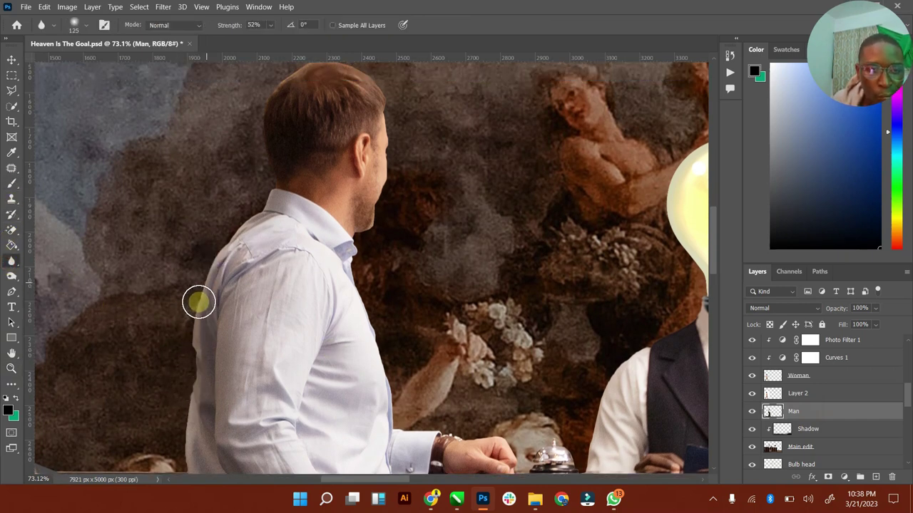
pyautogui.moveTo(265, 208)
pyautogui.mouseDown()
pyautogui.moveTo(271, 162)
pyautogui.moveTo(261, 134)
pyautogui.moveTo(270, 183)
pyautogui.moveTo(265, 171)
pyautogui.moveTo(293, 120)
pyautogui.mouseUp()
pyautogui.scroll(2, 293, 120)
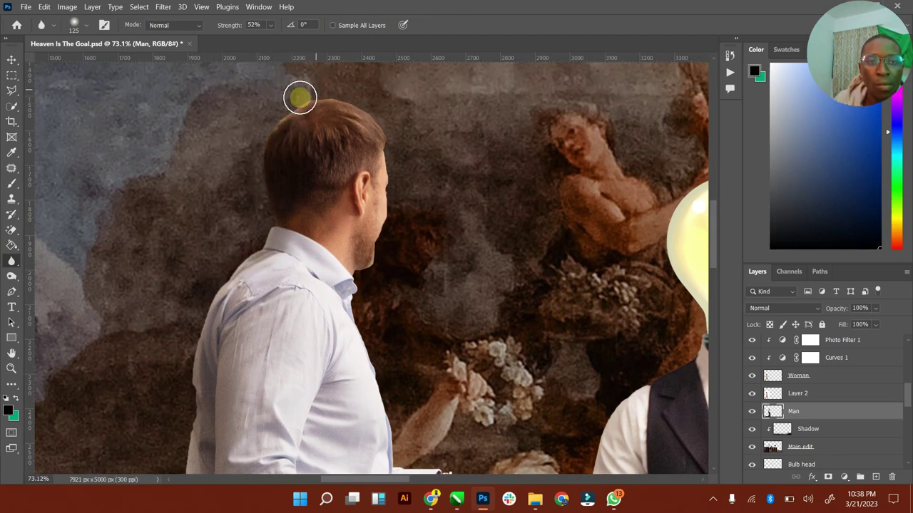
pyautogui.moveTo(271, 30); pyautogui.dragTo(292, 39)
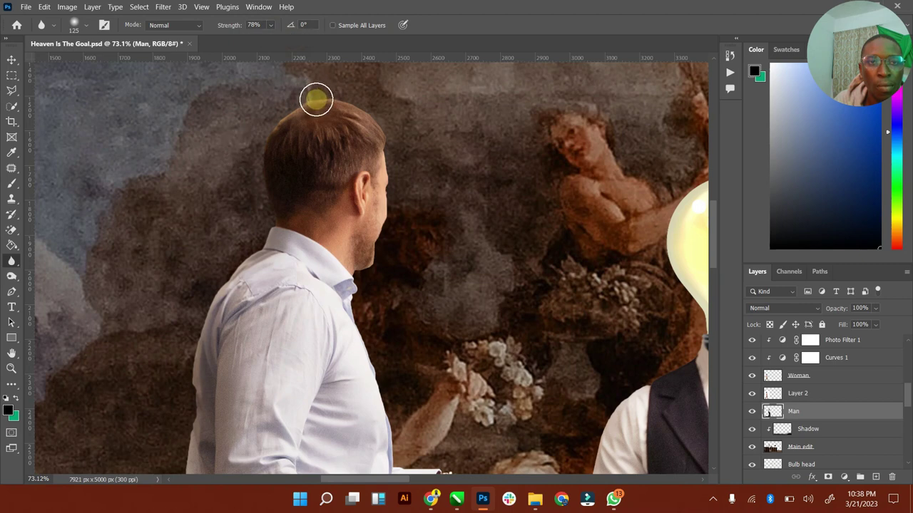
pyautogui.moveTo(276, 120)
pyautogui.mouseDown()
pyautogui.moveTo(344, 97)
pyautogui.moveTo(413, 142)
pyautogui.moveTo(394, 120)
pyautogui.moveTo(386, 199)
pyautogui.moveTo(397, 250)
pyautogui.moveTo(397, 188)
pyautogui.moveTo(377, 285)
pyautogui.moveTo(374, 268)
pyautogui.moveTo(363, 273)
pyautogui.moveTo(362, 326)
pyautogui.moveTo(377, 388)
pyautogui.moveTo(388, 407)
pyautogui.moveTo(386, 387)
pyautogui.moveTo(396, 426)
pyautogui.moveTo(415, 443)
pyautogui.mouseUp()
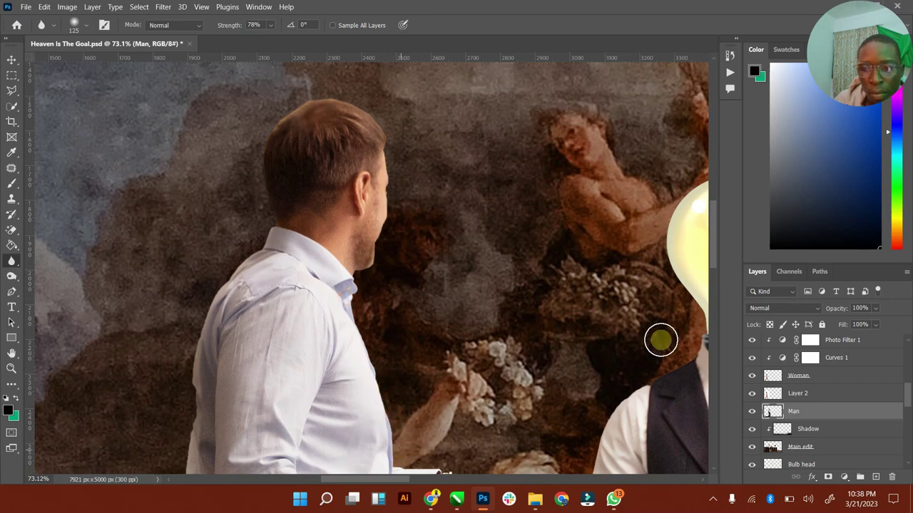
# Step: Soften the man's remaining hand, shirt and leg edges, then fit the image in view
pyautogui.moveTo(717, 237); pyautogui.dragTo(709, 276)
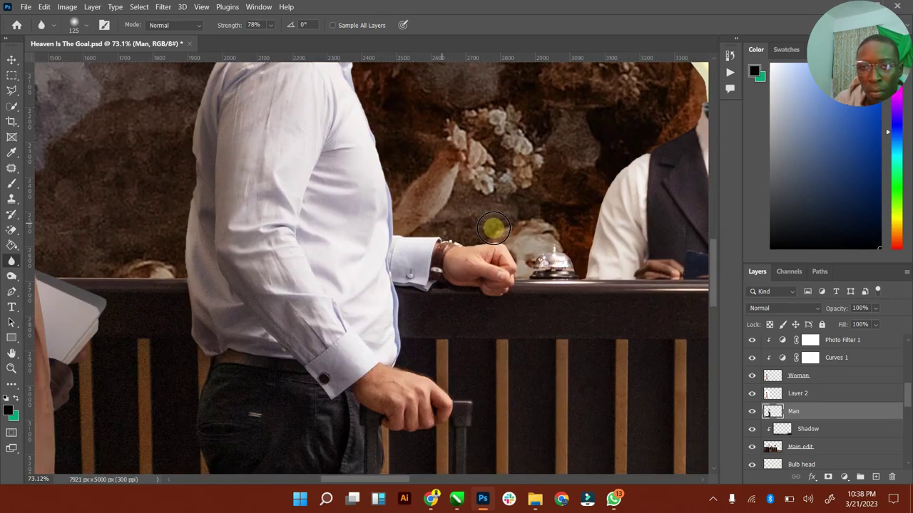
pyautogui.moveTo(508, 248)
pyautogui.mouseDown()
pyautogui.moveTo(516, 291)
pyautogui.moveTo(503, 303)
pyautogui.moveTo(441, 291)
pyautogui.moveTo(425, 318)
pyautogui.moveTo(556, 318)
pyautogui.mouseUp()
pyautogui.moveTo(715, 292); pyautogui.dragTo(705, 378)
pyautogui.moveTo(388, 379)
pyautogui.mouseDown()
pyautogui.moveTo(300, 384)
pyautogui.moveTo(257, 365)
pyautogui.moveTo(227, 326)
pyautogui.moveTo(197, 330)
pyautogui.moveTo(218, 275)
pyautogui.moveTo(225, 191)
pyautogui.moveTo(237, 269)
pyautogui.moveTo(385, 406)
pyautogui.moveTo(390, 479)
pyautogui.moveTo(296, 468)
pyautogui.mouseUp()
pyautogui.doubleClick(11, 353)
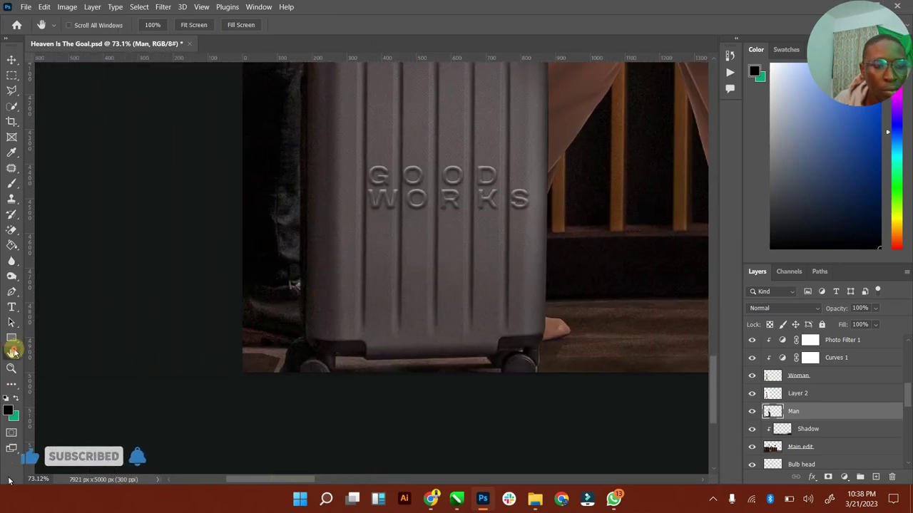
# Step: Toggle the Curves 1 adjustment off and on to compare its effect on the woman
pyautogui.click(12, 62)
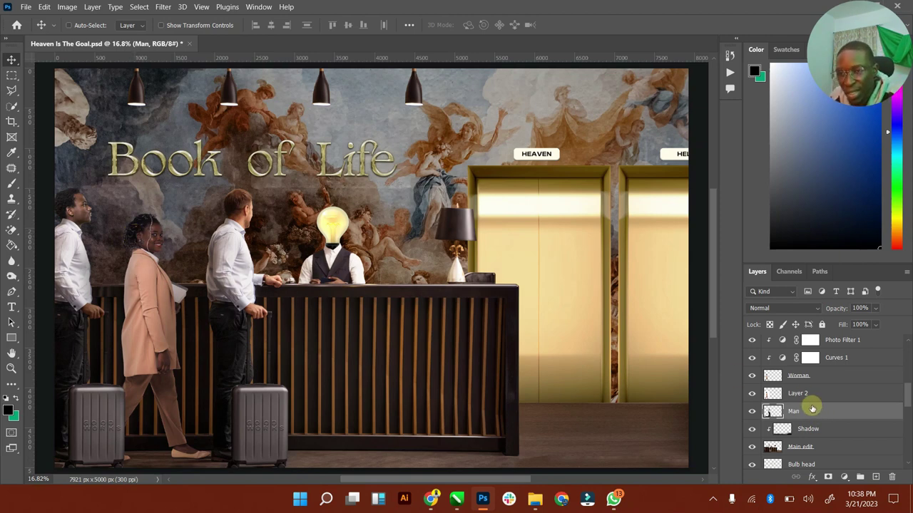
pyautogui.scroll(2, 804, 376)
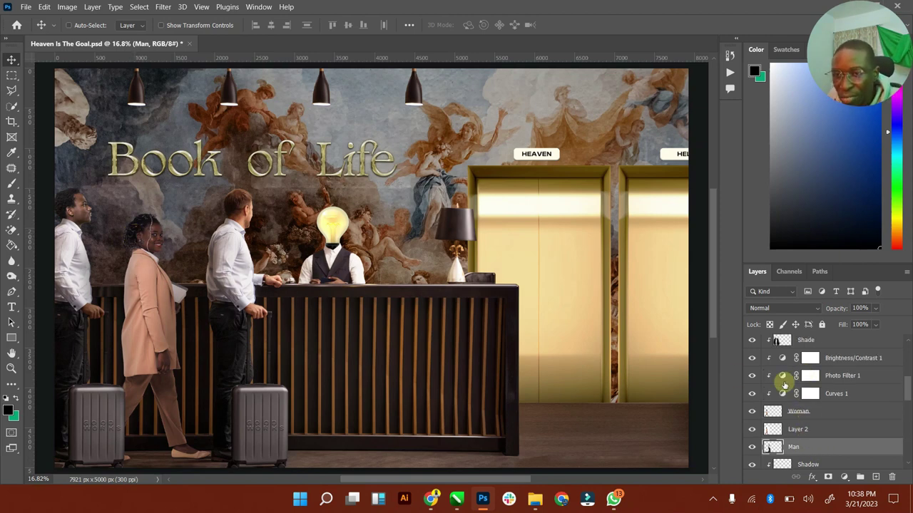
pyautogui.click(751, 395)
pyautogui.click(752, 395)
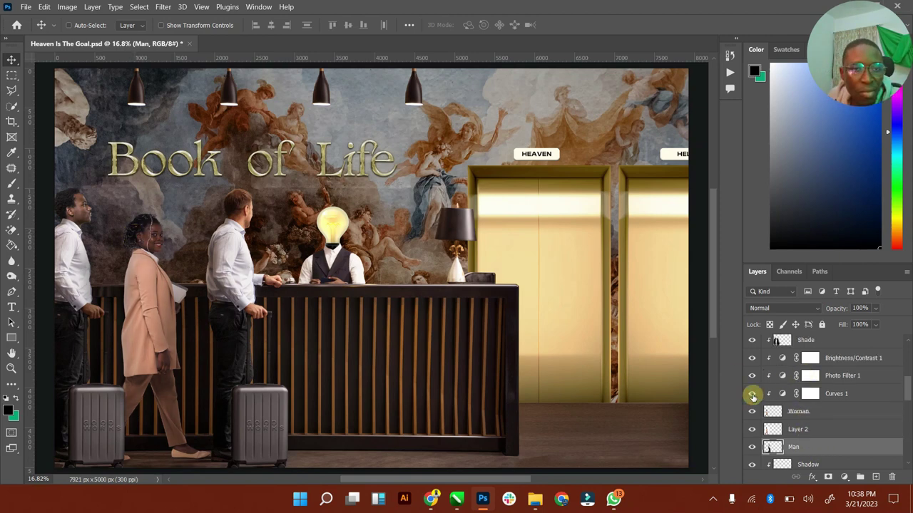
# Step: Reshape the Curves 1 curve by nudging the top point, adding an upper point and raising the lower points
pyautogui.doubleClick(781, 394)
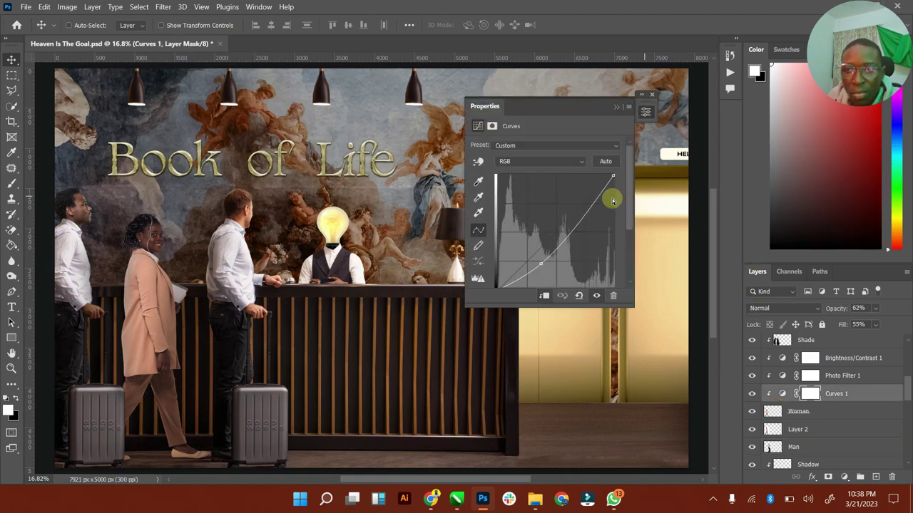
pyautogui.moveTo(541, 263); pyautogui.dragTo(549, 262)
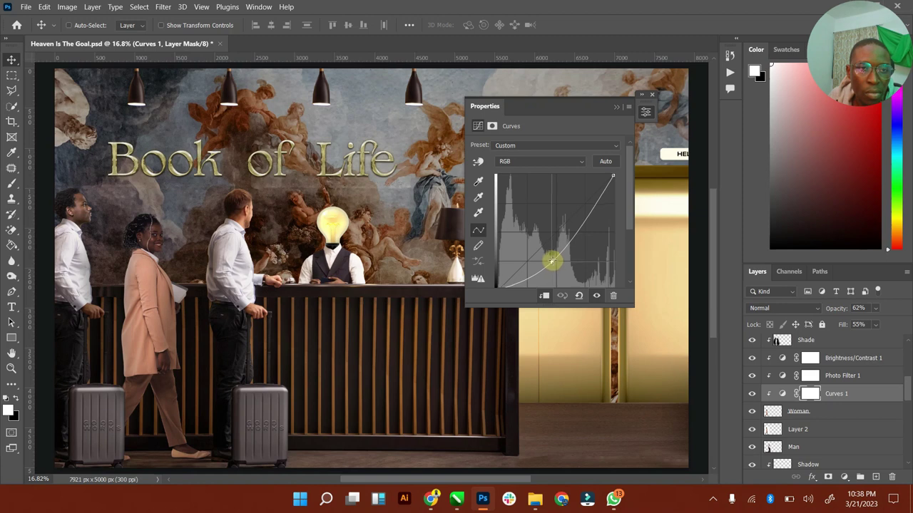
pyautogui.moveTo(580, 210)
pyautogui.mouseDown()
pyautogui.moveTo(570, 209)
pyautogui.moveTo(588, 216)
pyautogui.mouseUp()
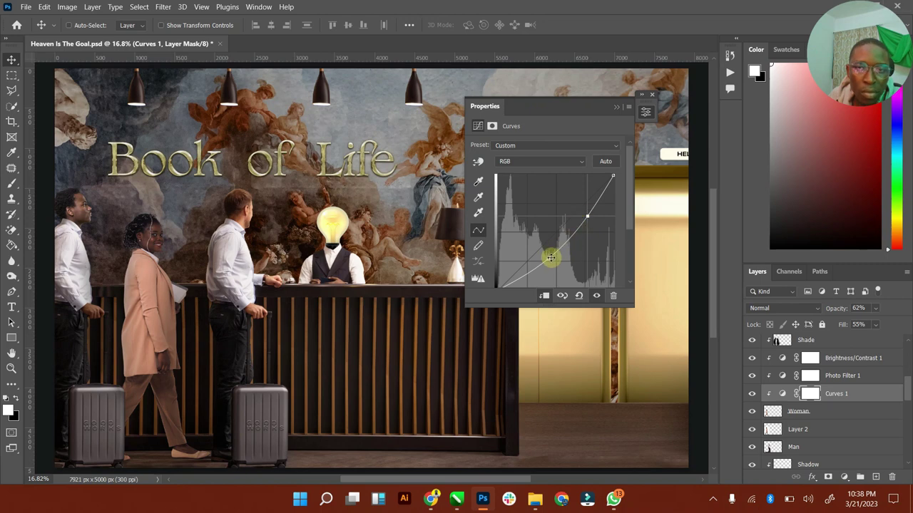
pyautogui.moveTo(551, 258); pyautogui.dragTo(541, 249)
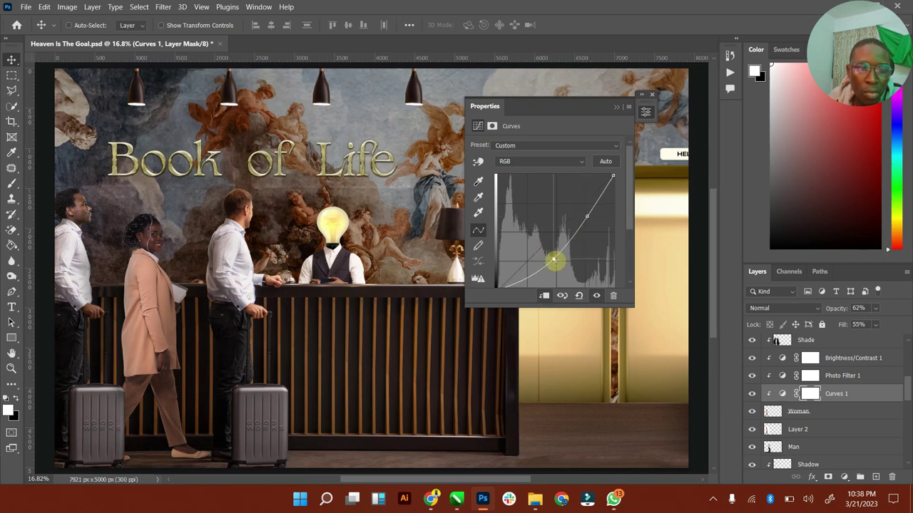
pyautogui.moveTo(564, 263); pyautogui.dragTo(555, 250)
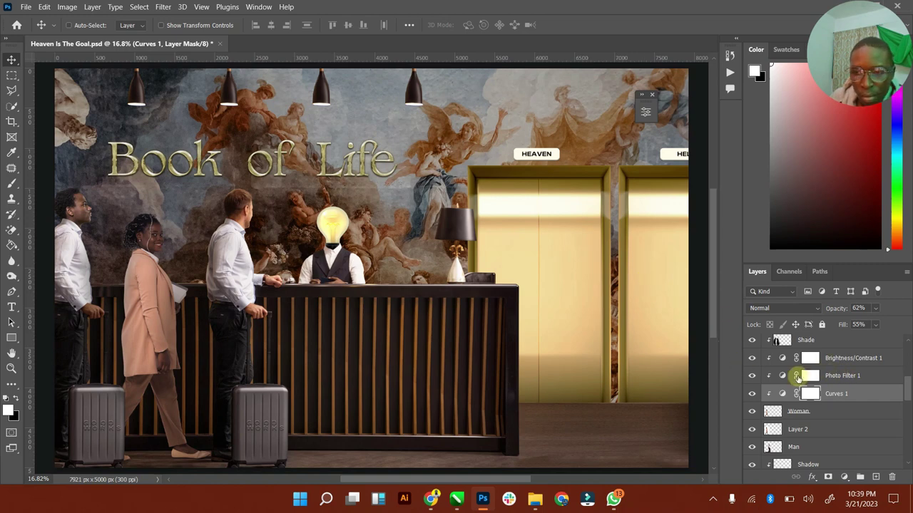
# Step: Compare with Brightness/Contrast 1 hidden and shown, then zoom out slightly to see the whole scene
pyautogui.click(751, 359)
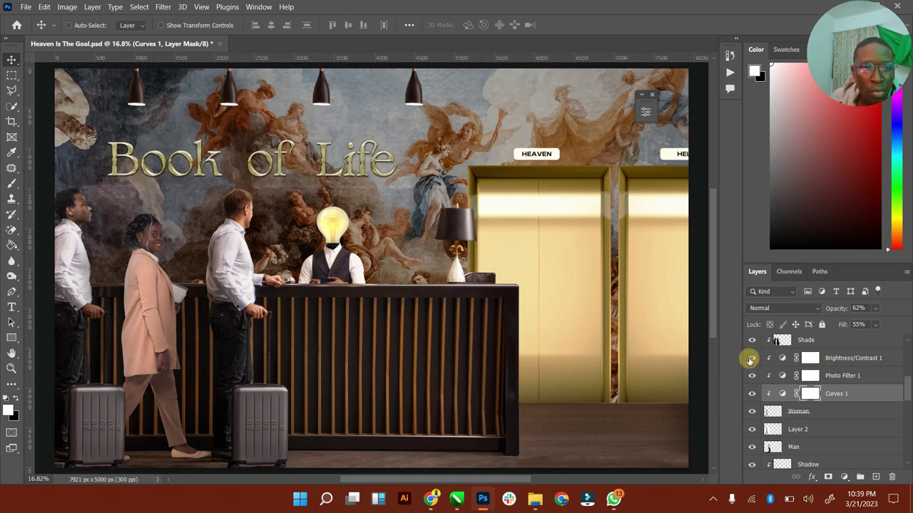
pyautogui.click(752, 359)
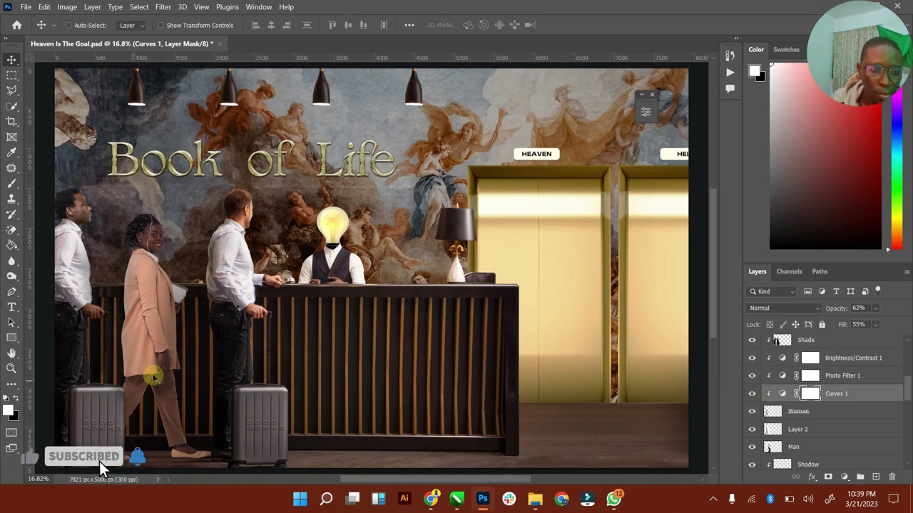
pyautogui.click(11, 369)
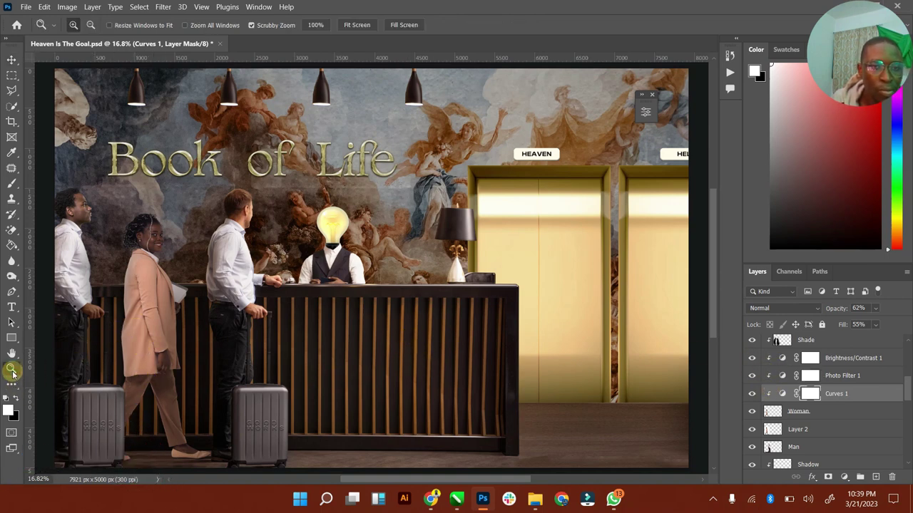
pyautogui.moveTo(234, 348); pyautogui.dragTo(372, 316)
# Step: Compare with the ceiling photo layer hidden and shown, then zoom out to leave margin around the scene
pyautogui.click(12, 60)
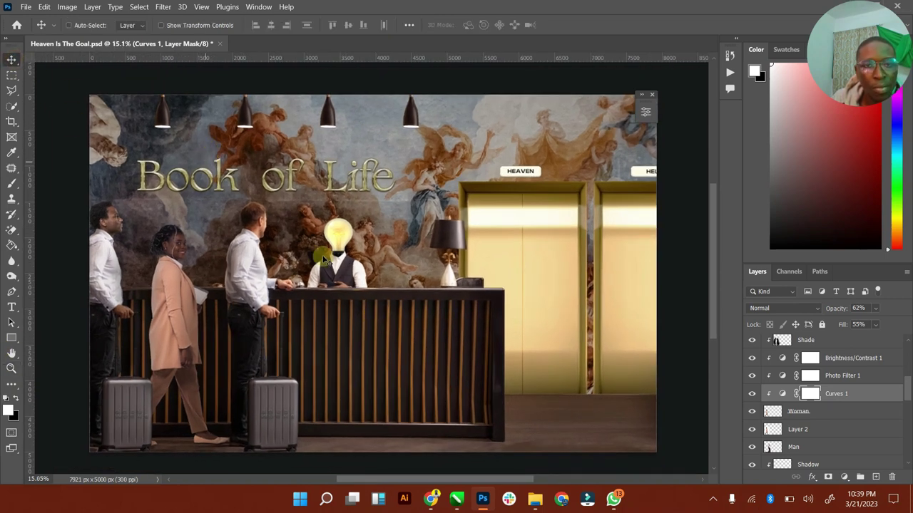
pyautogui.scroll(-5, 905, 399)
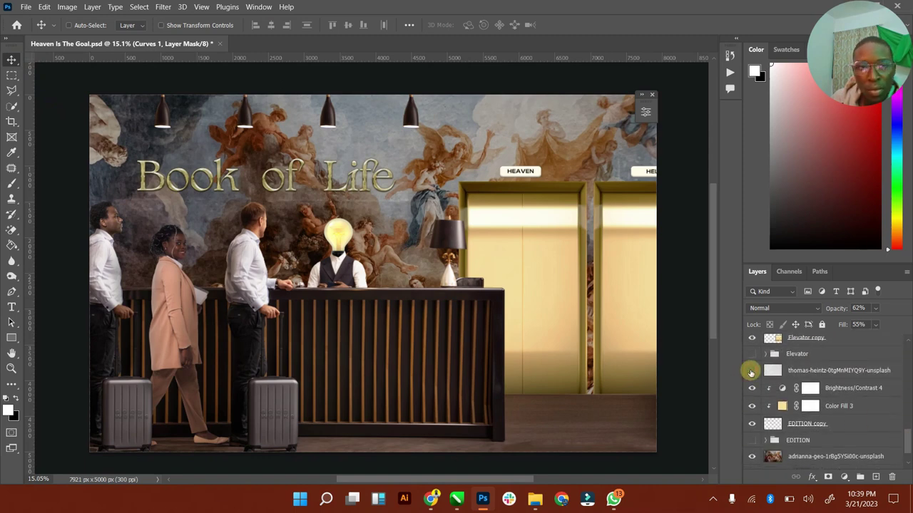
pyautogui.click(752, 371)
pyautogui.click(752, 371)
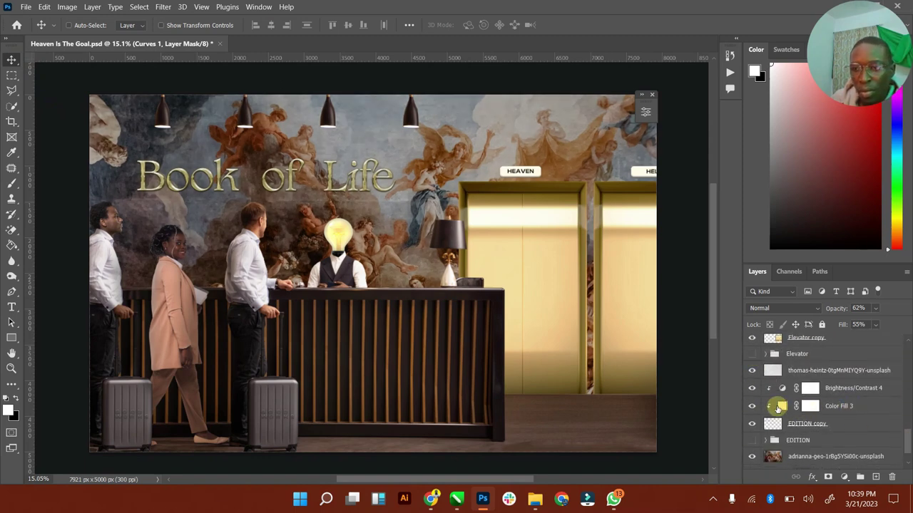
pyautogui.click(12, 368)
pyautogui.moveTo(459, 260)
pyautogui.mouseDown()
pyautogui.moveTo(435, 261)
pyautogui.moveTo(449, 262)
pyautogui.mouseUp()
# Step: Select the Bulb group and save the Heaven Is The Goal composite with Ctrl+S
pyautogui.press('v')
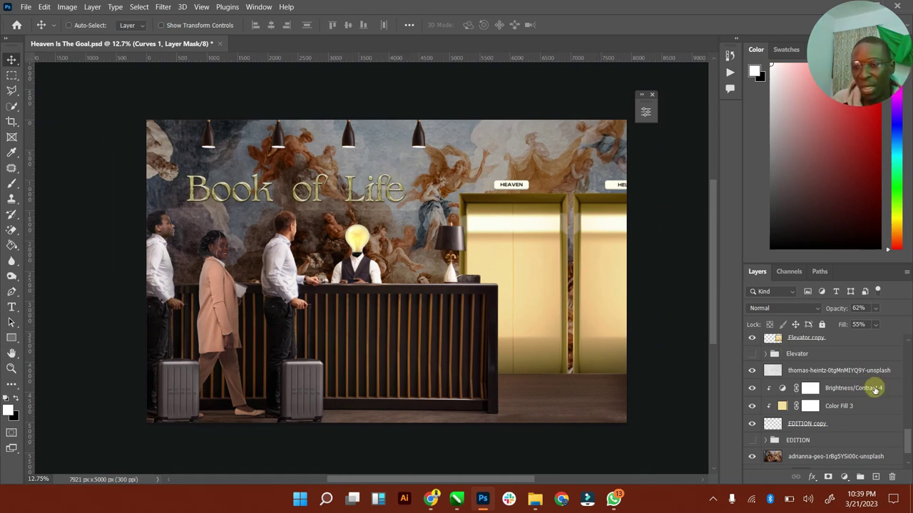
pyautogui.moveTo(903, 437); pyautogui.dragTo(910, 398)
pyautogui.scroll(5, 851, 359)
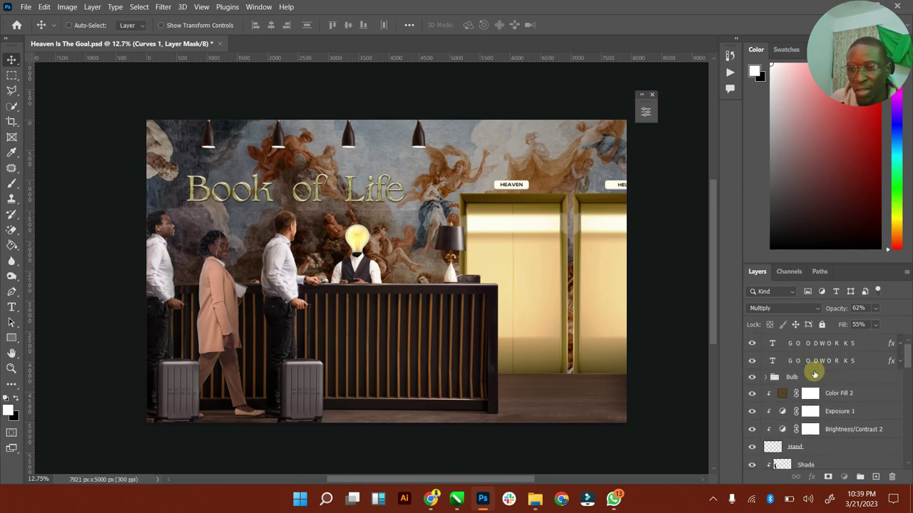
pyautogui.click(802, 376)
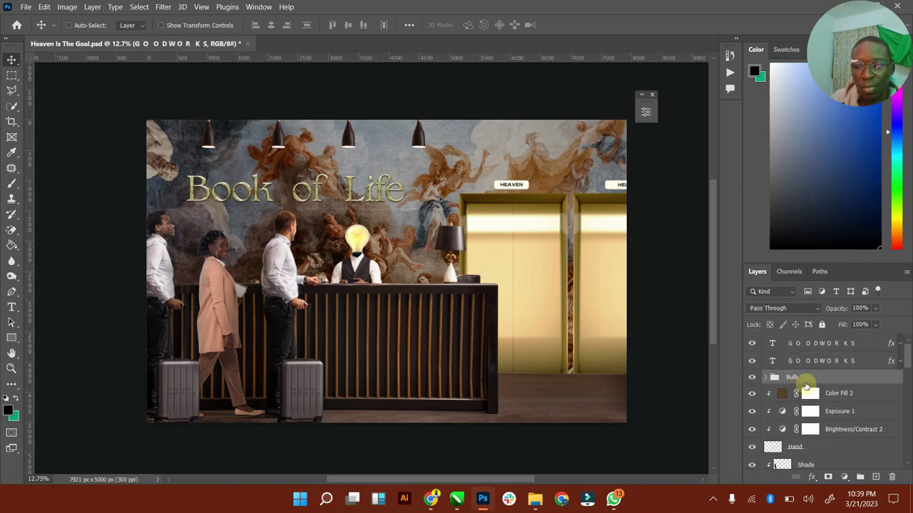
pyautogui.moveTo(419, 150); pyautogui.dragTo(457, 114)
pyautogui.hotkey('ctrl', 's')
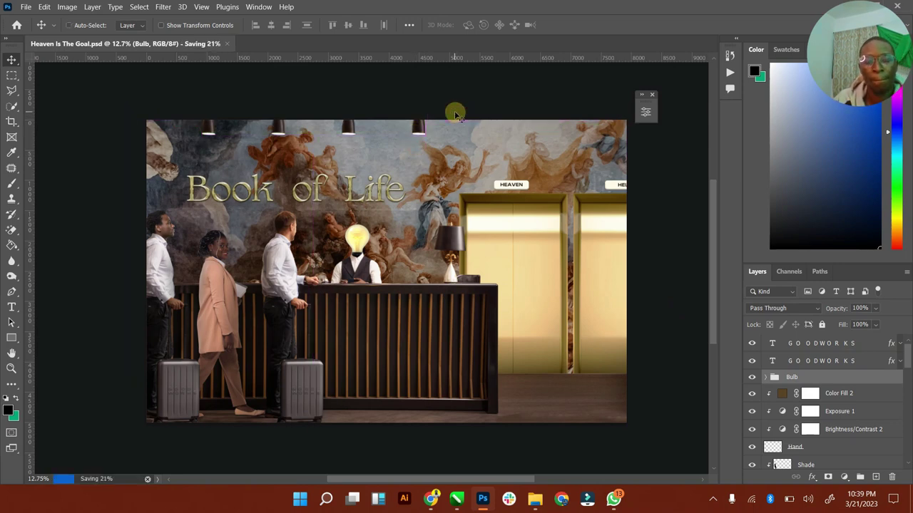
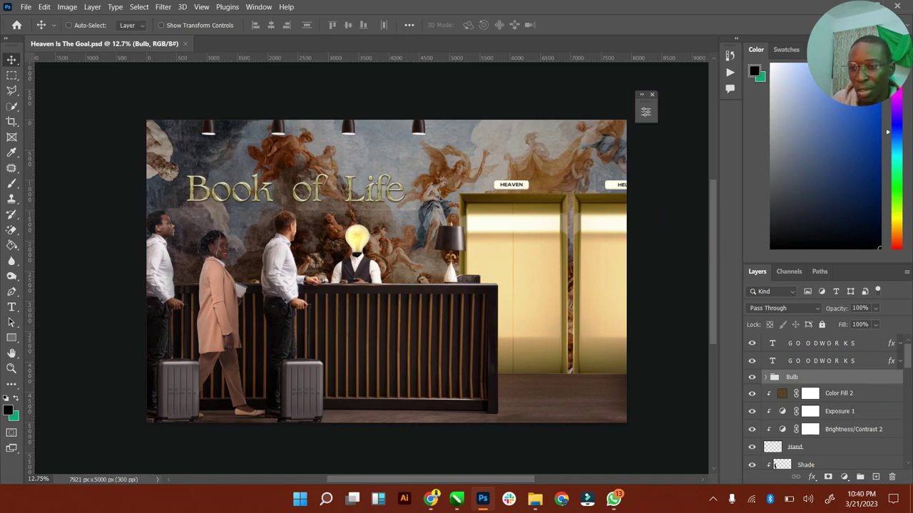
# Step: Add a new Shade layer above the photo layer and clip it to the layer below
pyautogui.scroll(-10, 855, 385)
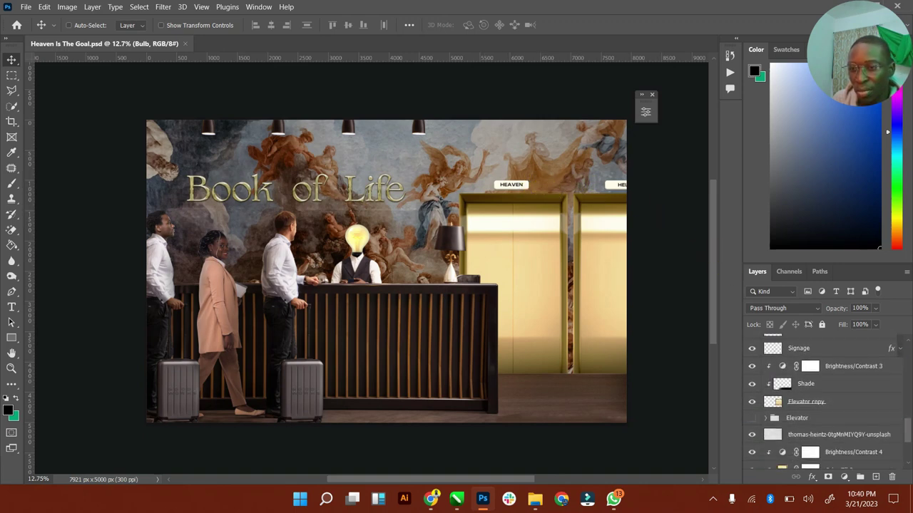
pyautogui.click(831, 420)
pyautogui.scroll(-4, 855, 446)
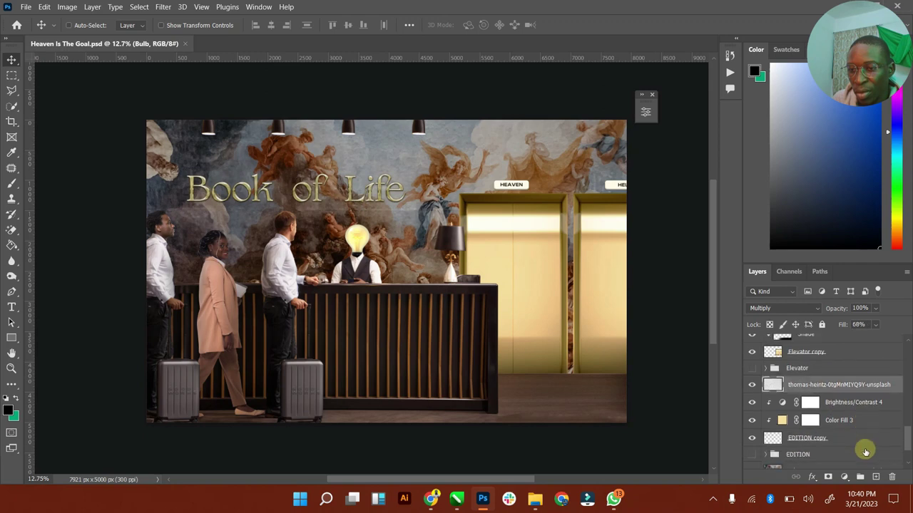
pyautogui.click(841, 428)
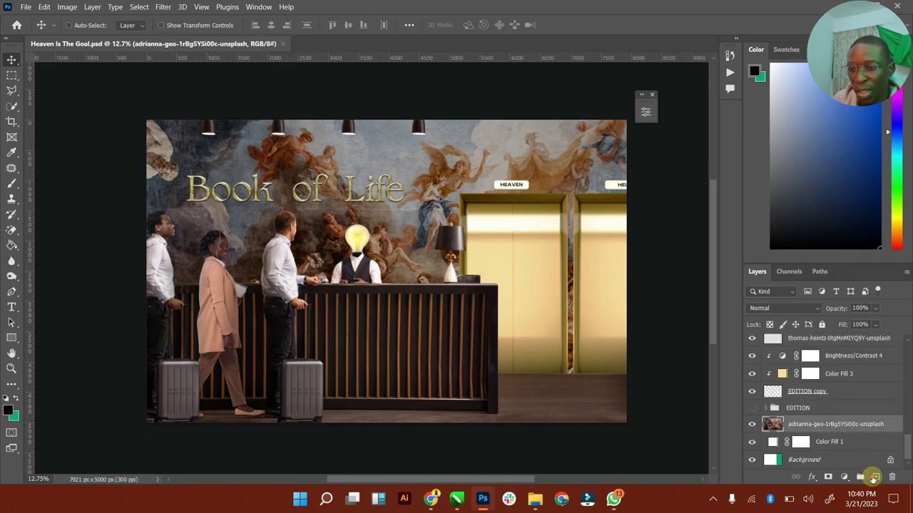
pyautogui.click(874, 477)
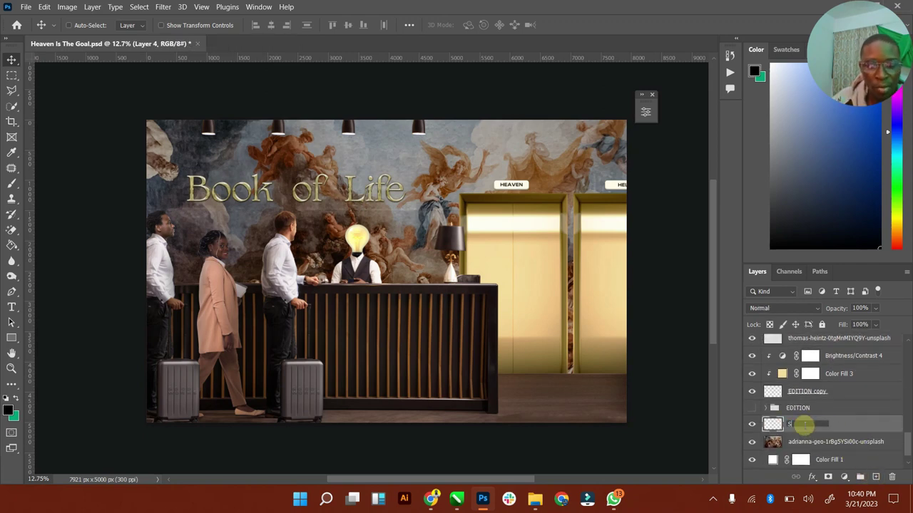
pyautogui.rightClick(801, 422)
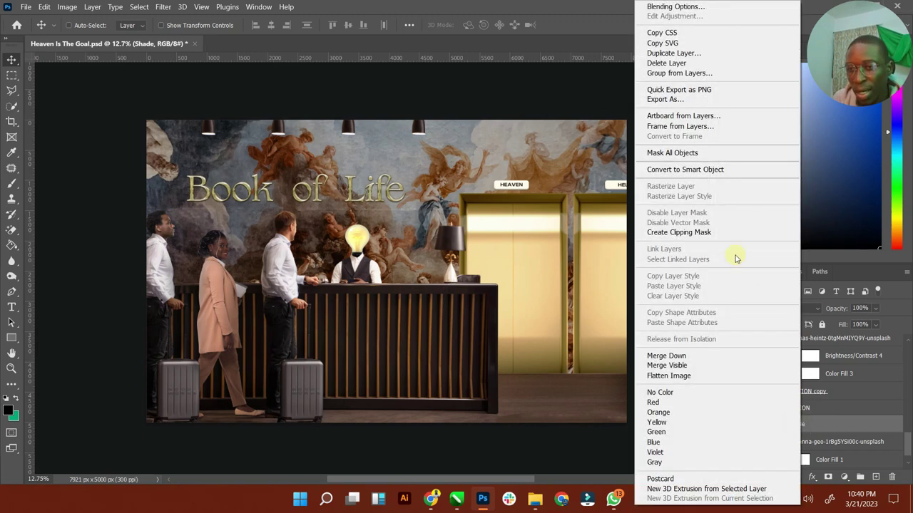
pyautogui.click(695, 233)
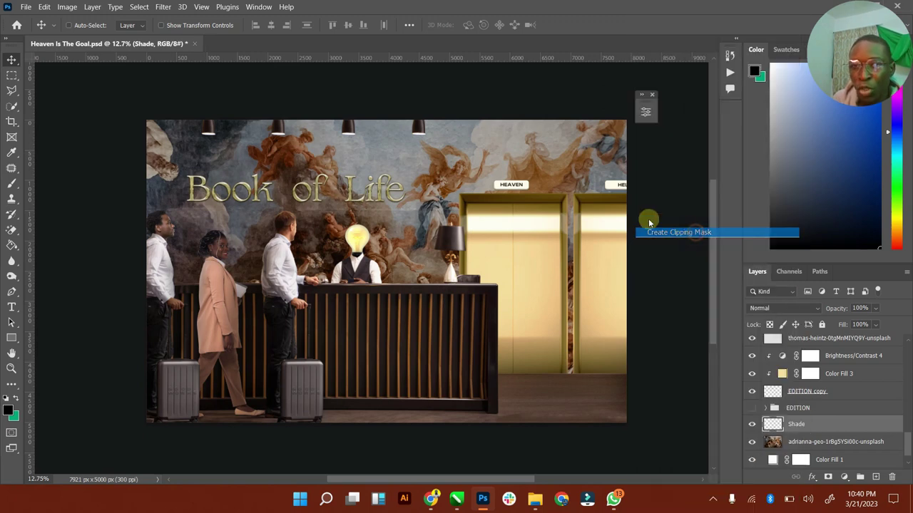
# Step: Paint a black 800 px brush stroke between the elevator doors on the Shade layer
pyautogui.click(13, 182)
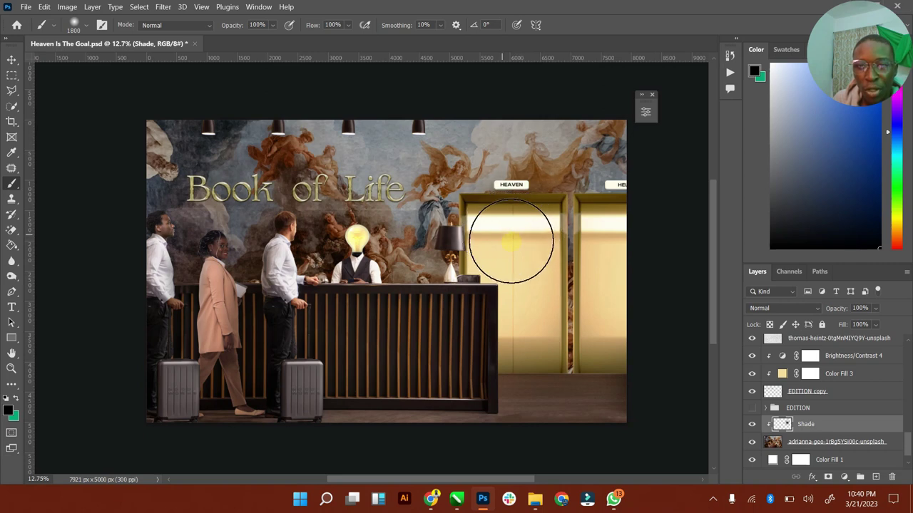
pyautogui.press('[')
pyautogui.press('[')
pyautogui.press('[')
pyautogui.press('[')
pyautogui.press('[')
pyautogui.press('[')
pyautogui.press('[')
pyautogui.press('[')
pyautogui.press('[')
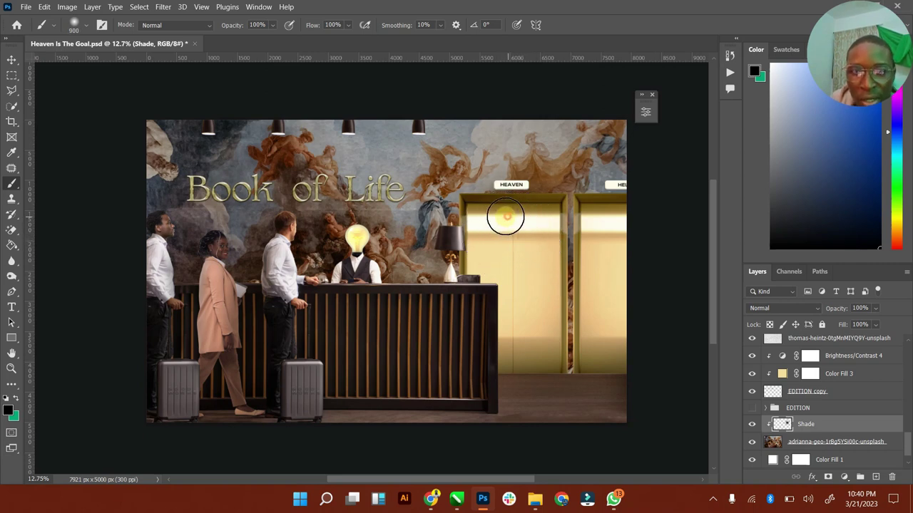
pyautogui.press('[')
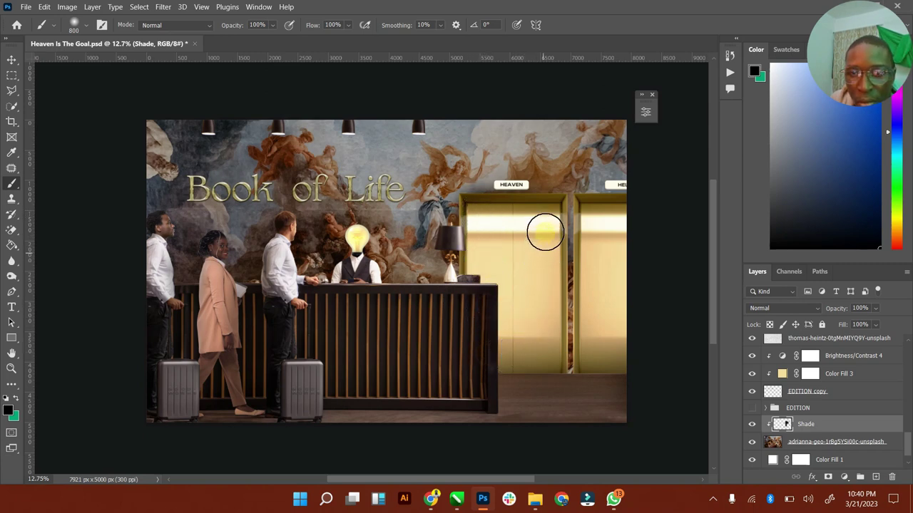
pyautogui.moveTo(546, 224)
pyautogui.mouseDown()
pyautogui.moveTo(541, 362)
pyautogui.moveTo(569, 266)
pyautogui.moveTo(601, 210)
pyautogui.moveTo(589, 216)
pyautogui.moveTo(598, 274)
pyautogui.moveTo(590, 255)
pyautogui.moveTo(591, 346)
pyautogui.moveTo(600, 227)
pyautogui.mouseUp()
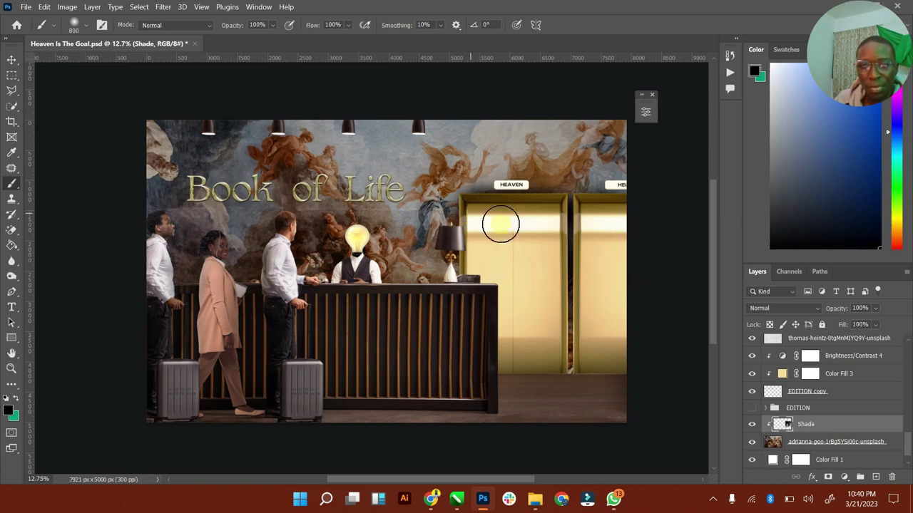
pyautogui.click(11, 59)
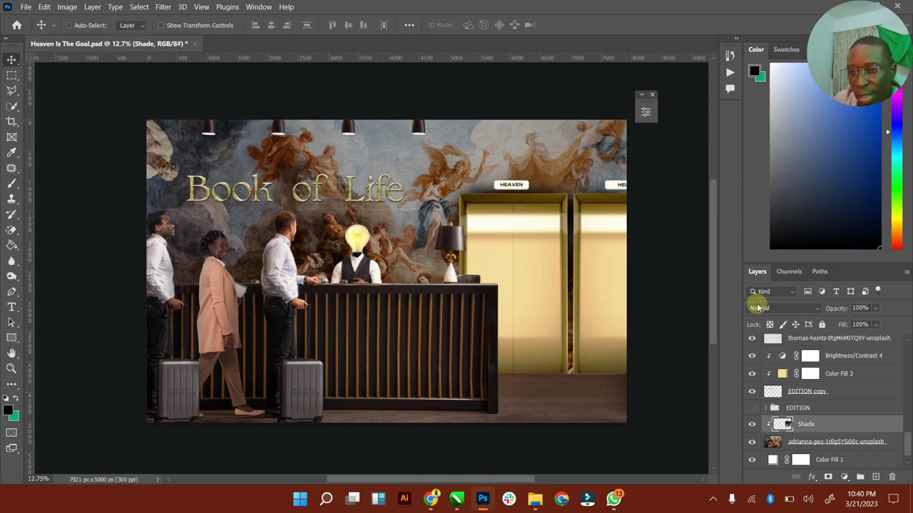
# Step: Set the Shade layer to Multiply with 68% opacity and 75% fill, then save
pyautogui.click(782, 308)
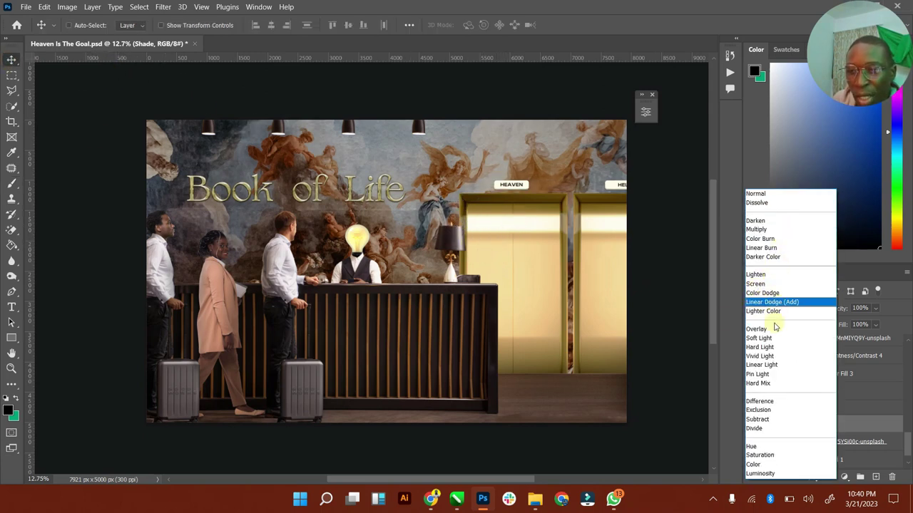
pyautogui.click(767, 229)
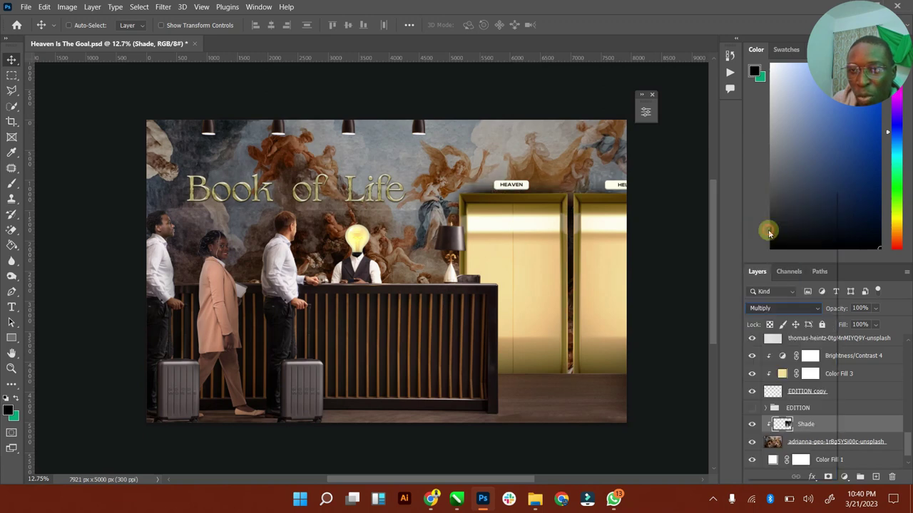
pyautogui.moveTo(871, 323); pyautogui.dragTo(871, 323)
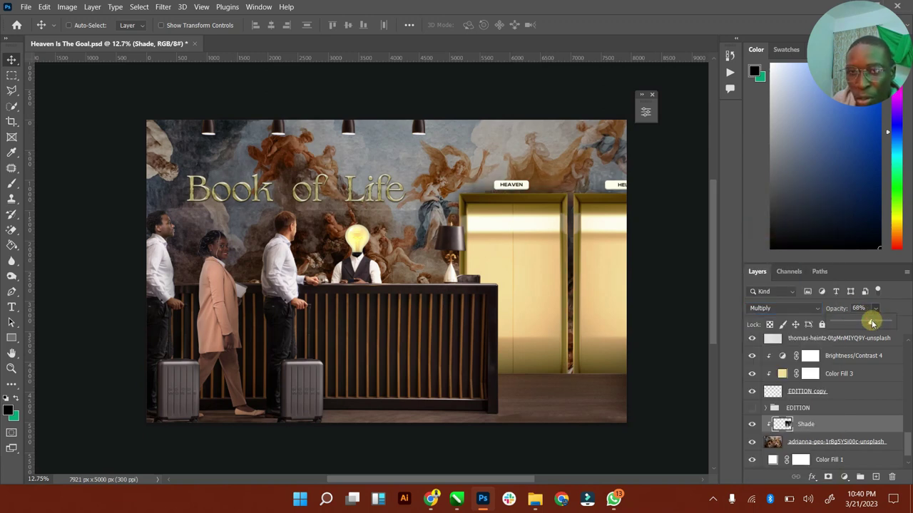
pyautogui.click(874, 324)
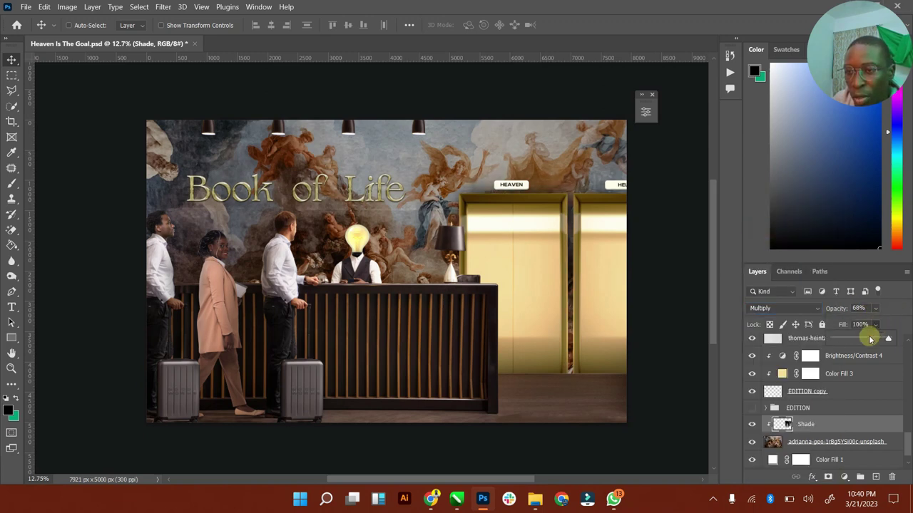
pyautogui.moveTo(869, 340); pyautogui.dragTo(872, 340)
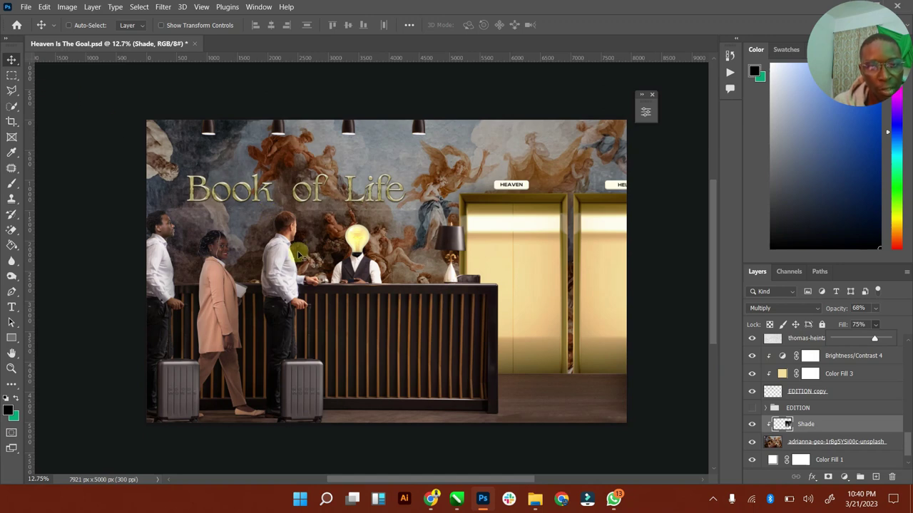
pyautogui.hotkey('ctrl', 's')
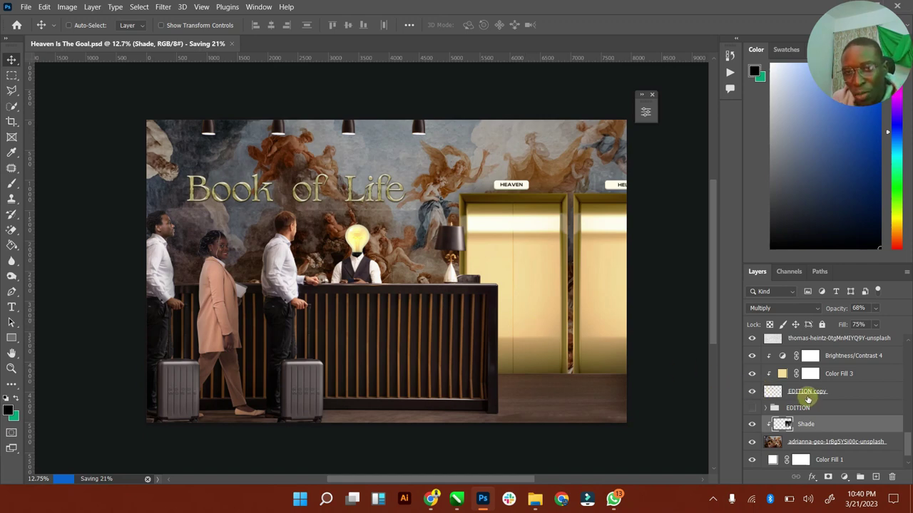
# Step: Set the Signage layer's blend mode to Divide after trying Subtract
pyautogui.click(910, 463)
pyautogui.moveTo(908, 450); pyautogui.dragTo(899, 401)
pyautogui.click(806, 435)
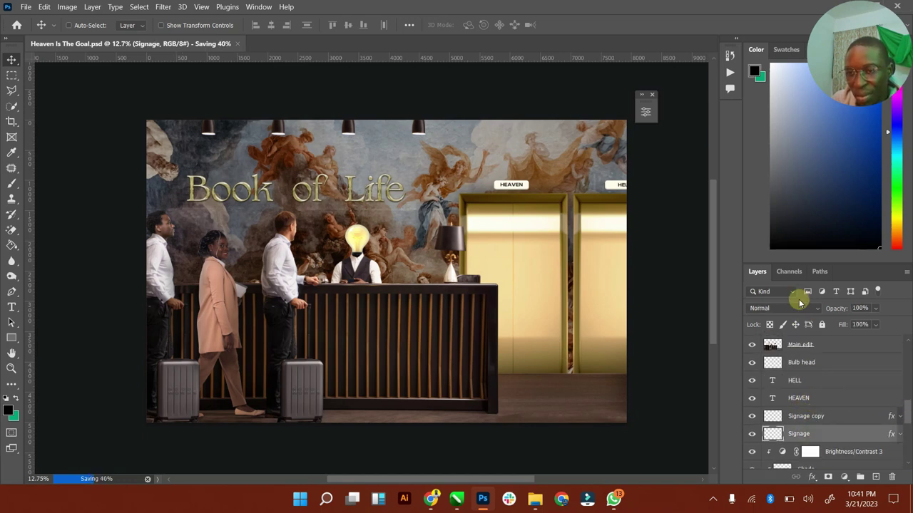
pyautogui.click(799, 310)
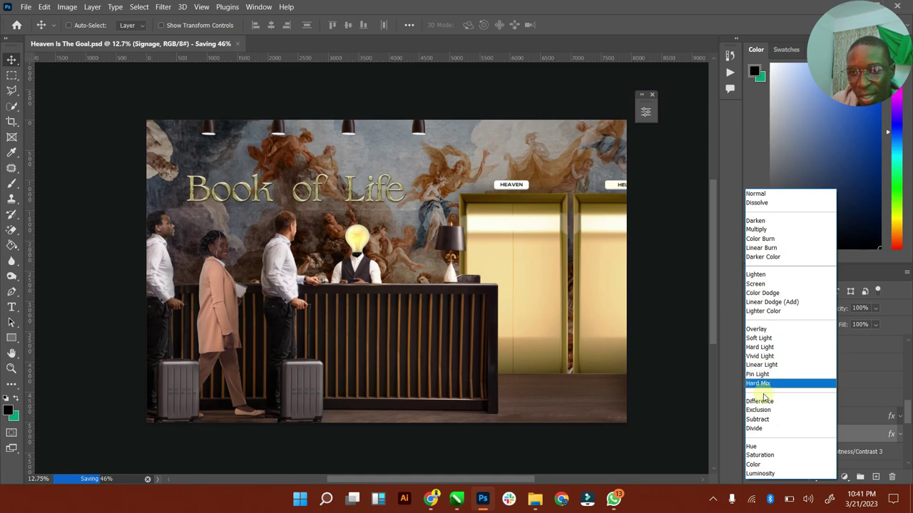
pyautogui.click(757, 420)
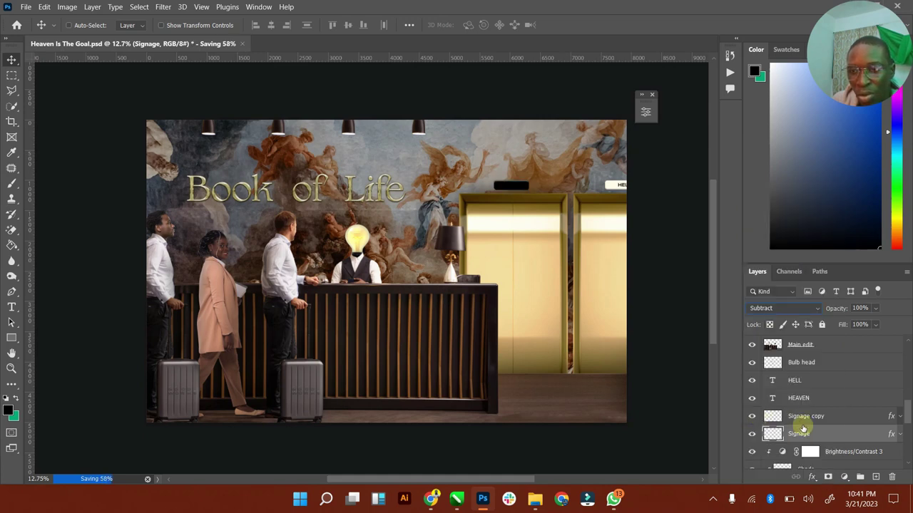
pyautogui.click(810, 315)
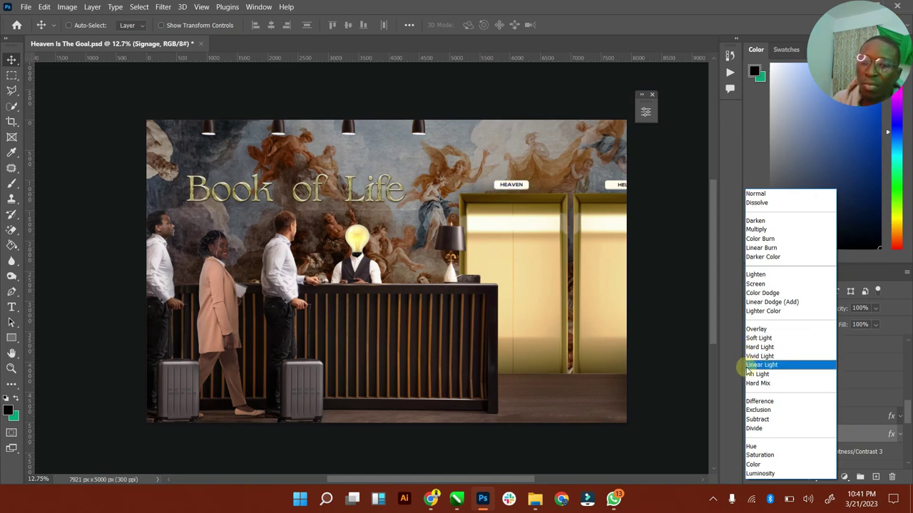
pyautogui.click(754, 428)
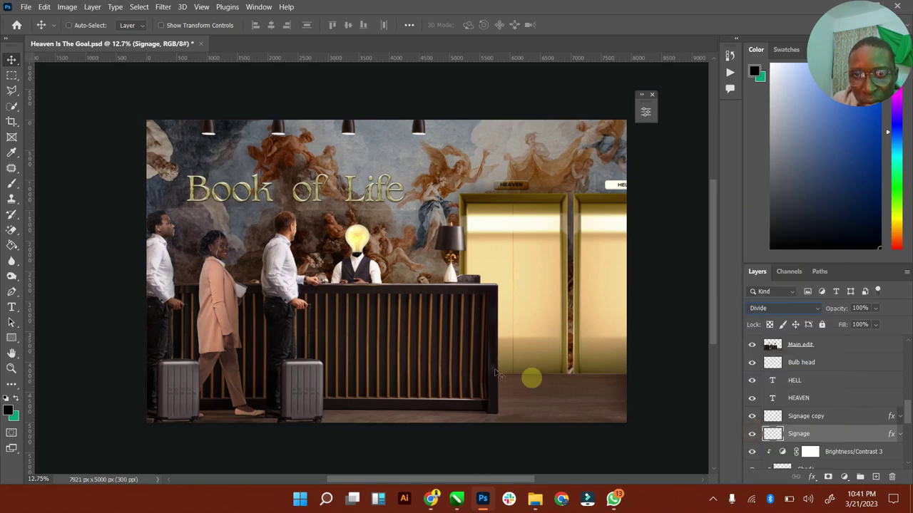
# Step: Zoom in on the signs and set the Signage copy layer to Divide as well
pyautogui.click(12, 368)
pyautogui.moveTo(533, 179); pyautogui.dragTo(576, 167)
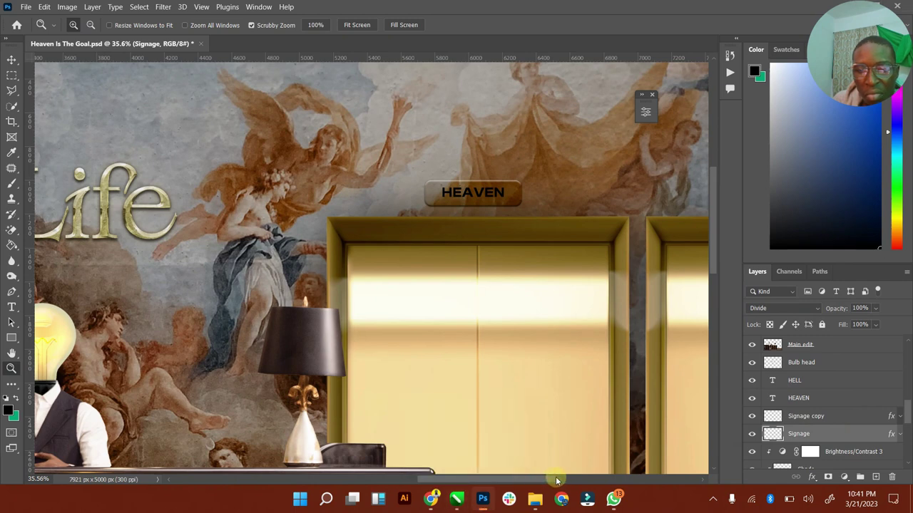
pyautogui.moveTo(558, 482); pyautogui.dragTo(576, 479)
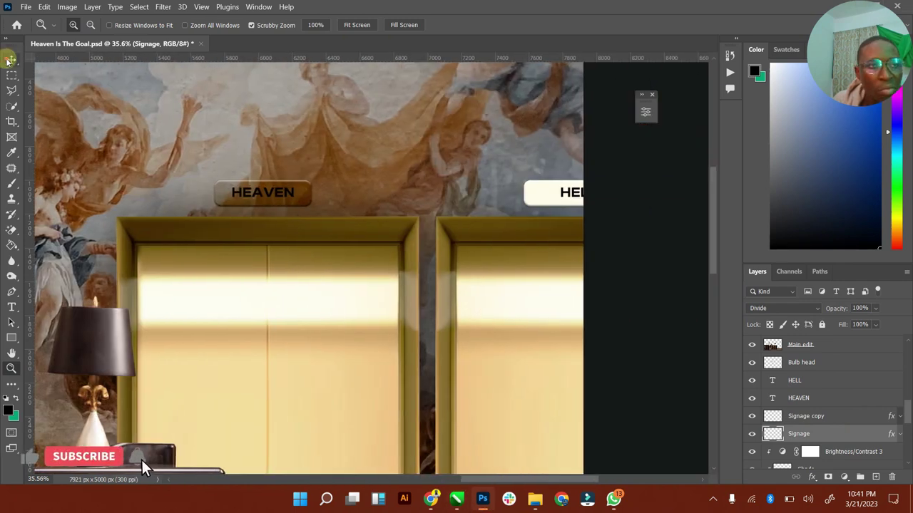
pyautogui.click(8, 59)
pyautogui.click(806, 417)
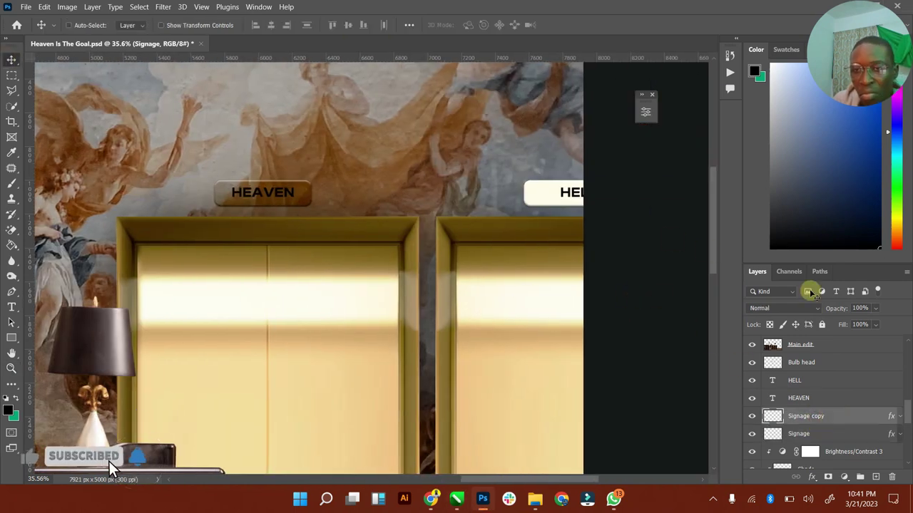
pyautogui.click(806, 308)
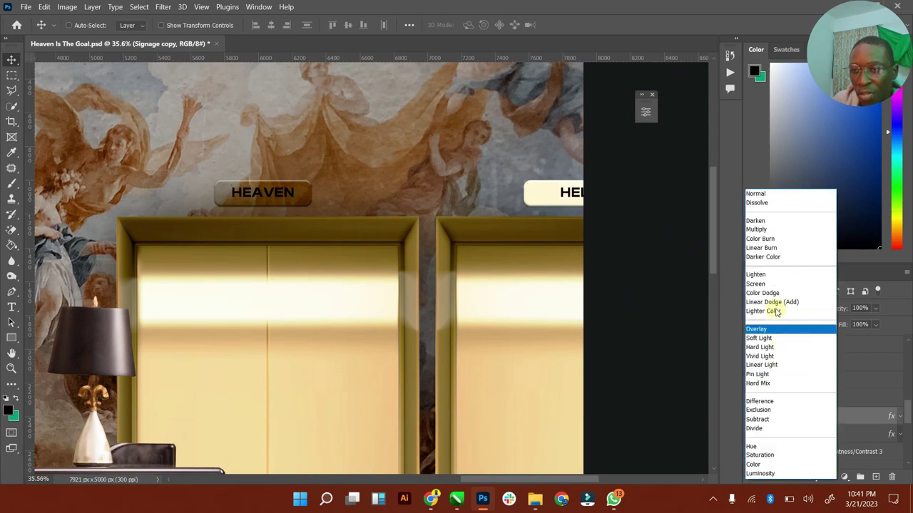
pyautogui.click(764, 427)
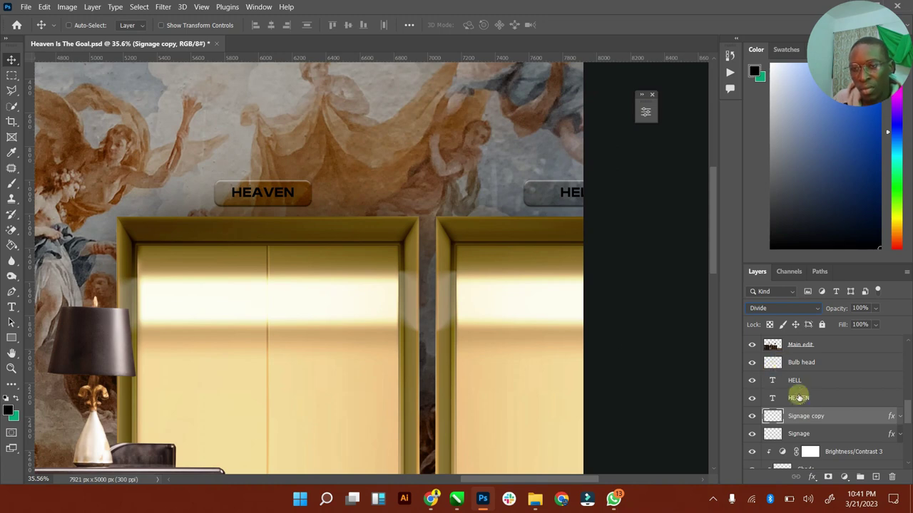
pyautogui.click(772, 399)
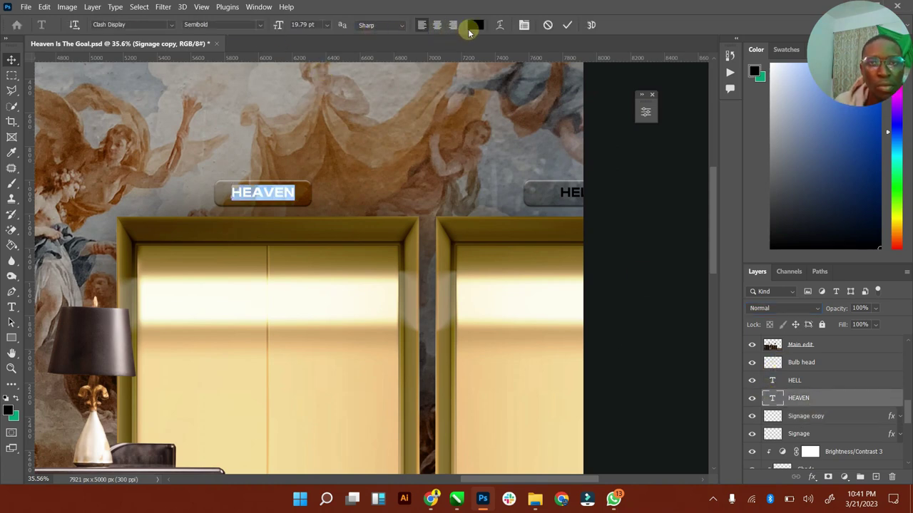
# Step: Recolor the HEAVEN text to pale yellow f1ebab sampled from the lit door
pyautogui.click(472, 25)
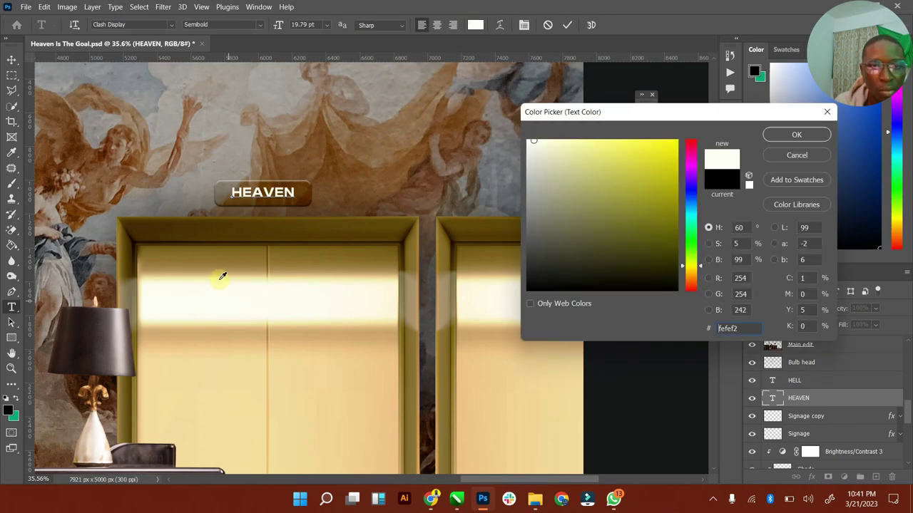
pyautogui.click(215, 275)
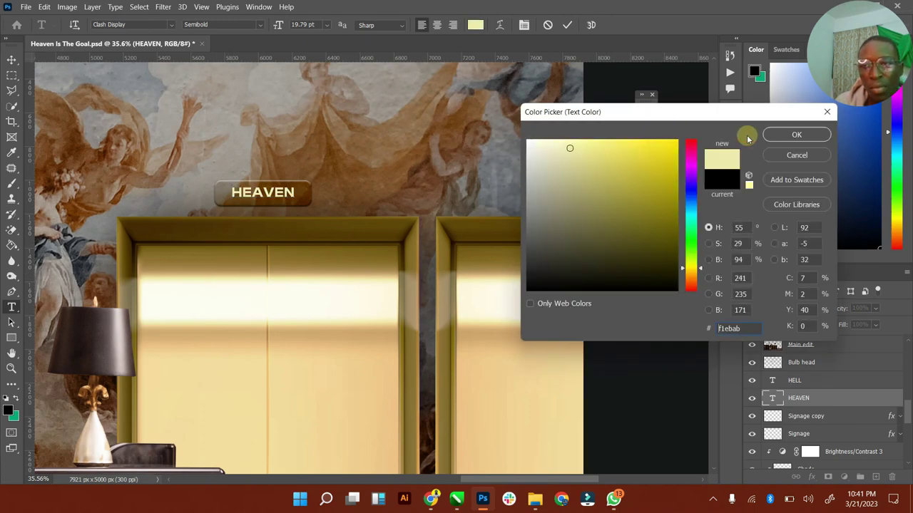
pyautogui.click(772, 135)
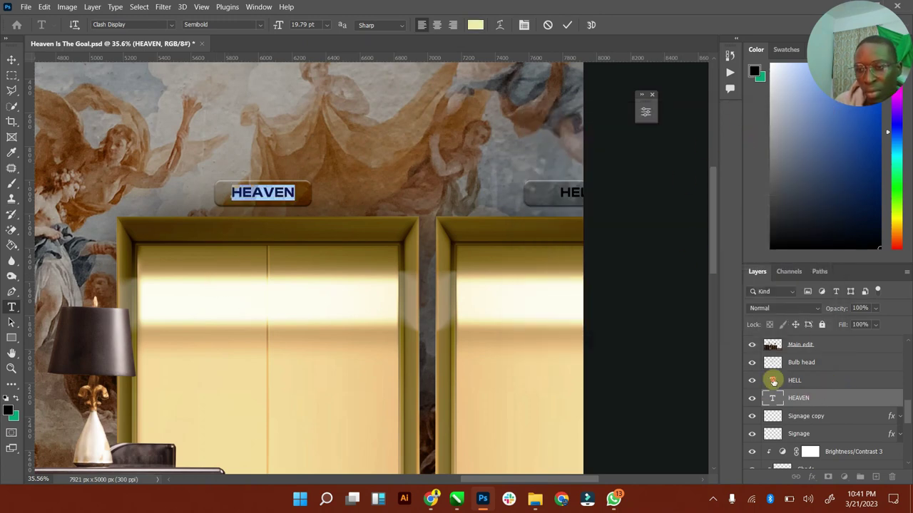
pyautogui.click(641, 173)
pyautogui.press('v')
# Step: Color the HELL lettering light pink ff8585 and commit the text edit
pyautogui.keyDown('ctrl'); pyautogui.click(572, 176); pyautogui.keyUp('ctrl')
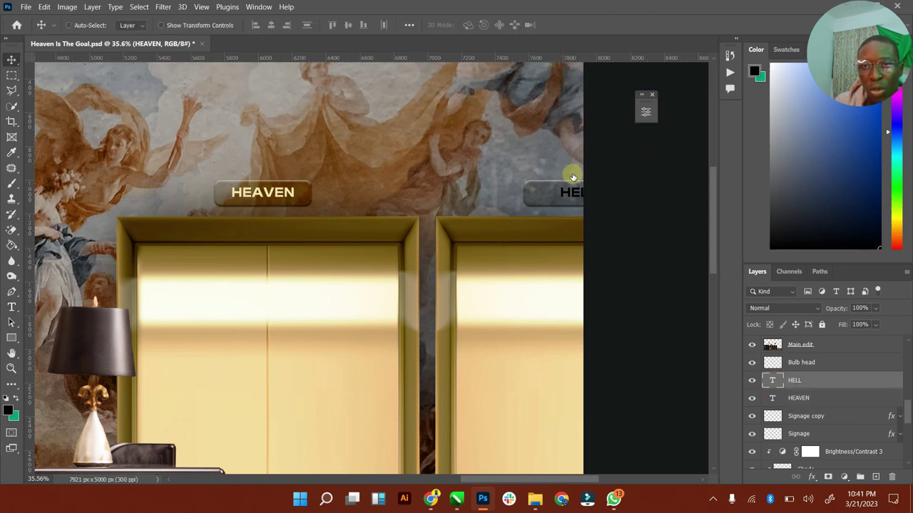
pyautogui.press('t')
pyautogui.press('Return')
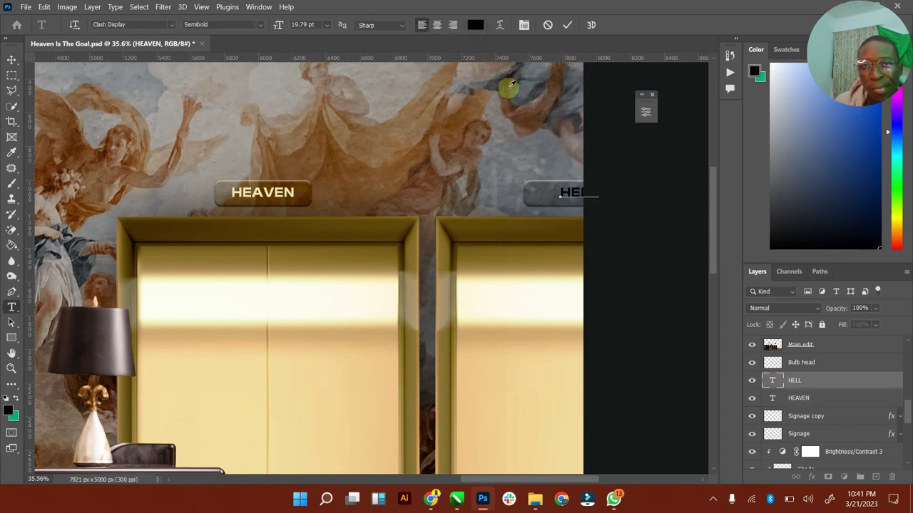
pyautogui.click(474, 24)
pyautogui.click(713, 165)
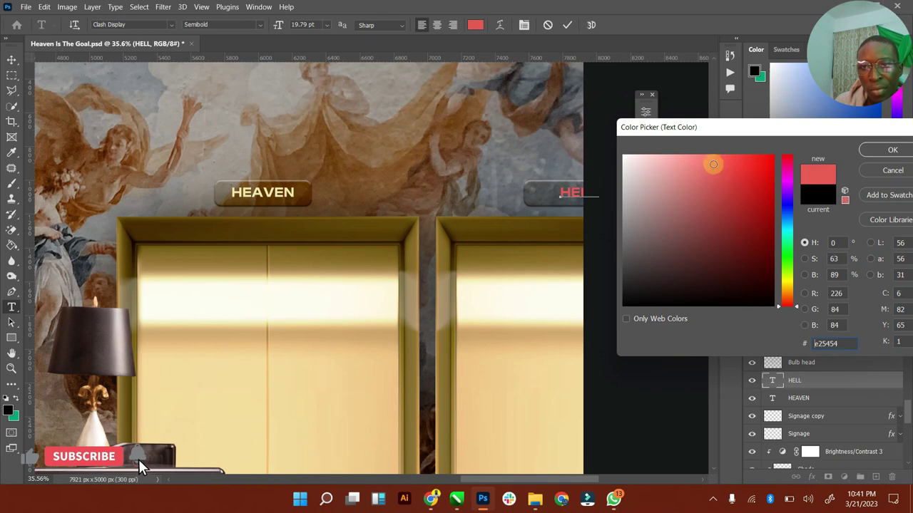
pyautogui.moveTo(713, 164)
pyautogui.mouseDown()
pyautogui.moveTo(692, 143)
pyautogui.moveTo(685, 155)
pyautogui.moveTo(694, 152)
pyautogui.mouseUp()
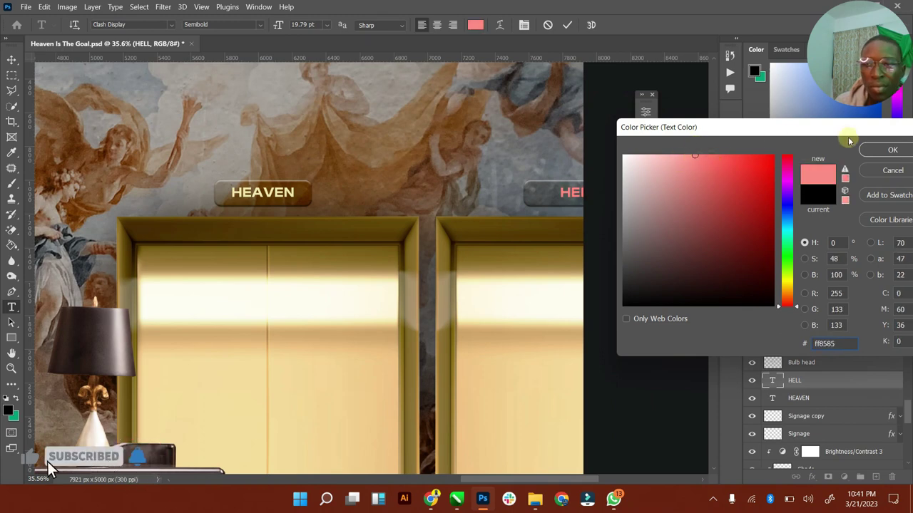
pyautogui.click(888, 150)
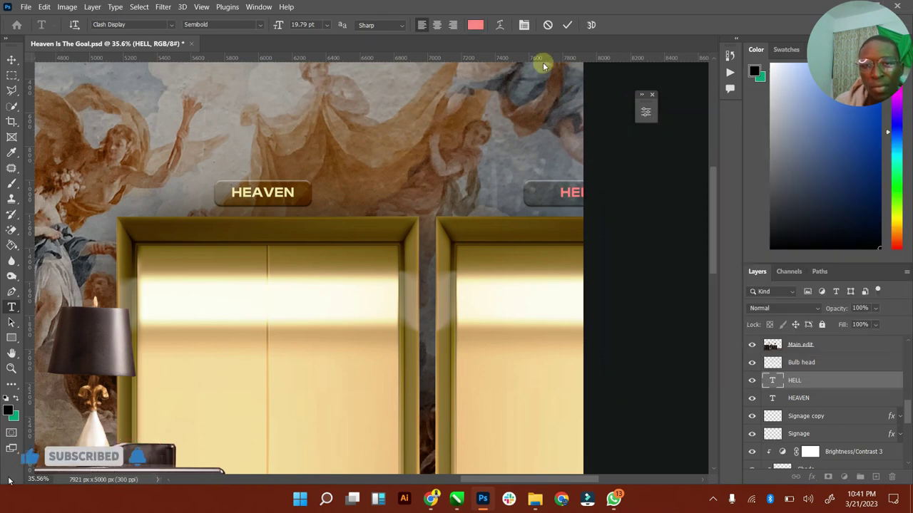
pyautogui.click(566, 26)
pyautogui.click(12, 59)
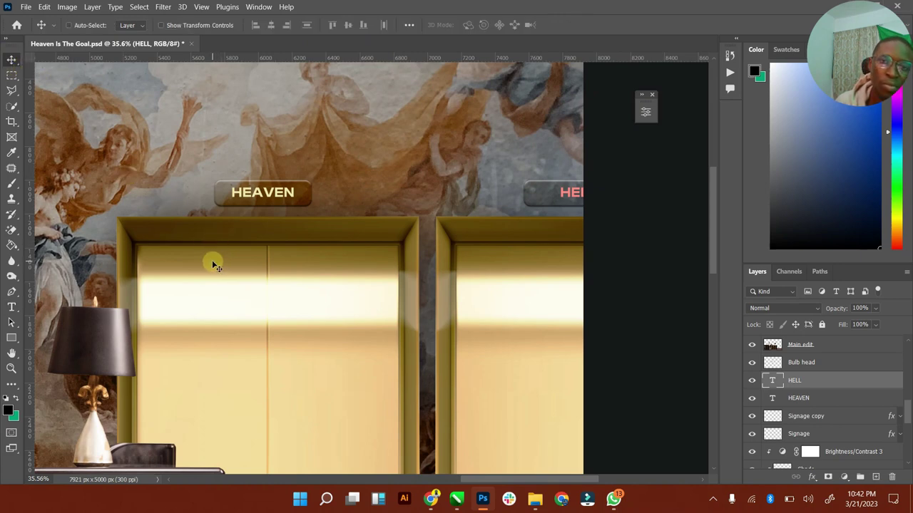
# Step: Draw a small triangle left of the HEAVEN sign, filled with gold sampled from the lettering
pyautogui.rightClick(11, 343)
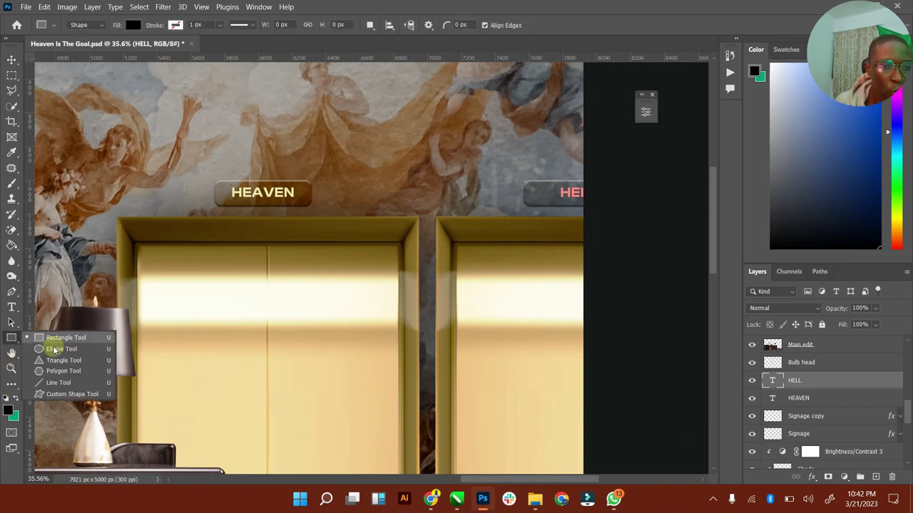
pyautogui.click(53, 334)
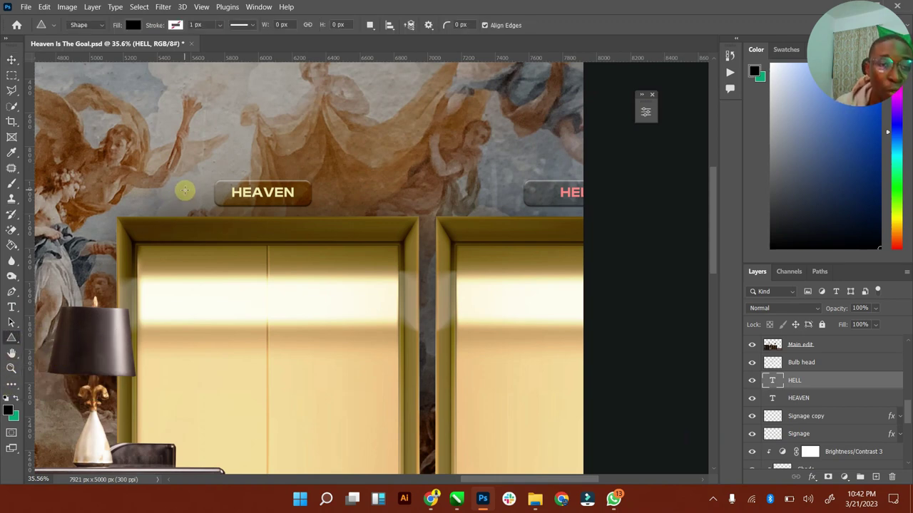
pyautogui.moveTo(184, 187); pyautogui.dragTo(201, 201)
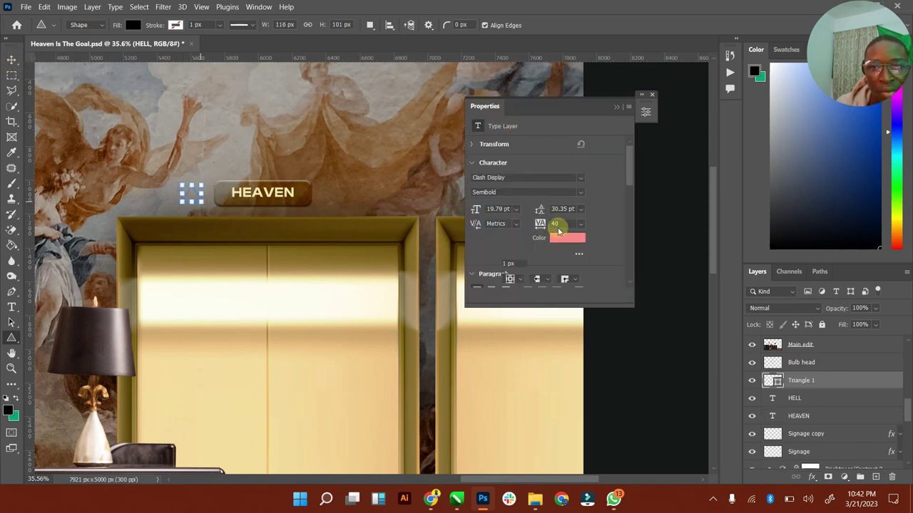
pyautogui.press('v')
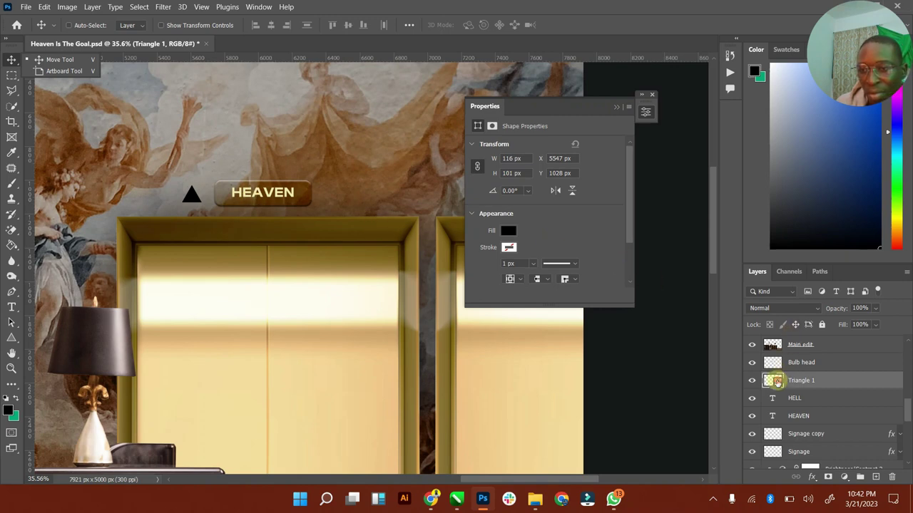
pyautogui.click(776, 382)
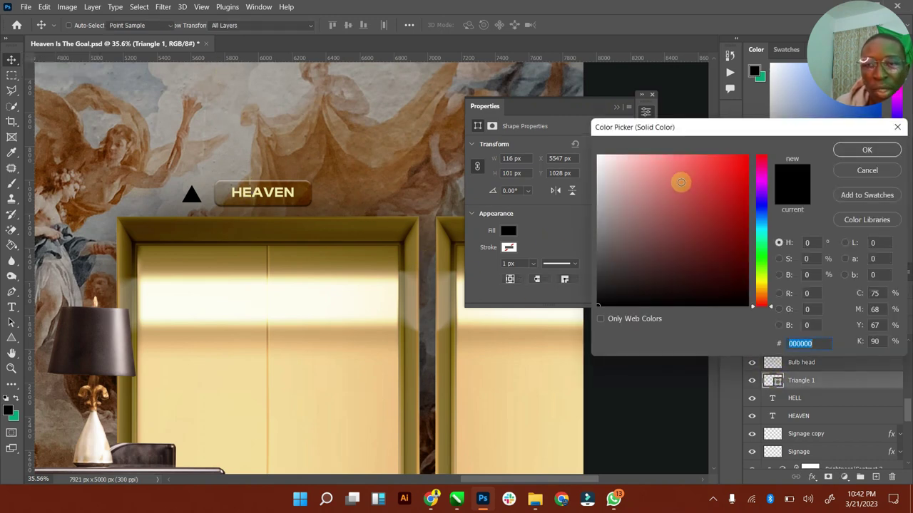
pyautogui.write('ffffff')
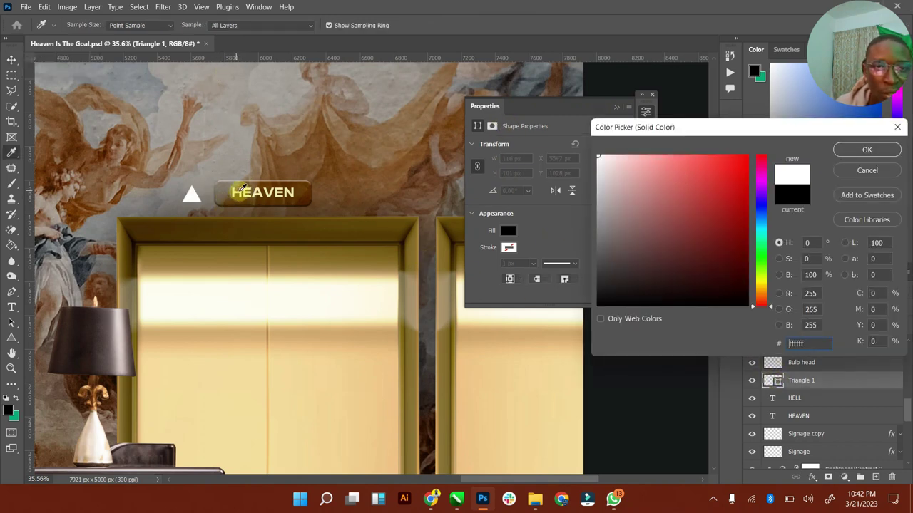
pyautogui.click(242, 186)
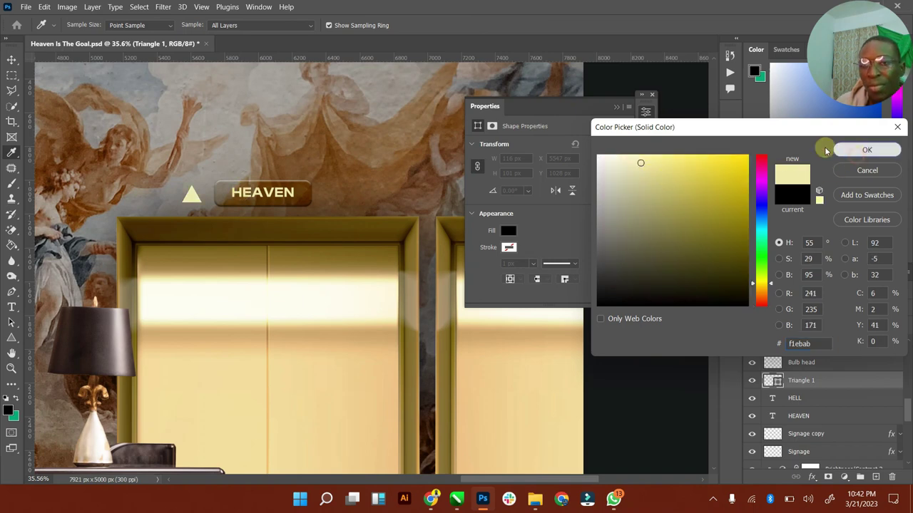
pyautogui.click(843, 149)
pyautogui.click(616, 106)
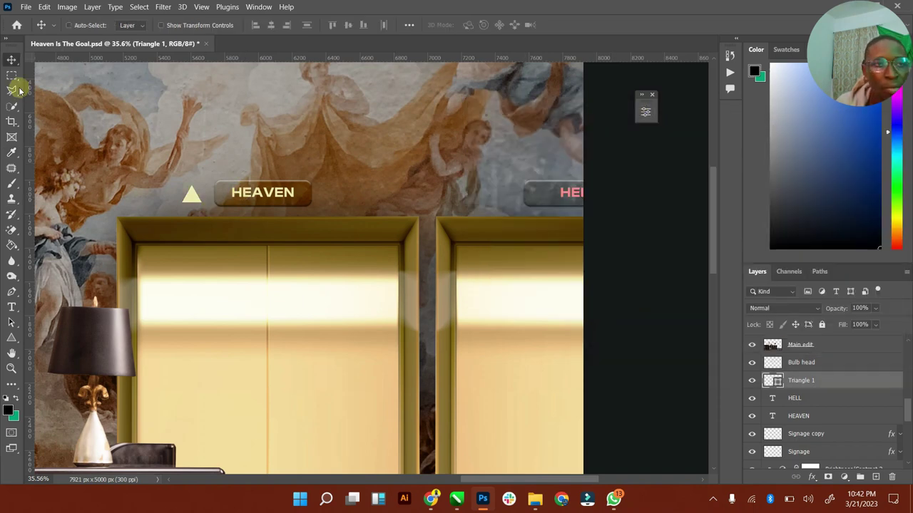
# Step: Scale the triangle down to about 72% and nudge it slightly right
pyautogui.click(162, 26)
pyautogui.click(202, 183)
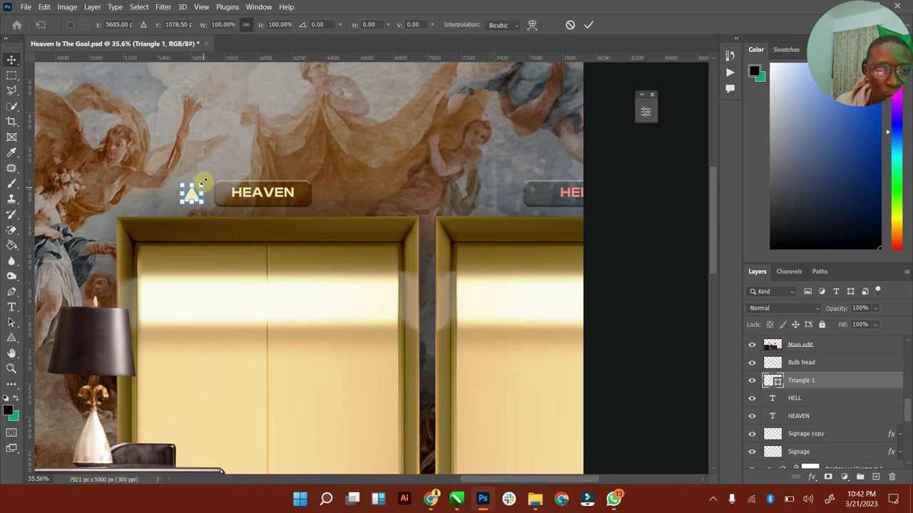
pyautogui.moveTo(202, 184); pyautogui.dragTo(200, 185)
pyautogui.click(588, 25)
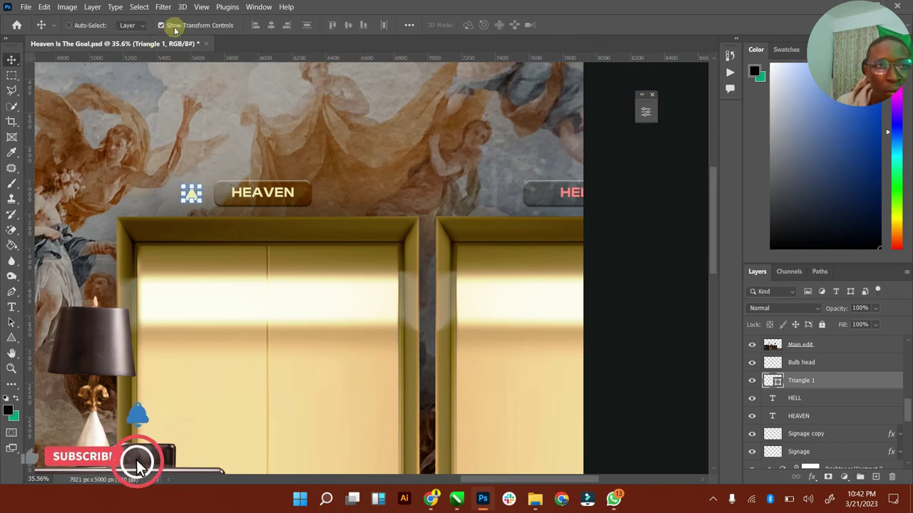
pyautogui.moveTo(198, 153); pyautogui.dragTo(201, 153)
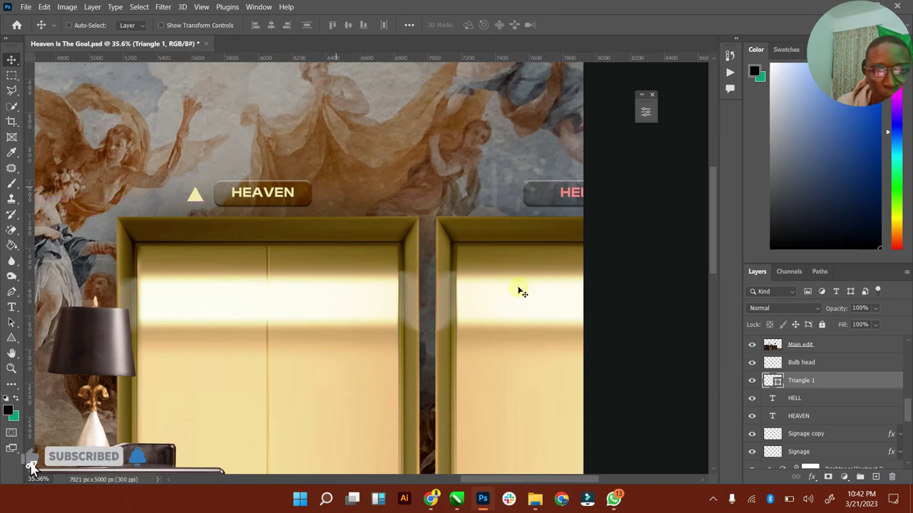
pyautogui.click(776, 309)
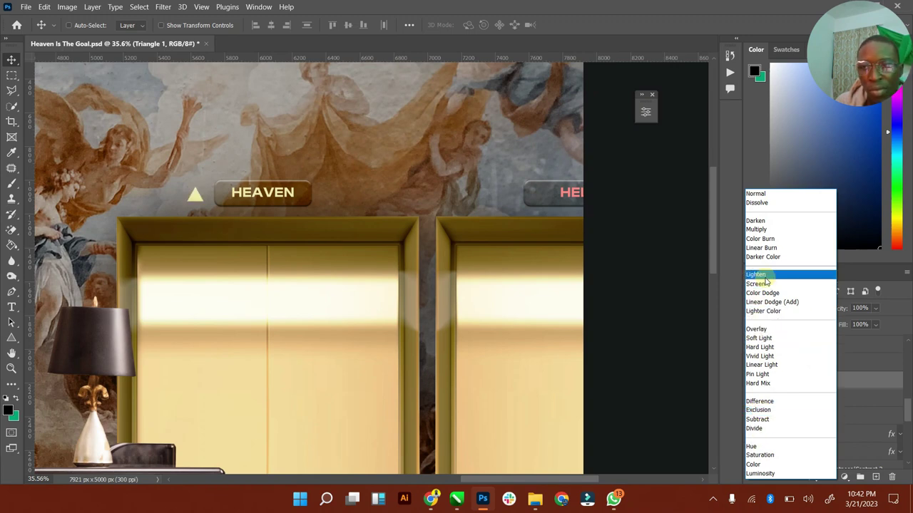
# Step: Set the triangle to Soft Light, duplicate it beside HELL, and flip the copy vertically
pyautogui.click(759, 339)
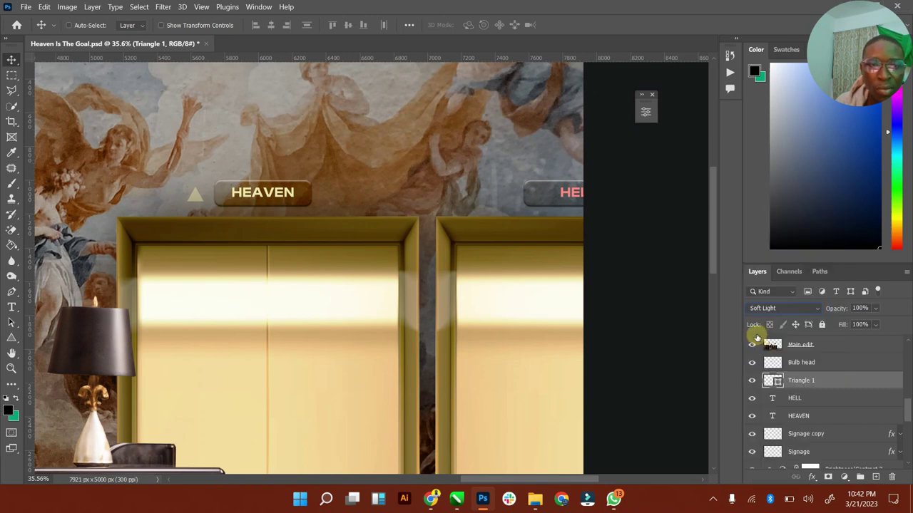
pyautogui.press('ctrl')
pyautogui.hotkey('ctrl', 'j')
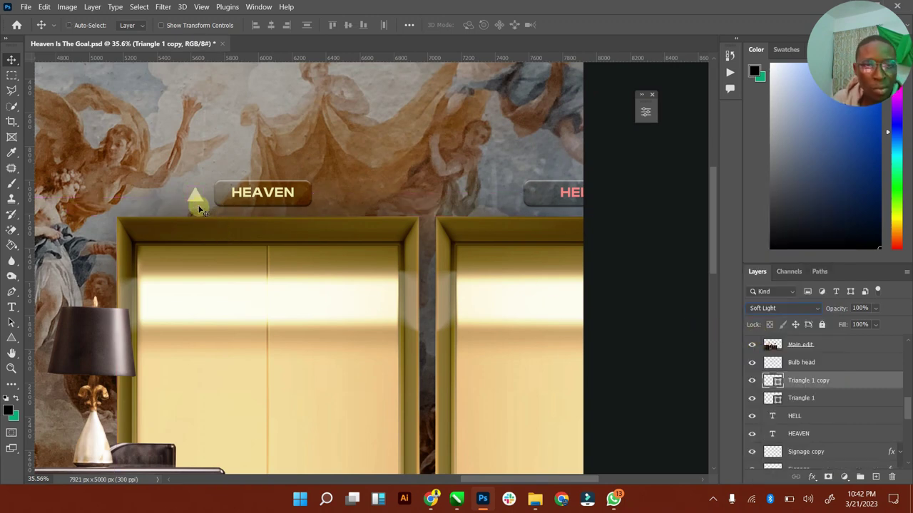
pyautogui.moveTo(194, 201); pyautogui.dragTo(504, 199)
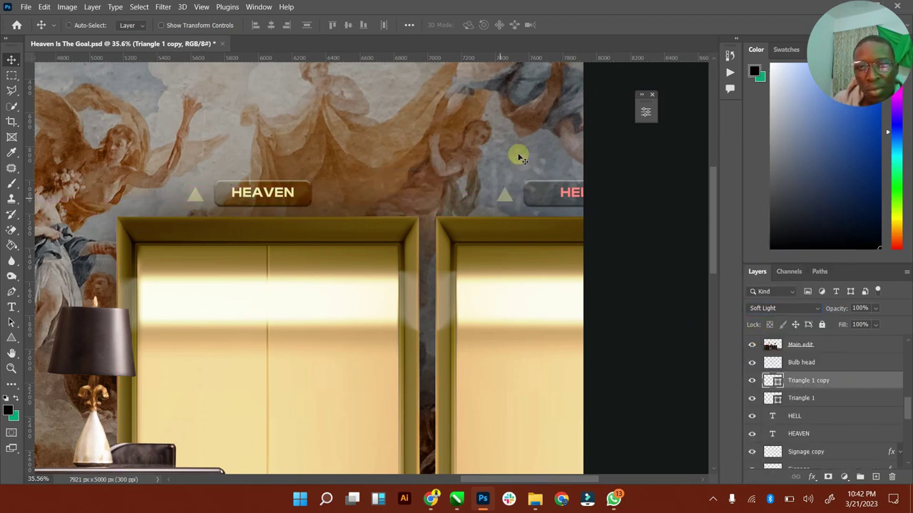
pyautogui.click(44, 6)
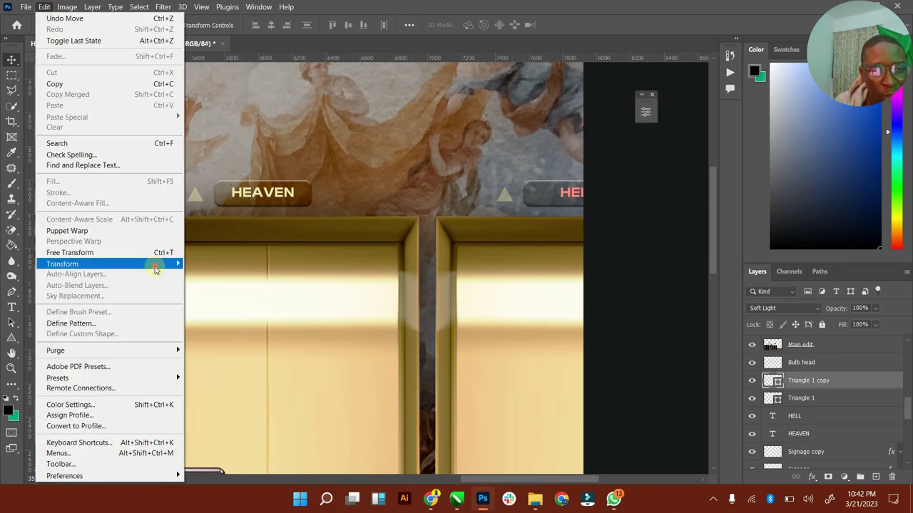
pyautogui.moveTo(146, 265)
pyautogui.click(212, 480)
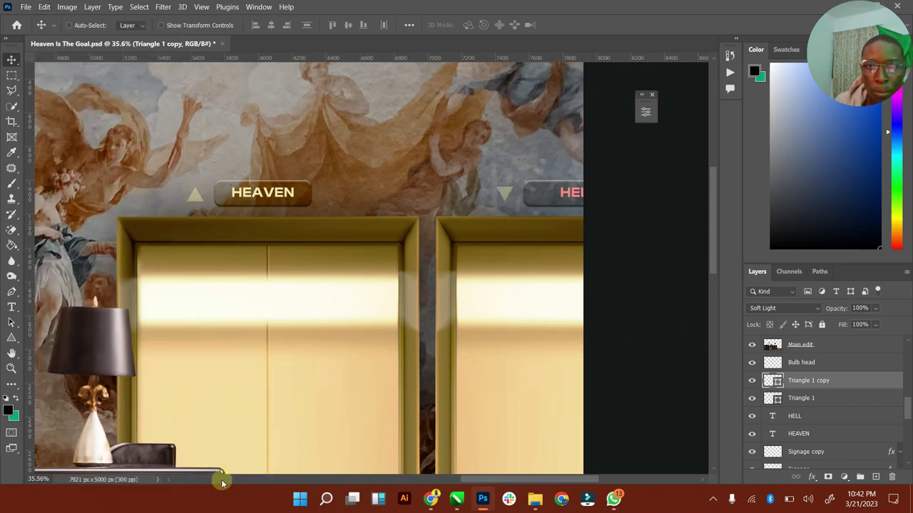
pyautogui.doubleClick(12, 353)
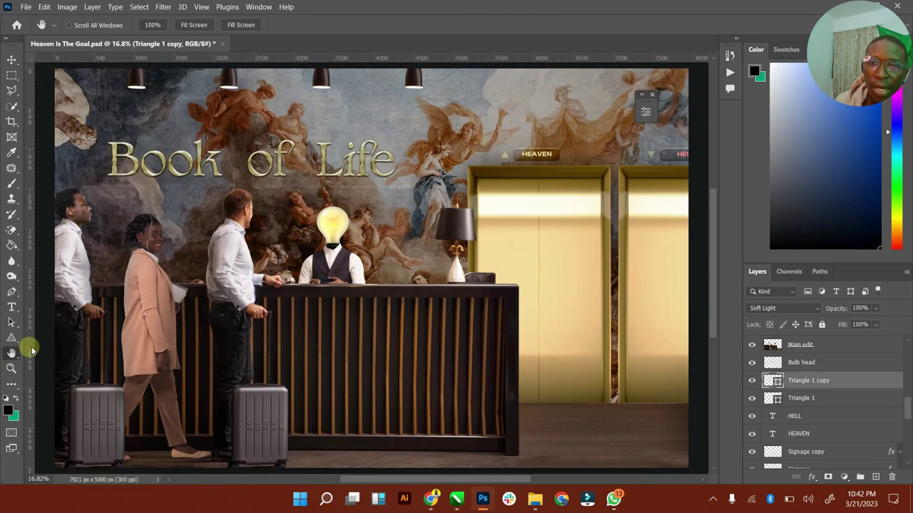
# Step: Save the document and zoom out to view the whole composite
pyautogui.click(12, 60)
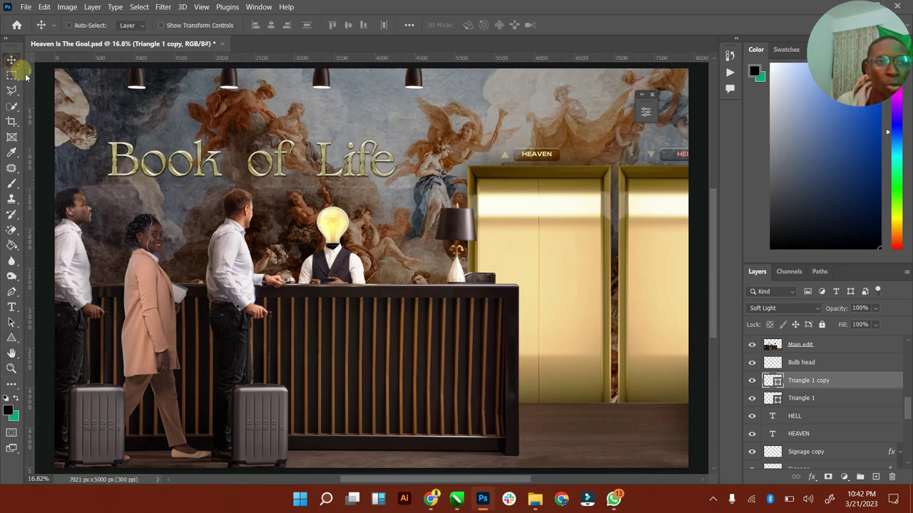
pyautogui.hotkey('ctrl', 's')
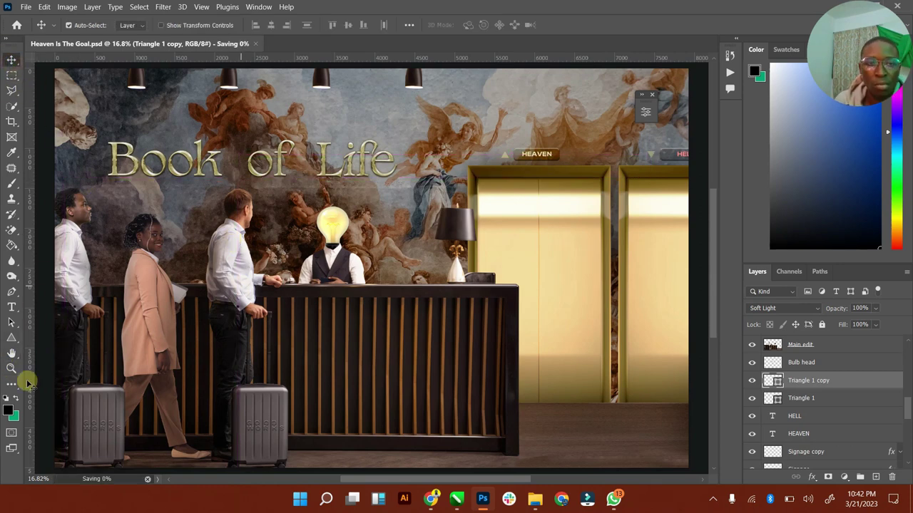
pyautogui.click(10, 370)
pyautogui.moveTo(469, 325); pyautogui.dragTo(452, 330)
pyautogui.click(18, 63)
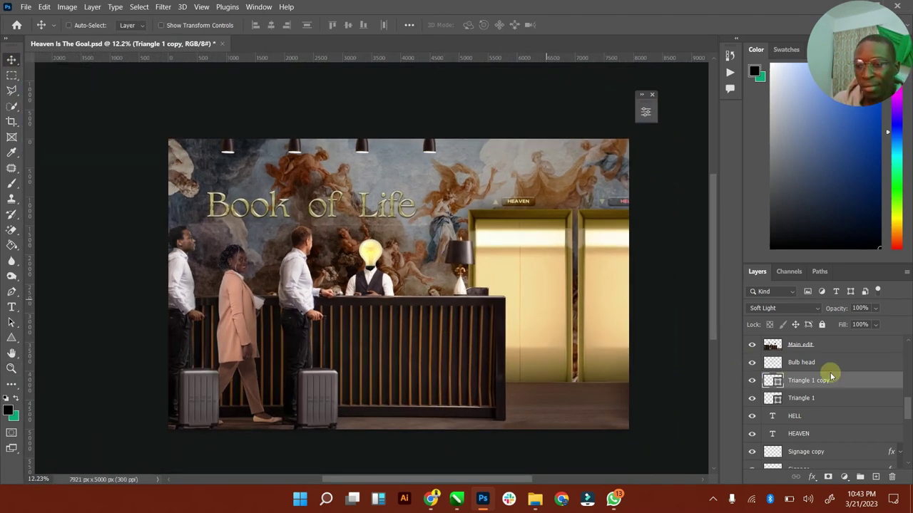
# Step: Save as Heaven Is The Goal.psd, replacing the existing file with compatibility options accepted
pyautogui.hotkey('ctrl', 'shift', 's')
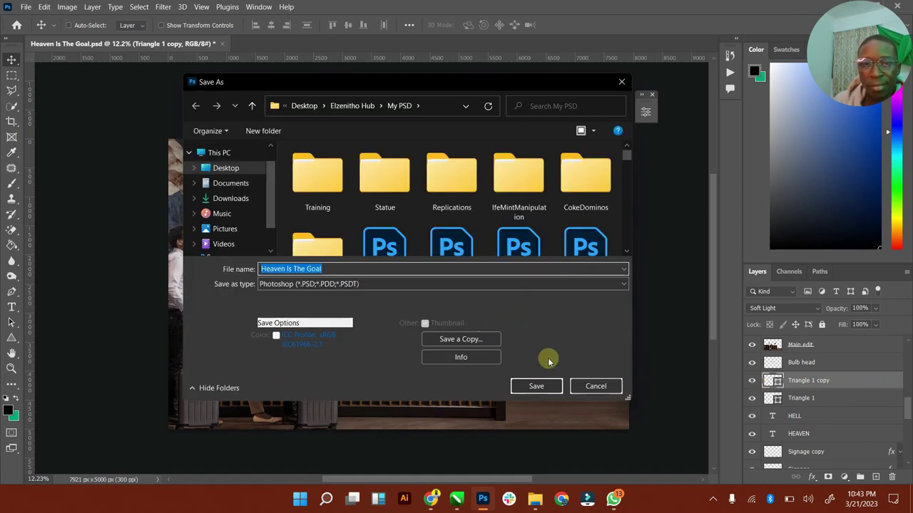
pyautogui.click(596, 387)
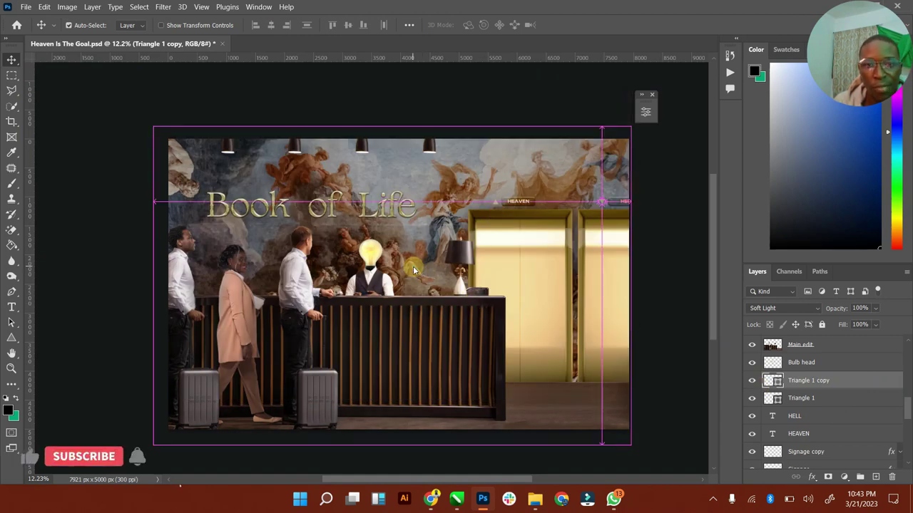
pyautogui.hotkey('ctrl', 'shift', 's')
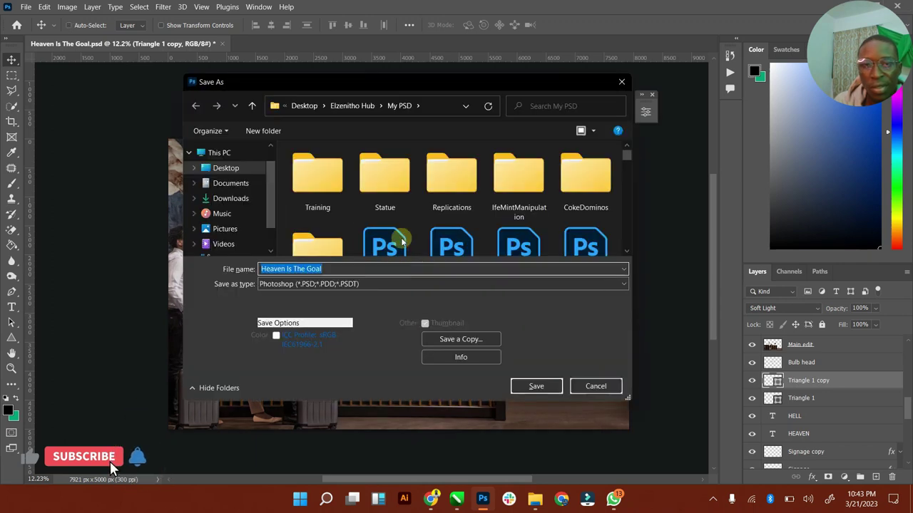
pyautogui.click(535, 386)
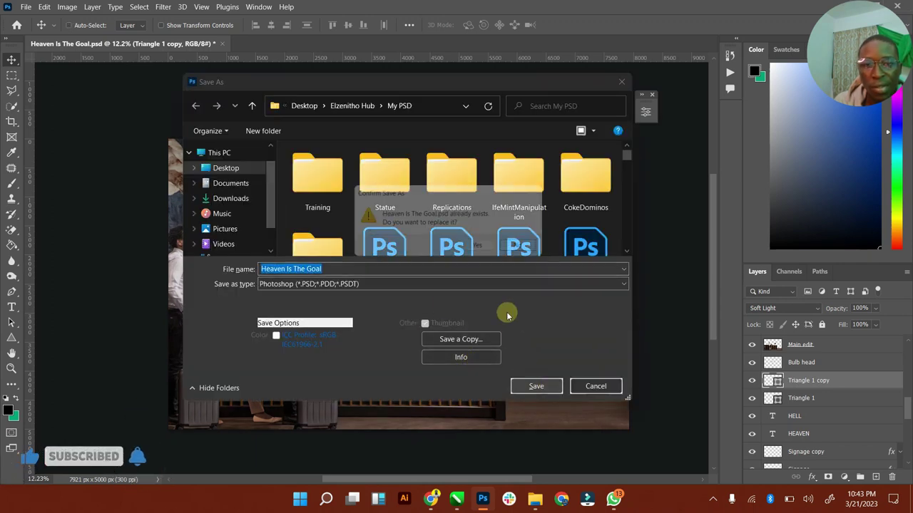
pyautogui.click(488, 250)
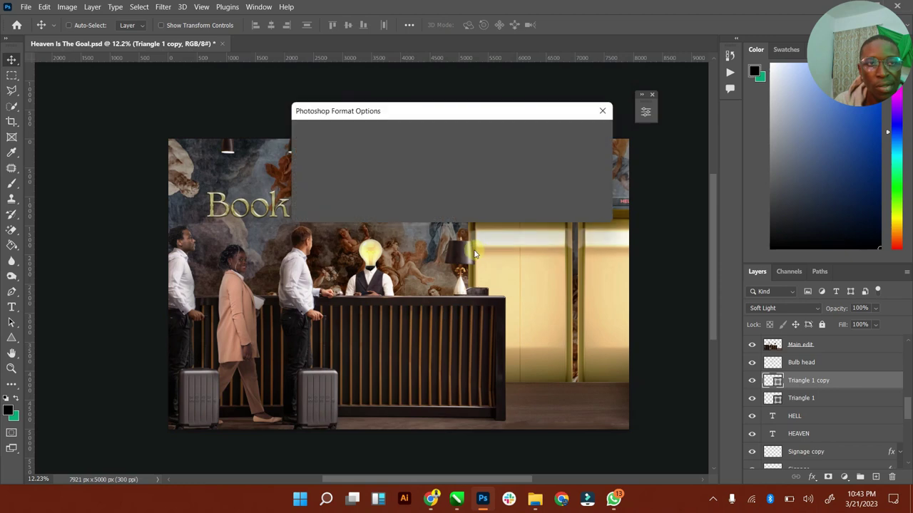
pyautogui.click(588, 134)
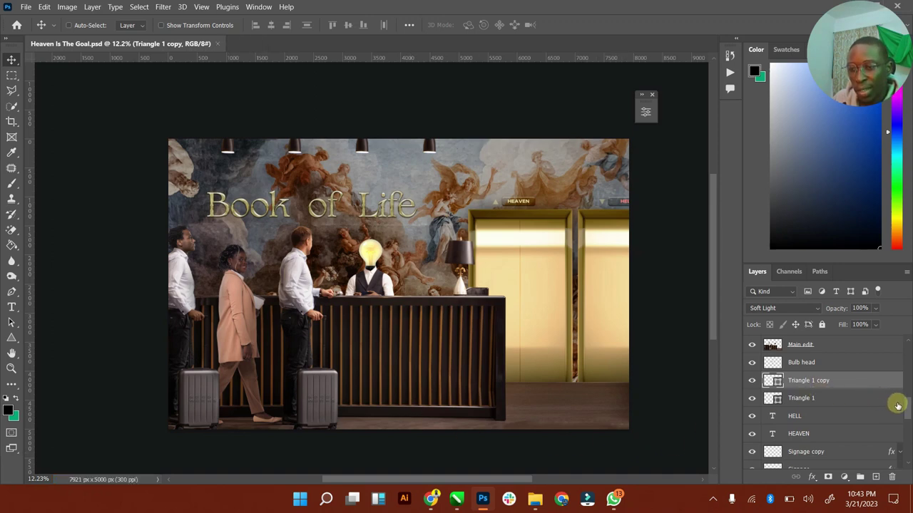
# Step: Add a Color Lookup adjustment above GOODWORKS, trying the Augusta 1 and Augusta 2 LUTs
pyautogui.scroll(5, 900, 357)
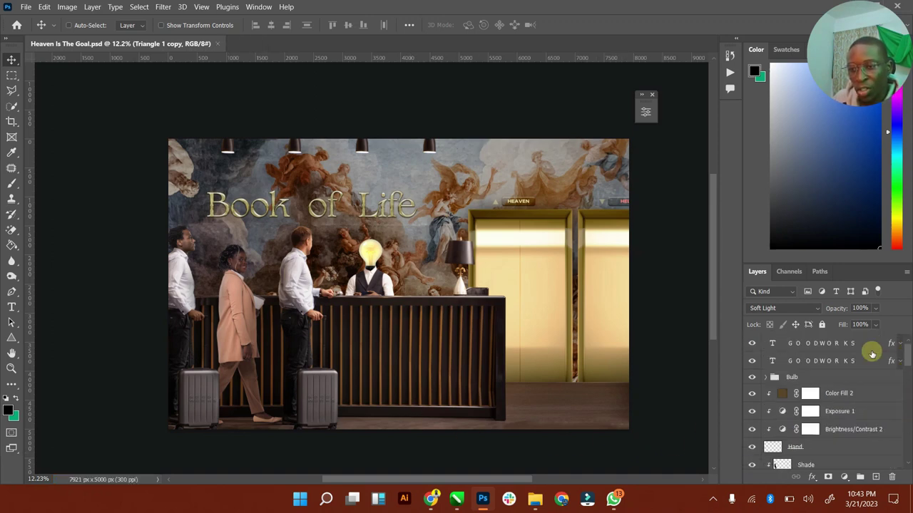
pyautogui.click(833, 345)
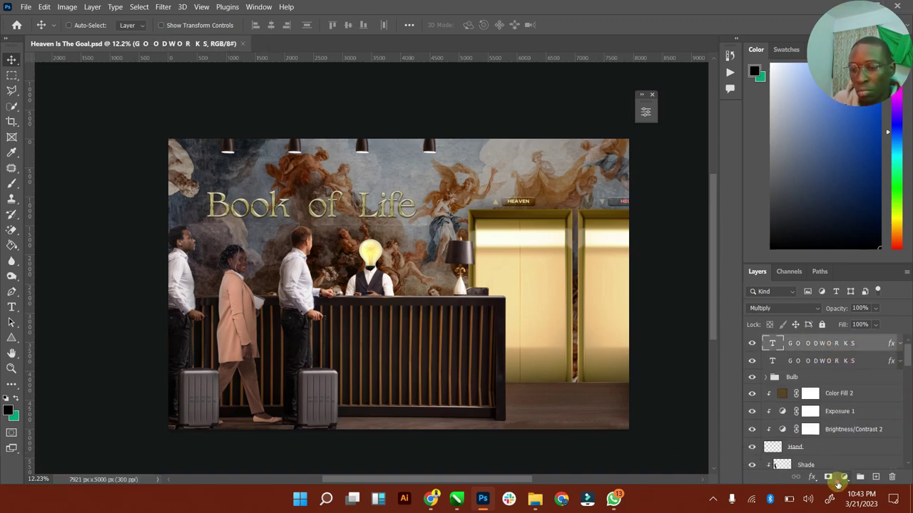
pyautogui.click(844, 476)
pyautogui.click(645, 111)
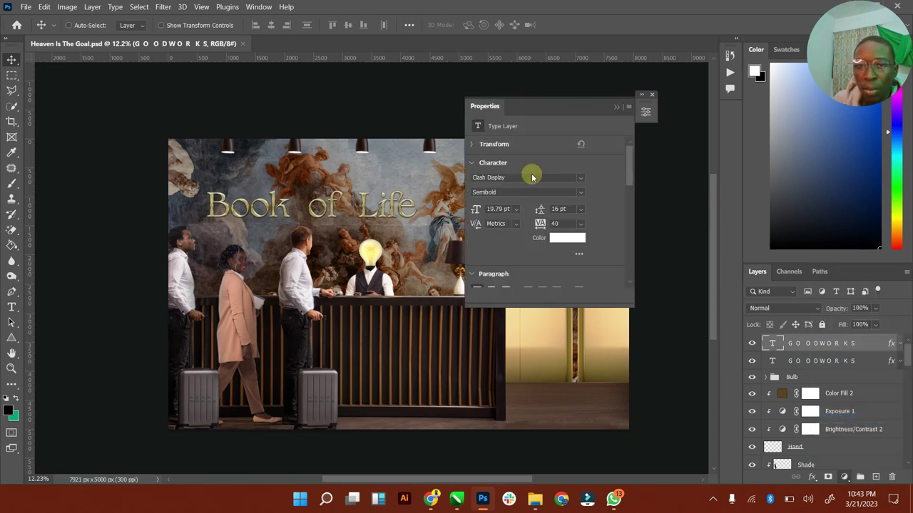
pyautogui.click(552, 147)
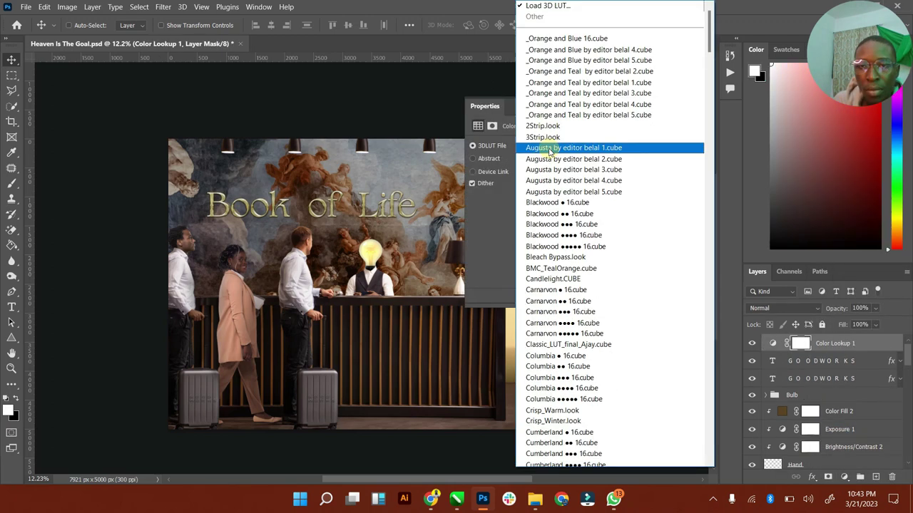
pyautogui.click(560, 148)
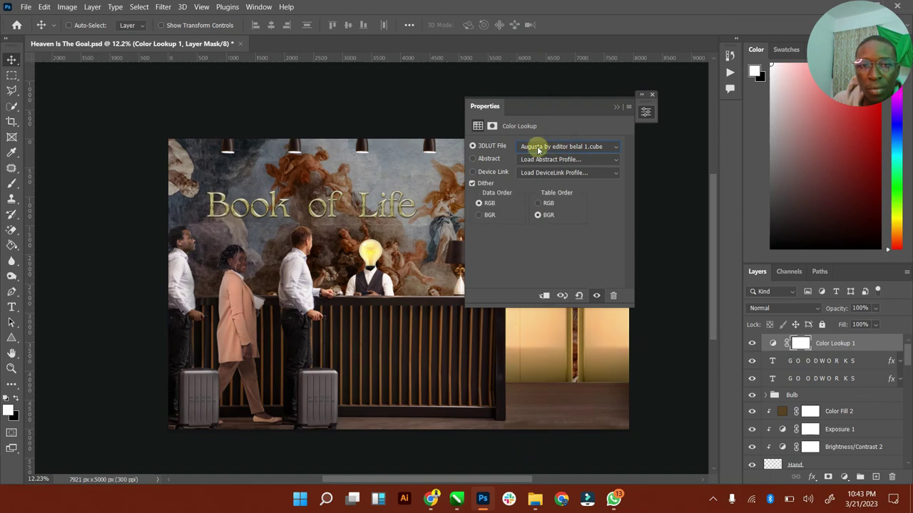
pyautogui.click(536, 149)
pyautogui.click(550, 54)
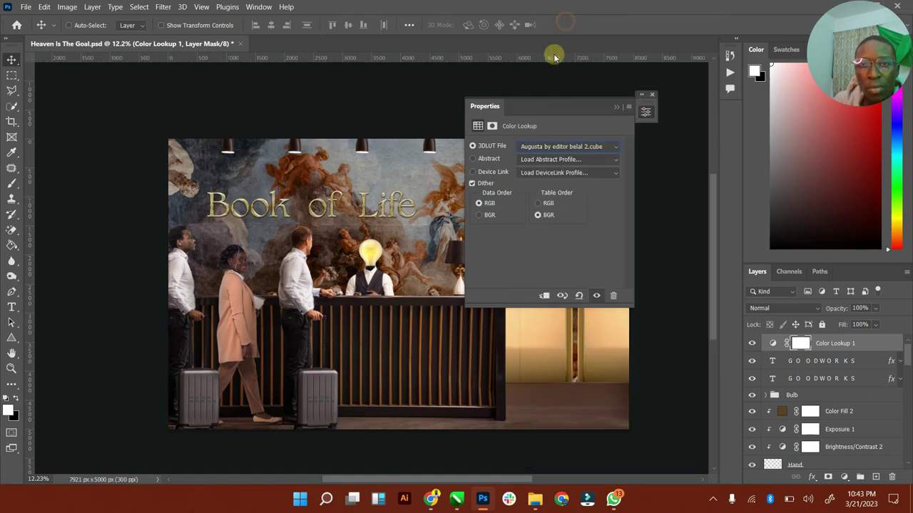
# Step: Try the Orange and Blue LUT, then settle on _Orange and Teal by editor belal 3.cube
pyautogui.click(599, 146)
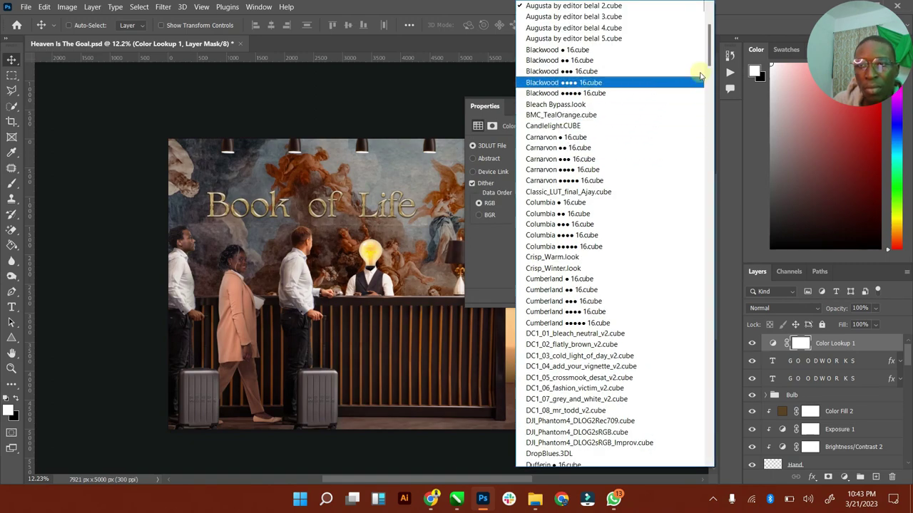
pyautogui.scroll(5, 709, 61)
pyautogui.click(586, 47)
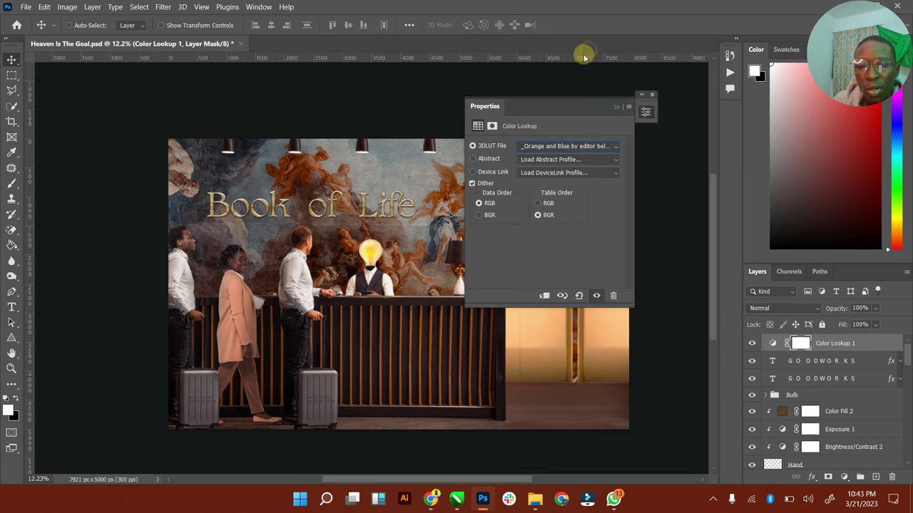
pyautogui.click(548, 146)
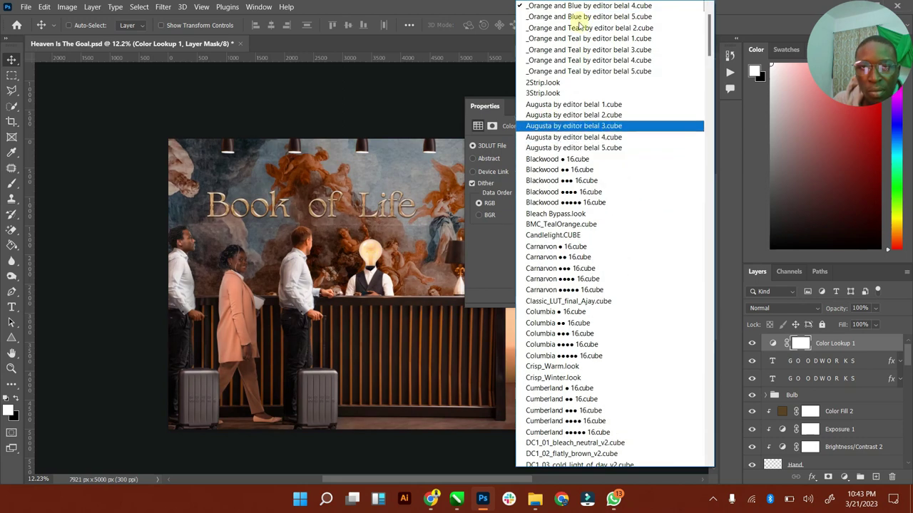
pyautogui.click(570, 29)
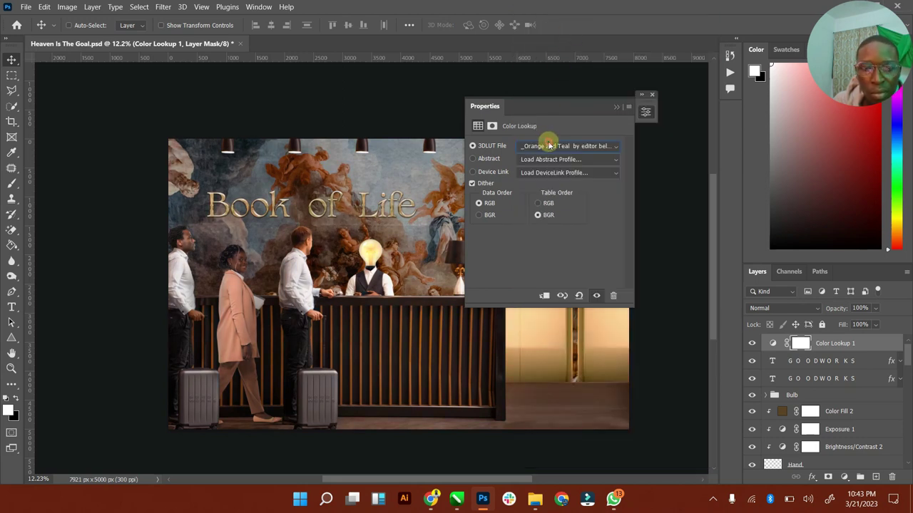
pyautogui.click(548, 145)
pyautogui.click(570, 28)
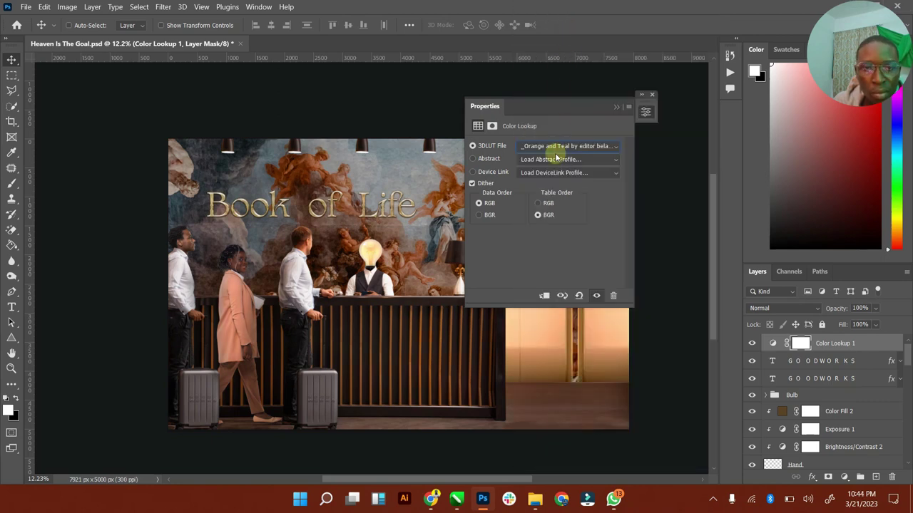
# Step: Set Color Lookup 1 to Multiply at 34% opacity and 38% fill
pyautogui.click(615, 110)
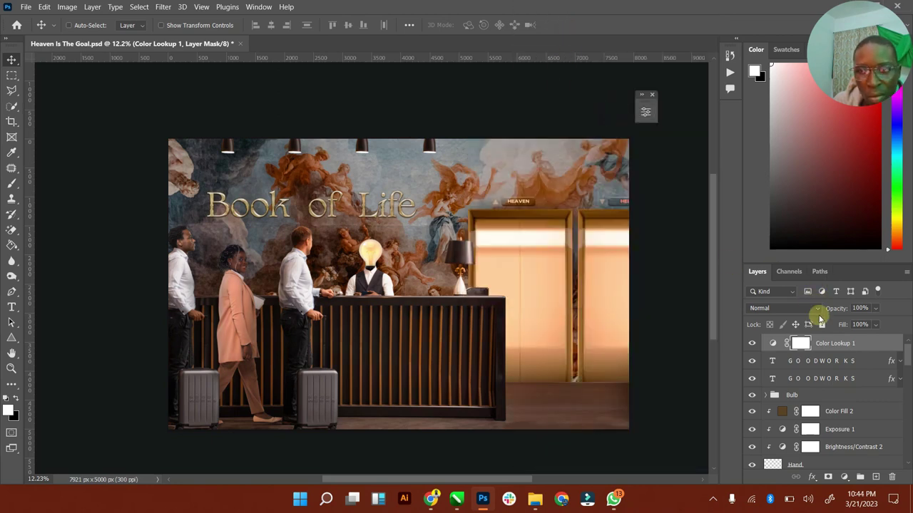
pyautogui.click(785, 308)
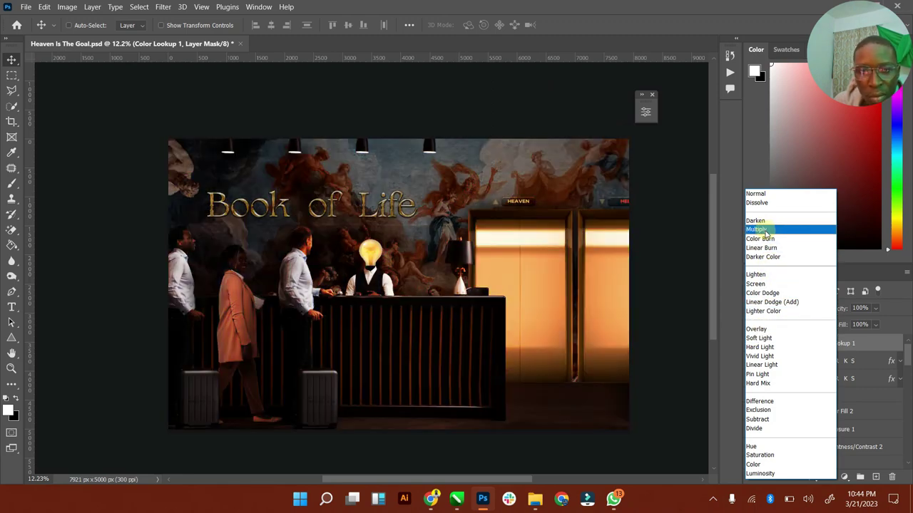
pyautogui.click(765, 231)
pyautogui.click(875, 325)
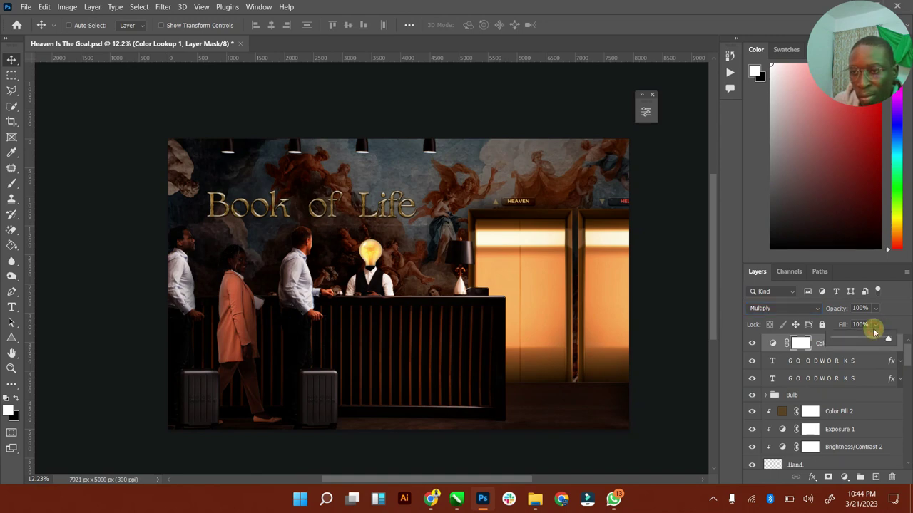
pyautogui.moveTo(847, 340); pyautogui.dragTo(862, 326)
pyautogui.click(875, 308)
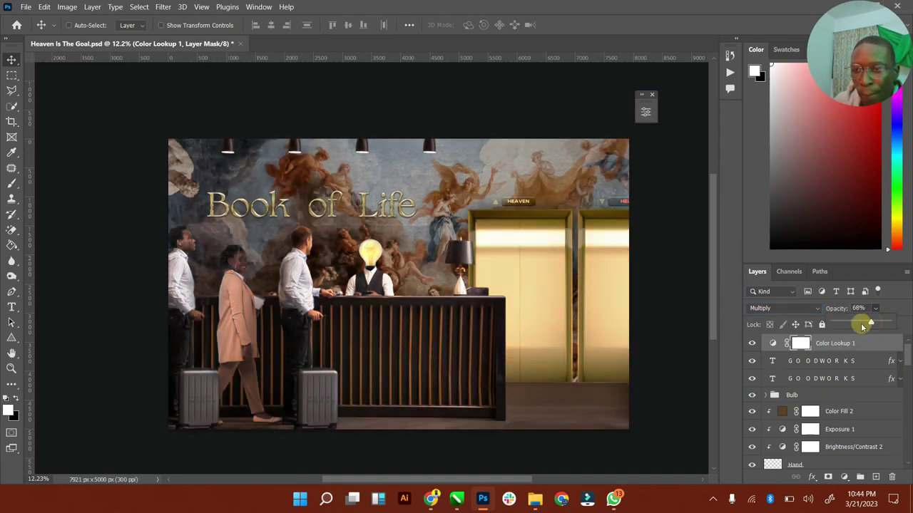
pyautogui.click(752, 344)
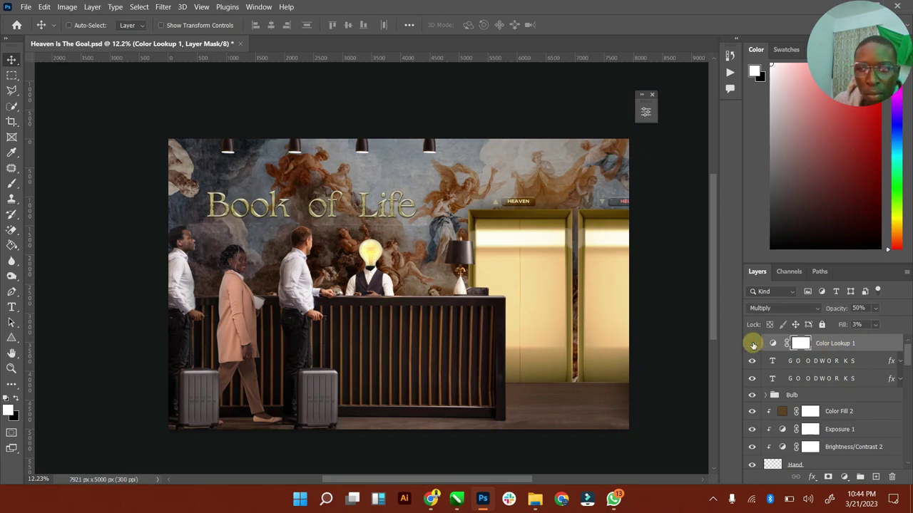
pyautogui.click(875, 324)
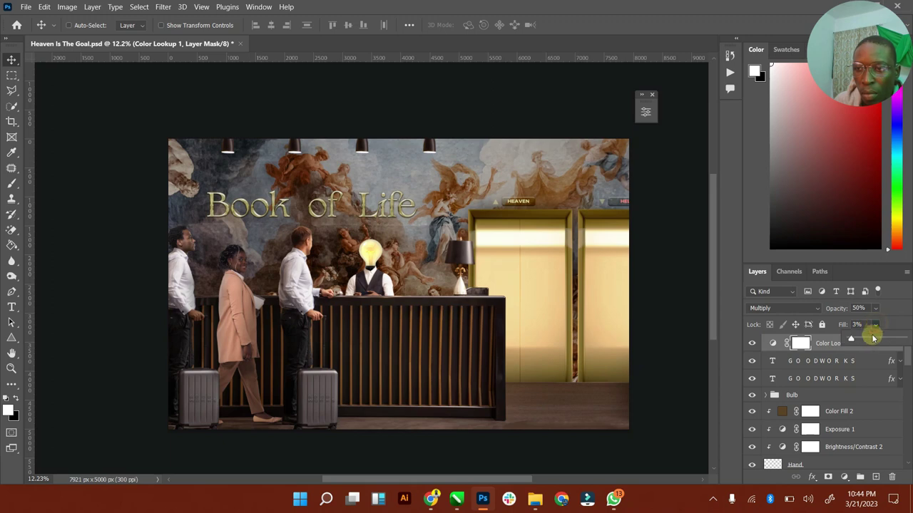
pyautogui.moveTo(869, 341); pyautogui.dragTo(869, 324)
pyautogui.click(875, 308)
pyautogui.click(750, 344)
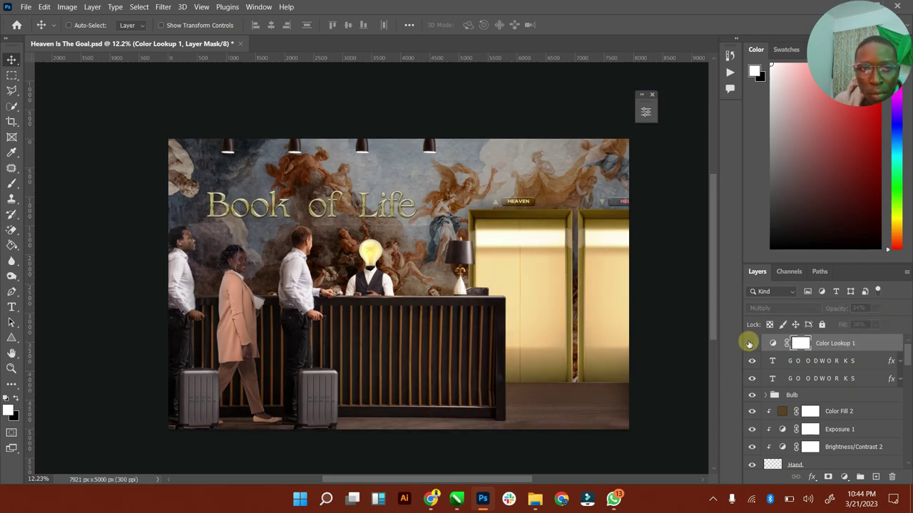
pyautogui.click(750, 344)
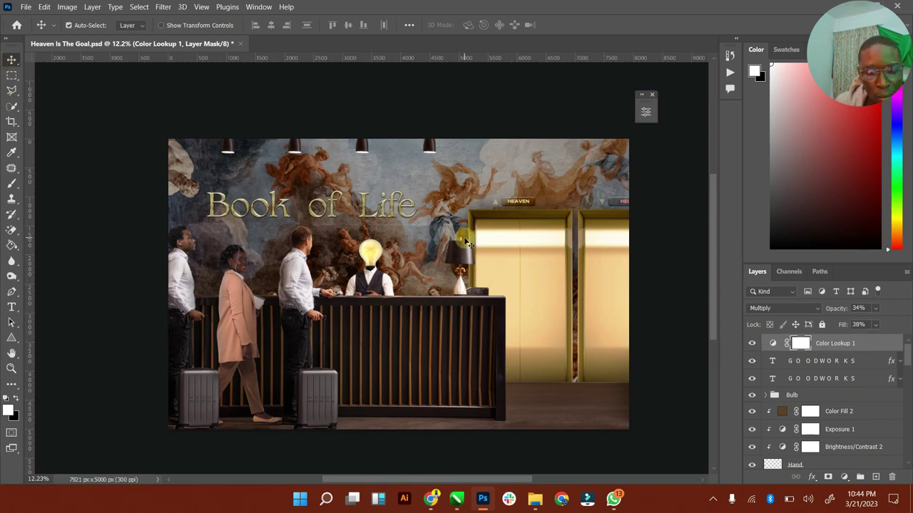
# Step: Save the document and start a new text layer on the reception desk
pyautogui.hotkey('ctrl', 's')
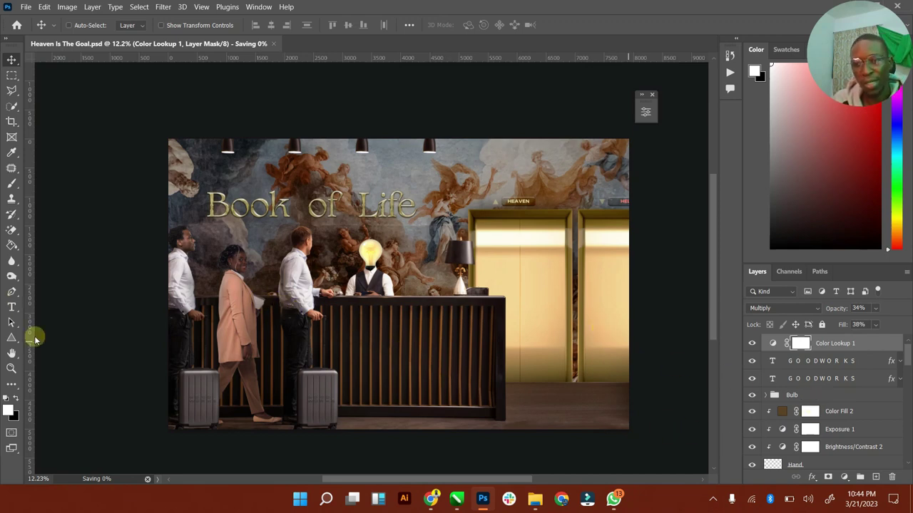
pyautogui.click(12, 307)
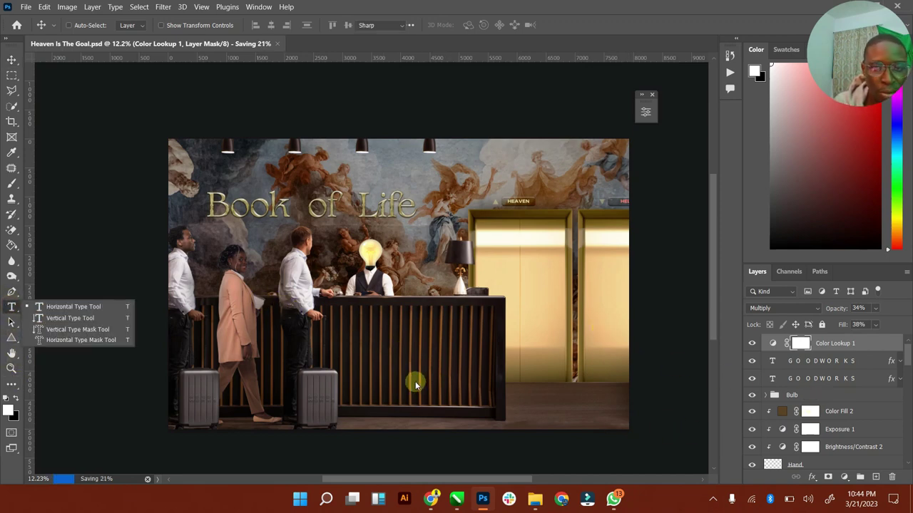
pyautogui.click(407, 360)
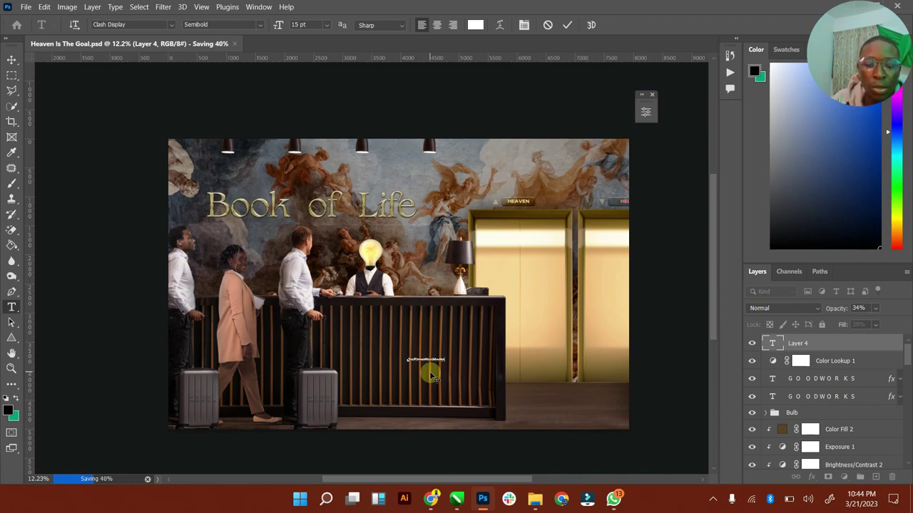
# Step: Place the credit text at the desk's bottom edge in Soft Light, duplicate it, and save
pyautogui.click(566, 25)
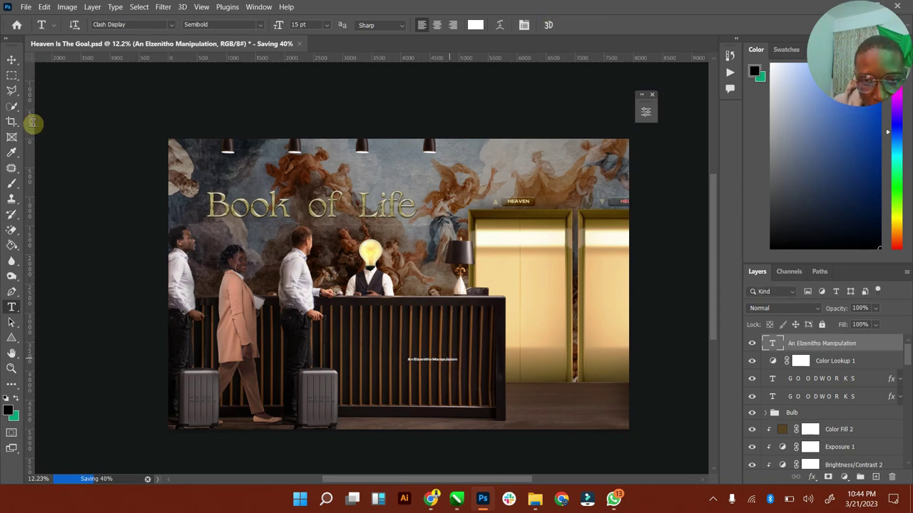
pyautogui.click(12, 60)
pyautogui.moveTo(417, 360); pyautogui.dragTo(445, 413)
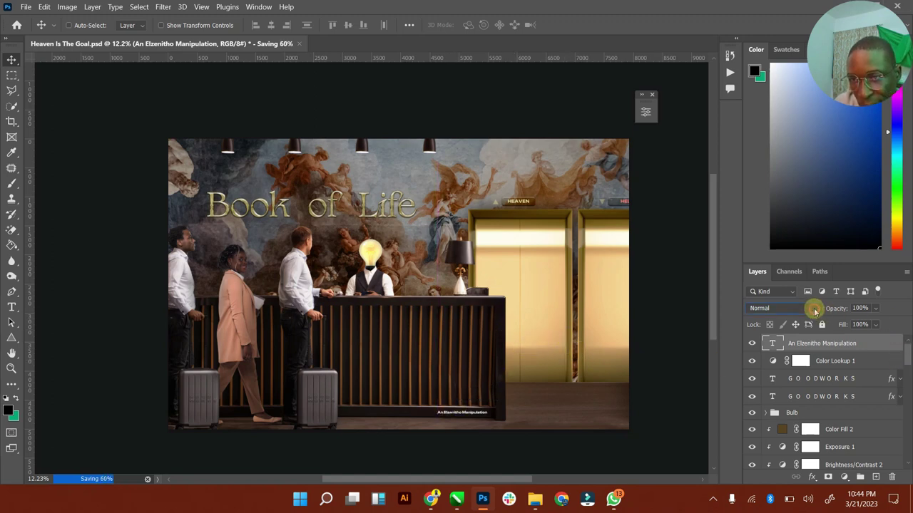
pyautogui.click(812, 309)
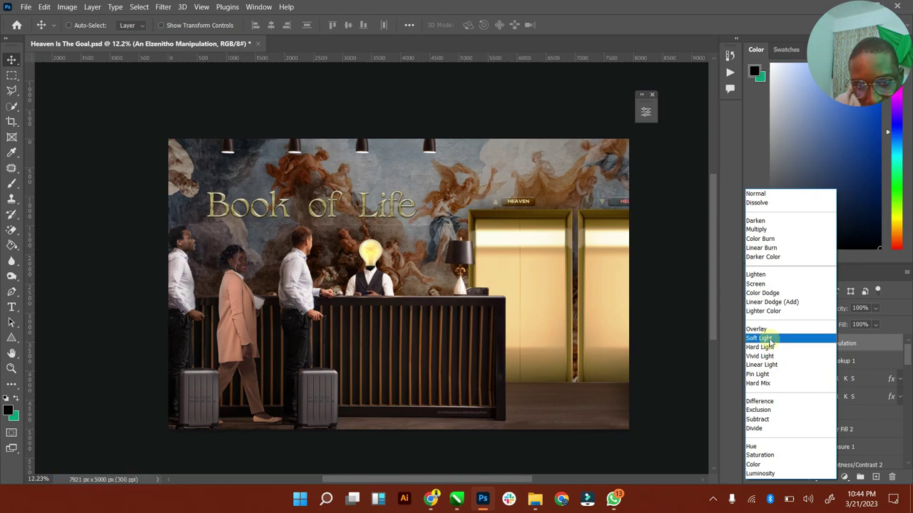
pyautogui.click(770, 341)
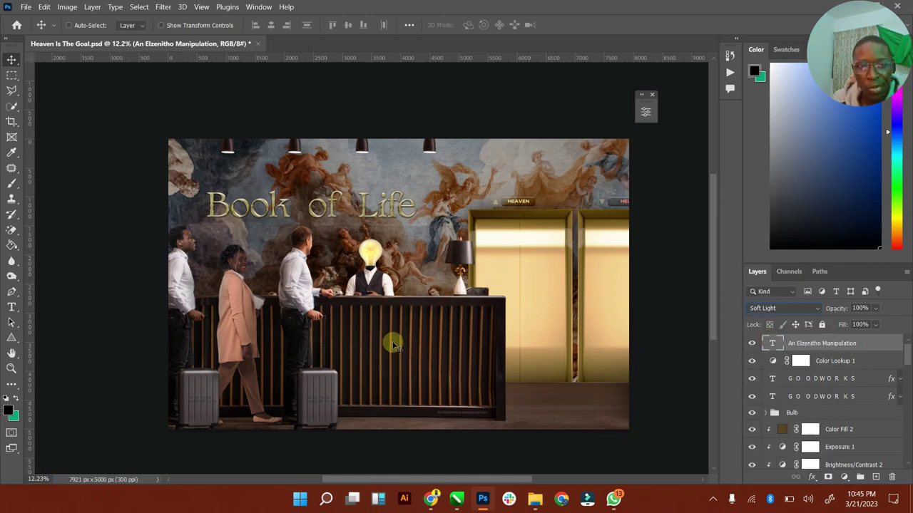
pyautogui.press('ctrl')
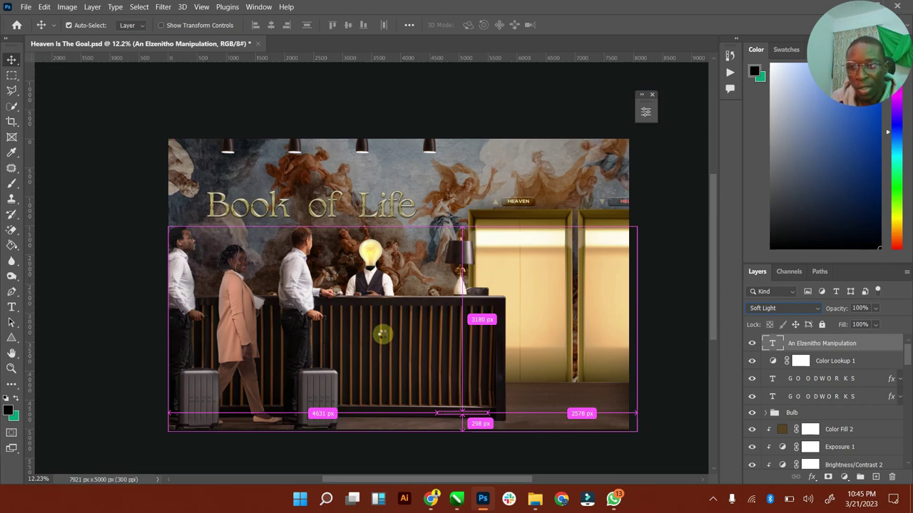
pyautogui.hotkey('ctrl', 'j')
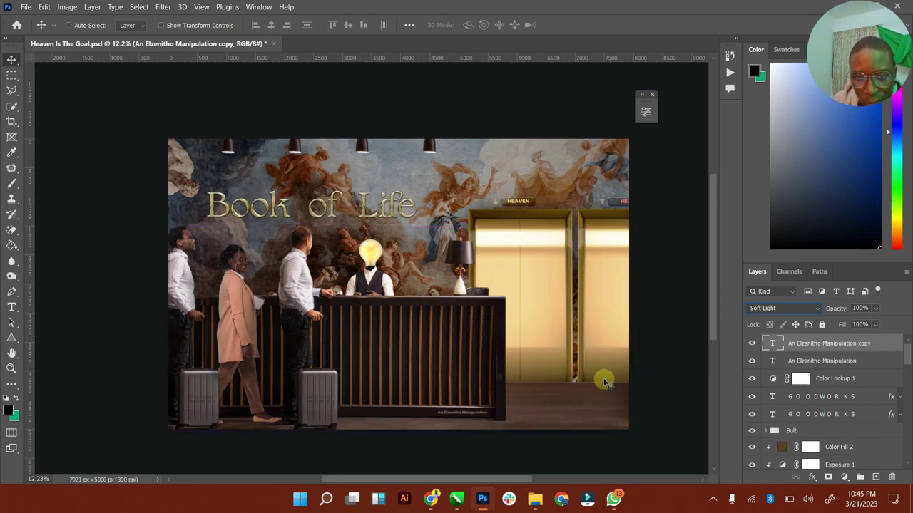
pyautogui.hotkey('ctrl', 's')
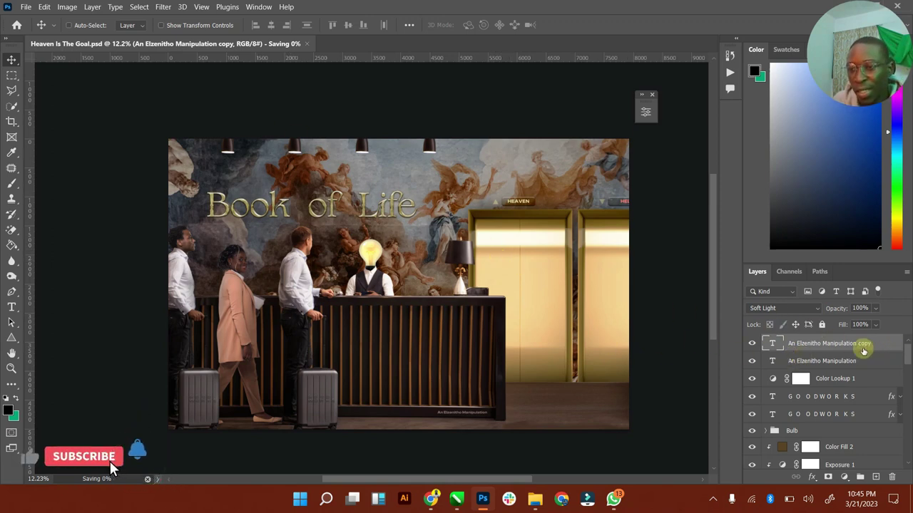
# Step: Stamp the visible layers into a new merged Layer 4 at the top of the stack
pyautogui.scroll(-10, 829, 414)
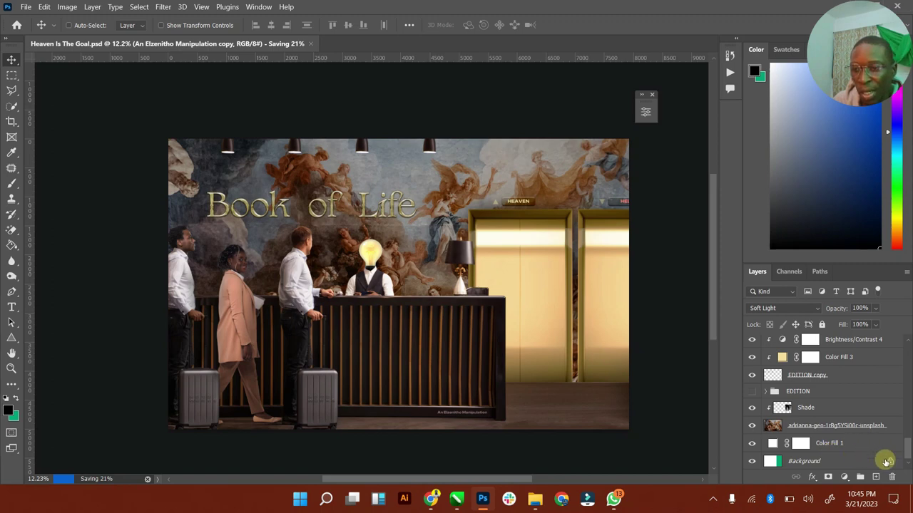
pyautogui.keyDown('shift'); pyautogui.click(854, 445); pyautogui.keyUp('shift')
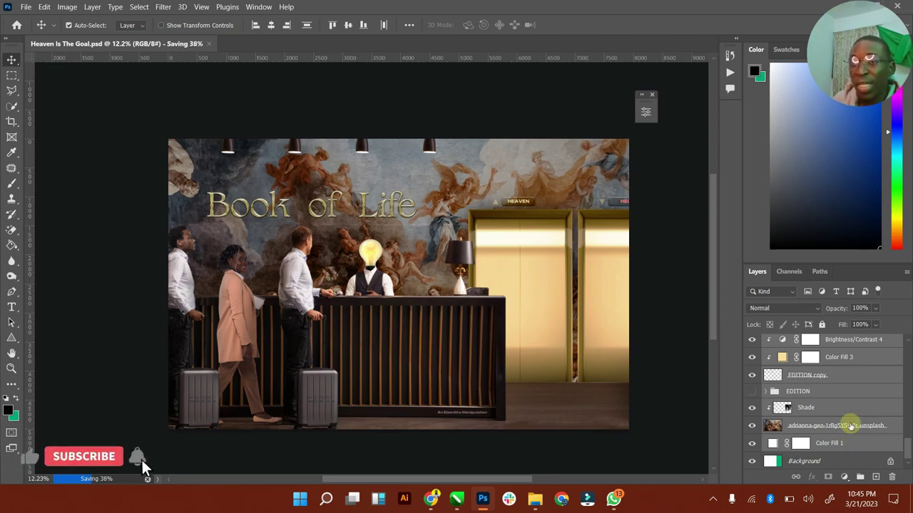
pyautogui.hotkey('ctrl', 'alt', 'shift', 'e')
# Step: Open the Camera Raw Filter on the merged Layer 4 composite
pyautogui.moveTo(903, 442); pyautogui.dragTo(903, 348)
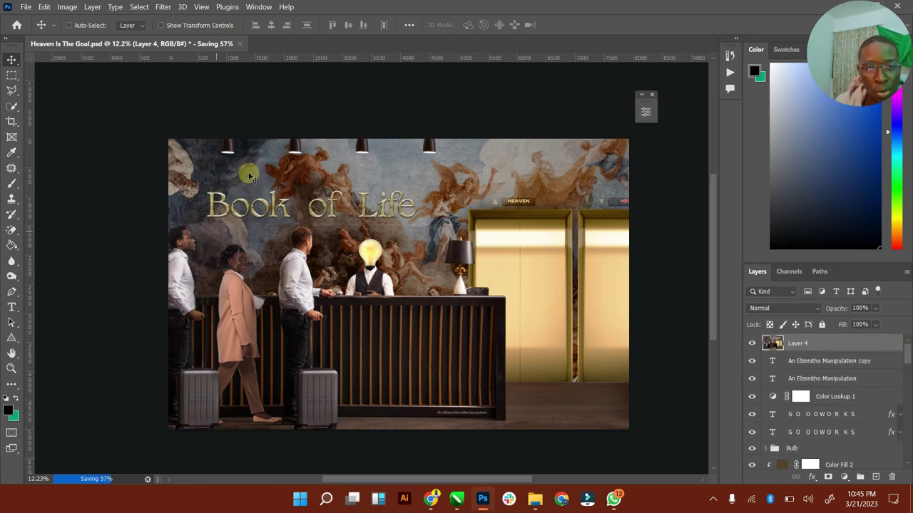
pyautogui.click(171, 7)
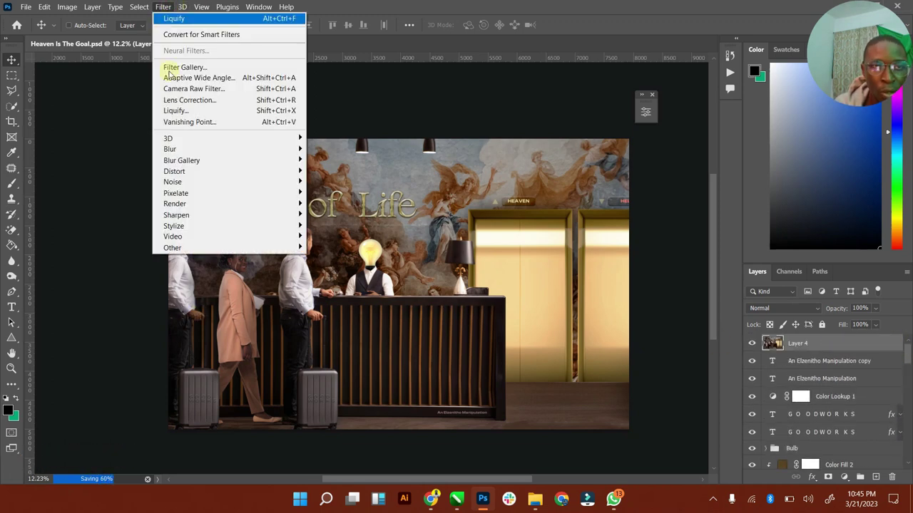
pyautogui.click(228, 90)
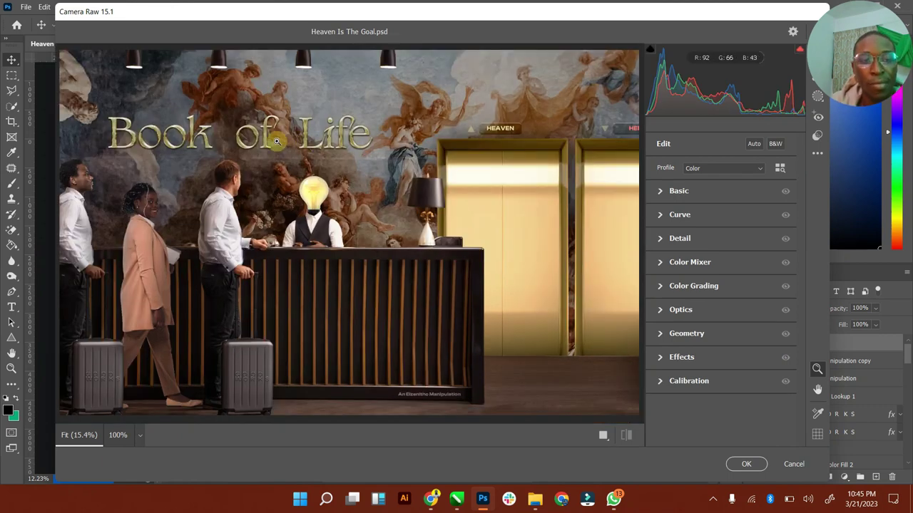
# Step: Reset the Basic panel's Temperature to a neutral 0
pyautogui.click(668, 192)
pyautogui.click(662, 191)
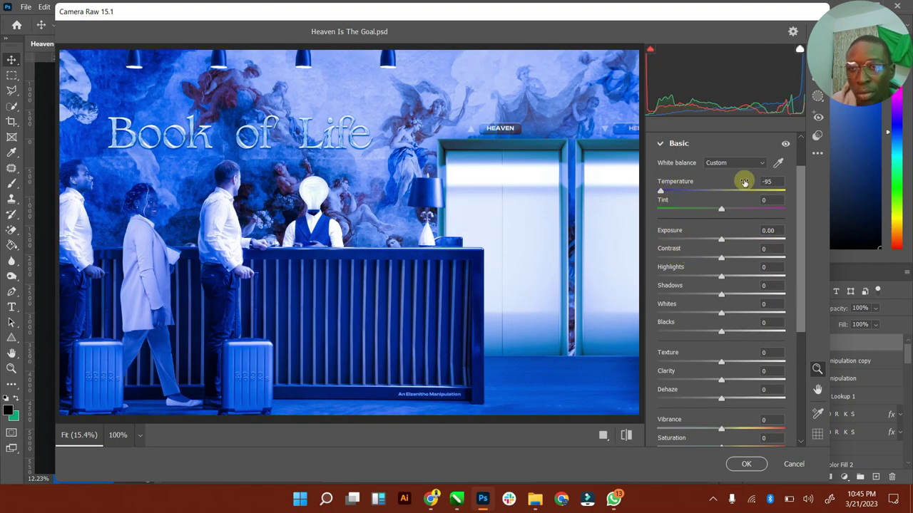
pyautogui.click(770, 182)
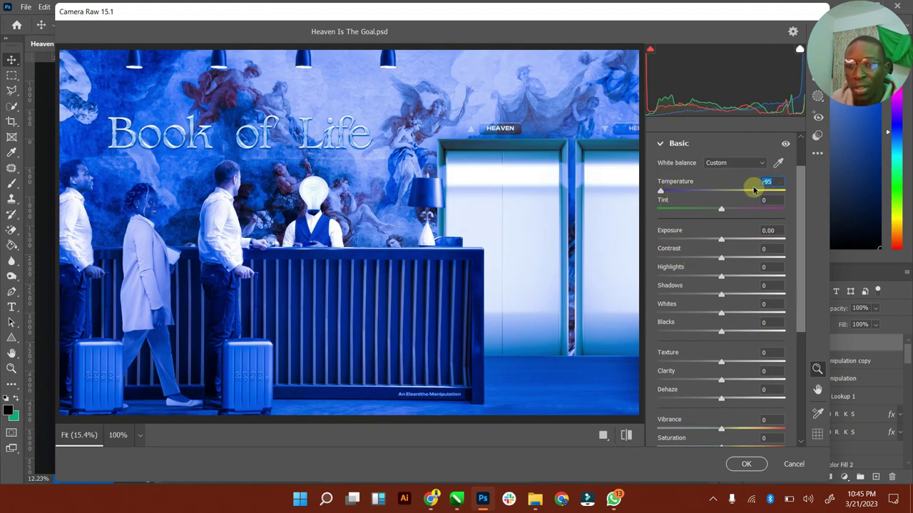
pyautogui.write('0')
pyautogui.press('Return')
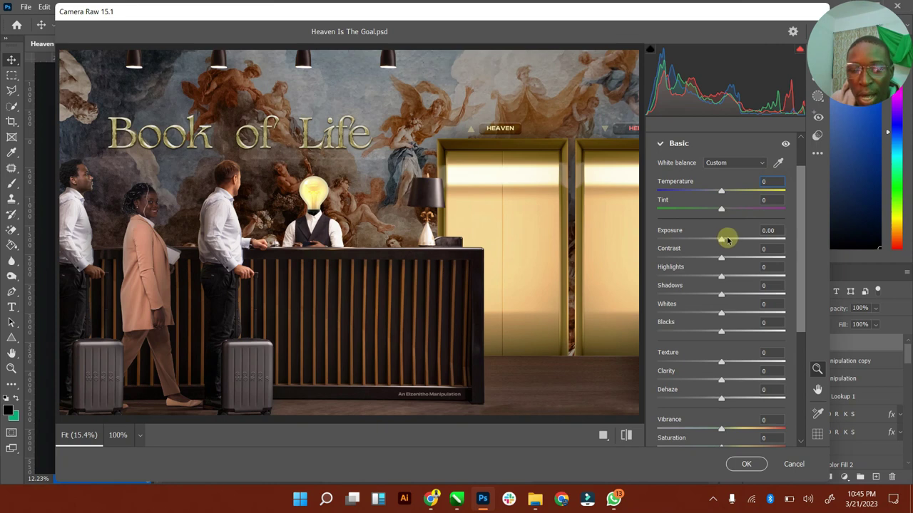
# Step: Raise exposure, cut contrast, adjust highlights and shadows, lower texture and set dehaze
pyautogui.moveTo(727, 241); pyautogui.dragTo(729, 241)
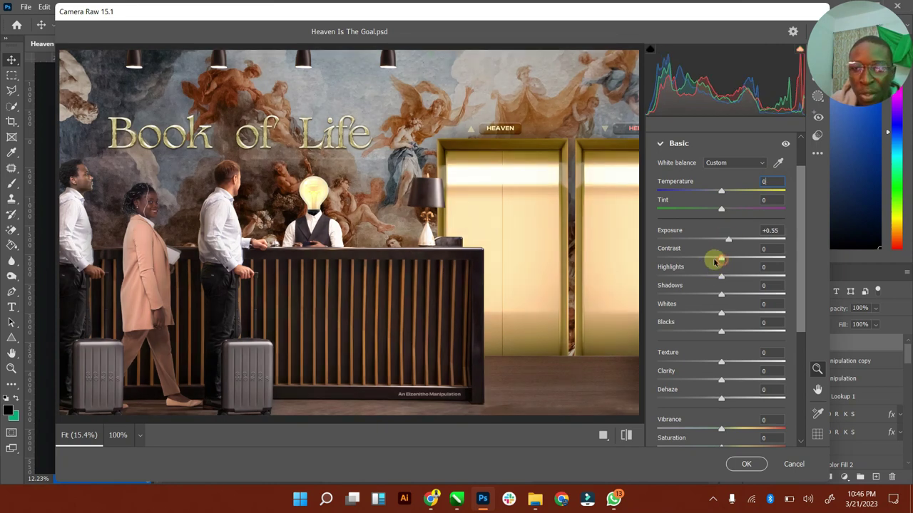
pyautogui.moveTo(713, 259)
pyautogui.mouseDown()
pyautogui.moveTo(675, 260)
pyautogui.moveTo(702, 261)
pyautogui.mouseUp()
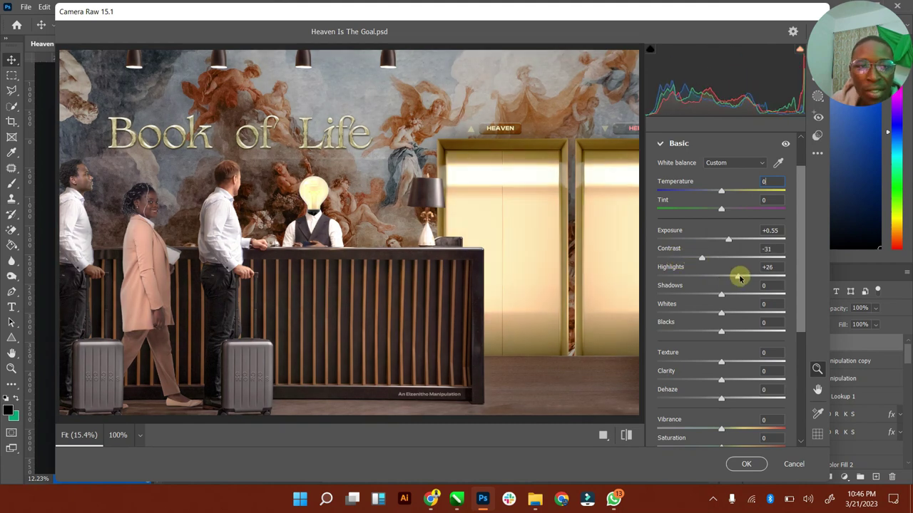
pyautogui.moveTo(739, 278); pyautogui.dragTo(710, 332)
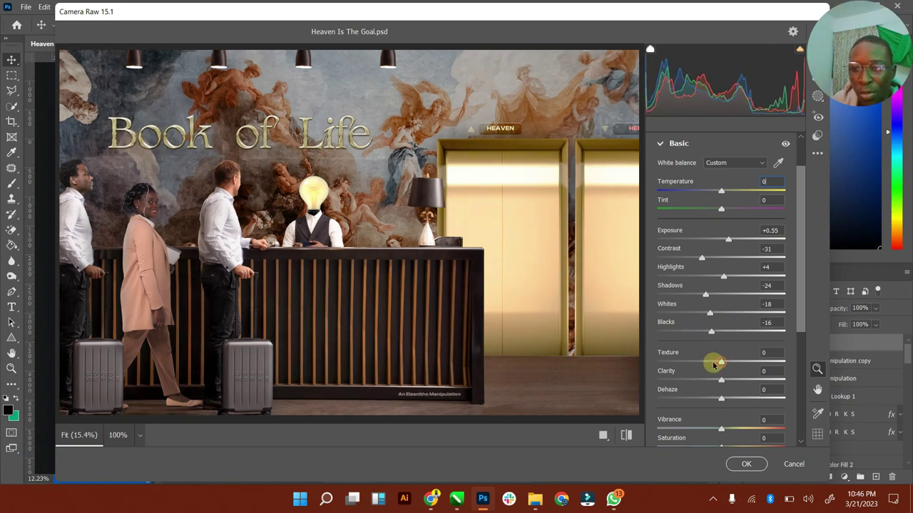
pyautogui.moveTo(715, 364)
pyautogui.mouseDown()
pyautogui.moveTo(695, 363)
pyautogui.moveTo(749, 381)
pyautogui.moveTo(729, 381)
pyautogui.moveTo(731, 397)
pyautogui.moveTo(715, 400)
pyautogui.moveTo(718, 382)
pyautogui.mouseUp()
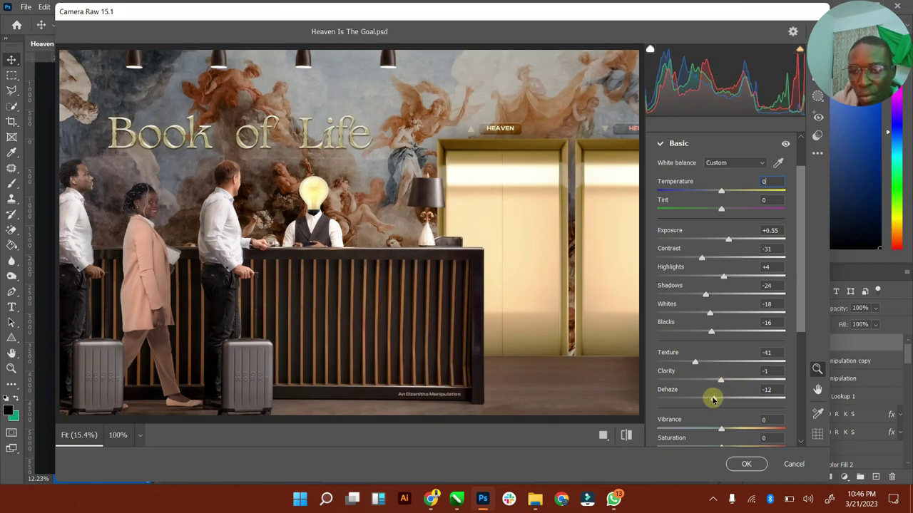
pyautogui.moveTo(712, 398); pyautogui.dragTo(727, 401)
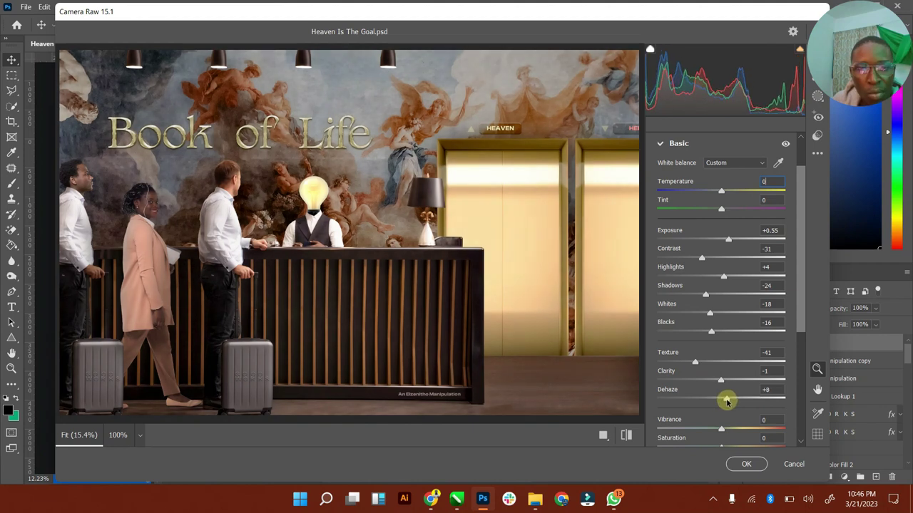
# Step: Fine-tune texture to -32, exposure to +0.35 and vibrance to +25
pyautogui.click(701, 363)
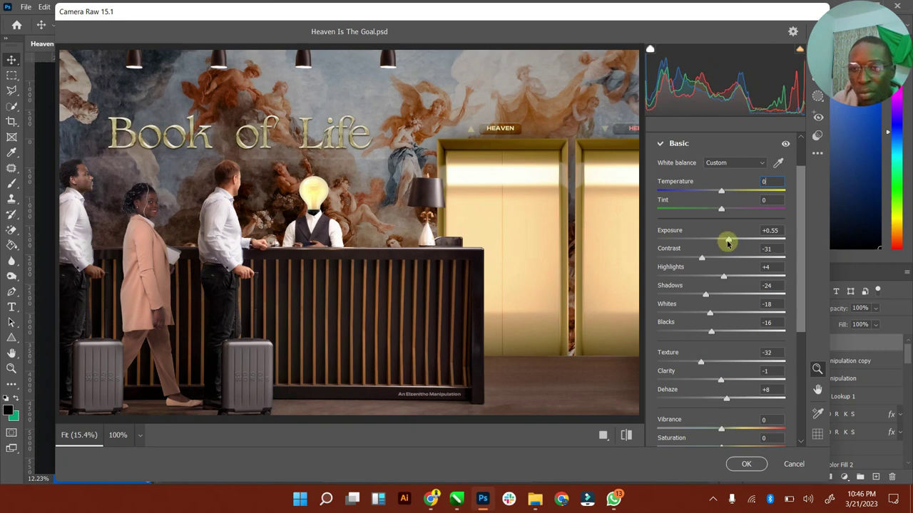
pyautogui.moveTo(728, 239)
pyautogui.mouseDown()
pyautogui.moveTo(717, 240)
pyautogui.moveTo(725, 240)
pyautogui.mouseUp()
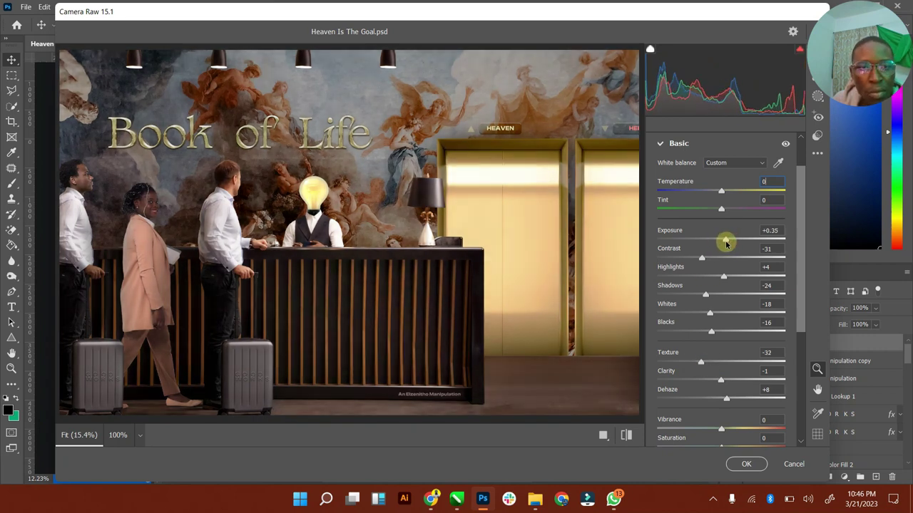
pyautogui.scroll(-2, 722, 328)
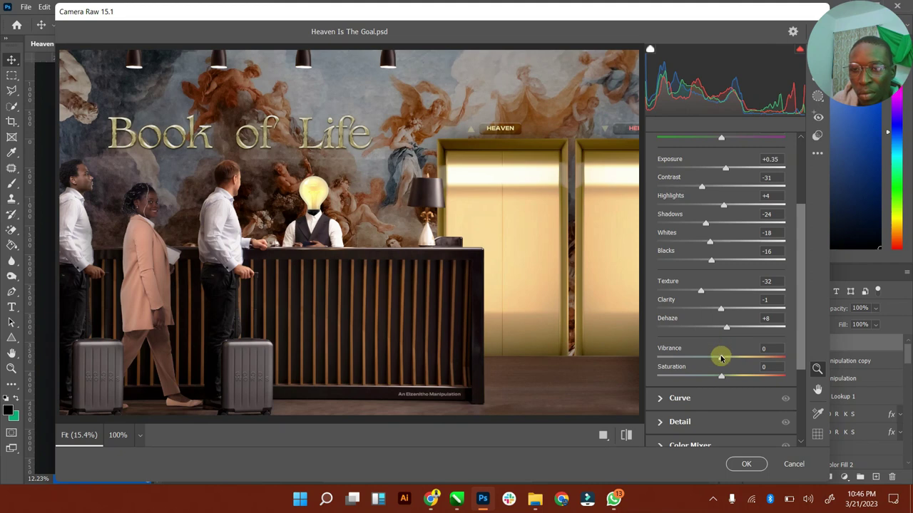
pyautogui.moveTo(748, 363); pyautogui.dragTo(734, 361)
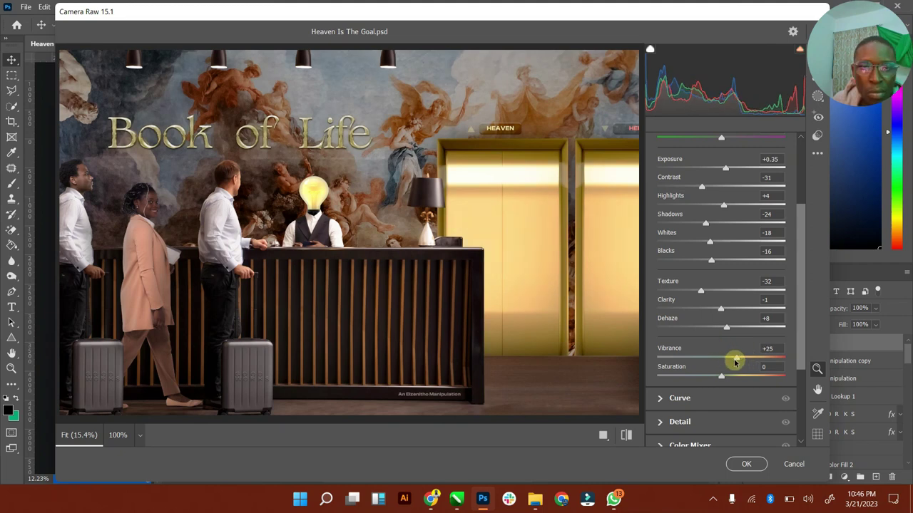
pyautogui.scroll(3, 675, 235)
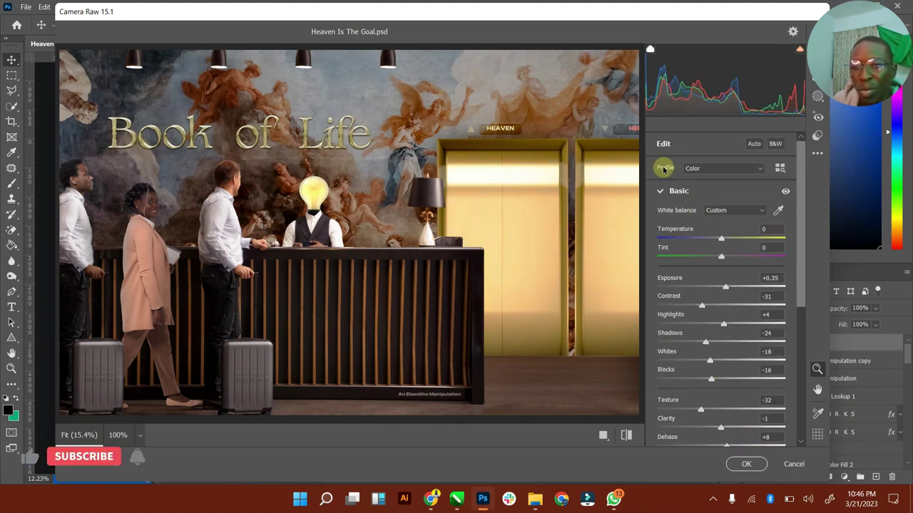
pyautogui.click(659, 192)
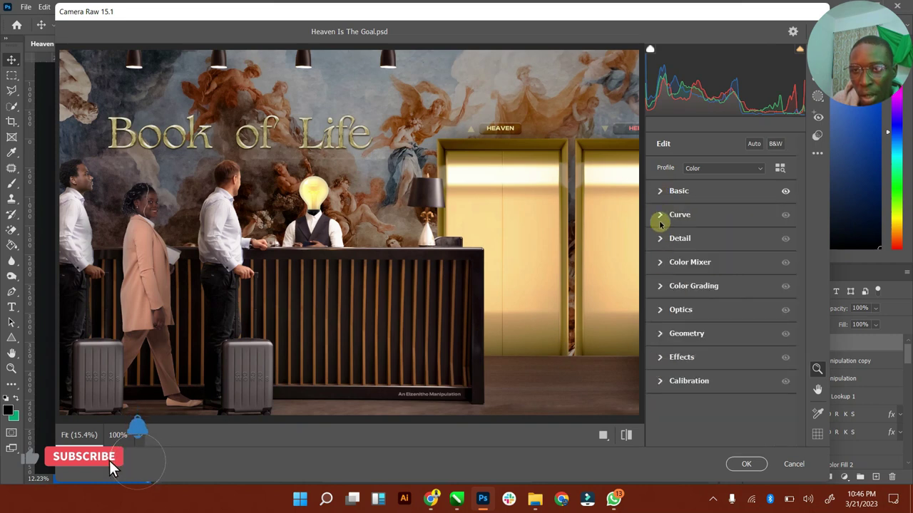
# Step: Set Detail sharpening to 37 and colour noise reduction to 23, checking details at 100%
pyautogui.click(661, 239)
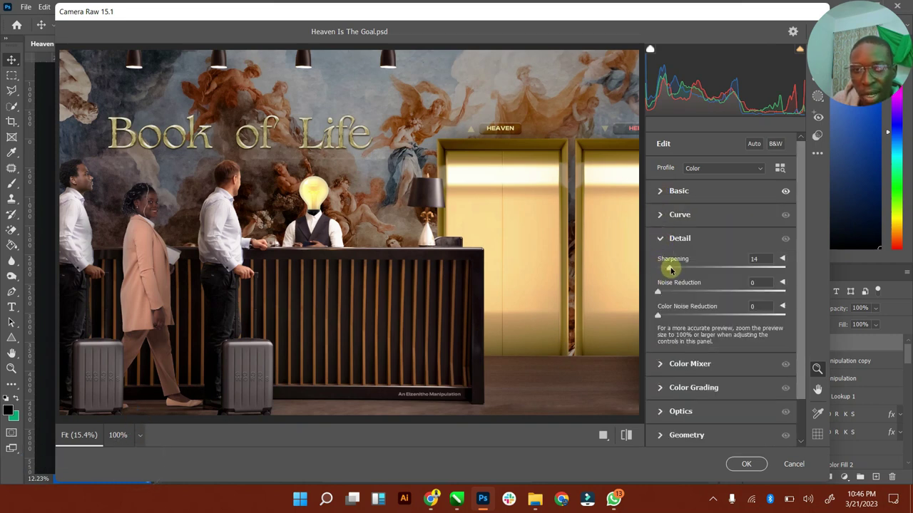
pyautogui.click(181, 191)
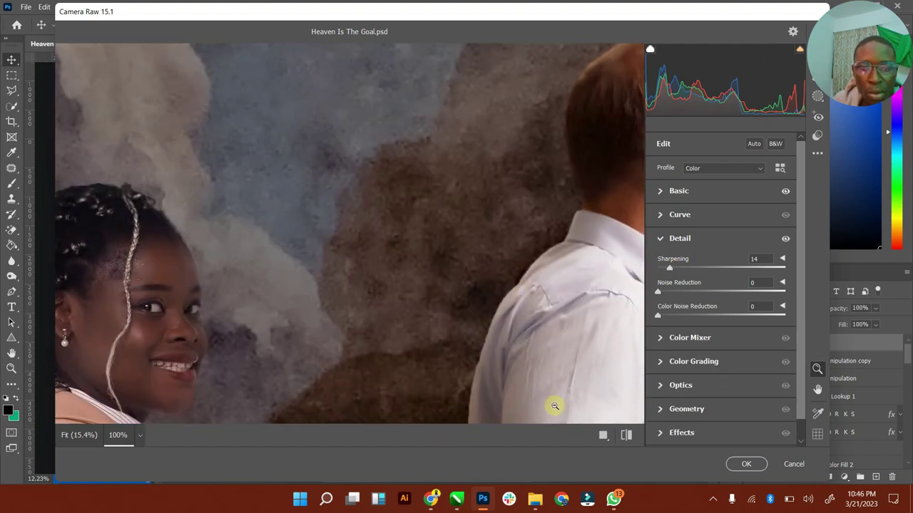
pyautogui.click(580, 271)
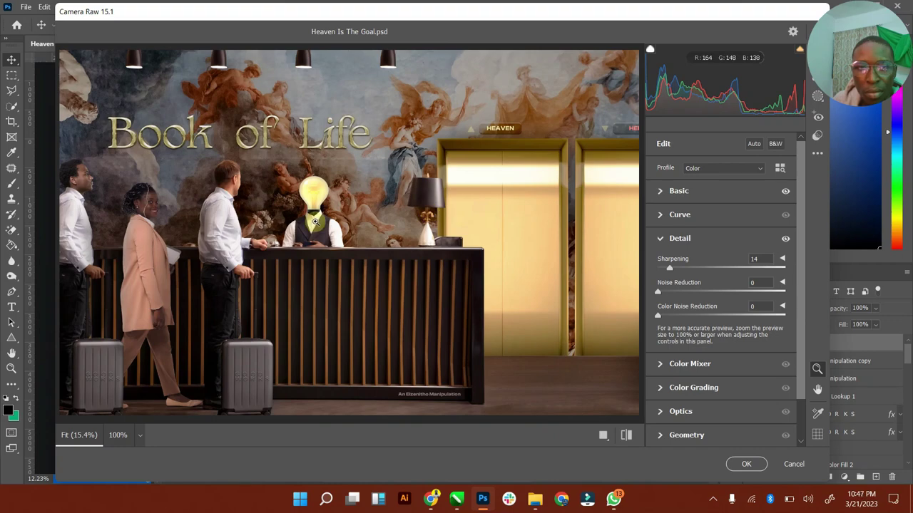
pyautogui.click(323, 266)
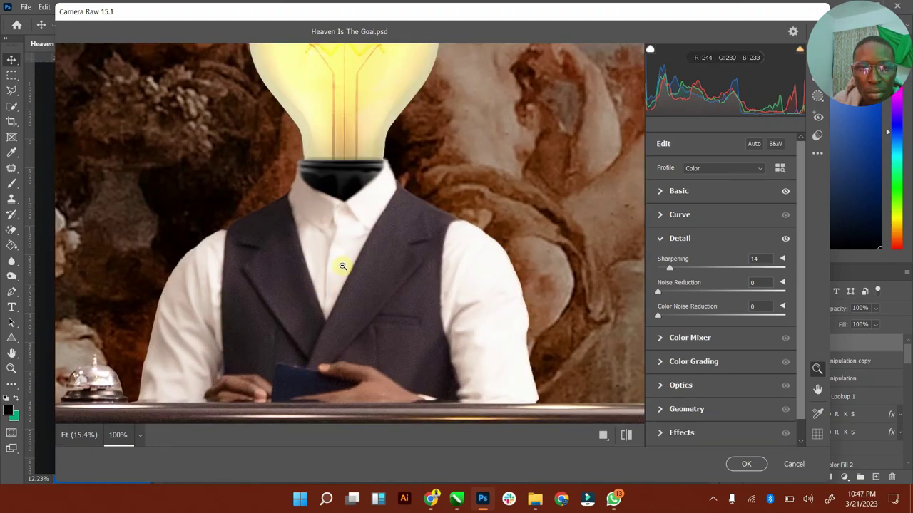
pyautogui.click(365, 266)
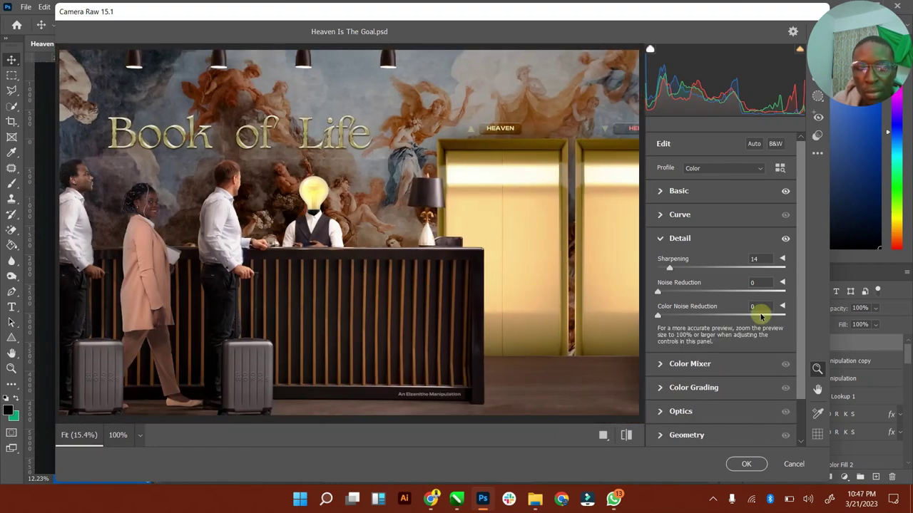
pyautogui.moveTo(670, 268); pyautogui.dragTo(690, 269)
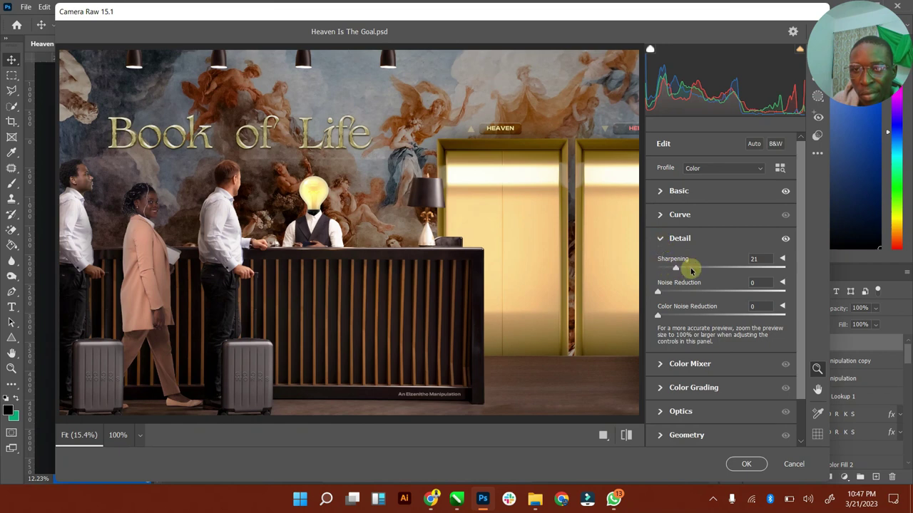
pyautogui.moveTo(658, 315); pyautogui.dragTo(687, 319)
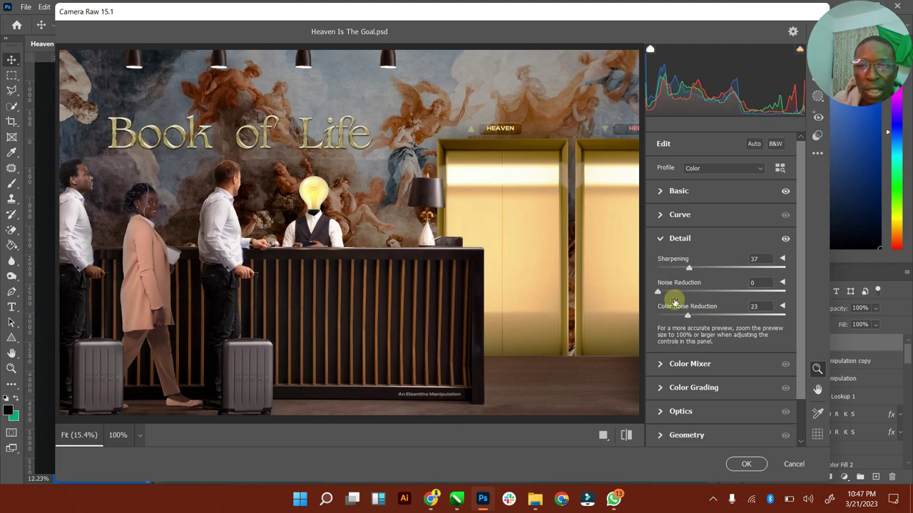
pyautogui.click(660, 241)
# Step: Add Effects grain of 23, checking it up close on the fresco
pyautogui.click(656, 358)
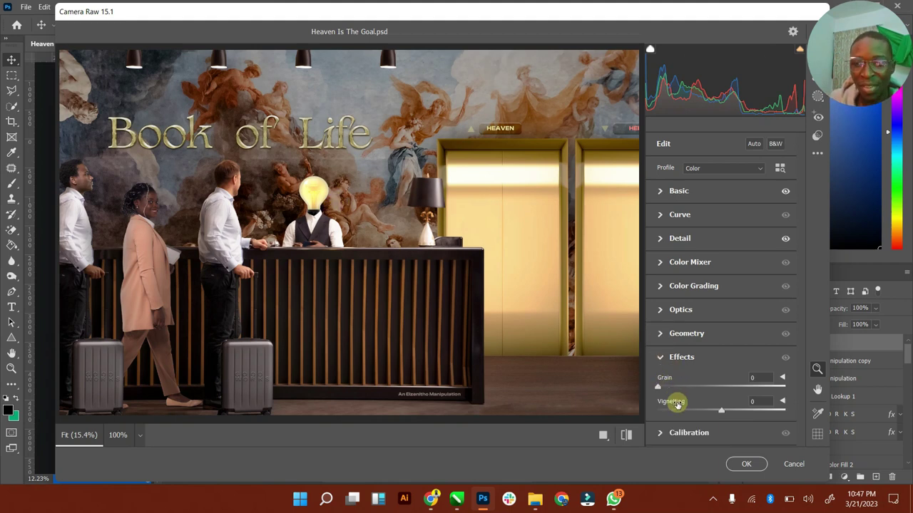
pyautogui.moveTo(658, 387); pyautogui.dragTo(779, 392)
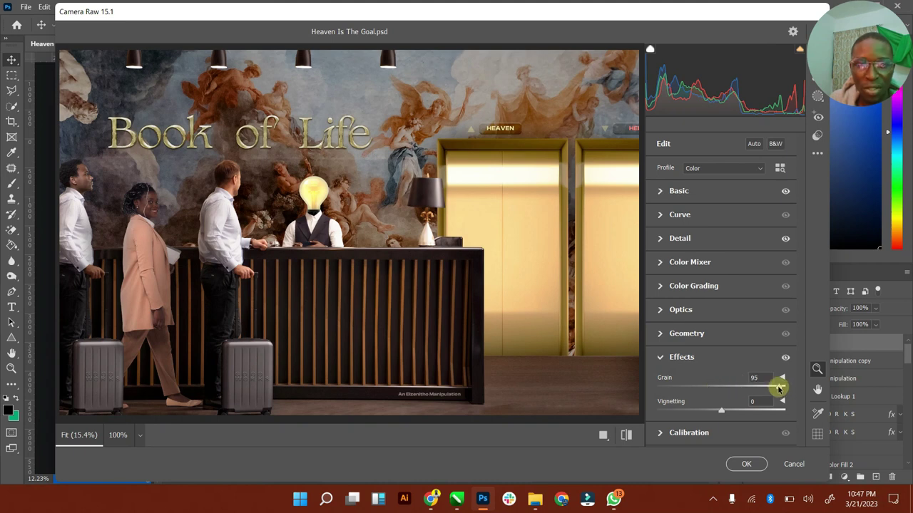
pyautogui.moveTo(779, 389); pyautogui.dragTo(687, 385)
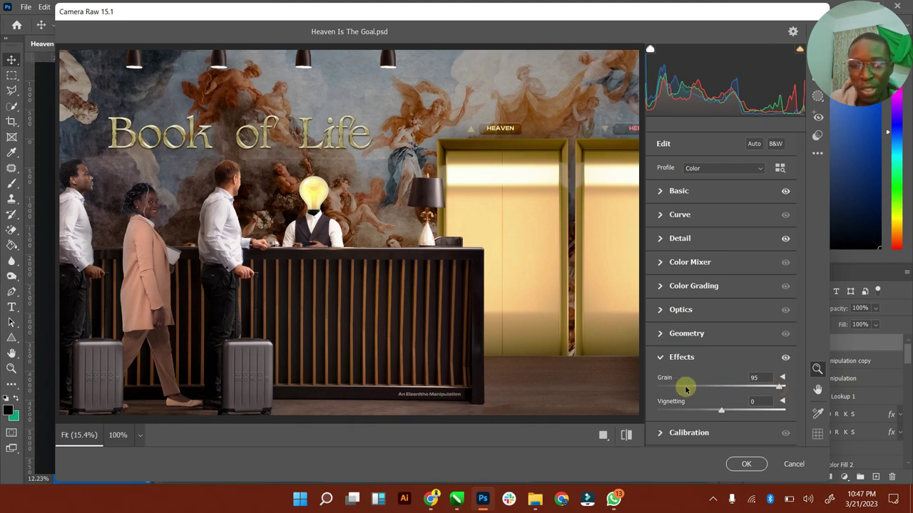
pyautogui.click(356, 201)
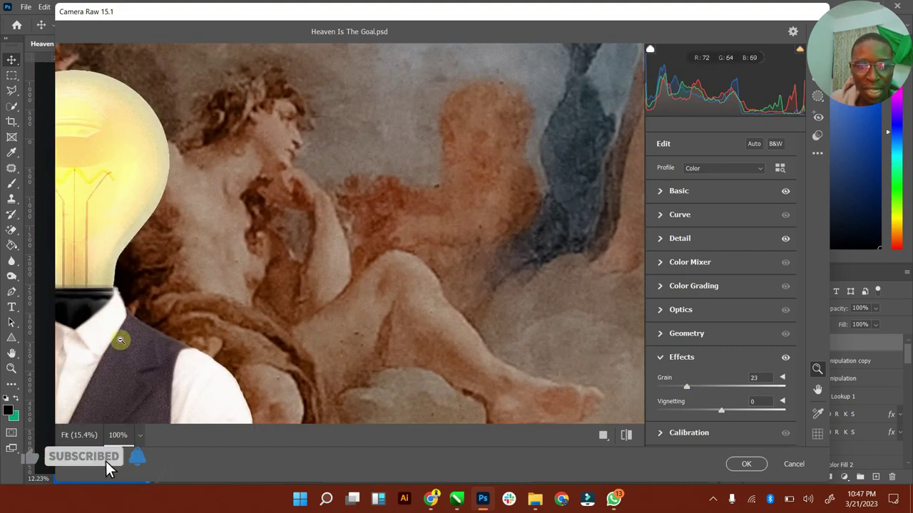
pyautogui.click(111, 357)
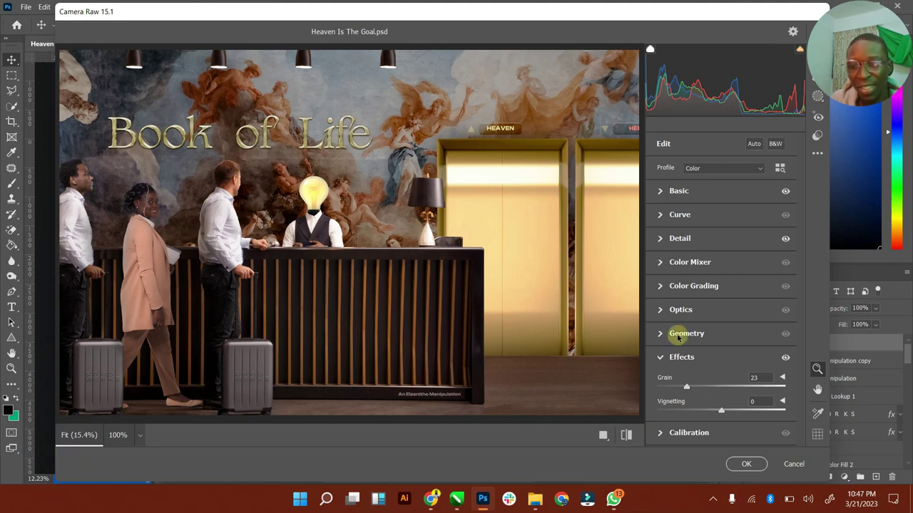
pyautogui.click(661, 358)
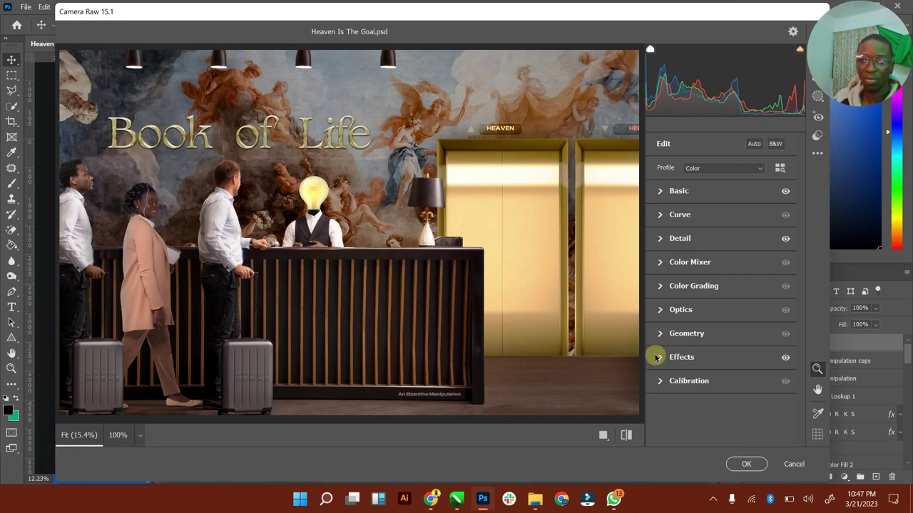
# Step: Apply the Camera Raw grade to Layer 4 and save Heaven Is The Goal.psd
pyautogui.click(746, 464)
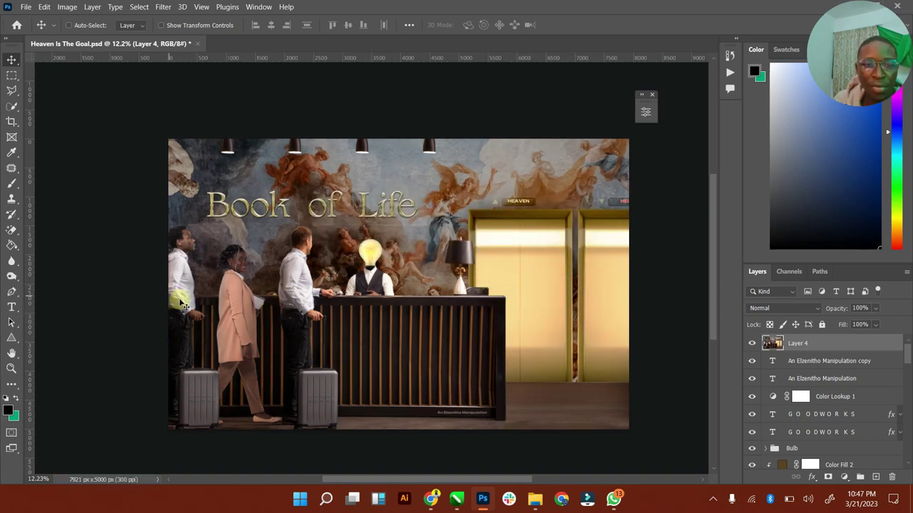
pyautogui.hotkey('ctrl', 's')
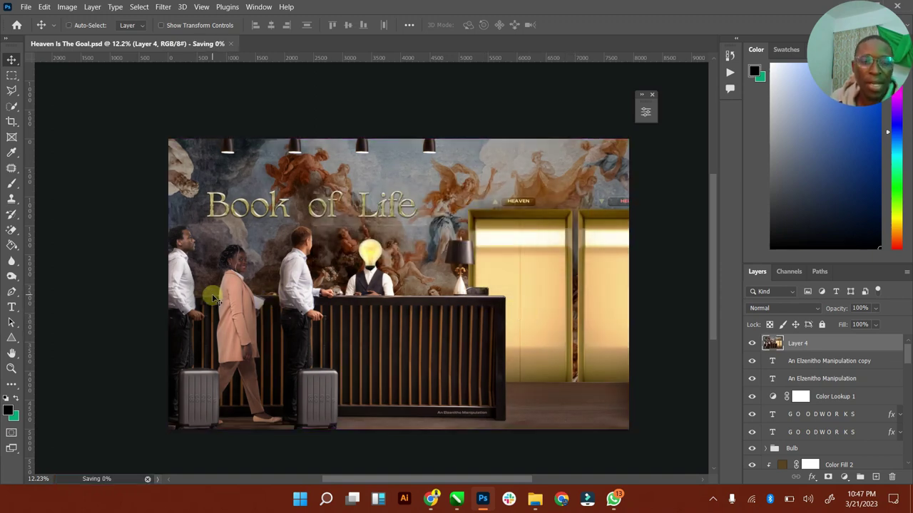